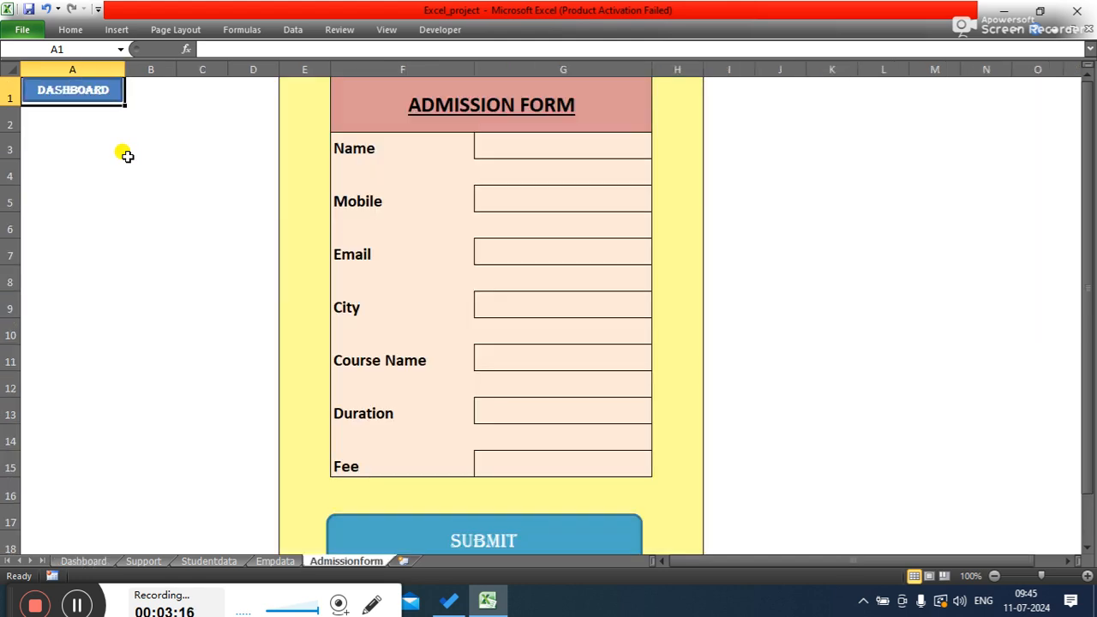
- Select the whole admission form area from column E to H and remove its fill colour
{"action": "left_click", "coordinate": [759, 154]}
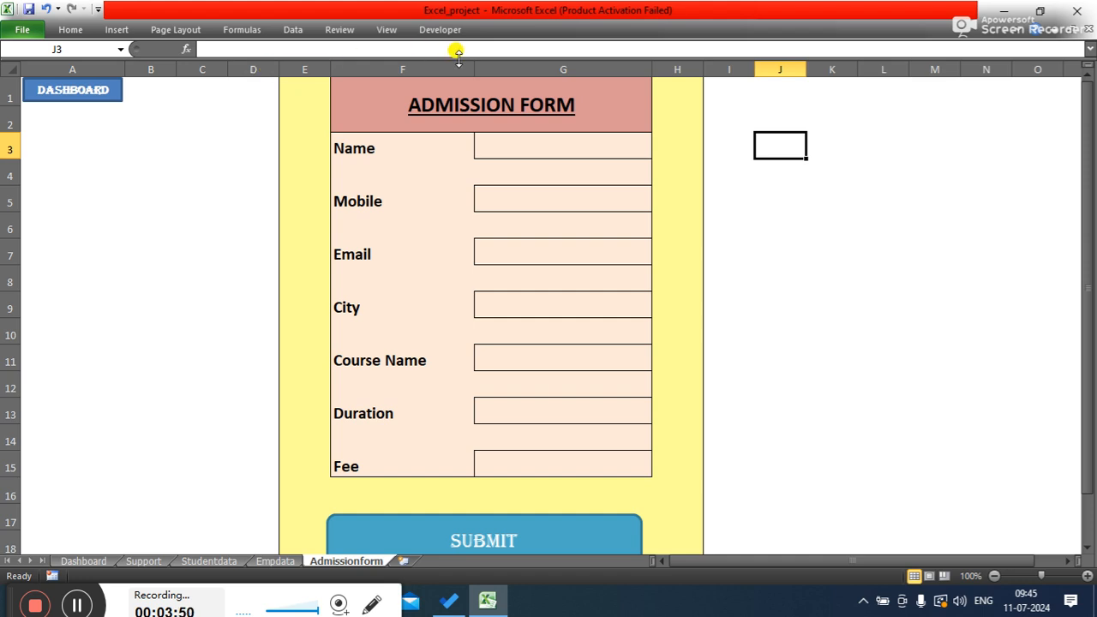
{"action": "left_click", "coordinate": [588, 144]}
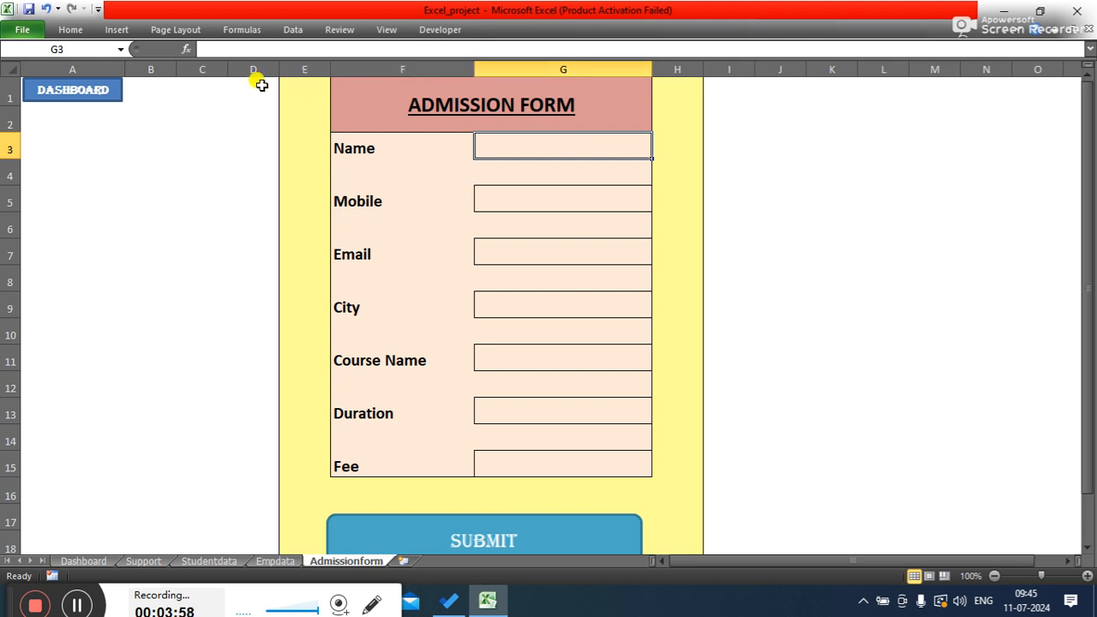
{"action": "left_click_drag", "start_coordinate": [292, 86], "coordinate": [651, 548]}
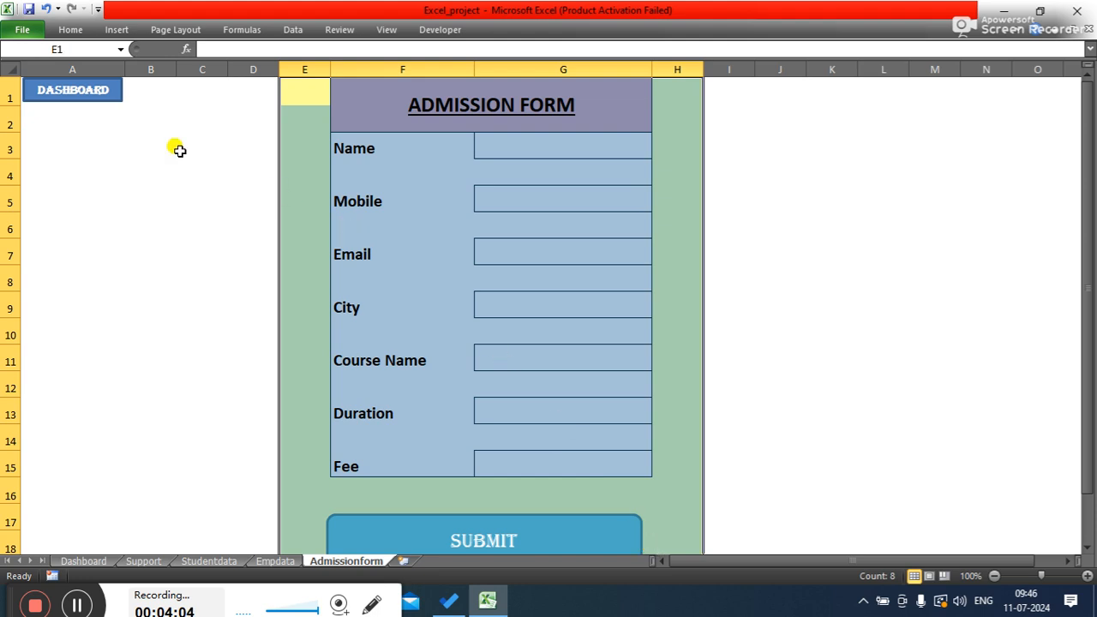
{"action": "left_click", "coordinate": [72, 36]}
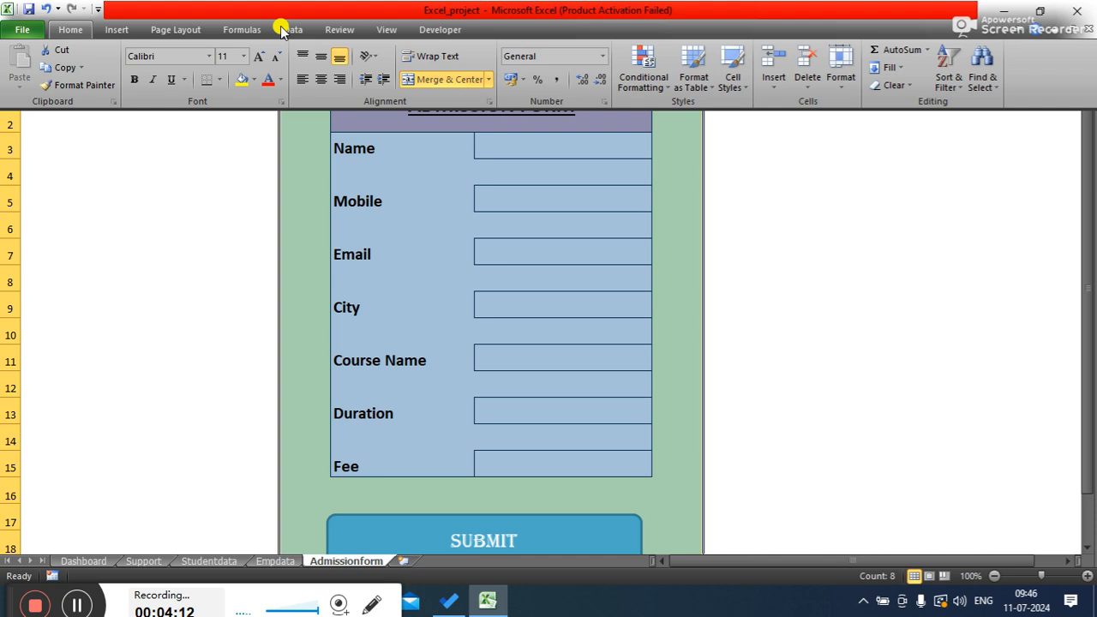
{"action": "left_click", "coordinate": [253, 80]}
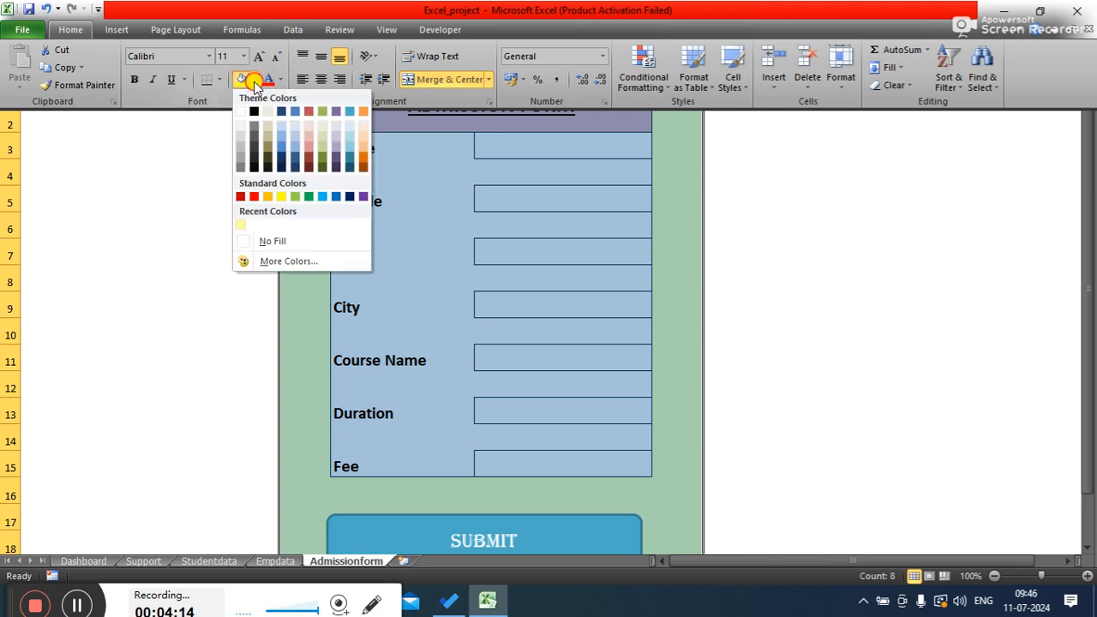
{"action": "left_click", "coordinate": [272, 247]}
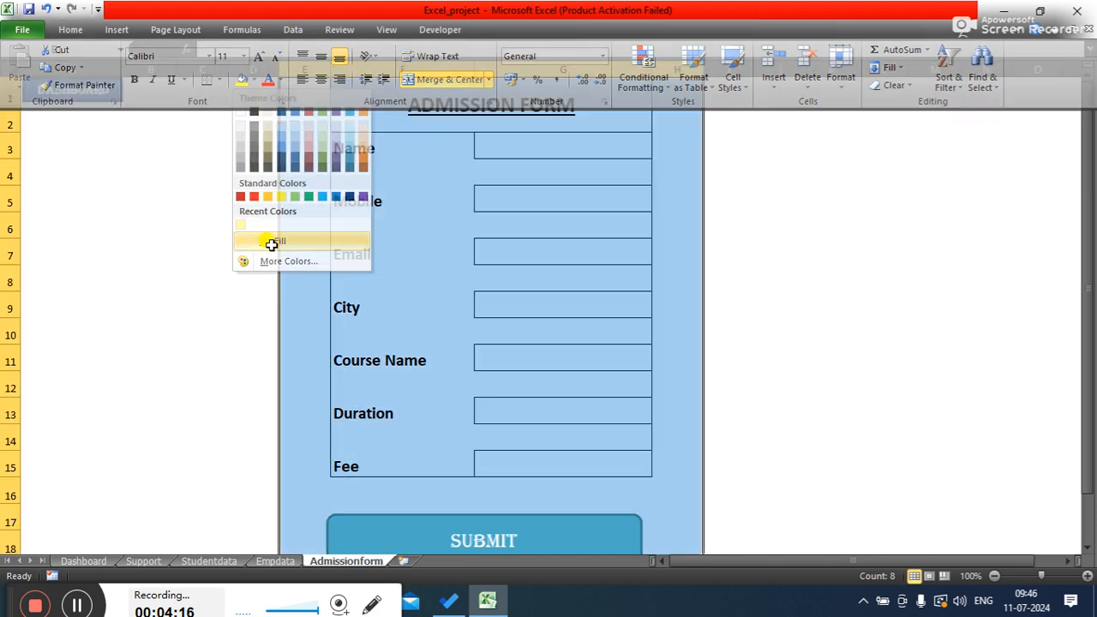
- Remove all borders from the selected form area
{"action": "left_click", "coordinate": [75, 30]}
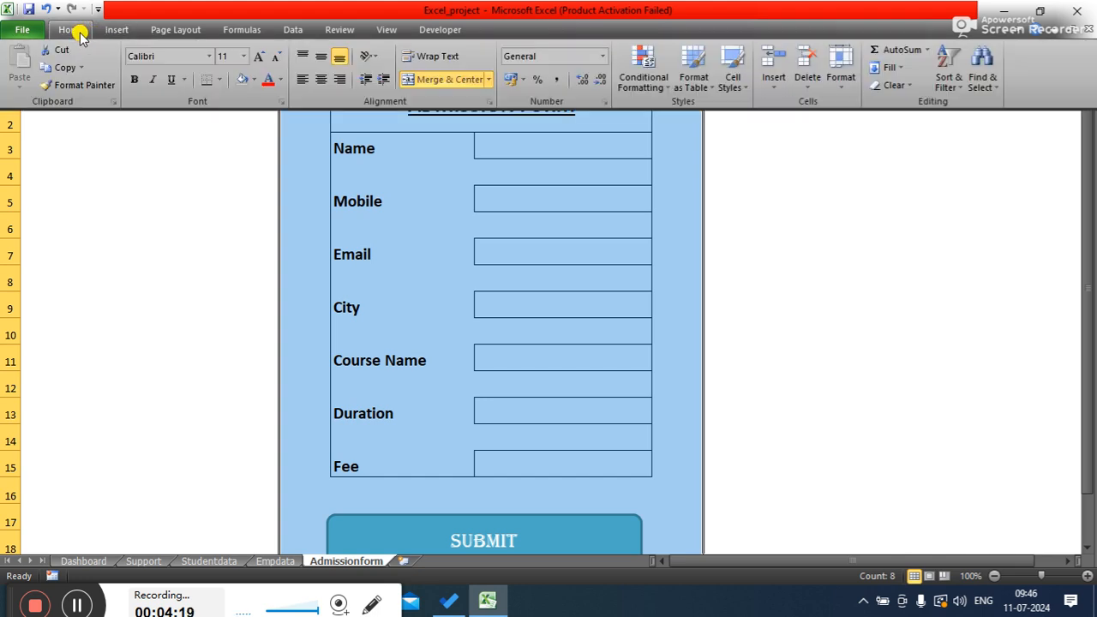
{"action": "left_click", "coordinate": [219, 80]}
{"action": "left_click", "coordinate": [235, 190]}
{"action": "left_click", "coordinate": [810, 275]}
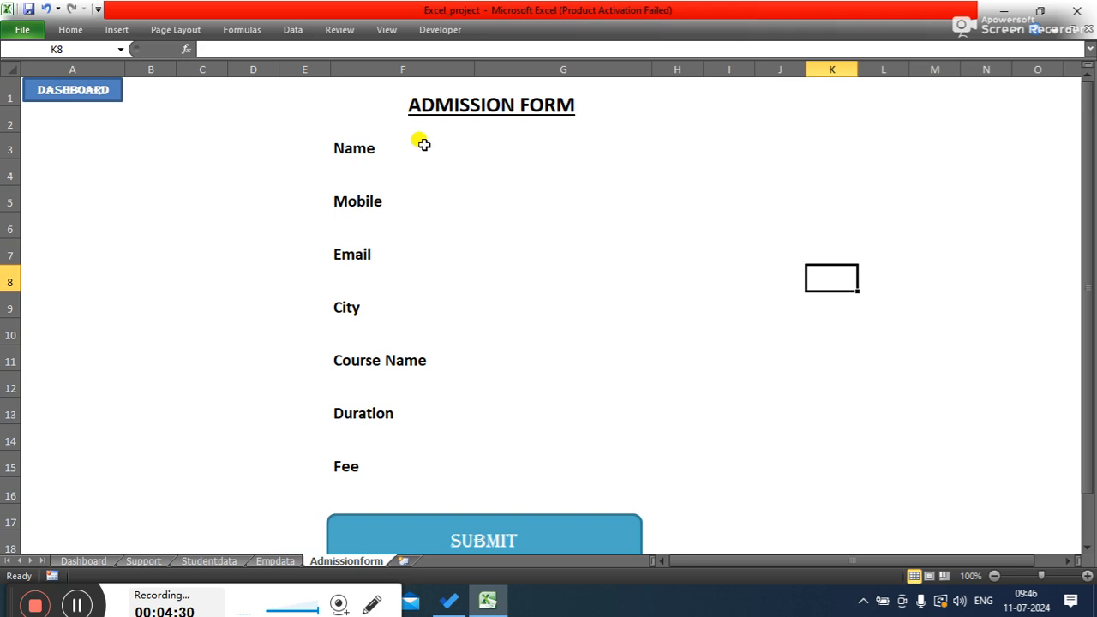
- Apply a thick box border to the Name input cell G3
{"action": "left_click", "coordinate": [450, 147]}
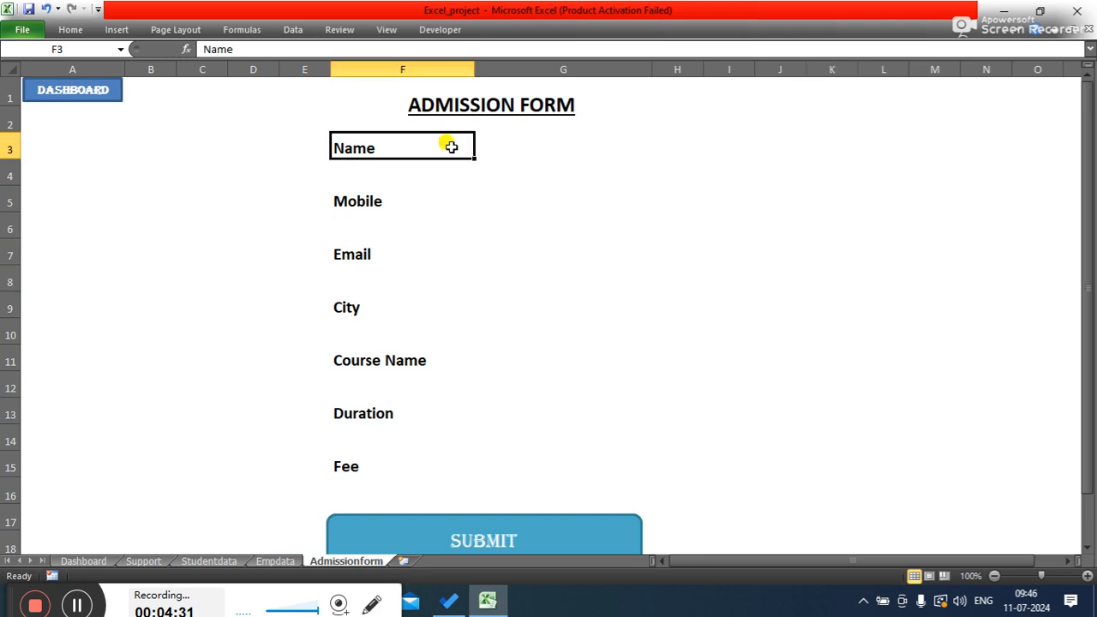
{"action": "left_click", "coordinate": [521, 151]}
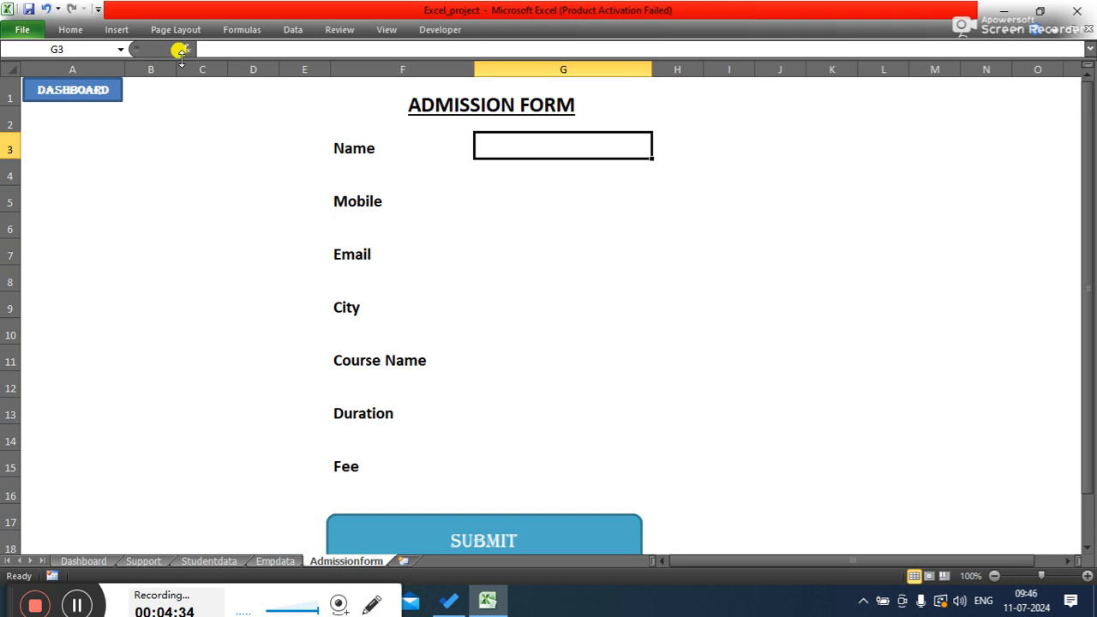
{"action": "left_click", "coordinate": [113, 30]}
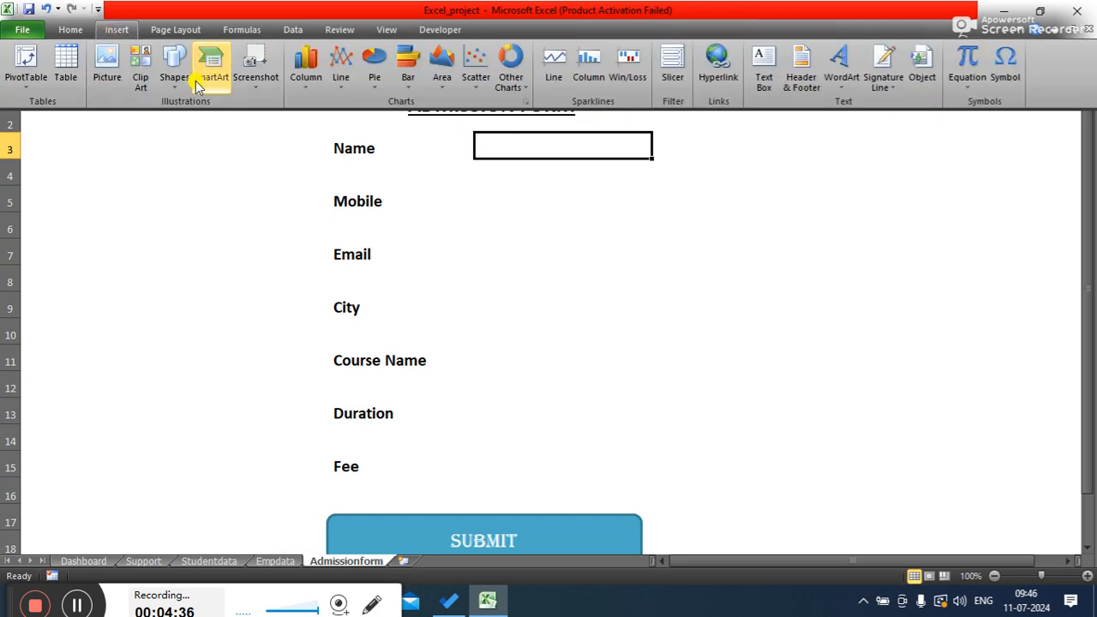
{"action": "left_click", "coordinate": [174, 73]}
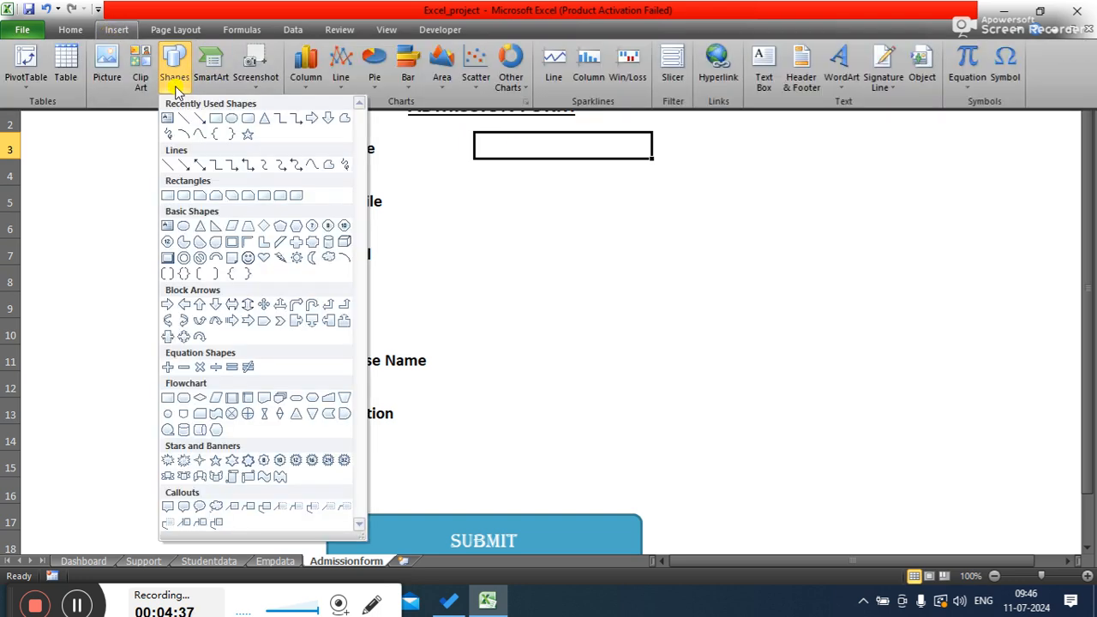
{"action": "left_click", "coordinate": [69, 29]}
{"action": "left_click", "coordinate": [220, 81]}
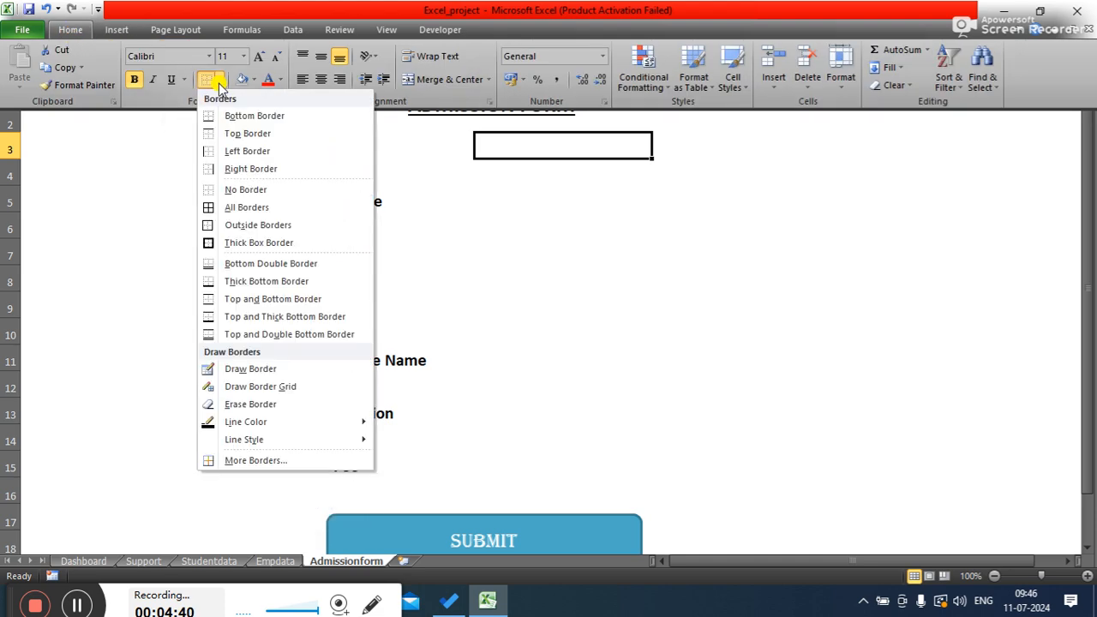
{"action": "left_click", "coordinate": [233, 243]}
- Add thick box borders to the City input cell G9 and the Mobile input cell G5
{"action": "left_click", "coordinate": [621, 297]}
{"action": "key", "text": "F4"}
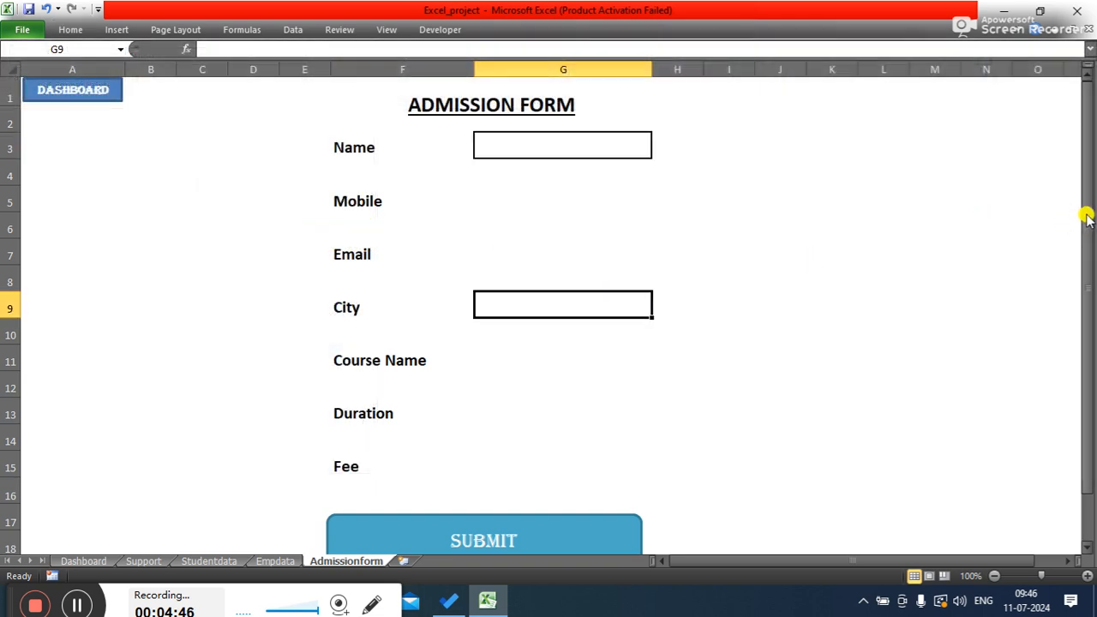
{"action": "left_click", "coordinate": [763, 203]}
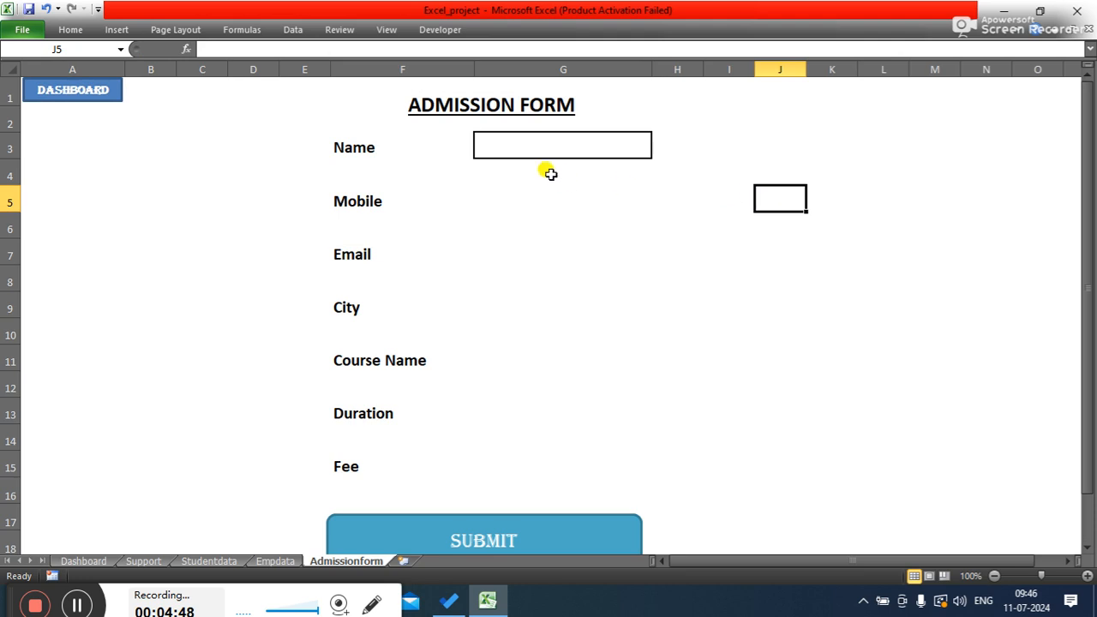
{"action": "left_click", "coordinate": [523, 197]}
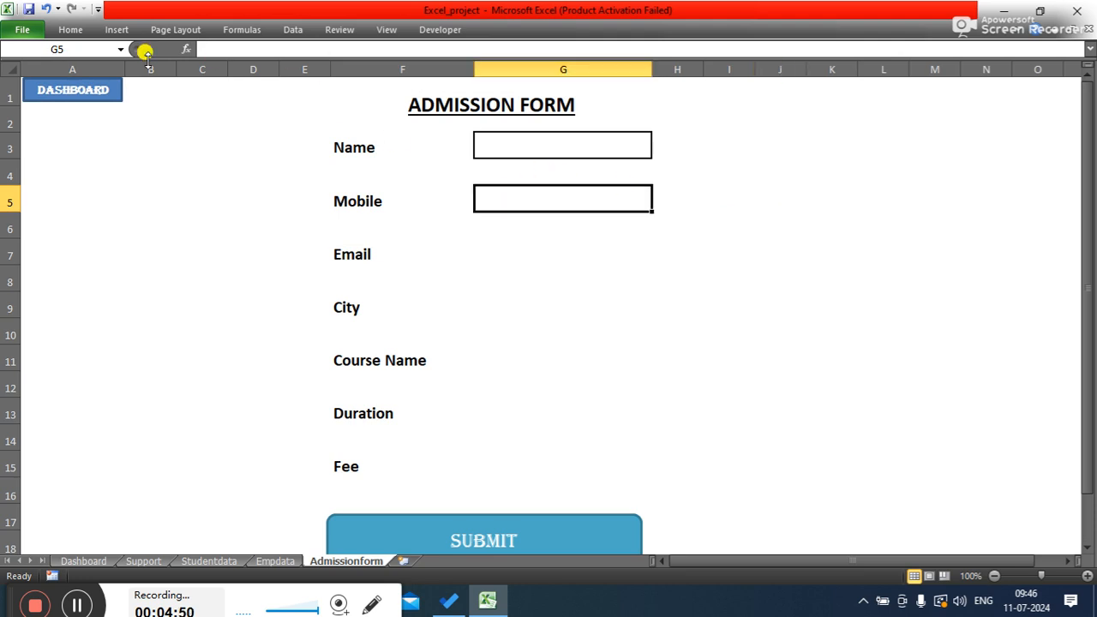
{"action": "left_click", "coordinate": [60, 29]}
{"action": "left_click", "coordinate": [206, 79]}
- Add a thick box border to the Email input cell G7 and reapply it to the City cell G9
{"action": "left_click", "coordinate": [538, 253]}
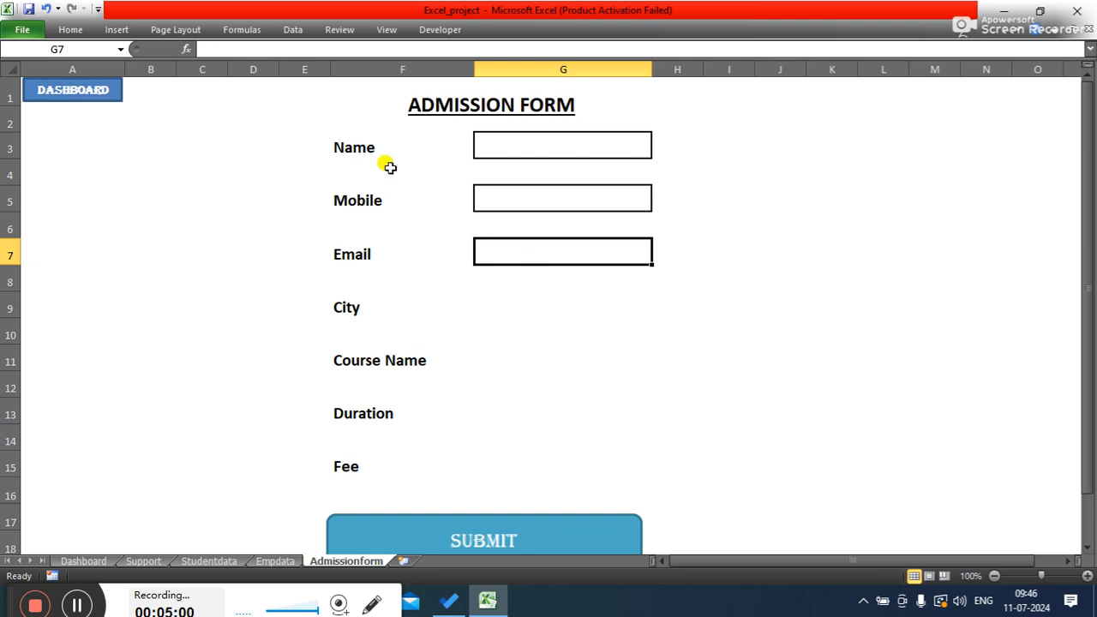
{"action": "left_click", "coordinate": [72, 29]}
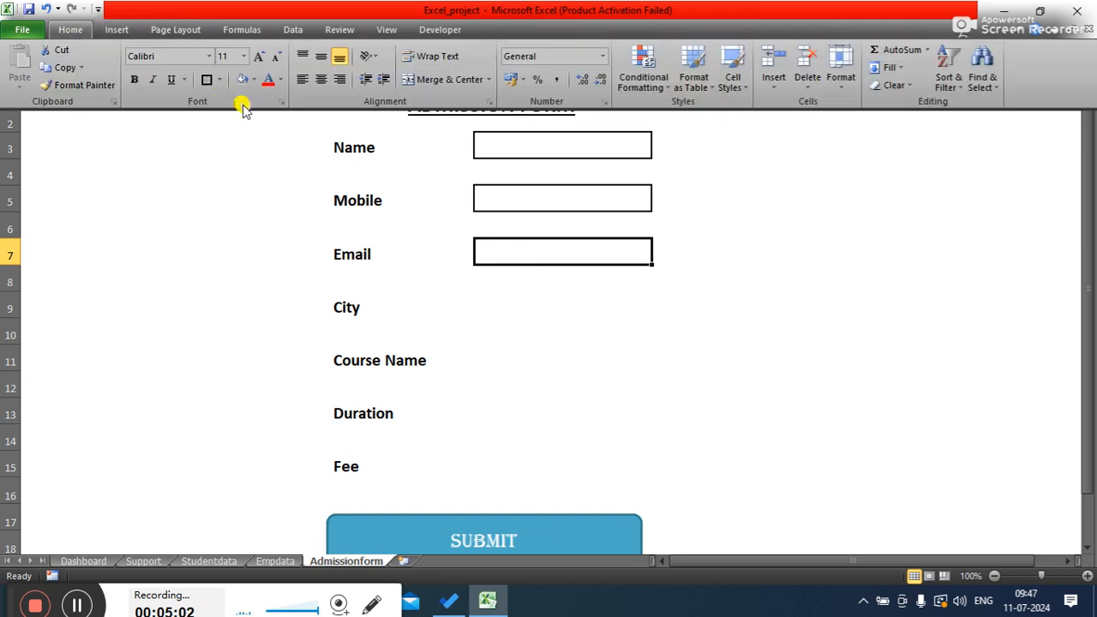
{"action": "left_click", "coordinate": [205, 79]}
{"action": "left_click", "coordinate": [531, 303]}
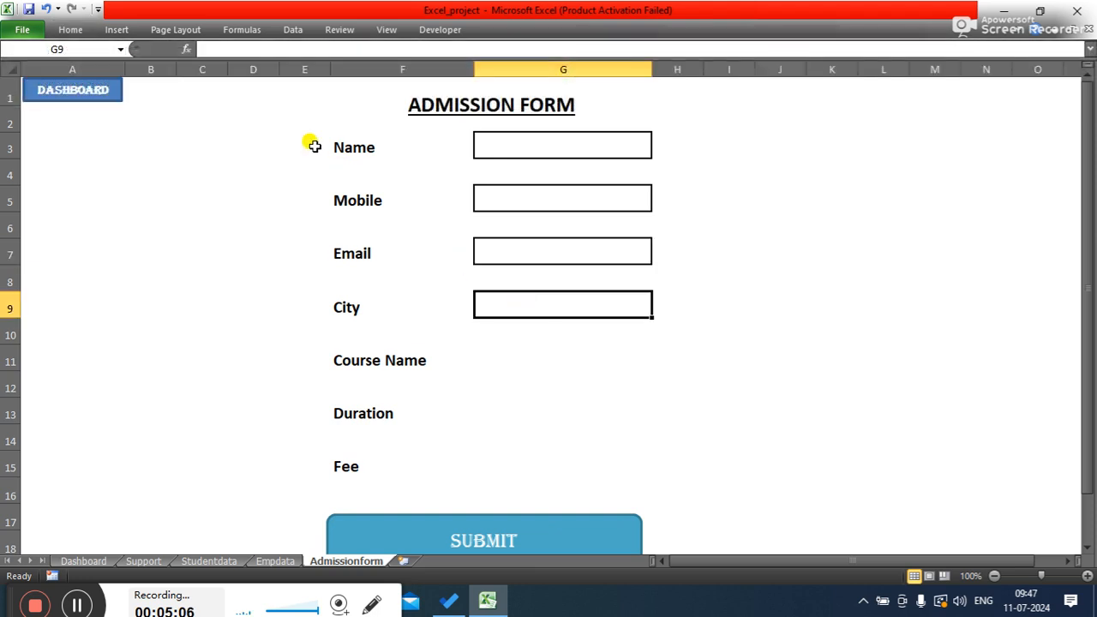
{"action": "left_click", "coordinate": [63, 32]}
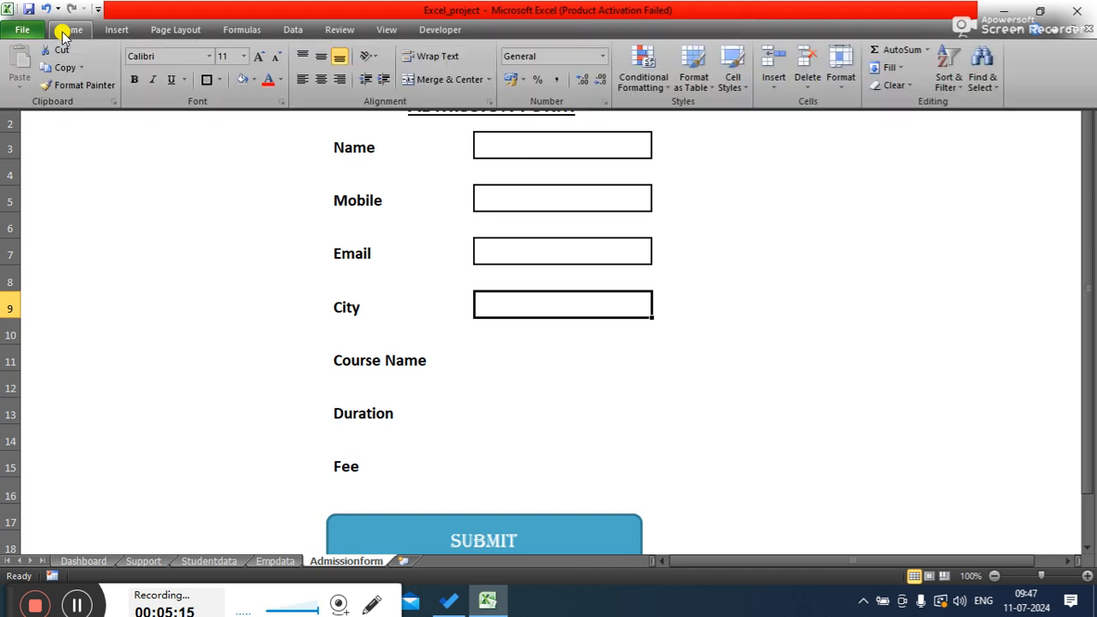
{"action": "left_click", "coordinate": [205, 83]}
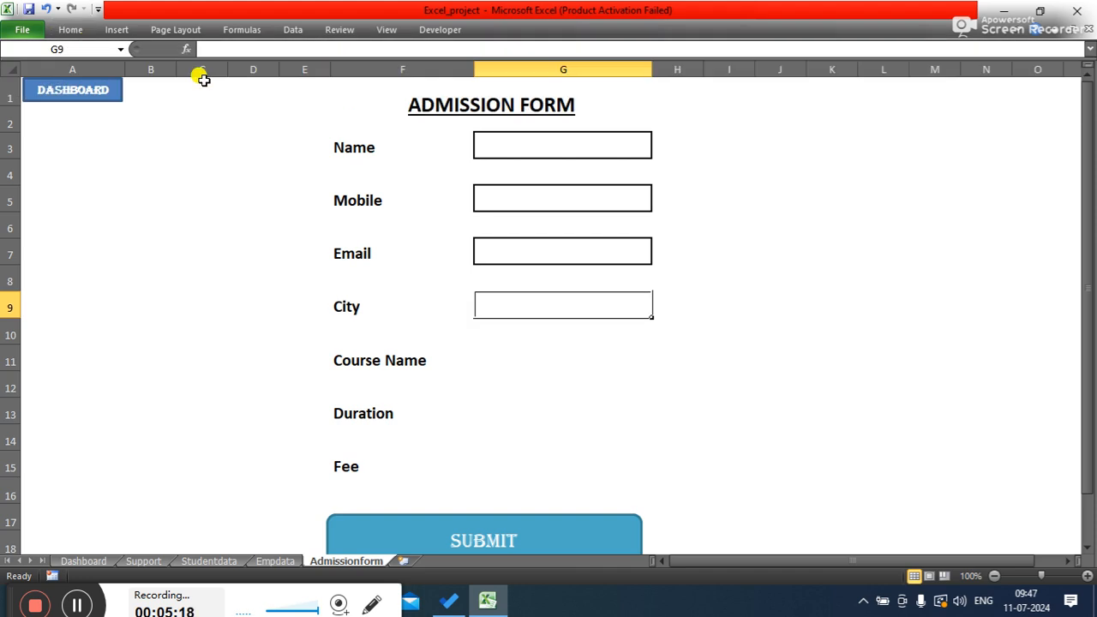
- Add thick box borders to the Course Name input cell G11 and the Duration input cell G13
{"action": "left_click", "coordinate": [510, 362]}
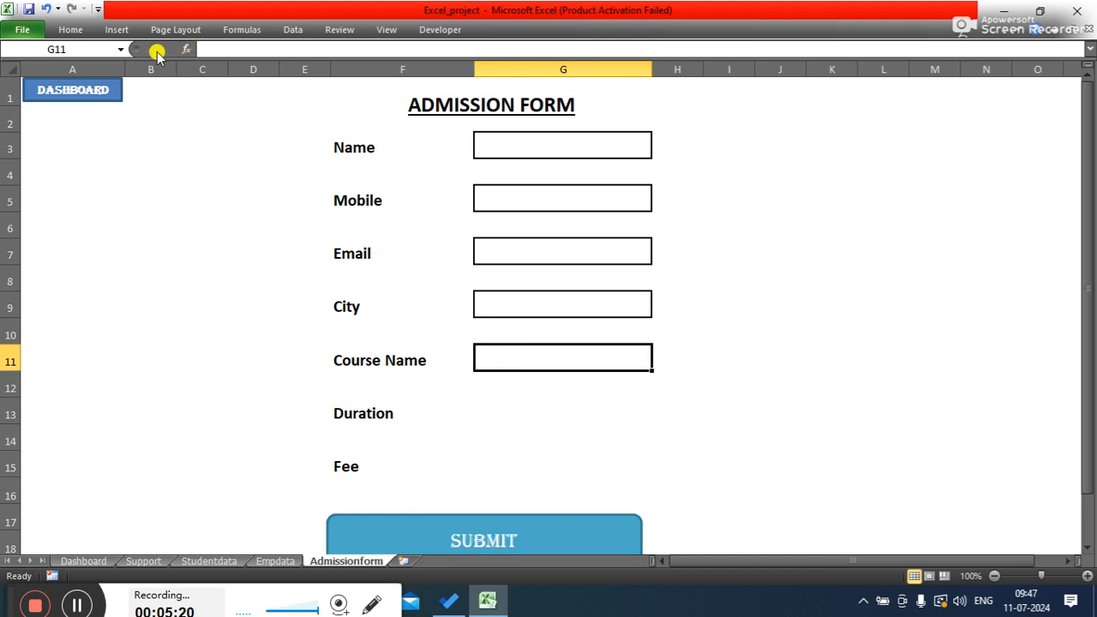
{"action": "left_click", "coordinate": [72, 32]}
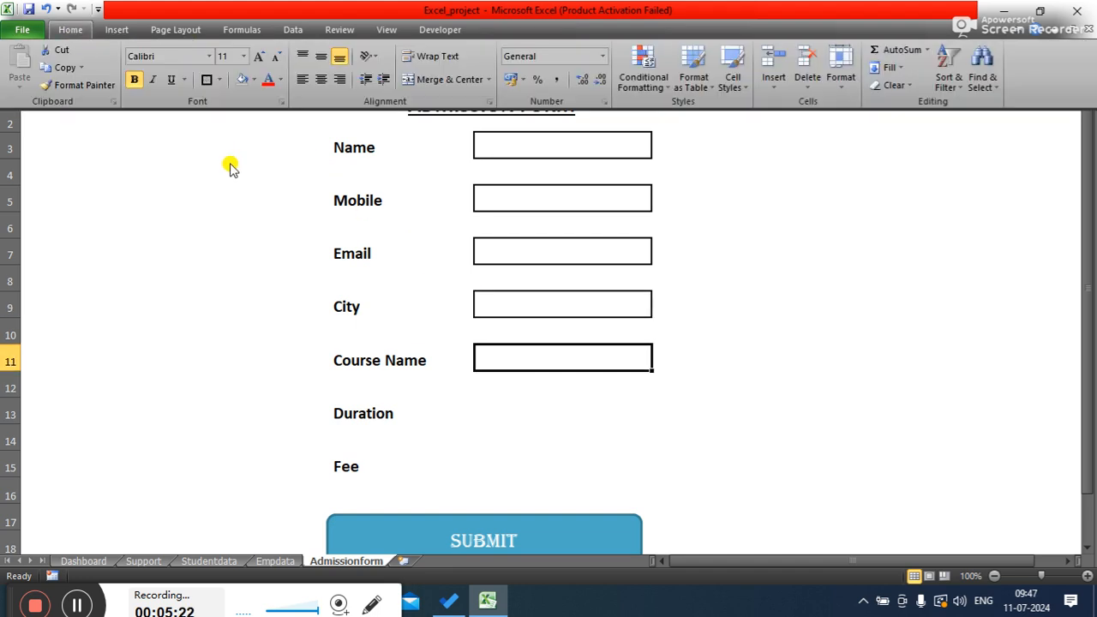
{"action": "left_click", "coordinate": [208, 79]}
{"action": "left_click", "coordinate": [537, 413]}
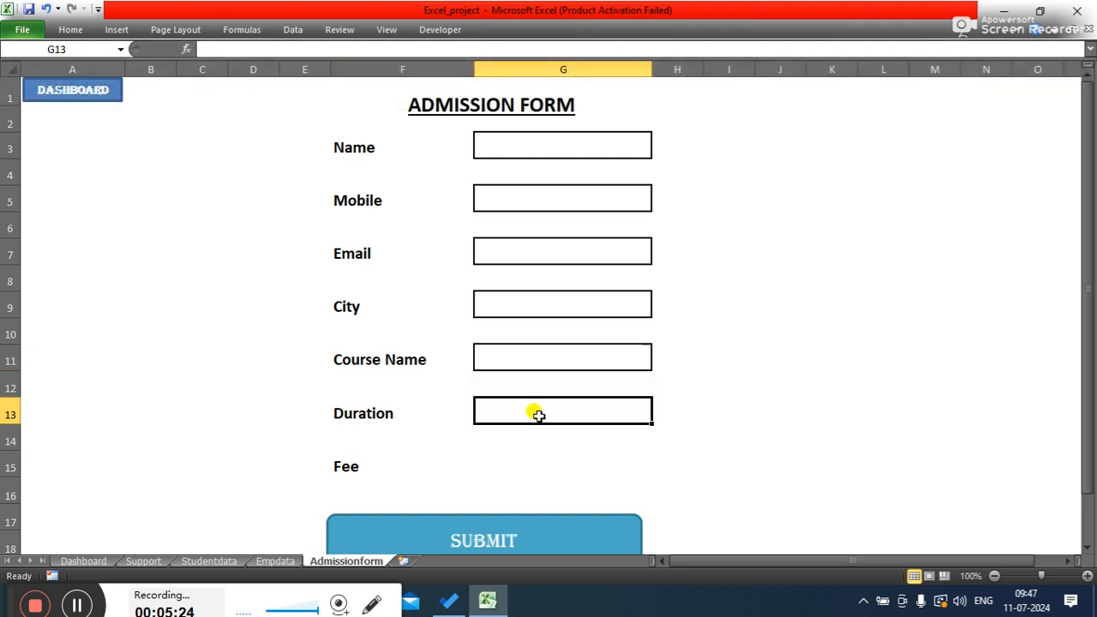
{"action": "left_click", "coordinate": [73, 31]}
{"action": "left_click", "coordinate": [206, 79]}
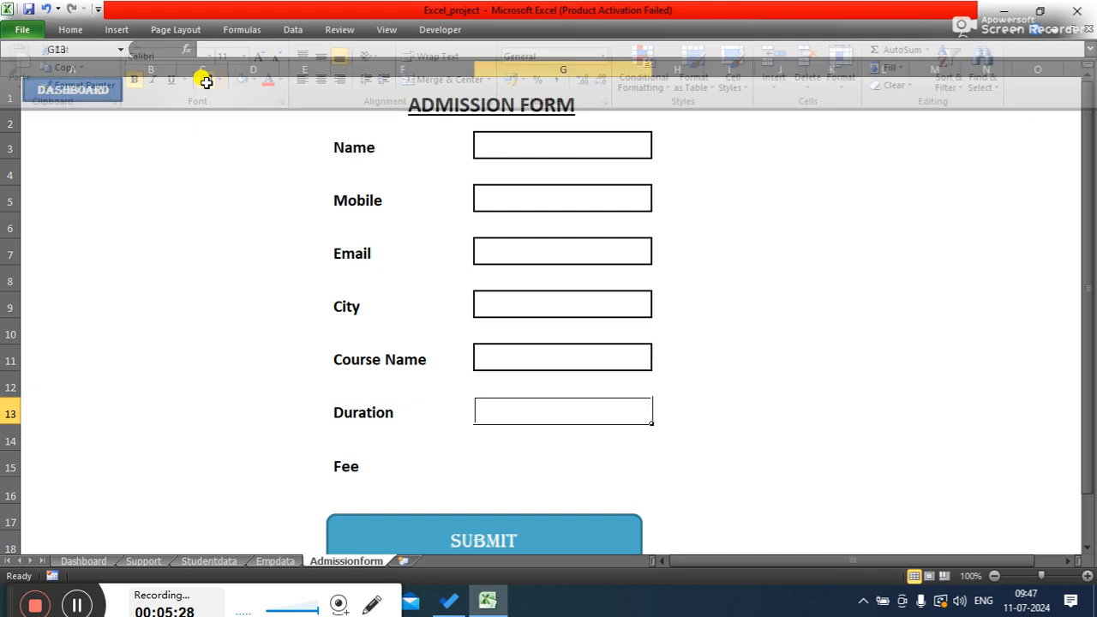
- Add a thick box border to the Fee input cell G15
{"action": "left_click", "coordinate": [494, 459]}
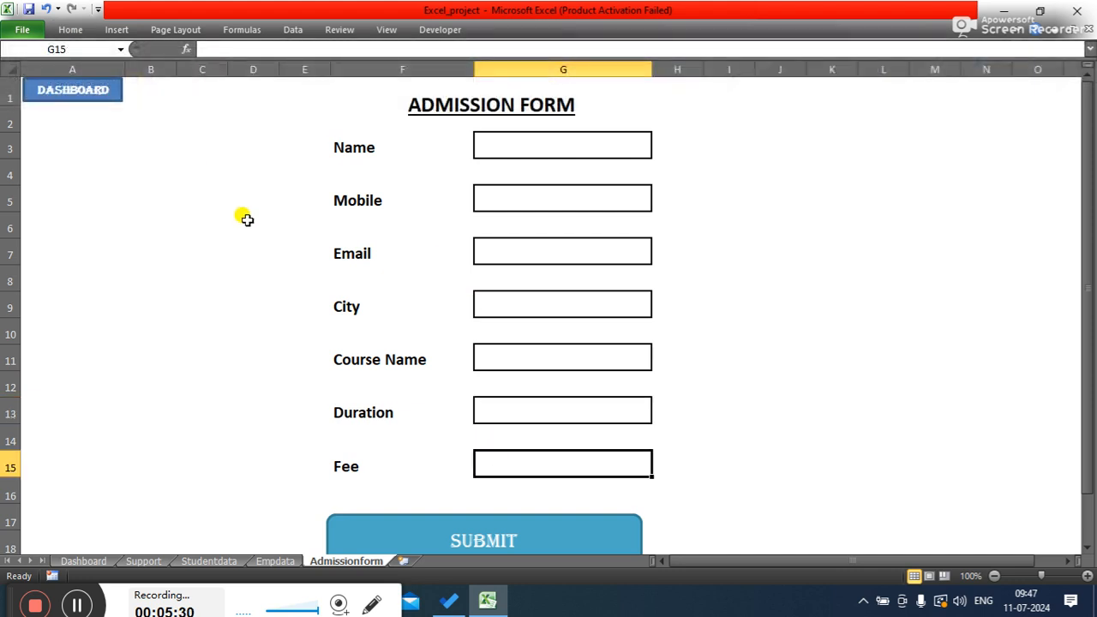
{"action": "left_click", "coordinate": [68, 30]}
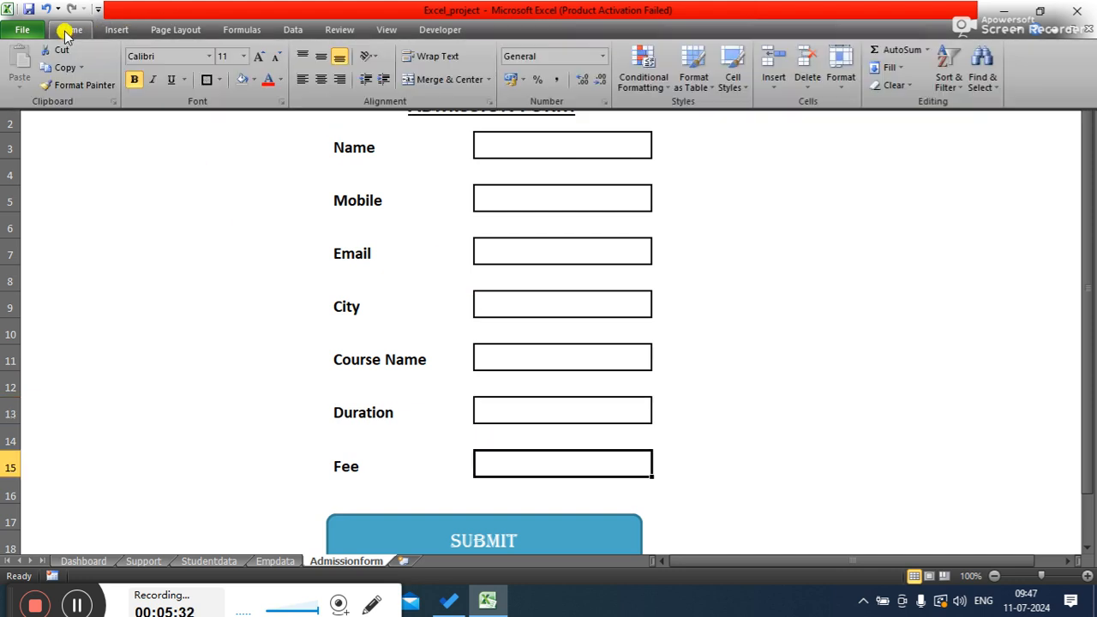
{"action": "left_click", "coordinate": [207, 80]}
{"action": "left_click", "coordinate": [808, 302]}
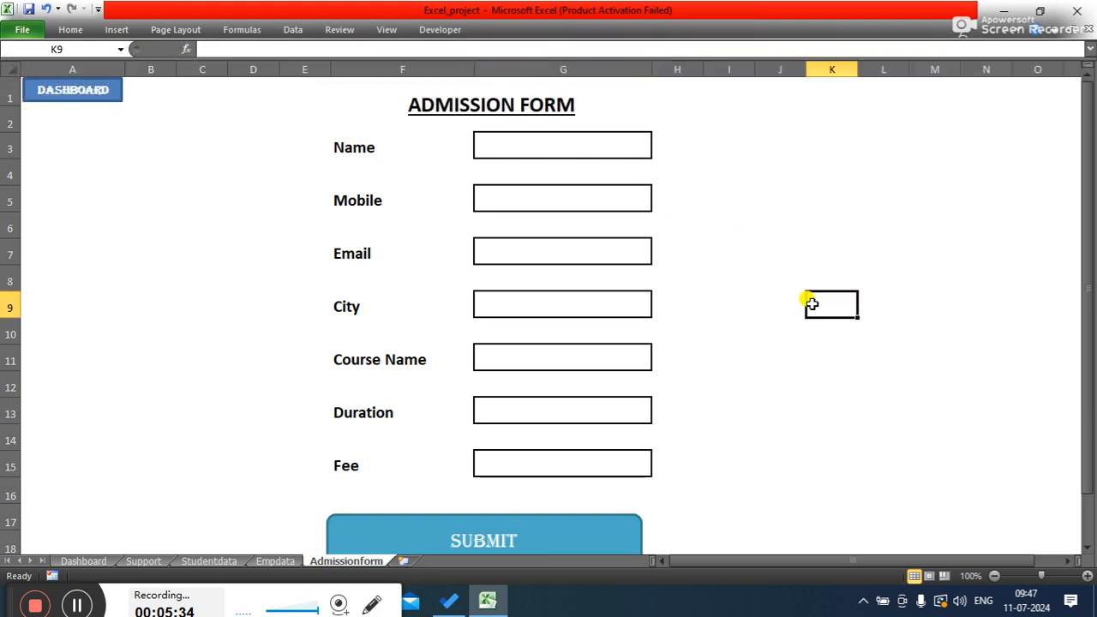
- Narrow column F so the input boxes sit closer to the field labels
{"action": "left_click_drag", "start_coordinate": [1088, 296], "coordinate": [1088, 279]}
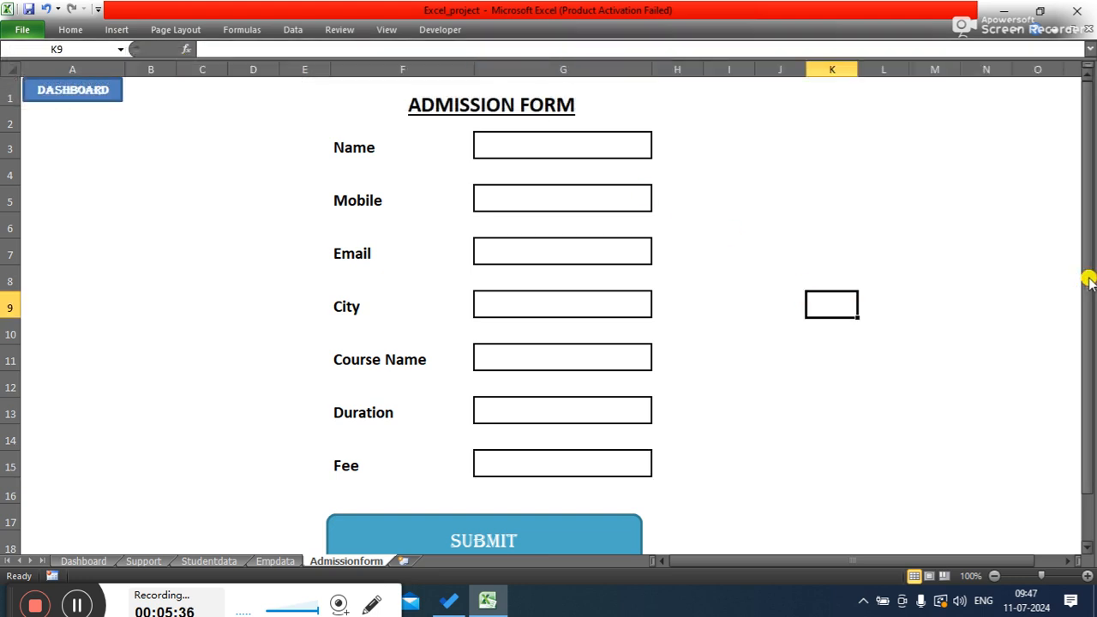
{"action": "left_click", "coordinate": [416, 120]}
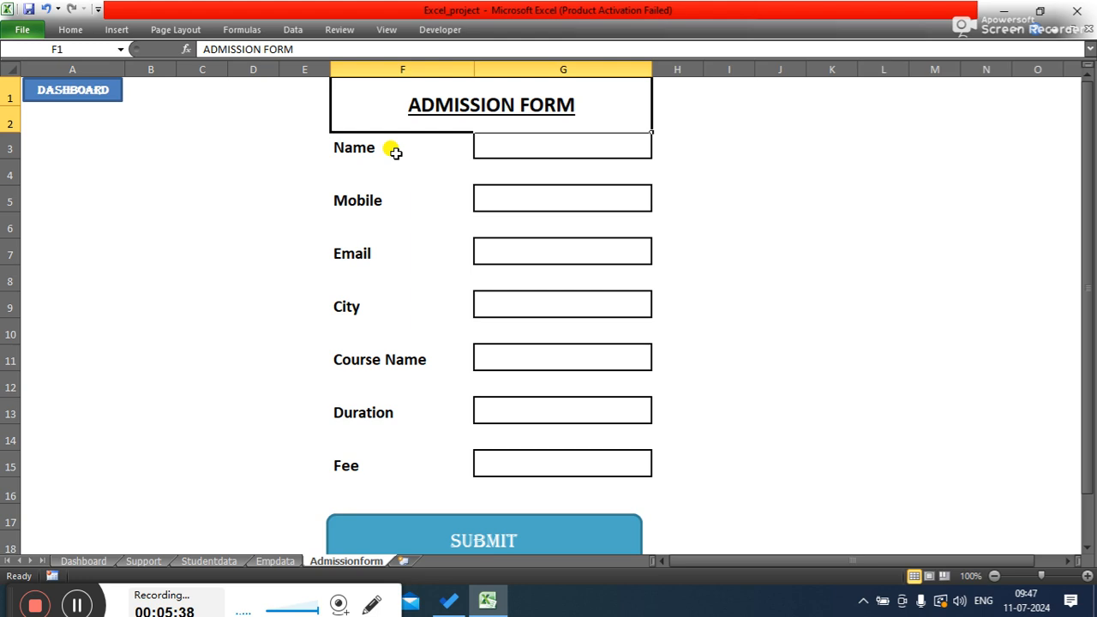
{"action": "left_click", "coordinate": [392, 148]}
{"action": "left_click_drag", "start_coordinate": [473, 69], "coordinate": [439, 76]}
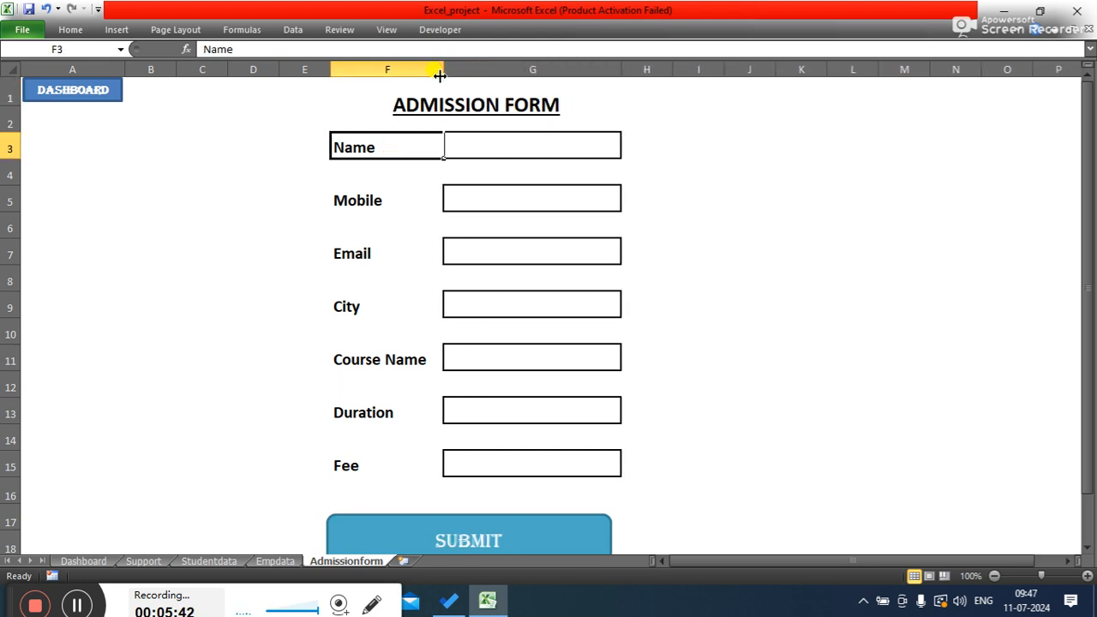
{"action": "left_click", "coordinate": [732, 254]}
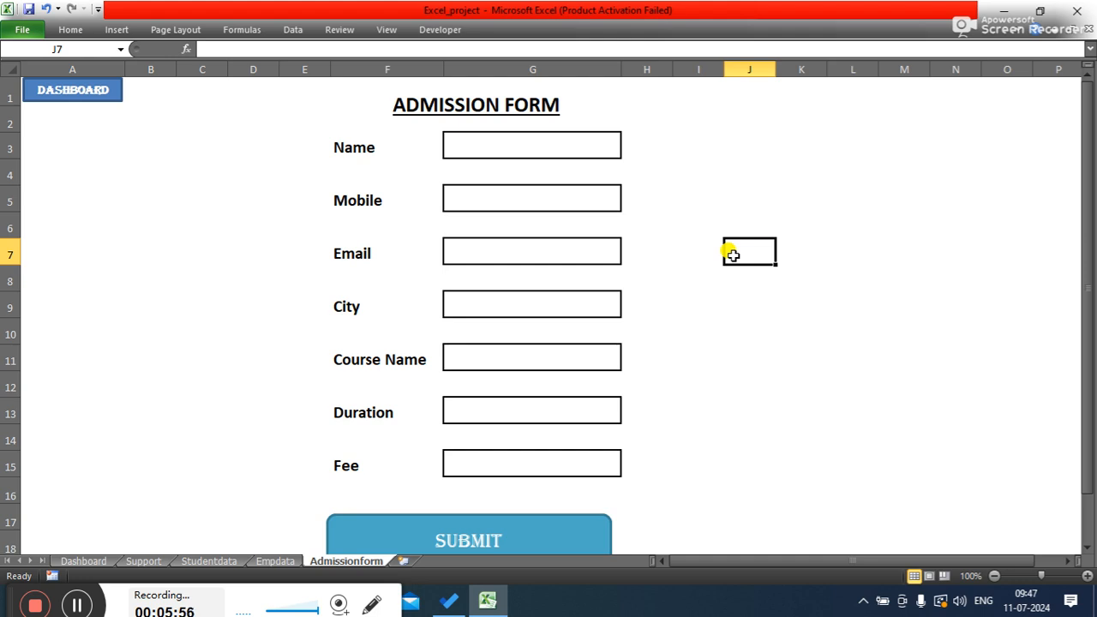
- Move the SUBMIT button so it sits centred beneath the input boxes
{"action": "left_click", "coordinate": [536, 520]}
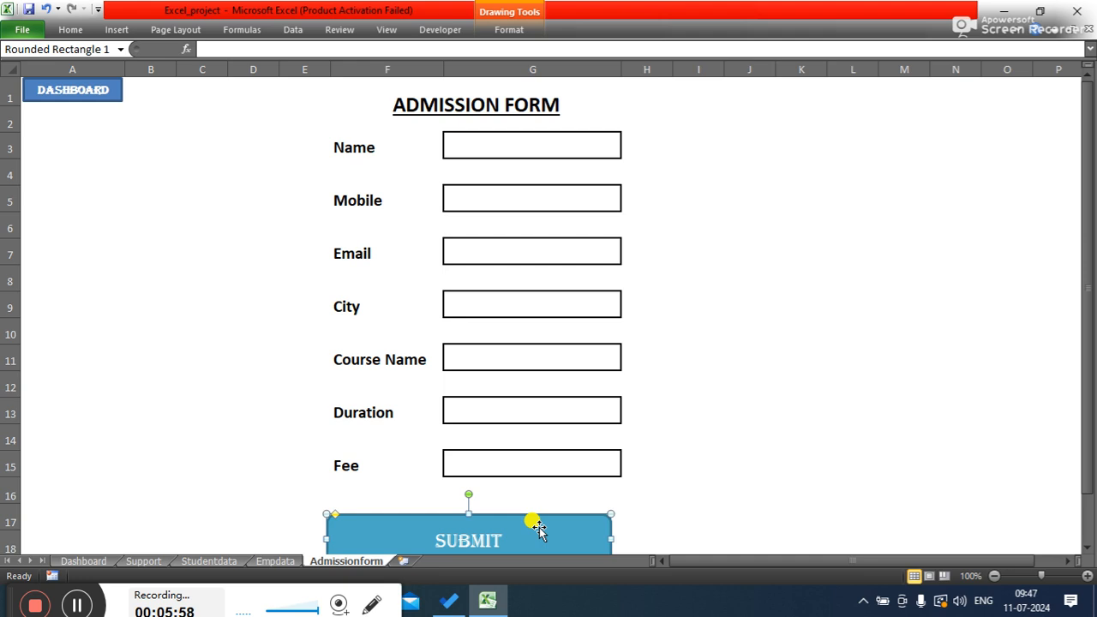
{"action": "mouse_move", "coordinate": [547, 518]}
{"action": "left_mouse_down"}
{"action": "mouse_move", "coordinate": [540, 511]}
{"action": "mouse_move", "coordinate": [571, 511]}
{"action": "mouse_move", "coordinate": [563, 506]}
{"action": "left_mouse_up"}
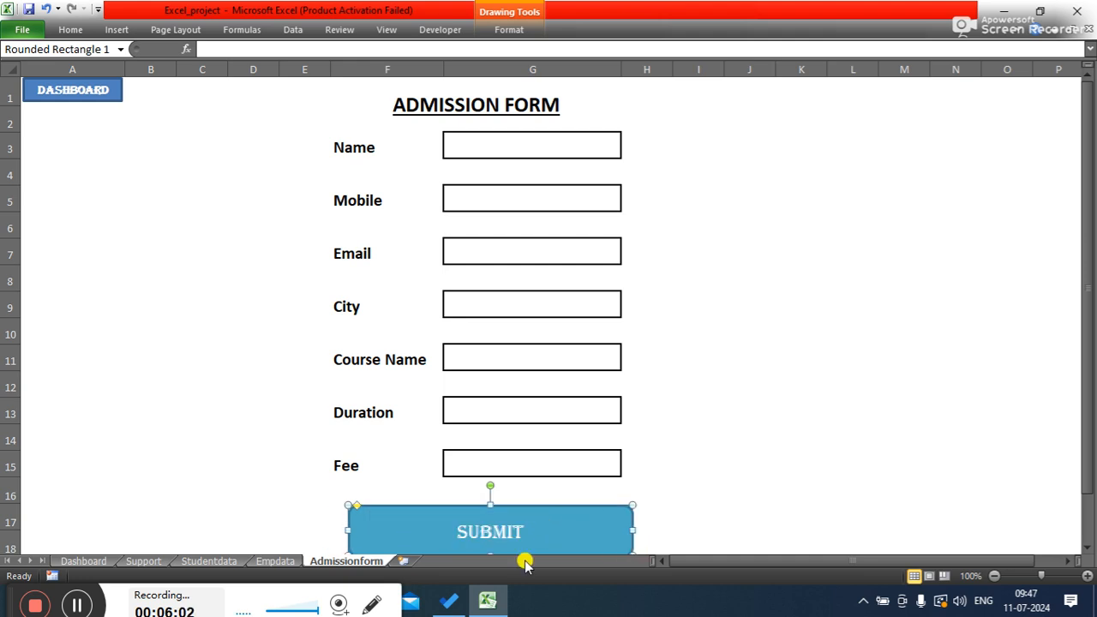
{"action": "mouse_move", "coordinate": [490, 553]}
{"action": "left_mouse_down"}
{"action": "mouse_move", "coordinate": [471, 496]}
{"action": "mouse_move", "coordinate": [475, 507]}
{"action": "left_mouse_up"}
{"action": "left_click", "coordinate": [482, 543]}
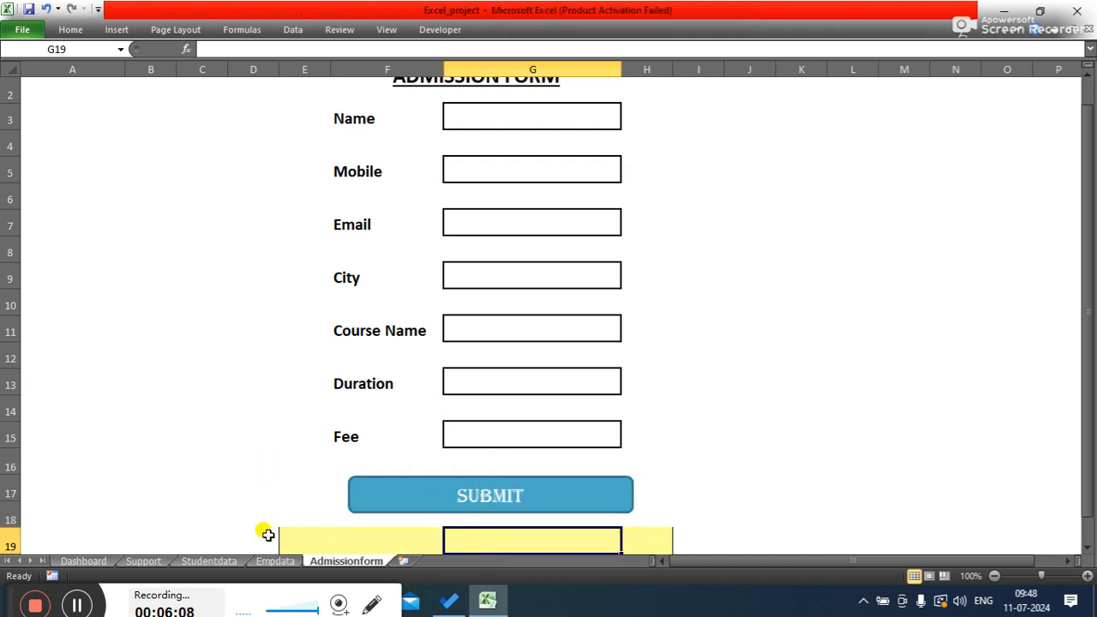
- Remove the fill and borders from the yellow cells E19:H20 below the SUBMIT button
{"action": "left_click_drag", "start_coordinate": [284, 542], "coordinate": [656, 514]}
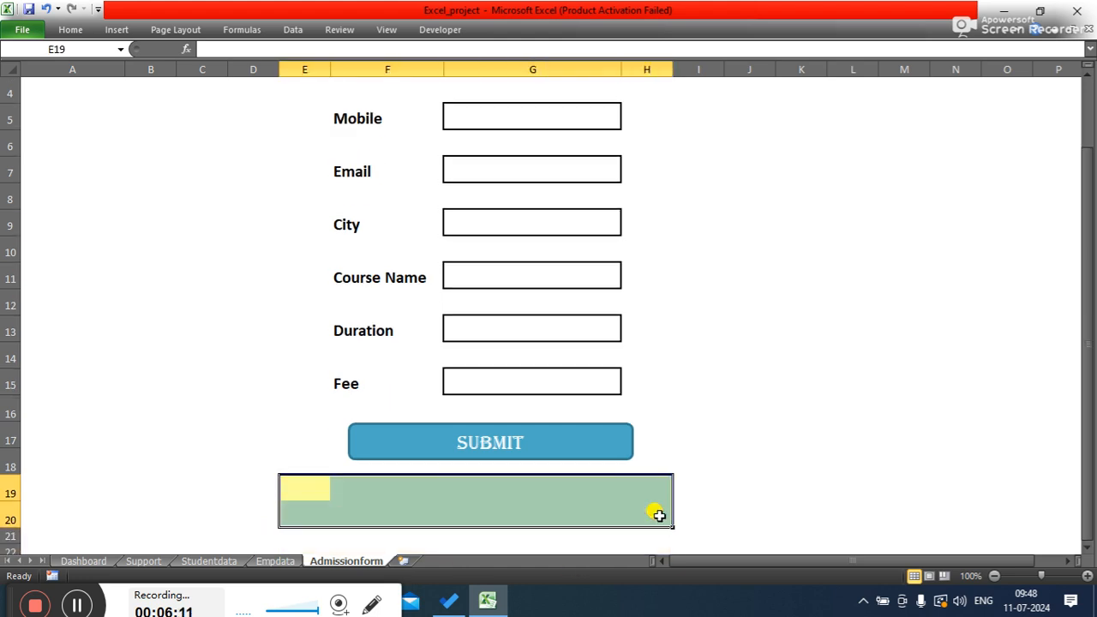
{"action": "left_click", "coordinate": [71, 30]}
{"action": "left_click", "coordinate": [254, 80]}
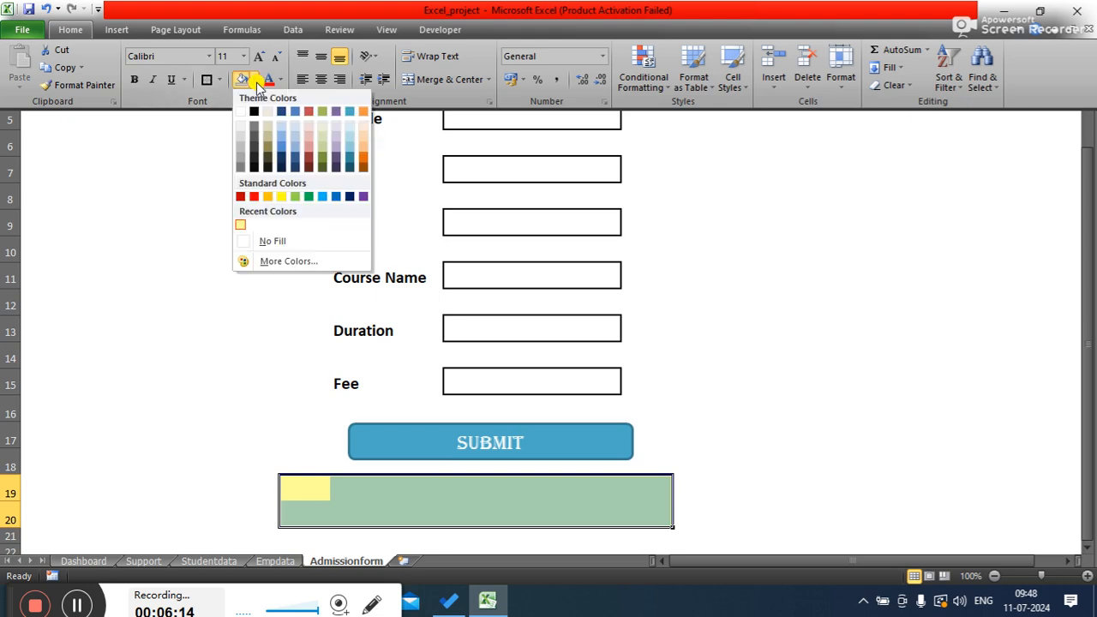
{"action": "left_click", "coordinate": [257, 241]}
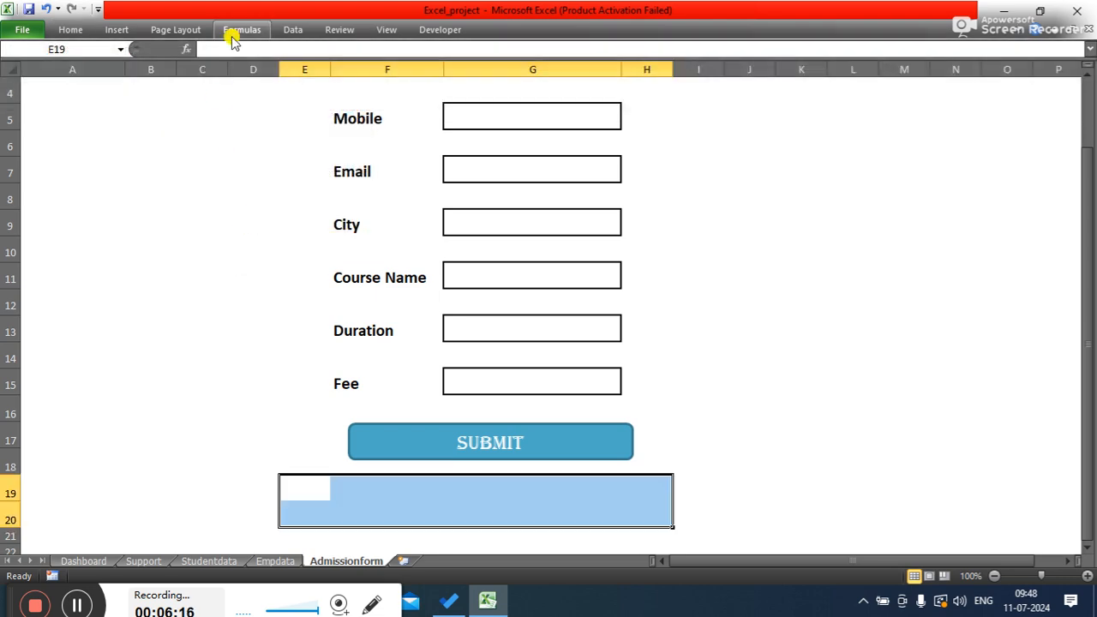
{"action": "left_click", "coordinate": [74, 29]}
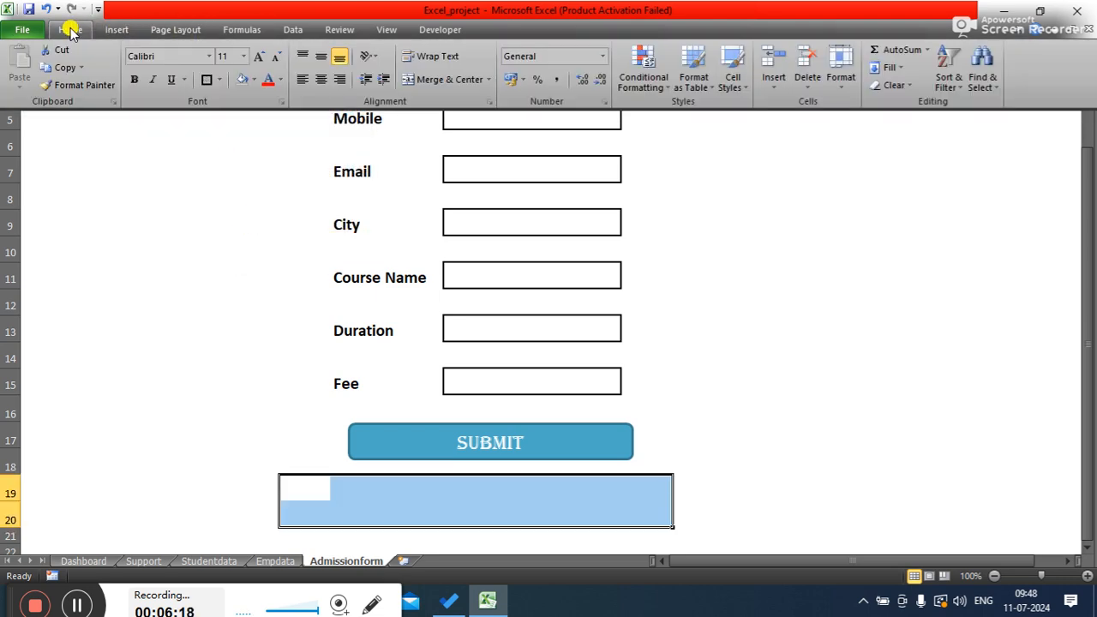
{"action": "left_click", "coordinate": [220, 80]}
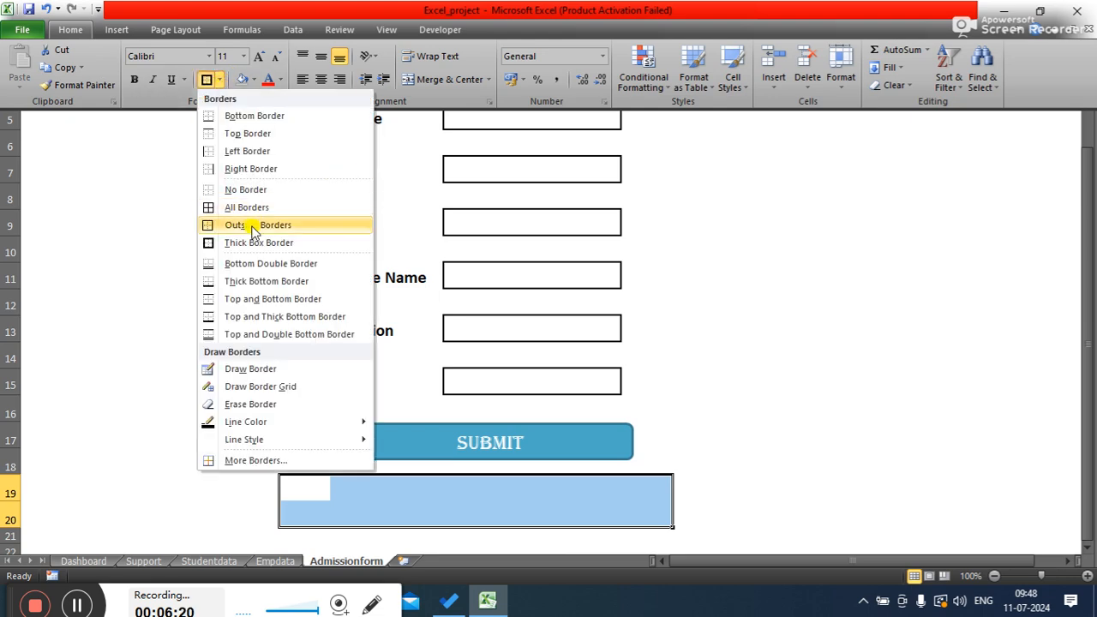
{"action": "left_click", "coordinate": [250, 189]}
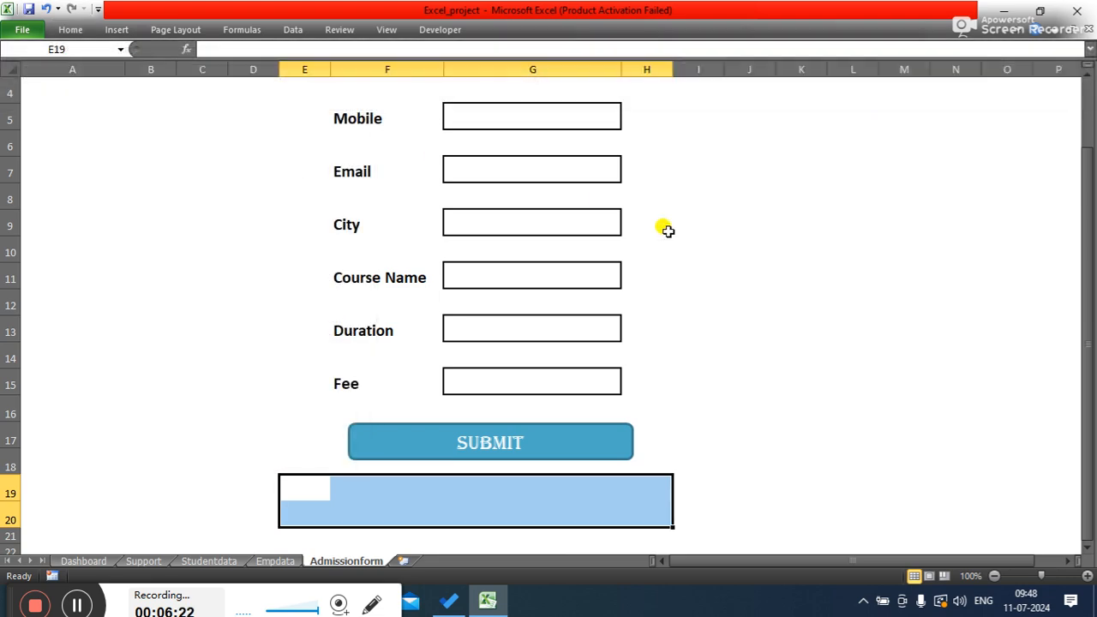
- Add a thick box border around the whole form area D1:I18
{"action": "left_click", "coordinate": [763, 274]}
{"action": "left_click_drag", "start_coordinate": [1083, 354], "coordinate": [1084, 352]}
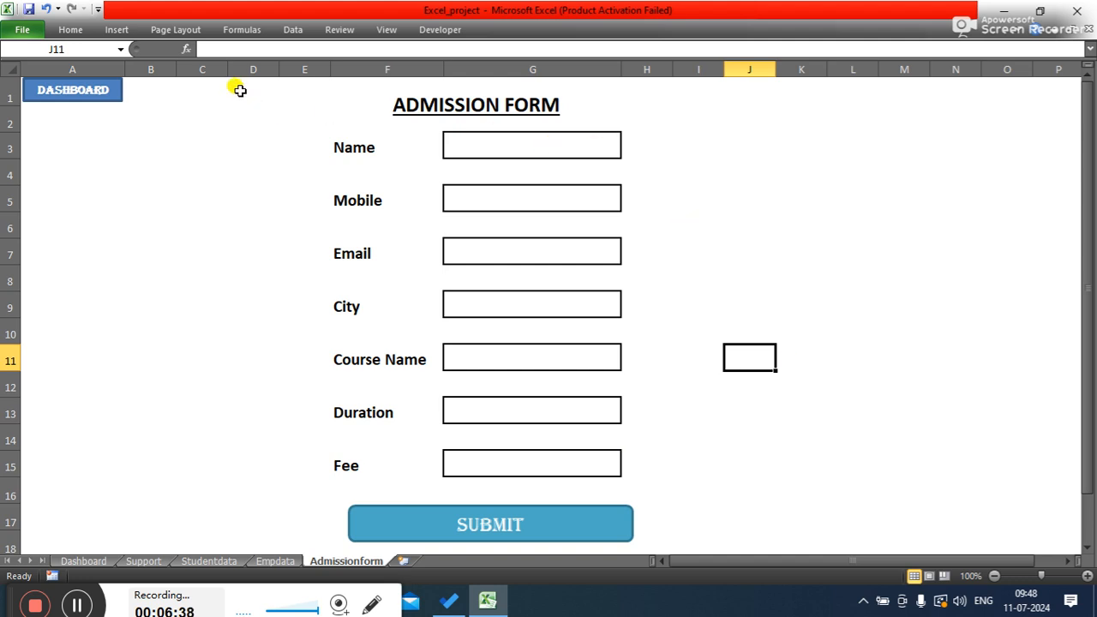
{"action": "left_click_drag", "start_coordinate": [241, 89], "coordinate": [688, 524]}
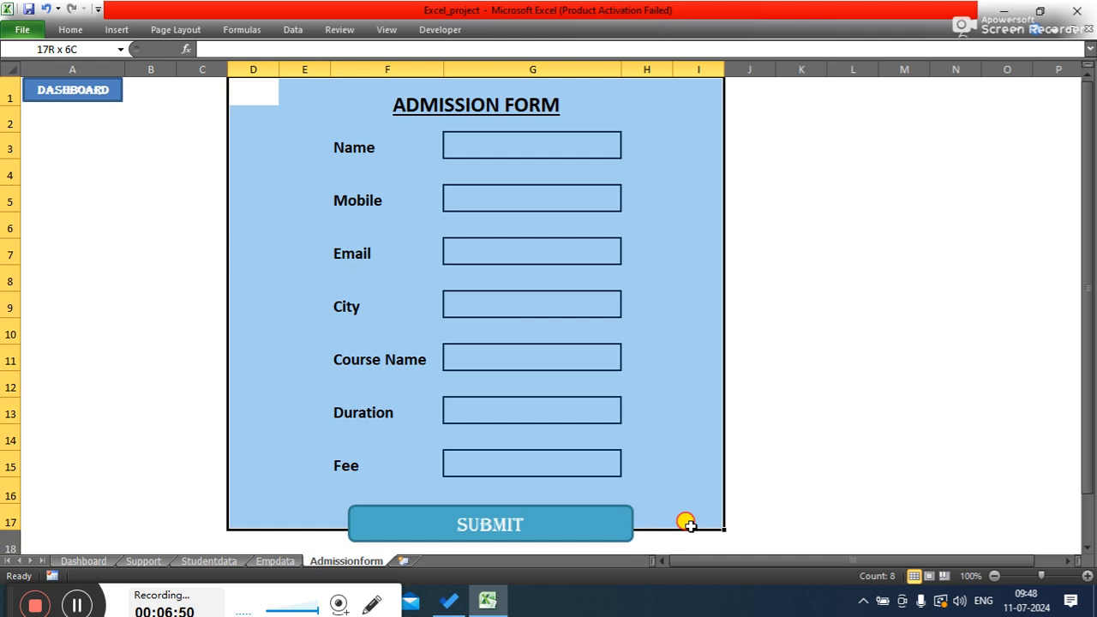
{"action": "left_click_drag", "start_coordinate": [689, 524], "coordinate": [688, 533]}
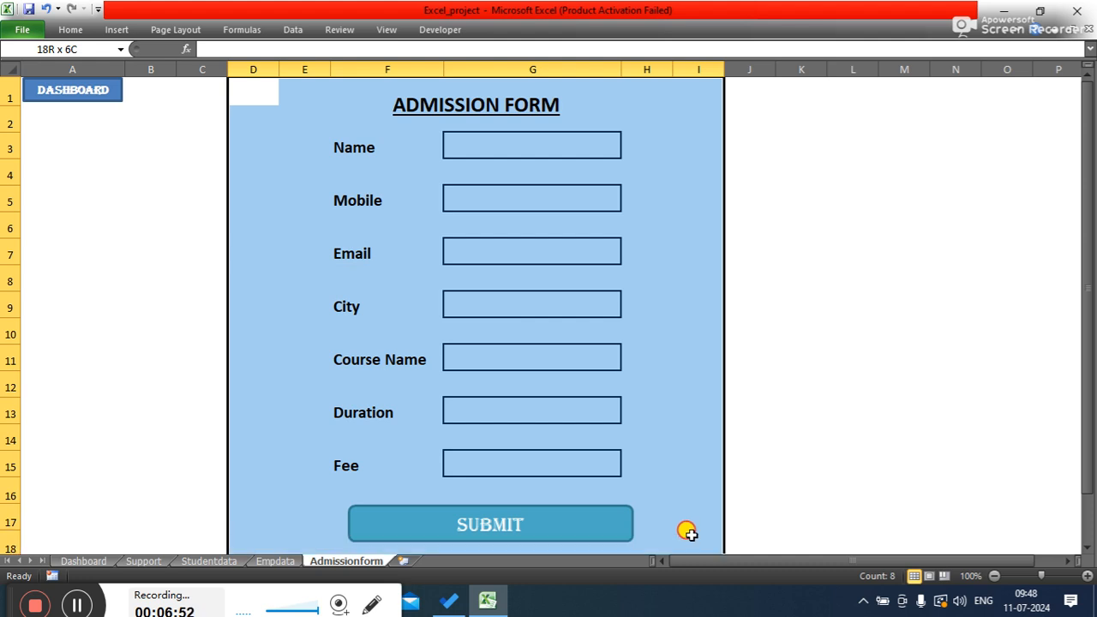
{"action": "left_click_drag", "start_coordinate": [688, 533], "coordinate": [690, 531]}
{"action": "left_click", "coordinate": [66, 31]}
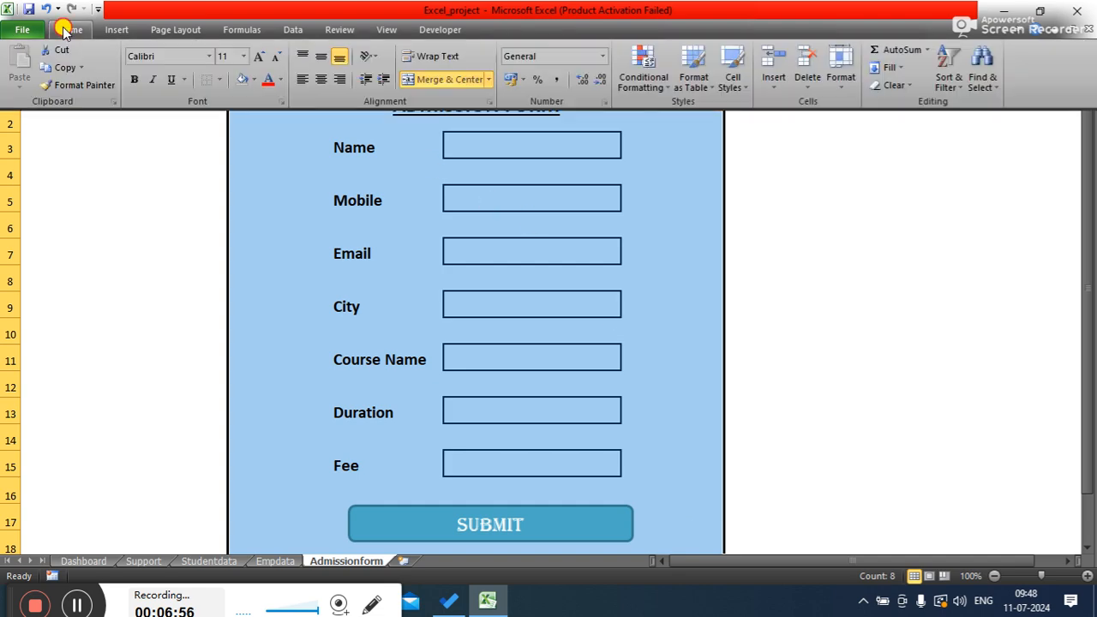
{"action": "left_click", "coordinate": [219, 79]}
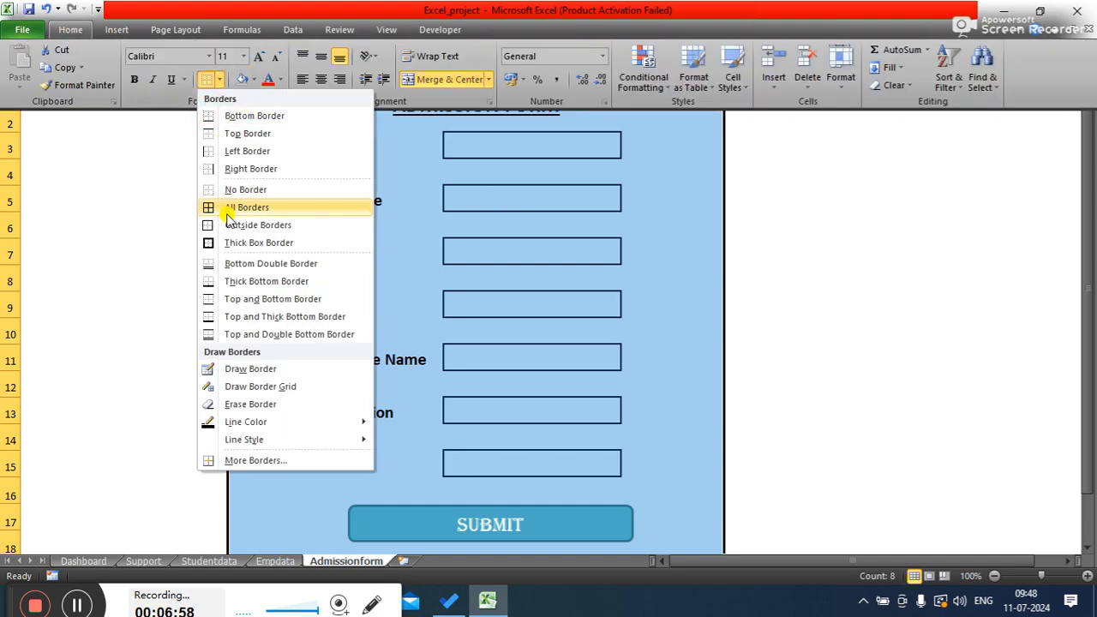
{"action": "left_click", "coordinate": [221, 246]}
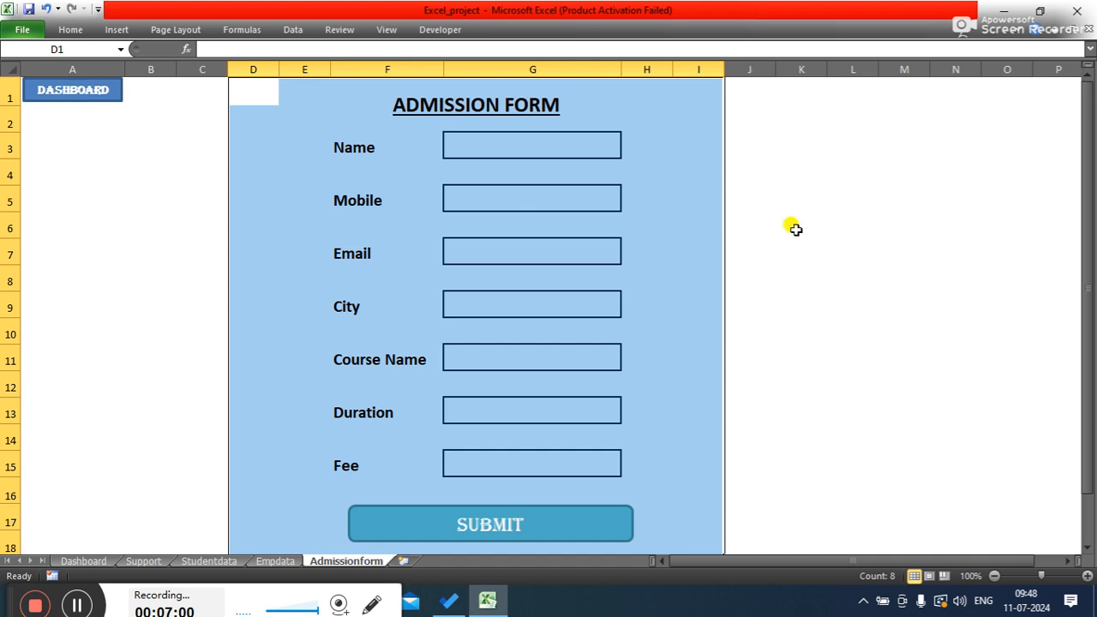
{"action": "left_click", "coordinate": [894, 252]}
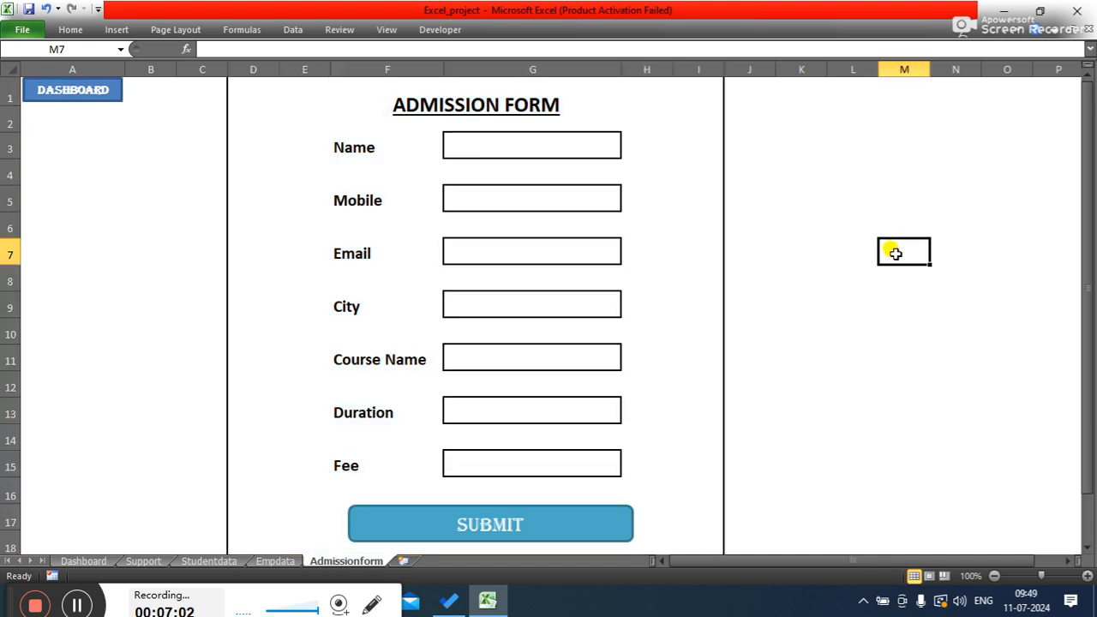
- Fill the form area D1:I18 with White, Background 1, Darker 5%
{"action": "left_click", "coordinate": [251, 92]}
{"action": "mouse_move", "coordinate": [252, 93]}
{"action": "left_mouse_down"}
{"action": "mouse_move", "coordinate": [465, 320]}
{"action": "mouse_move", "coordinate": [653, 489]}
{"action": "mouse_move", "coordinate": [680, 540]}
{"action": "left_mouse_up"}
{"action": "left_click", "coordinate": [68, 30]}
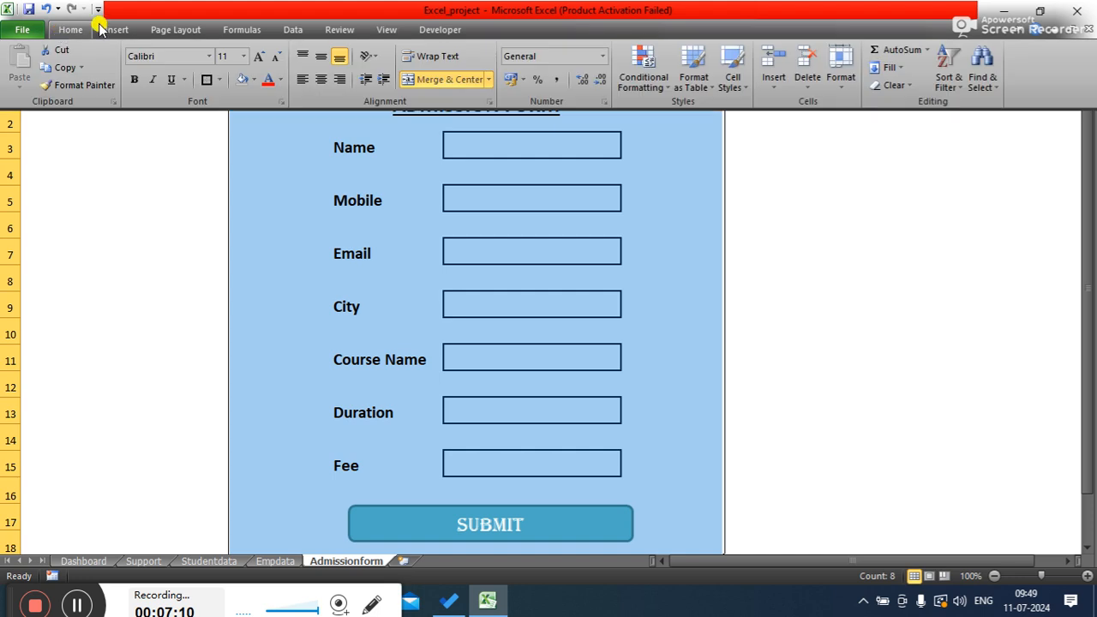
{"action": "left_click", "coordinate": [256, 82]}
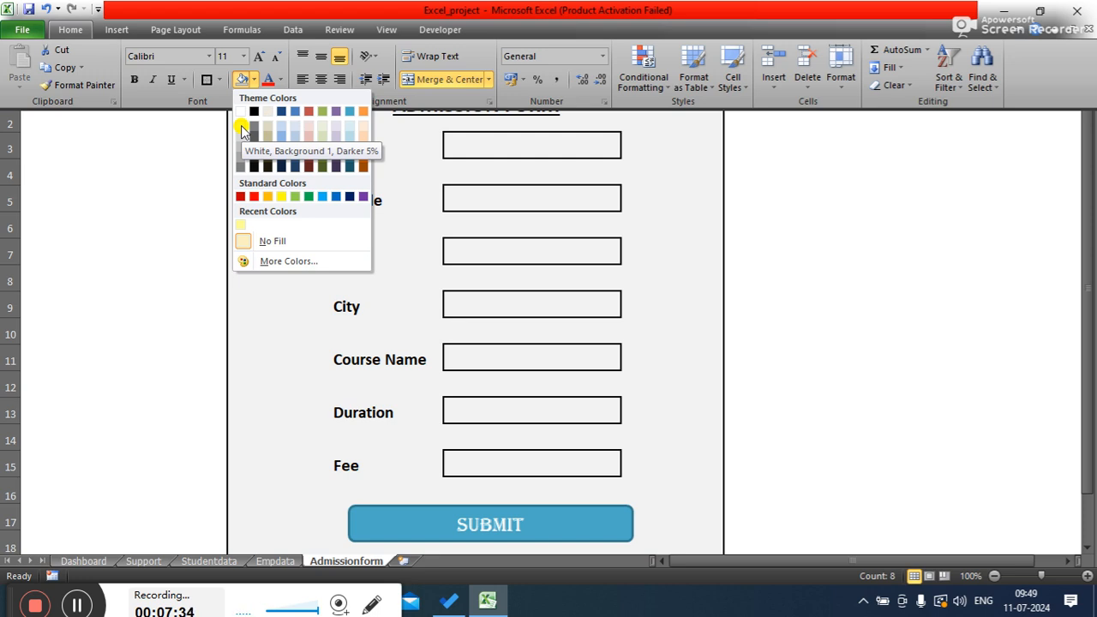
{"action": "left_click", "coordinate": [242, 129]}
{"action": "key", "text": "ctrl+F1"}
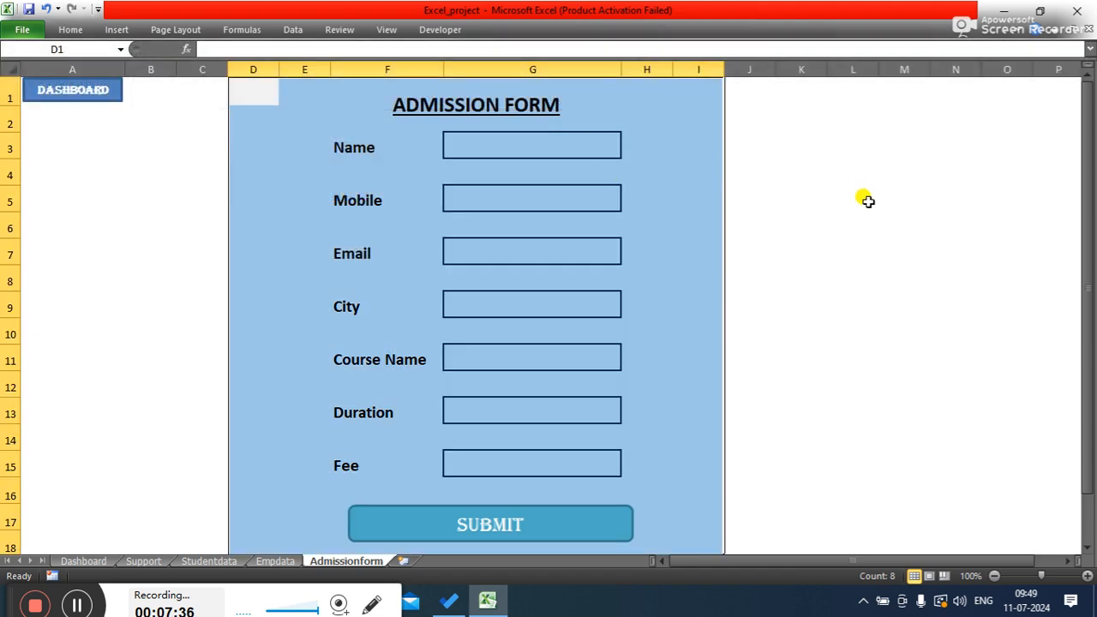
{"action": "left_click", "coordinate": [862, 197]}
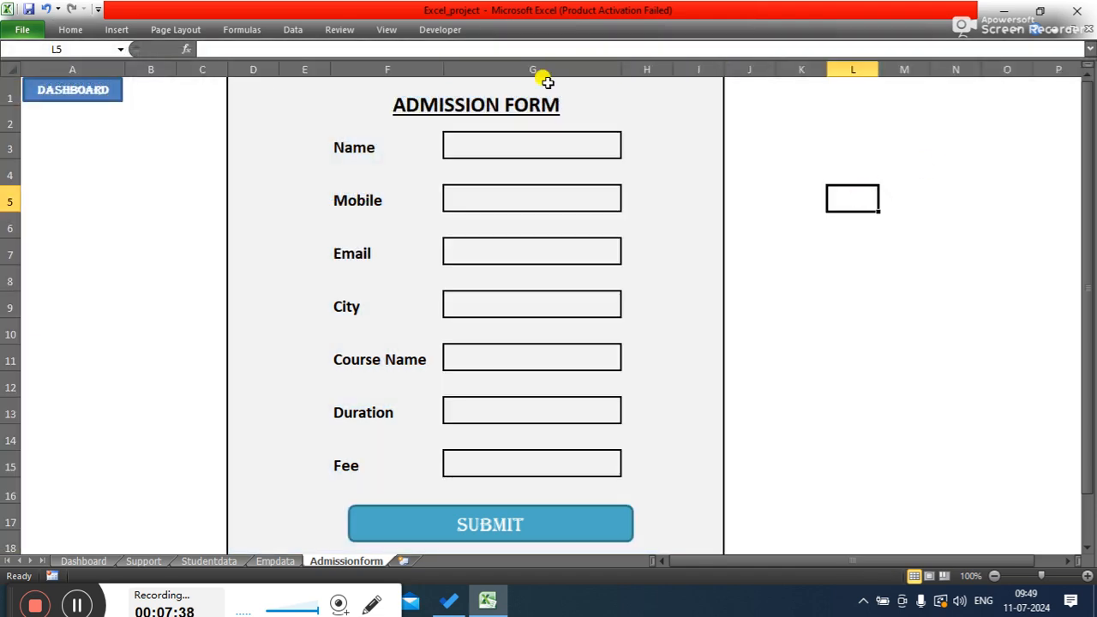
- Select the title band D1:I2 and reduce the height of row 2 beneath the ADMISSION FORM title
{"action": "left_click", "coordinate": [470, 96]}
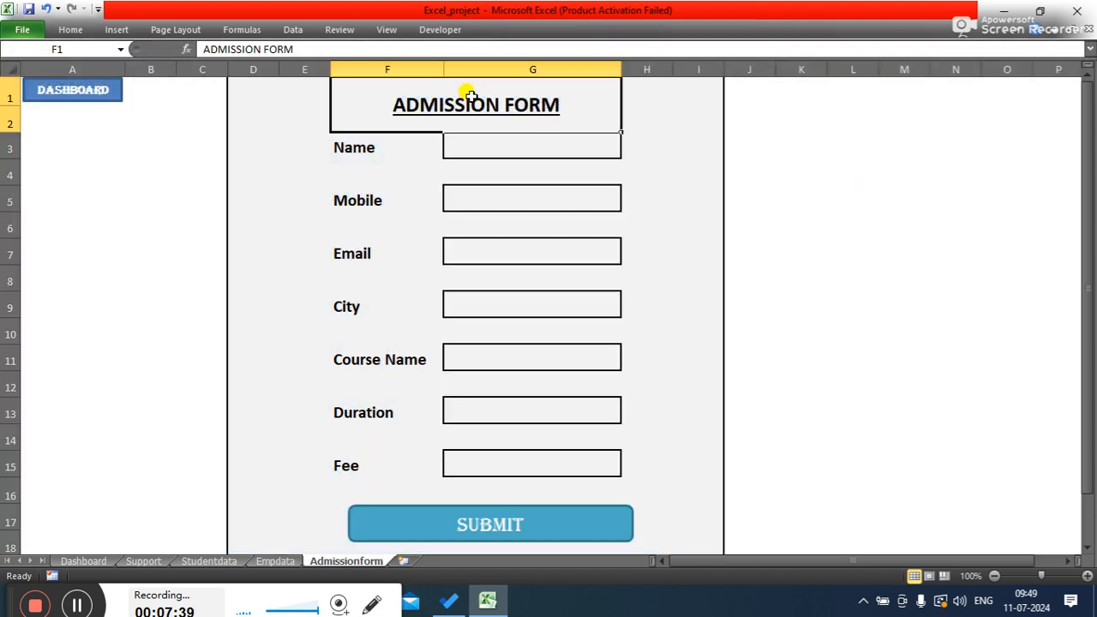
{"action": "left_click", "coordinate": [253, 102]}
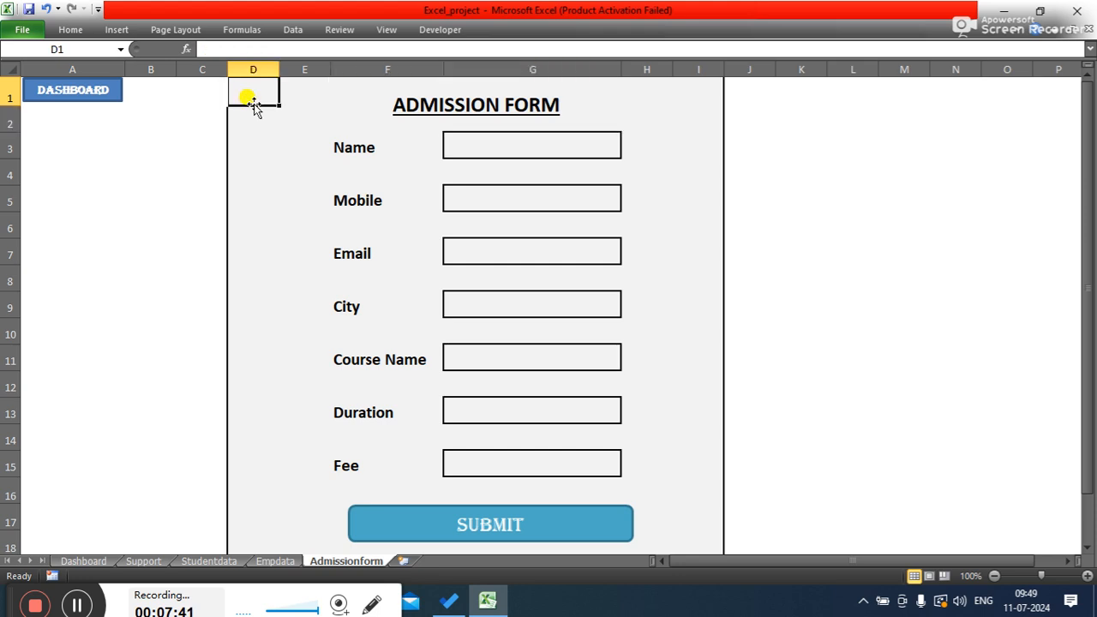
{"action": "left_click", "coordinate": [324, 107]}
{"action": "left_click", "coordinate": [441, 117]}
{"action": "left_click_drag", "start_coordinate": [265, 91], "coordinate": [683, 106]}
{"action": "left_click_drag", "start_coordinate": [10, 137], "coordinate": [17, 125]}
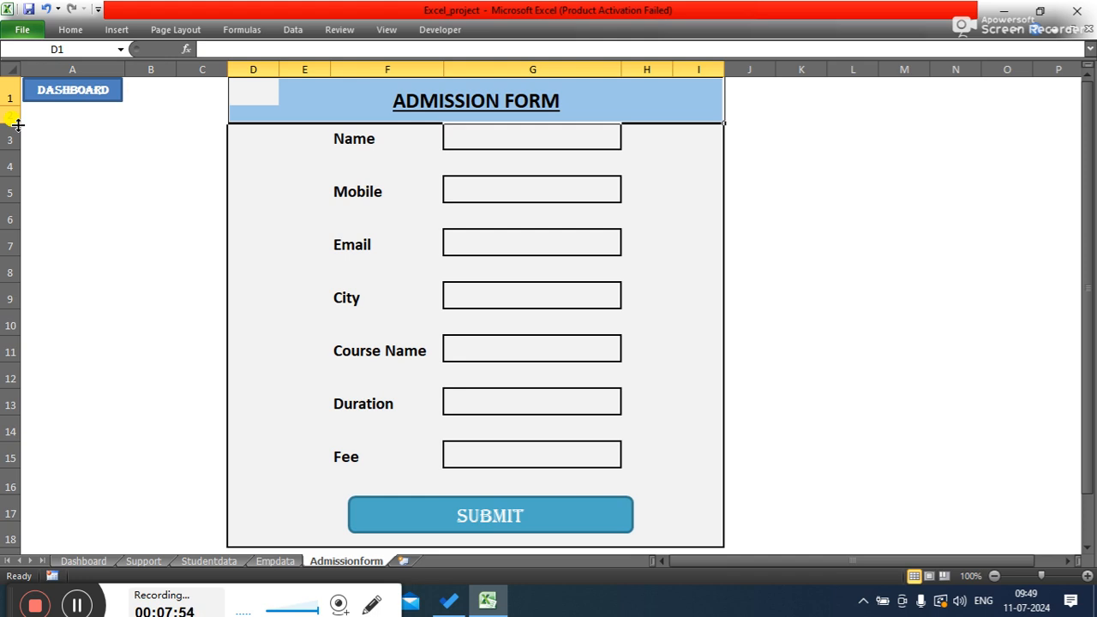
- Fill the title band D1:I2 with black and set its font colour to white
{"action": "left_click", "coordinate": [62, 33]}
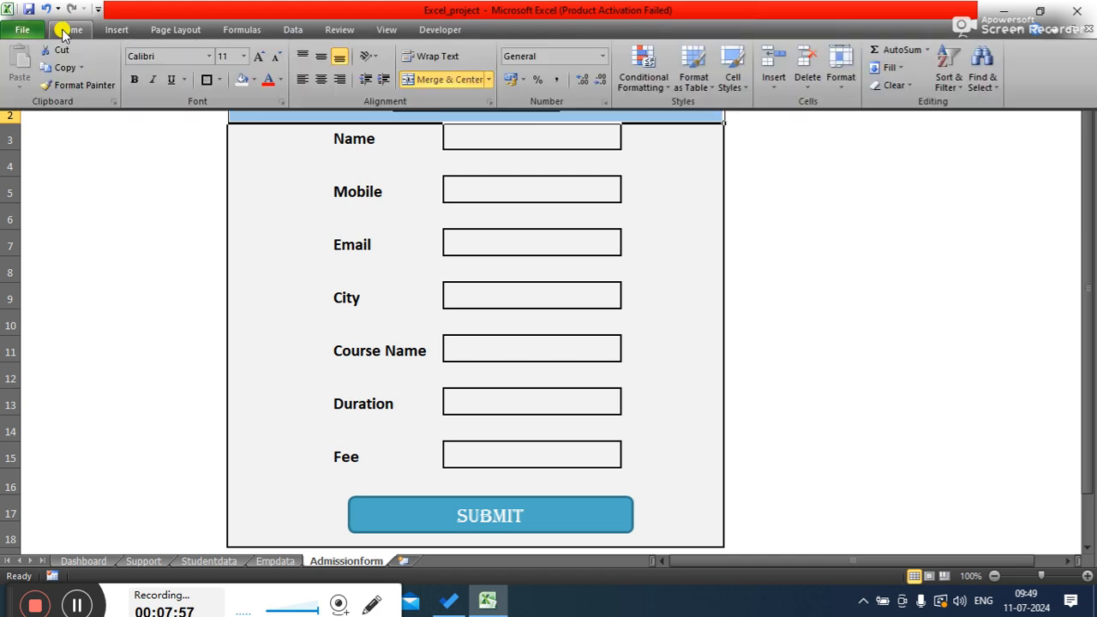
{"action": "left_click", "coordinate": [254, 80]}
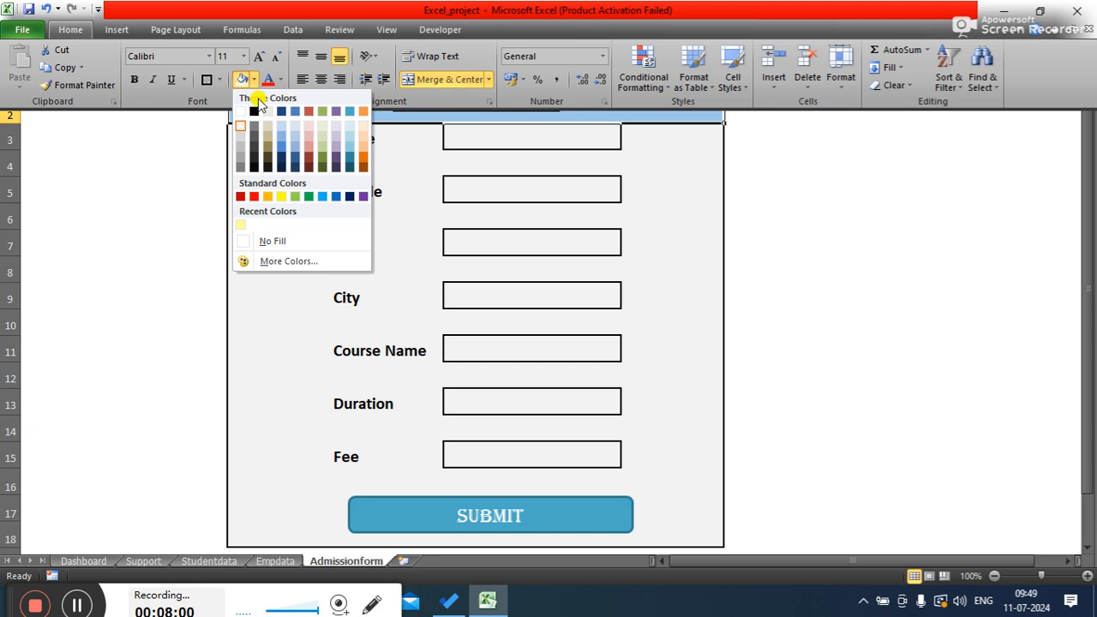
{"action": "left_click", "coordinate": [255, 112]}
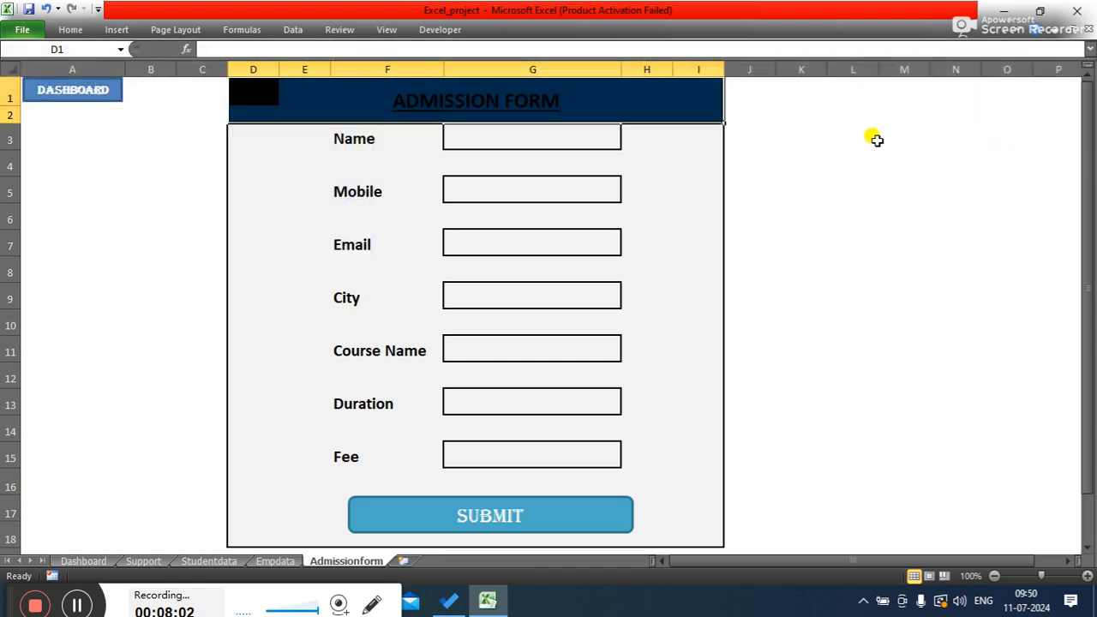
{"action": "left_click", "coordinate": [70, 29]}
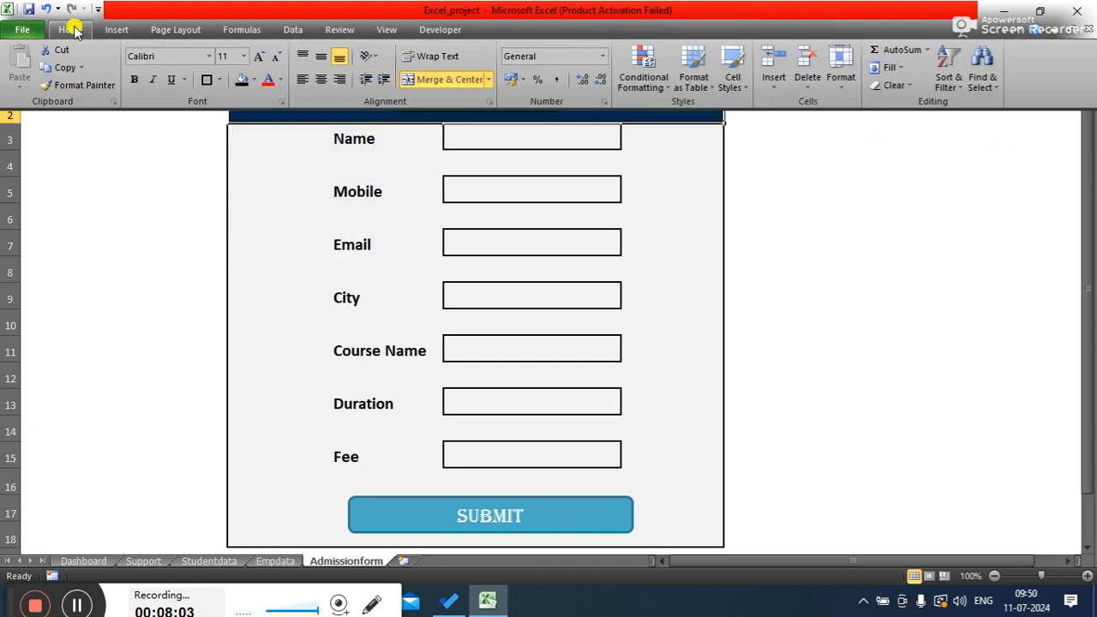
{"action": "left_click", "coordinate": [281, 81]}
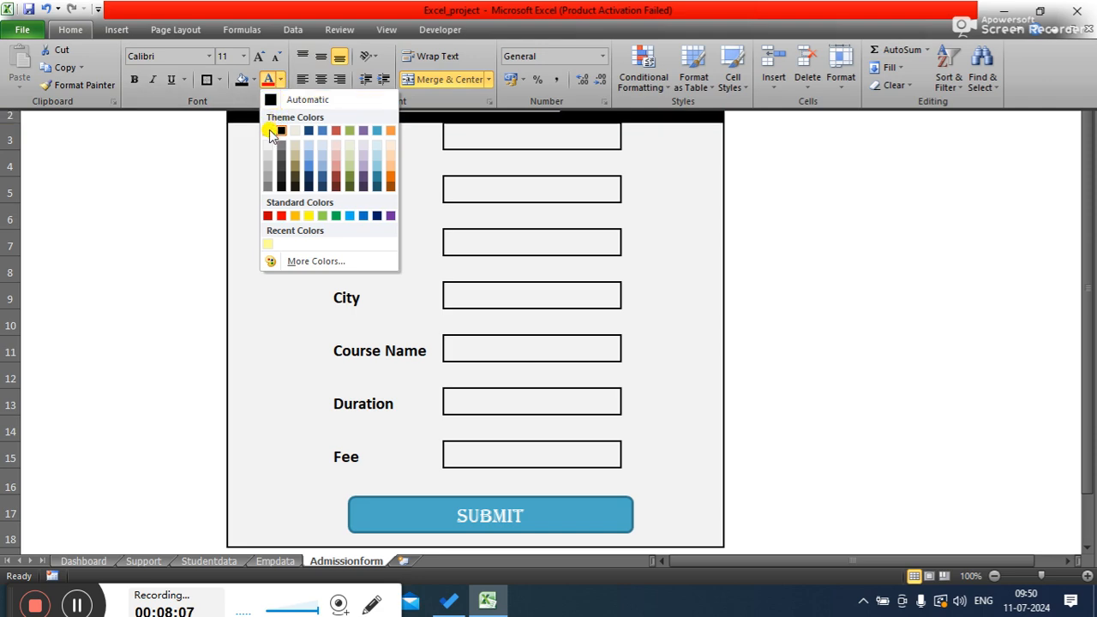
{"action": "left_click", "coordinate": [270, 130]}
{"action": "left_click", "coordinate": [854, 209]}
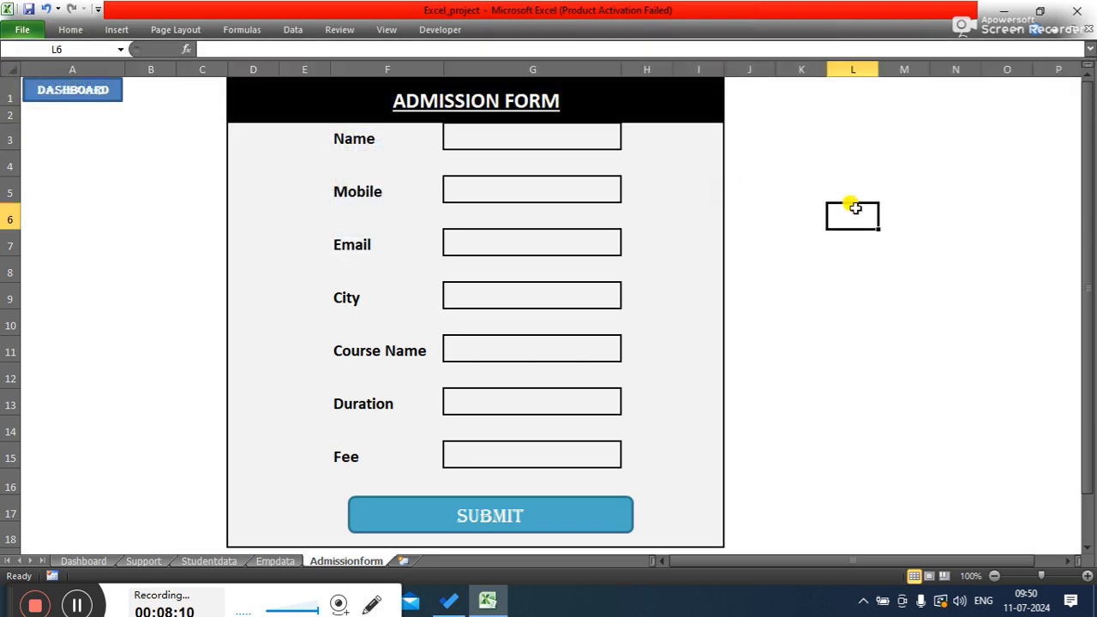
- Fill the SUBMIT button shape with black
{"action": "left_click", "coordinate": [559, 513]}
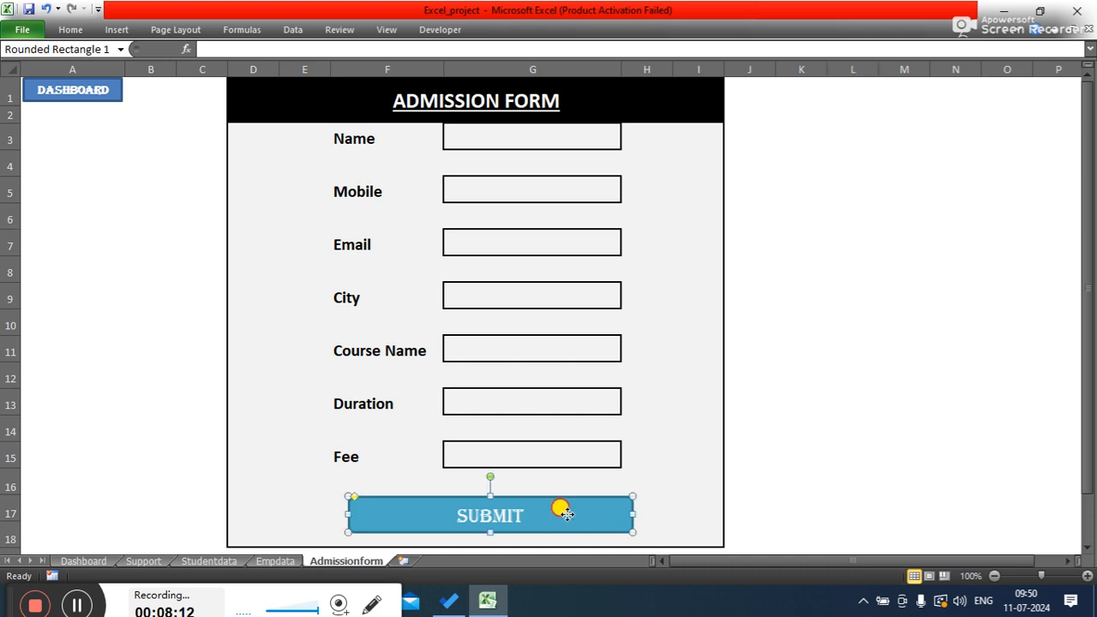
{"action": "left_click", "coordinate": [71, 30]}
{"action": "left_click", "coordinate": [254, 79]}
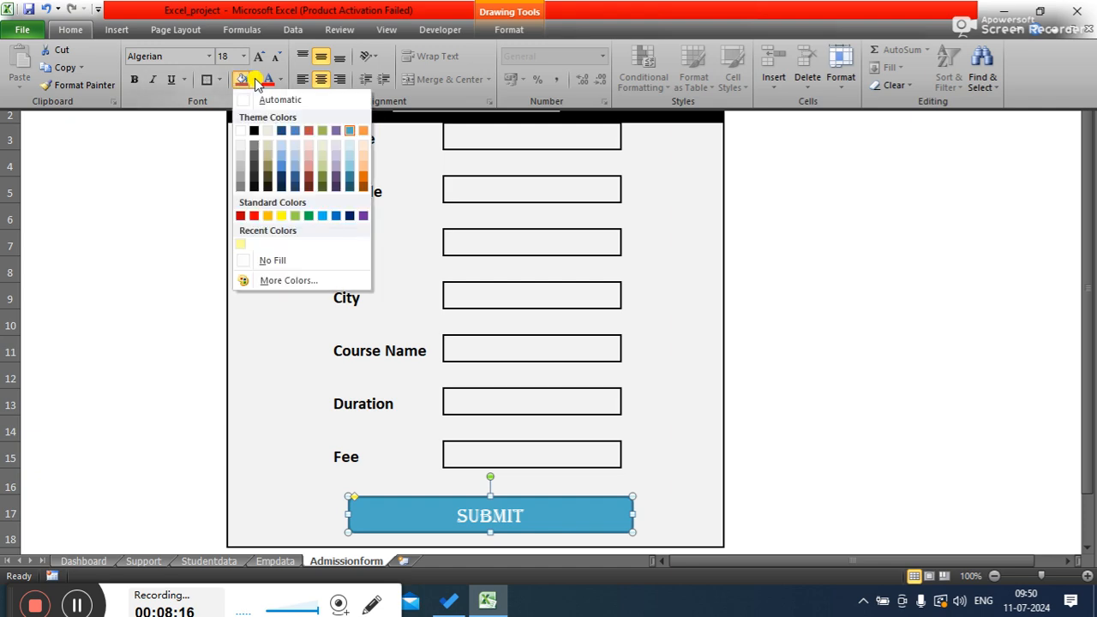
{"action": "left_click", "coordinate": [254, 130]}
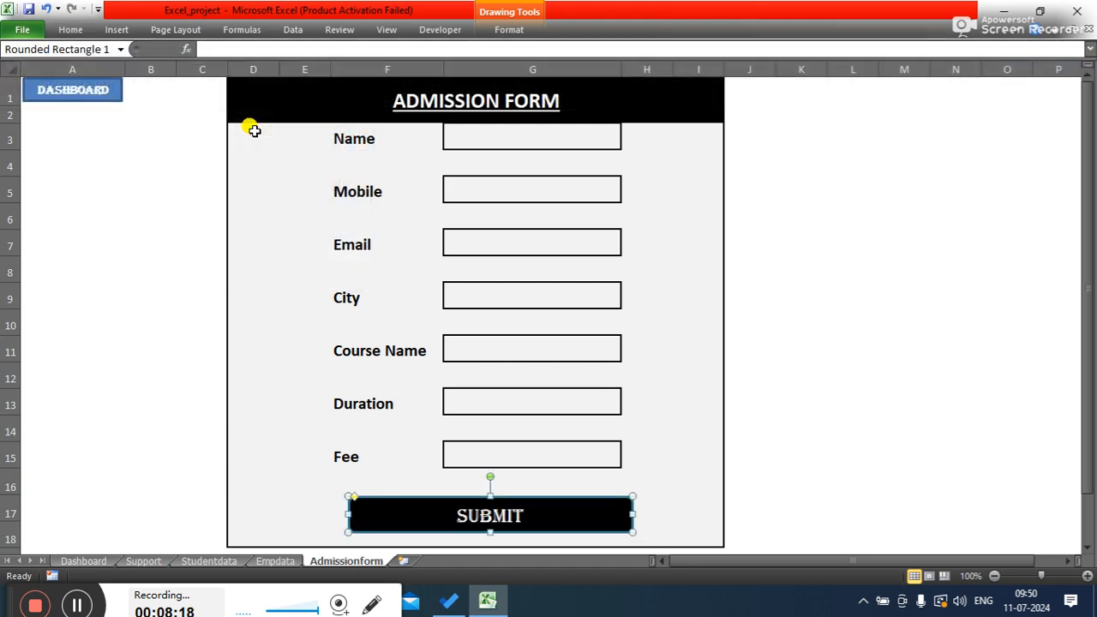
{"action": "left_click", "coordinate": [840, 284]}
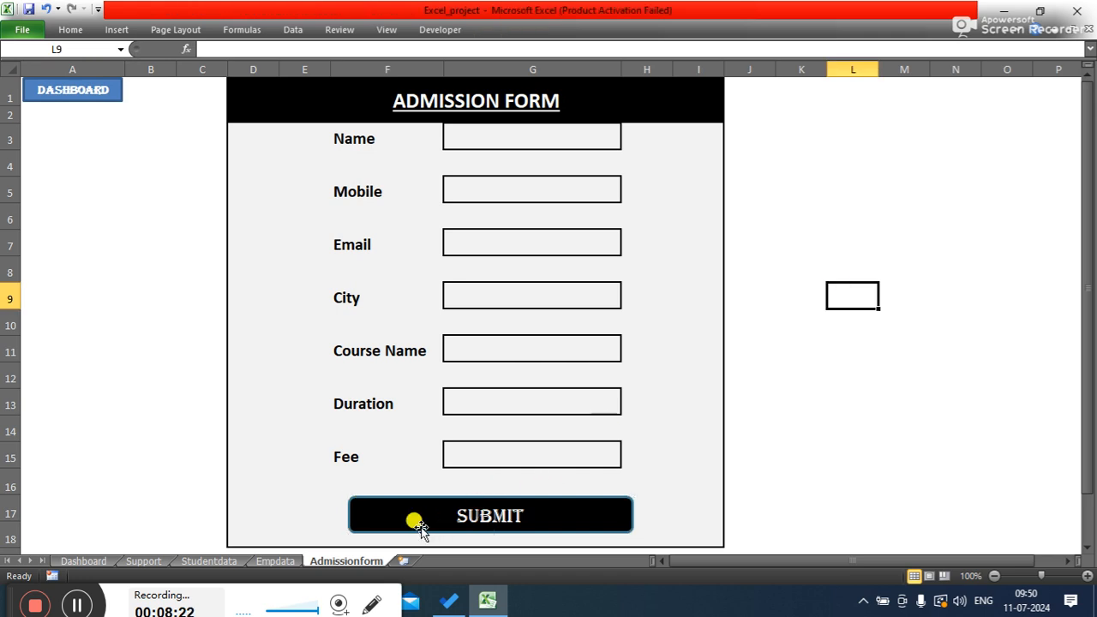
- Resize the SUBMIT button so its left and right edges line up with the input boxes in column G
{"action": "left_click", "coordinate": [380, 514]}
{"action": "left_click_drag", "start_coordinate": [347, 514], "coordinate": [441, 514]}
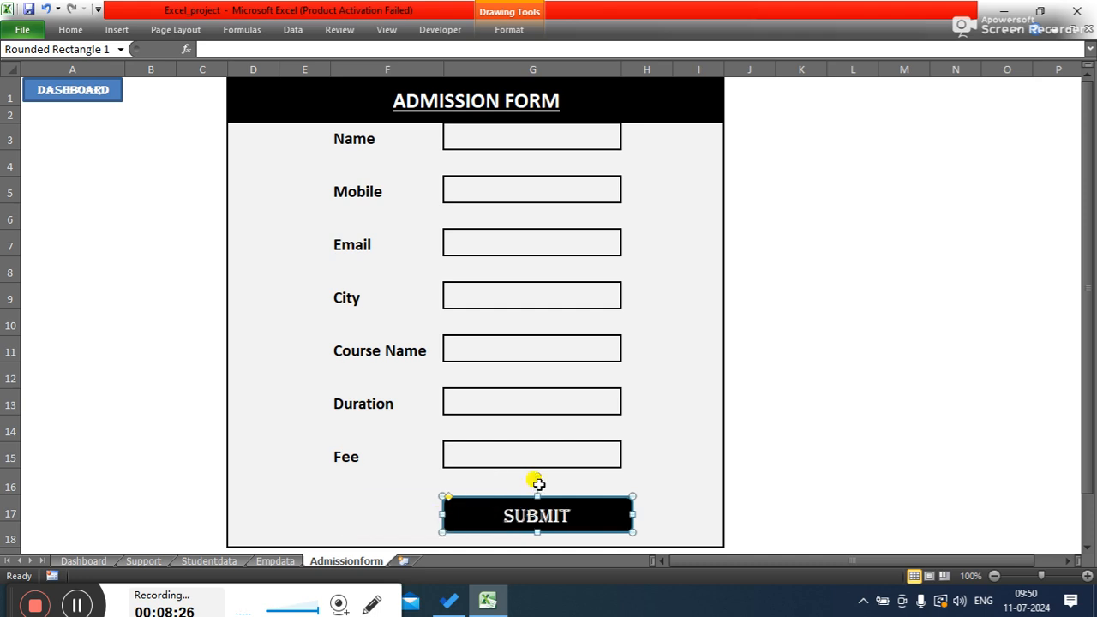
{"action": "left_click_drag", "start_coordinate": [632, 514], "coordinate": [625, 514]}
{"action": "left_click", "coordinate": [830, 470]}
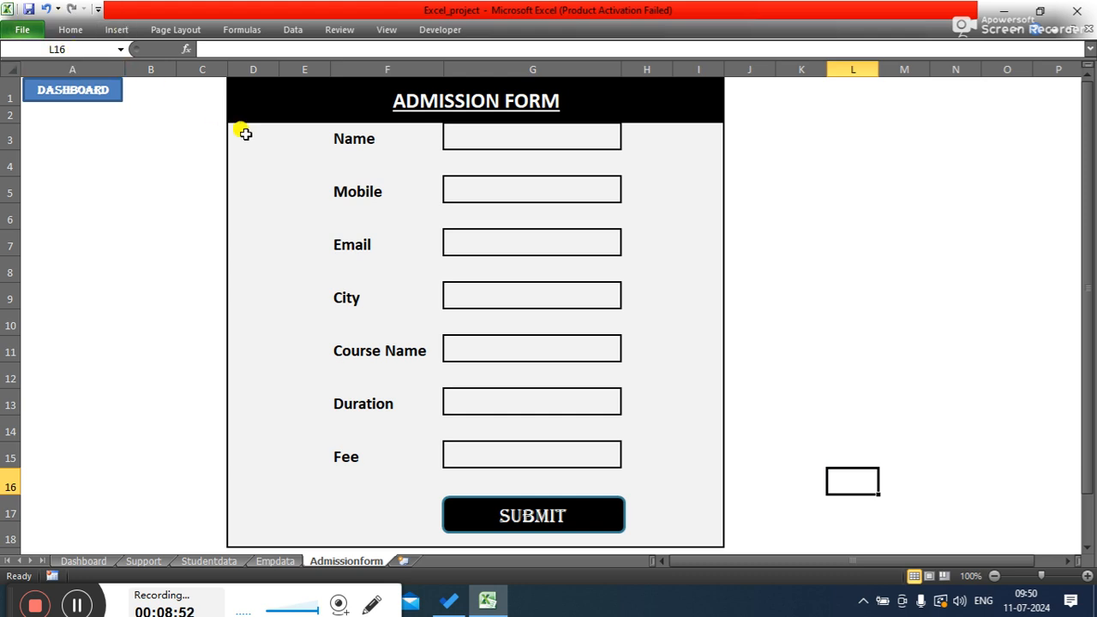
- Insert a new row above the Name row inside the form
{"action": "left_click", "coordinate": [504, 142]}
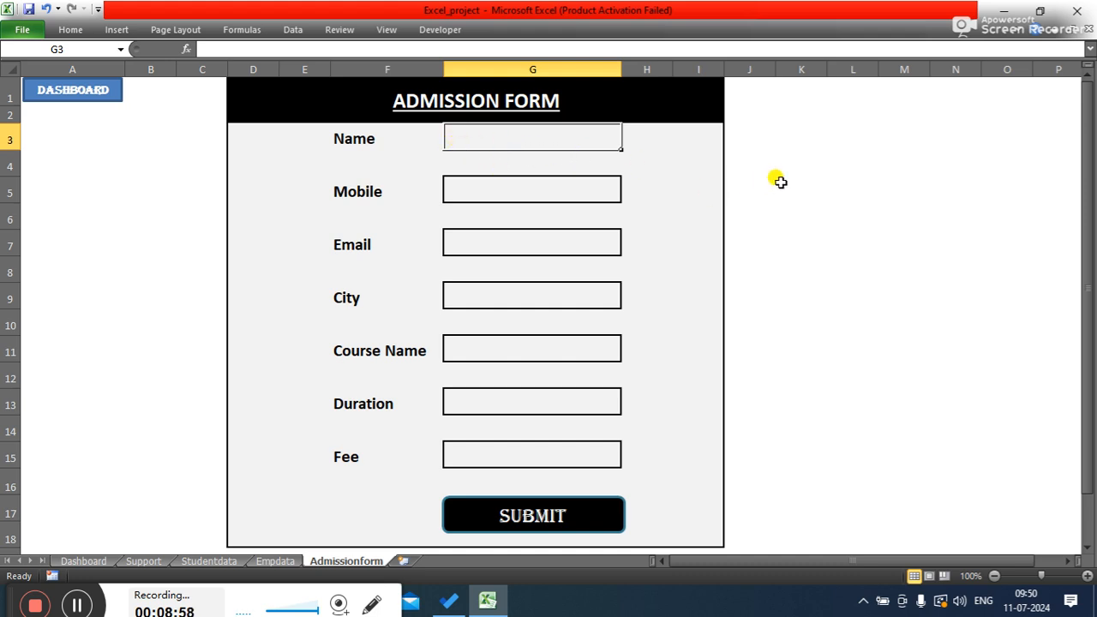
{"action": "left_click", "coordinate": [881, 196]}
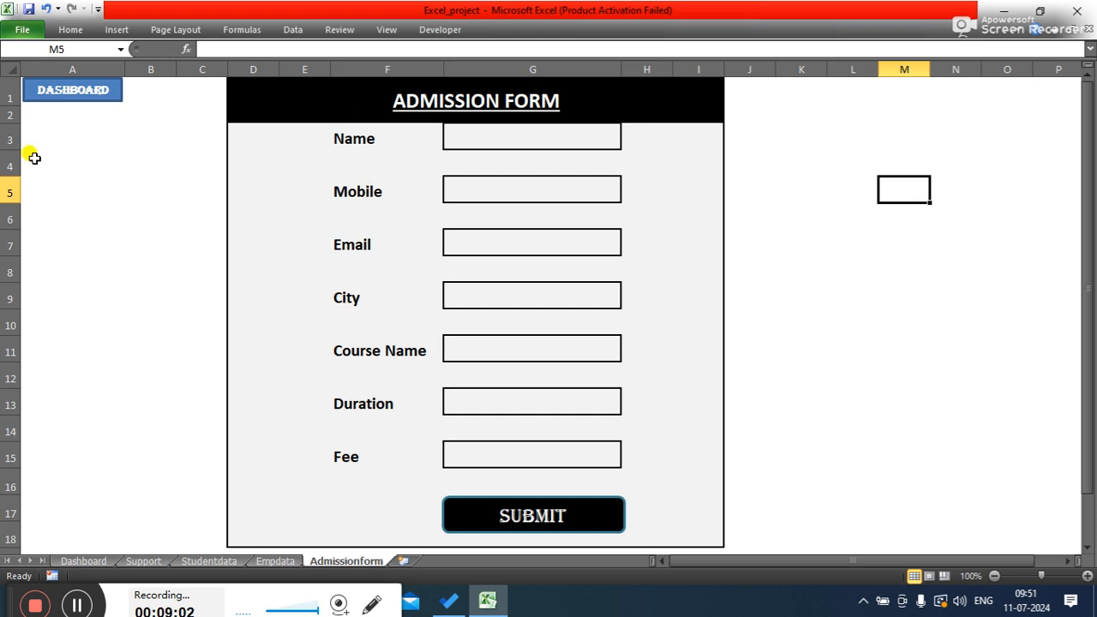
{"action": "right_click", "coordinate": [10, 139]}
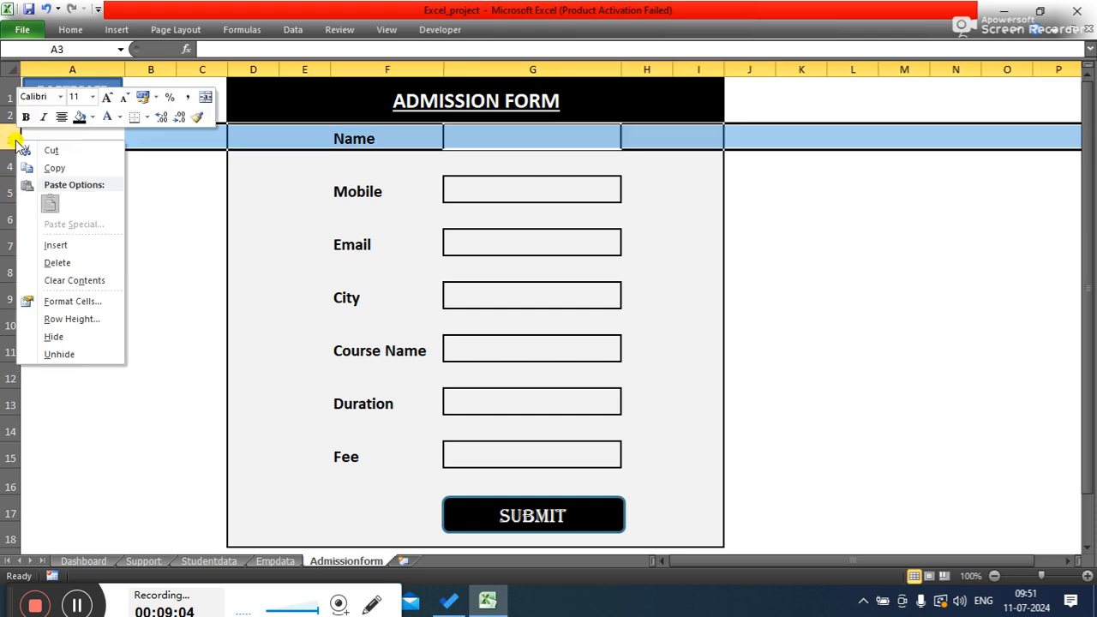
{"action": "left_click", "coordinate": [49, 241]}
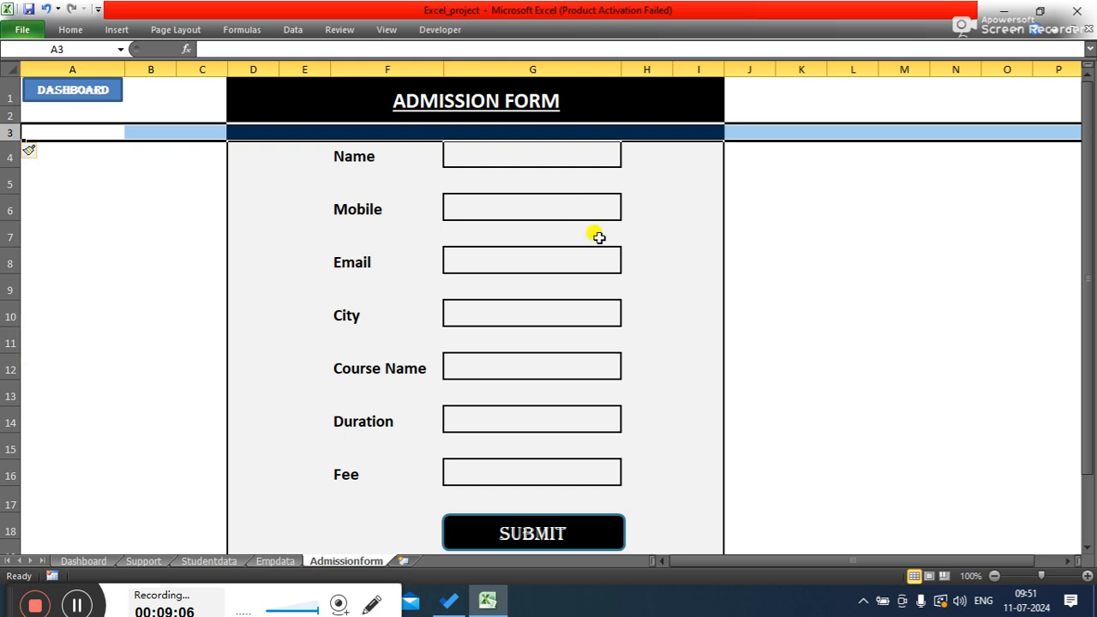
{"action": "left_click", "coordinate": [844, 257]}
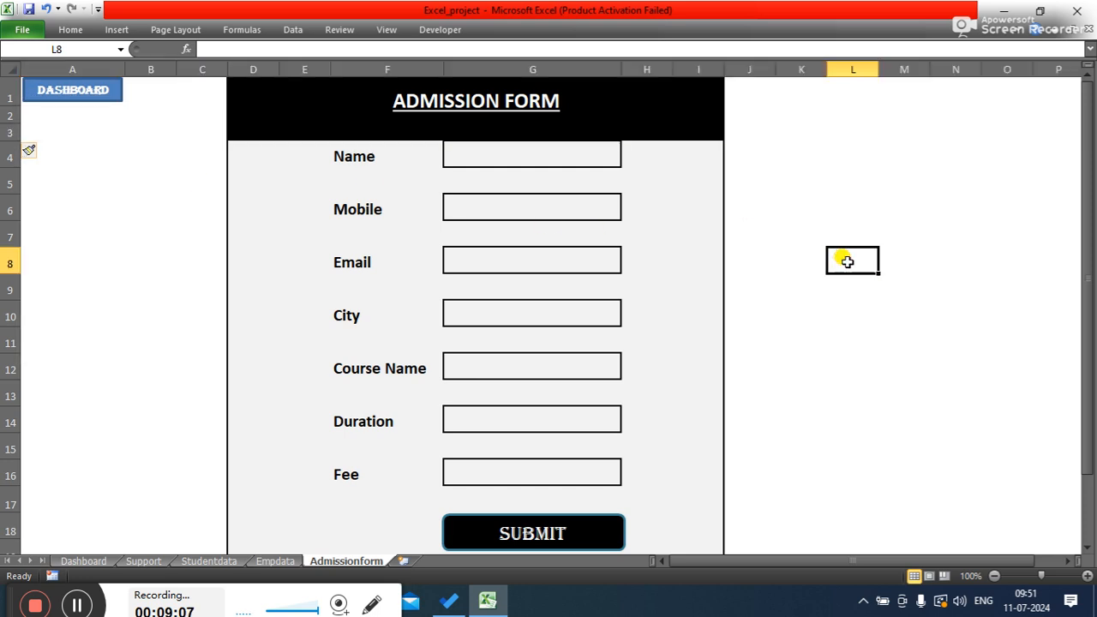
- Fill the inserted row's cells D3:I3 with the form's light grey background colour
{"action": "left_click", "coordinate": [491, 122]}
{"action": "left_click", "coordinate": [304, 127]}
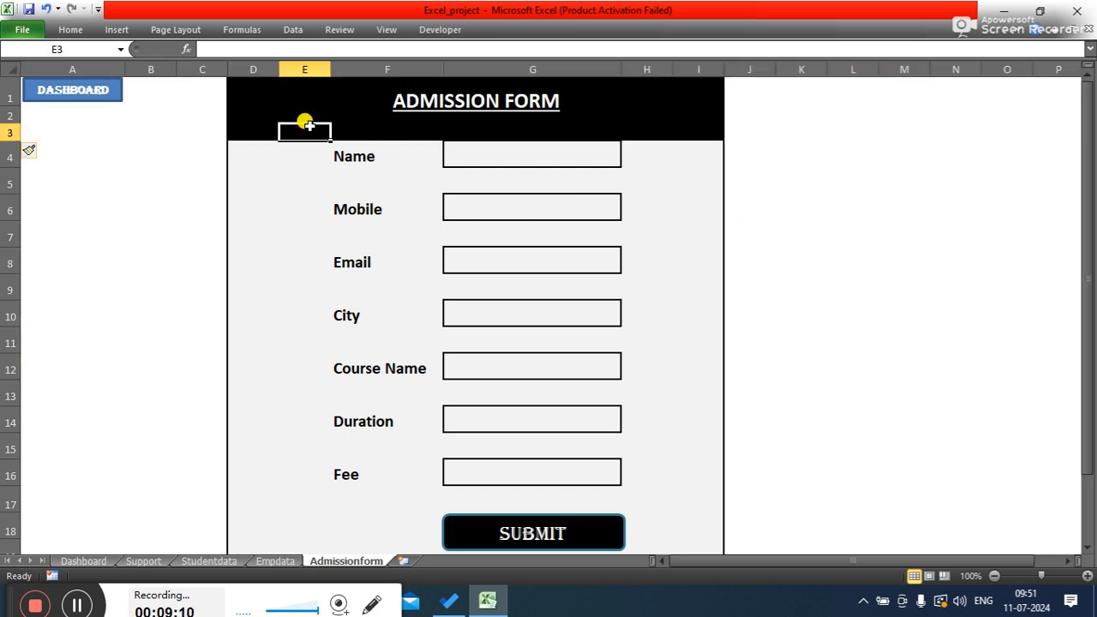
{"action": "left_click_drag", "start_coordinate": [255, 126], "coordinate": [687, 126]}
{"action": "left_click", "coordinate": [70, 30]}
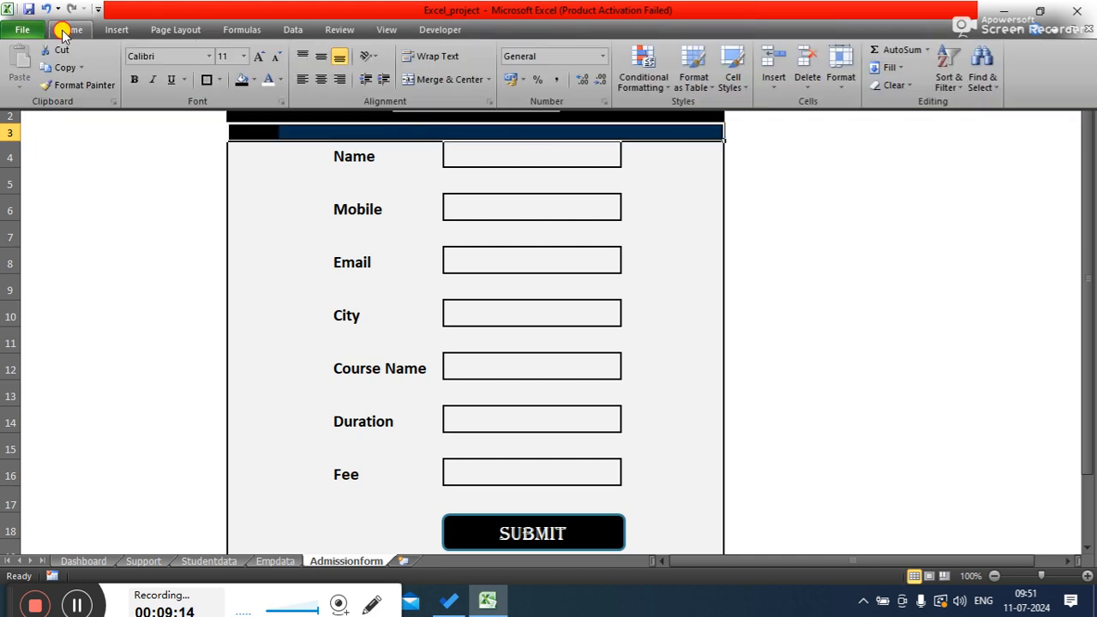
{"action": "left_click", "coordinate": [253, 81]}
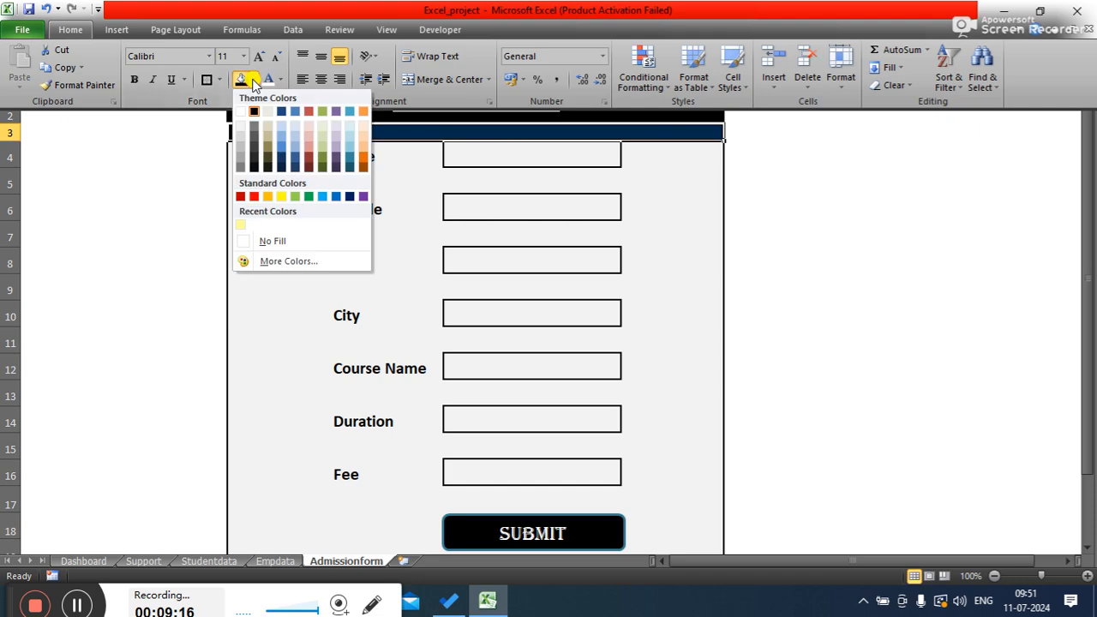
{"action": "left_click", "coordinate": [242, 124]}
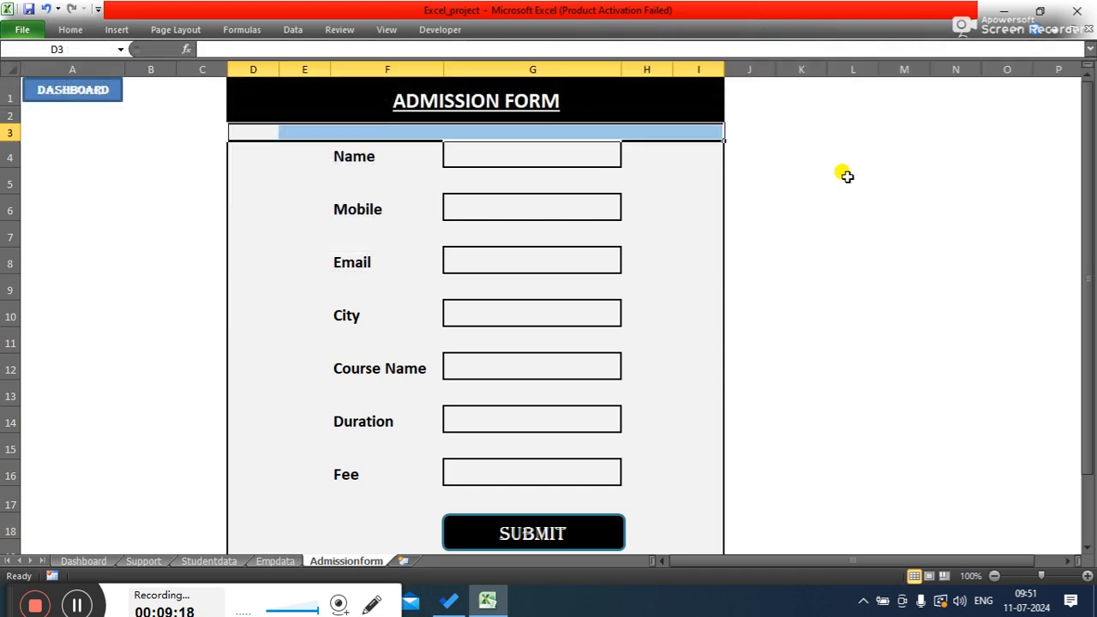
{"action": "left_click", "coordinate": [936, 199]}
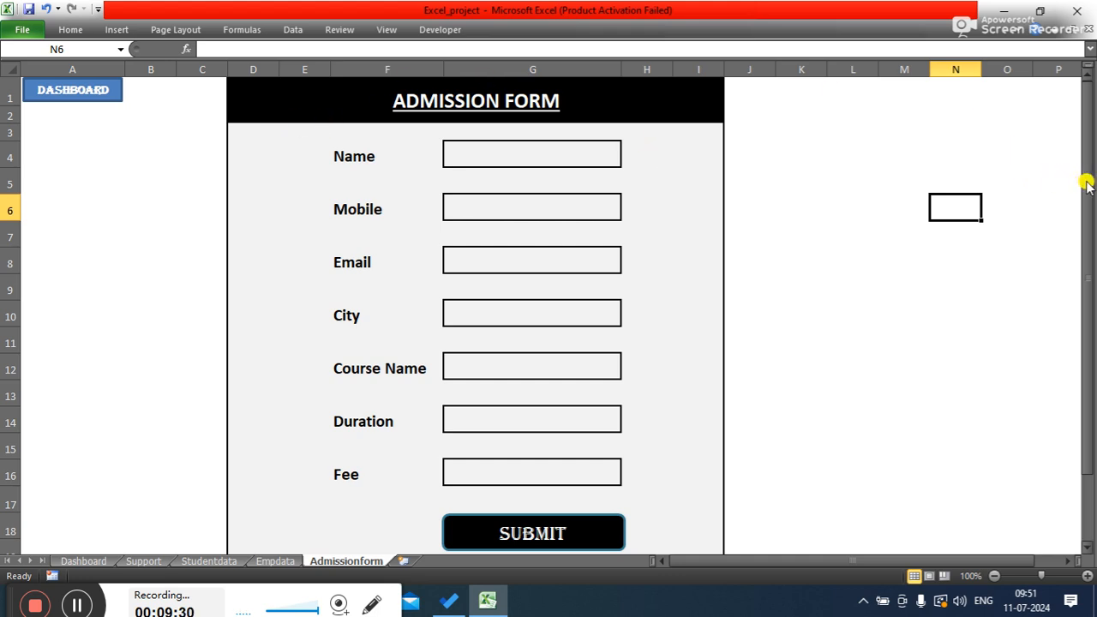
- Reduce the heights of the spacer rows 5, 7, 9, 11, 13 and 15 between the input boxes
{"action": "left_click", "coordinate": [451, 181]}
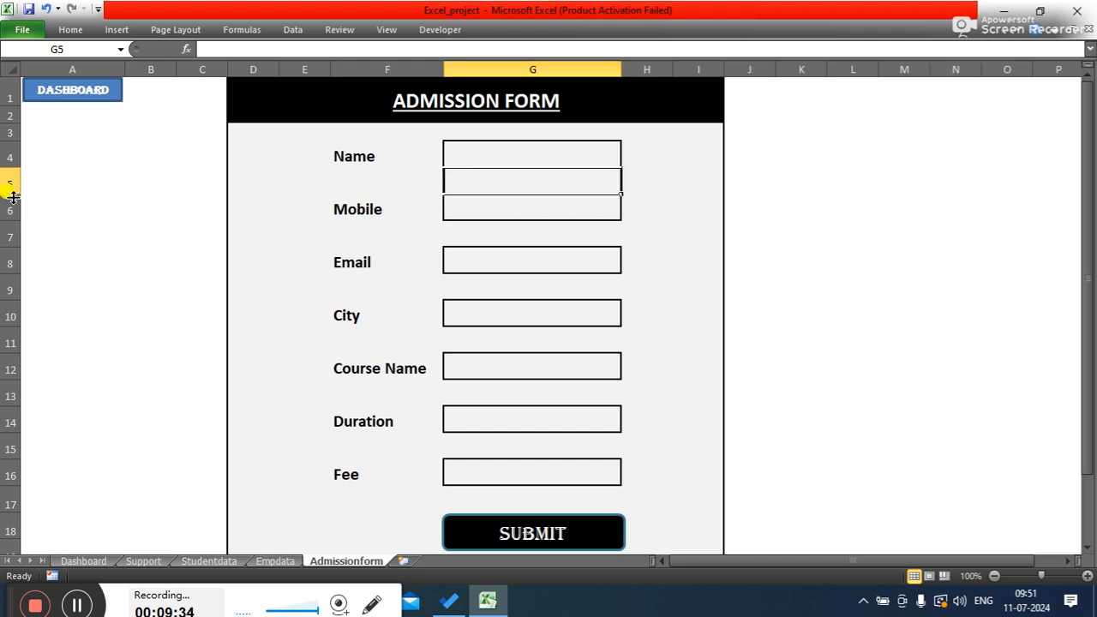
{"action": "left_click_drag", "start_coordinate": [13, 195], "coordinate": [13, 184]}
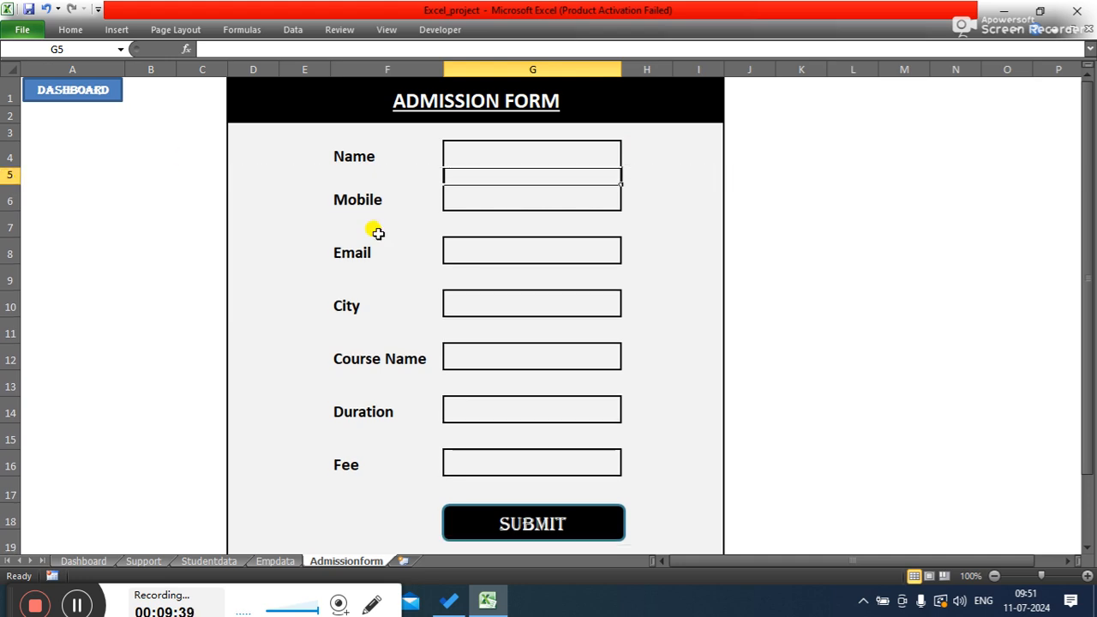
{"action": "left_click", "coordinate": [825, 230]}
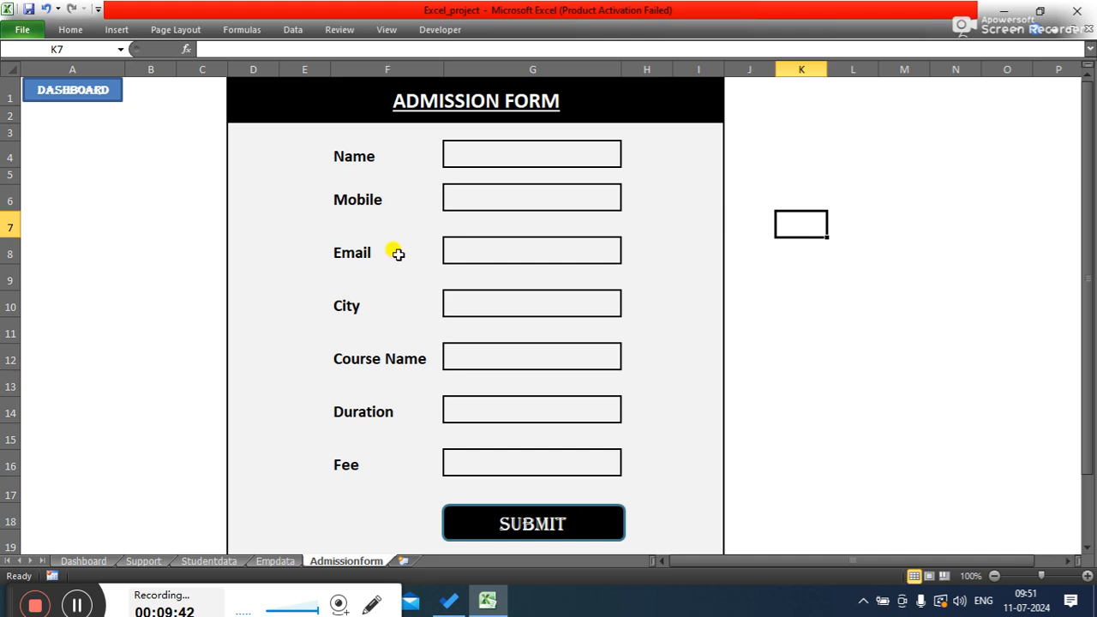
{"action": "left_click", "coordinate": [7, 228]}
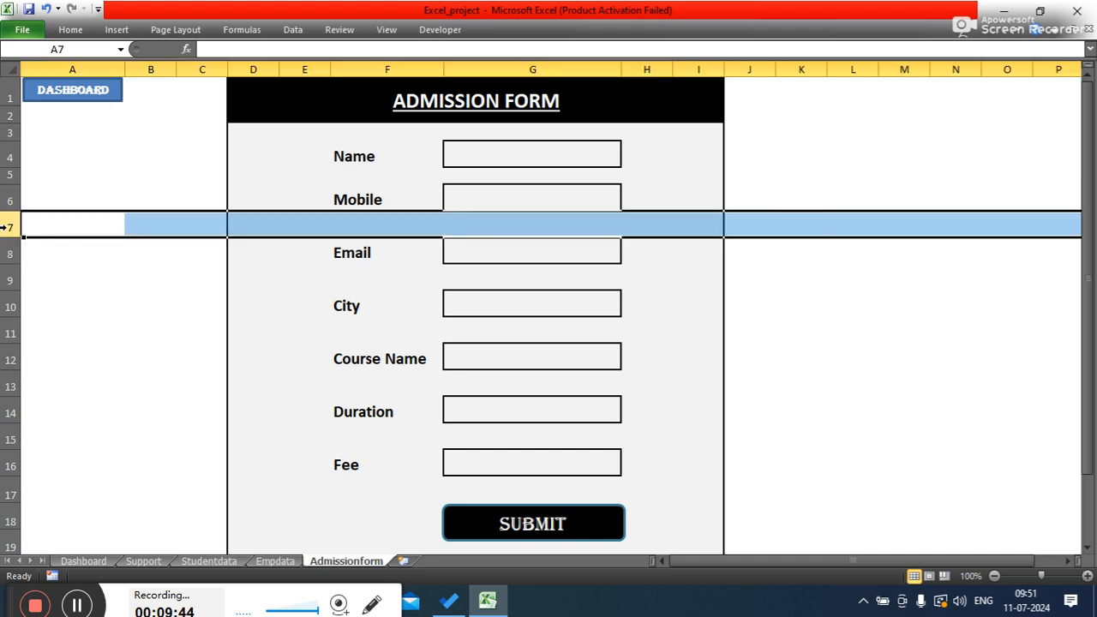
{"action": "left_click_drag", "start_coordinate": [9, 237], "coordinate": [10, 228]}
{"action": "left_click", "coordinate": [836, 135]}
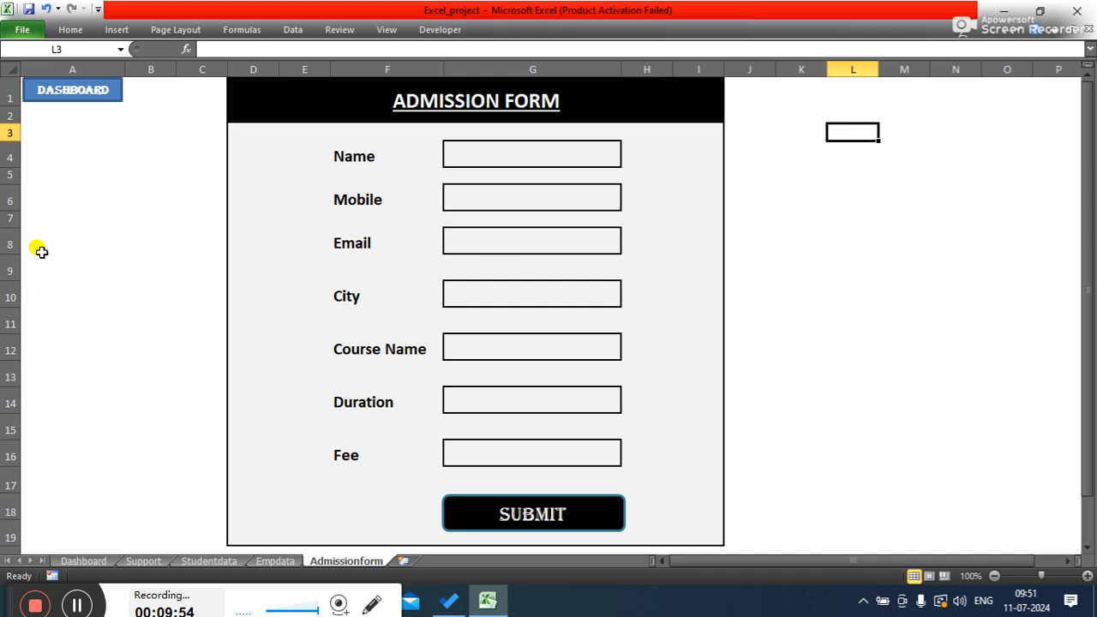
{"action": "left_click", "coordinate": [11, 269]}
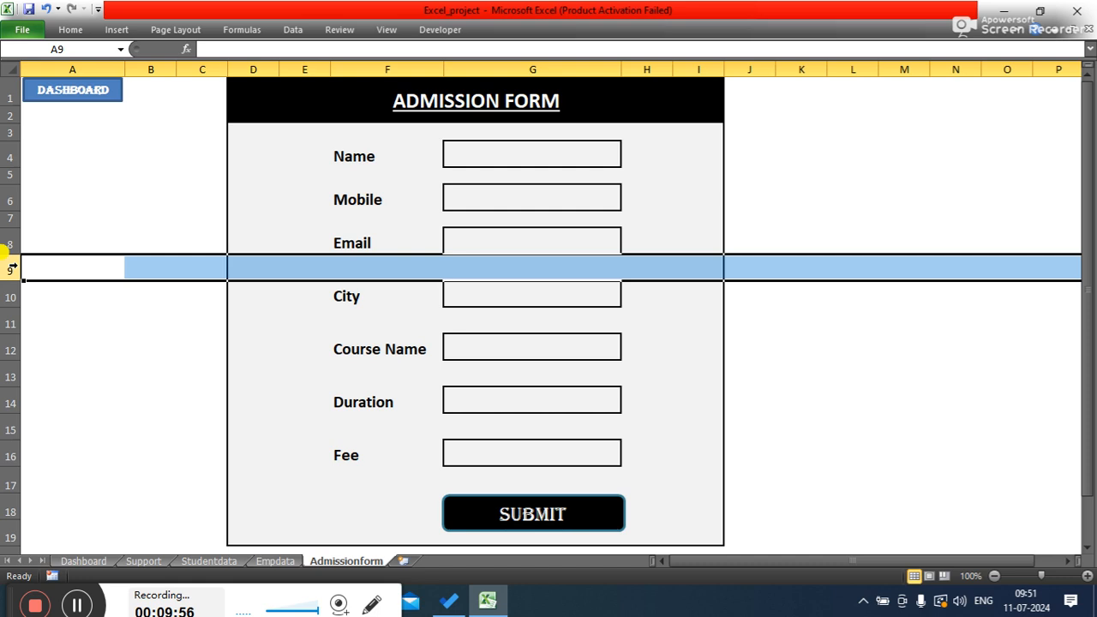
{"action": "left_click_drag", "start_coordinate": [9, 280], "coordinate": [11, 270]}
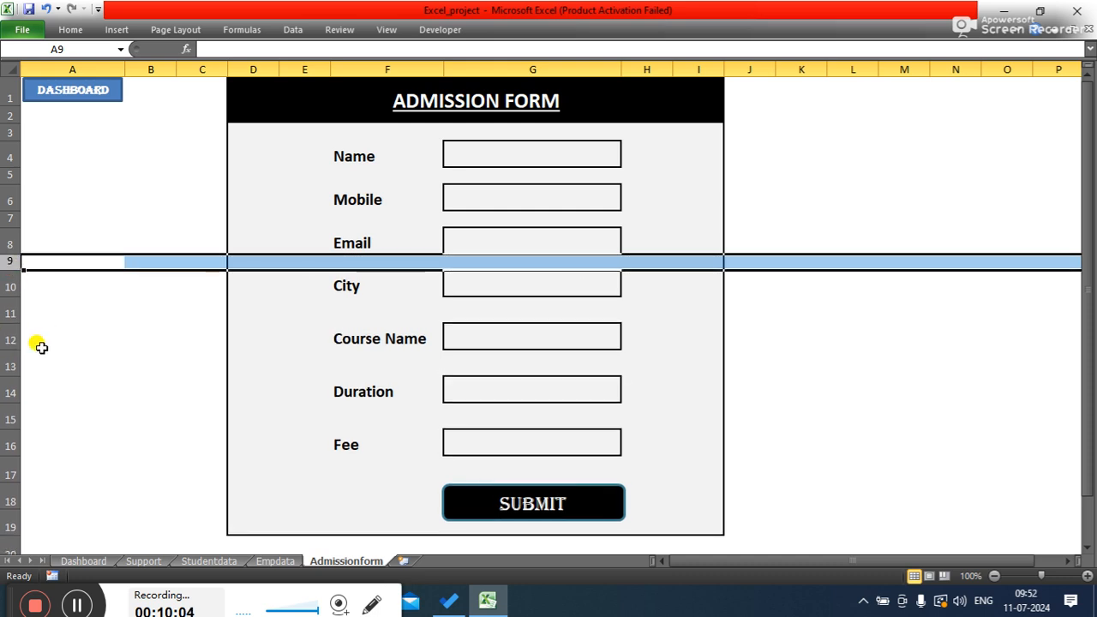
{"action": "left_click", "coordinate": [9, 313]}
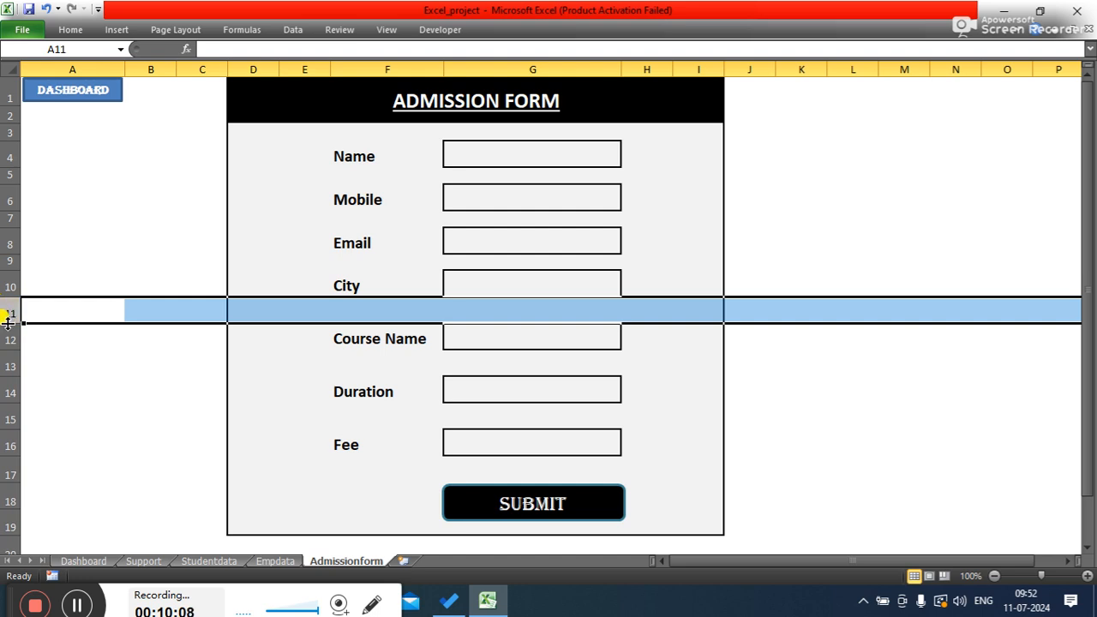
{"action": "left_click_drag", "start_coordinate": [7, 323], "coordinate": [7, 313]}
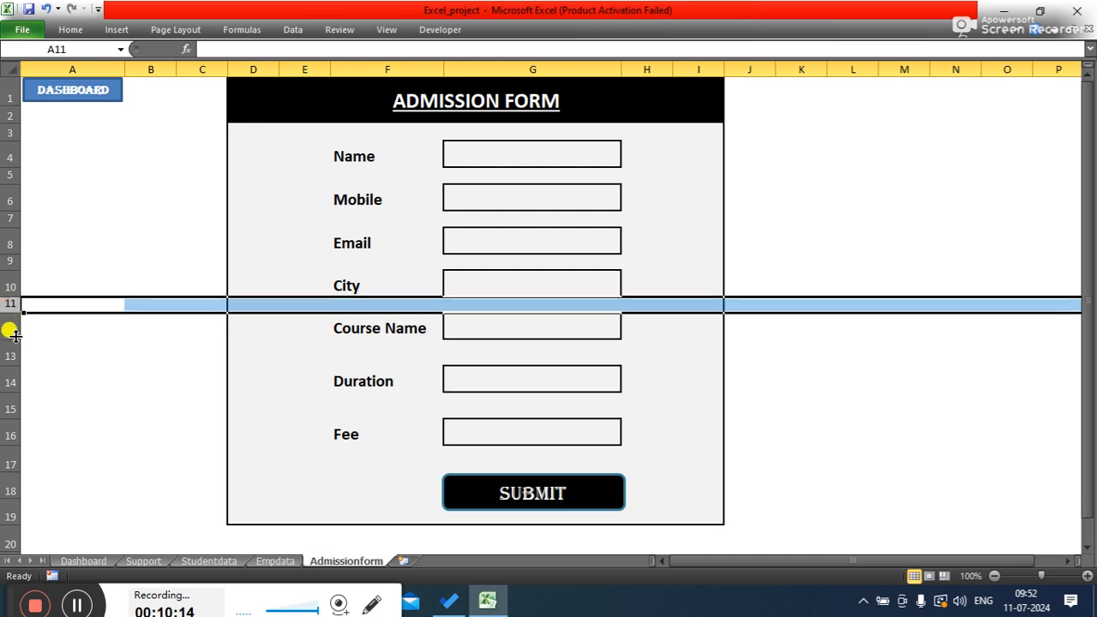
{"action": "left_click", "coordinate": [7, 354]}
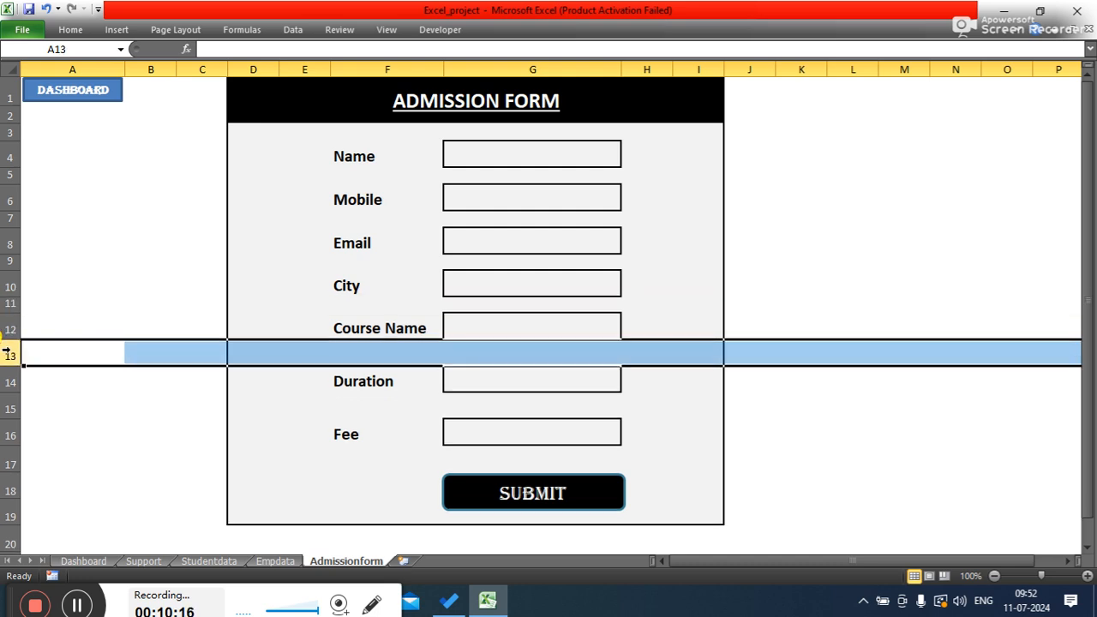
{"action": "left_click_drag", "start_coordinate": [12, 365], "coordinate": [13, 353]}
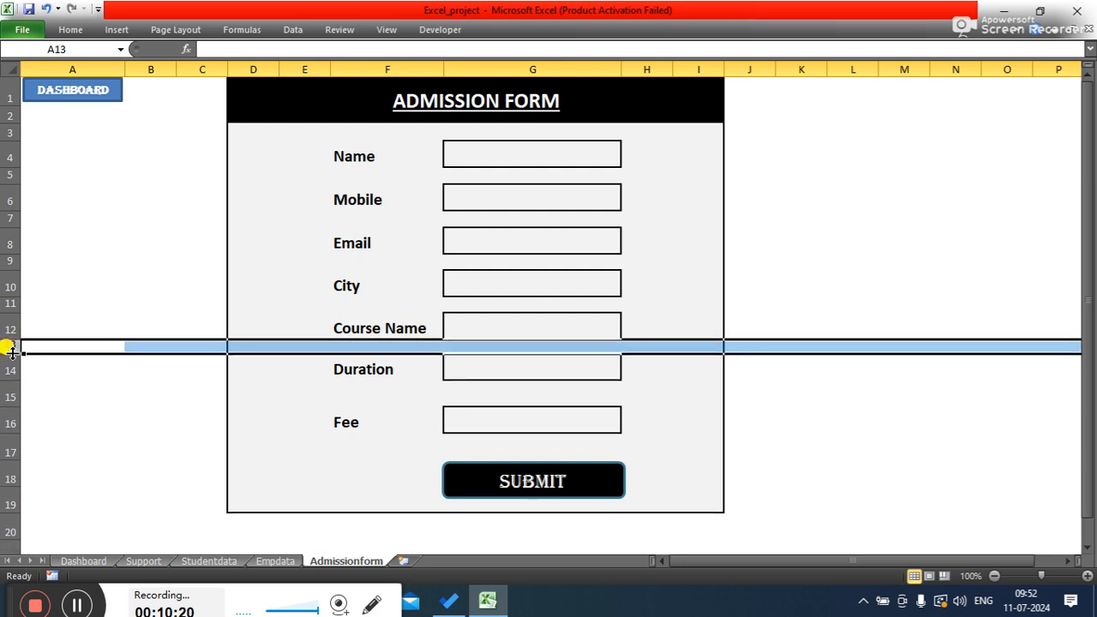
{"action": "left_click", "coordinate": [9, 394]}
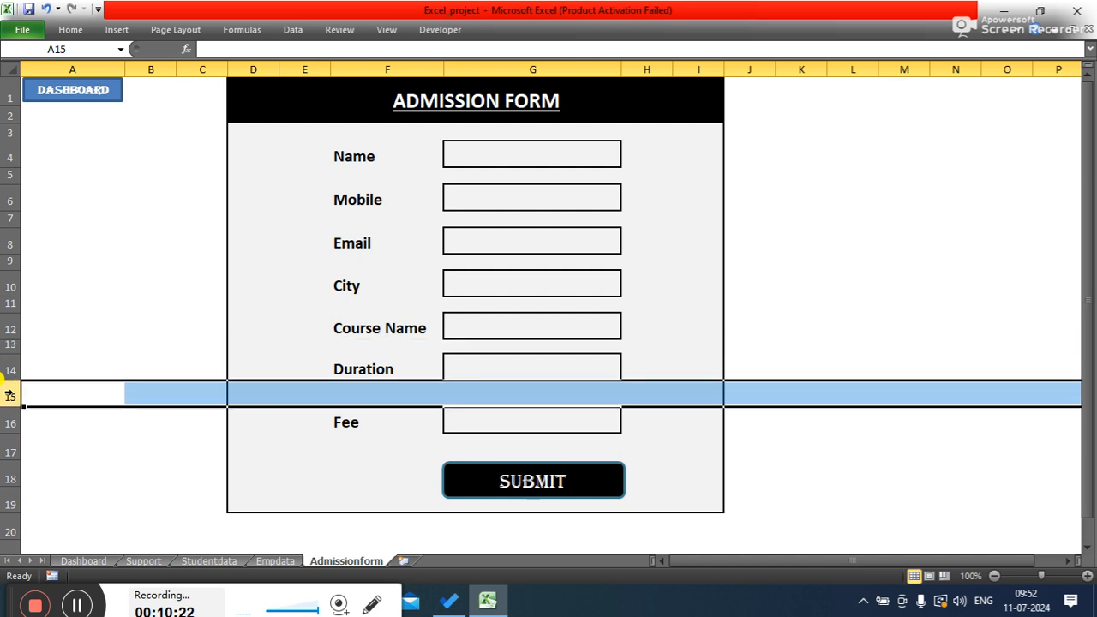
{"action": "left_click_drag", "start_coordinate": [9, 406], "coordinate": [9, 390]}
{"action": "left_click", "coordinate": [853, 306]}
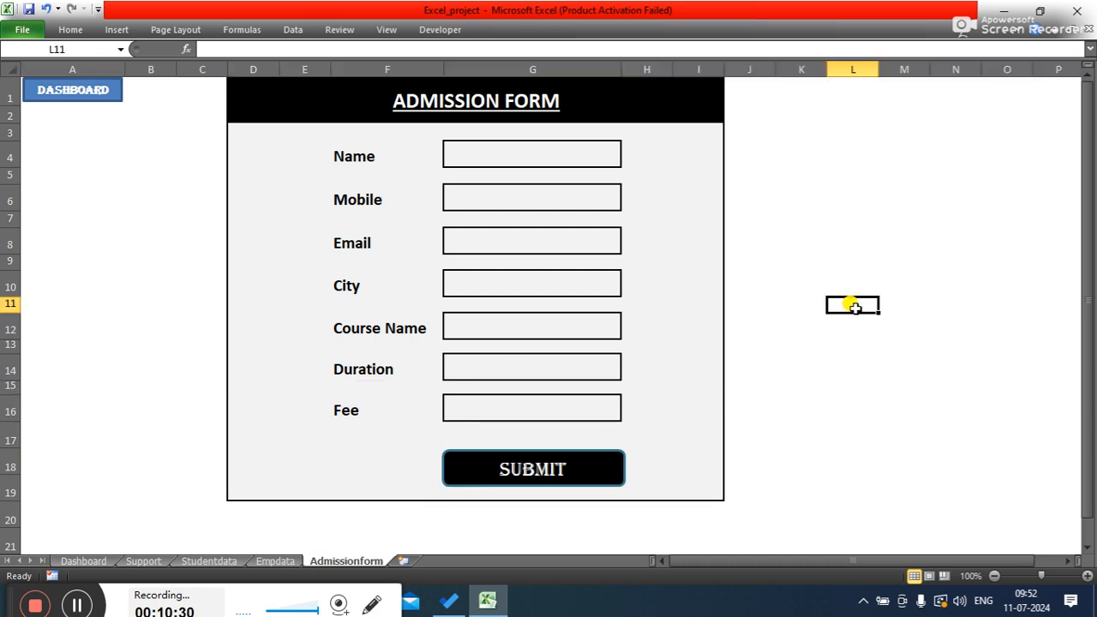
- Insert a blank row above the title band at the top of the sheet
{"action": "left_click", "coordinate": [7, 90]}
{"action": "right_click", "coordinate": [7, 90]}
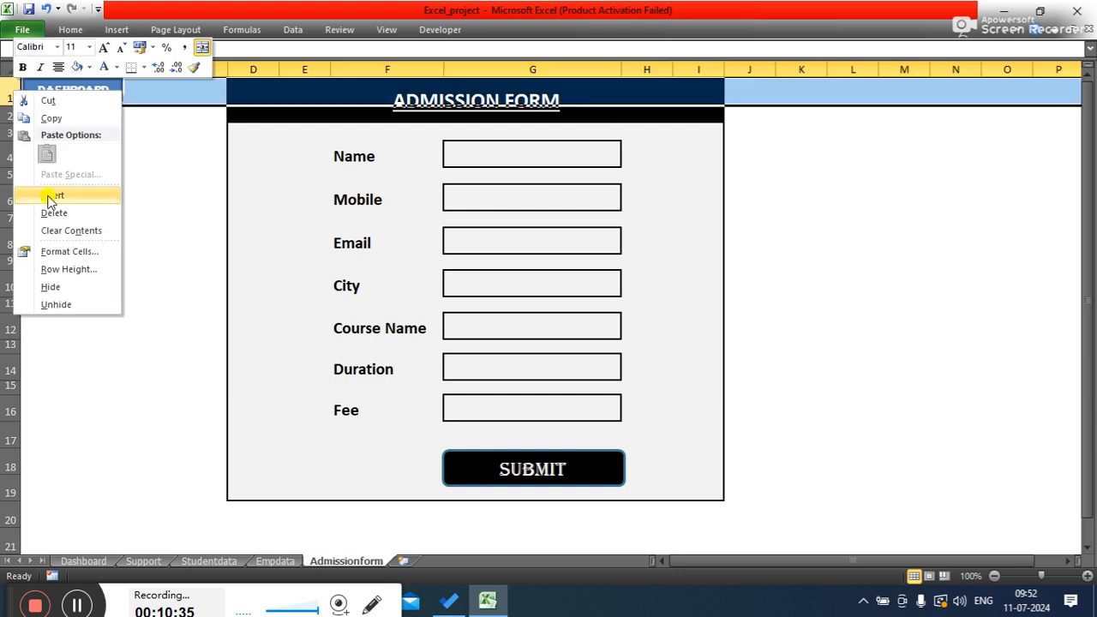
{"action": "left_click", "coordinate": [46, 194]}
{"action": "left_click", "coordinate": [881, 220]}
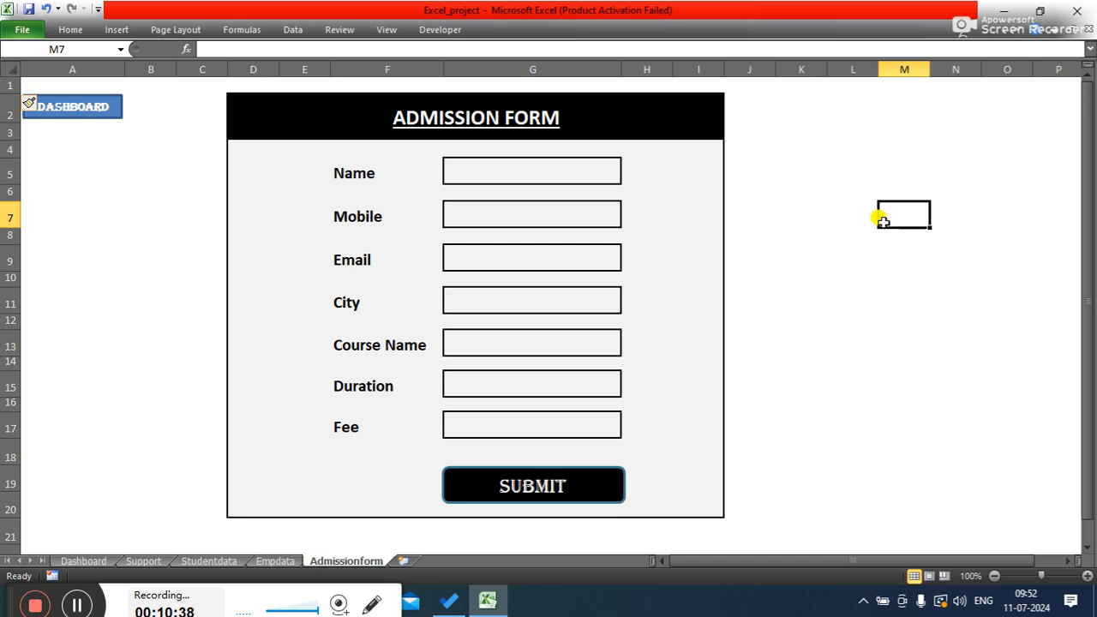
{"action": "left_click", "coordinate": [852, 149]}
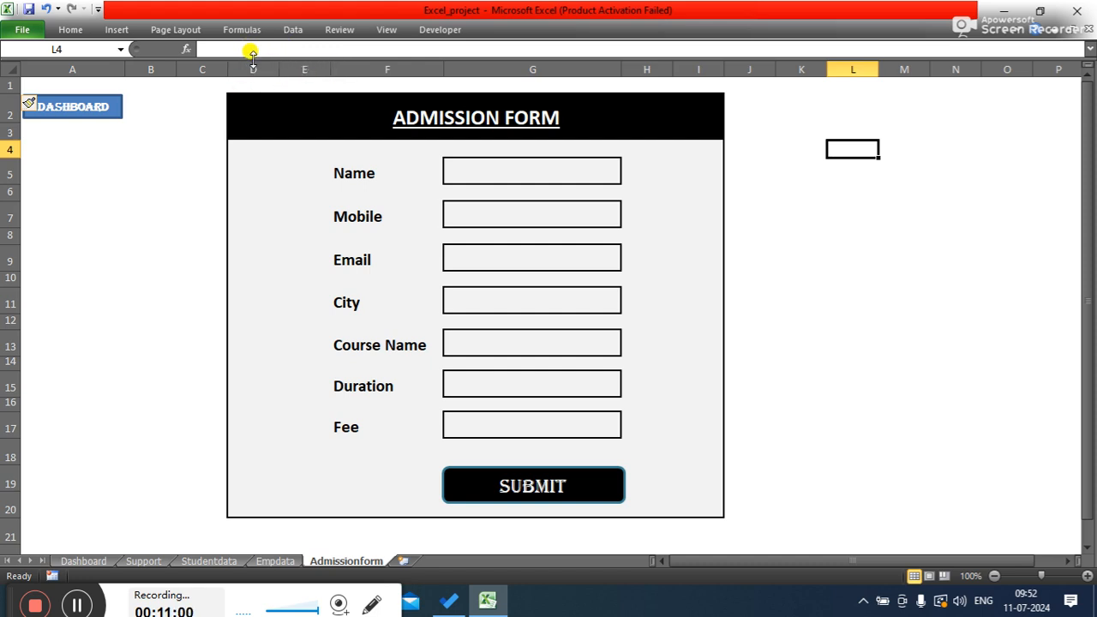
- Widen columns C and D slightly to shift the form to the right
{"action": "left_click_drag", "start_coordinate": [228, 64], "coordinate": [268, 68]}
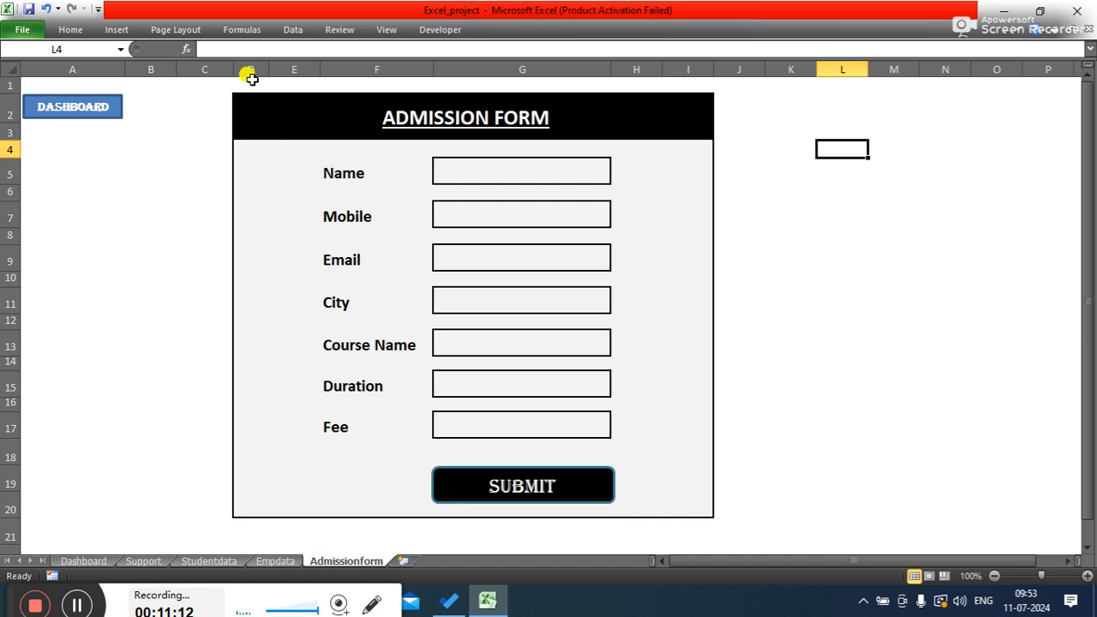
{"action": "left_click_drag", "start_coordinate": [272, 68], "coordinate": [275, 69]}
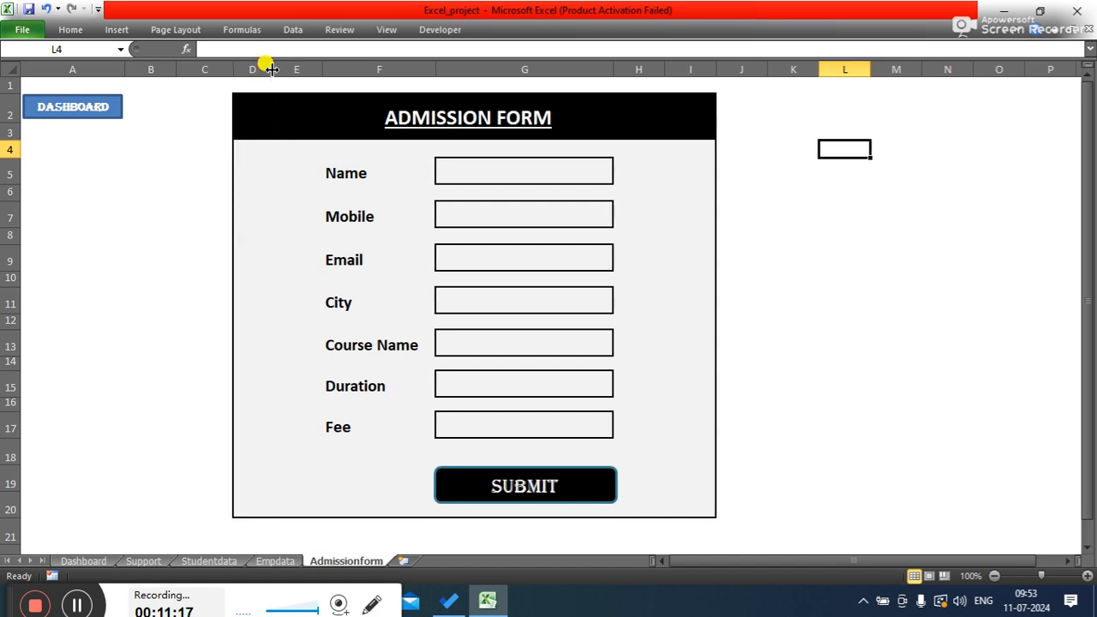
{"action": "left_click", "coordinate": [822, 241]}
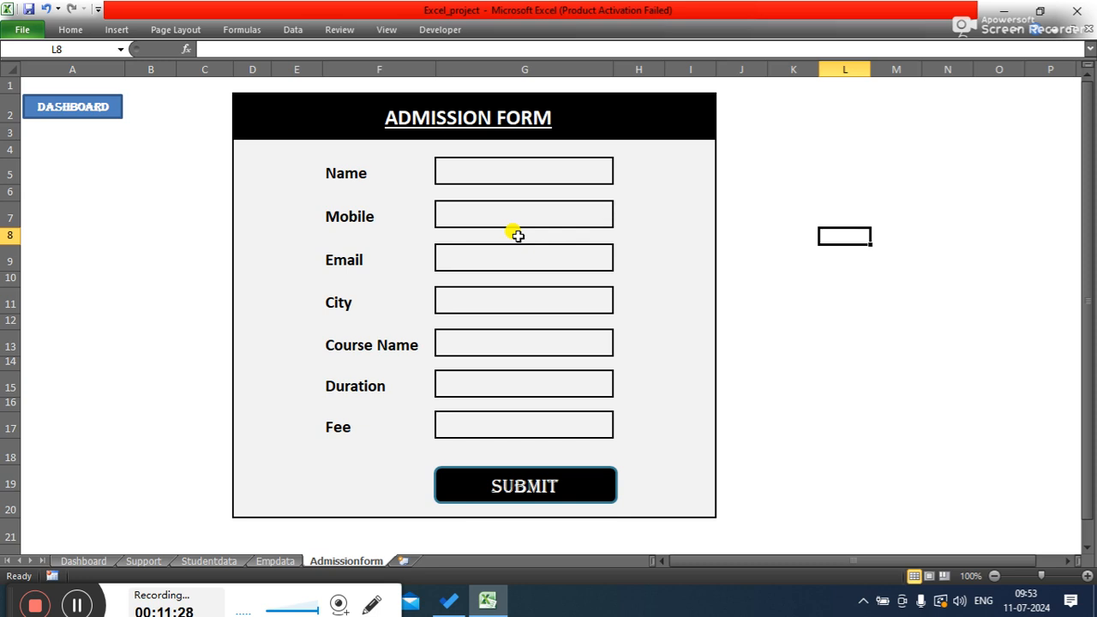
{"action": "left_click", "coordinate": [495, 164]}
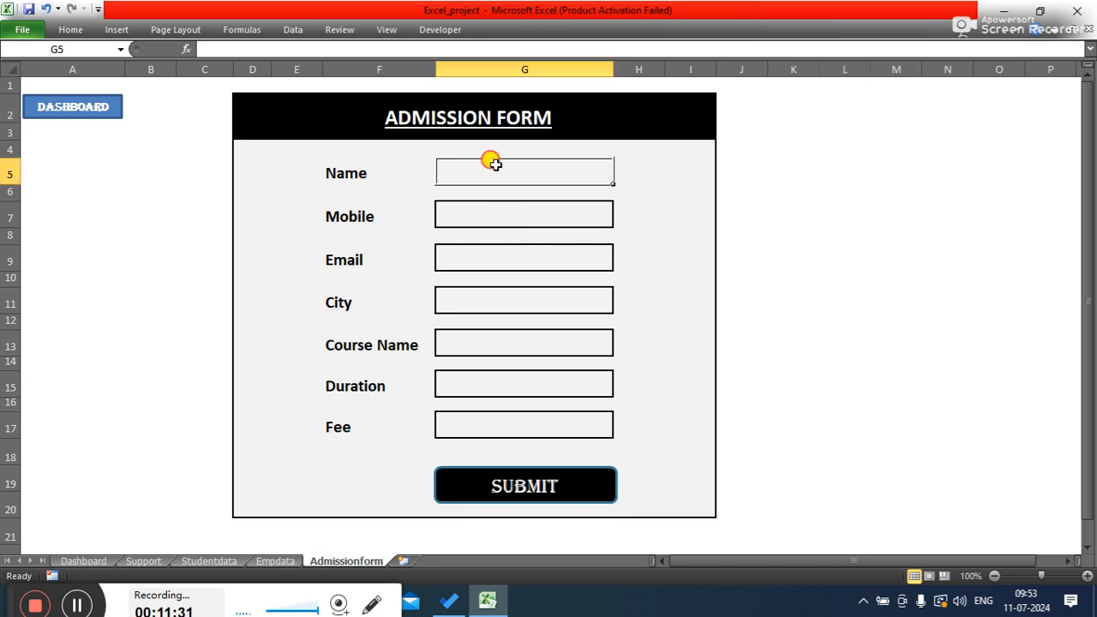
{"action": "left_click", "coordinate": [846, 253]}
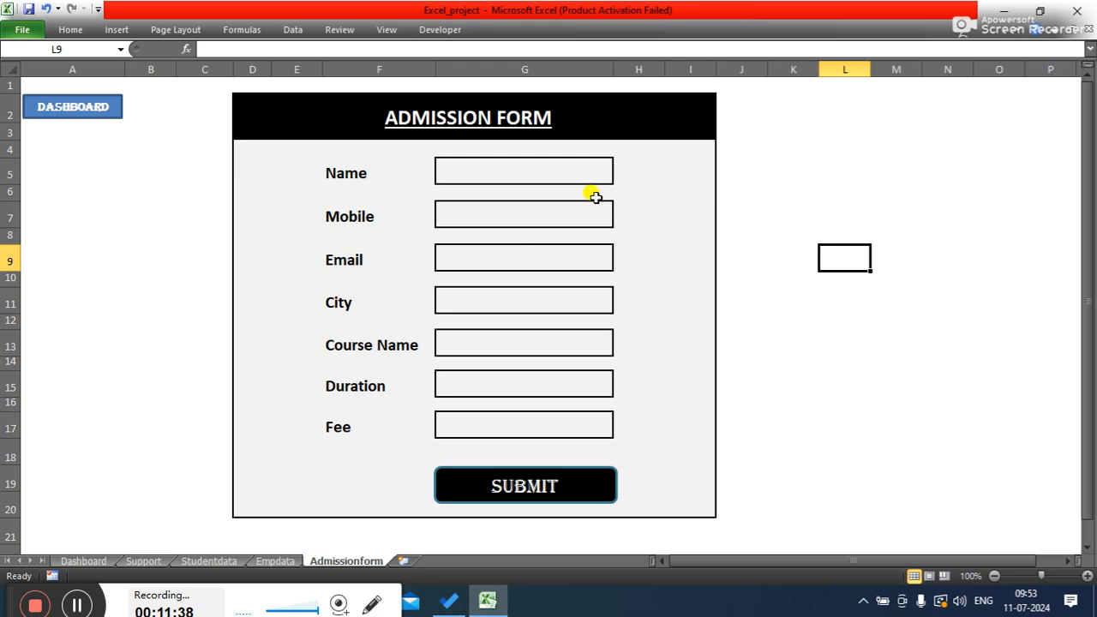
{"action": "left_click", "coordinate": [647, 172]}
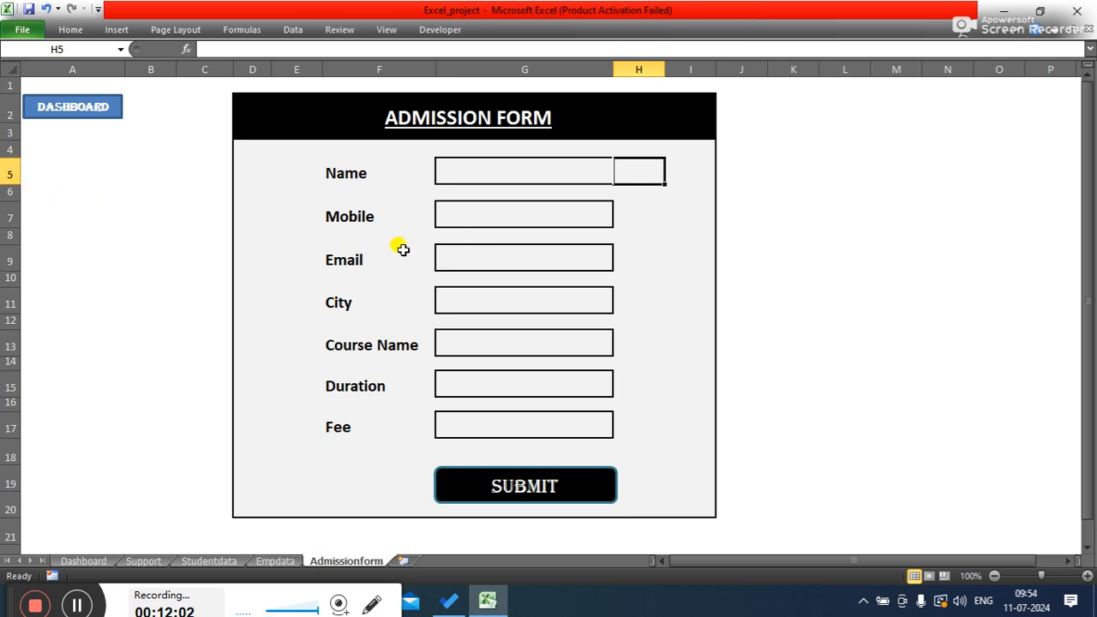
{"action": "left_click_drag", "start_coordinate": [272, 69], "coordinate": [272, 68]}
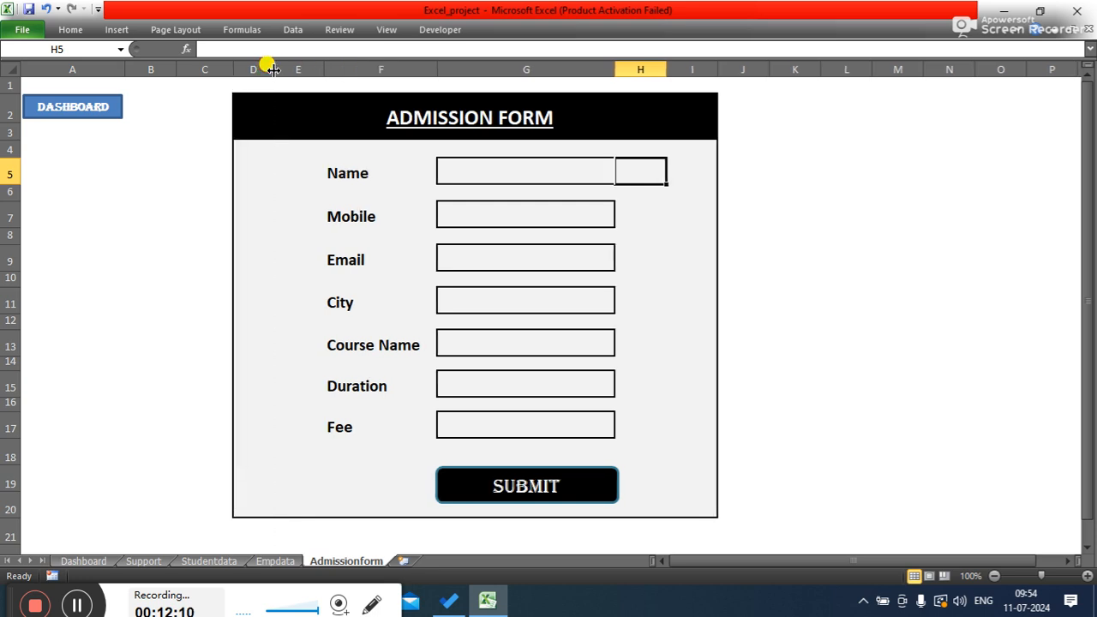
- Select the spacer rows 4, 6, 8, 10, 12, 14, 16 and 18 together and set their row height to 1
{"action": "left_click", "coordinate": [7, 174]}
{"action": "left_click", "coordinate": [6, 193]}
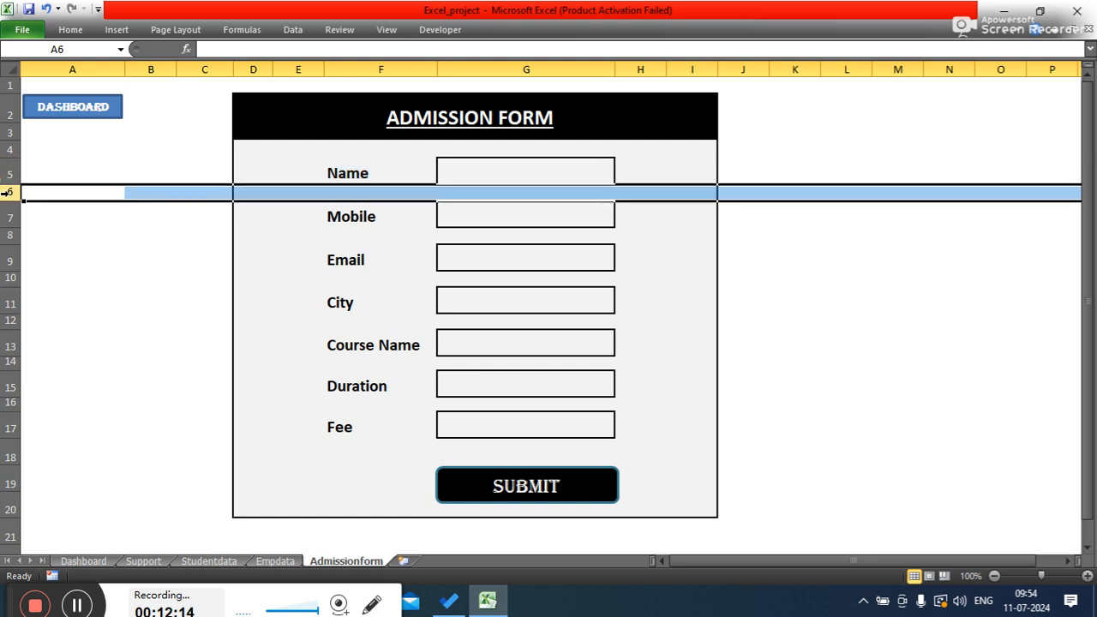
{"action": "left_click", "coordinate": [6, 234], "text": "ctrl"}
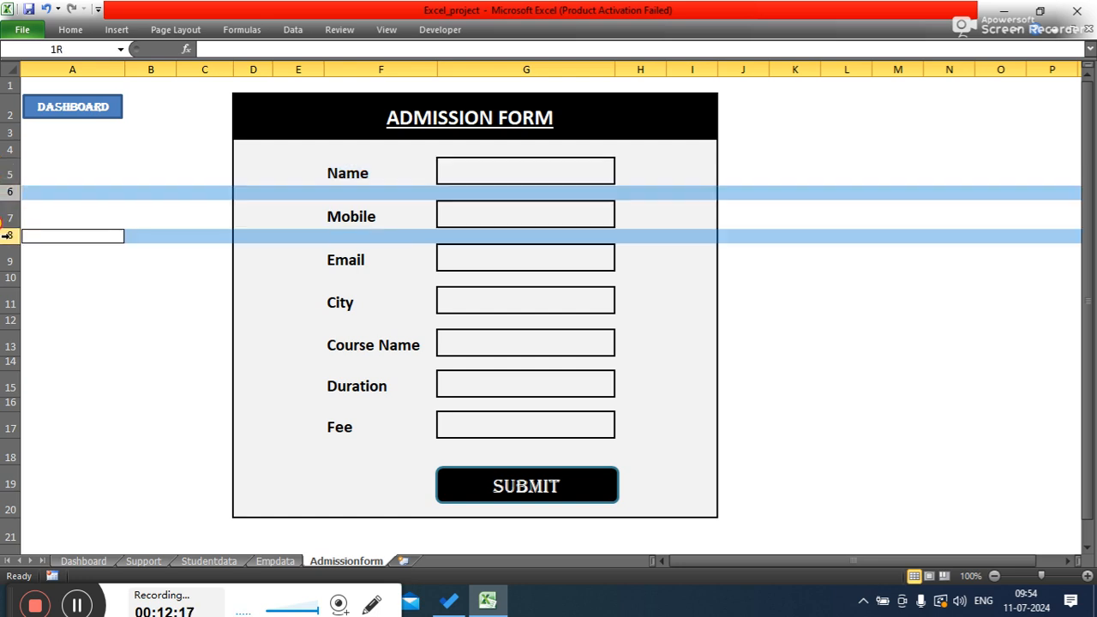
{"action": "left_click", "coordinate": [8, 278], "text": "ctrl"}
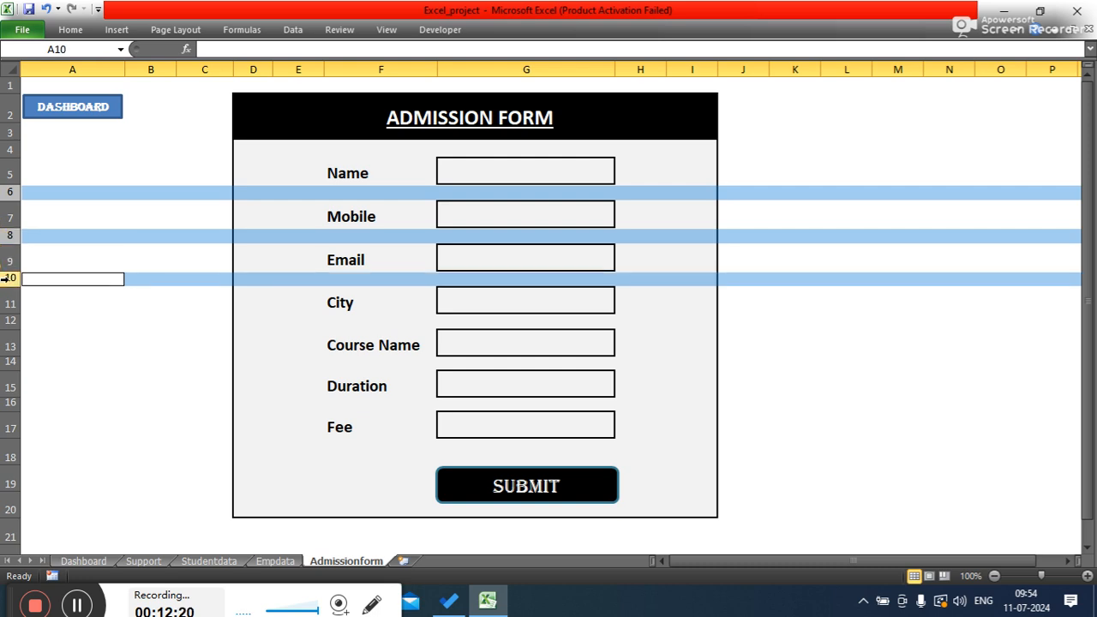
{"action": "left_click", "coordinate": [7, 320], "text": "ctrl"}
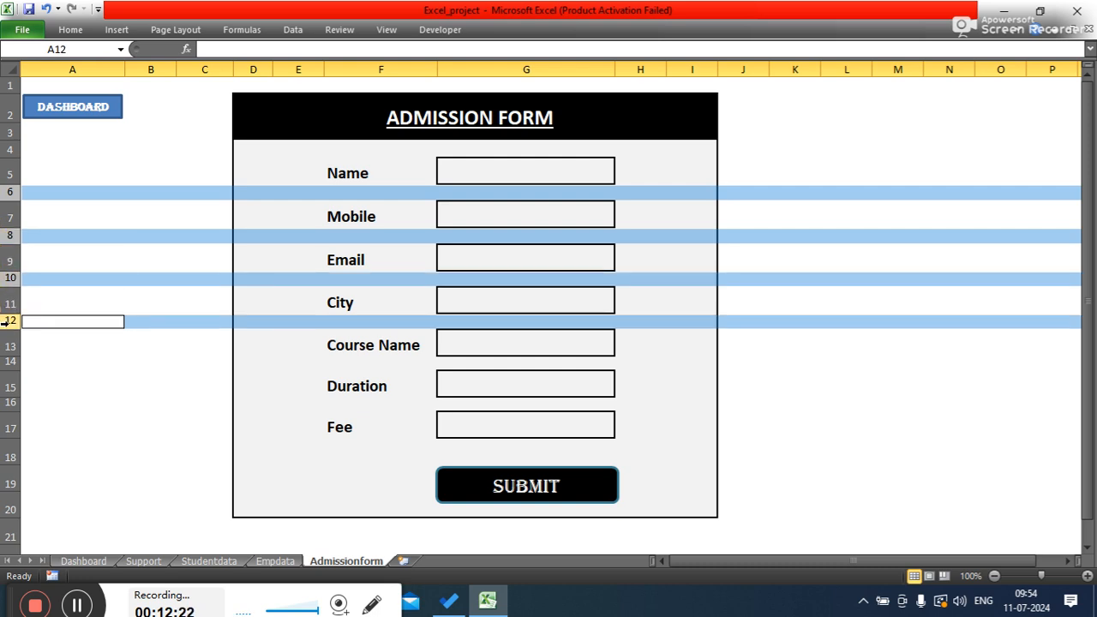
{"action": "left_click", "coordinate": [7, 361], "text": "ctrl"}
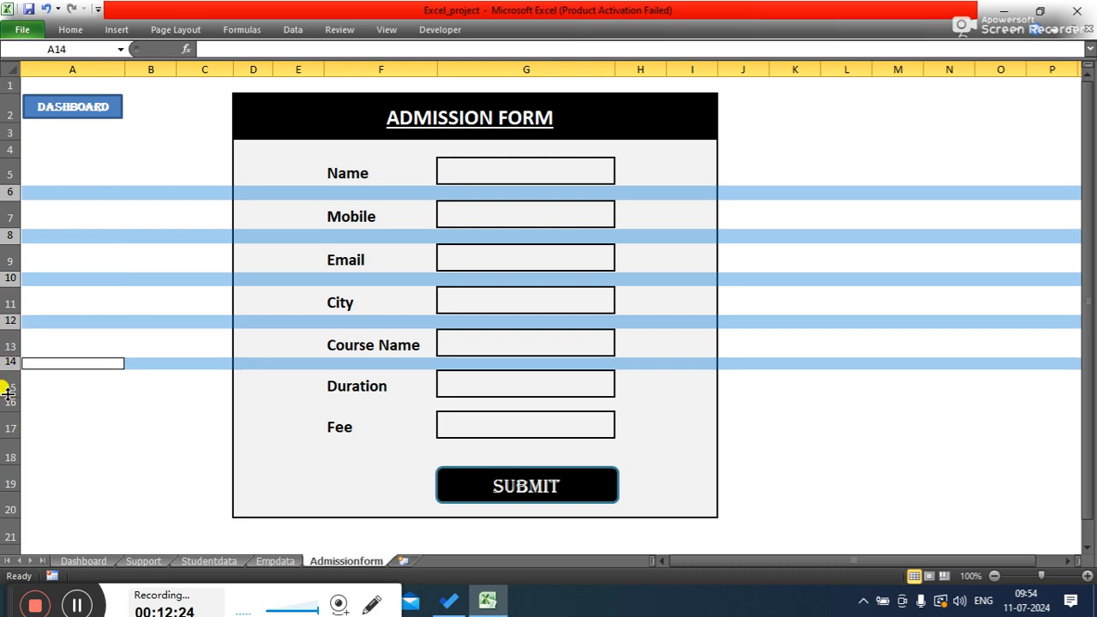
{"action": "left_click", "coordinate": [7, 403], "text": "ctrl"}
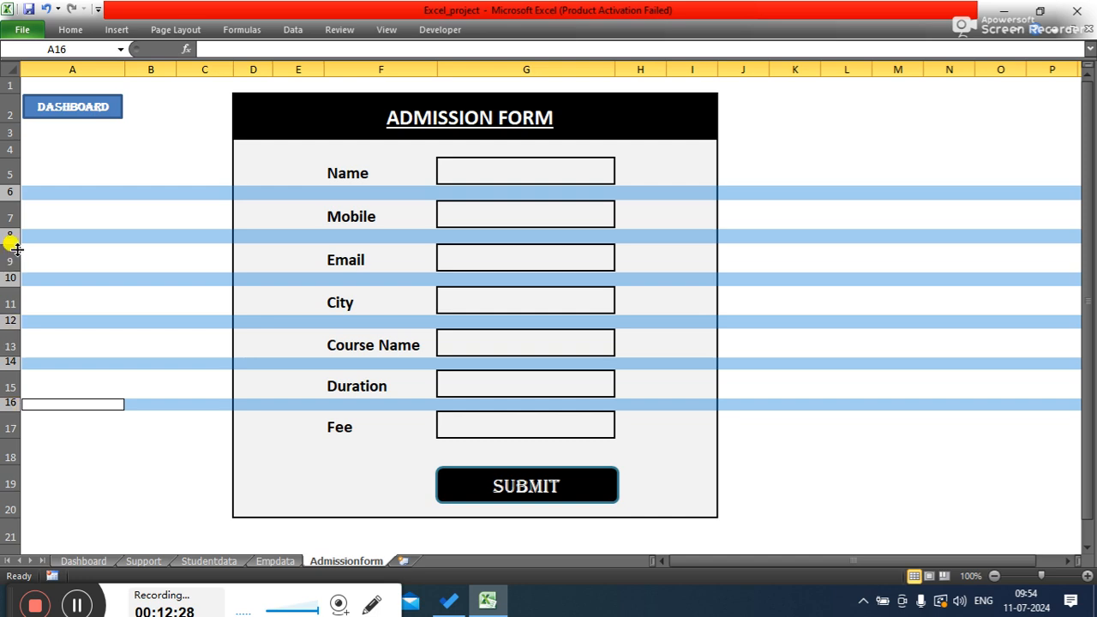
{"action": "left_click", "coordinate": [7, 149], "text": "ctrl"}
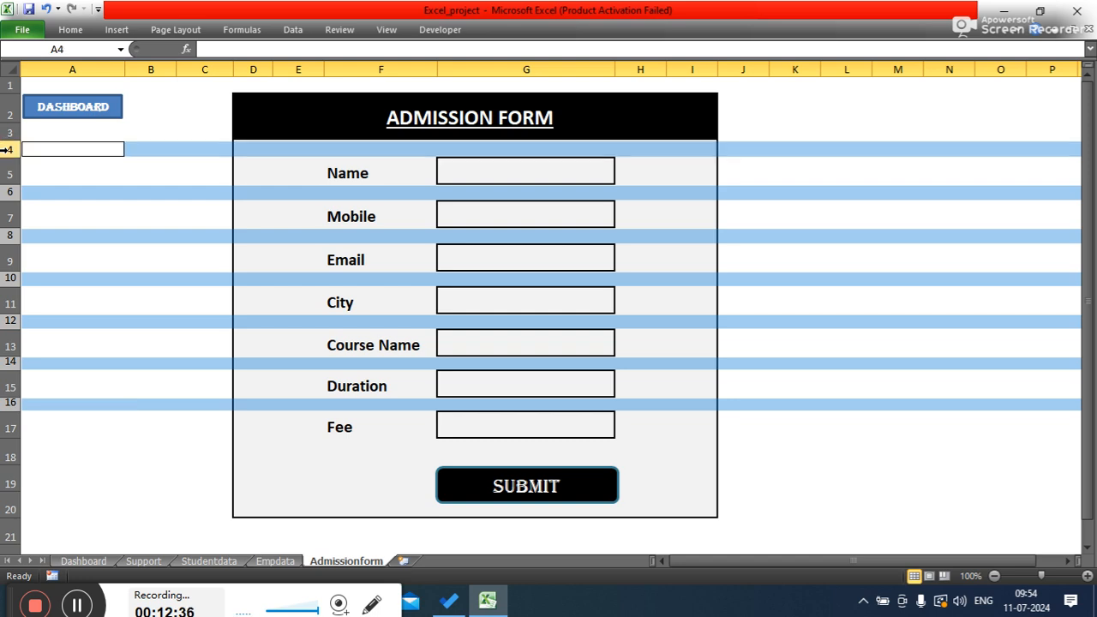
{"action": "left_click", "coordinate": [6, 453]}
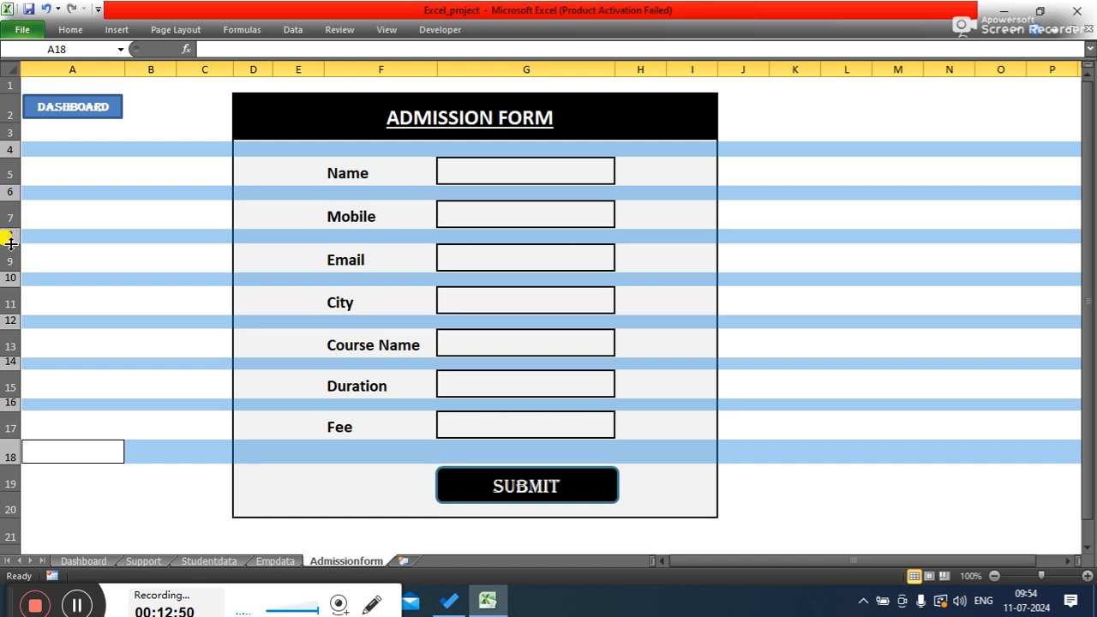
{"action": "left_click_drag", "start_coordinate": [10, 245], "coordinate": [10, 246]}
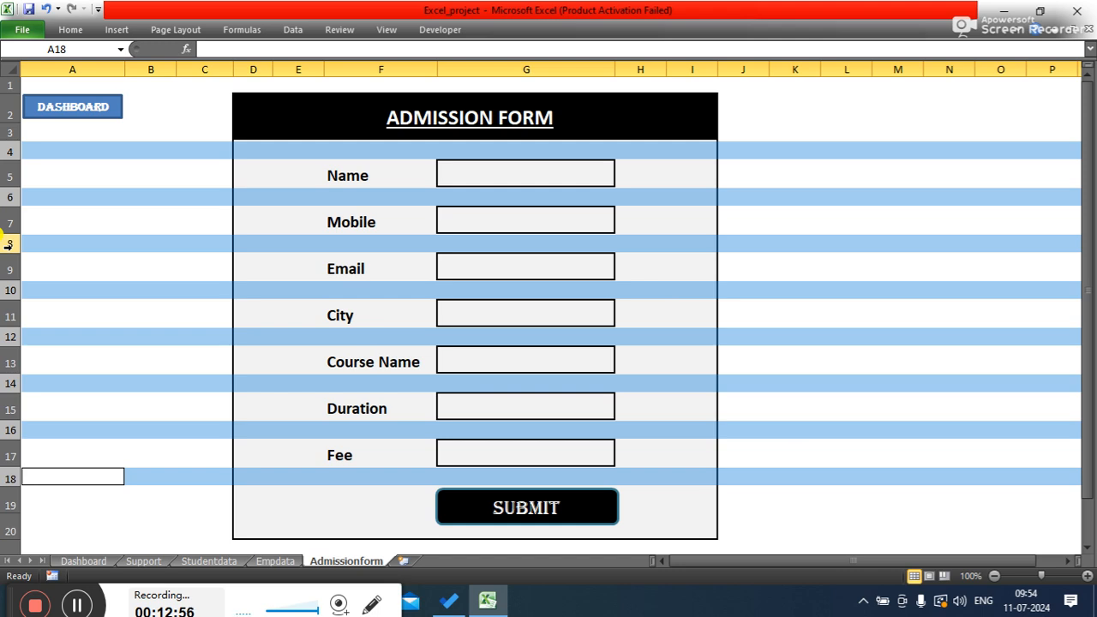
{"action": "left_click_drag", "start_coordinate": [10, 250], "coordinate": [10, 241]}
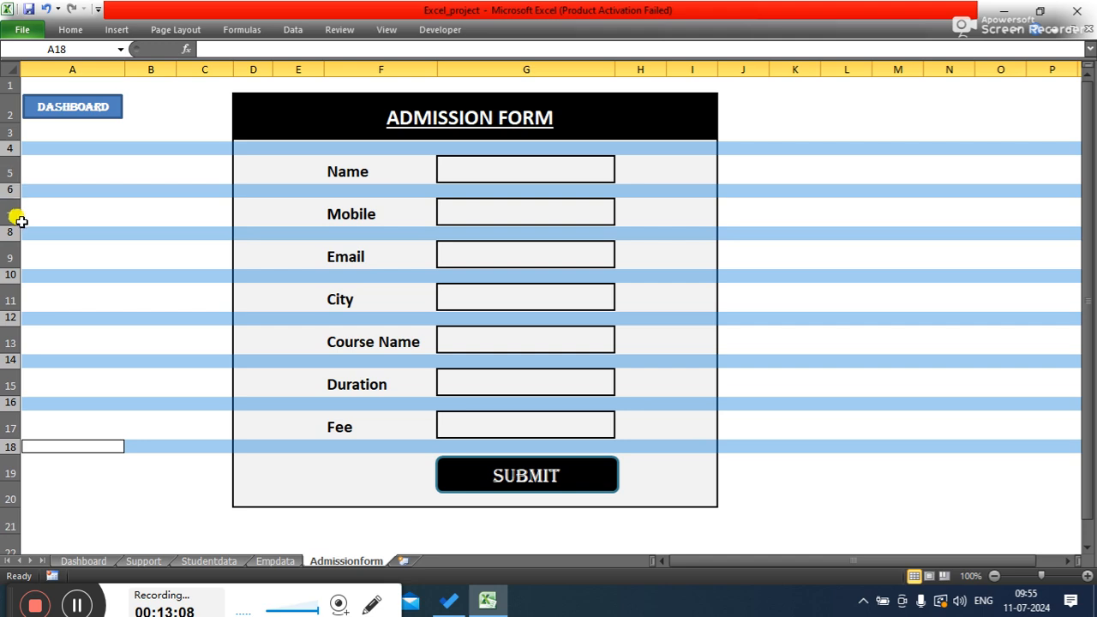
{"action": "right_click", "coordinate": [10, 232]}
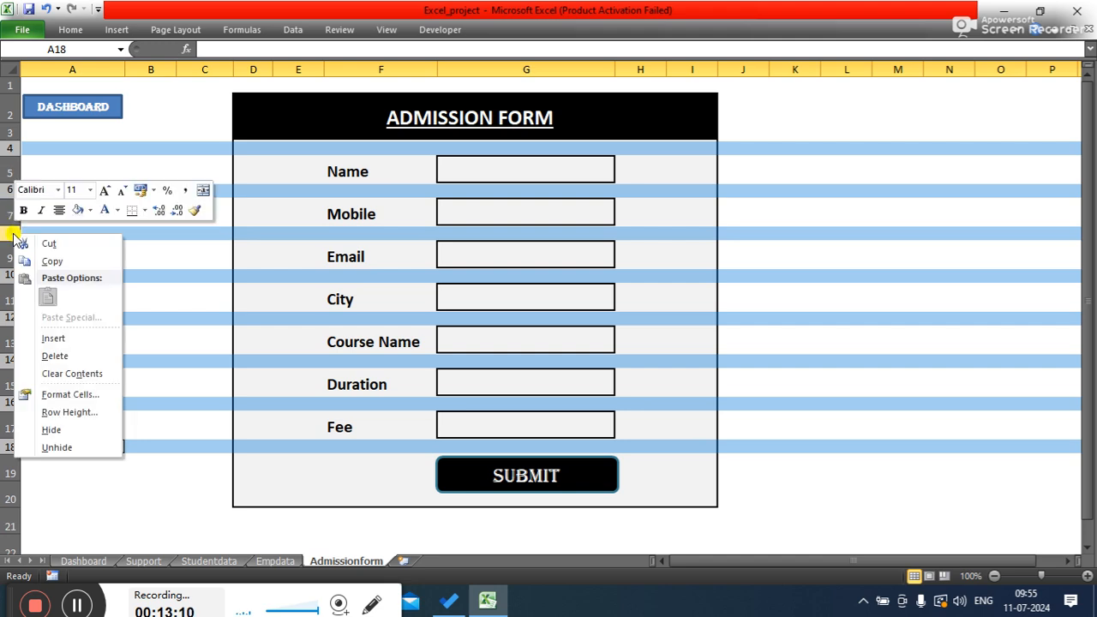
{"action": "left_click", "coordinate": [75, 414]}
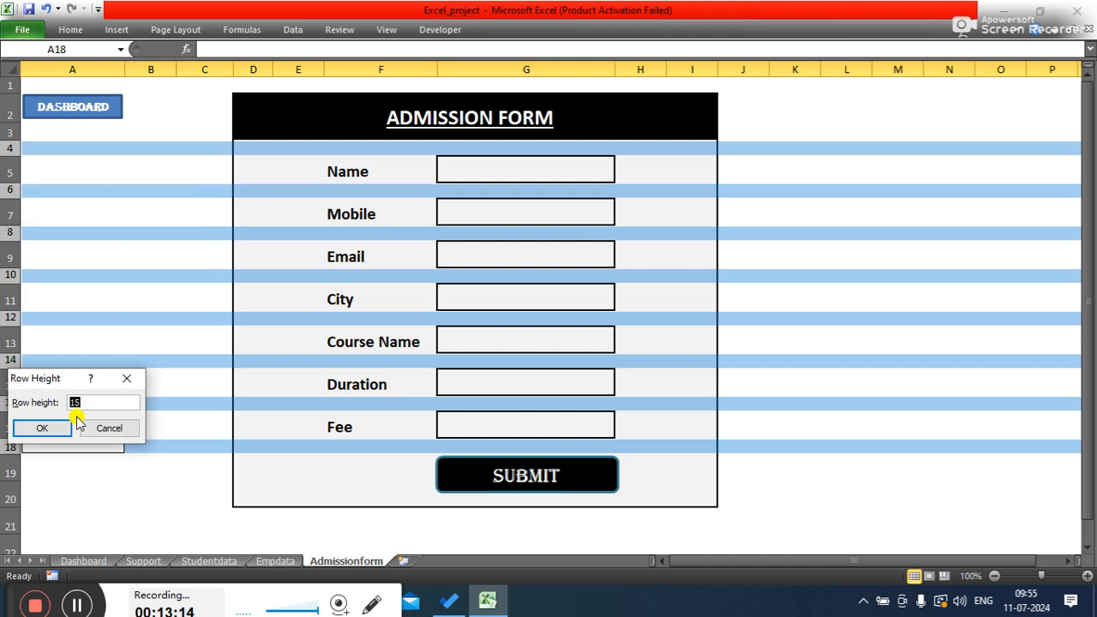
{"action": "type", "text": "1"}
{"action": "key", "text": "Return"}
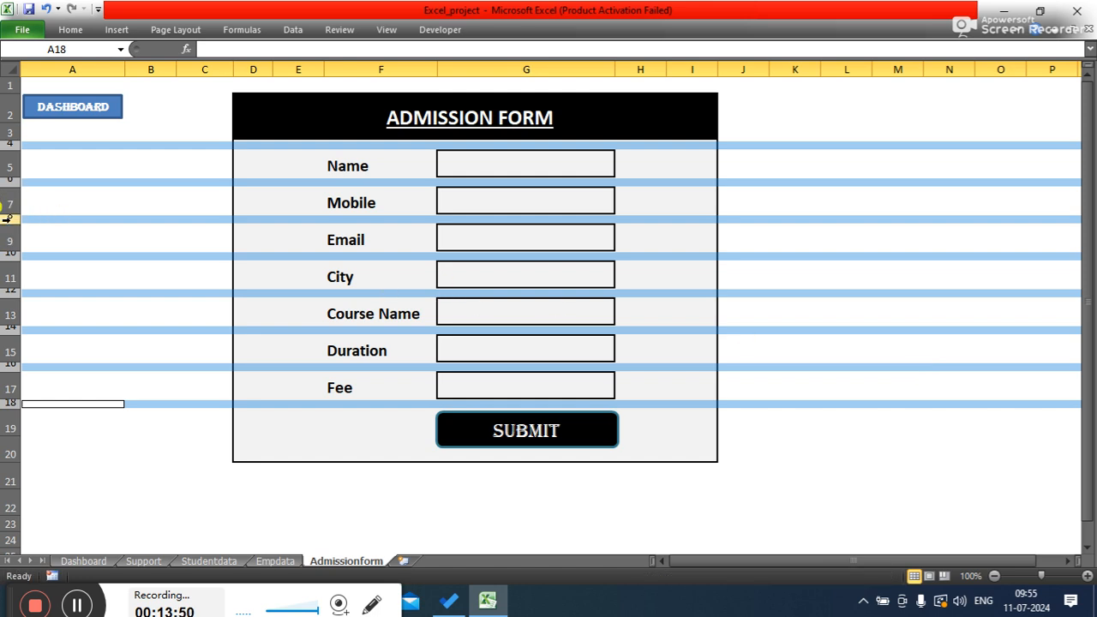
- Set the selected spacer rows' height to 12
{"action": "right_click", "coordinate": [8, 254]}
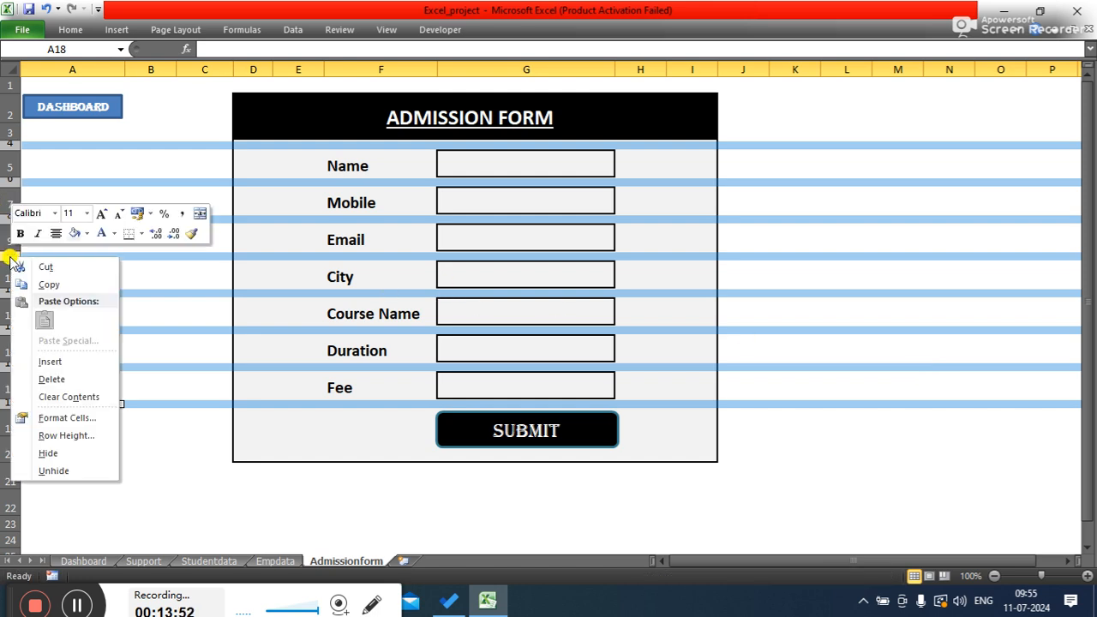
{"action": "left_click", "coordinate": [61, 436]}
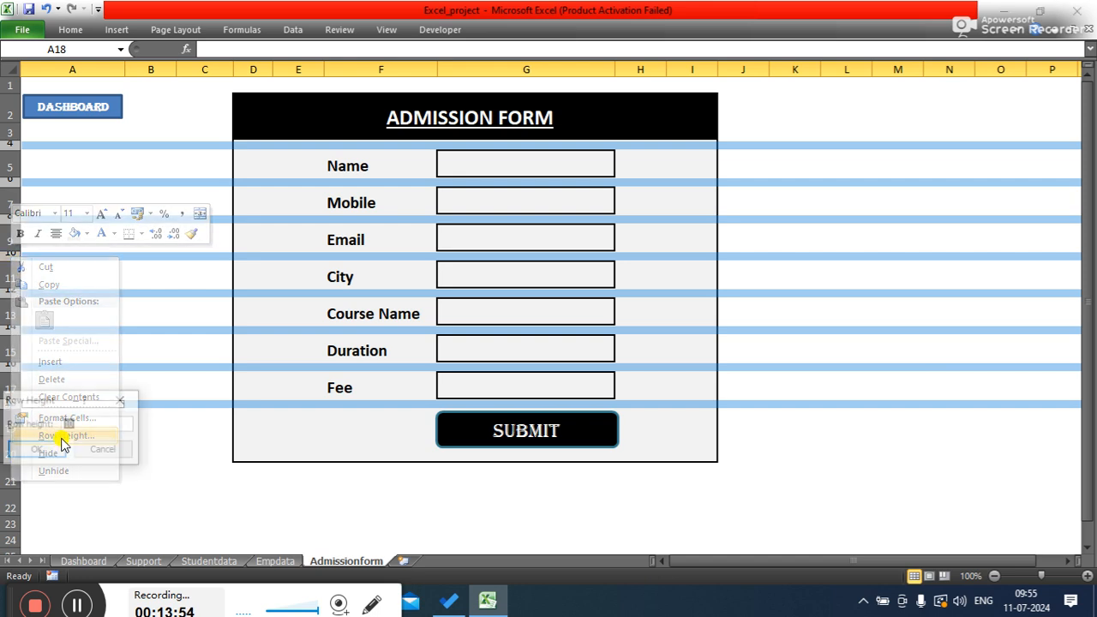
{"action": "type", "text": "12"}
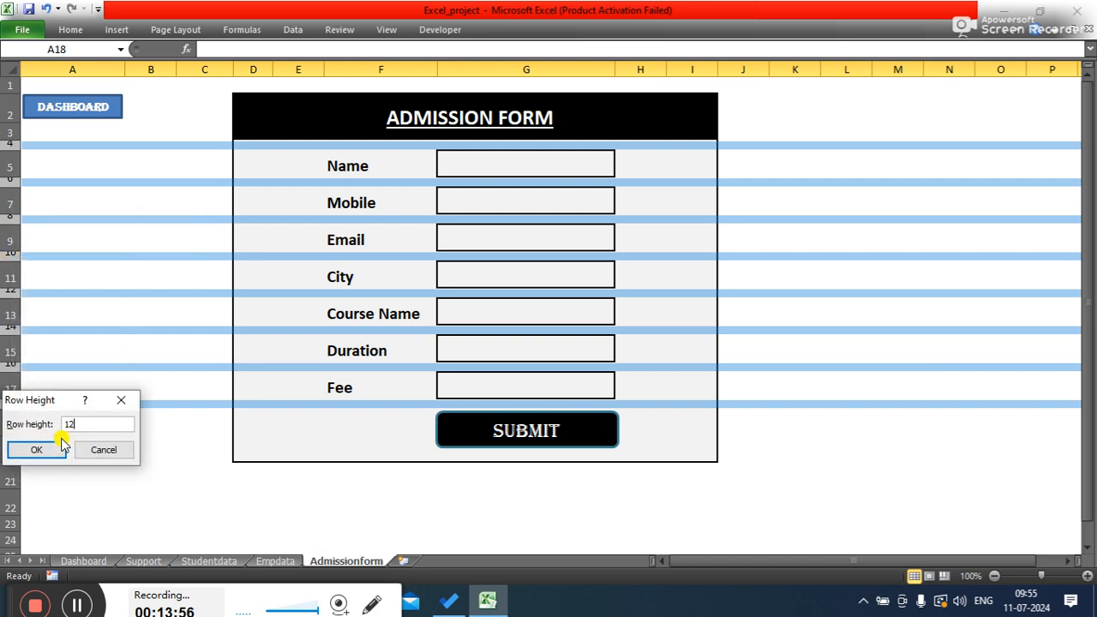
{"action": "left_click", "coordinate": [36, 449]}
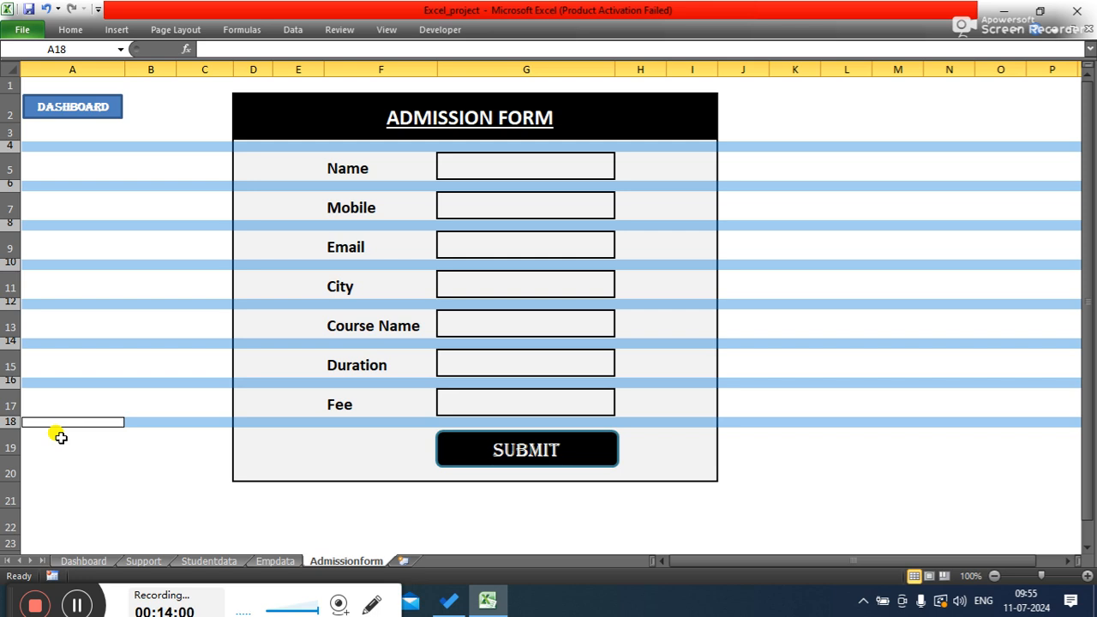
- Narrow column D slightly to shift the form to the left
{"action": "left_click", "coordinate": [844, 420]}
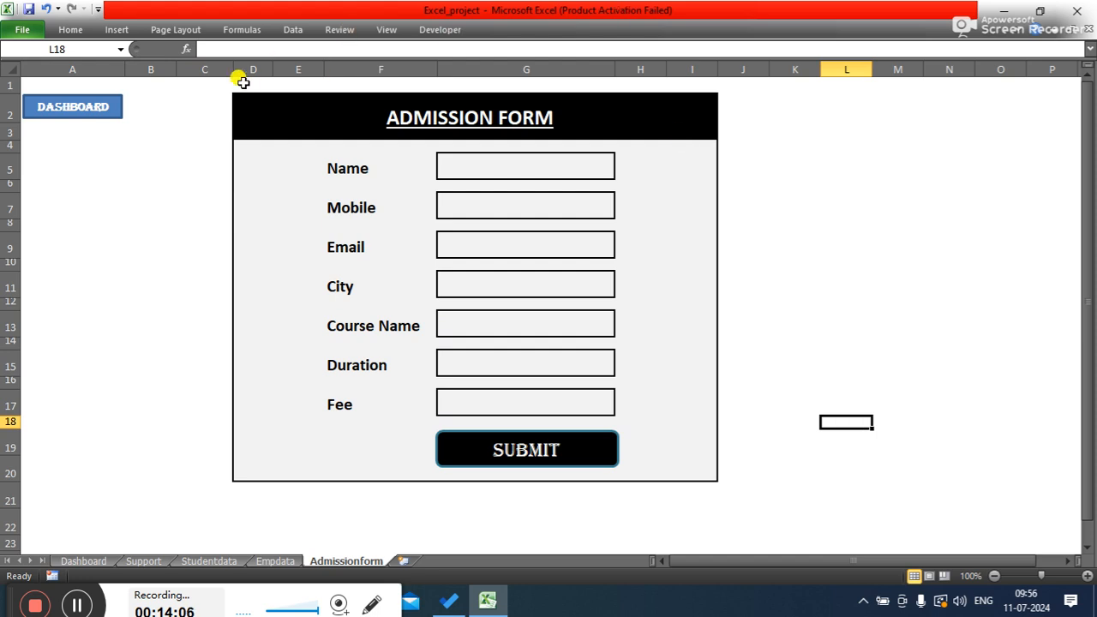
{"action": "left_click_drag", "start_coordinate": [272, 69], "coordinate": [270, 69]}
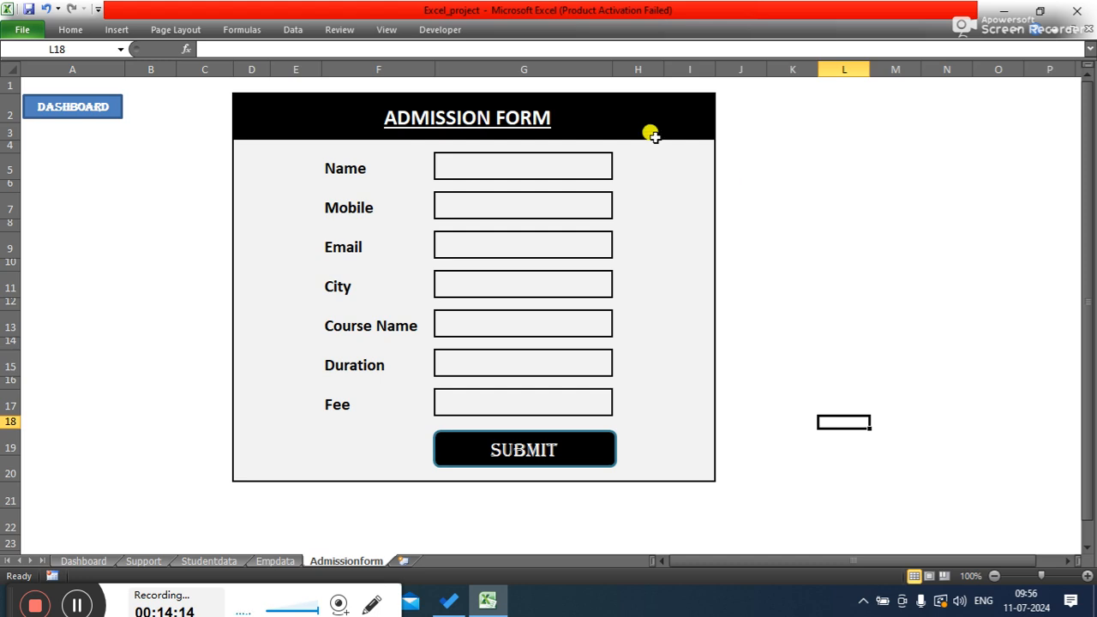
{"action": "left_click", "coordinate": [587, 161]}
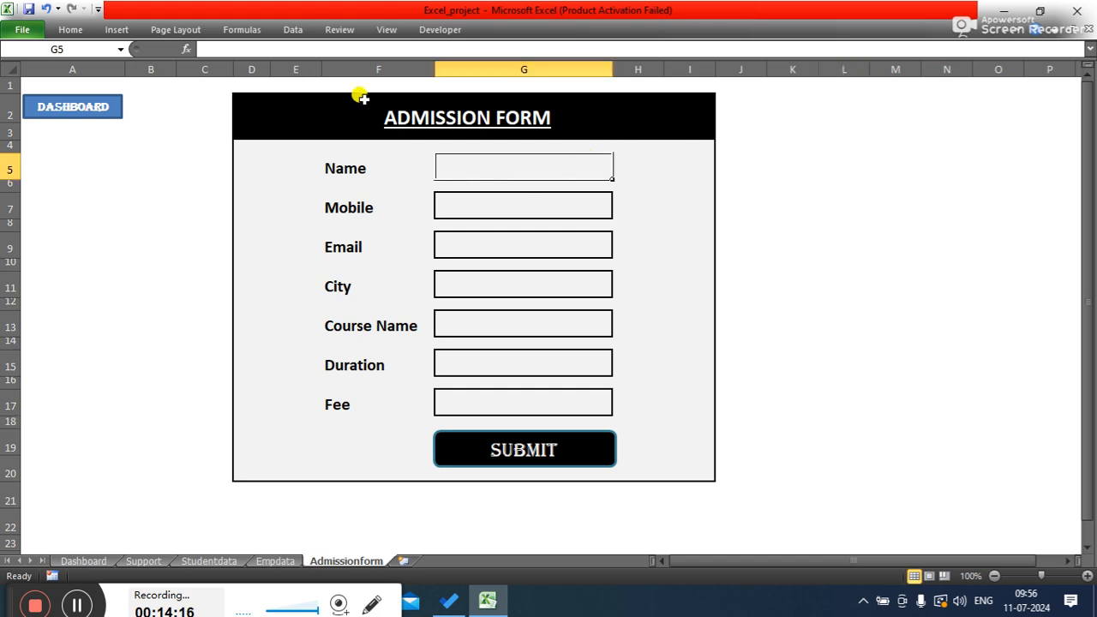
{"action": "left_click", "coordinate": [465, 207]}
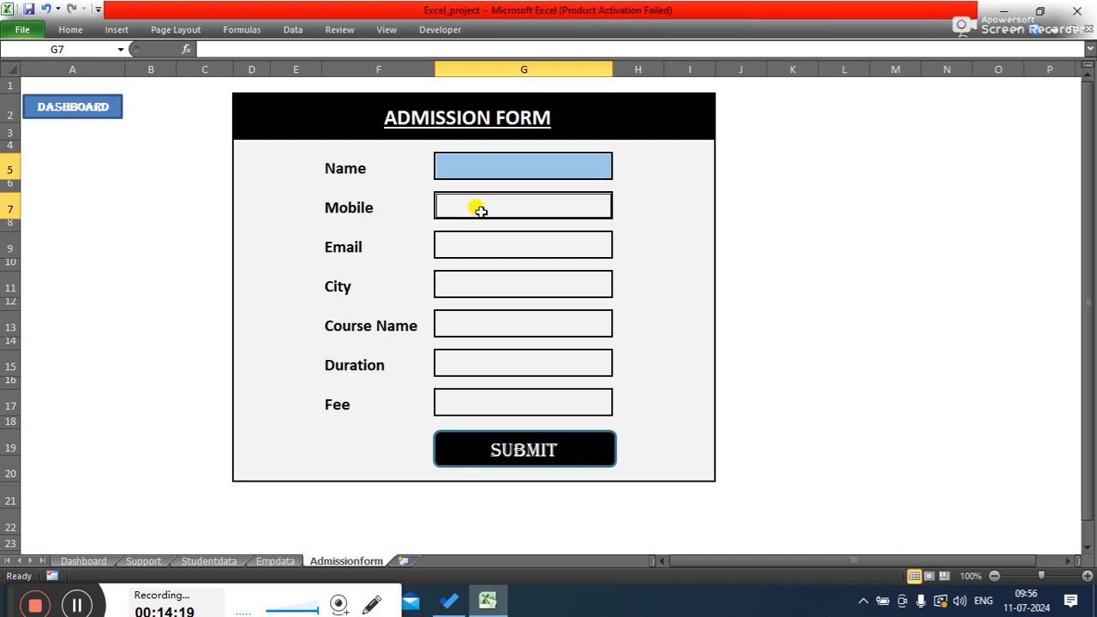
{"action": "left_click", "coordinate": [488, 167]}
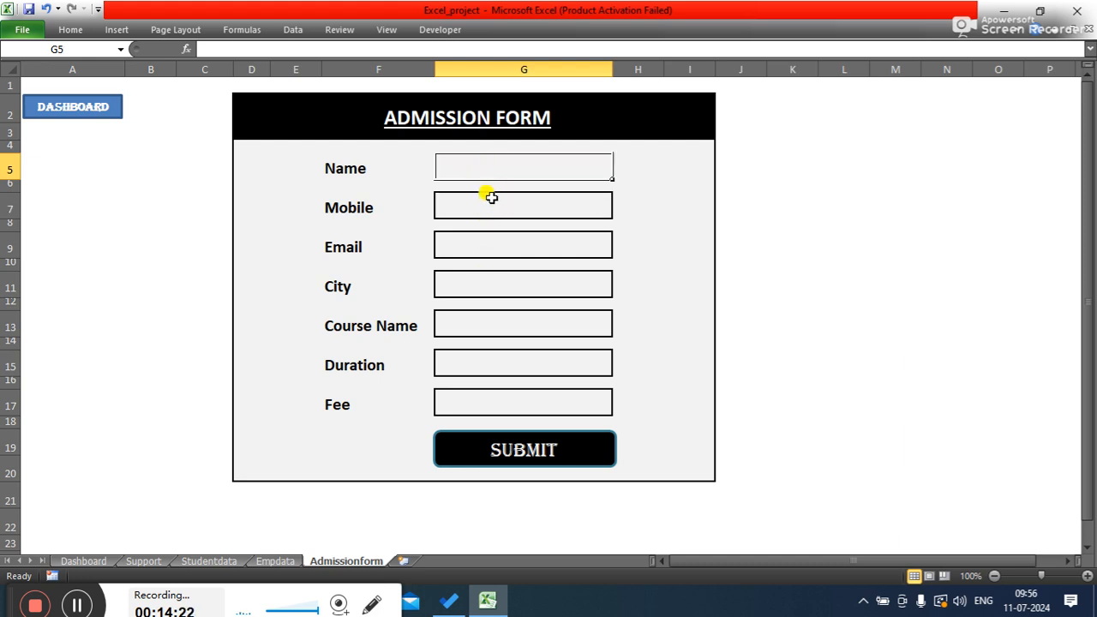
{"action": "left_click", "coordinate": [489, 207]}
{"action": "left_click", "coordinate": [487, 244]}
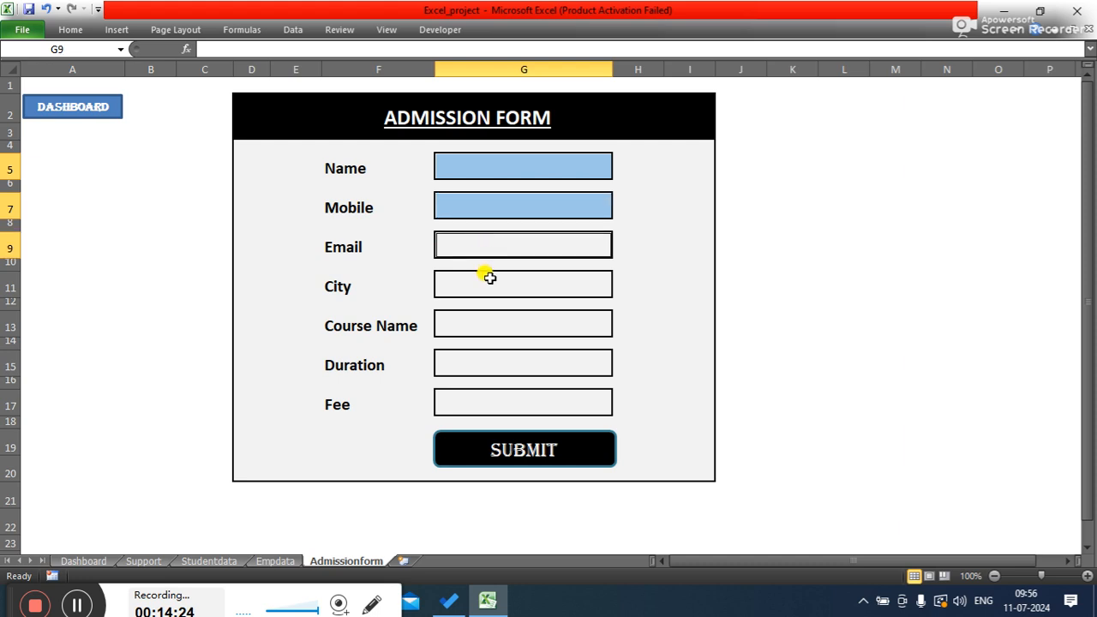
{"action": "left_click", "coordinate": [482, 283]}
{"action": "left_click", "coordinate": [484, 325]}
{"action": "left_click", "coordinate": [476, 362]}
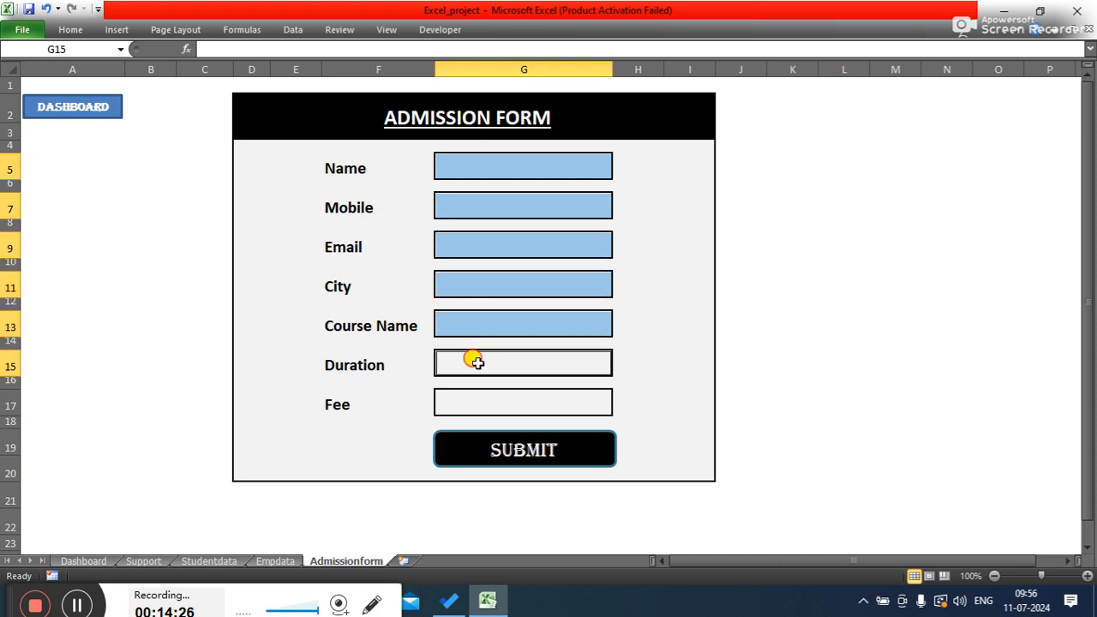
{"action": "left_click", "coordinate": [478, 406]}
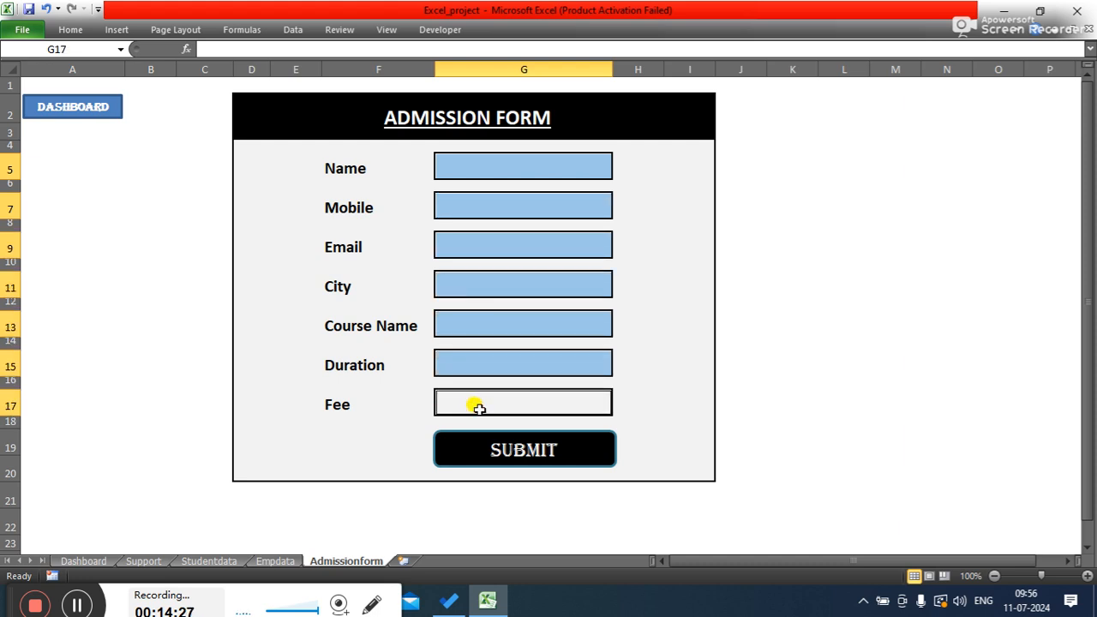
{"action": "left_click", "coordinate": [64, 31]}
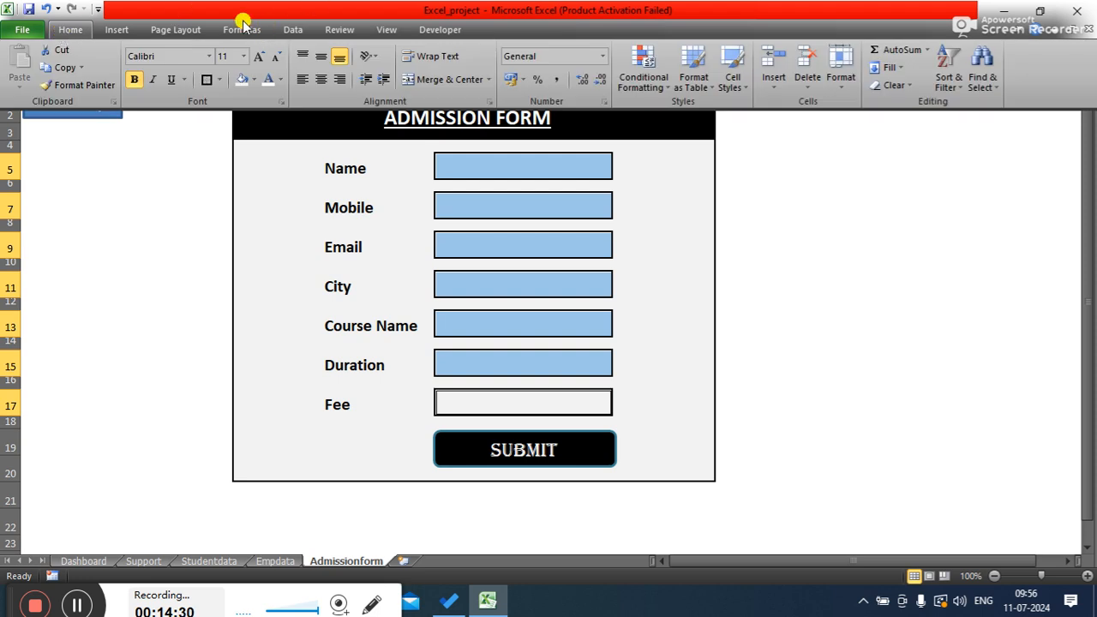
{"action": "left_click", "coordinate": [117, 31]}
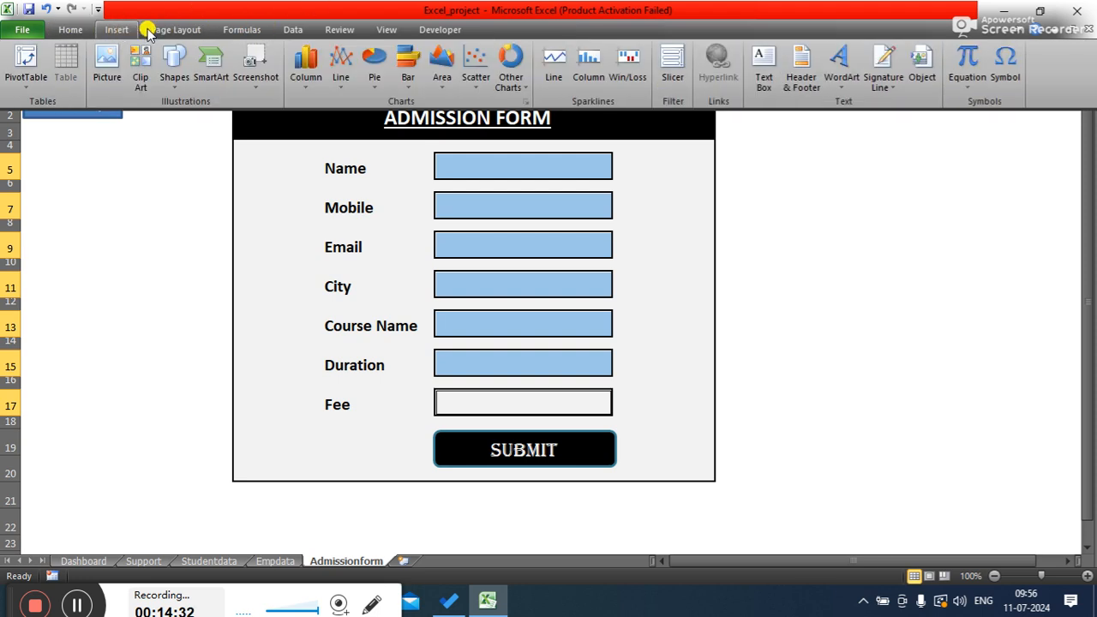
{"action": "left_click", "coordinate": [173, 32]}
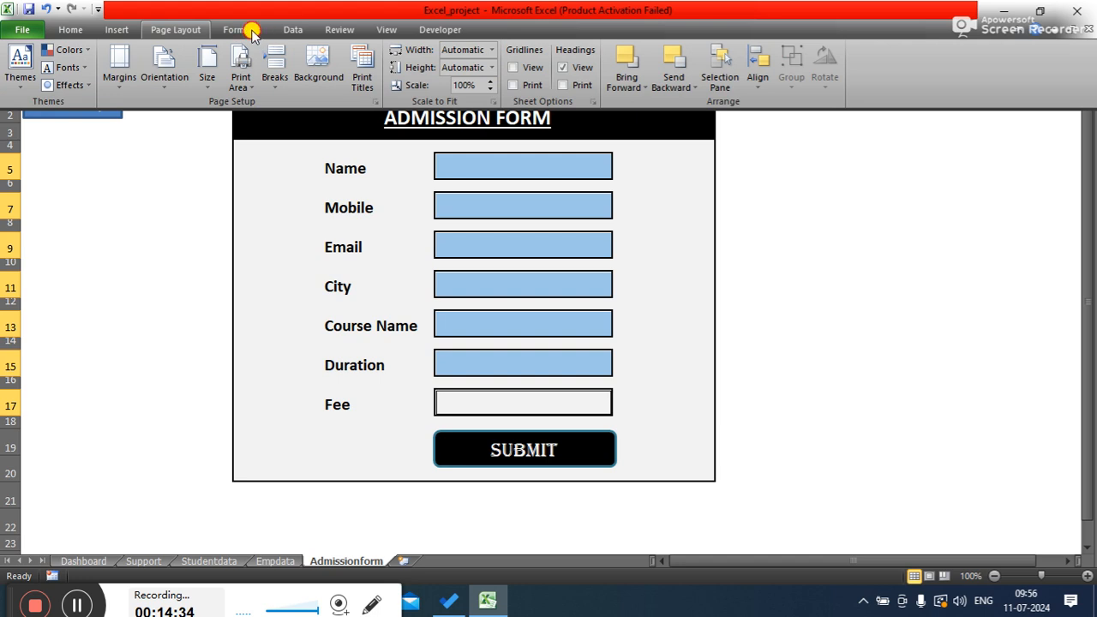
{"action": "left_click", "coordinate": [257, 30]}
{"action": "left_click", "coordinate": [287, 31]}
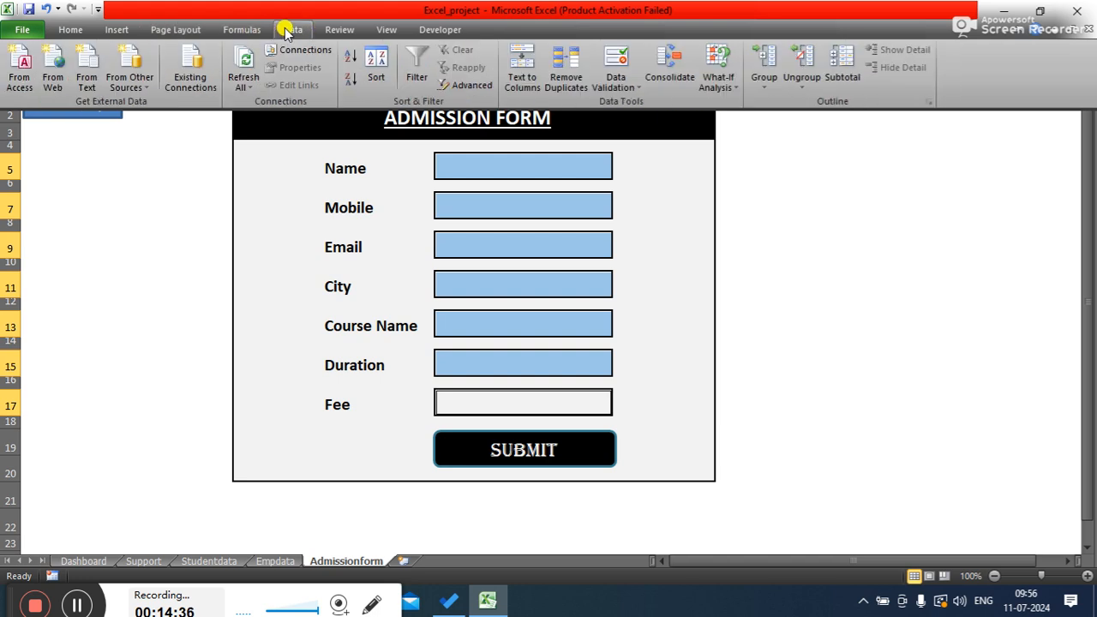
{"action": "left_click", "coordinate": [336, 31]}
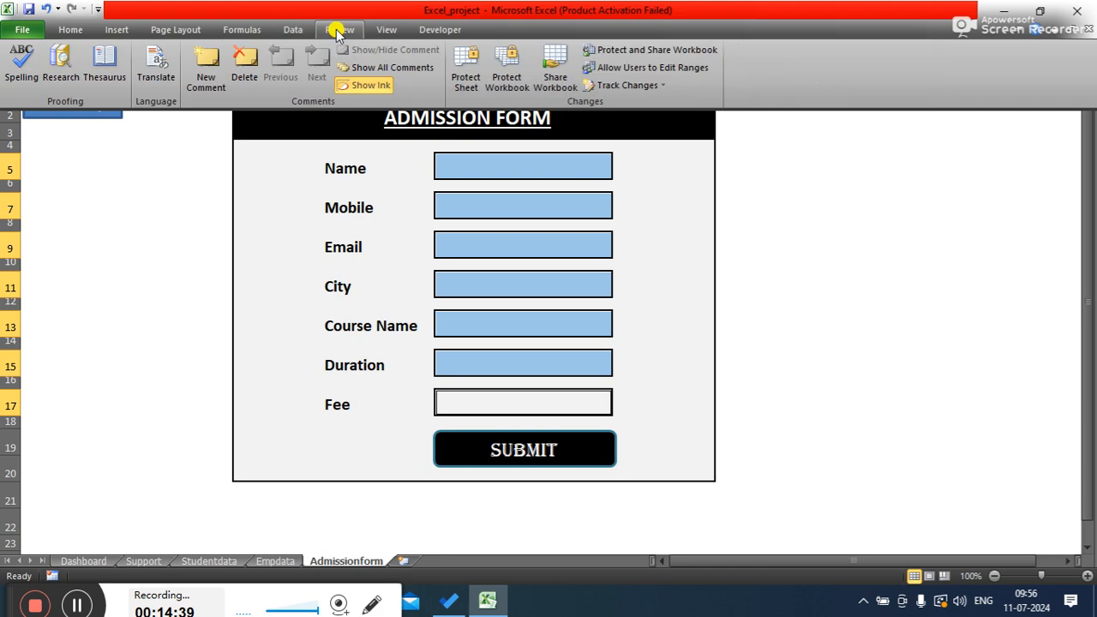
{"action": "left_click", "coordinate": [66, 30]}
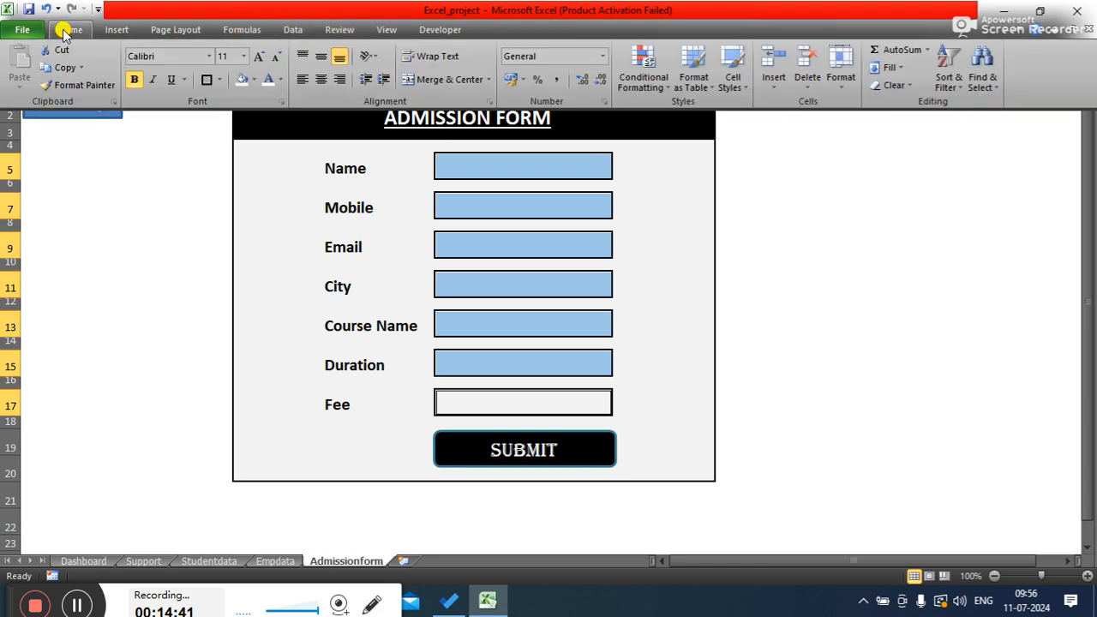
{"action": "left_click", "coordinate": [115, 31]}
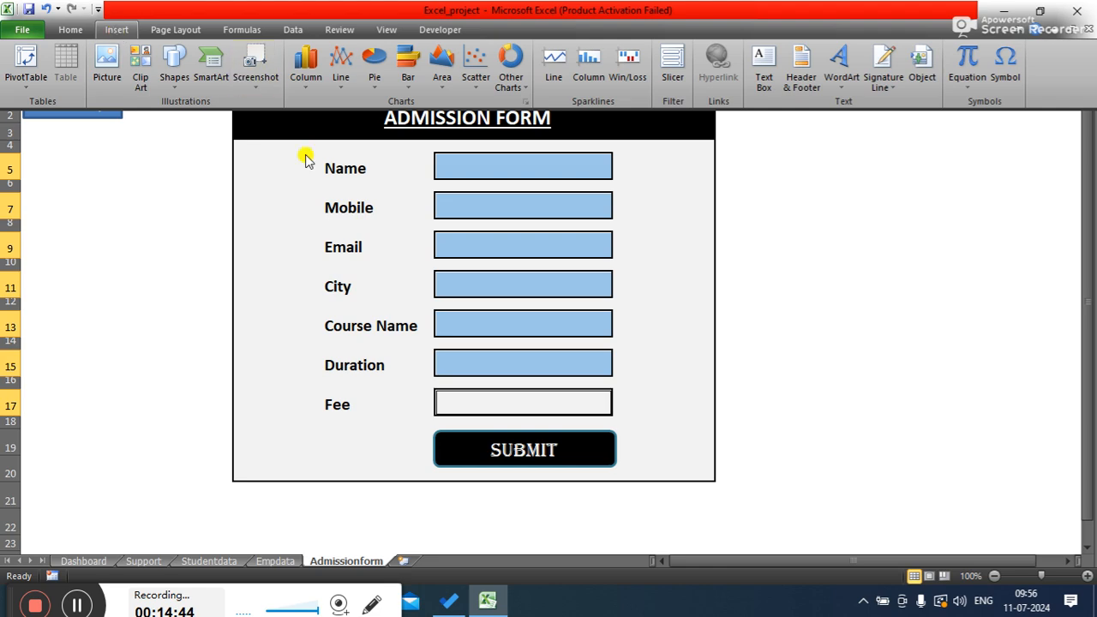
{"action": "right_click", "coordinate": [520, 163]}
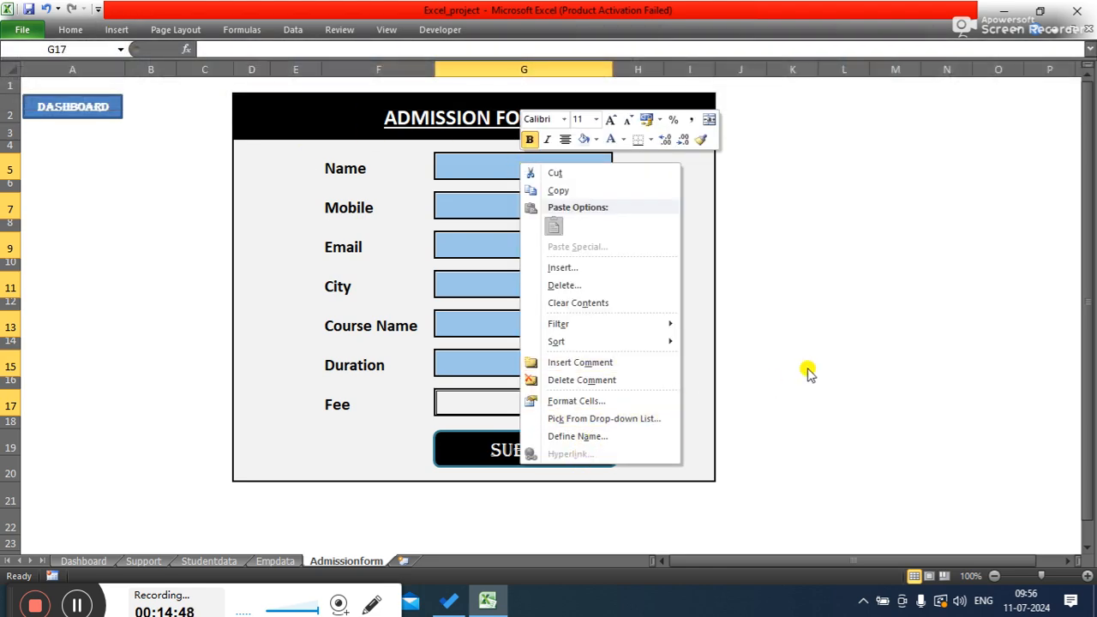
{"action": "left_click", "coordinate": [888, 343]}
{"action": "left_click", "coordinate": [861, 245]}
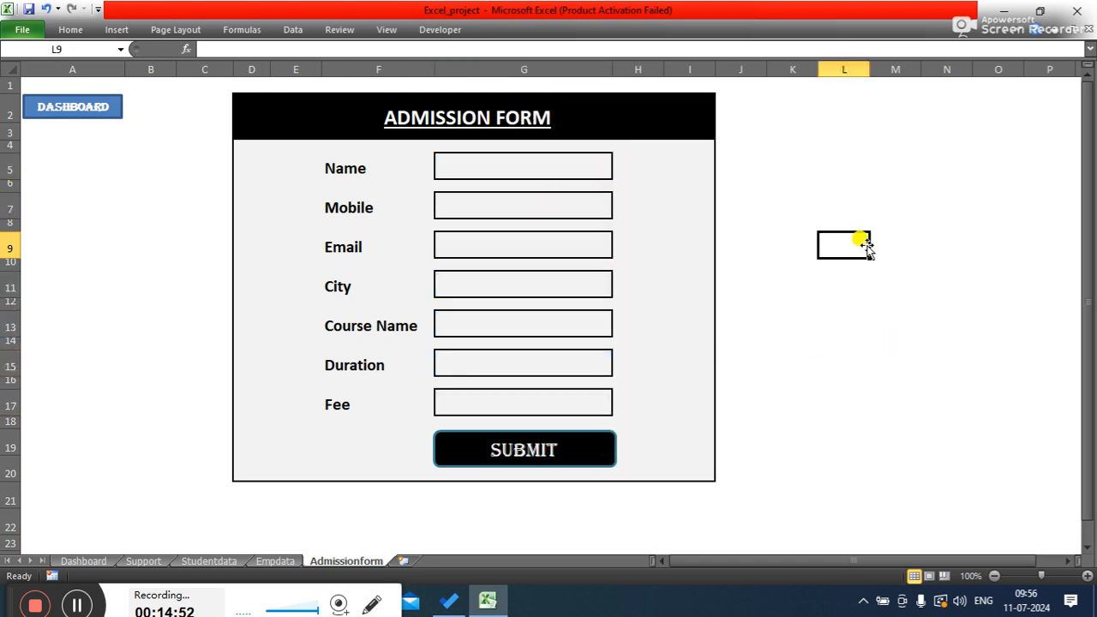
{"action": "left_click", "coordinate": [514, 166]}
{"action": "left_click", "coordinate": [796, 221]}
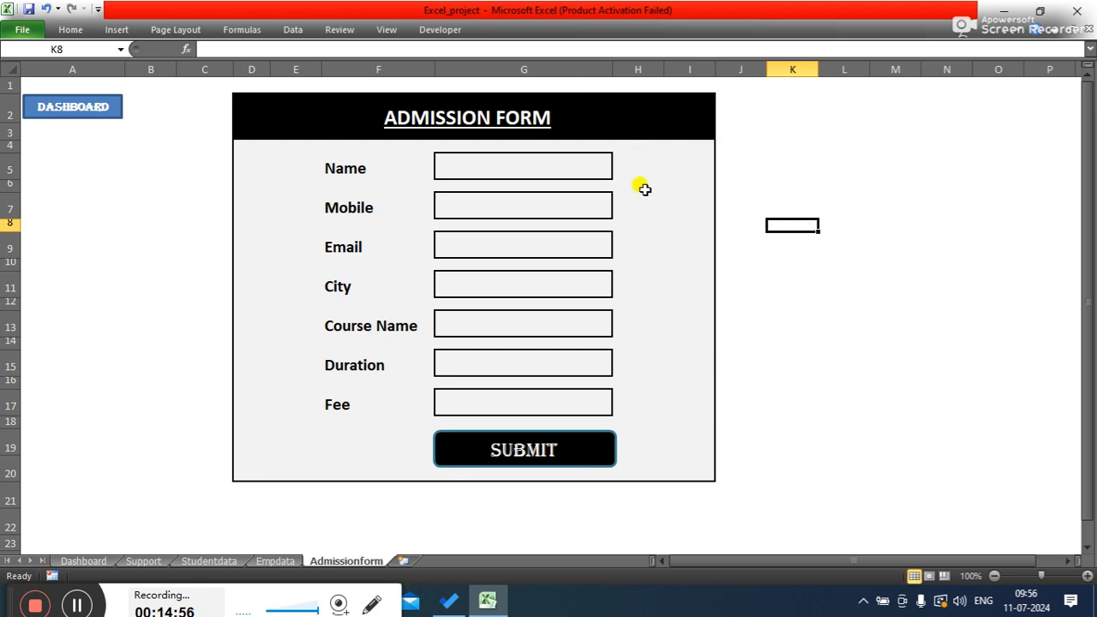
- Narrow columns H and E slightly to tighten the form's margins
{"action": "left_click", "coordinate": [636, 163]}
{"action": "left_click_drag", "start_coordinate": [664, 69], "coordinate": [643, 68]}
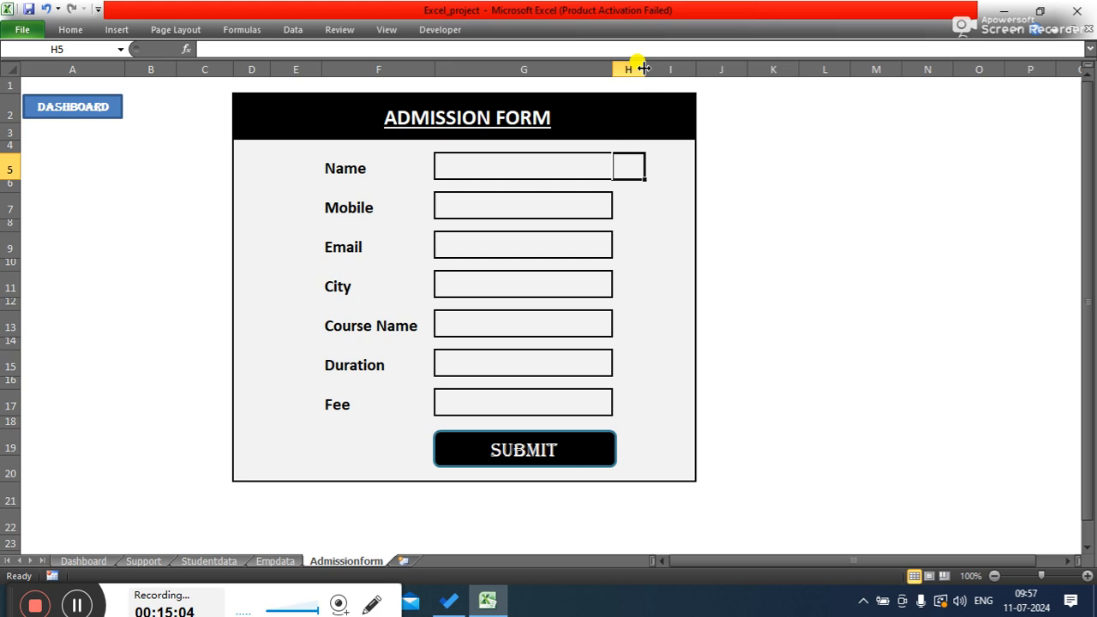
{"action": "left_click_drag", "start_coordinate": [643, 68], "coordinate": [640, 68]}
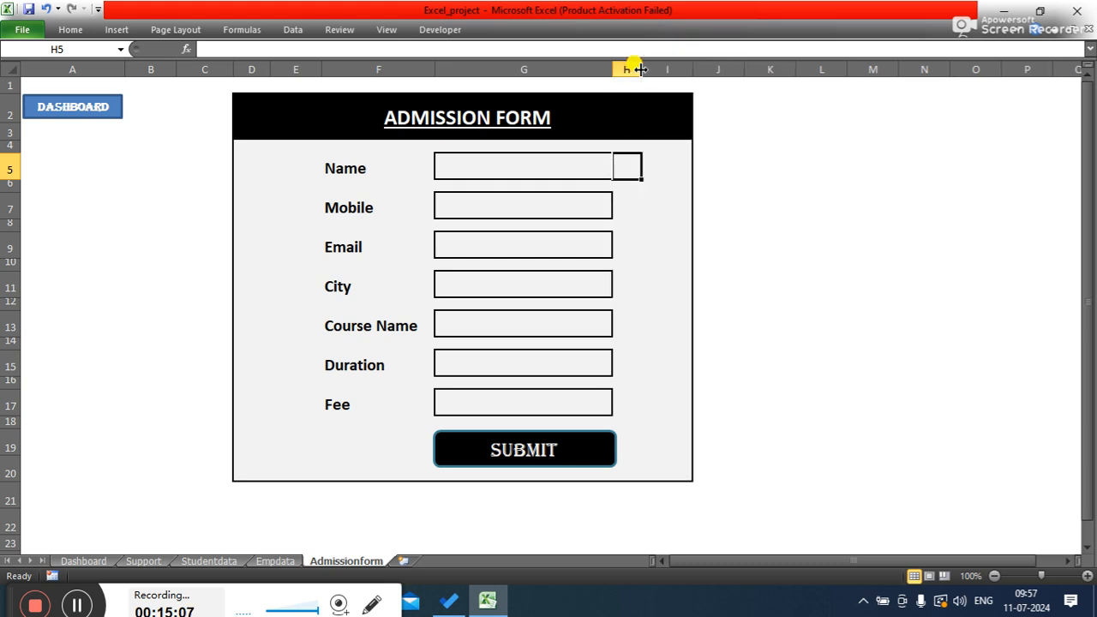
{"action": "left_click", "coordinate": [808, 286]}
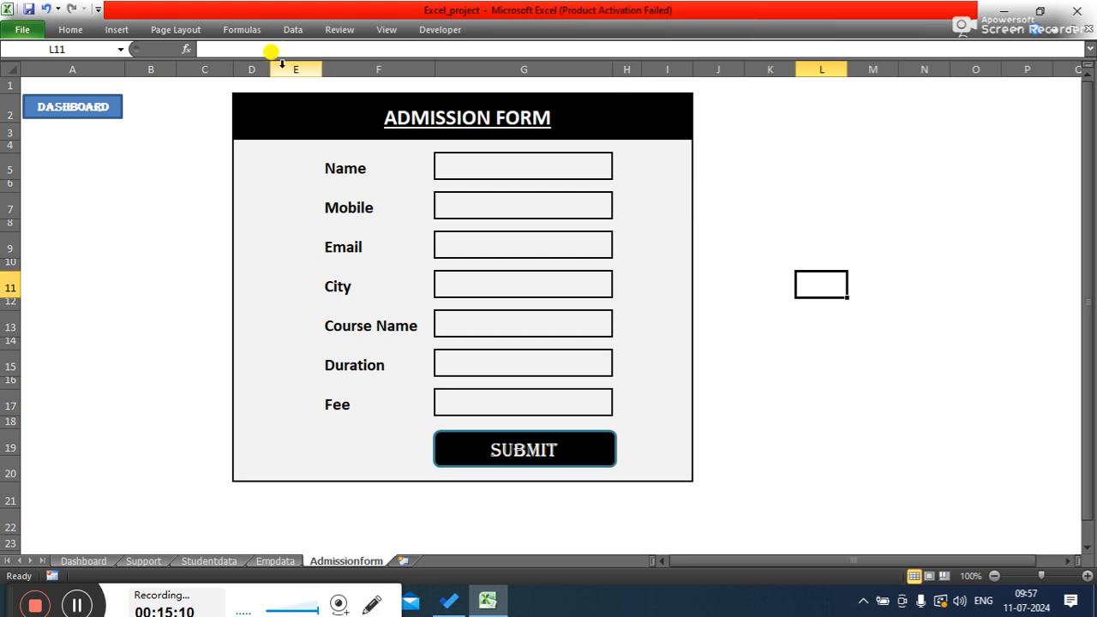
{"action": "left_click_drag", "start_coordinate": [270, 68], "coordinate": [260, 68]}
{"action": "left_click", "coordinate": [831, 212]}
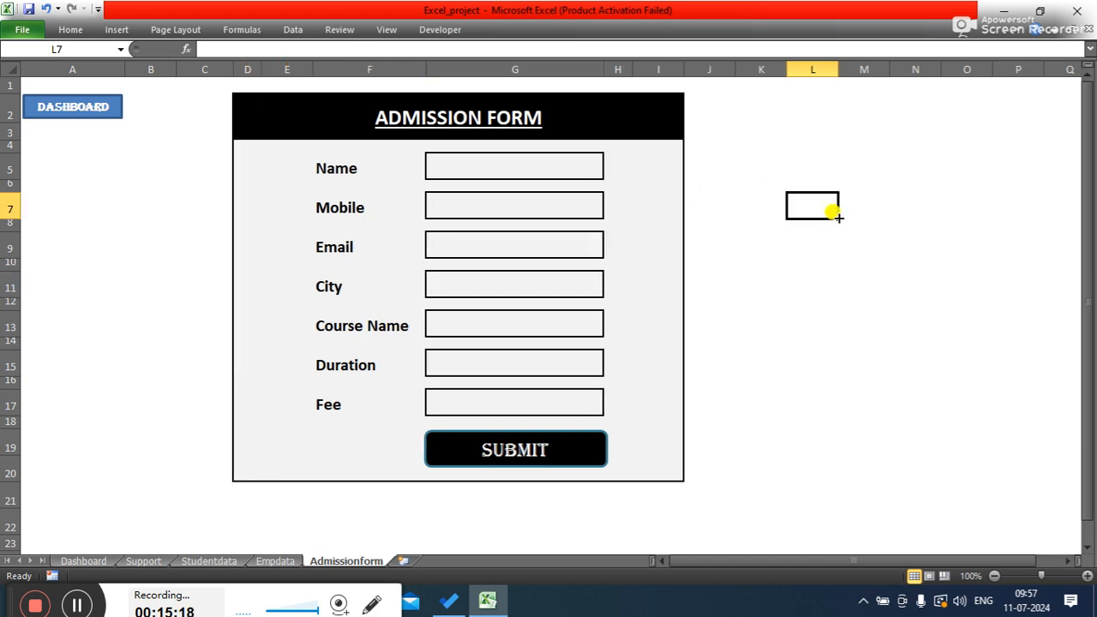
- Enter p in cell H5 beside the Name input box
{"action": "left_click", "coordinate": [621, 161]}
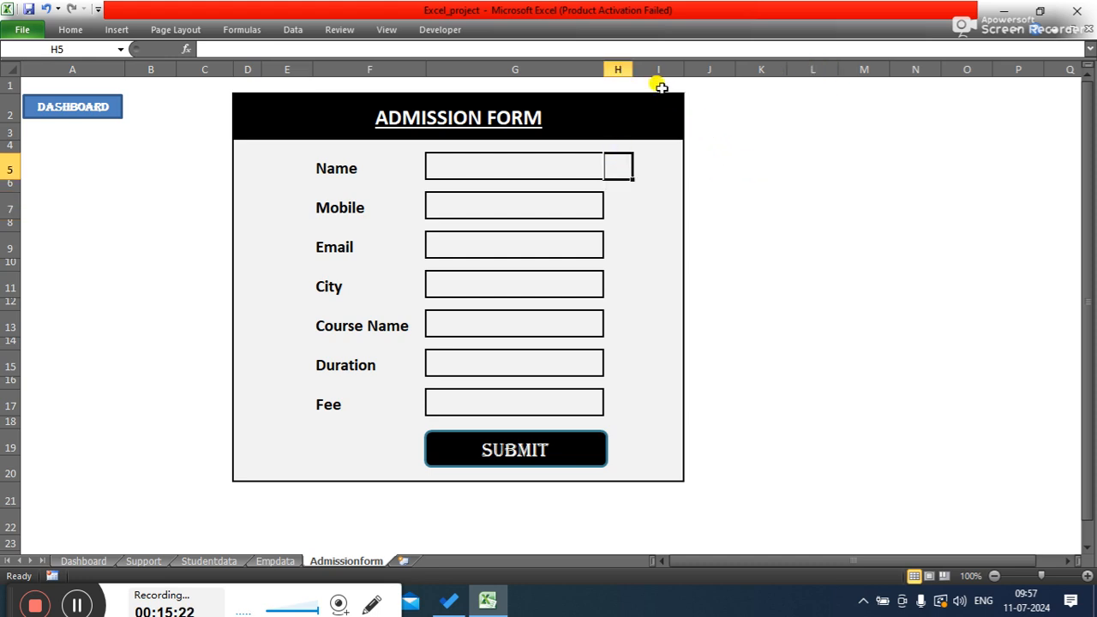
{"action": "left_click", "coordinate": [767, 246]}
{"action": "left_click", "coordinate": [616, 169]}
{"action": "type", "text": "p"}
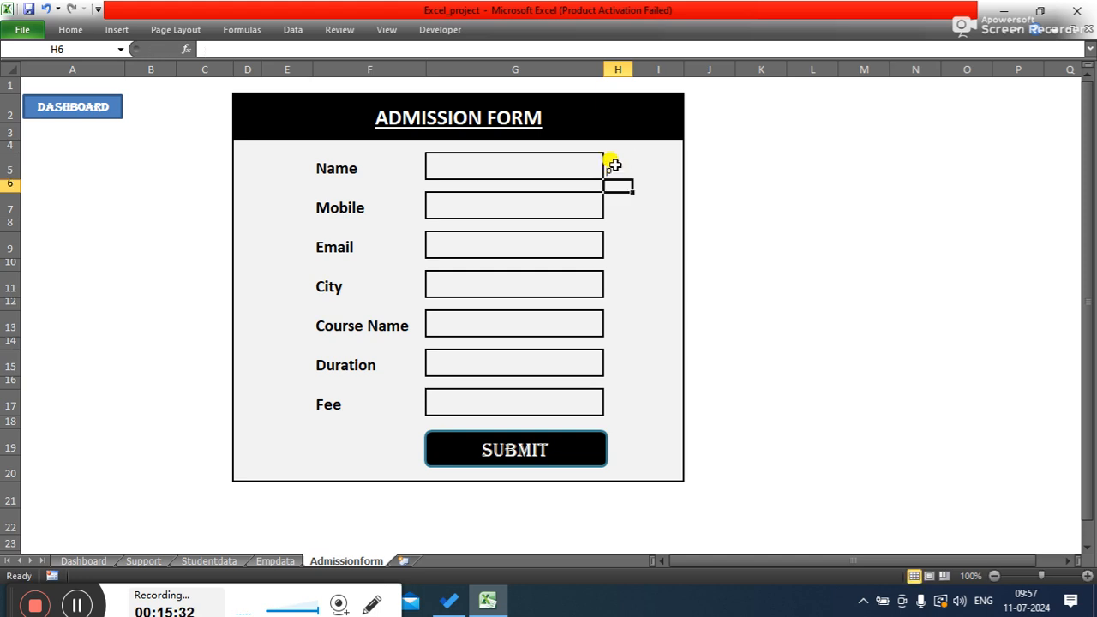
{"action": "key", "text": "ctrl+Return"}
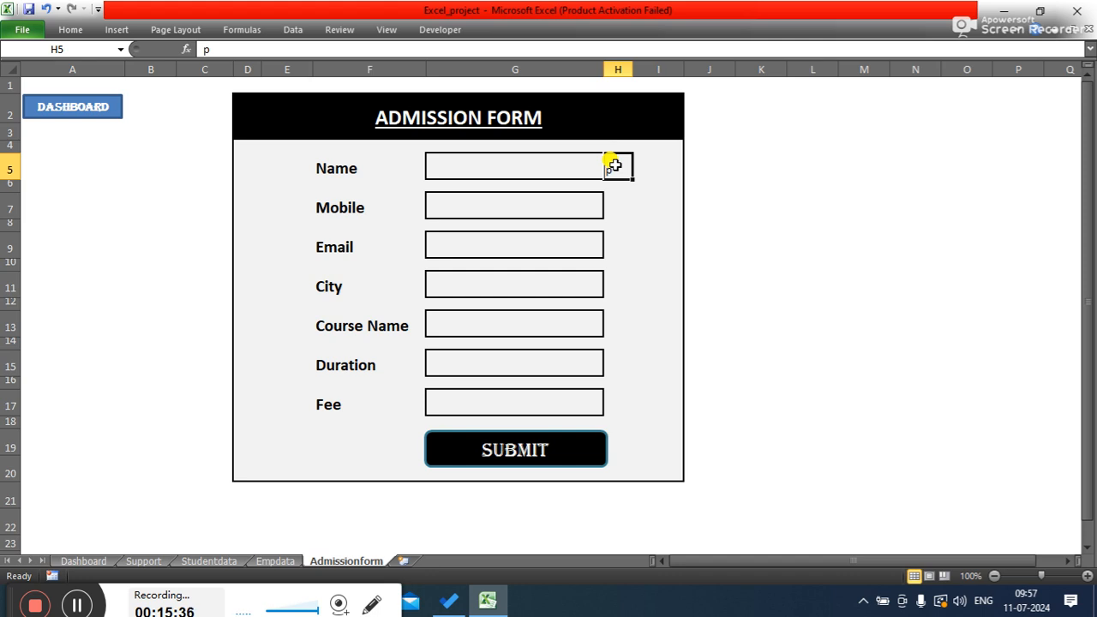
{"action": "left_click", "coordinate": [70, 29]}
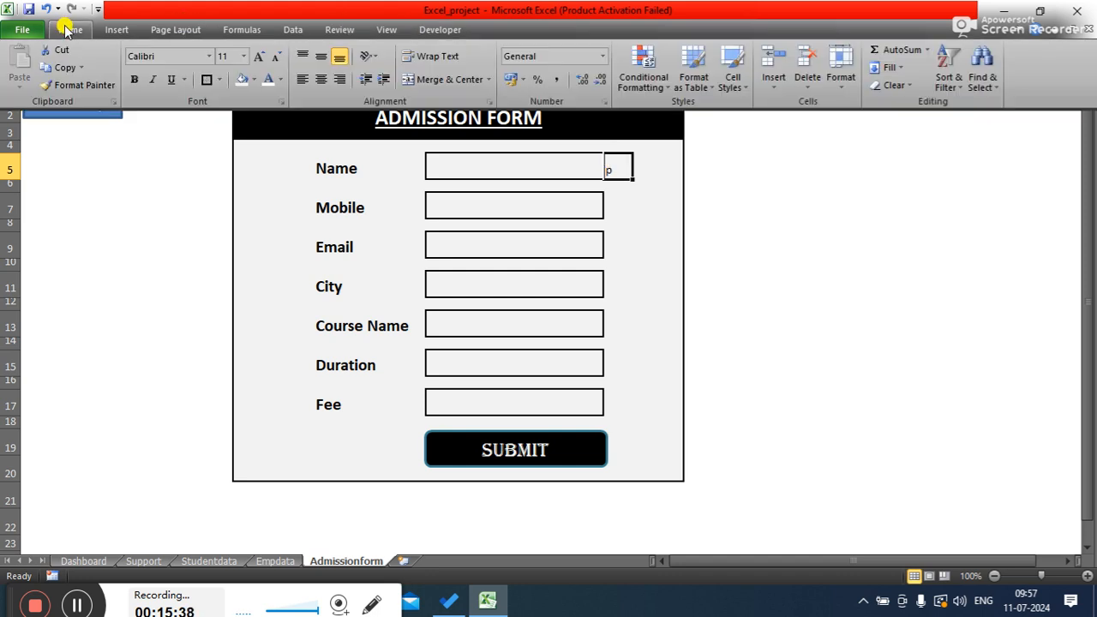
{"action": "left_click", "coordinate": [209, 56]}
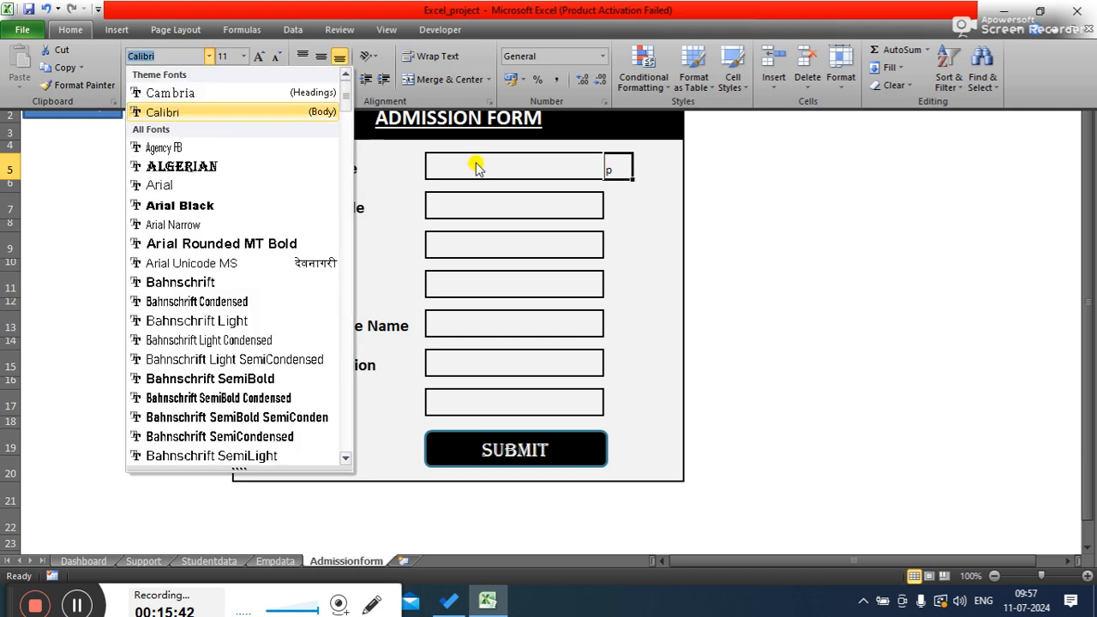
{"action": "left_click", "coordinate": [616, 168]}
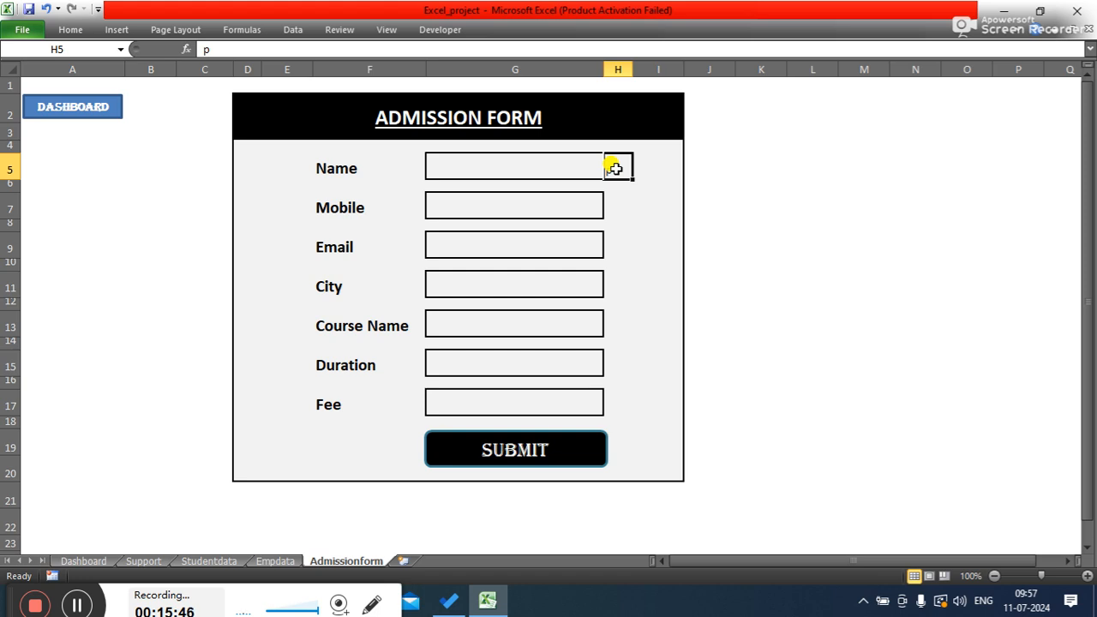
{"action": "key", "text": "ctrl+F1"}
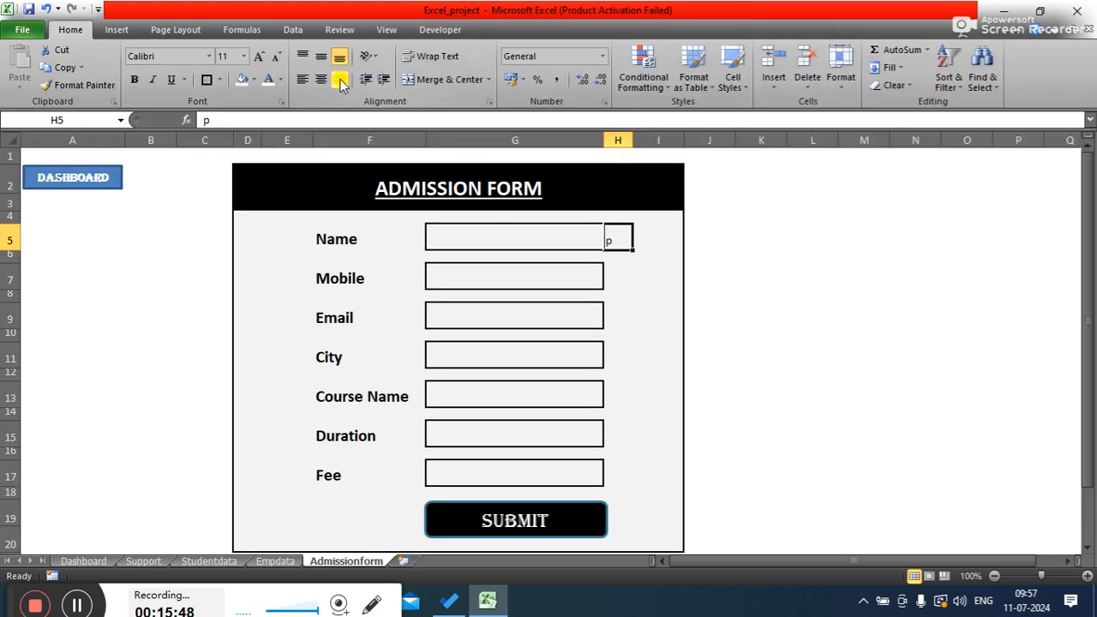
{"action": "key", "text": "ctrl+F1"}
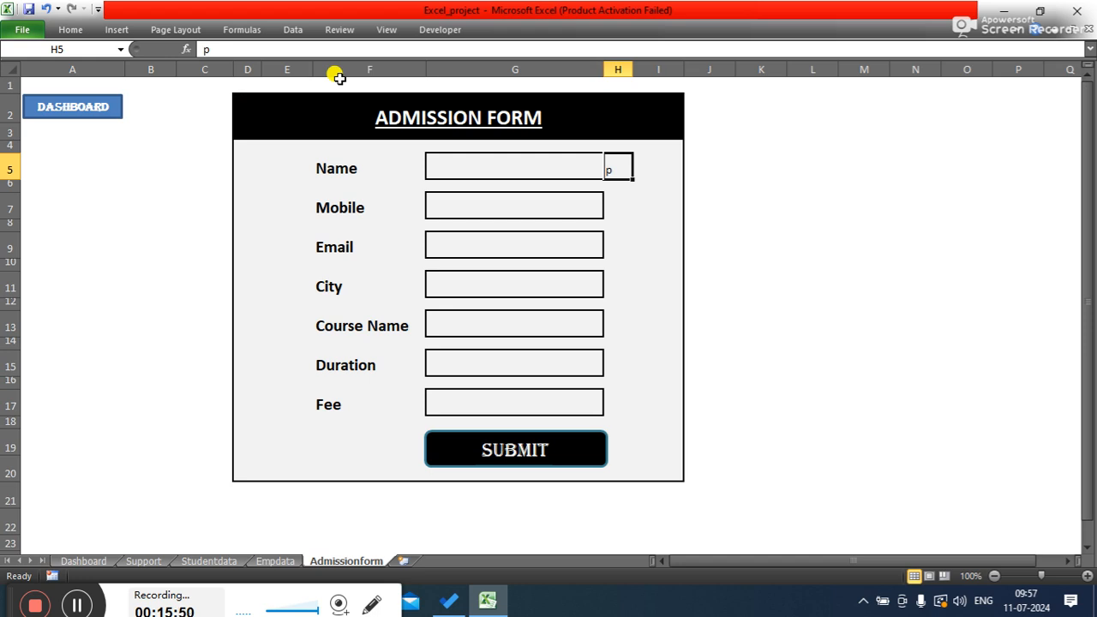
- Try to find a font starting with web in the Format Cells font list for cell H5
{"action": "key", "text": "ctrl+1"}
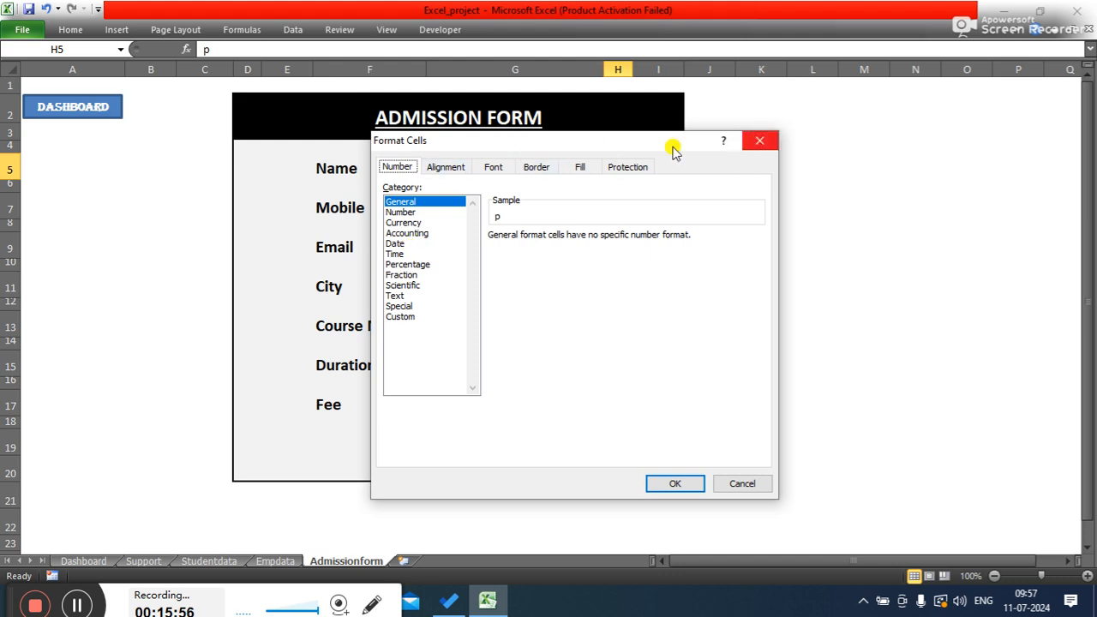
{"action": "left_click", "coordinate": [493, 167]}
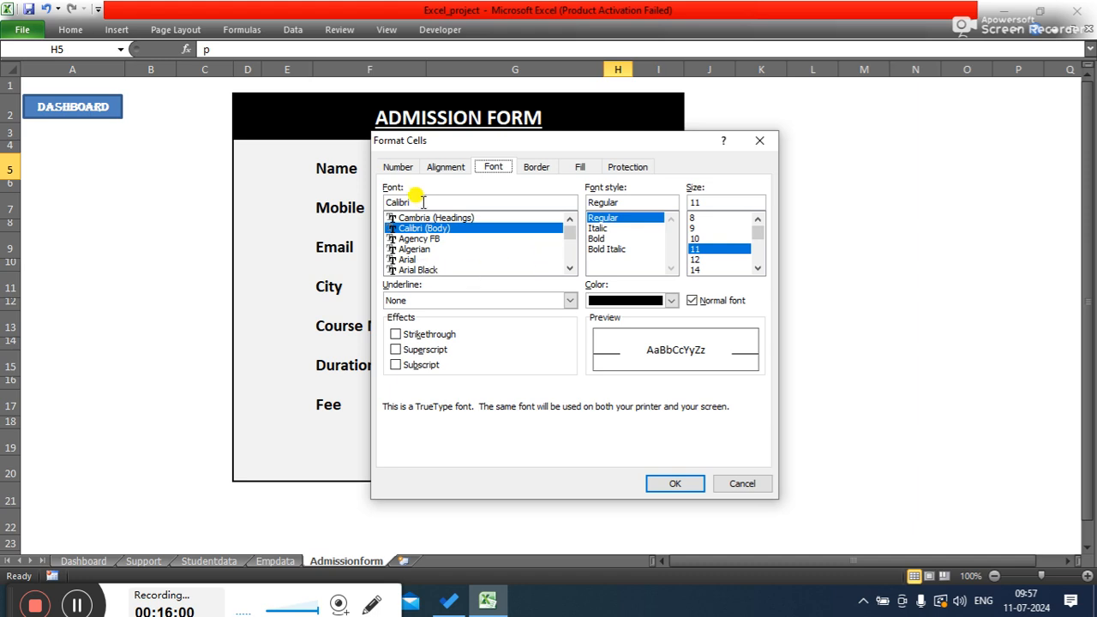
{"action": "left_click_drag", "start_coordinate": [570, 232], "coordinate": [567, 251]}
{"action": "left_click", "coordinate": [435, 248]}
{"action": "type", "text": "www"}
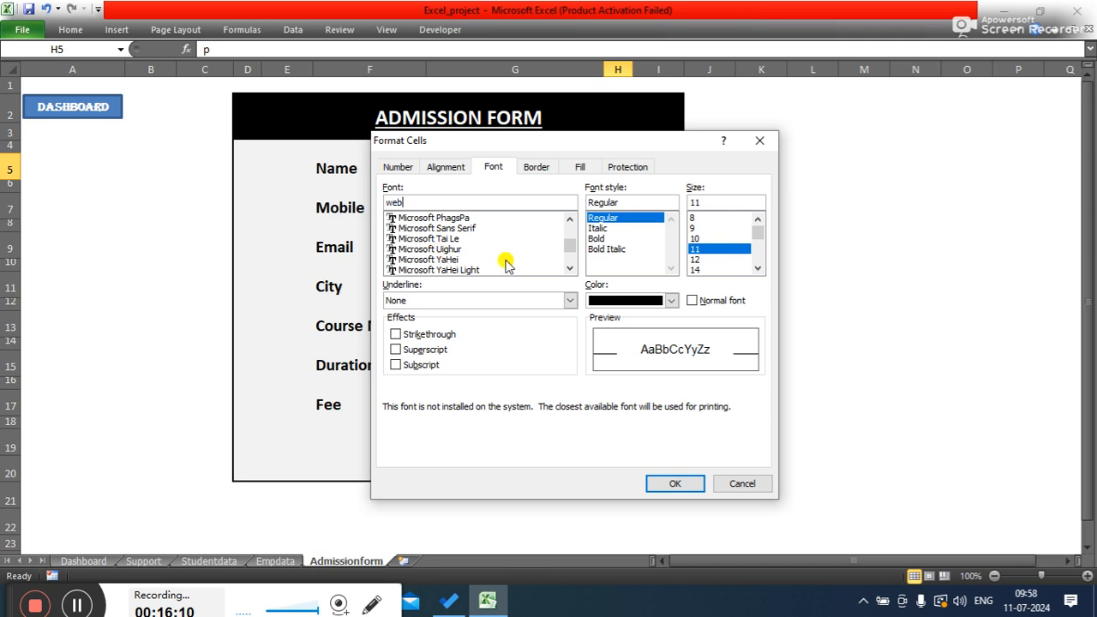
{"action": "left_click_drag", "start_coordinate": [566, 249], "coordinate": [570, 257]}
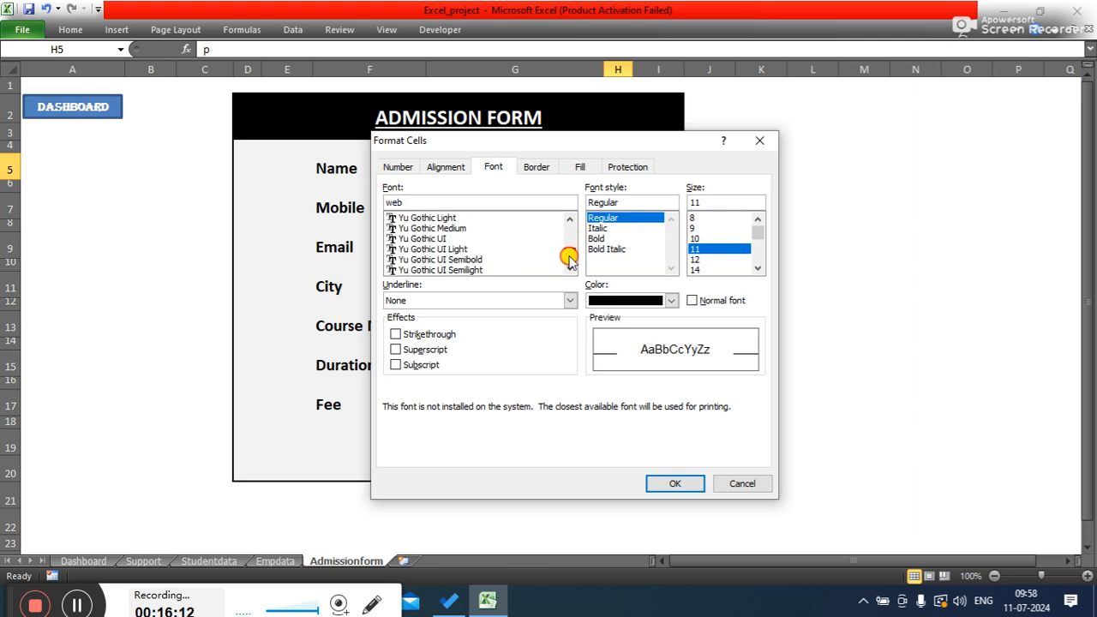
{"action": "left_click", "coordinate": [757, 140]}
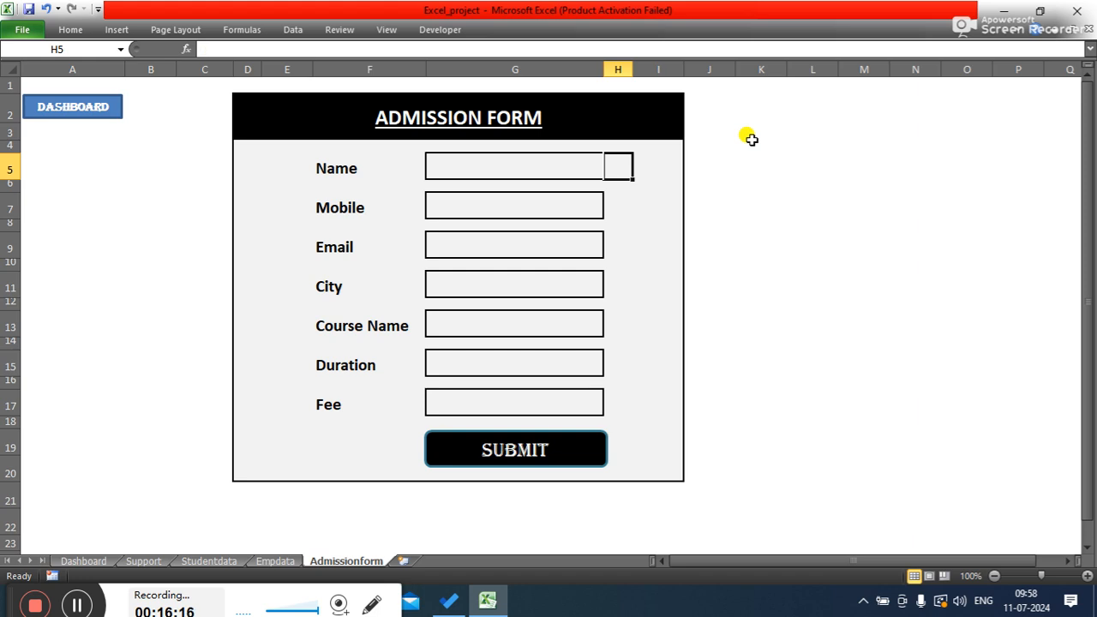
- Set cell H5's font to Webdings
{"action": "left_click", "coordinate": [62, 30]}
{"action": "left_click", "coordinate": [206, 57]}
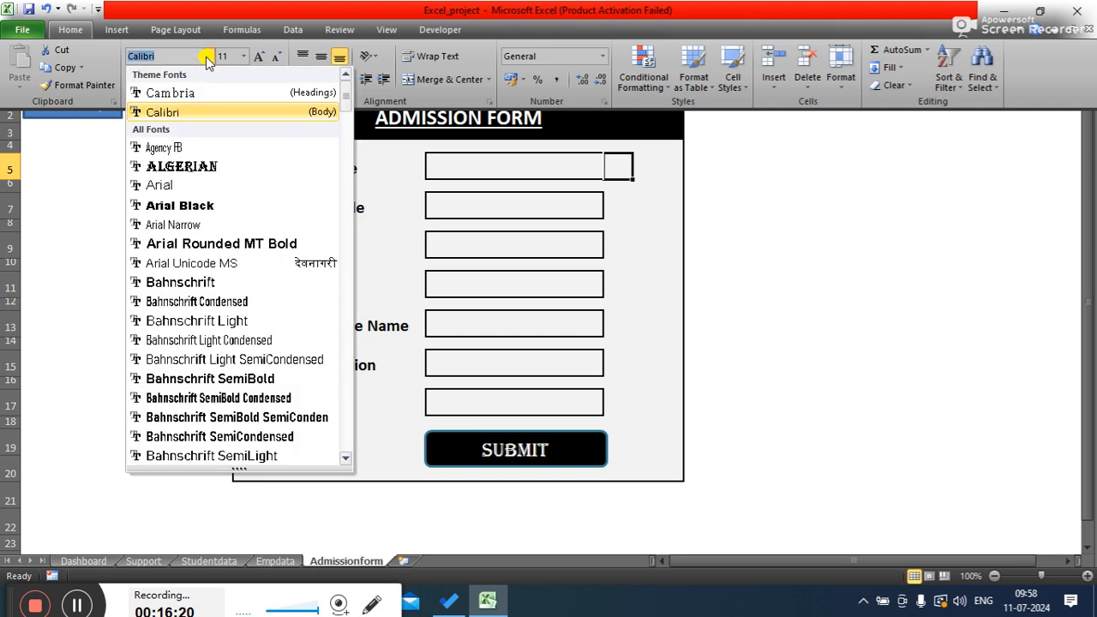
{"action": "left_click_drag", "start_coordinate": [346, 99], "coordinate": [350, 443]}
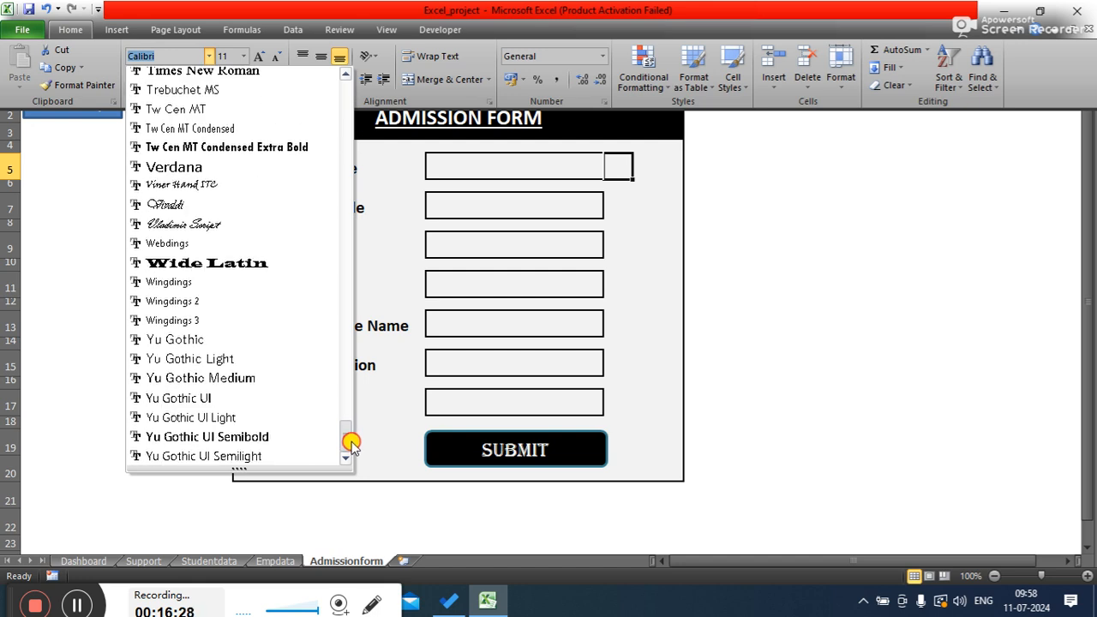
{"action": "left_click", "coordinate": [157, 243]}
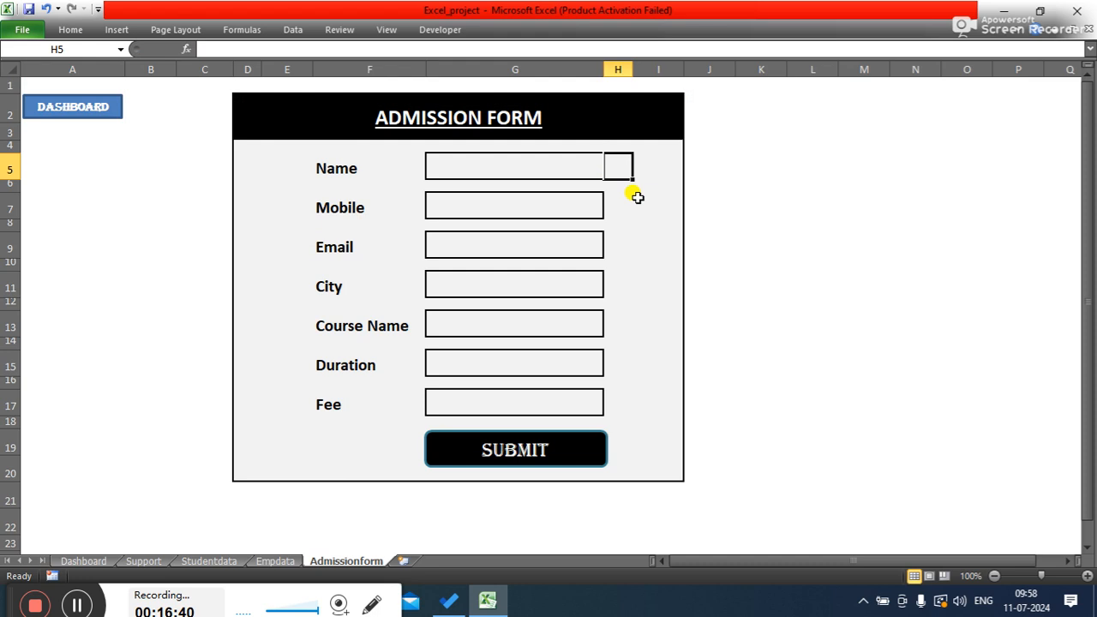
- Switch cell H5's font to Times New Roman and re-enter p in it
{"action": "left_click", "coordinate": [64, 30]}
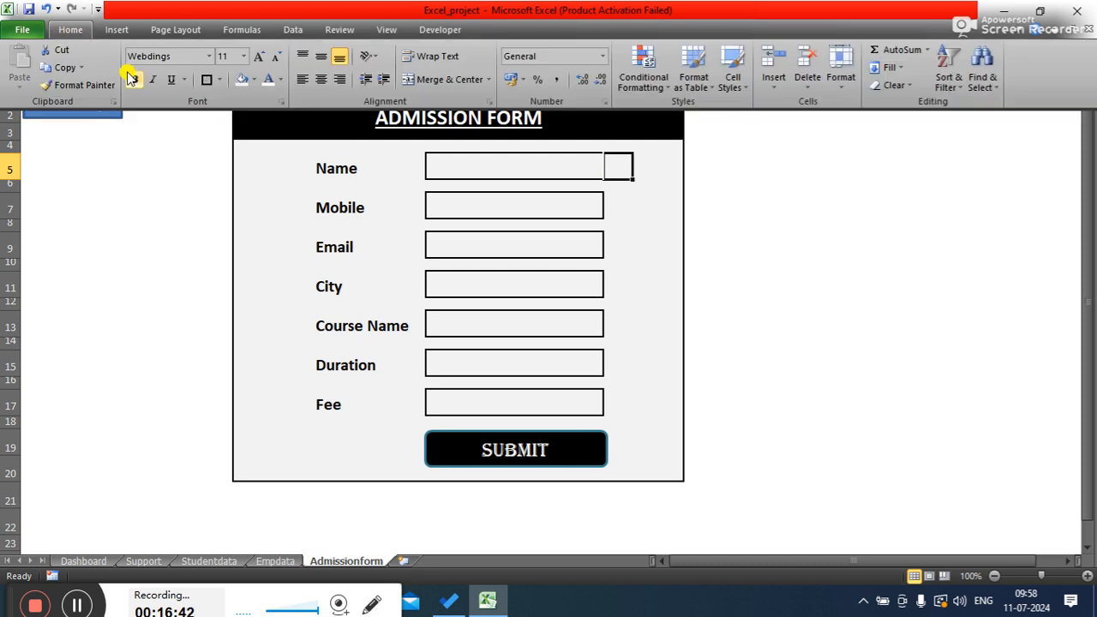
{"action": "left_click", "coordinate": [208, 56]}
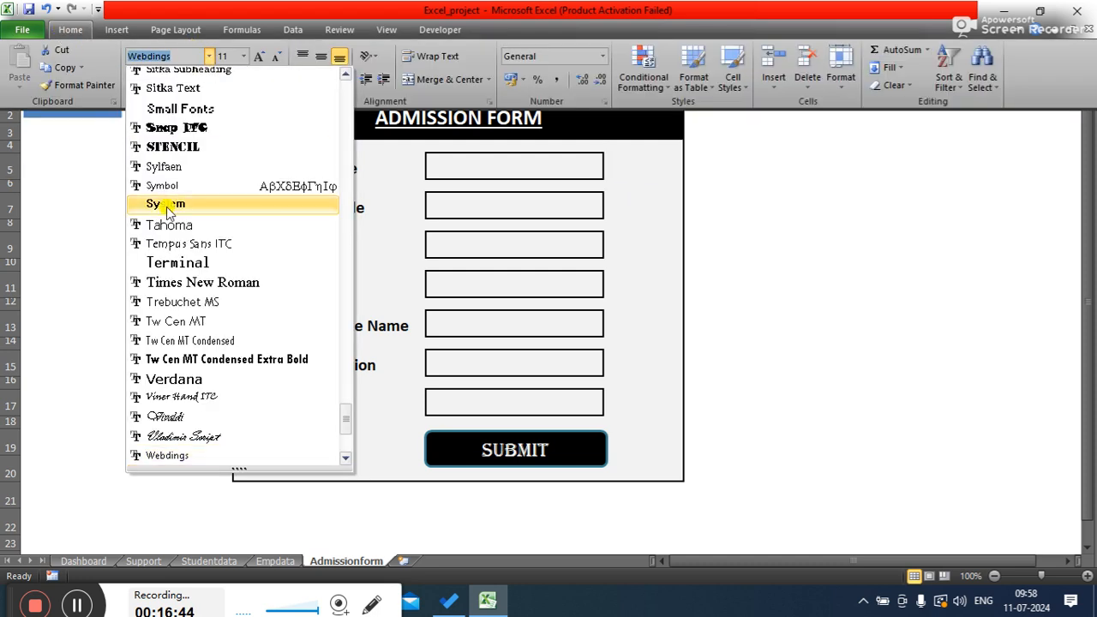
{"action": "left_click", "coordinate": [160, 281]}
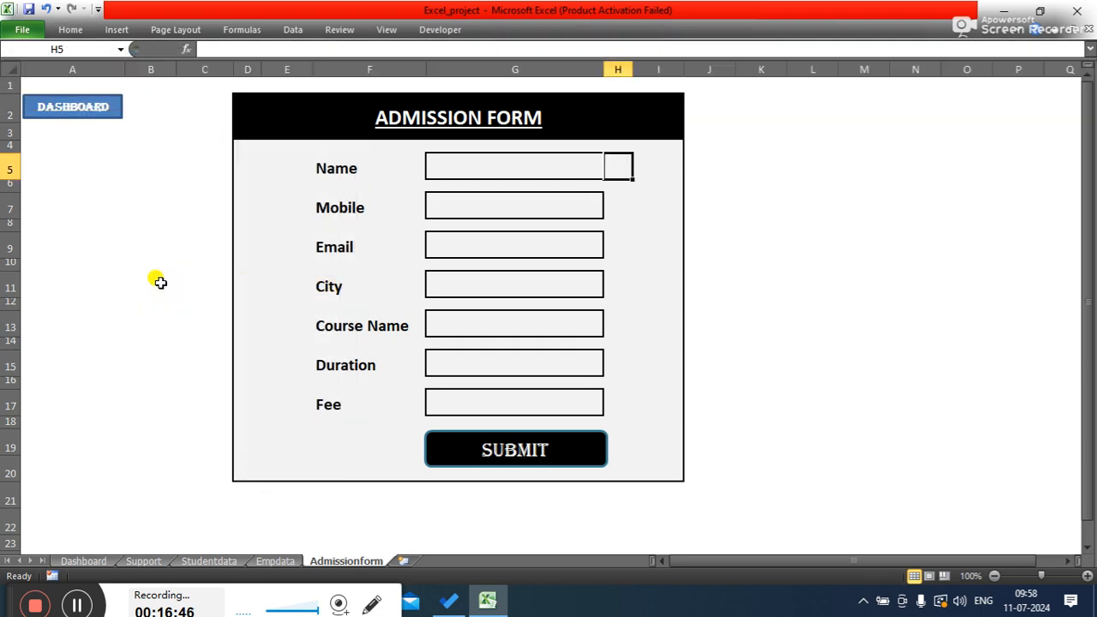
{"action": "type", "text": "p"}
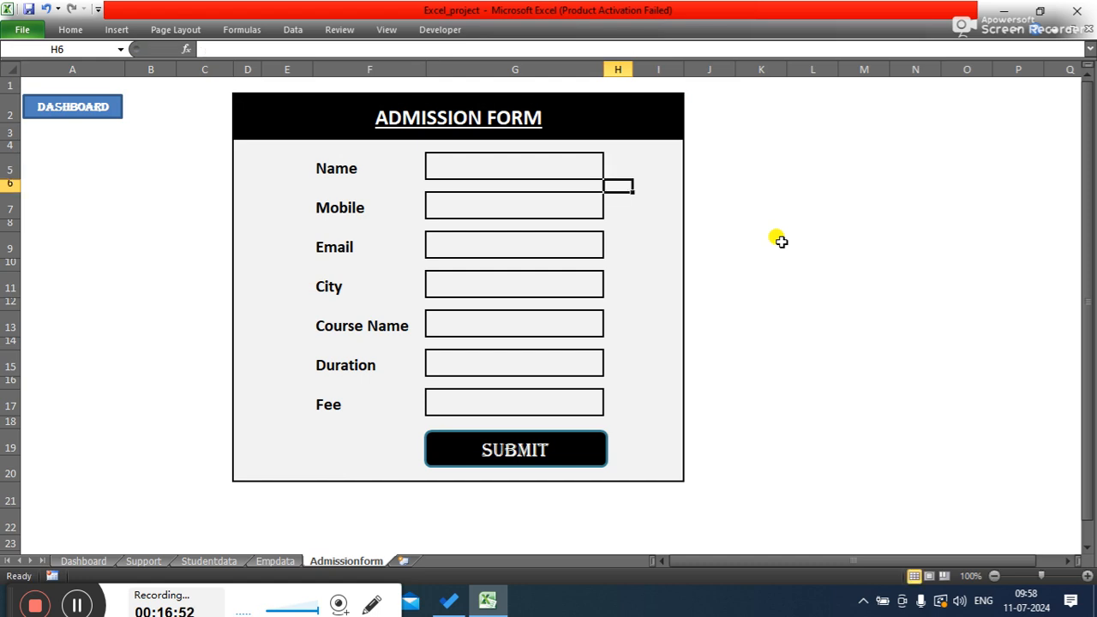
- Set the font colour of cell H5 to Automatic
{"action": "left_click", "coordinate": [614, 168]}
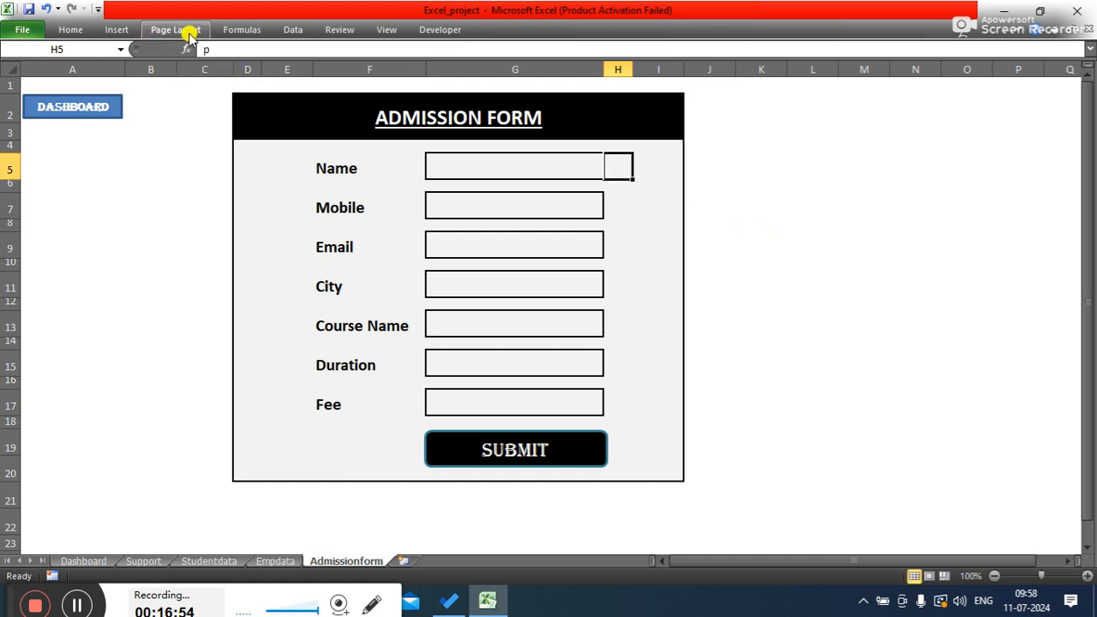
{"action": "left_click", "coordinate": [63, 30]}
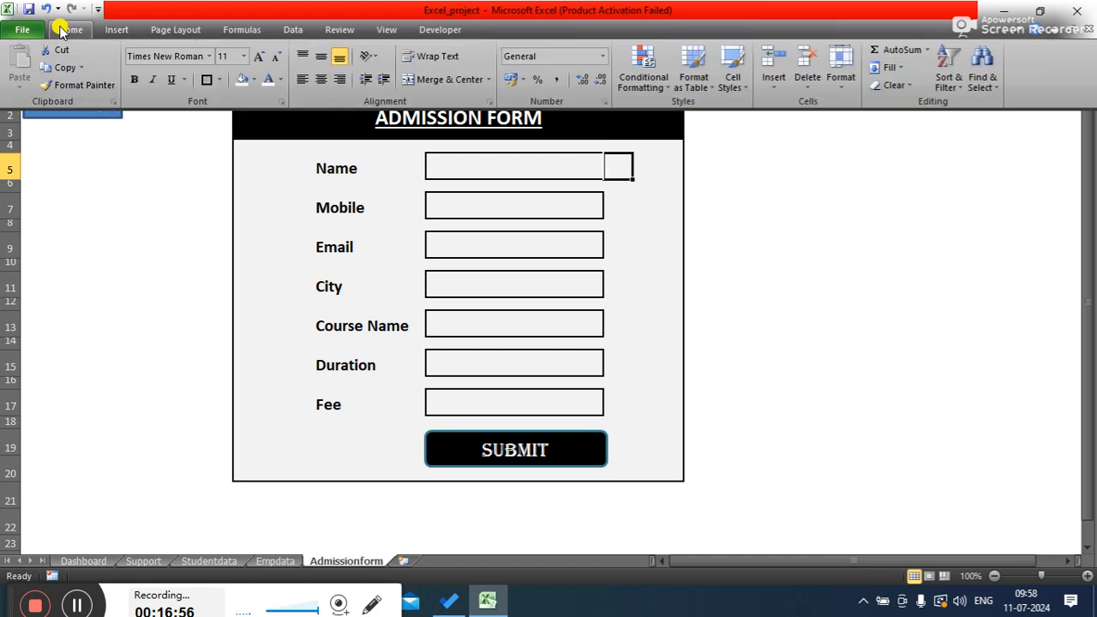
{"action": "left_click", "coordinate": [280, 80]}
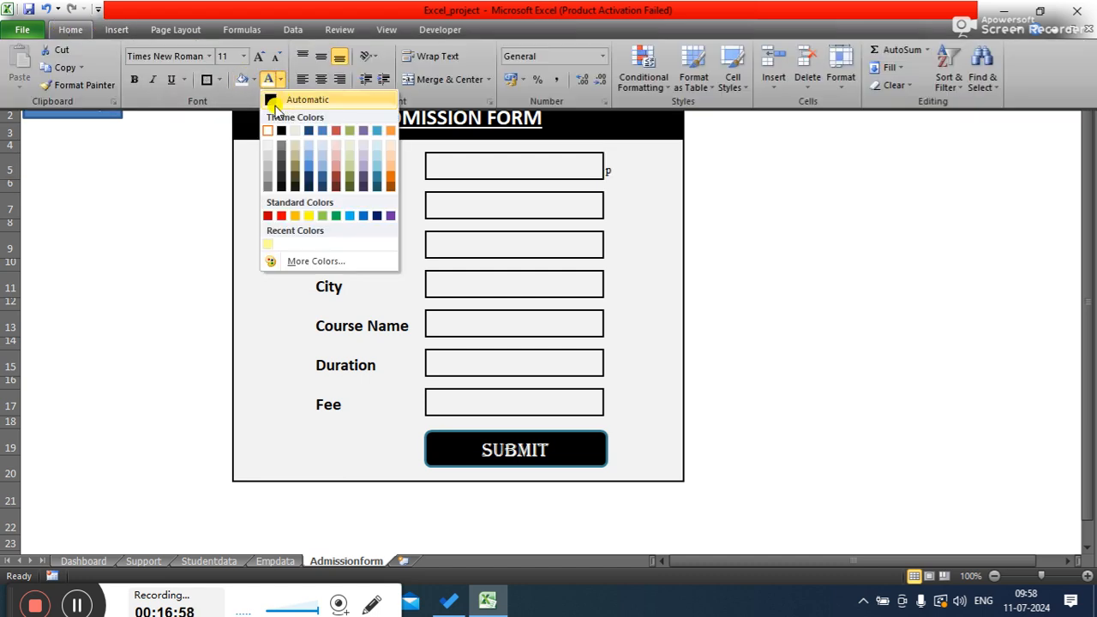
{"action": "left_click", "coordinate": [271, 99]}
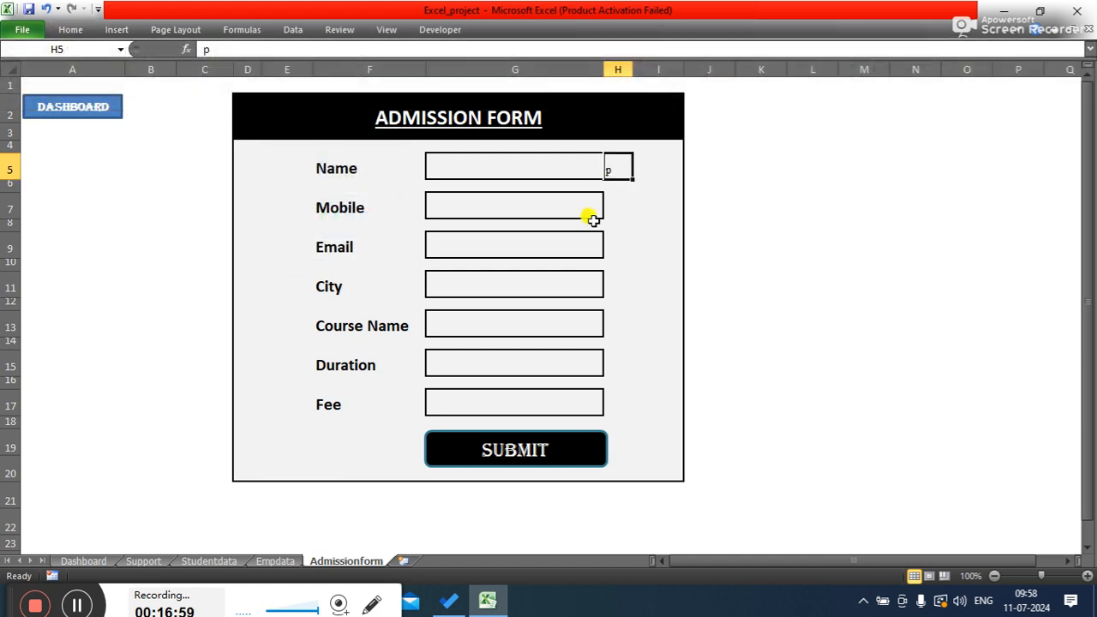
- Change cell H5's font to Wingdings
{"action": "left_click", "coordinate": [68, 29]}
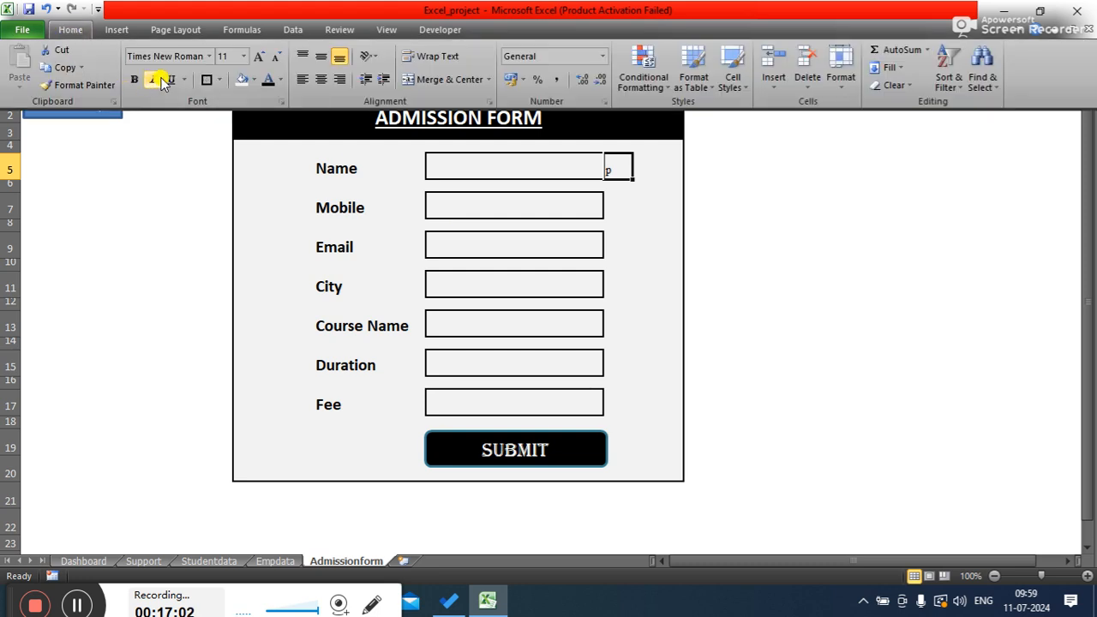
{"action": "left_click", "coordinate": [209, 56]}
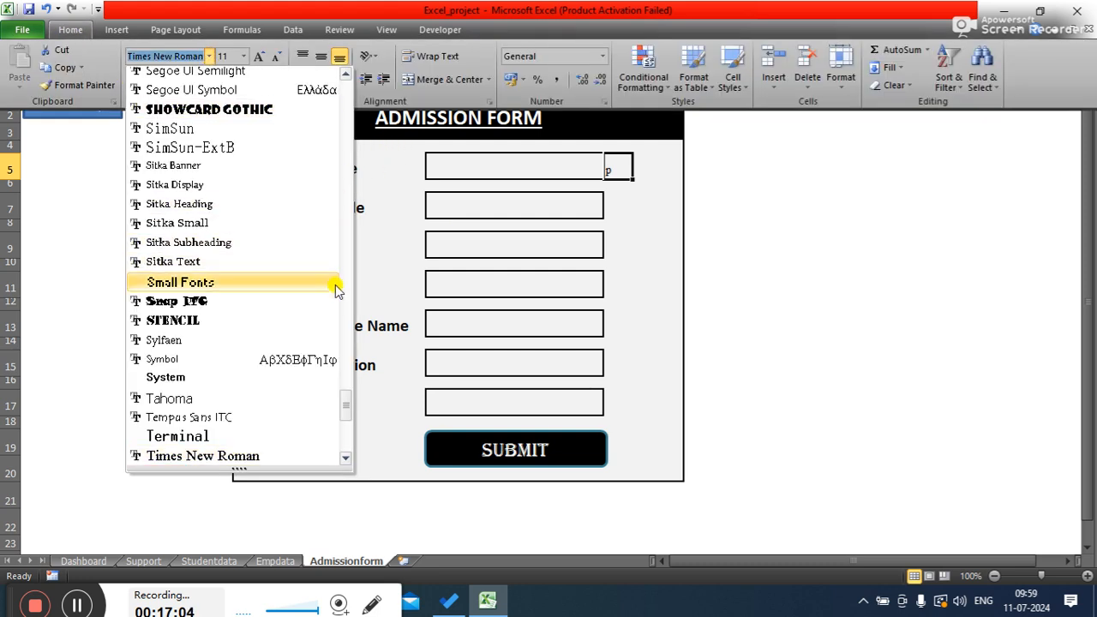
{"action": "left_click_drag", "start_coordinate": [349, 409], "coordinate": [345, 431]}
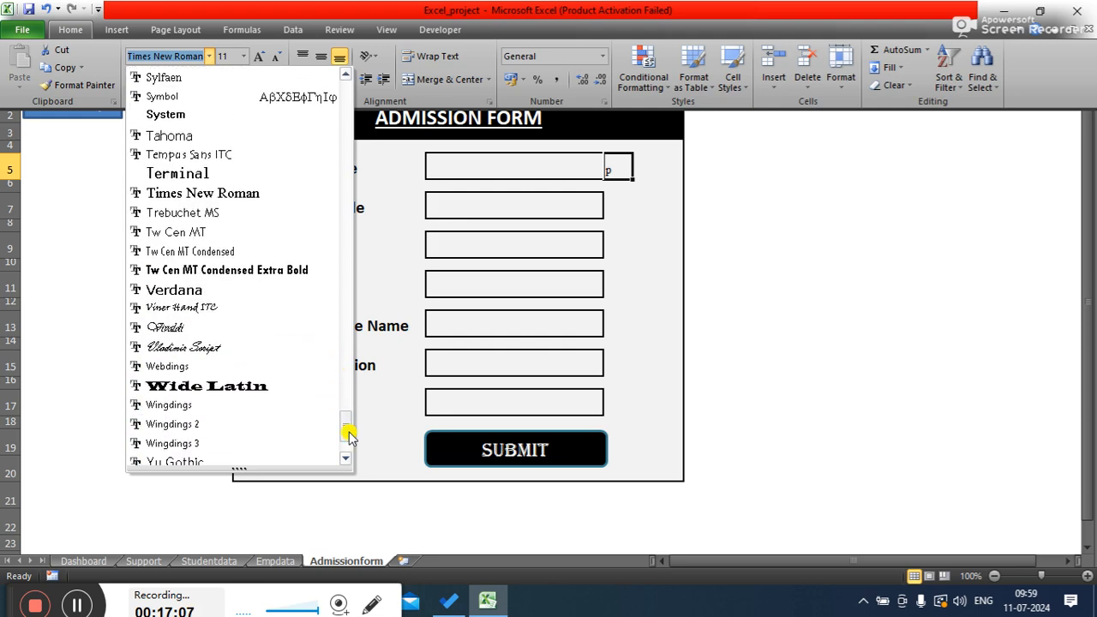
{"action": "left_click", "coordinate": [214, 405]}
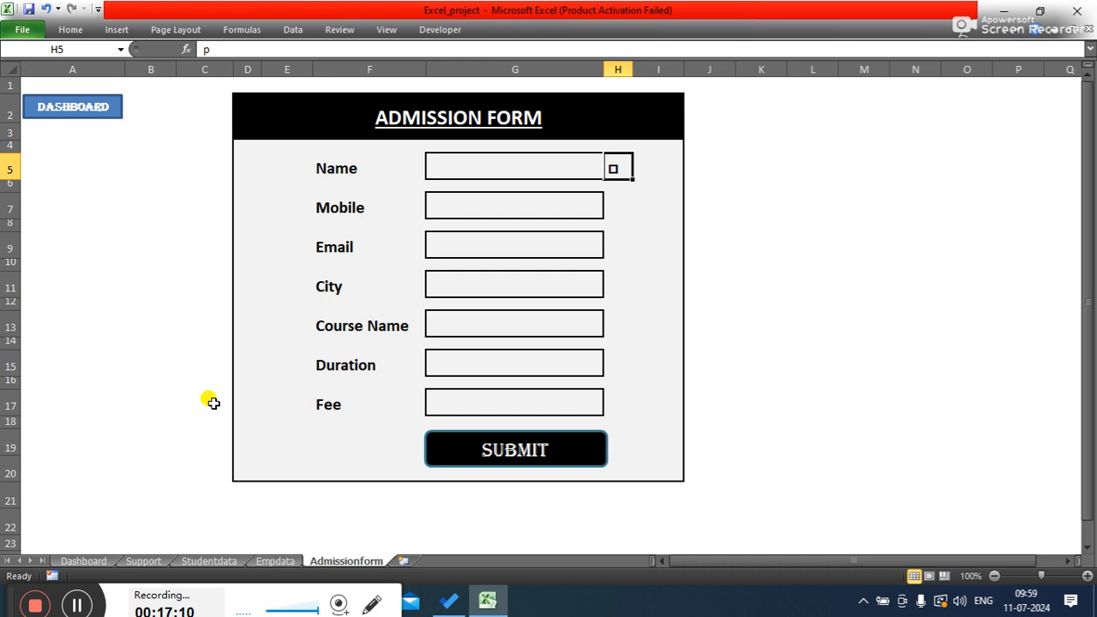
- Change cell H5's font to Webdings
{"action": "left_click", "coordinate": [72, 32]}
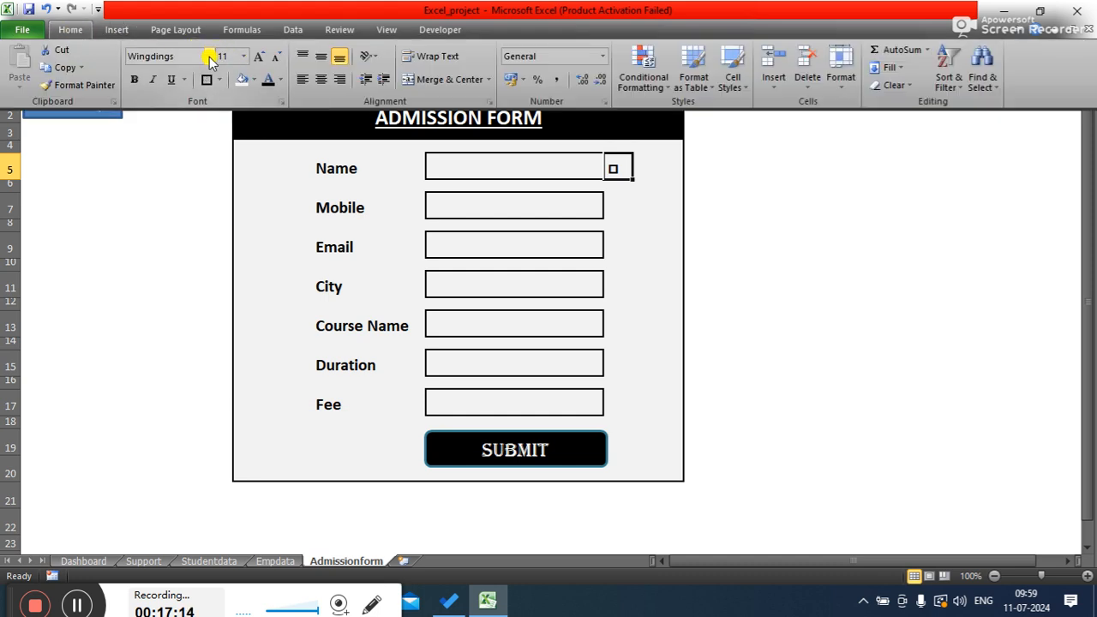
{"action": "left_click", "coordinate": [209, 56]}
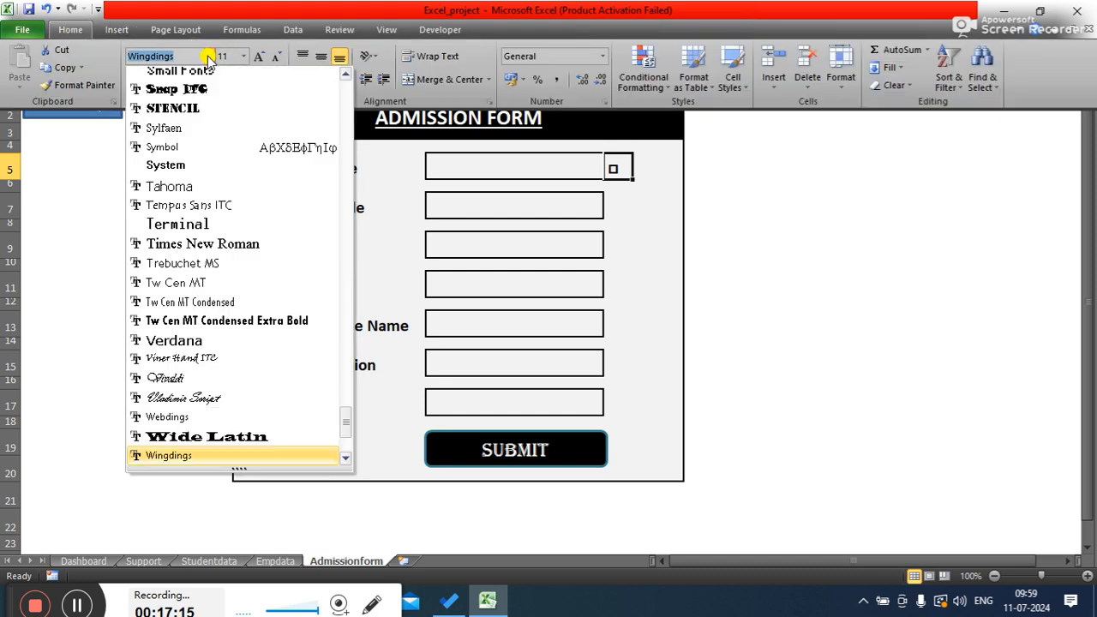
{"action": "left_click", "coordinate": [198, 418]}
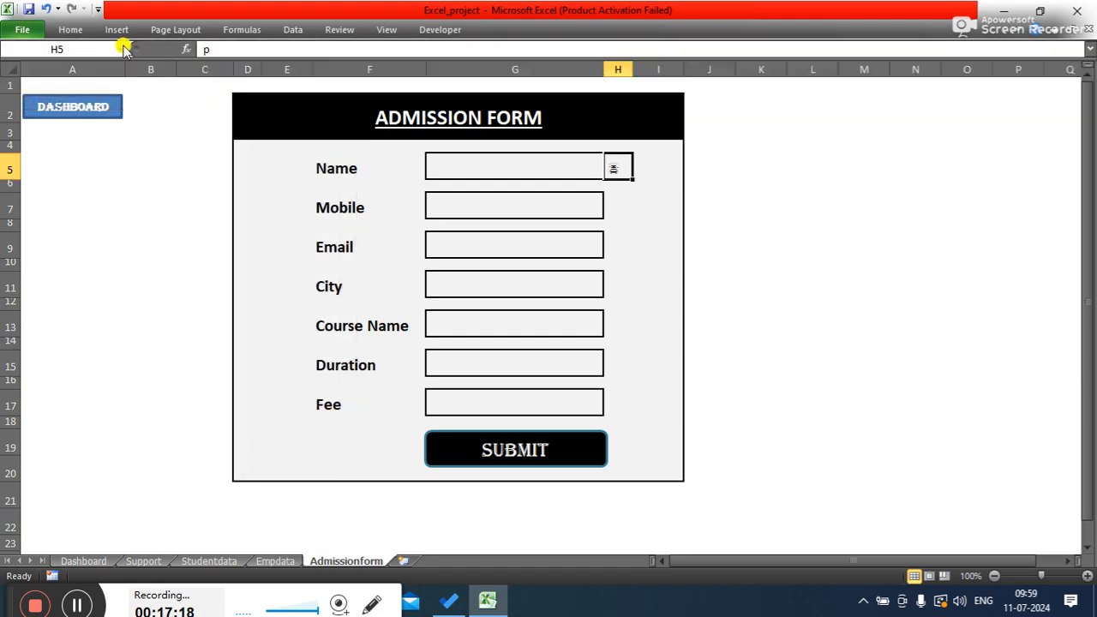
- Change cell H5's font to Wingdings
{"action": "left_click", "coordinate": [85, 30]}
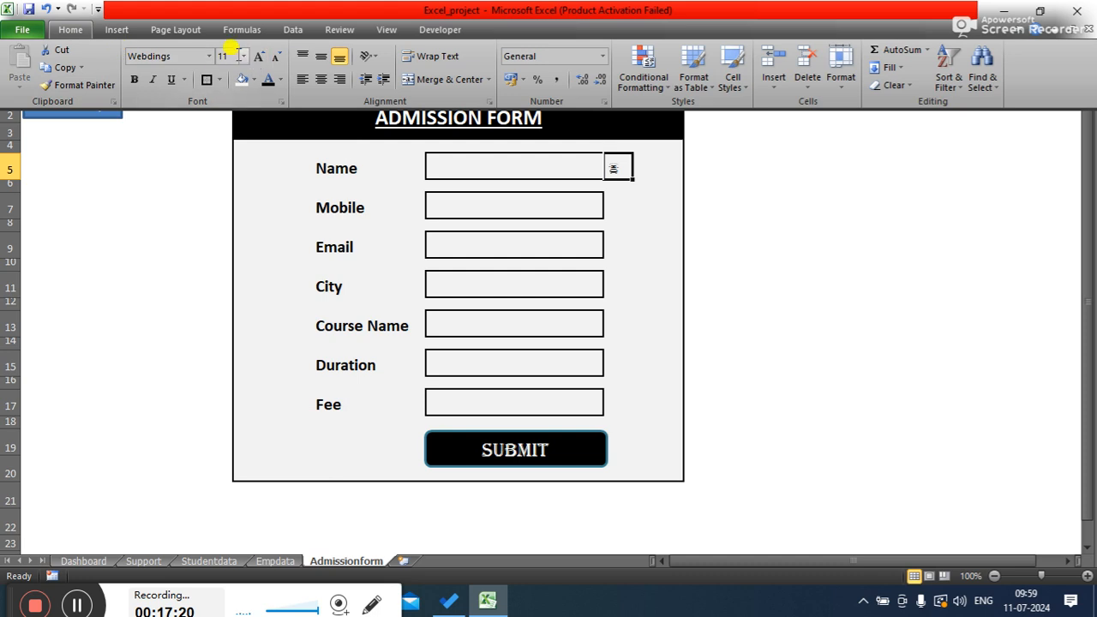
{"action": "left_click", "coordinate": [209, 56]}
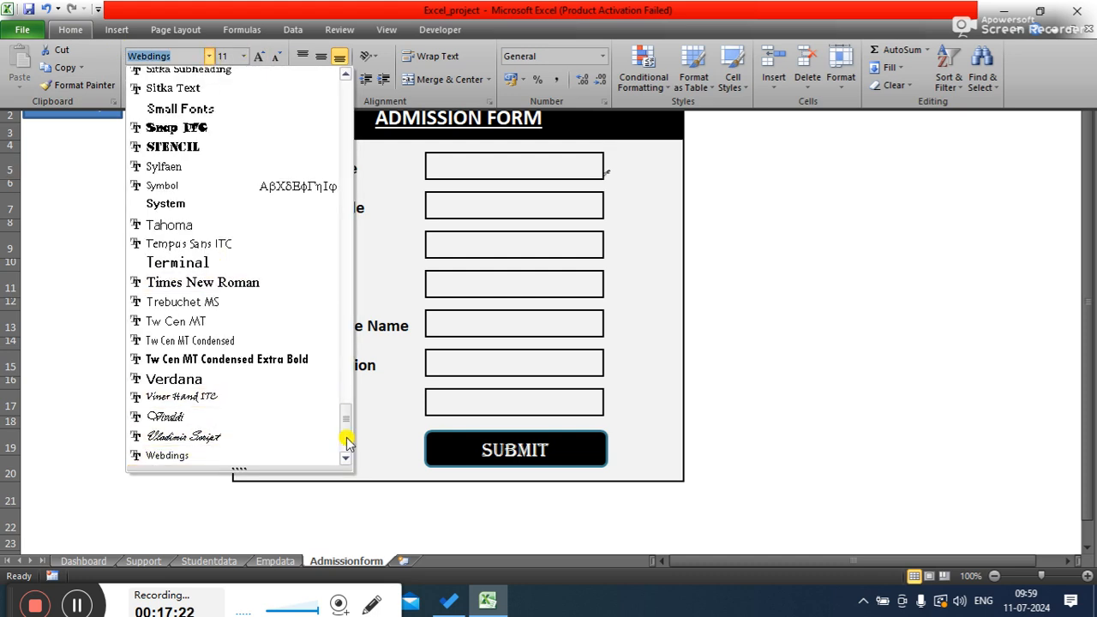
{"action": "scroll", "coordinate": [345, 428], "scroll_direction": "down", "scroll_amount": 4}
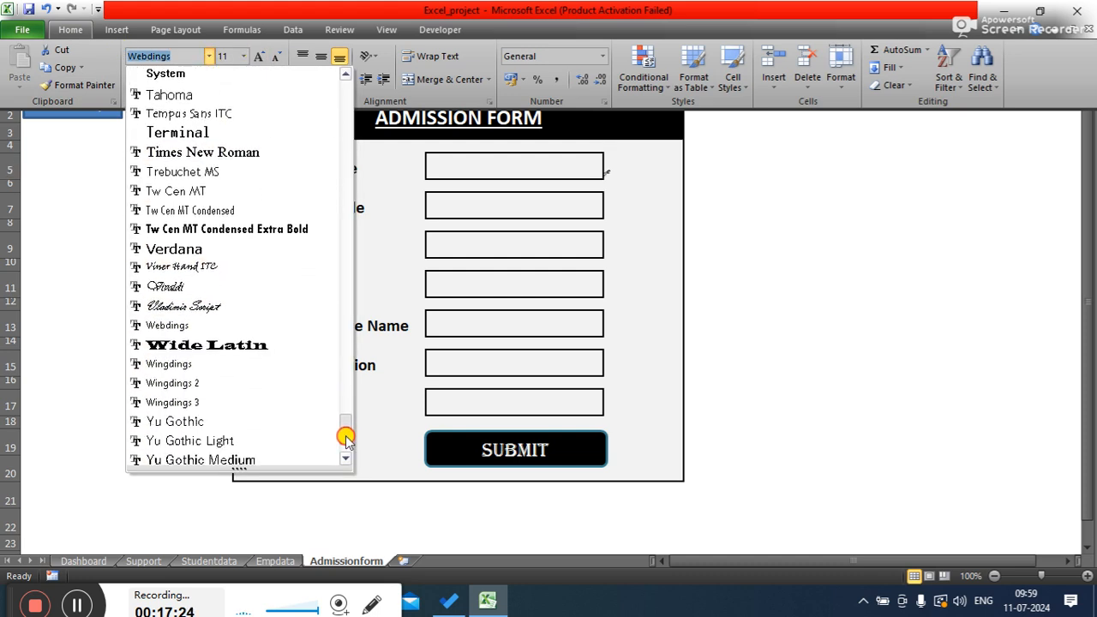
{"action": "left_click", "coordinate": [182, 367]}
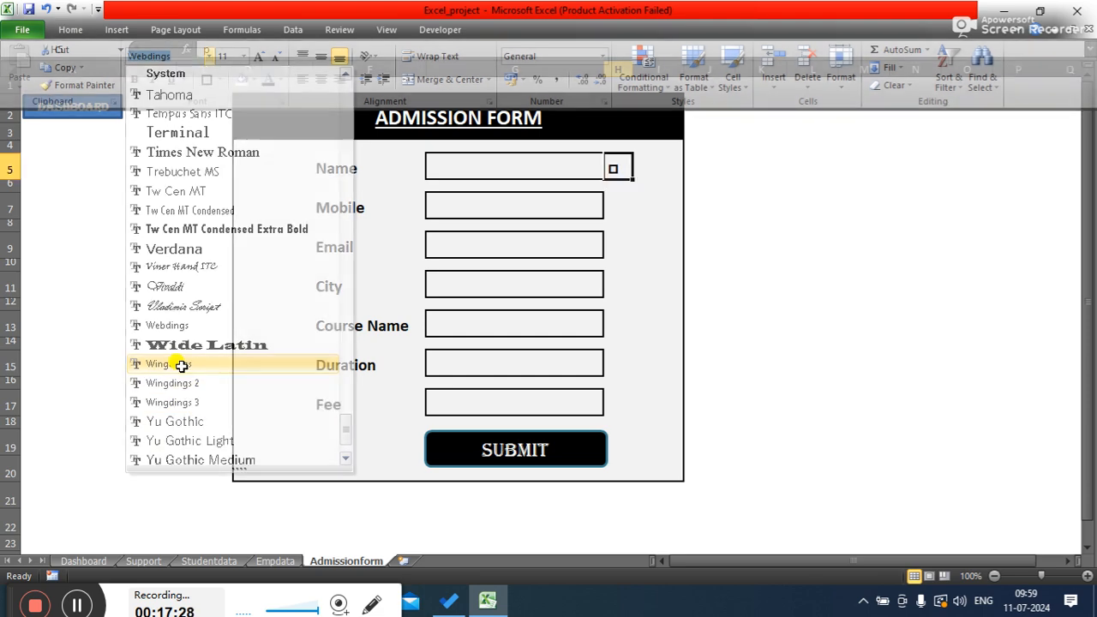
- Change cell H5's font to Wingdings 2
{"action": "left_click", "coordinate": [81, 30]}
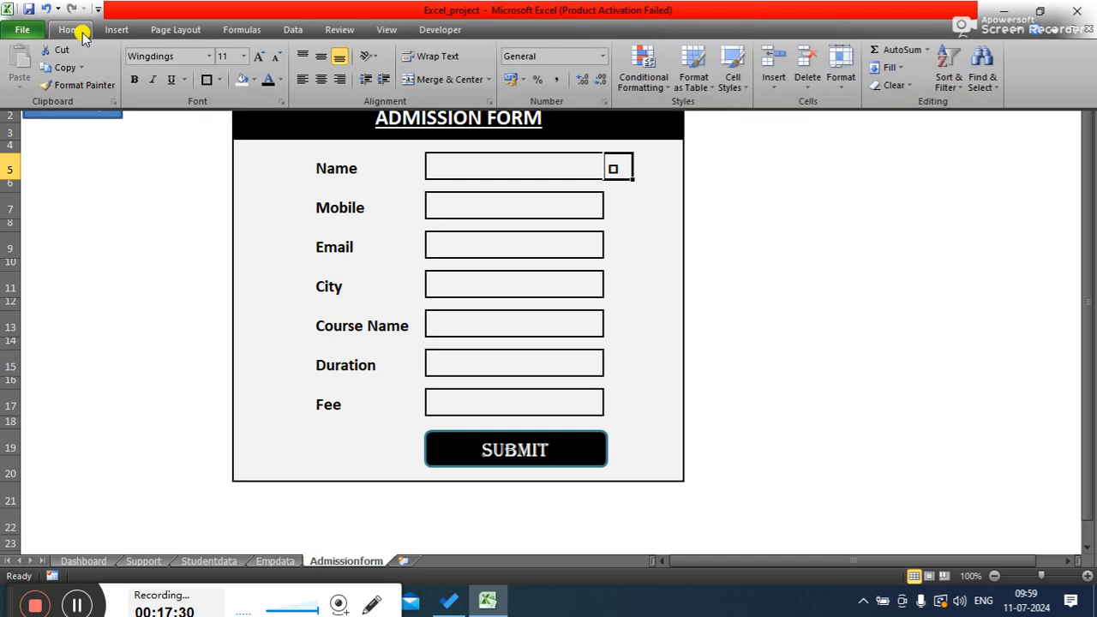
{"action": "left_click", "coordinate": [210, 57]}
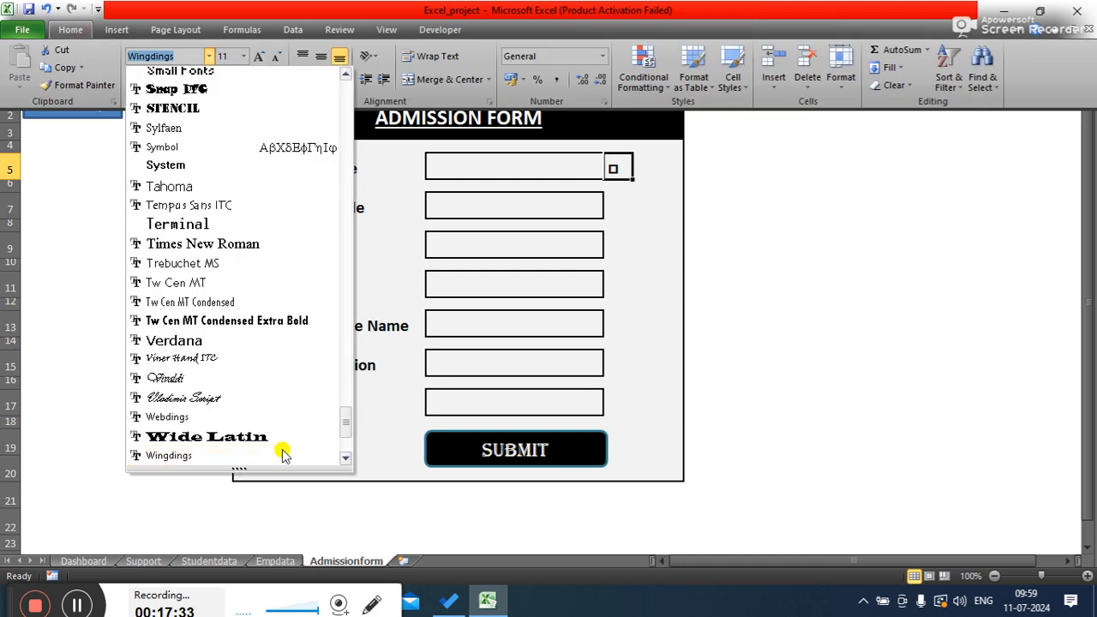
{"action": "left_click_drag", "start_coordinate": [343, 428], "coordinate": [342, 454]}
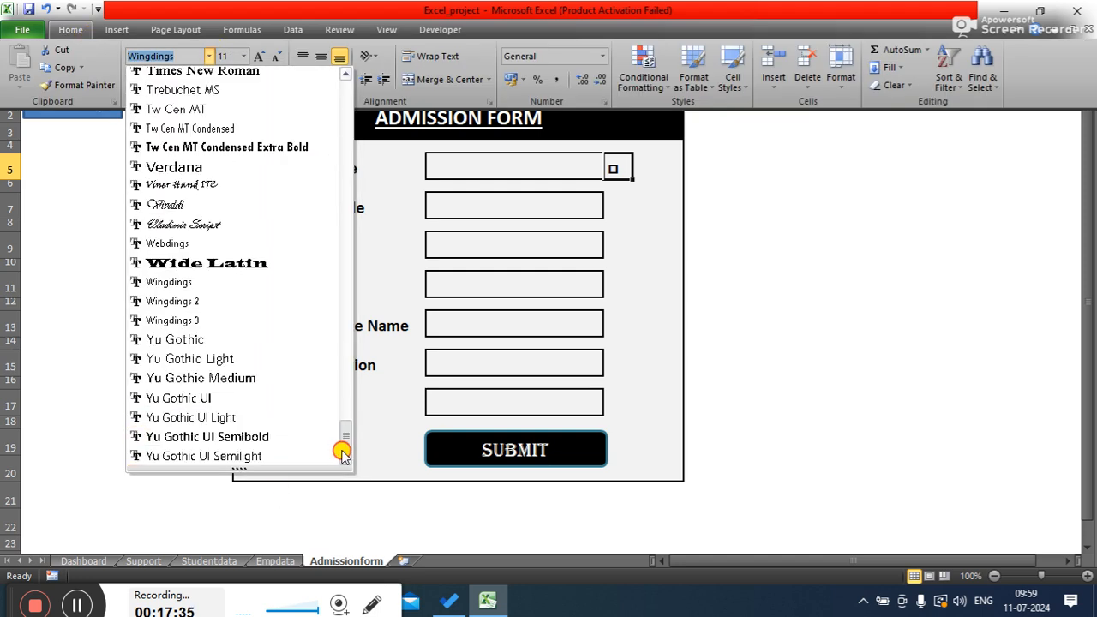
{"action": "left_click", "coordinate": [165, 301]}
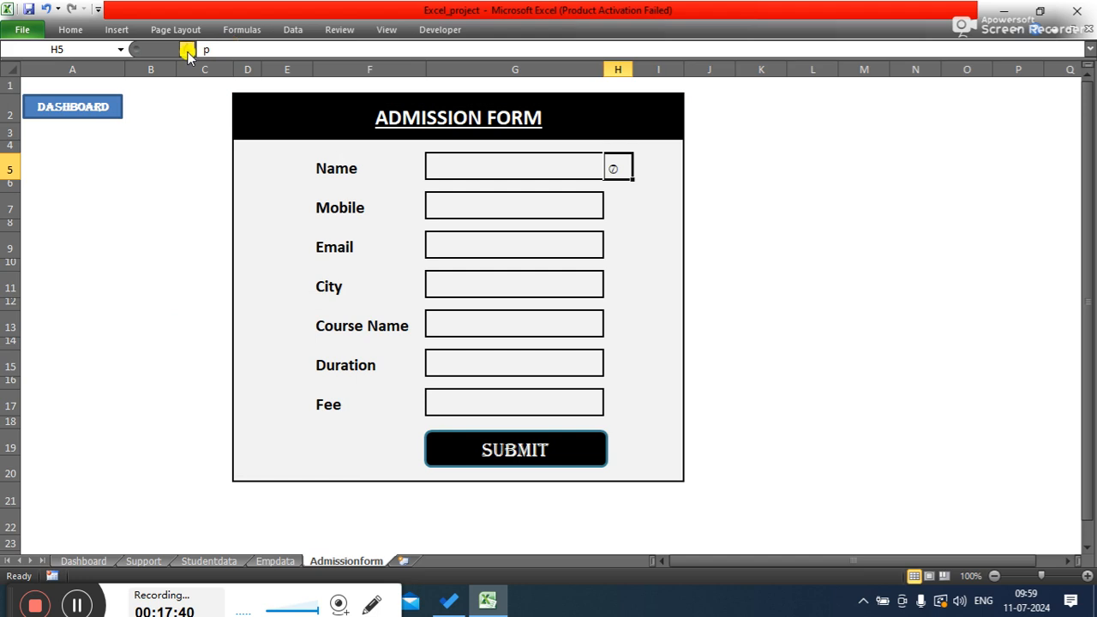
- Insert the Webdings check mark symbol, character code 97, into cell H5 with the Symbol dialog
{"action": "left_click", "coordinate": [119, 30]}
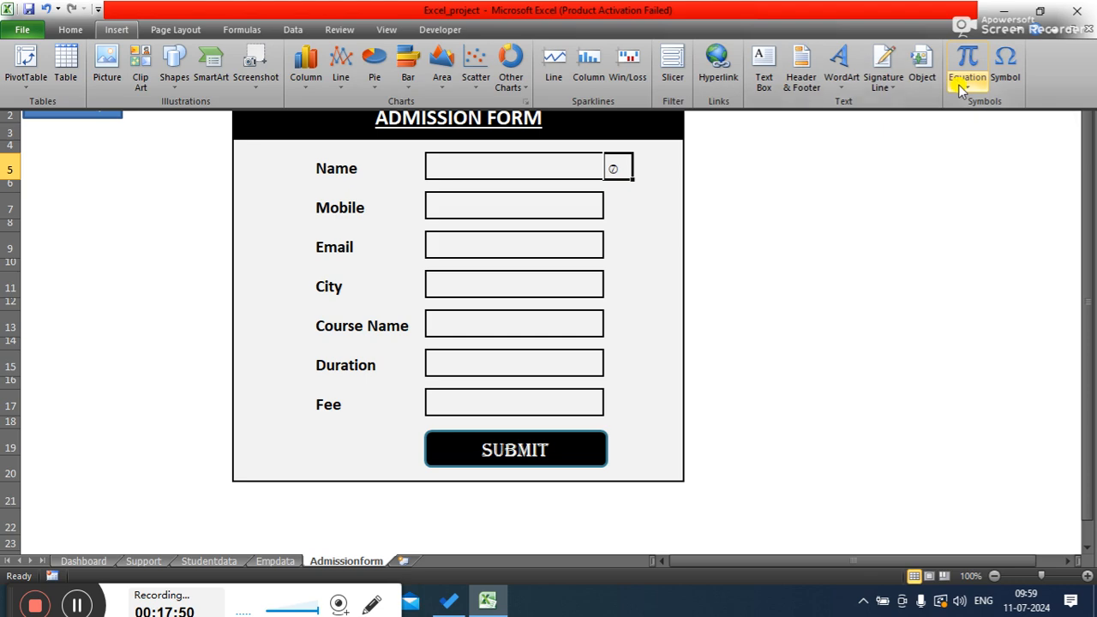
{"action": "left_click", "coordinate": [1004, 66]}
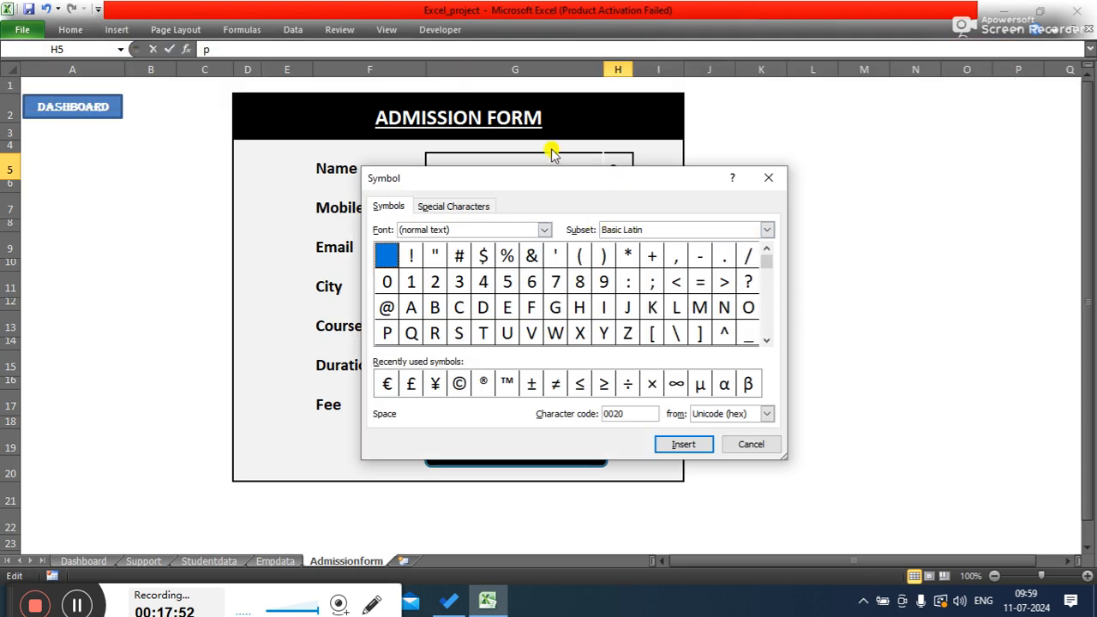
{"action": "left_click_drag", "start_coordinate": [531, 179], "coordinate": [443, 246]}
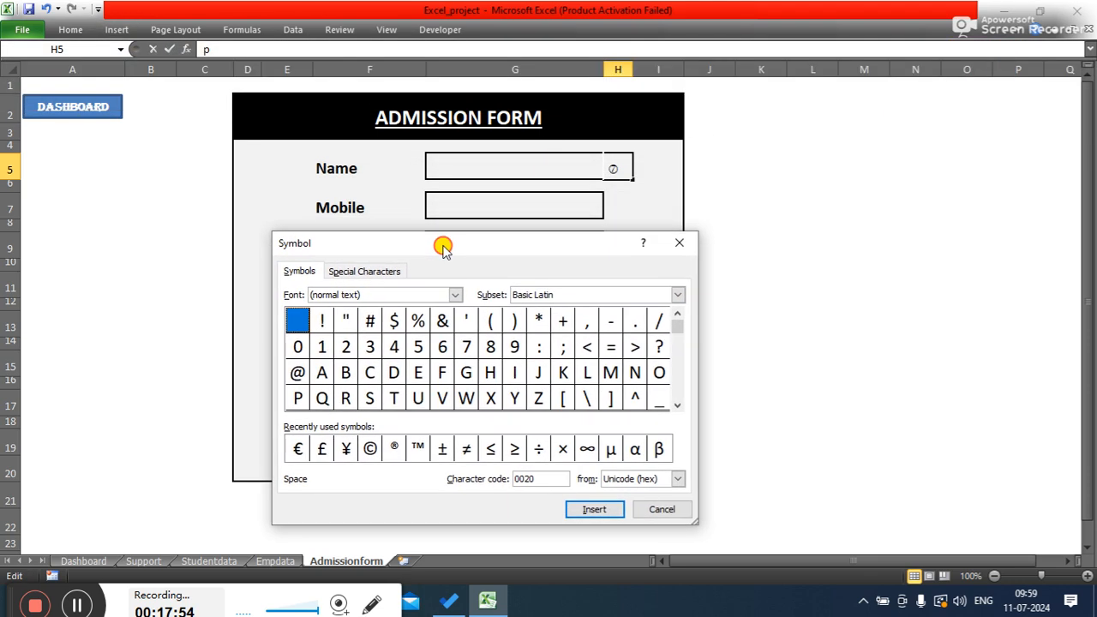
{"action": "left_click", "coordinate": [454, 295]}
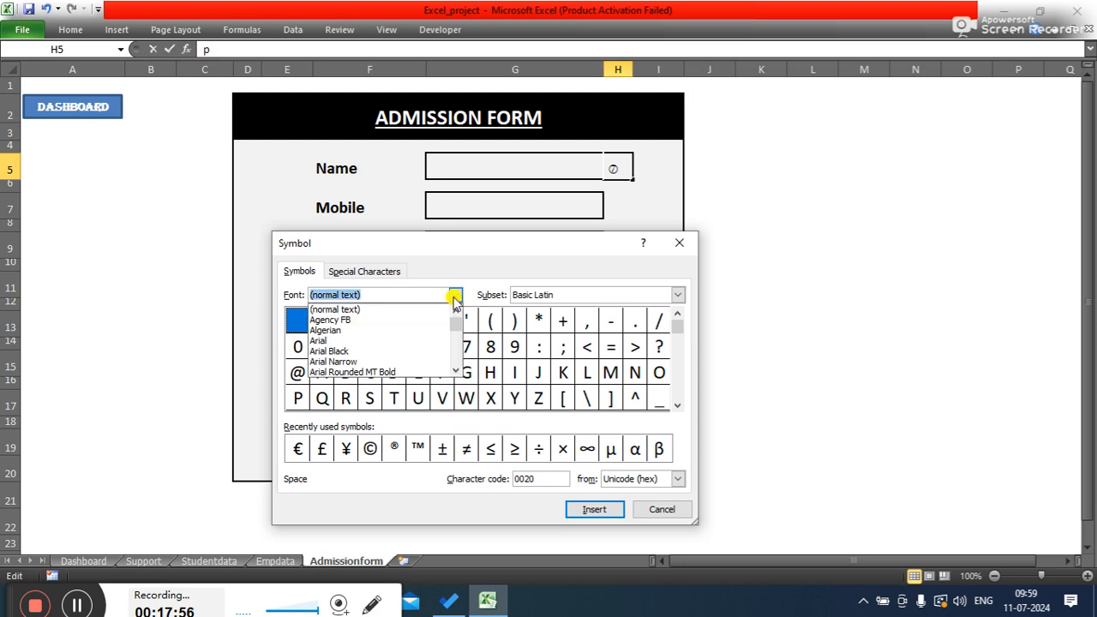
{"action": "left_click_drag", "start_coordinate": [455, 320], "coordinate": [459, 377]}
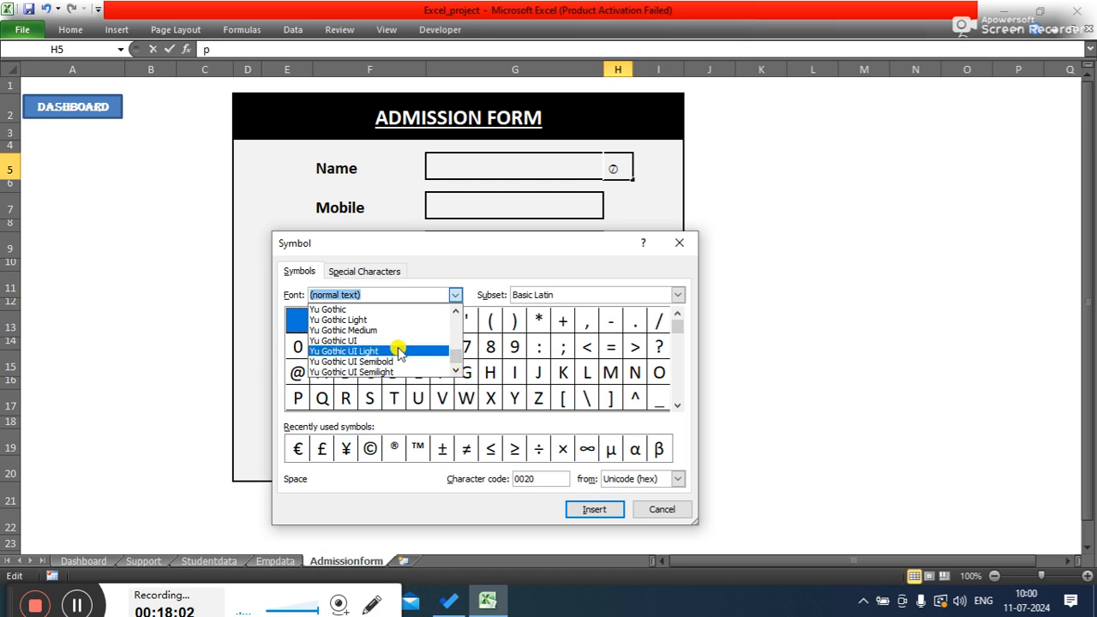
{"action": "type", "text": "w"}
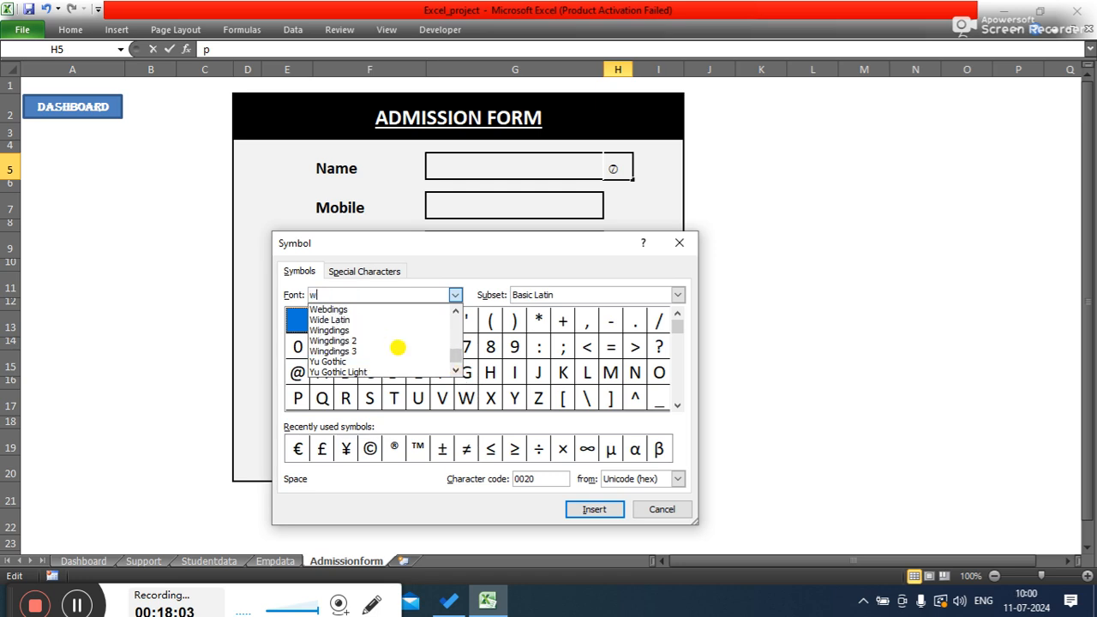
{"action": "left_click", "coordinate": [335, 309]}
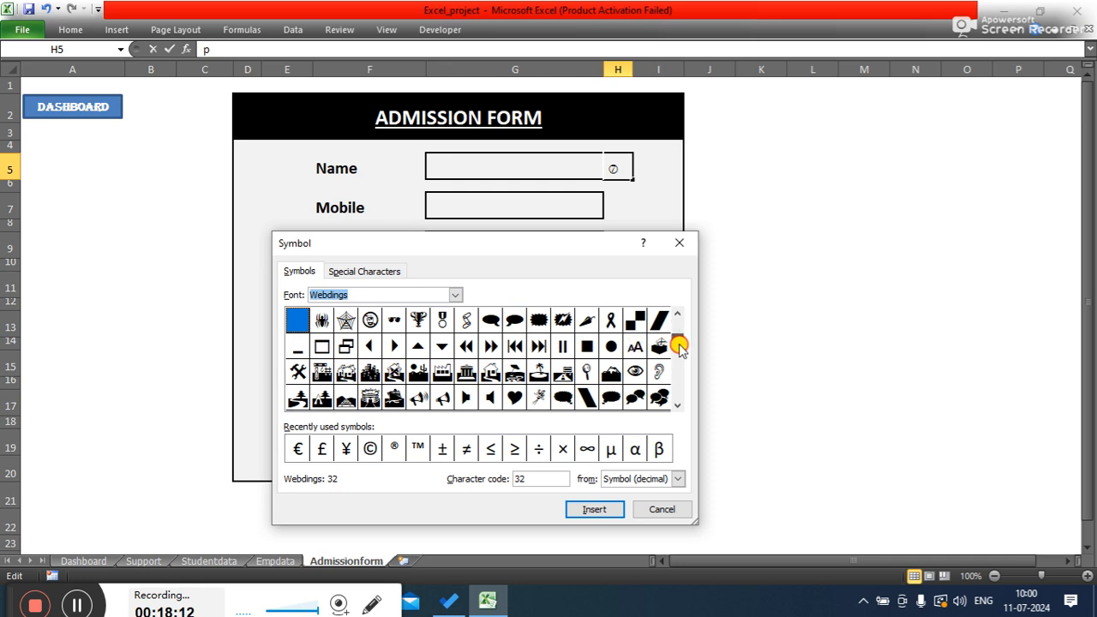
{"action": "left_click_drag", "start_coordinate": [677, 358], "coordinate": [682, 410]}
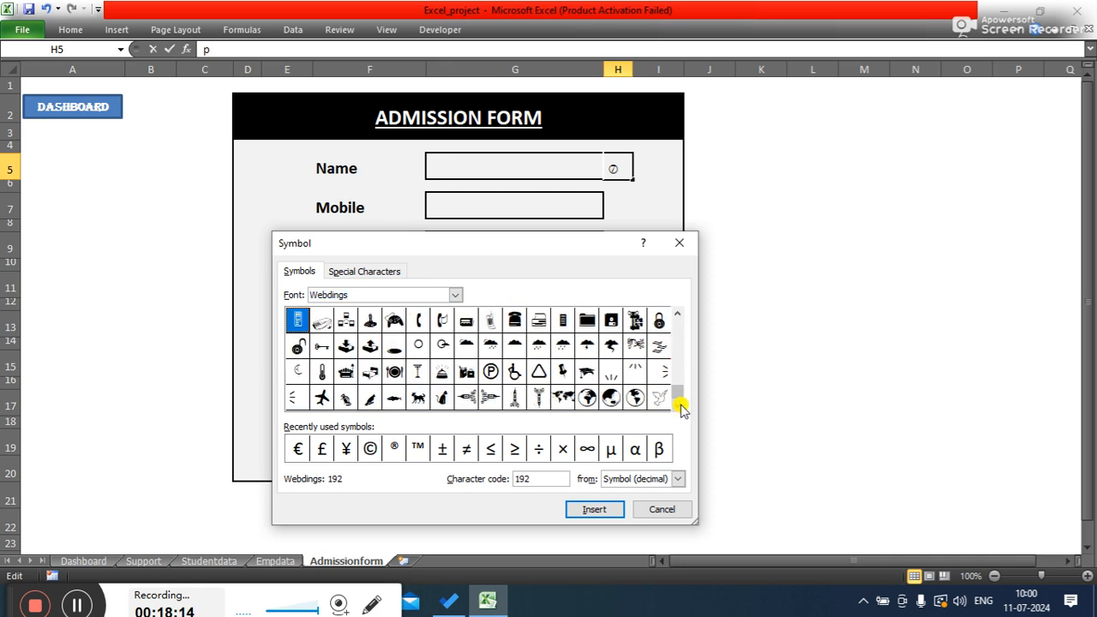
{"action": "left_click_drag", "start_coordinate": [678, 391], "coordinate": [673, 310]}
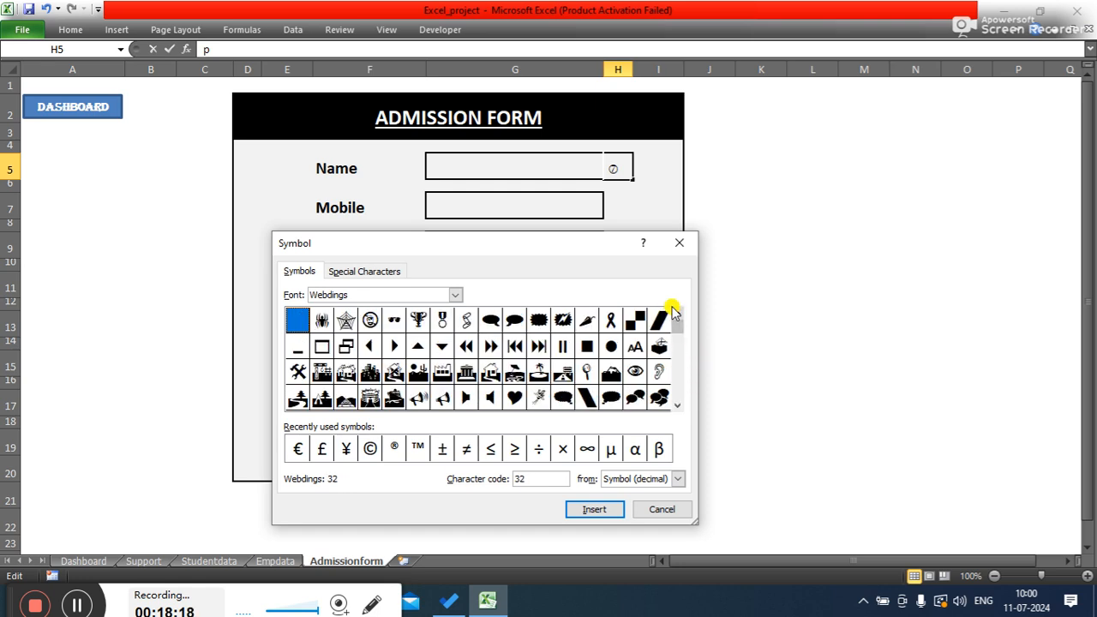
{"action": "scroll", "coordinate": [675, 405], "scroll_direction": "down", "scroll_amount": 5}
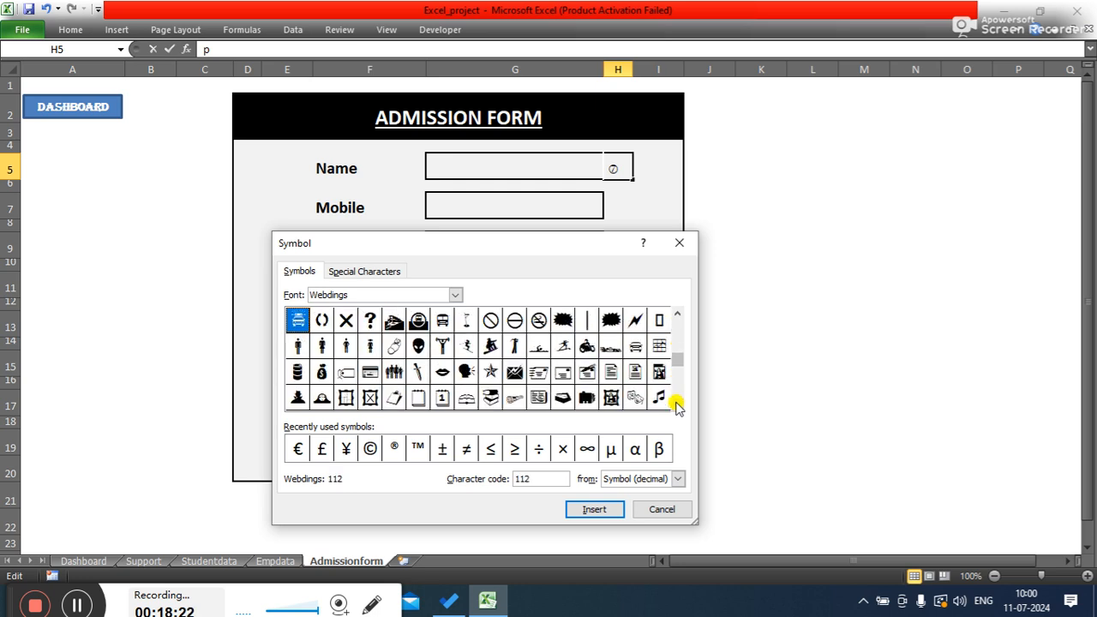
{"action": "left_click", "coordinate": [676, 313]}
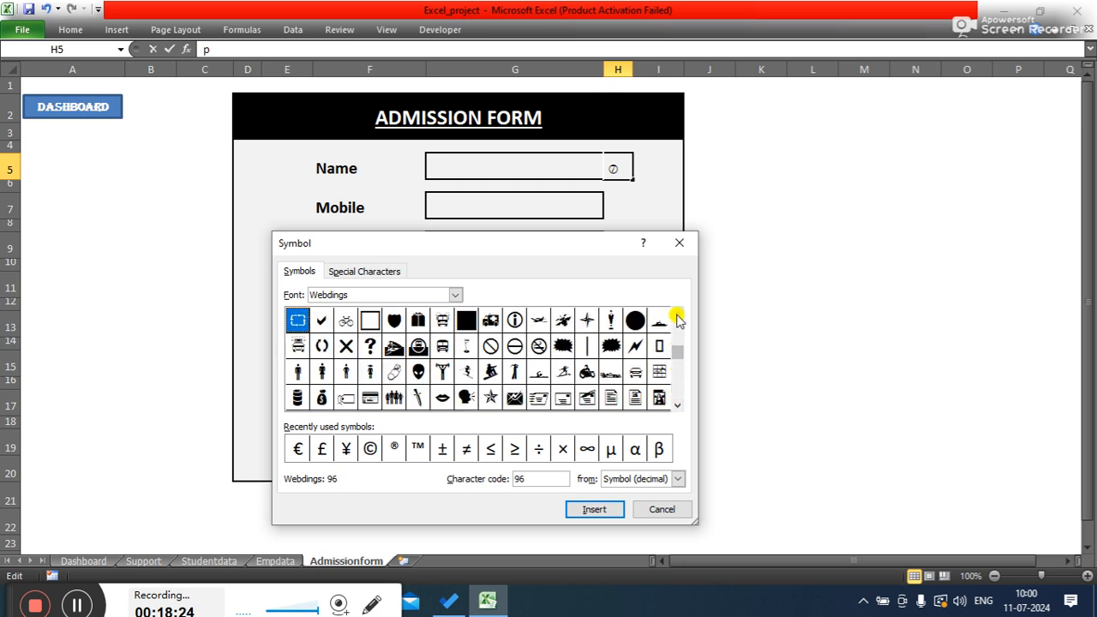
{"action": "left_click", "coordinate": [321, 320]}
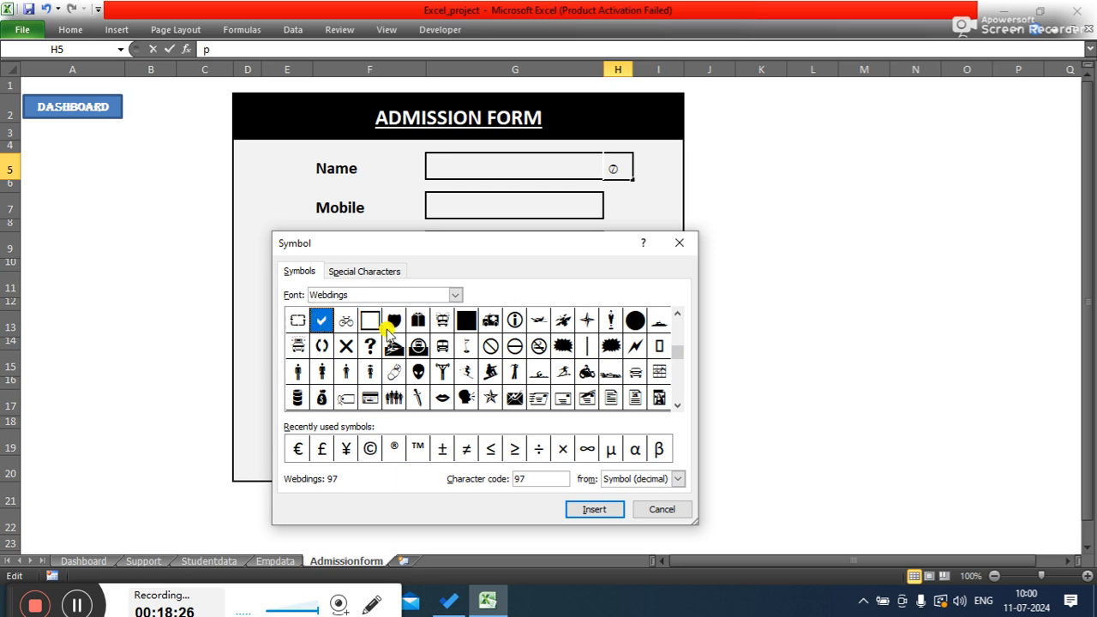
{"action": "left_click", "coordinate": [592, 510]}
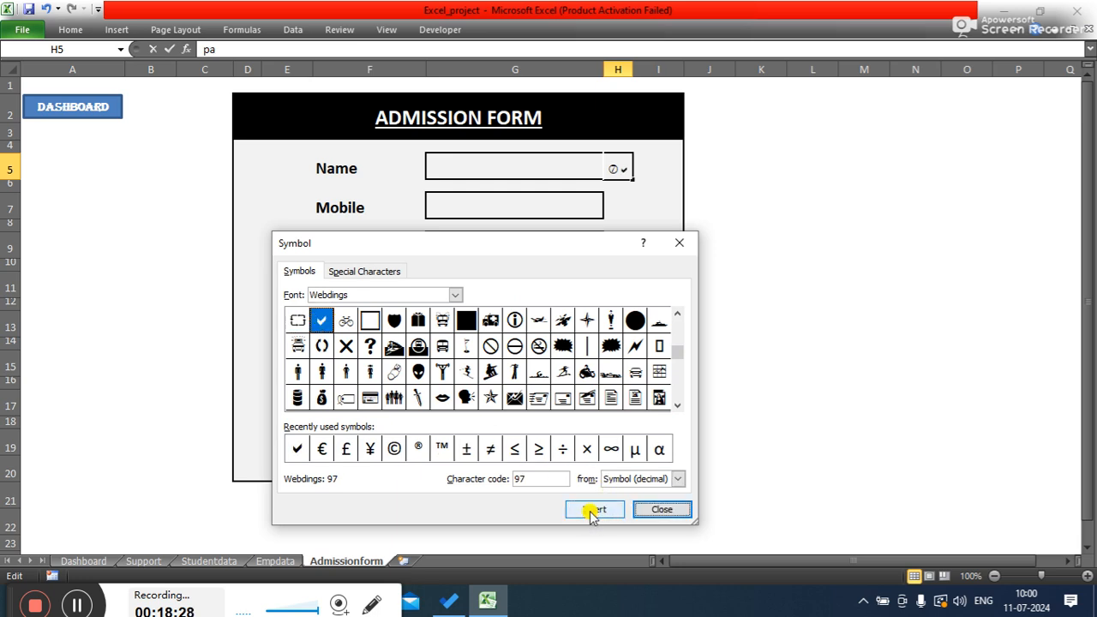
{"action": "left_click", "coordinate": [660, 509]}
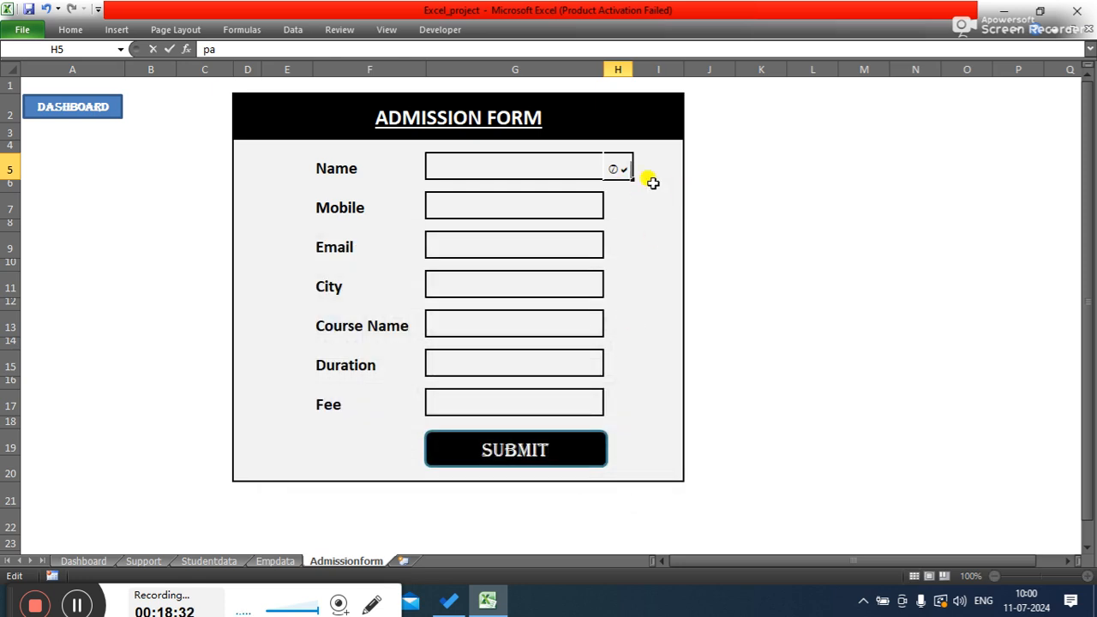
- Edit cell H5's contents so only the check mark character a remains
{"action": "key", "text": "BackSpace"}
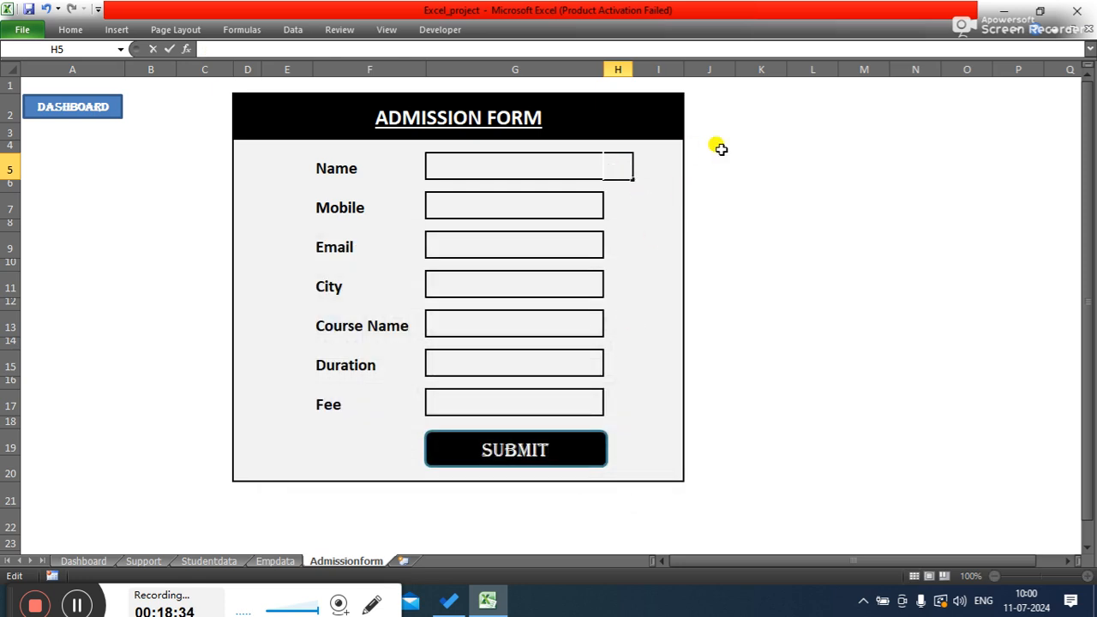
{"action": "key", "text": "BackSpace"}
{"action": "type", "text": "p"}
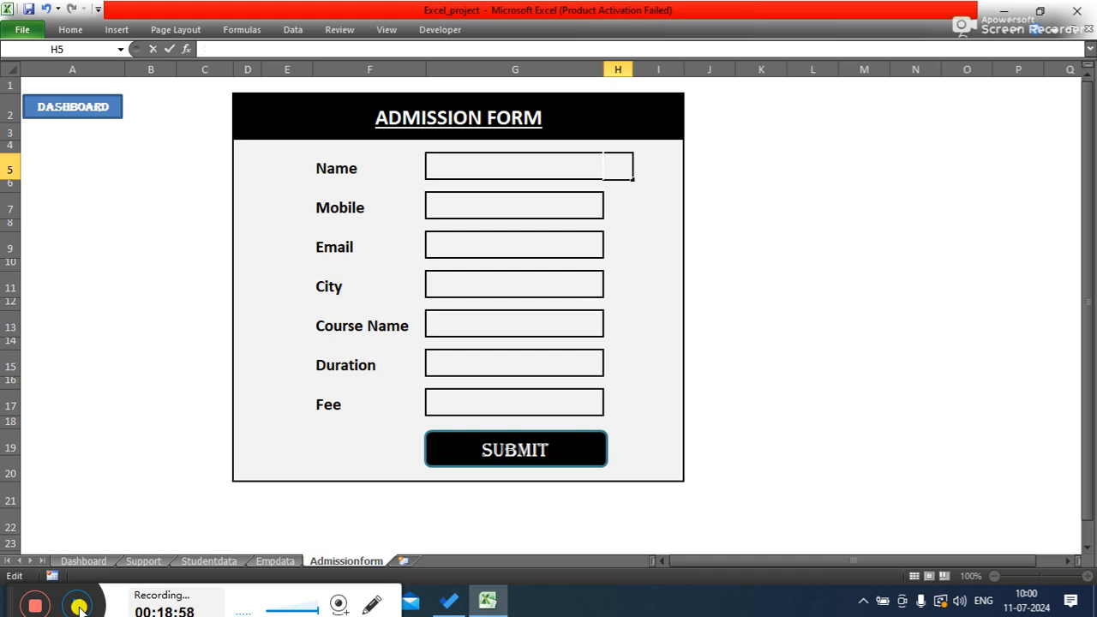
{"action": "type", "text": "p"}
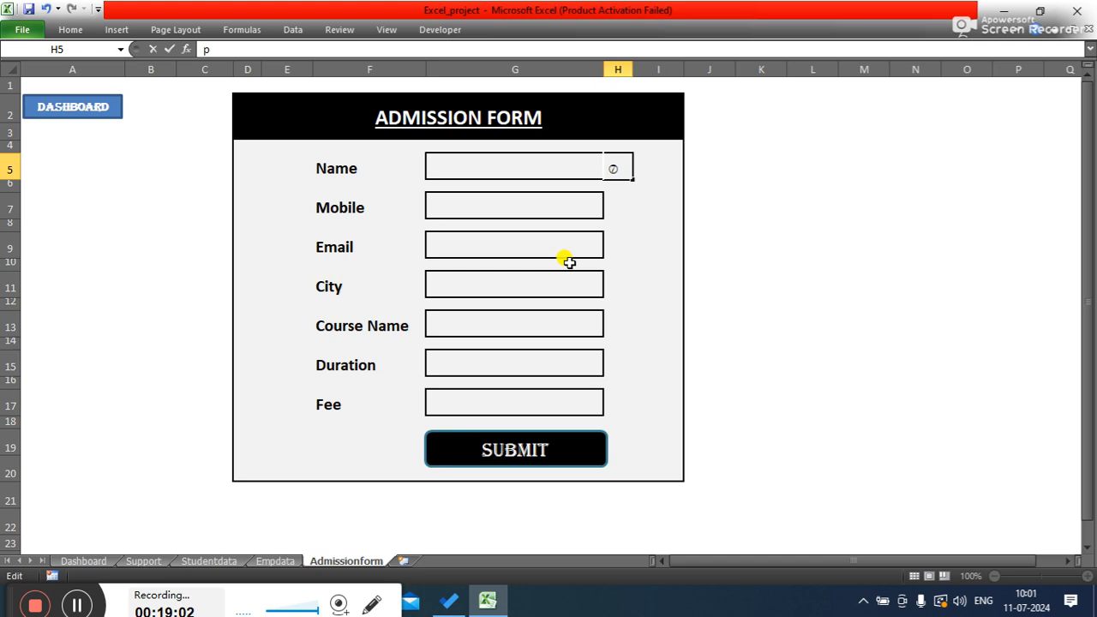
{"action": "key", "text": "BackSpace"}
{"action": "left_click_drag", "start_coordinate": [615, 168], "coordinate": [585, 162]}
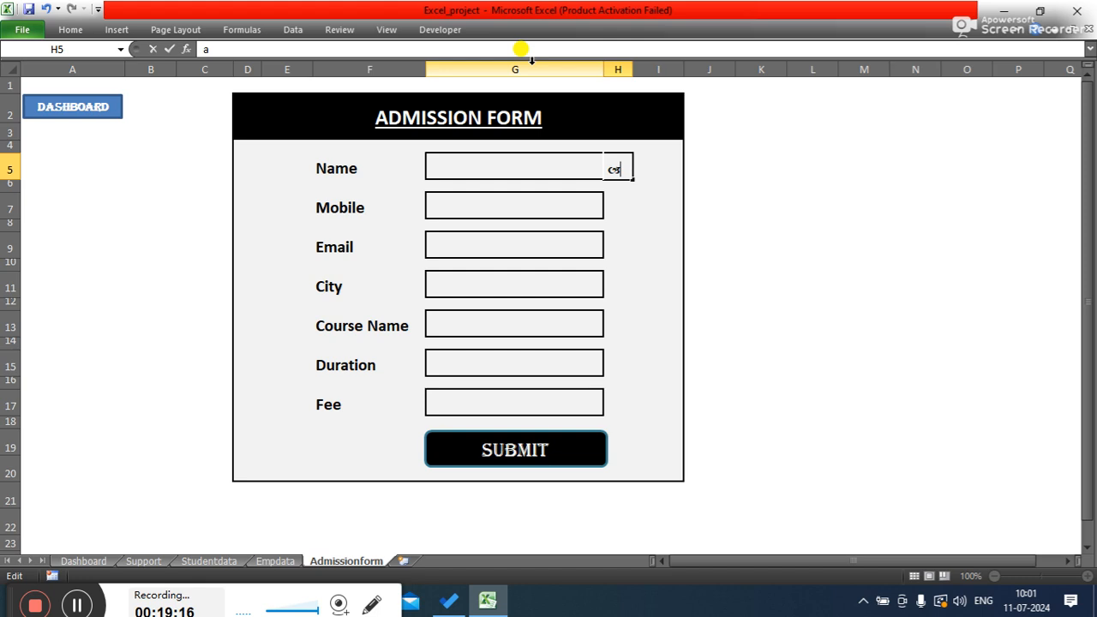
- Apply the Webdings font to the character in cell H5 and confirm the entry
{"action": "left_click", "coordinate": [72, 29]}
{"action": "left_click", "coordinate": [208, 56]}
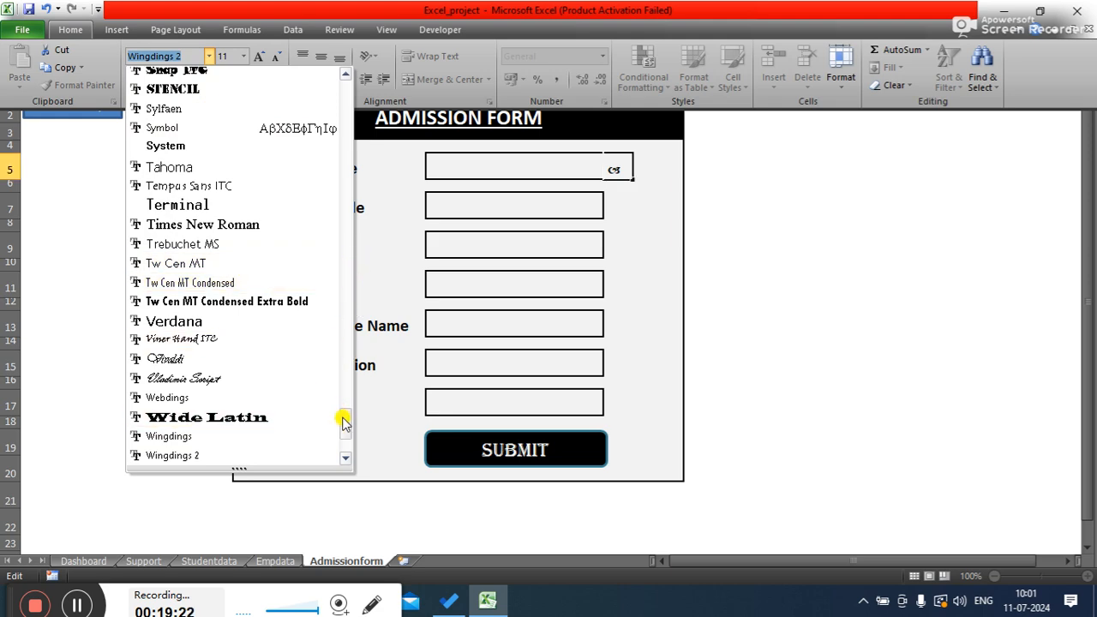
{"action": "left_click_drag", "start_coordinate": [343, 416], "coordinate": [343, 430]}
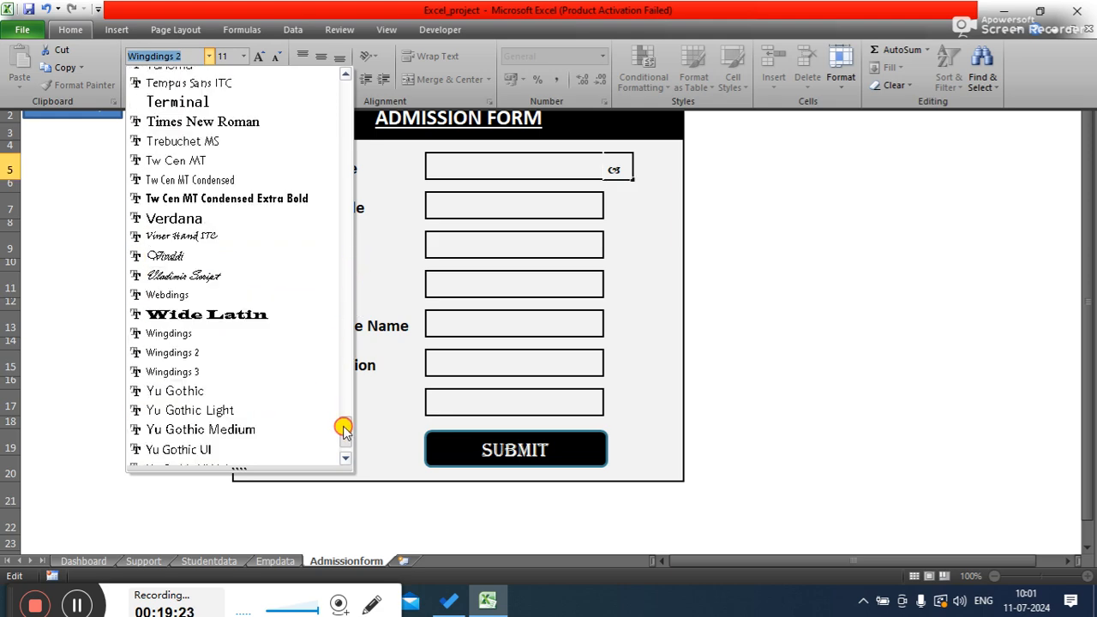
{"action": "left_click", "coordinate": [180, 296]}
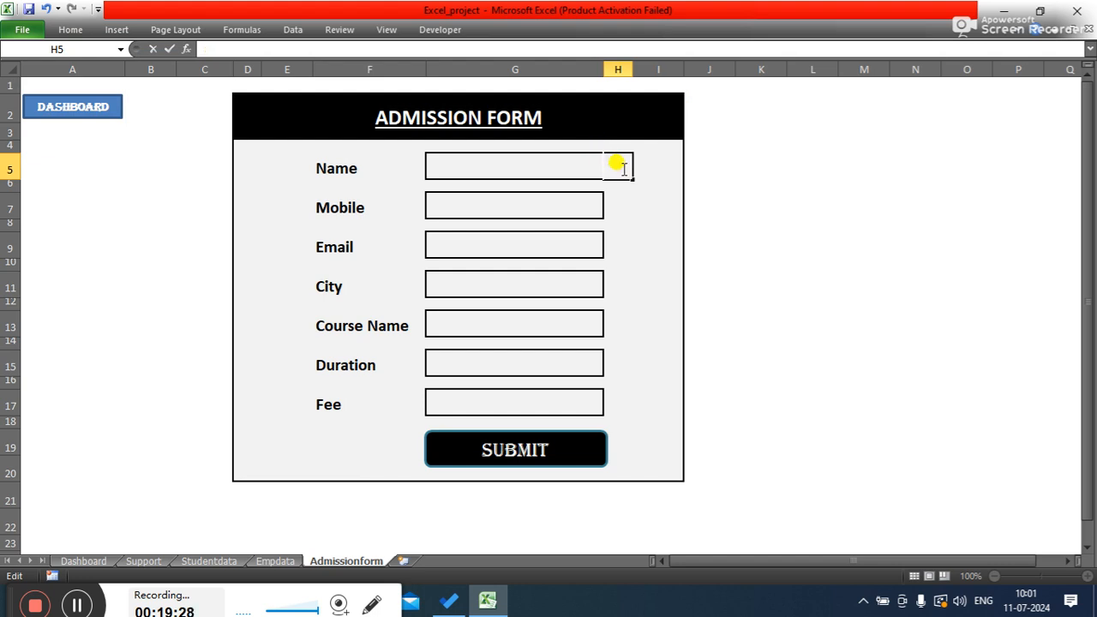
{"action": "key", "text": "BackSpace"}
{"action": "left_click", "coordinate": [70, 31]}
{"action": "left_click", "coordinate": [209, 56]}
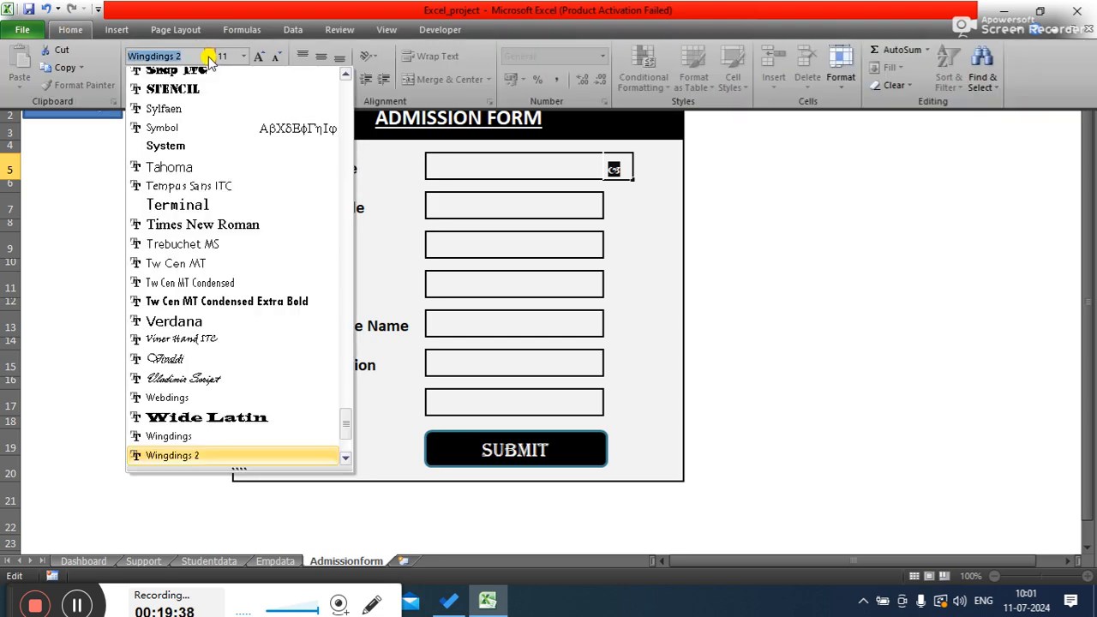
{"action": "left_click", "coordinate": [184, 398]}
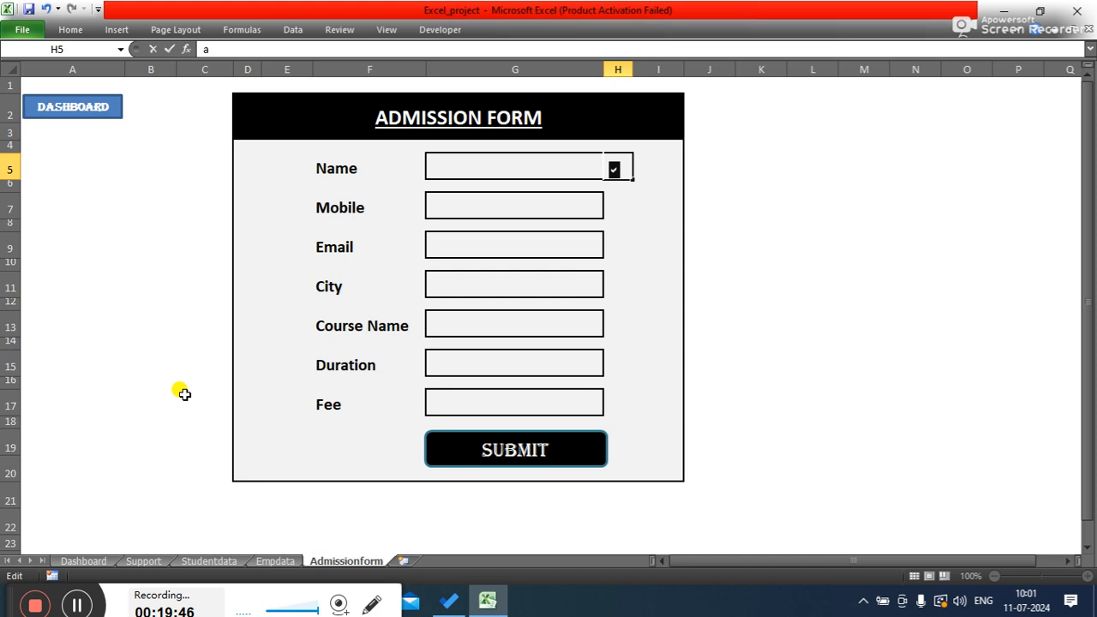
{"action": "left_click", "coordinate": [746, 286]}
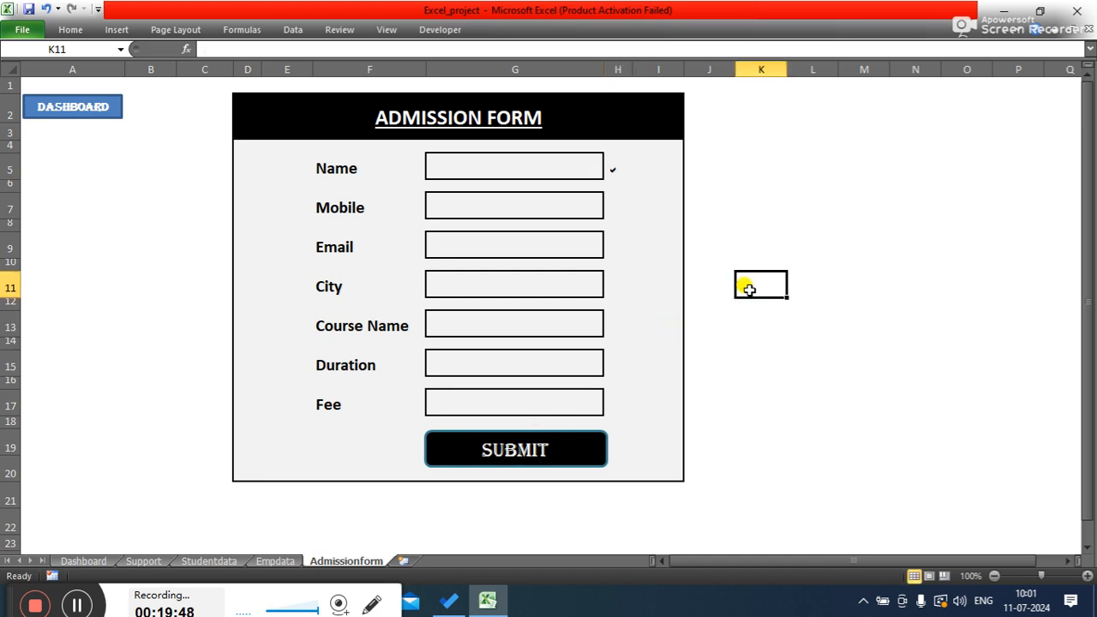
- Enter the letter a into cells H7, H11, H13, H15 and H17 beside the Mobile, City, Course Name, Duration and Fee fields
{"action": "left_click", "coordinate": [612, 165]}
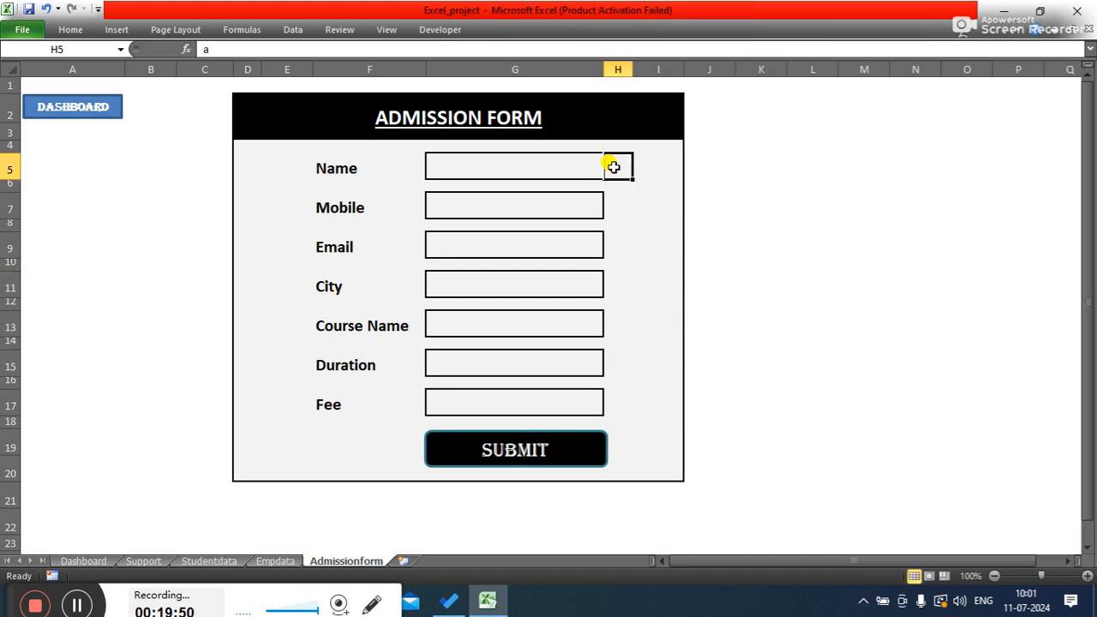
{"action": "left_click", "coordinate": [618, 203]}
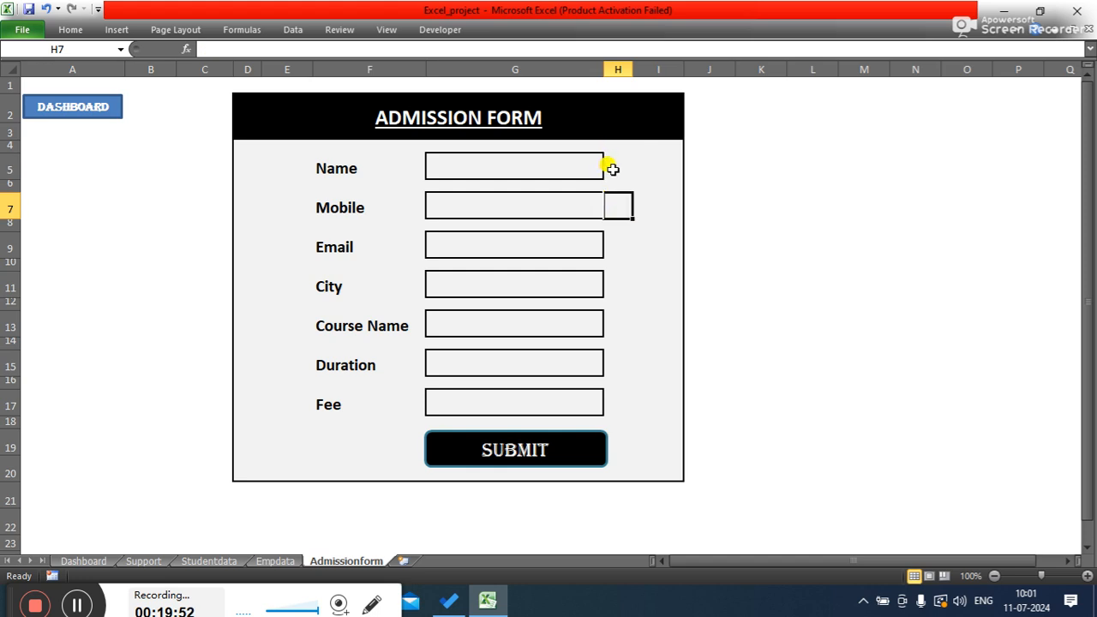
{"action": "type", "text": "a"}
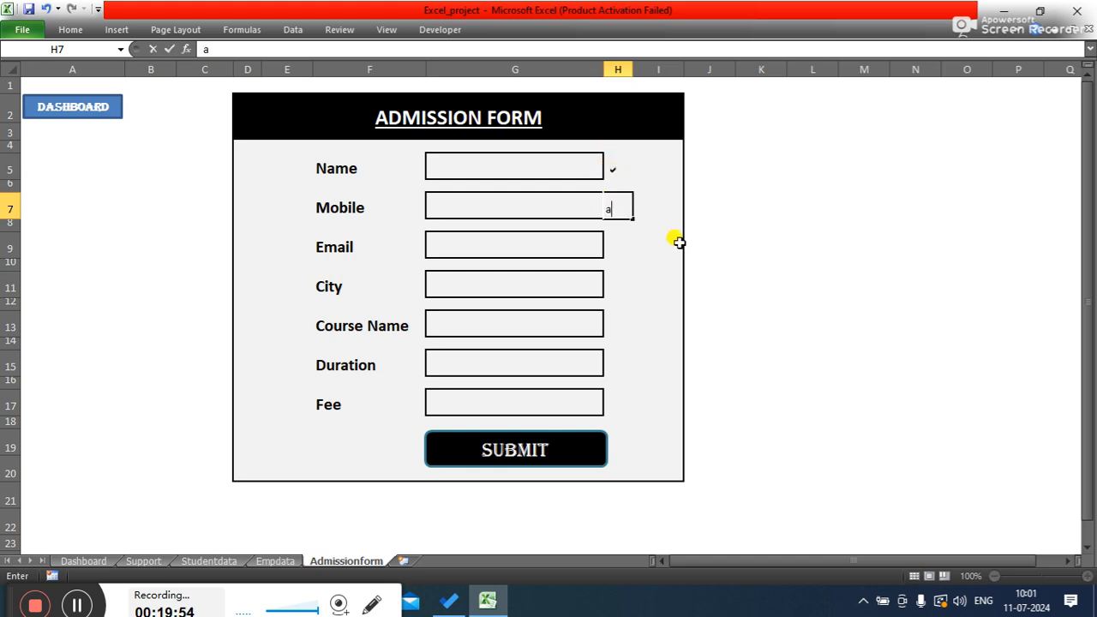
{"action": "key", "text": "Return"}
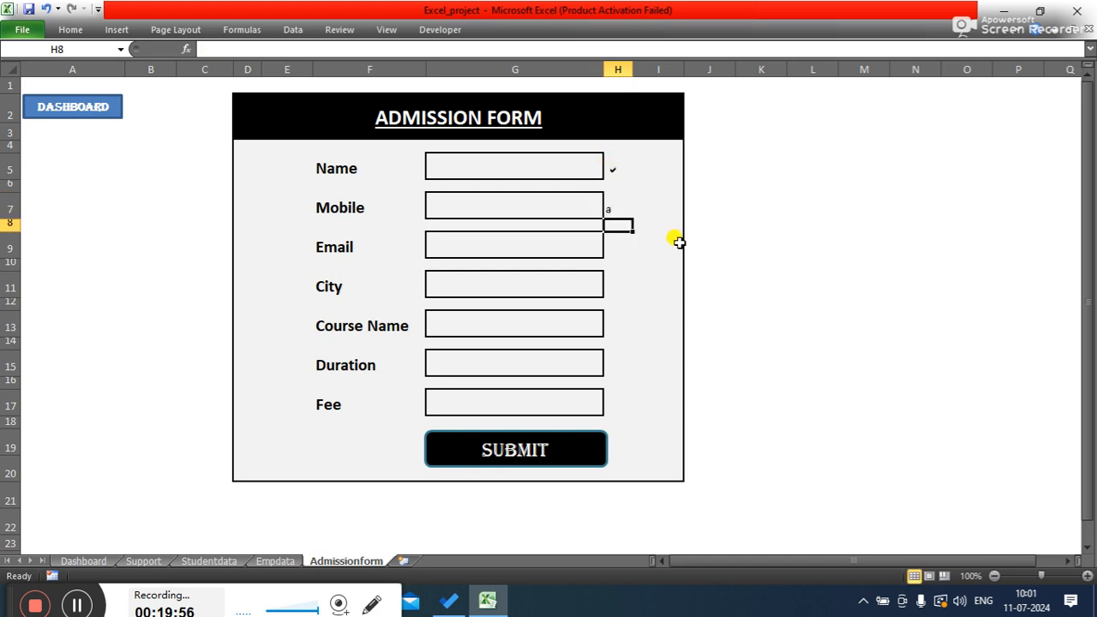
{"action": "left_click", "coordinate": [617, 287]}
{"action": "type", "text": "a"}
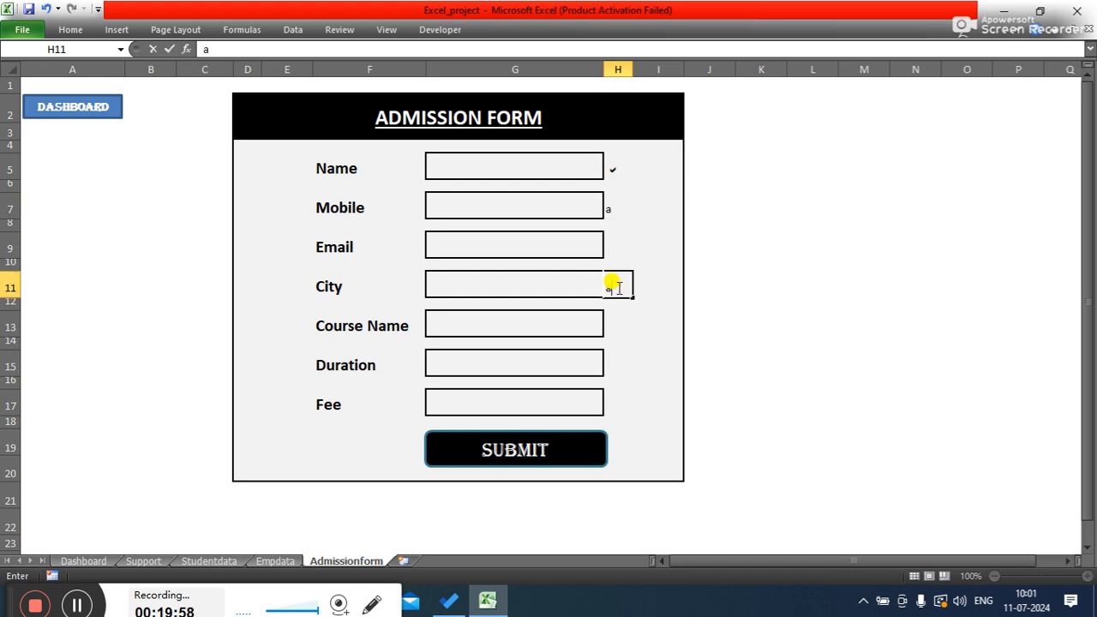
{"action": "left_click", "coordinate": [620, 328]}
{"action": "type", "text": "a"}
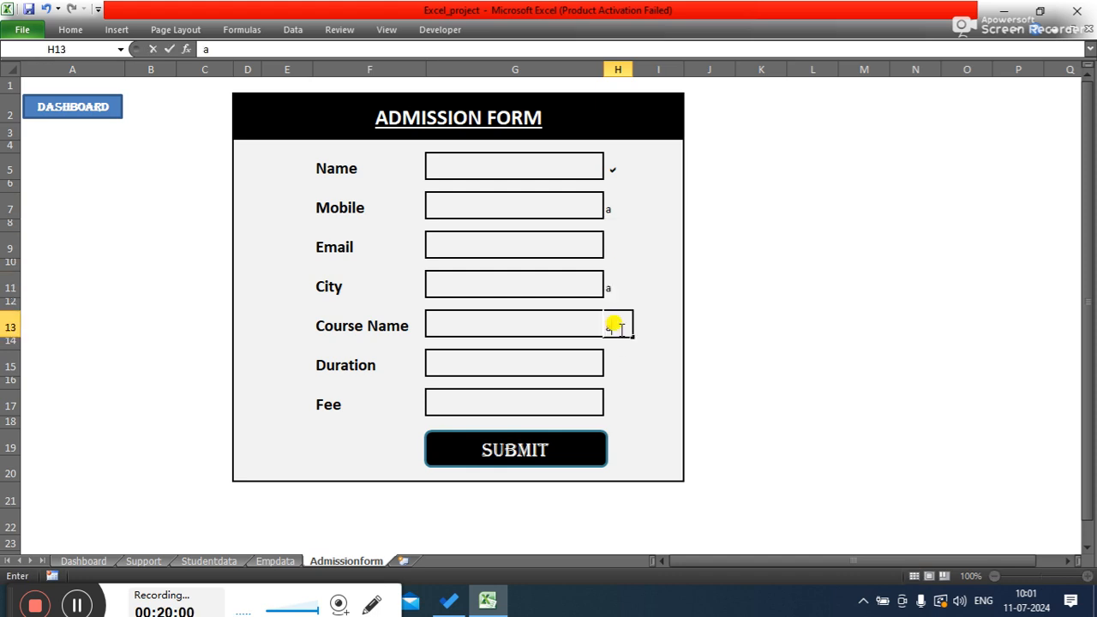
{"action": "left_click", "coordinate": [622, 365]}
{"action": "type", "text": "a"}
{"action": "left_click", "coordinate": [620, 400]}
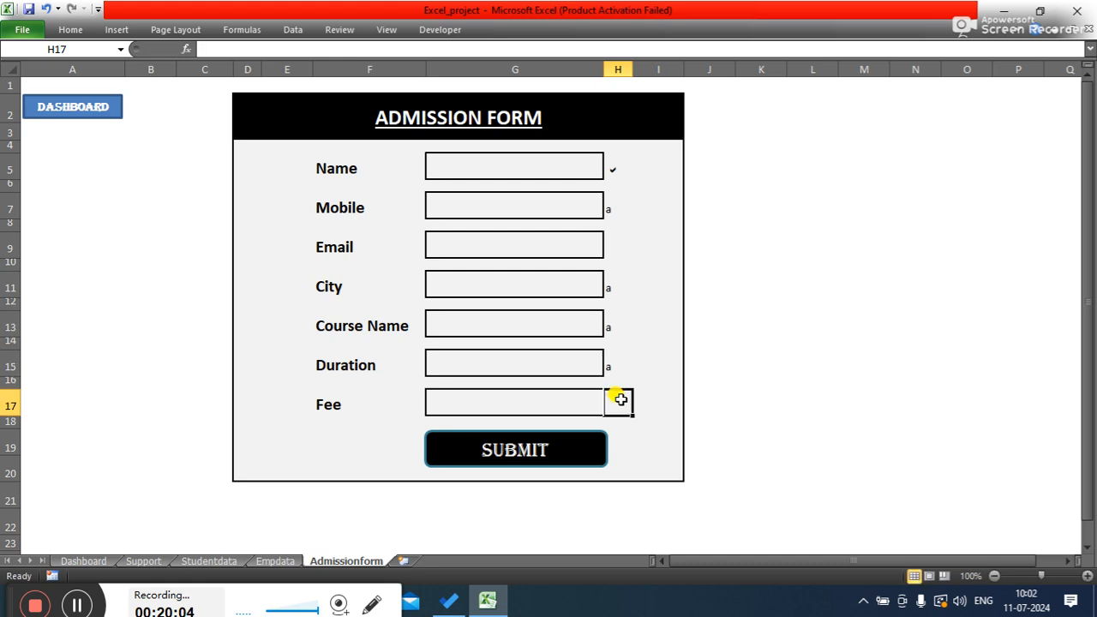
{"action": "type", "text": "a"}
{"action": "left_click", "coordinate": [708, 360]}
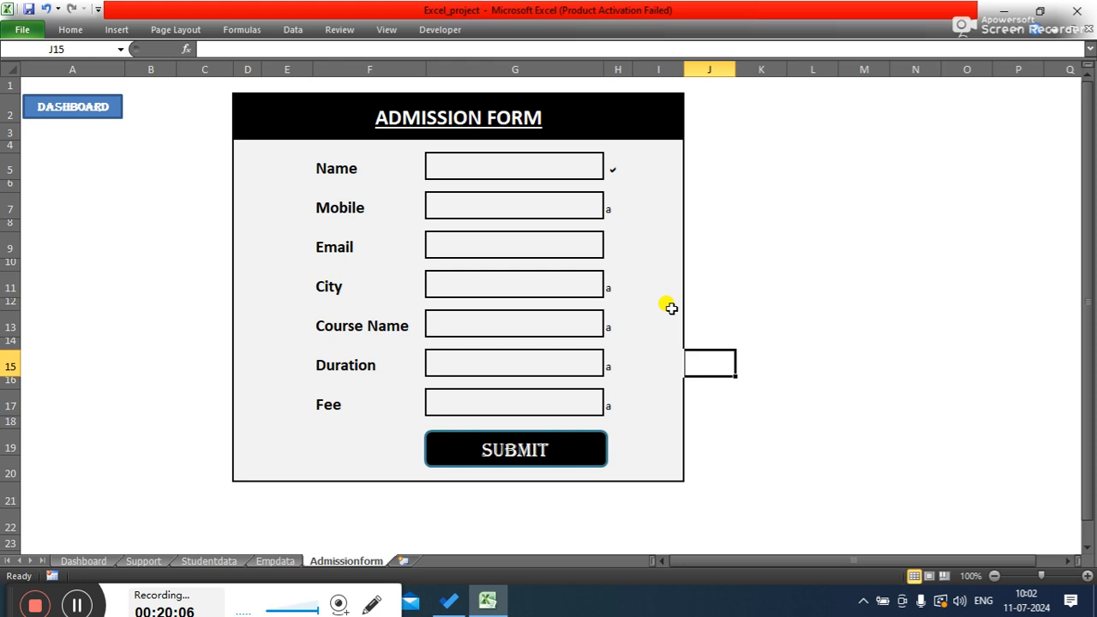
- Enter the letter a into cell H9 beside the Email field
{"action": "left_click", "coordinate": [610, 204]}
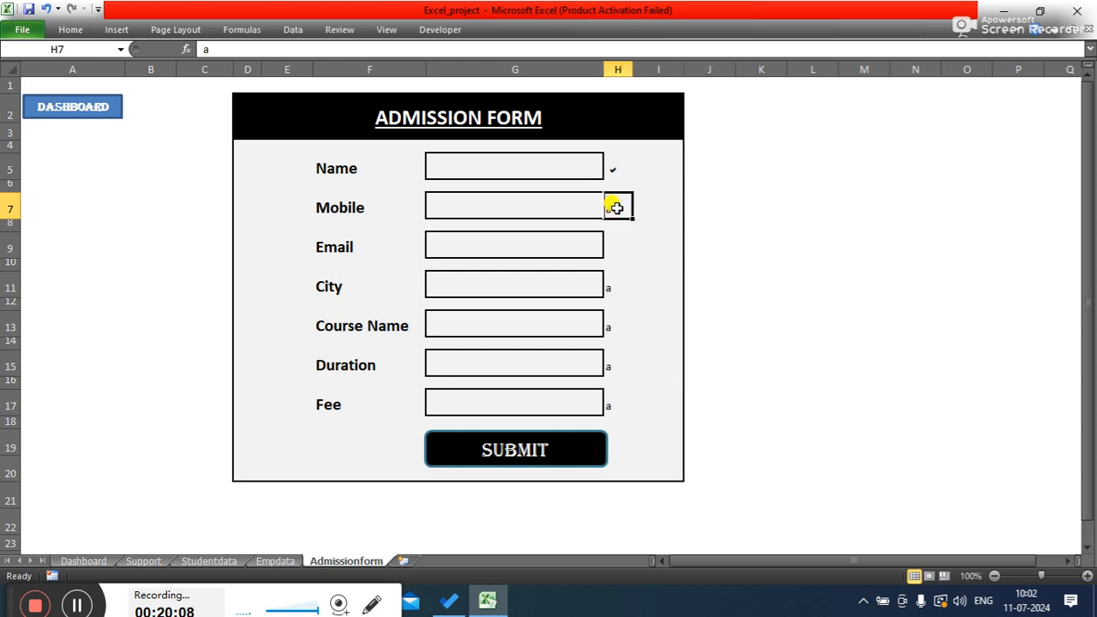
{"action": "left_click", "coordinate": [609, 287], "text": "ctrl"}
{"action": "left_click", "coordinate": [610, 327], "text": "ctrl"}
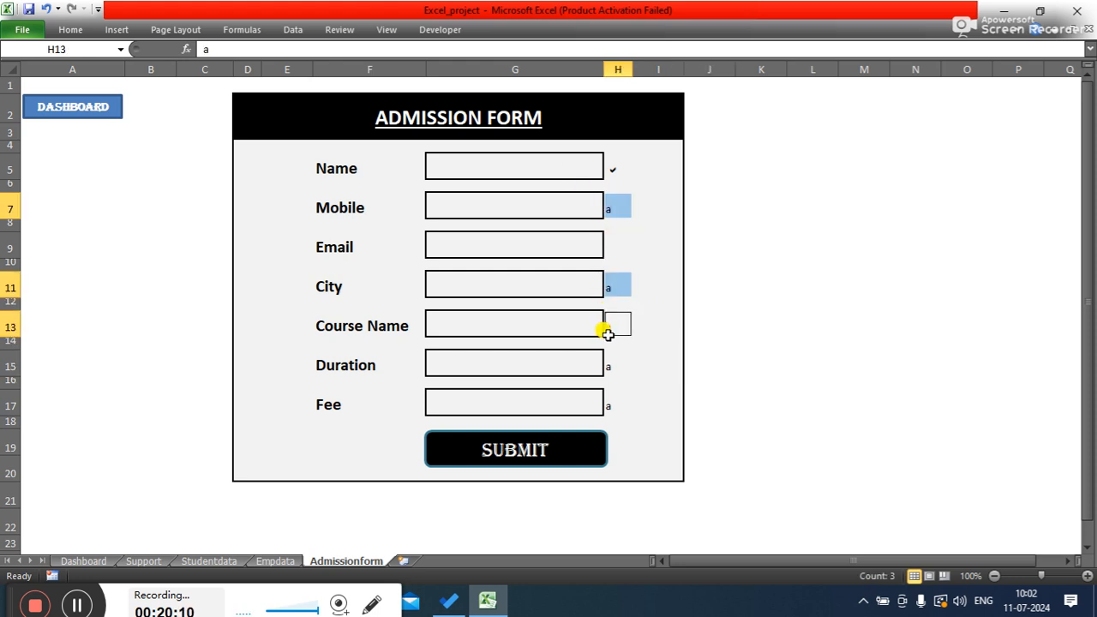
{"action": "left_click", "coordinate": [611, 365], "text": "ctrl"}
{"action": "left_click", "coordinate": [609, 406], "text": "ctrl"}
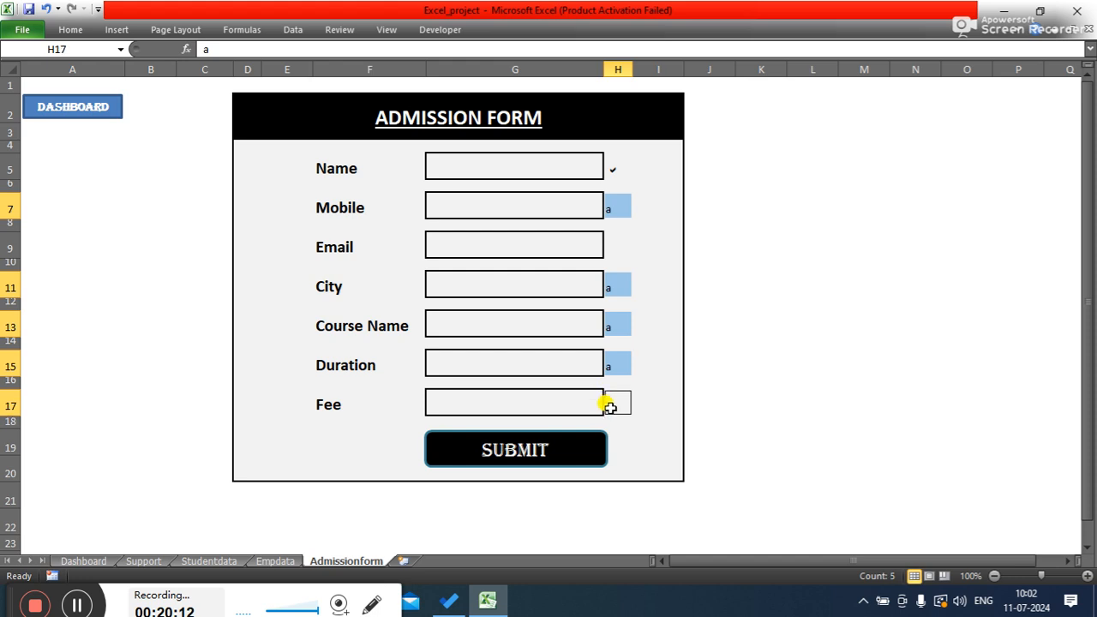
{"action": "left_click", "coordinate": [617, 248]}
{"action": "type", "text": "a"}
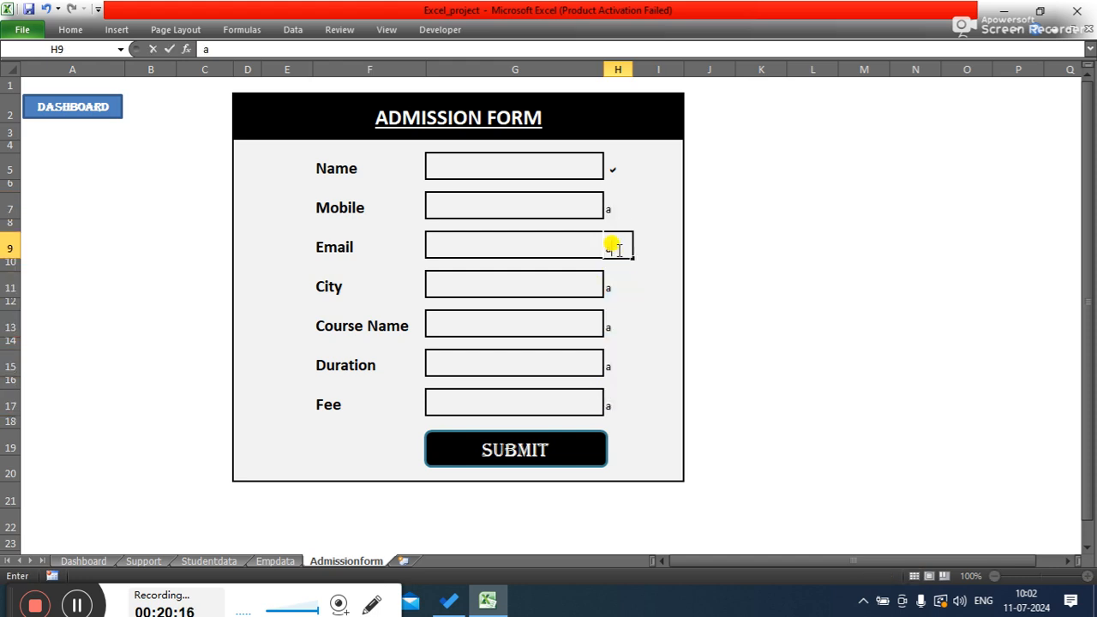
- Apply the Webdings font to cells H7, H9, H11, H13, H15 and H17 to turn the letters into check marks
{"action": "left_click", "coordinate": [617, 207]}
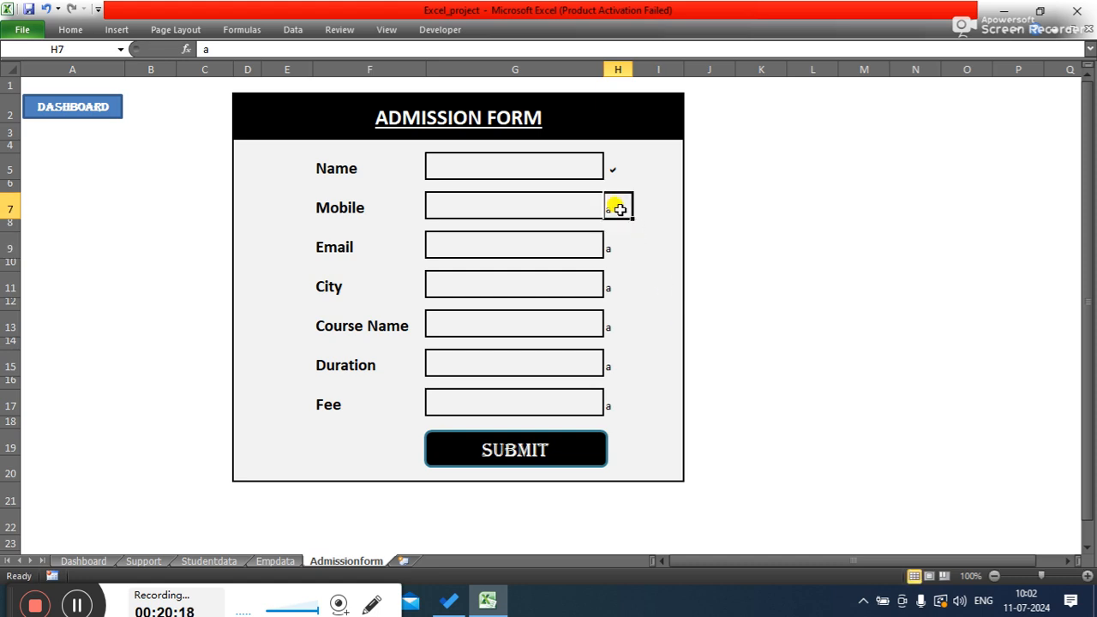
{"action": "left_click", "coordinate": [613, 249], "text": "ctrl"}
{"action": "left_click", "coordinate": [610, 287], "text": "ctrl"}
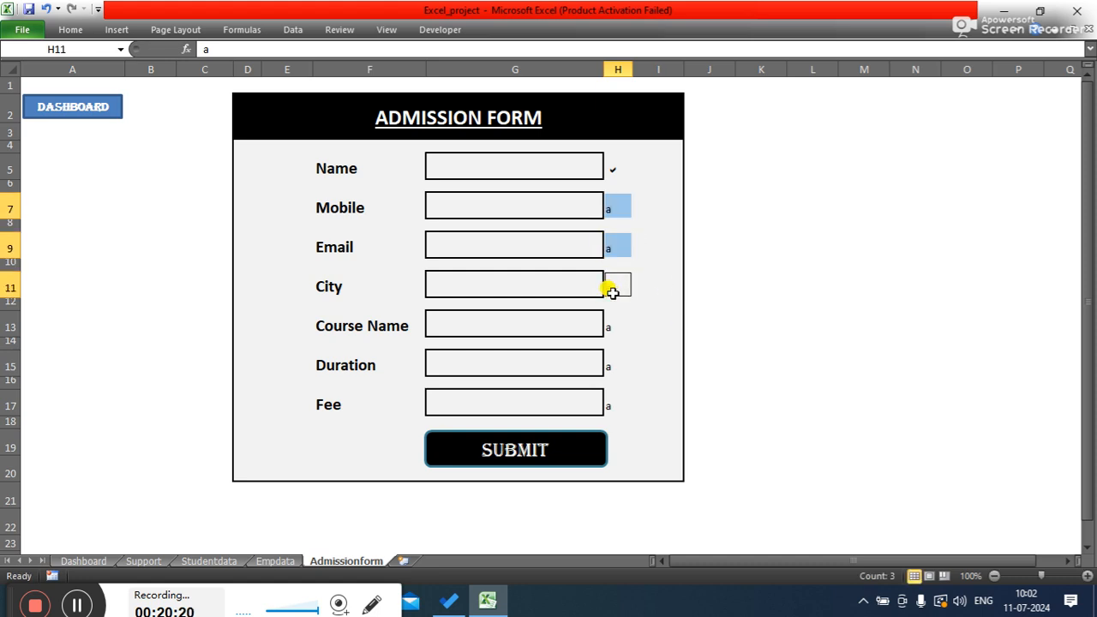
{"action": "left_click", "coordinate": [608, 326], "text": "ctrl"}
{"action": "left_click", "coordinate": [610, 363], "text": "ctrl"}
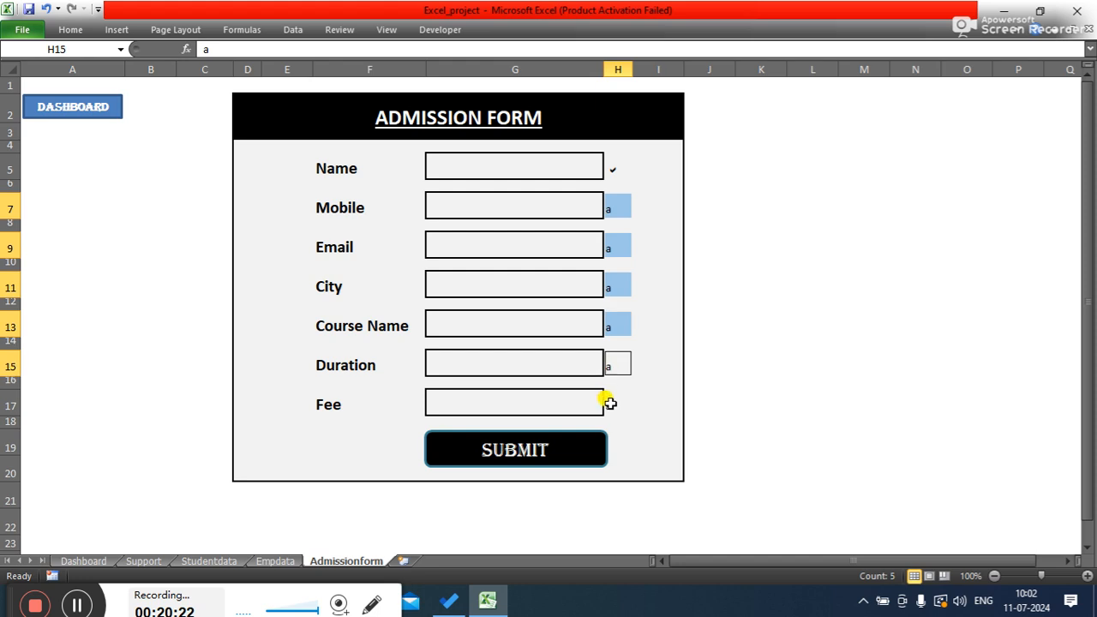
{"action": "left_click", "coordinate": [608, 403], "text": "ctrl"}
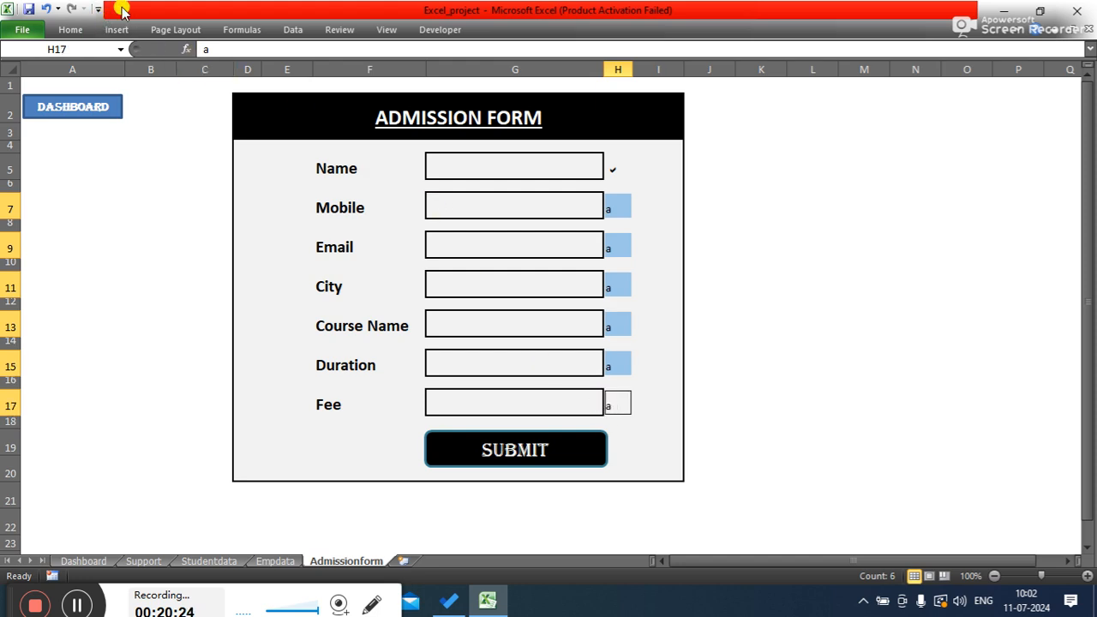
{"action": "left_click", "coordinate": [92, 32]}
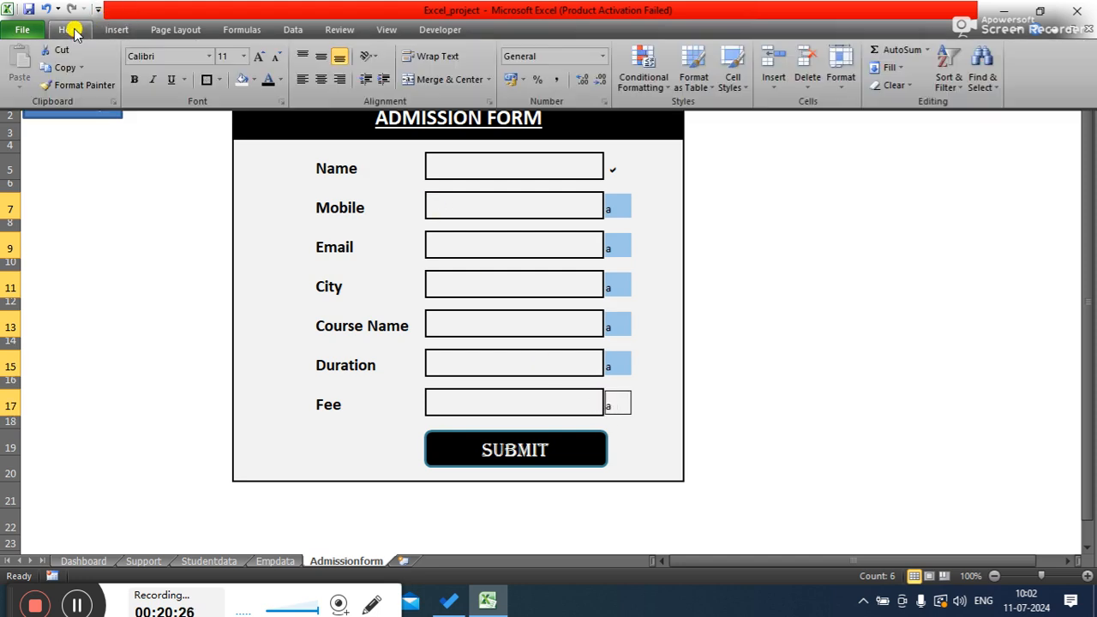
{"action": "left_click", "coordinate": [209, 56]}
{"action": "left_click_drag", "start_coordinate": [344, 99], "coordinate": [377, 439]}
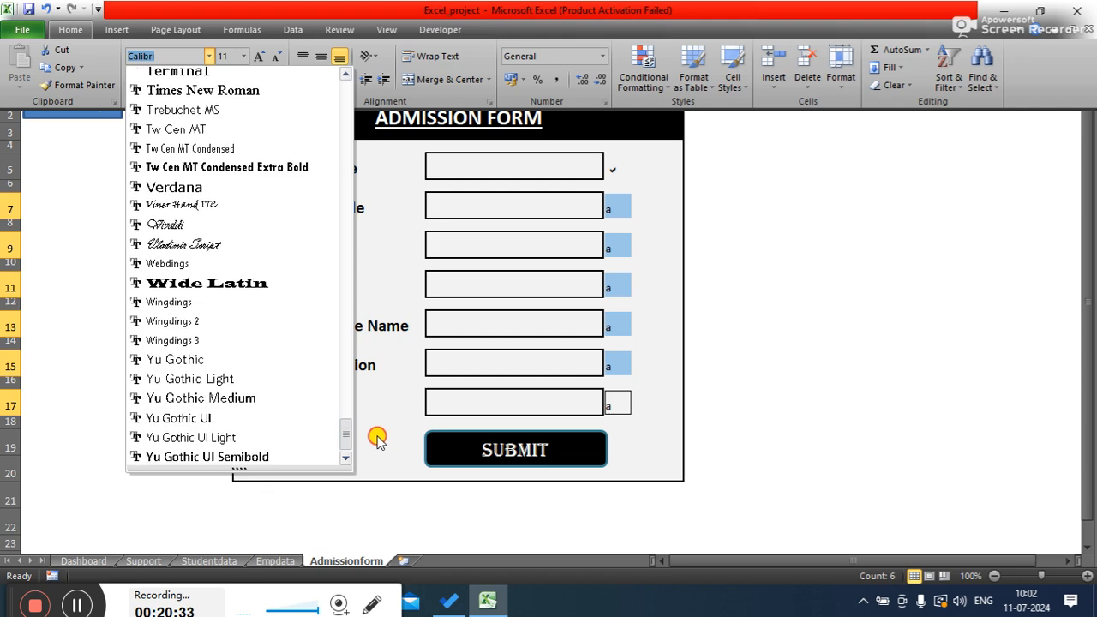
{"action": "left_click", "coordinate": [211, 265]}
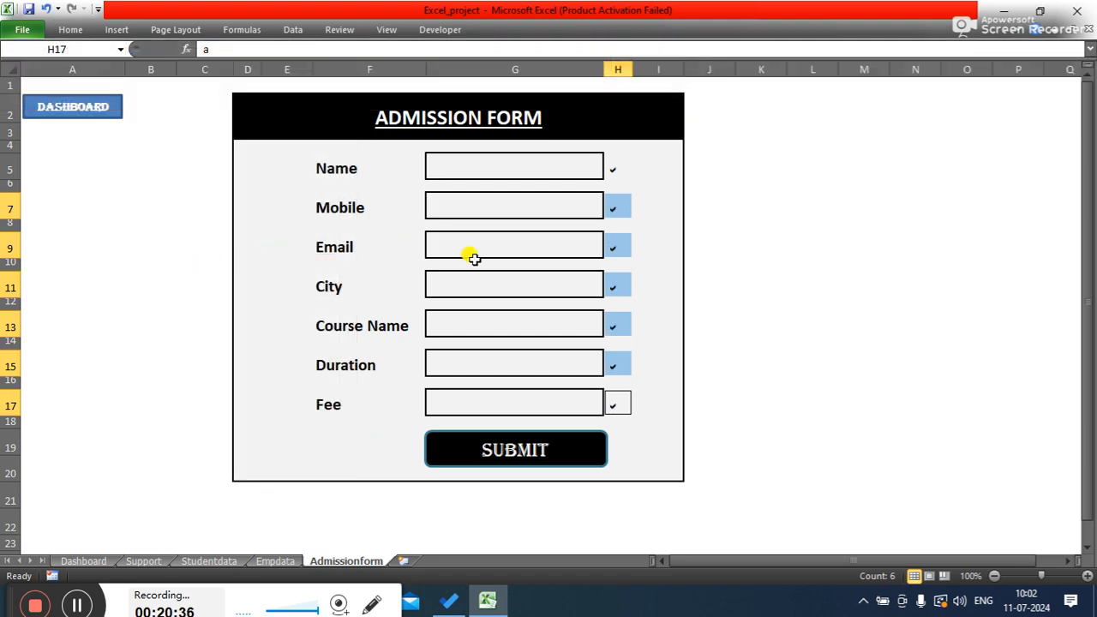
{"action": "left_click", "coordinate": [832, 167]}
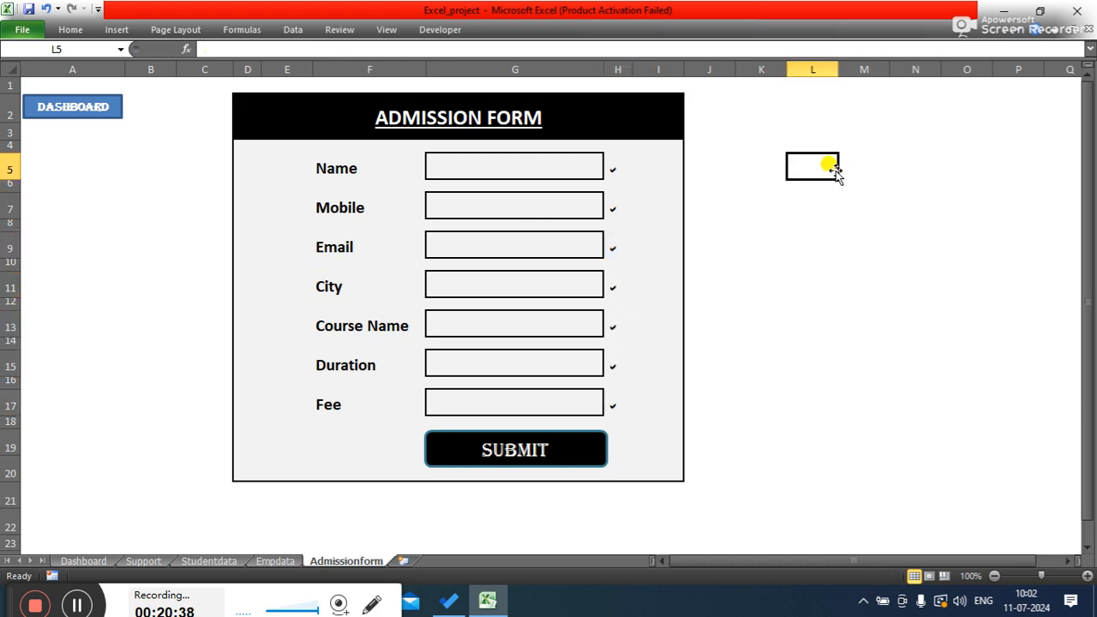
- Select all the check mark cells H5, H7, H9, H11, H13, H15 and H17 together
{"action": "left_click", "coordinate": [618, 163]}
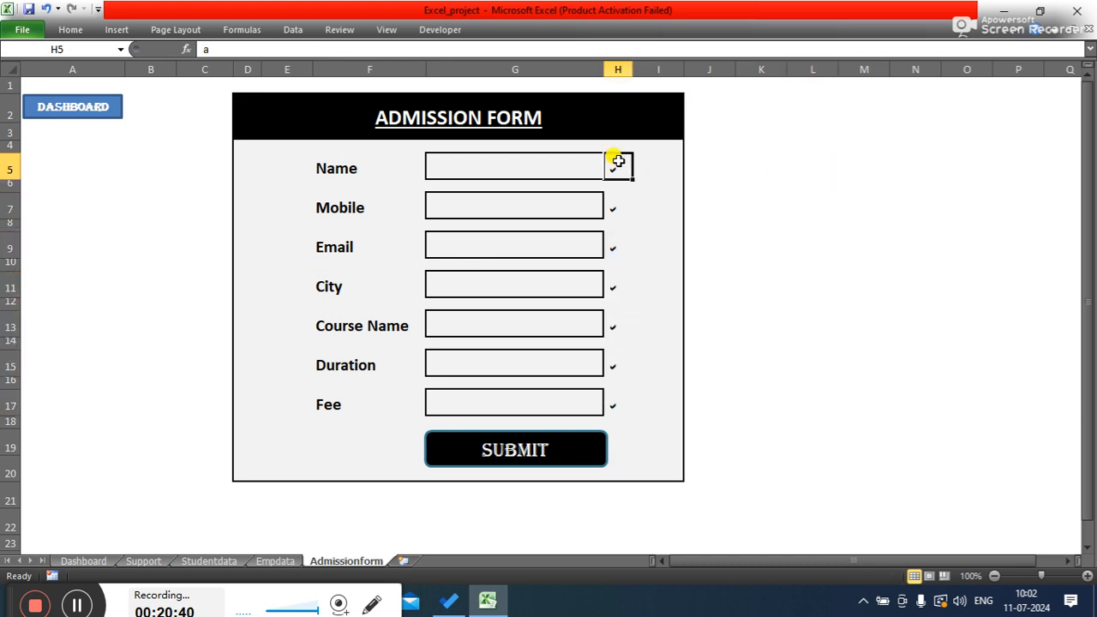
{"action": "left_click", "coordinate": [611, 210], "text": "ctrl"}
{"action": "left_click", "coordinate": [611, 247], "text": "ctrl"}
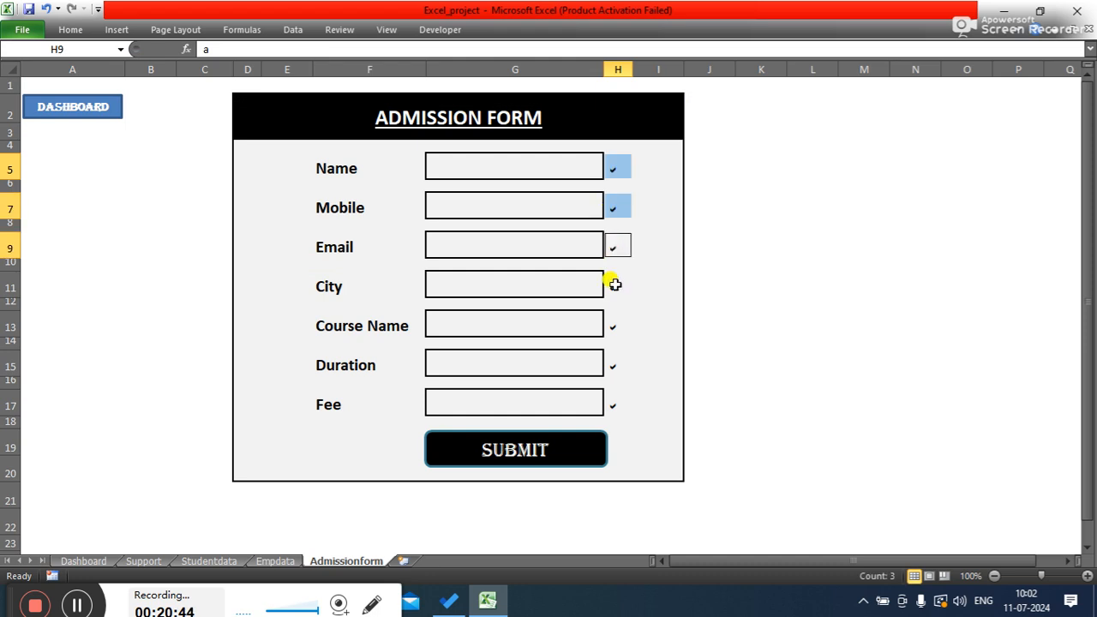
{"action": "left_click", "coordinate": [610, 287], "text": "ctrl"}
{"action": "left_click", "coordinate": [611, 326], "text": "ctrl"}
{"action": "left_click", "coordinate": [611, 364], "text": "ctrl"}
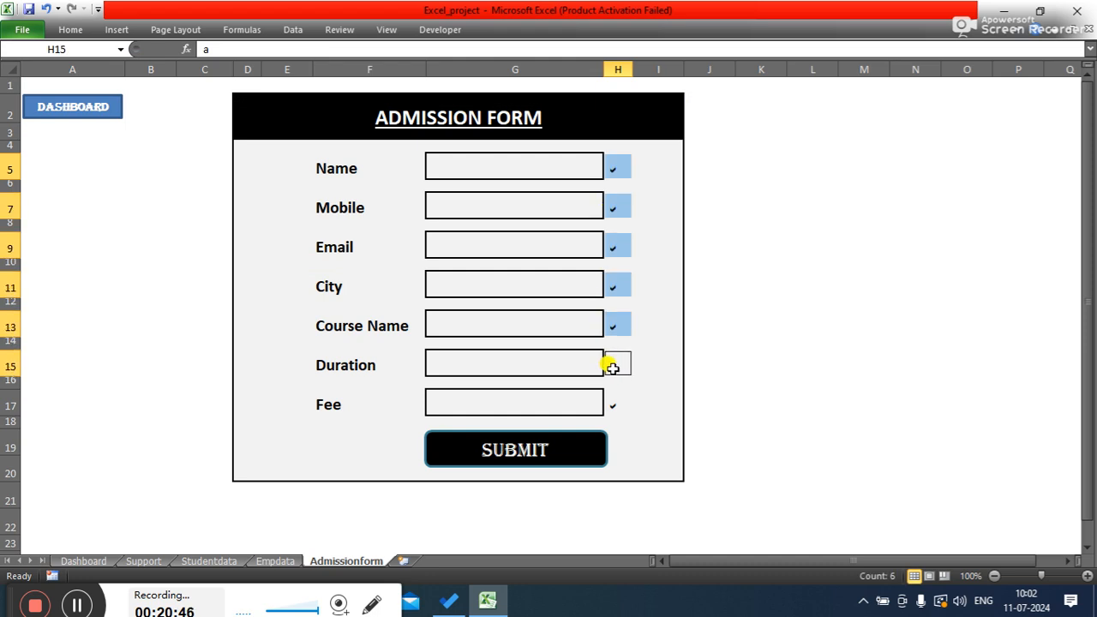
{"action": "left_click", "coordinate": [613, 403], "text": "ctrl"}
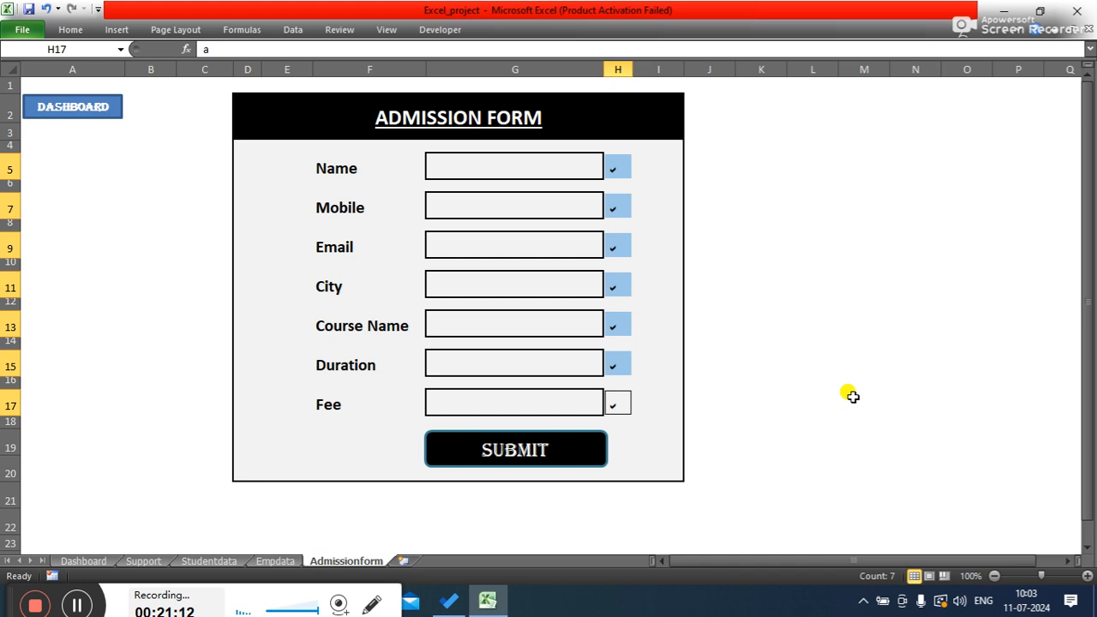
- Set the font colour of the selected check mark cells to white
{"action": "left_click", "coordinate": [67, 30]}
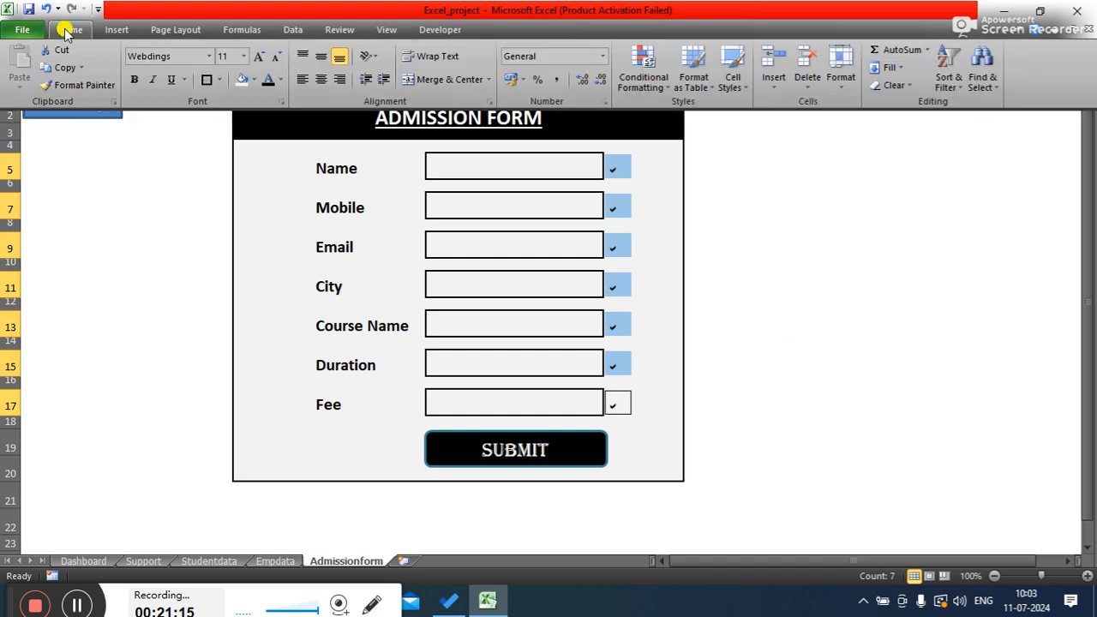
{"action": "left_click", "coordinate": [255, 80]}
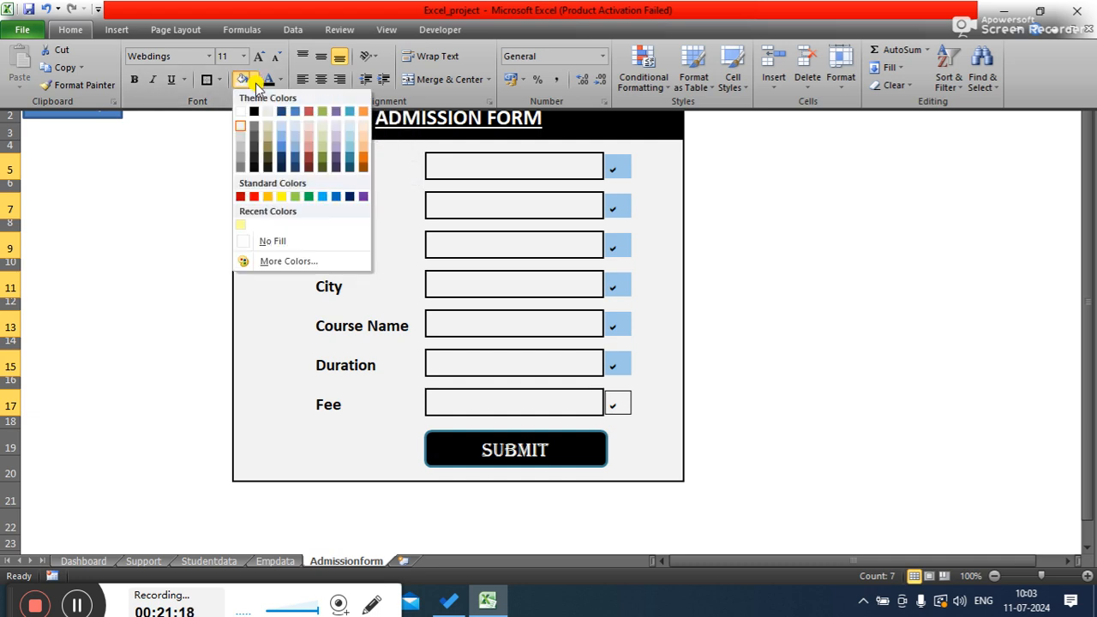
{"action": "left_click", "coordinate": [256, 82]}
{"action": "left_click", "coordinate": [283, 80]}
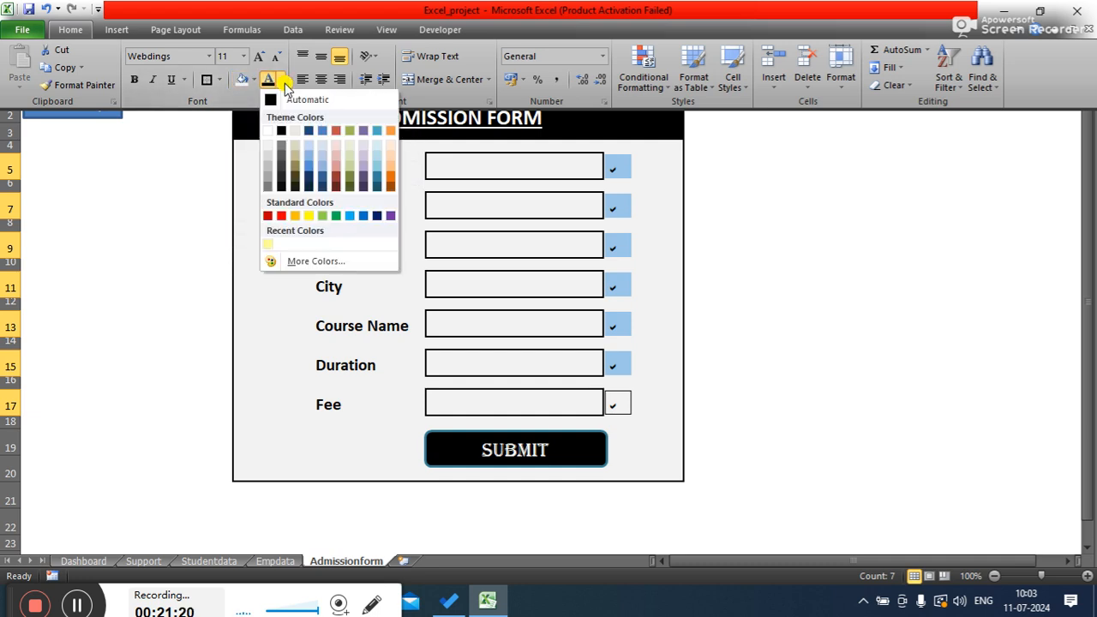
{"action": "left_click", "coordinate": [268, 131]}
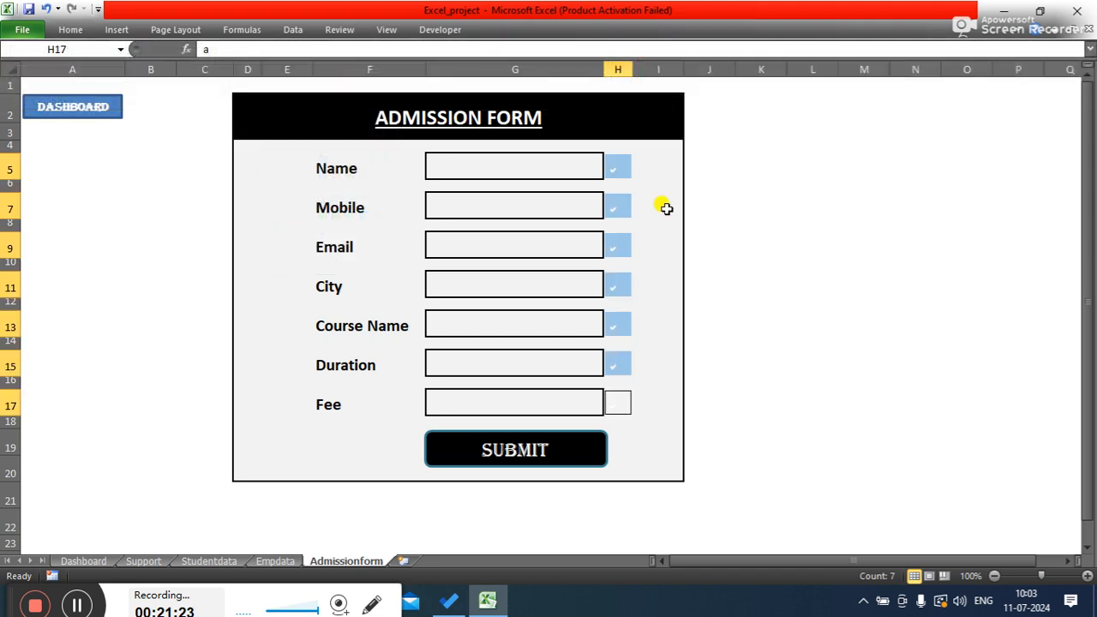
- Reselect check mark cells H5 through H17 and change their font colour to the light grey shade below white
{"action": "left_click", "coordinate": [763, 213]}
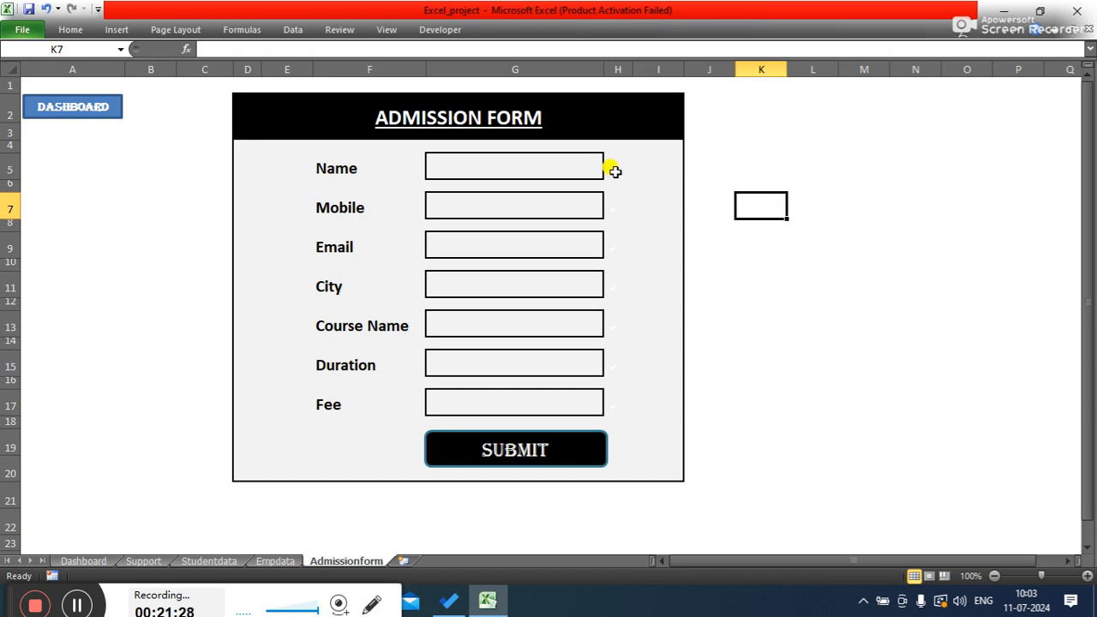
{"action": "left_click", "coordinate": [610, 167]}
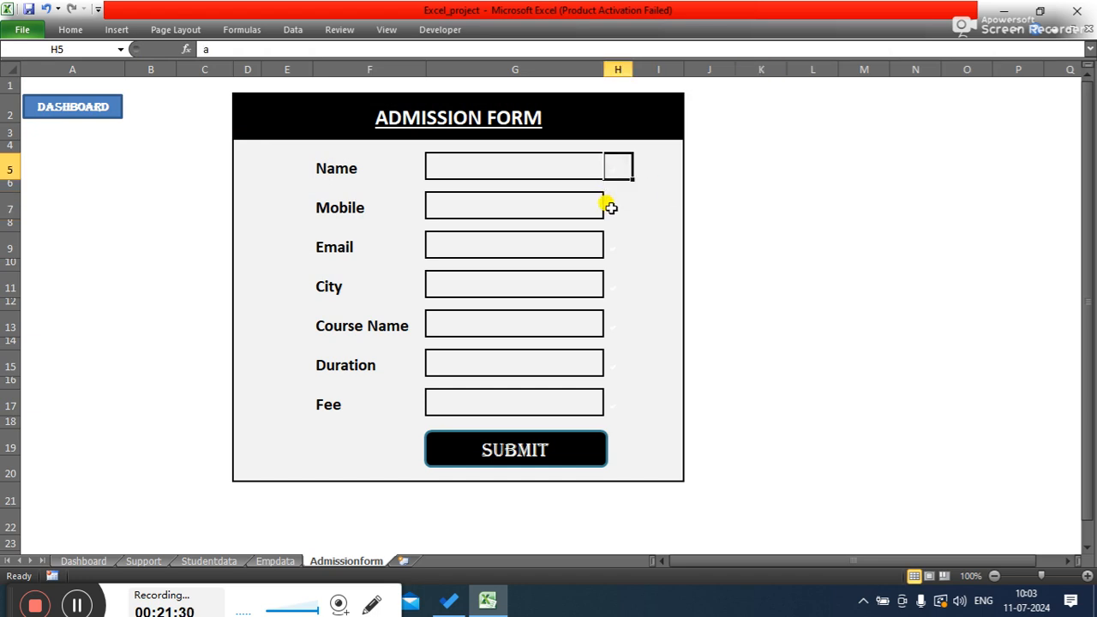
{"action": "left_click", "coordinate": [609, 209], "text": "ctrl"}
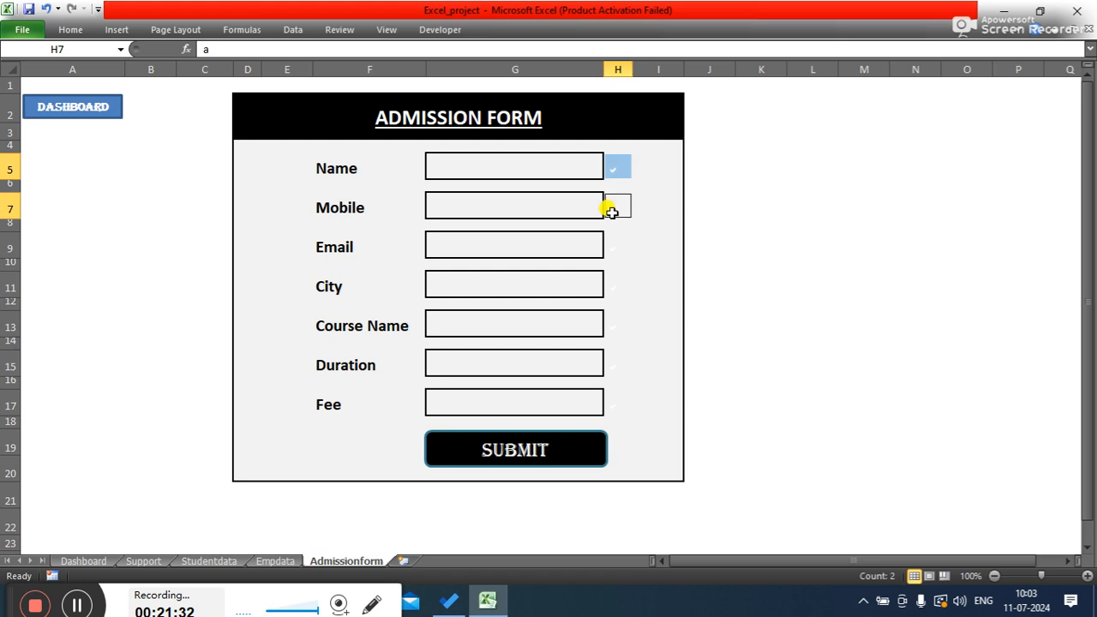
{"action": "left_click", "coordinate": [613, 247], "text": "ctrl"}
{"action": "left_click", "coordinate": [610, 288], "text": "ctrl"}
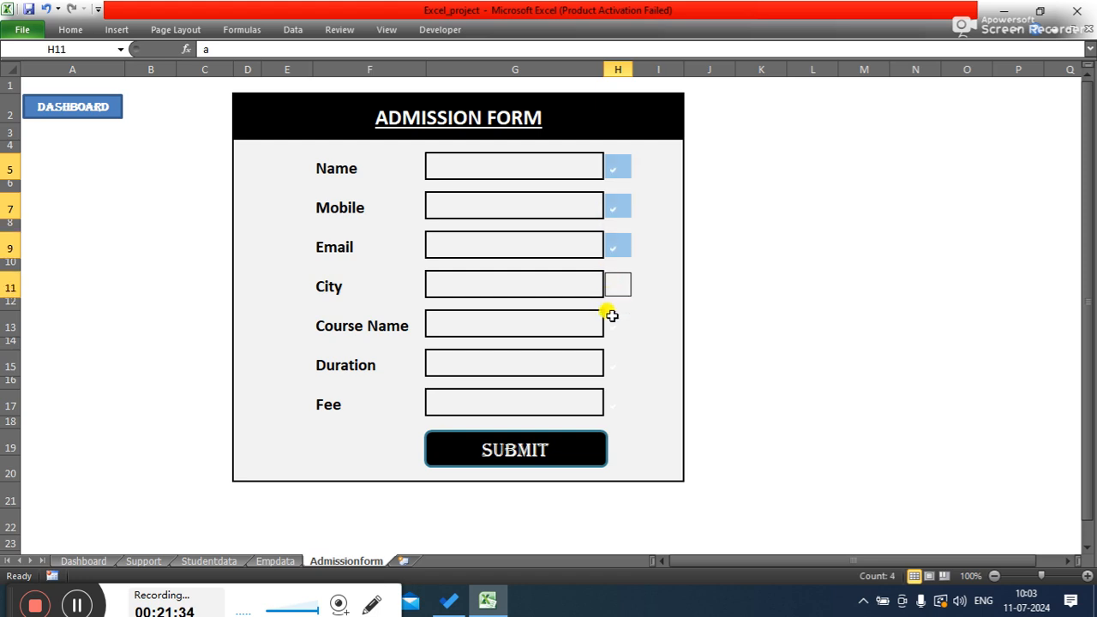
{"action": "left_click", "coordinate": [610, 324], "text": "ctrl"}
{"action": "left_click", "coordinate": [611, 360], "text": "ctrl"}
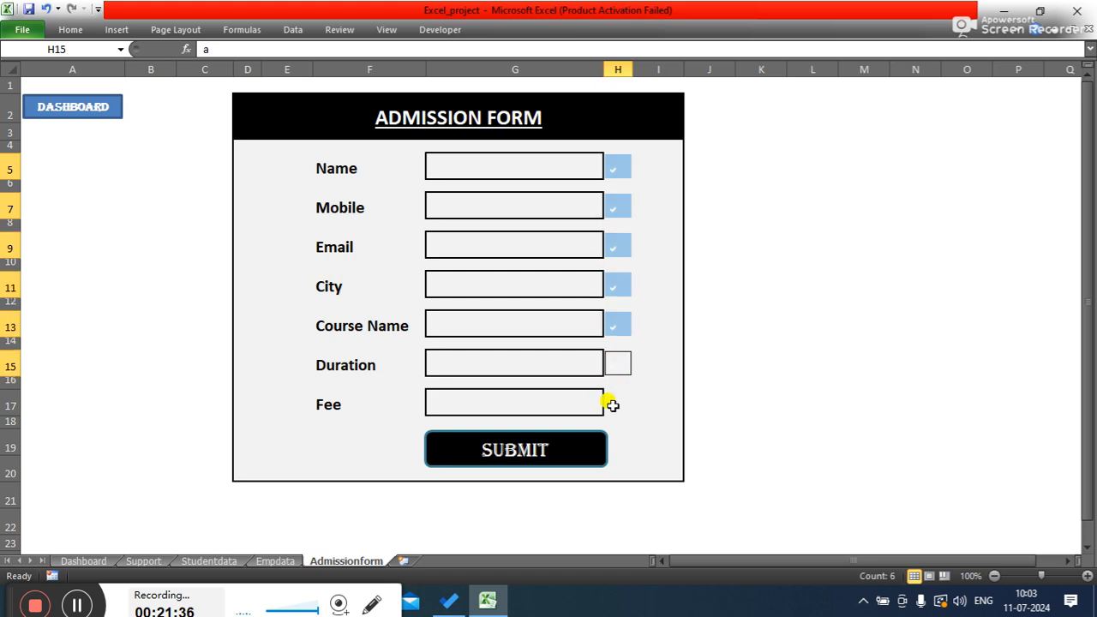
{"action": "left_click", "coordinate": [611, 404], "text": "ctrl"}
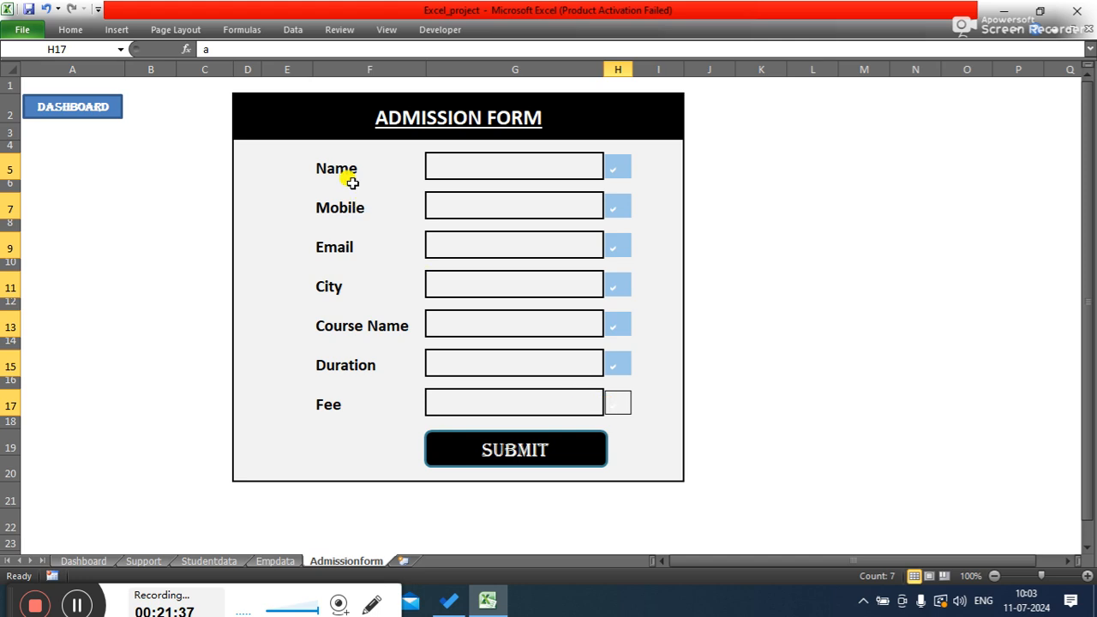
{"action": "left_click", "coordinate": [70, 29]}
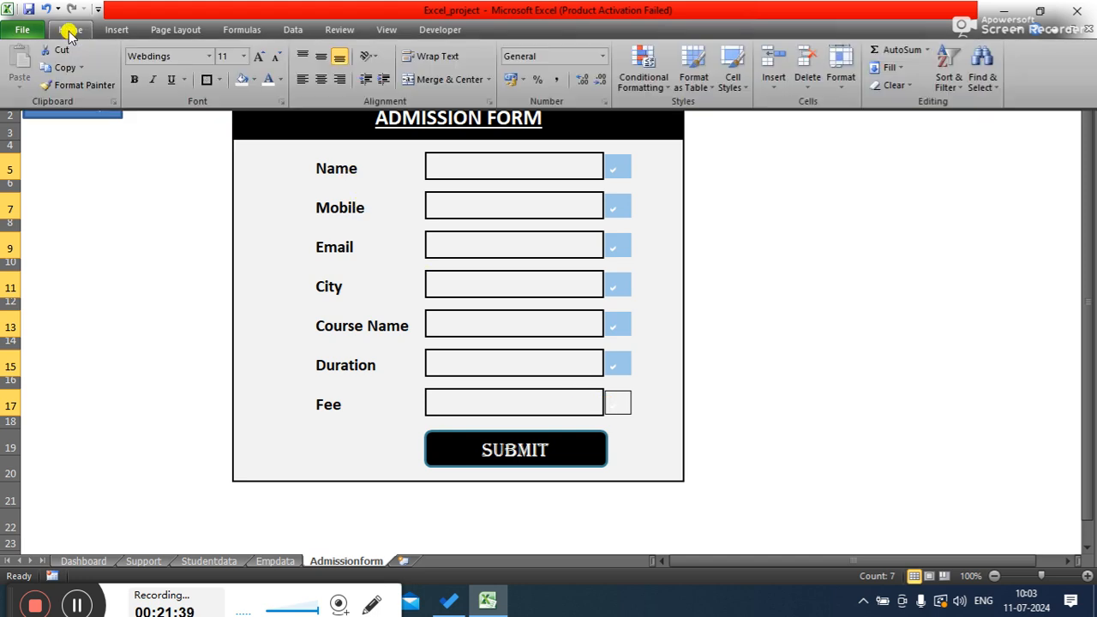
{"action": "left_click", "coordinate": [280, 78]}
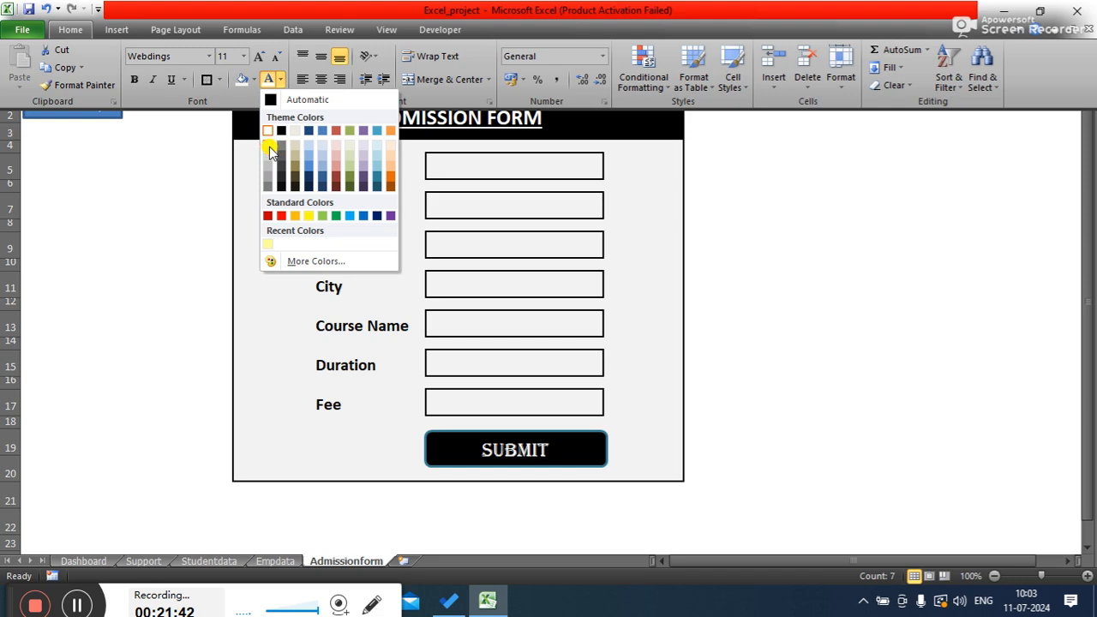
{"action": "left_click", "coordinate": [268, 144]}
- Reselect the check mark cells and start a new conditional formatting rule that uses a formula
{"action": "left_click", "coordinate": [805, 274]}
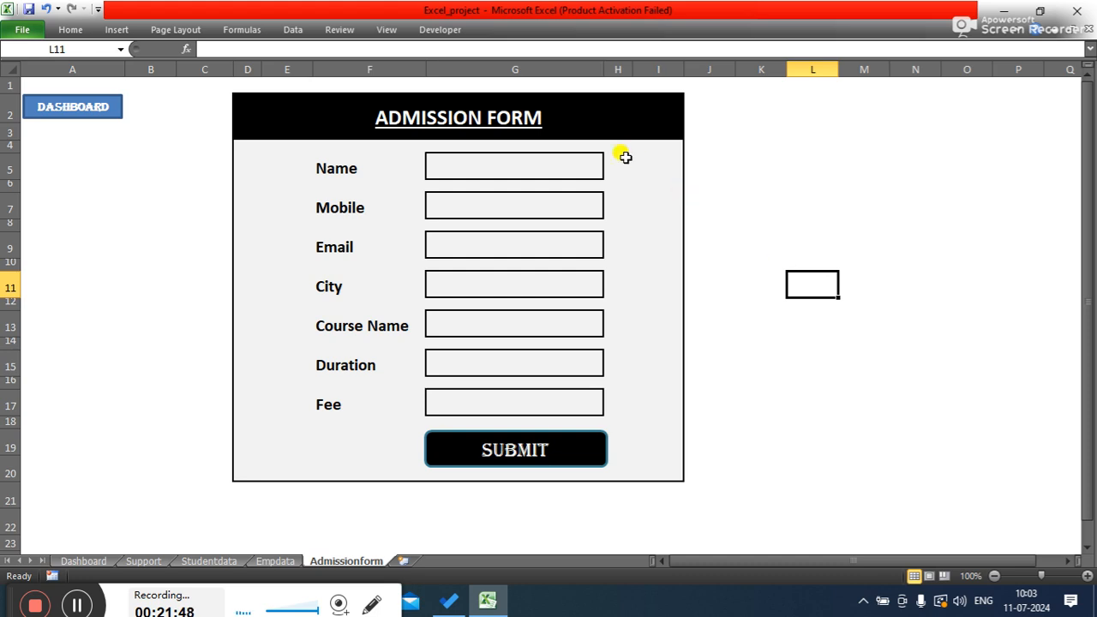
{"action": "left_click", "coordinate": [620, 165]}
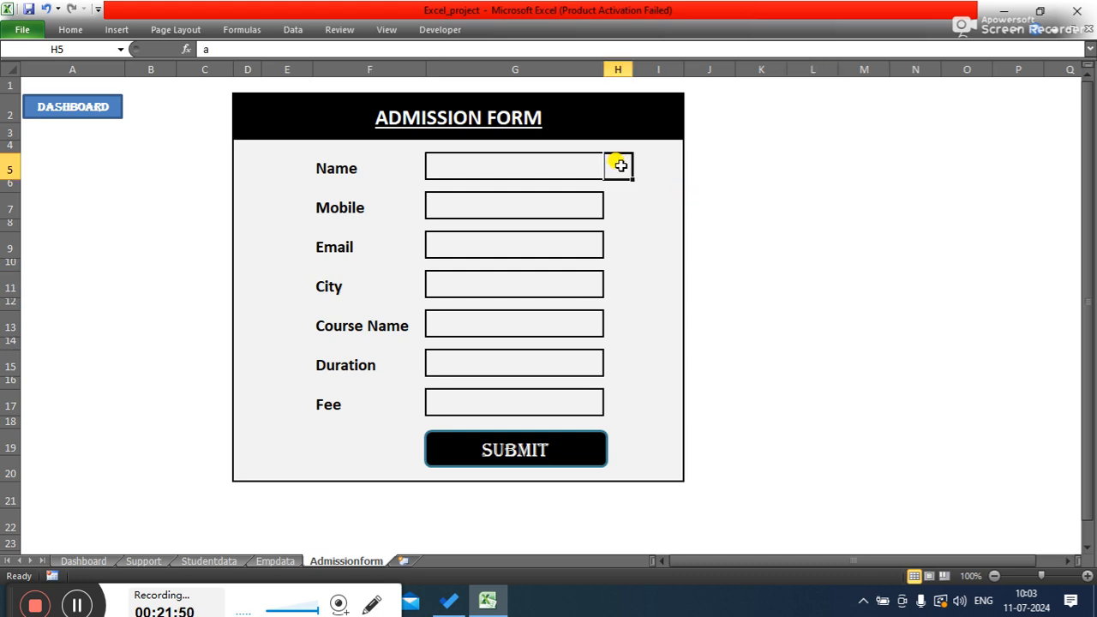
{"action": "left_click", "coordinate": [617, 206], "text": "ctrl"}
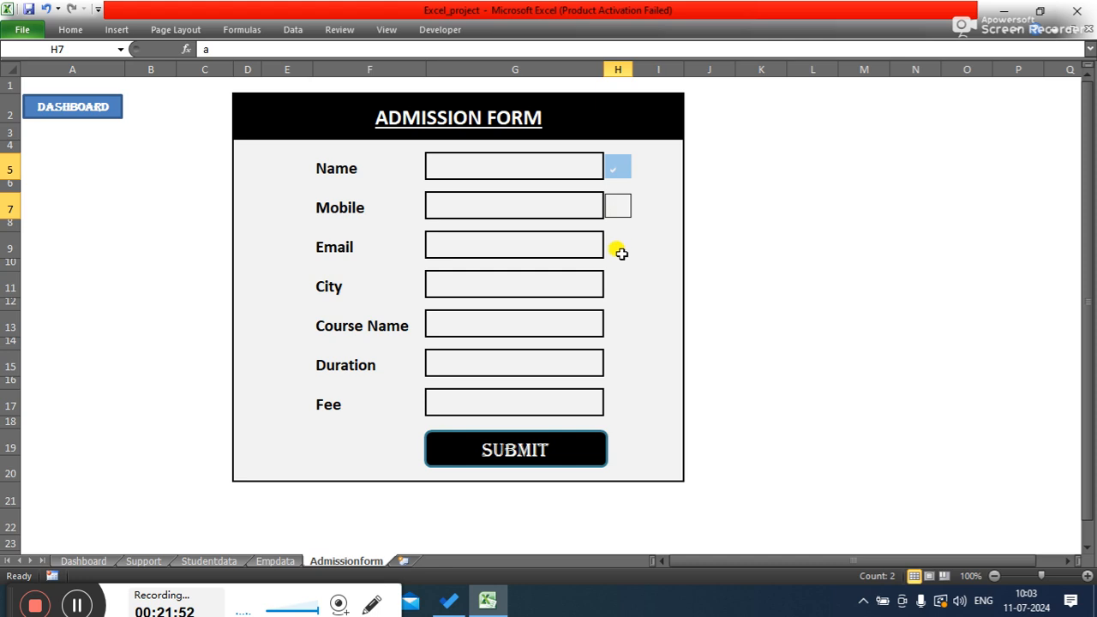
{"action": "left_click", "coordinate": [618, 250], "text": "ctrl"}
{"action": "left_click", "coordinate": [616, 284], "text": "ctrl"}
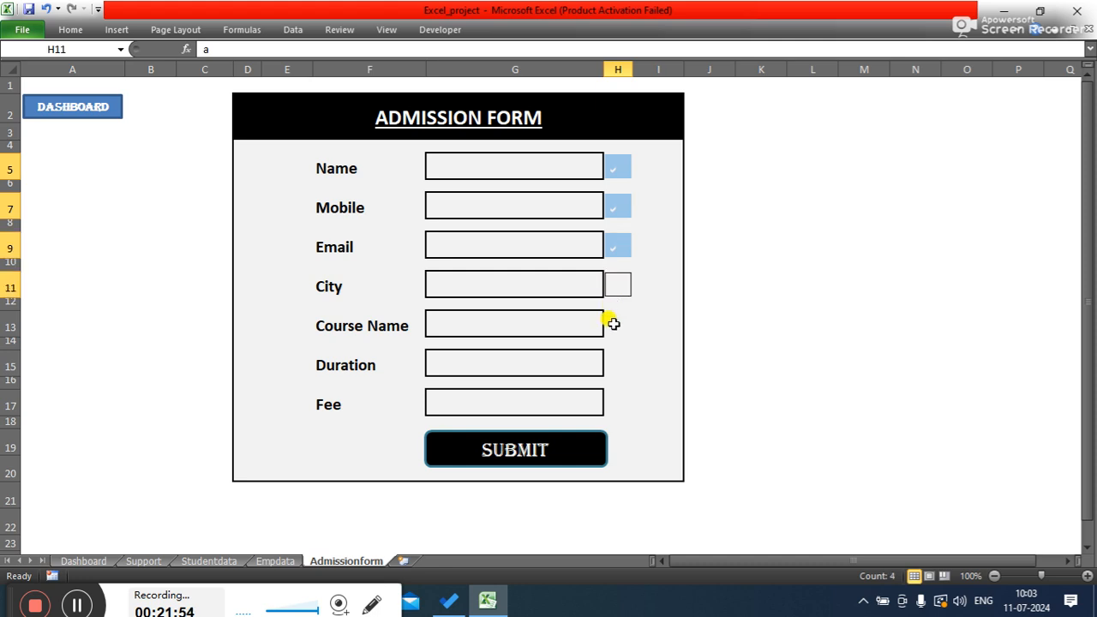
{"action": "left_click", "coordinate": [614, 324], "text": "ctrl"}
{"action": "left_click", "coordinate": [609, 364], "text": "ctrl"}
{"action": "left_click", "coordinate": [614, 402], "text": "ctrl"}
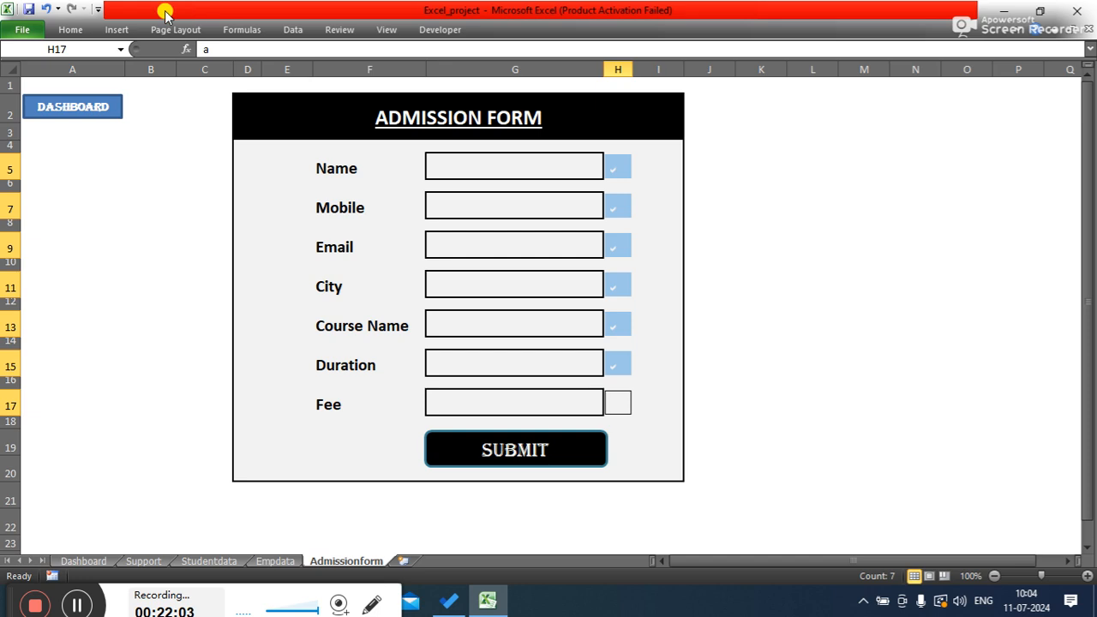
{"action": "left_click", "coordinate": [67, 33]}
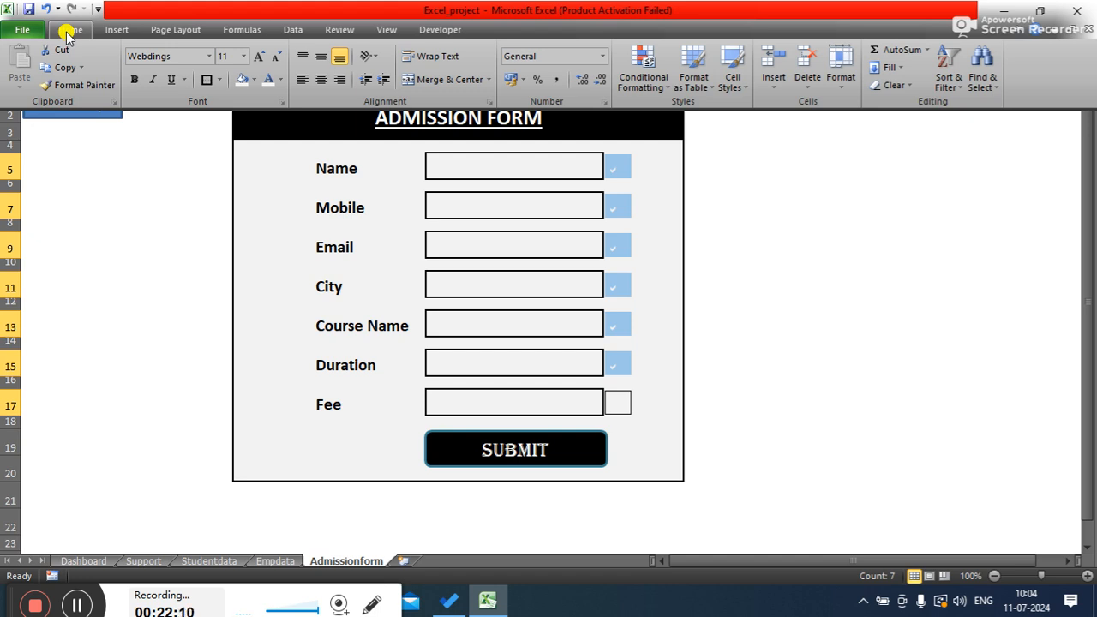
{"action": "left_click", "coordinate": [644, 91]}
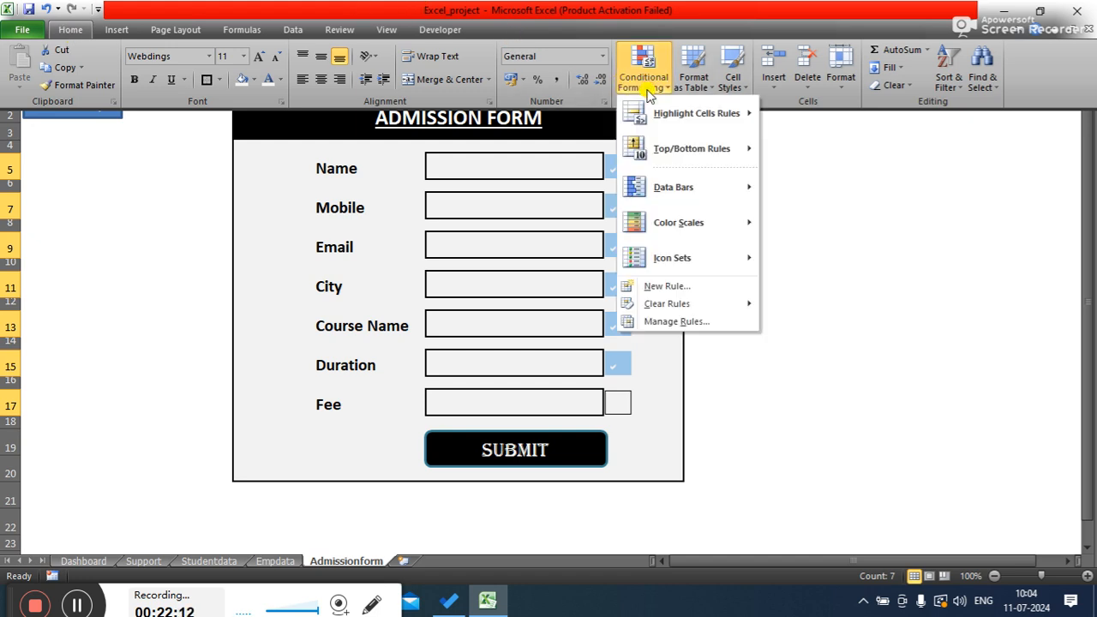
{"action": "left_click", "coordinate": [656, 285]}
{"action": "left_click_drag", "start_coordinate": [541, 236], "coordinate": [383, 144]}
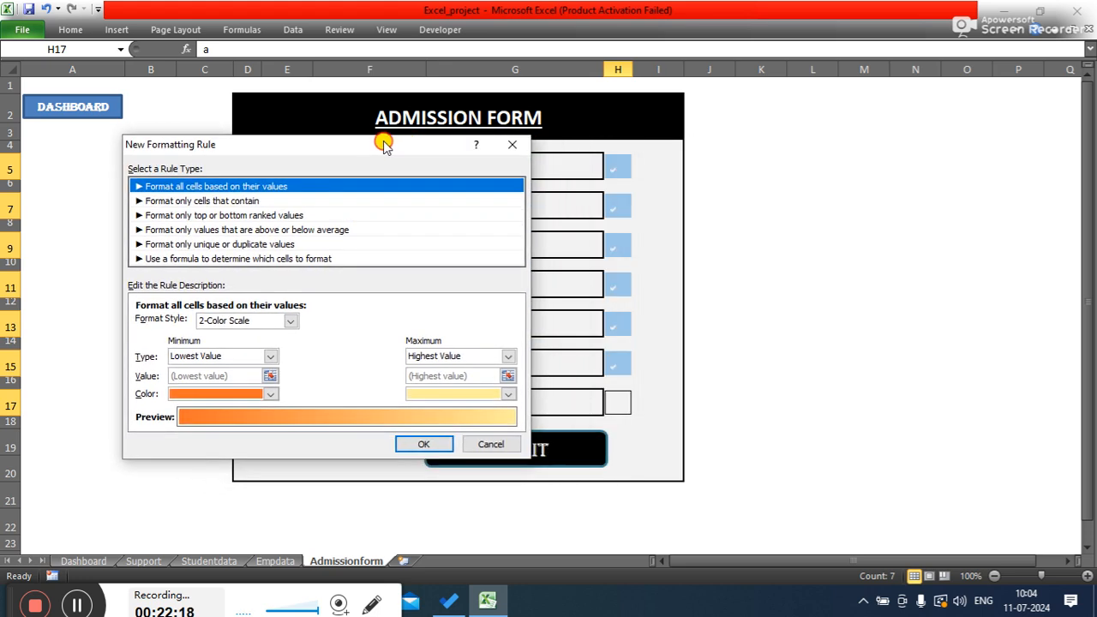
{"action": "left_click", "coordinate": [241, 260]}
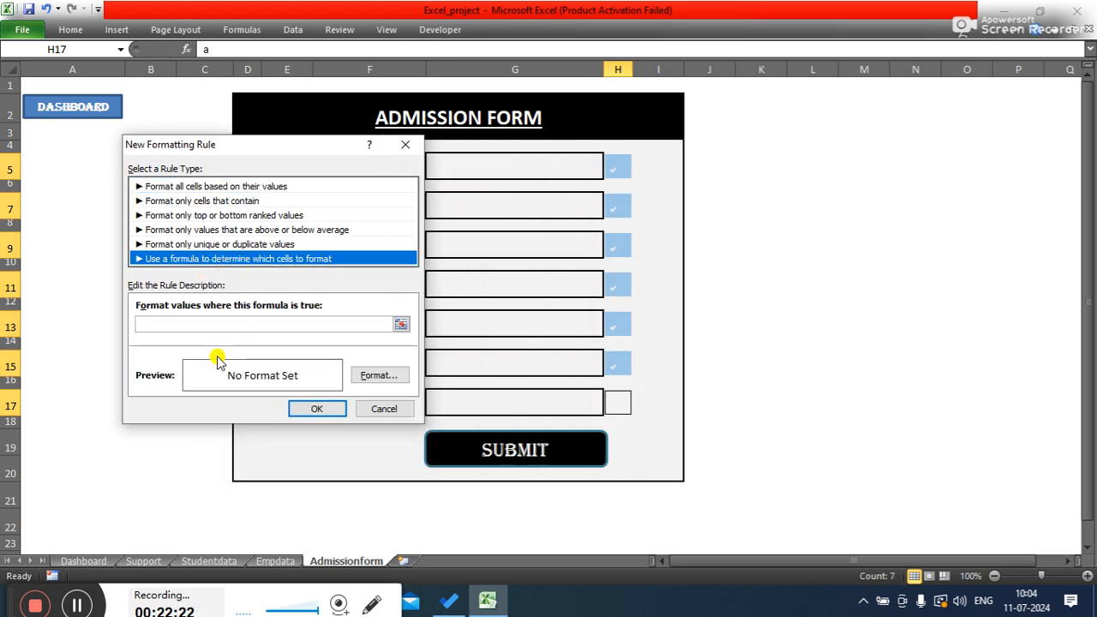
{"action": "left_click", "coordinate": [202, 323]}
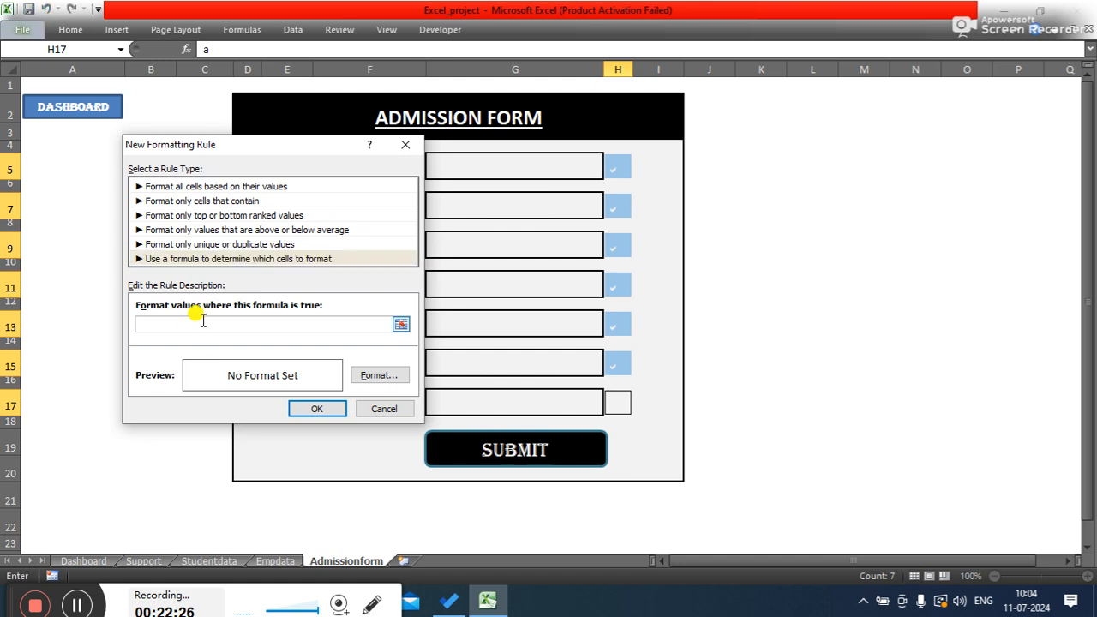
- Enter the rule formula =if((and(h5,h7,h9,h11,h13,h15,h17)) in the formula box
{"action": "type", "text": "=<>"}
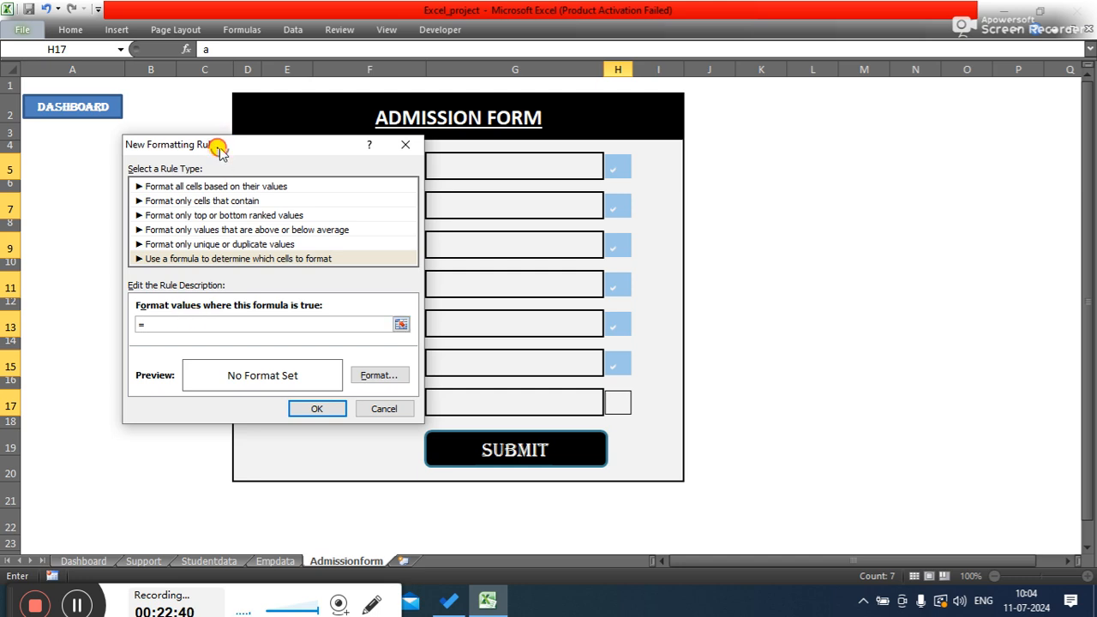
{"action": "left_click_drag", "start_coordinate": [217, 147], "coordinate": [198, 144]}
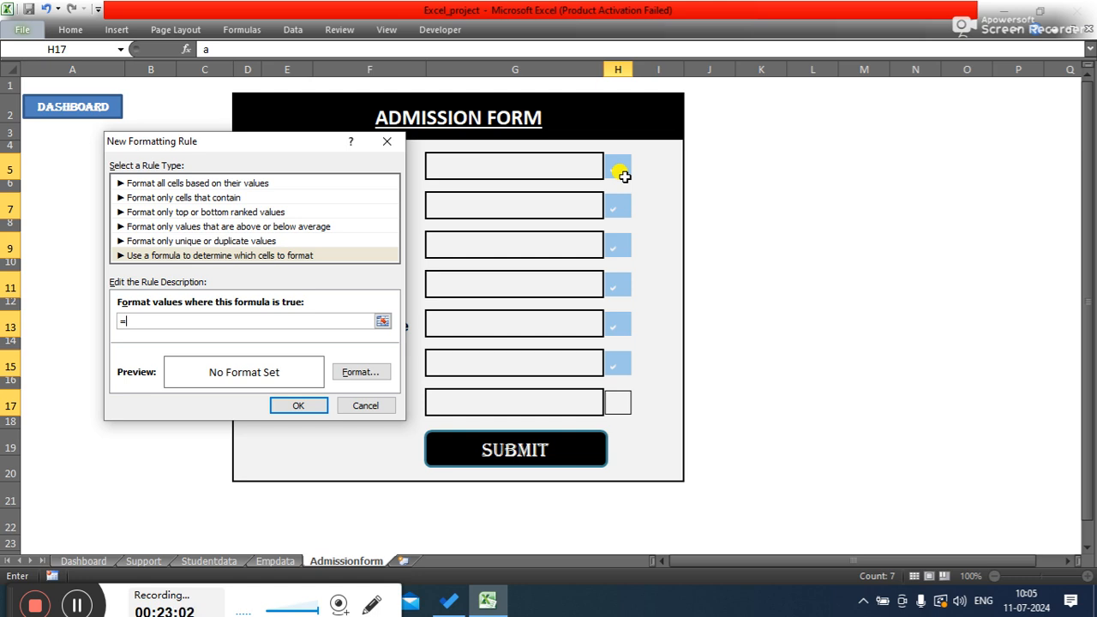
{"action": "type", "text": "f(and"}
{"action": "type", "text": "5,h7,h9,h11"}
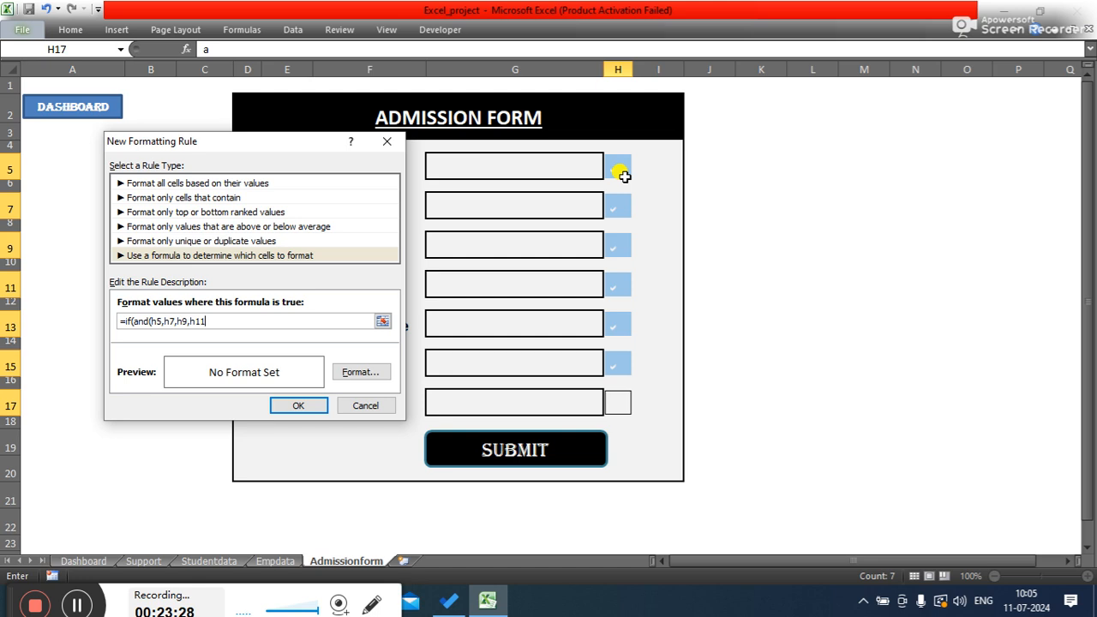
{"action": "type", "text": ",h13,h15,17"}
{"action": "key", "text": "BackSpace"}
{"action": "key", "text": "BackSpace"}
{"action": "type", "text": "h17)"}
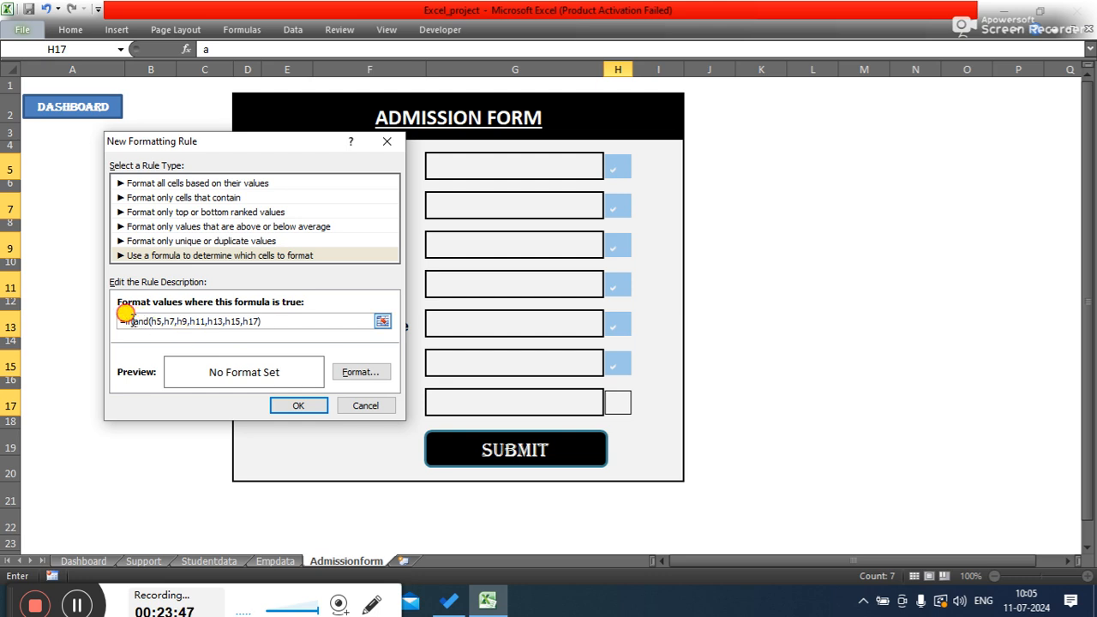
{"action": "type", "text": "(("}
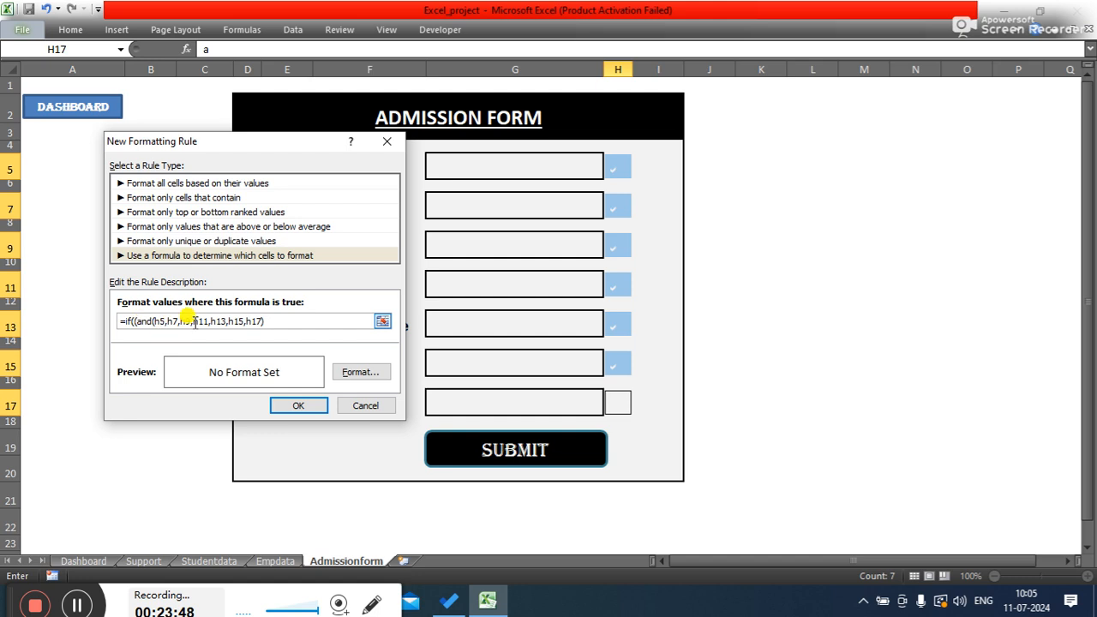
{"action": "type", "text": ")"}
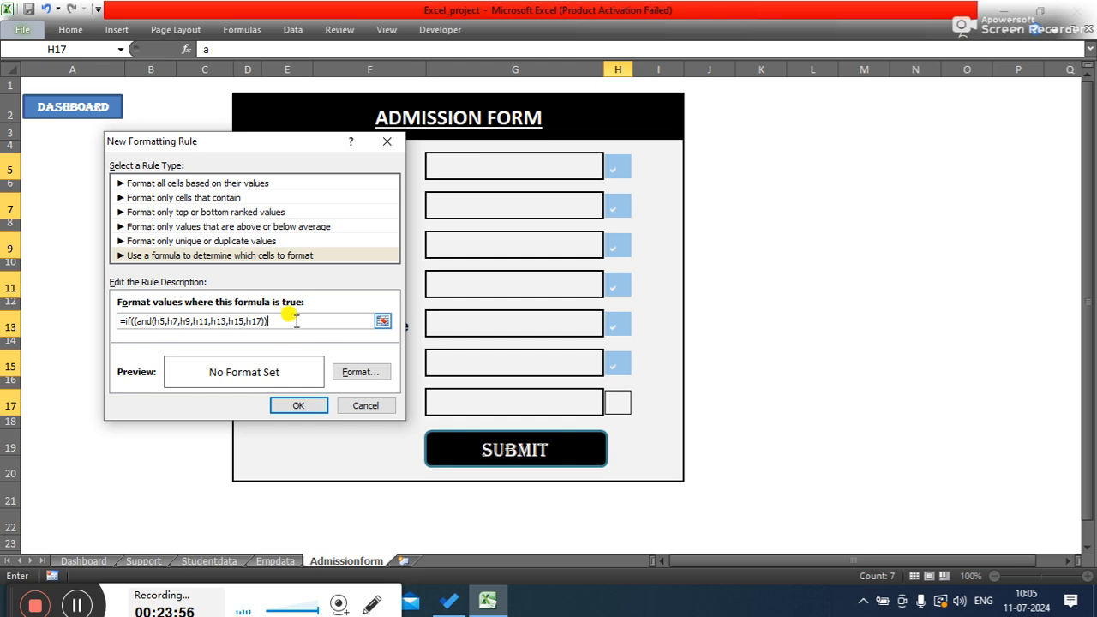
- Complete the rule formula as =if((and(h5,h7,h9,h11,h13,h15,h17))<>" " and fix the first cell reference to h5
{"action": "type", "text": "<>"}
{"action": "key", "text": "Left"}
{"action": "key", "text": "BackSpace"}
{"action": "key", "text": "BackSpace"}
{"action": "key", "text": "BackSpace"}
{"action": "key", "text": "BackSpace"}
{"action": "key", "text": "BackSpace"}
{"action": "key", "text": "BackSpace"}
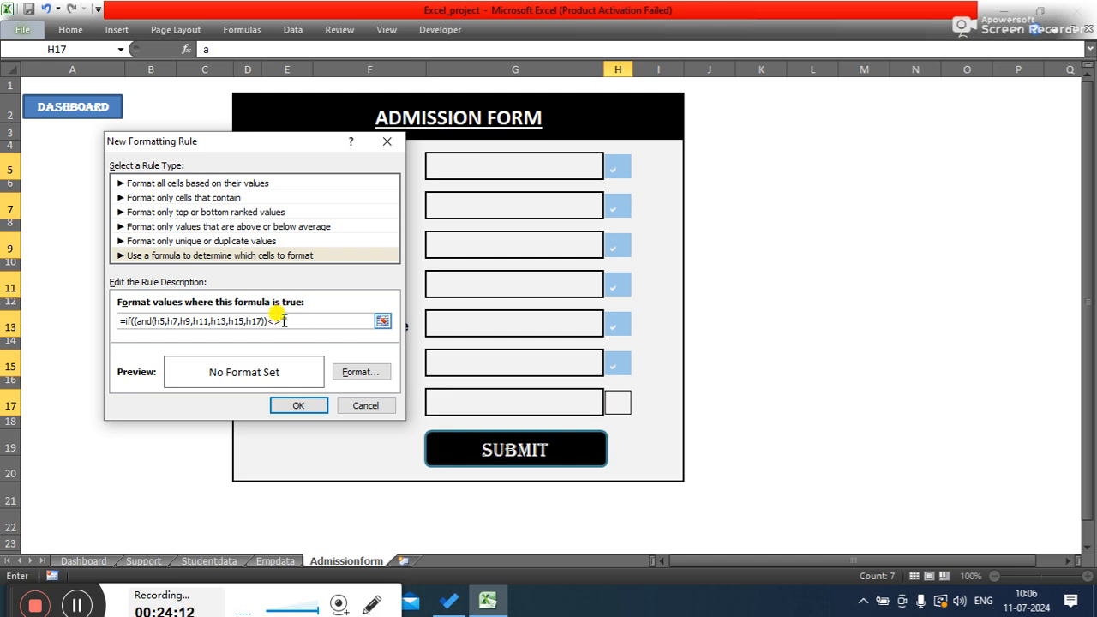
{"action": "type", "text": "\" \""}
{"action": "key", "text": "BackSpace"}
{"action": "type", "text": "g"}
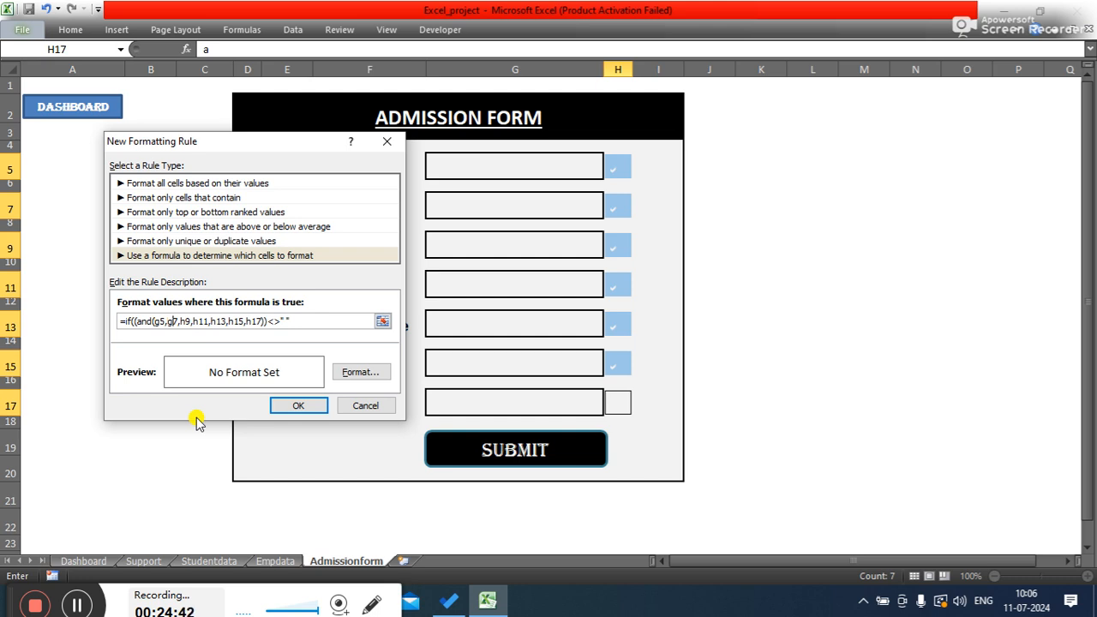
{"action": "key", "text": "BackSpace"}
{"action": "type", "text": "h"}
{"action": "left_click", "coordinate": [161, 322]}
{"action": "type", "text": "\\h"}
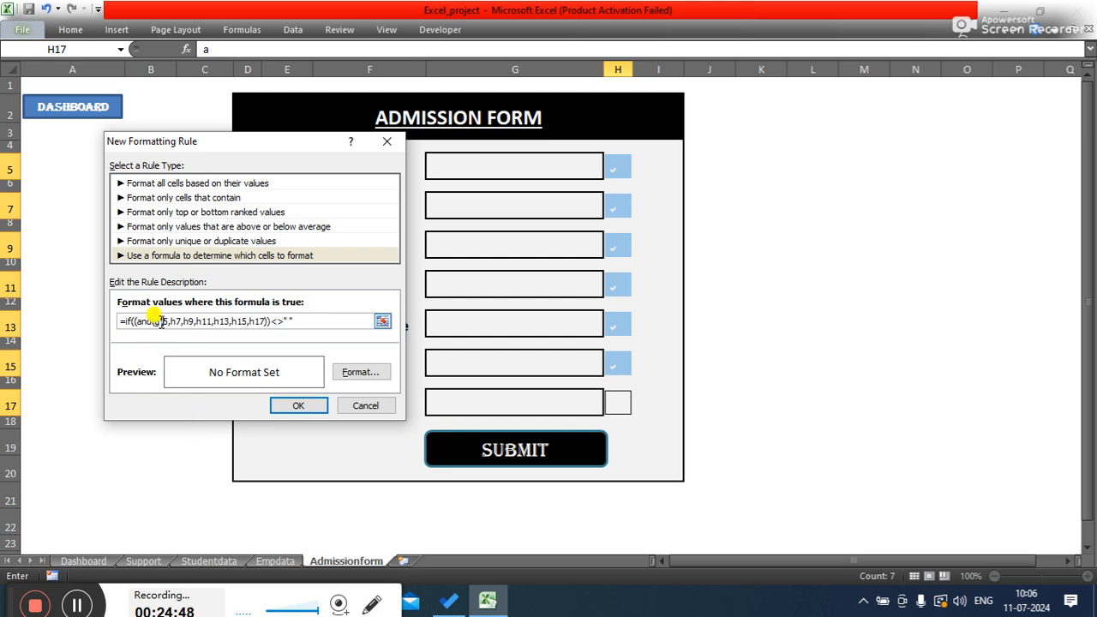
{"action": "key", "text": "BackSpace"}
{"action": "key", "text": "BackSpace"}
{"action": "key", "text": "BackSpace"}
{"action": "type", "text": "h"}
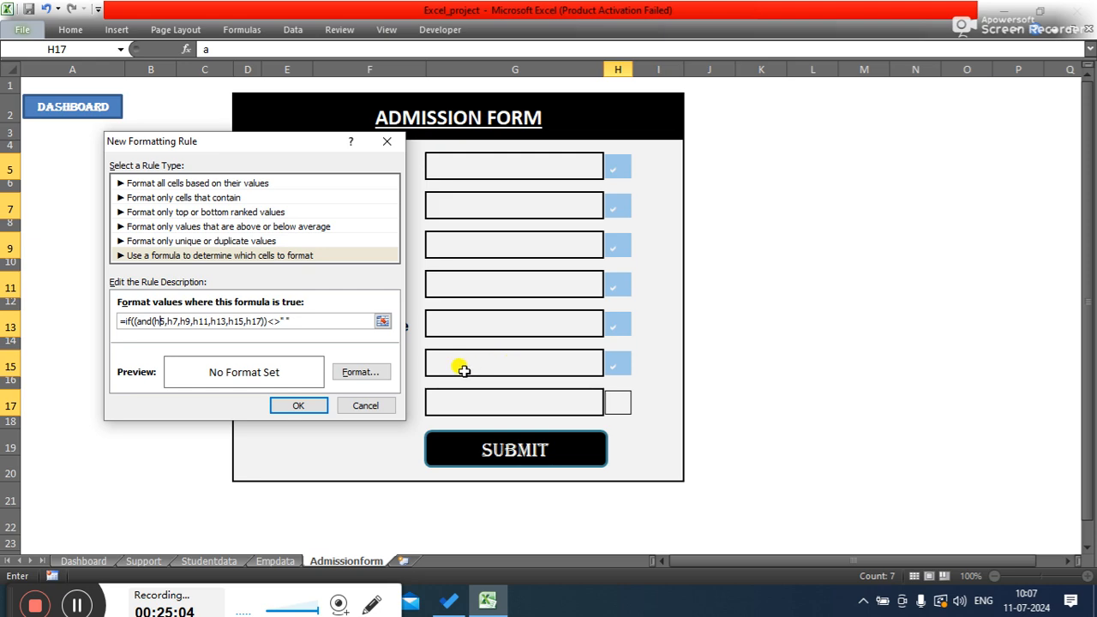
- Open the rule's format settings and apply an outline border preset
{"action": "left_click", "coordinate": [359, 371]}
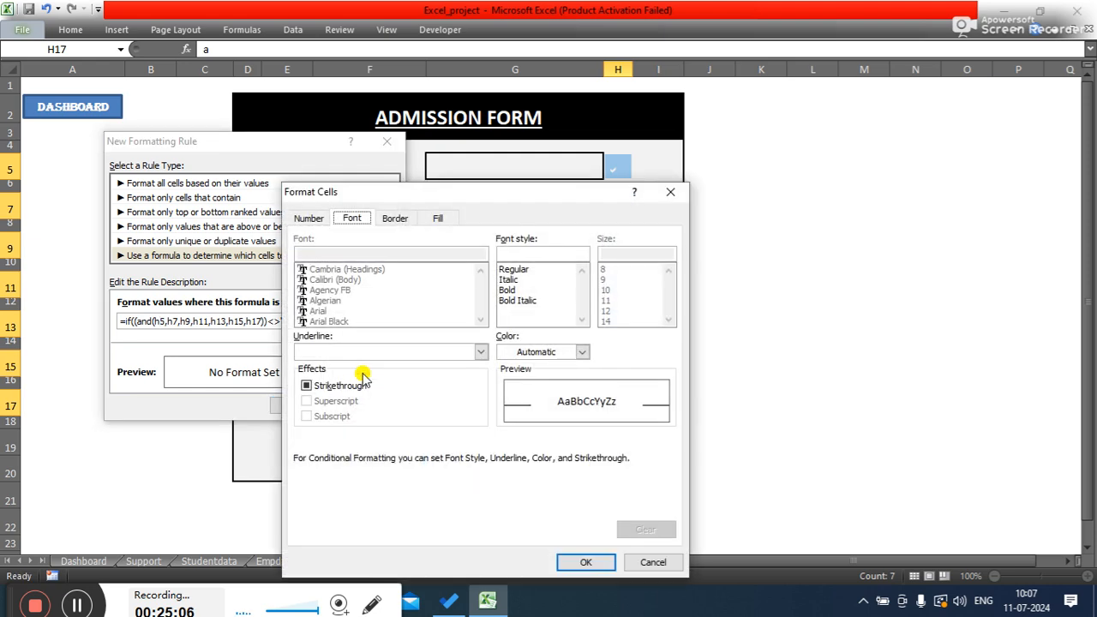
{"action": "left_click", "coordinate": [408, 220]}
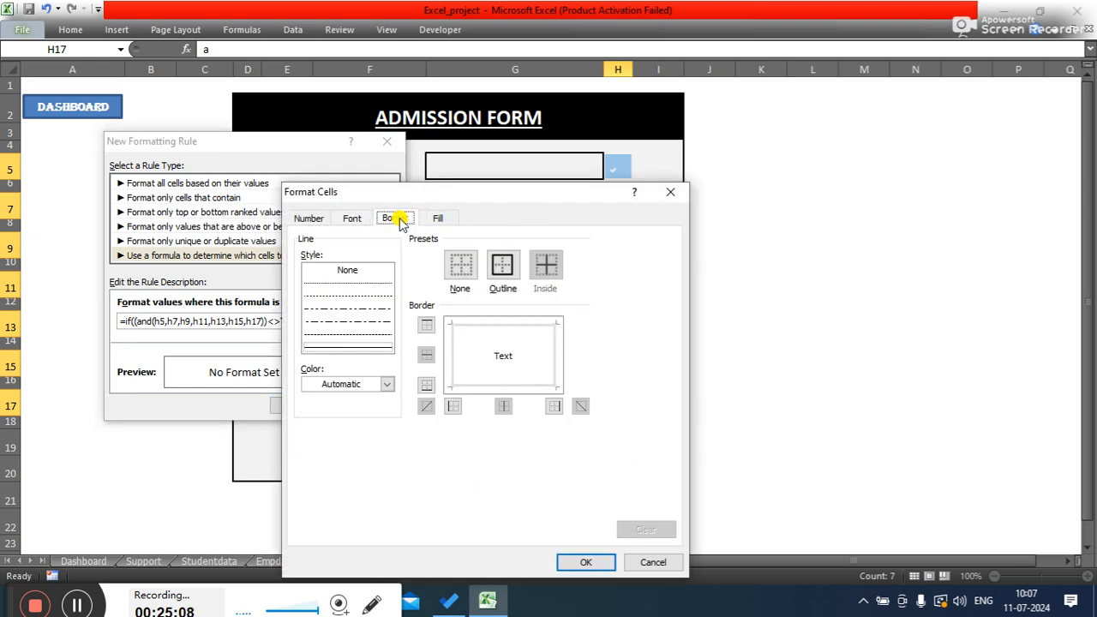
{"action": "left_click", "coordinate": [503, 266]}
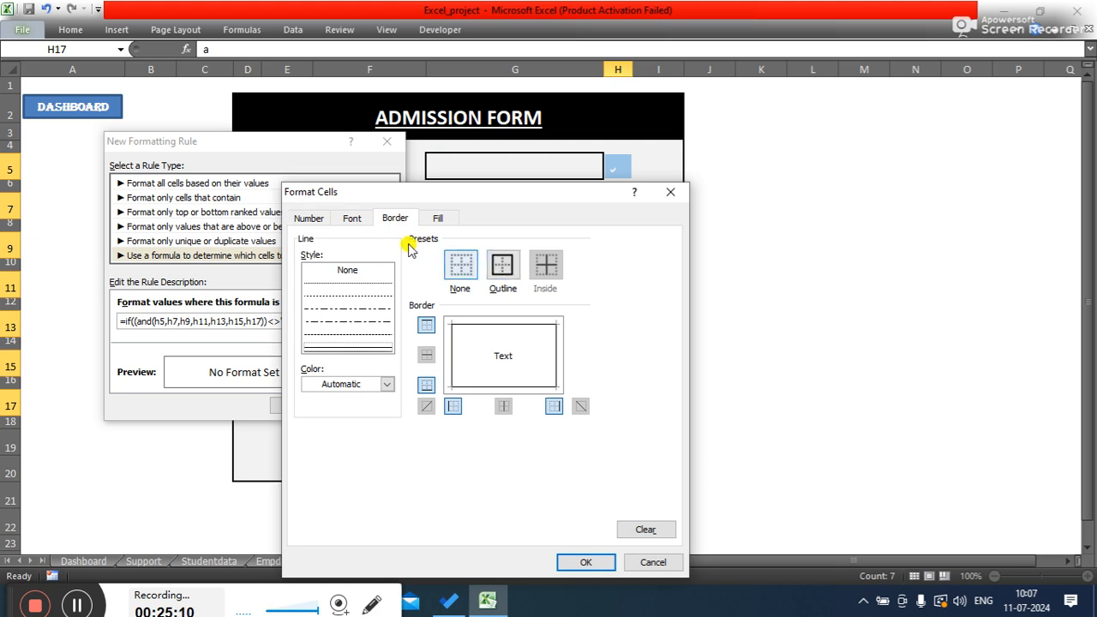
- Try a green background fill for the rule format and set its font colour to Automatic
{"action": "left_click", "coordinate": [442, 218]}
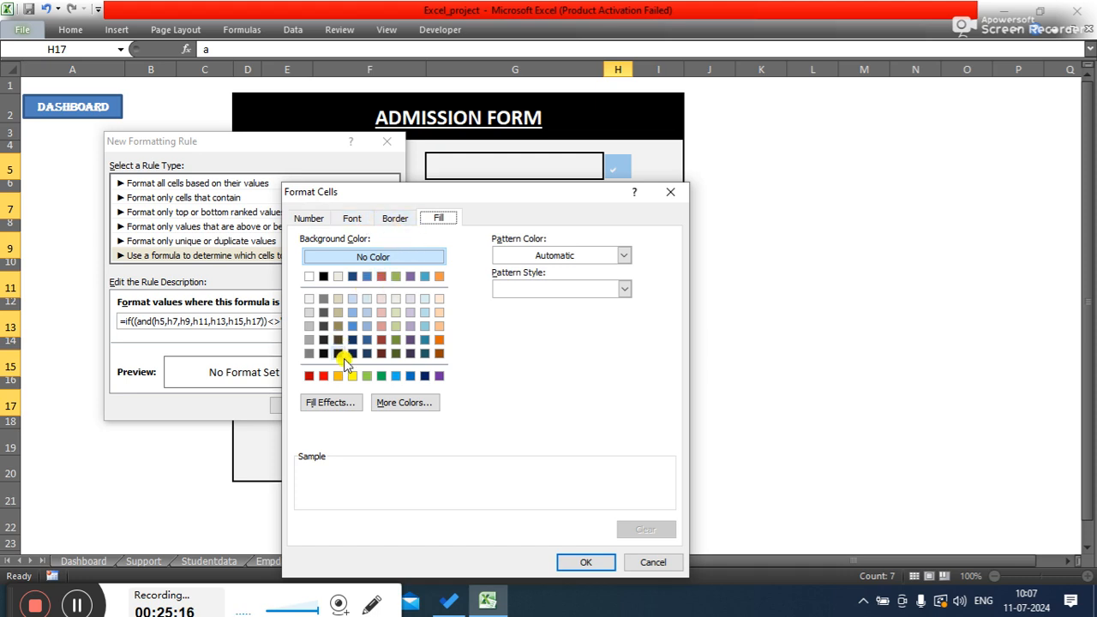
{"action": "left_click", "coordinate": [380, 377]}
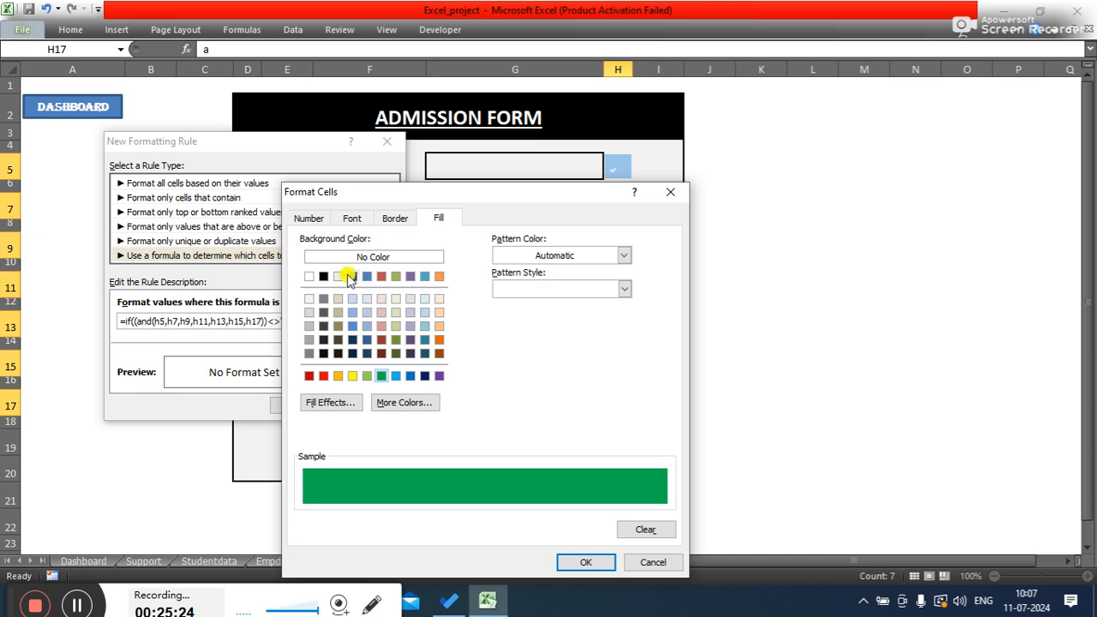
{"action": "left_click", "coordinate": [352, 218]}
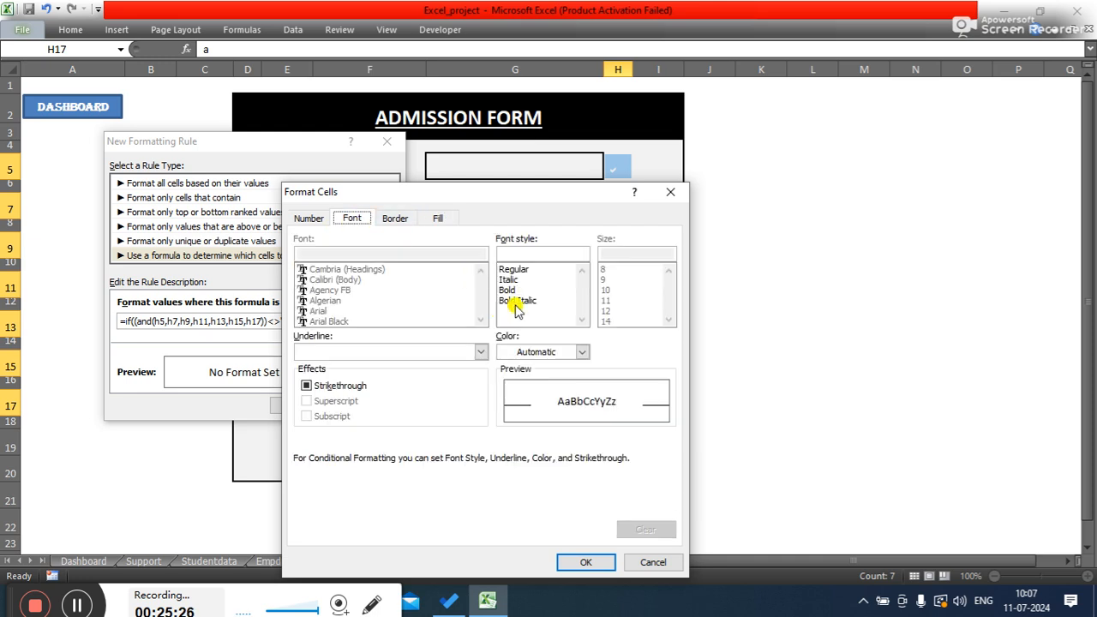
{"action": "left_click", "coordinate": [580, 351]}
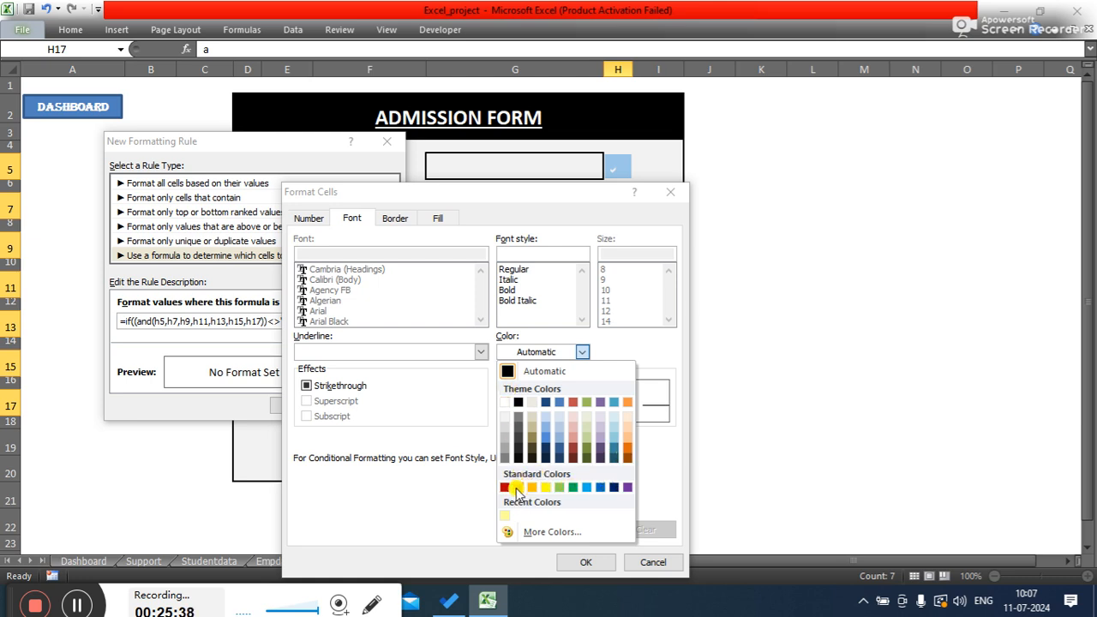
{"action": "left_click", "coordinate": [514, 370]}
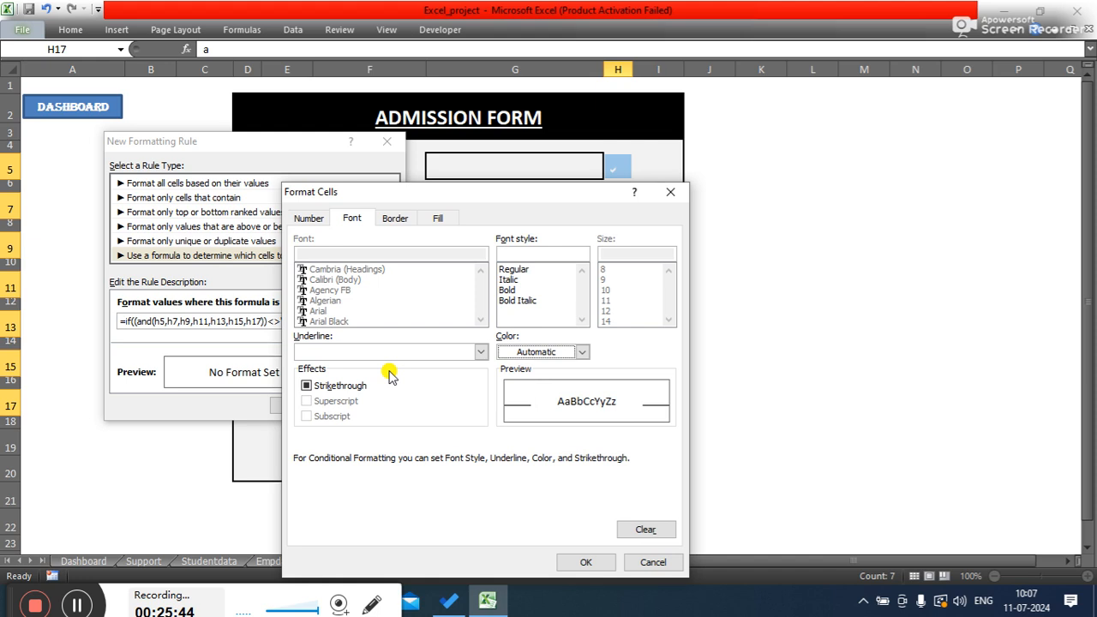
- Make the rule's font style Bold and change its background fill to white
{"action": "left_click", "coordinate": [512, 290]}
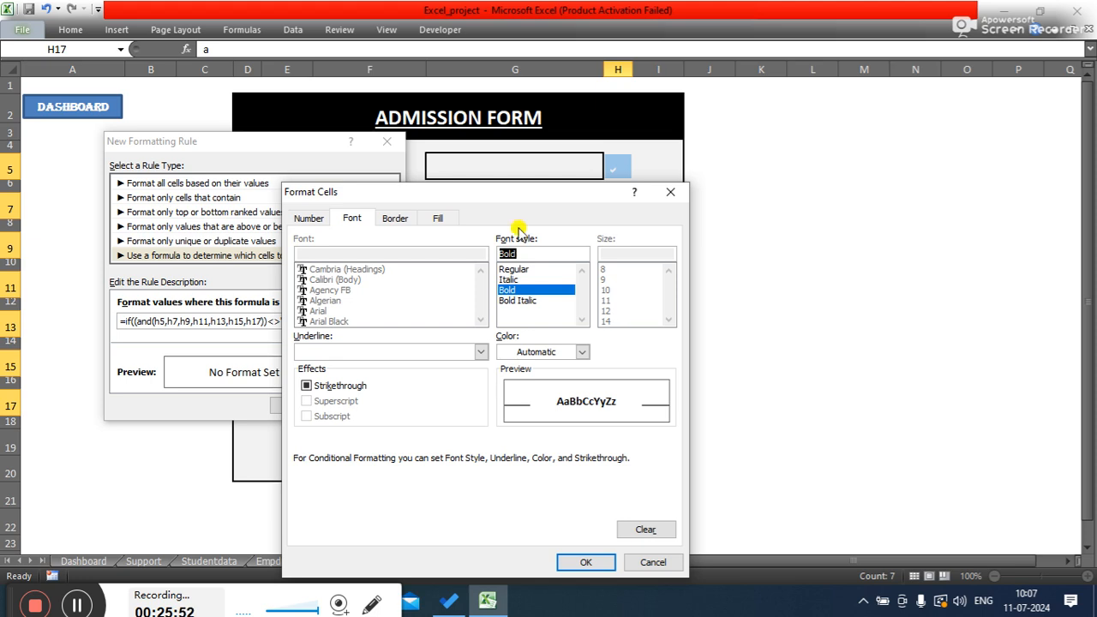
{"action": "left_click", "coordinate": [438, 218]}
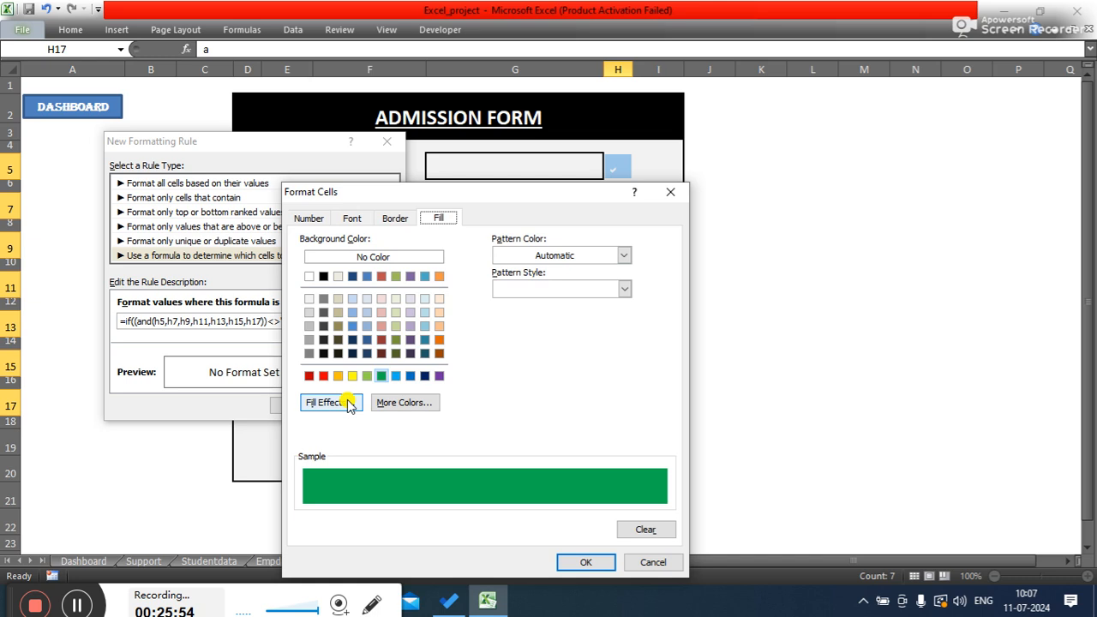
{"action": "left_click", "coordinate": [309, 276]}
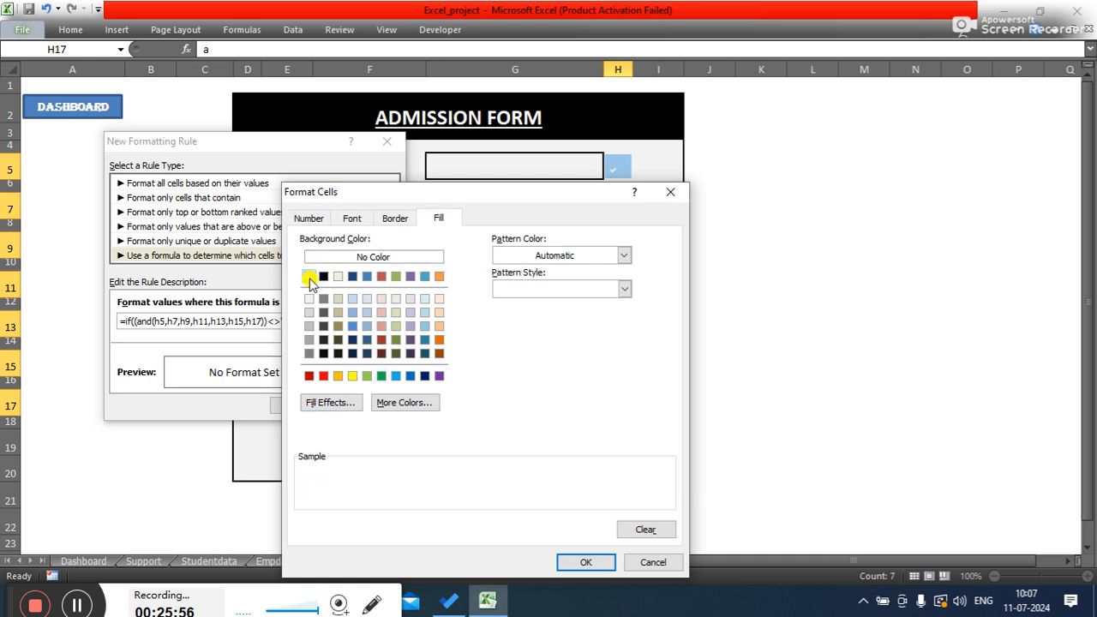
- Set the rule's font colour to the standard green
{"action": "left_click", "coordinate": [353, 219]}
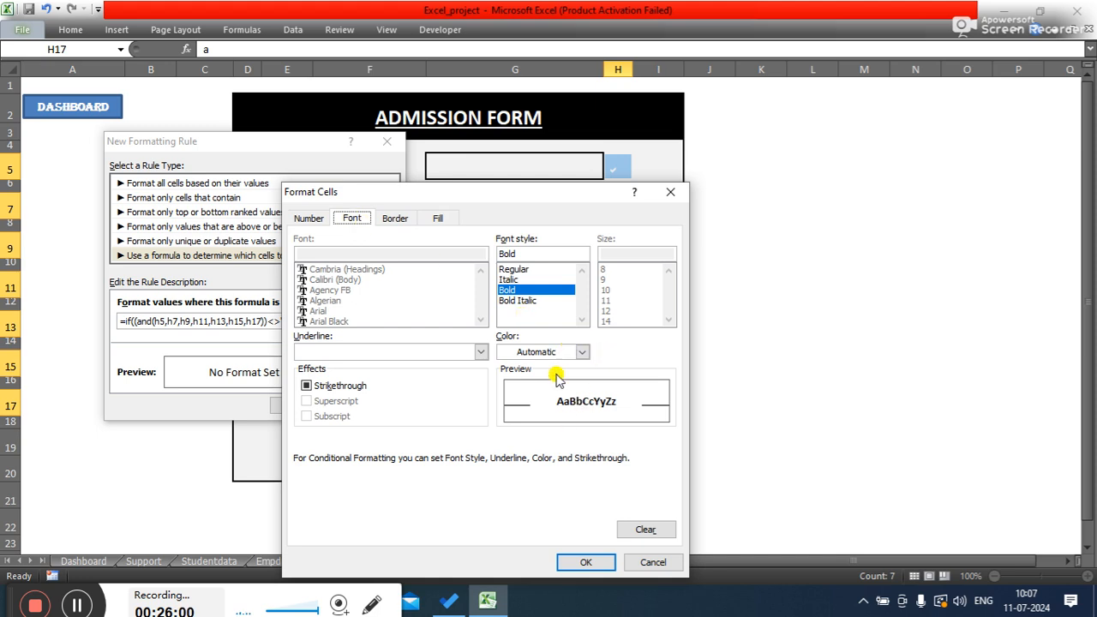
{"action": "left_click", "coordinate": [582, 351]}
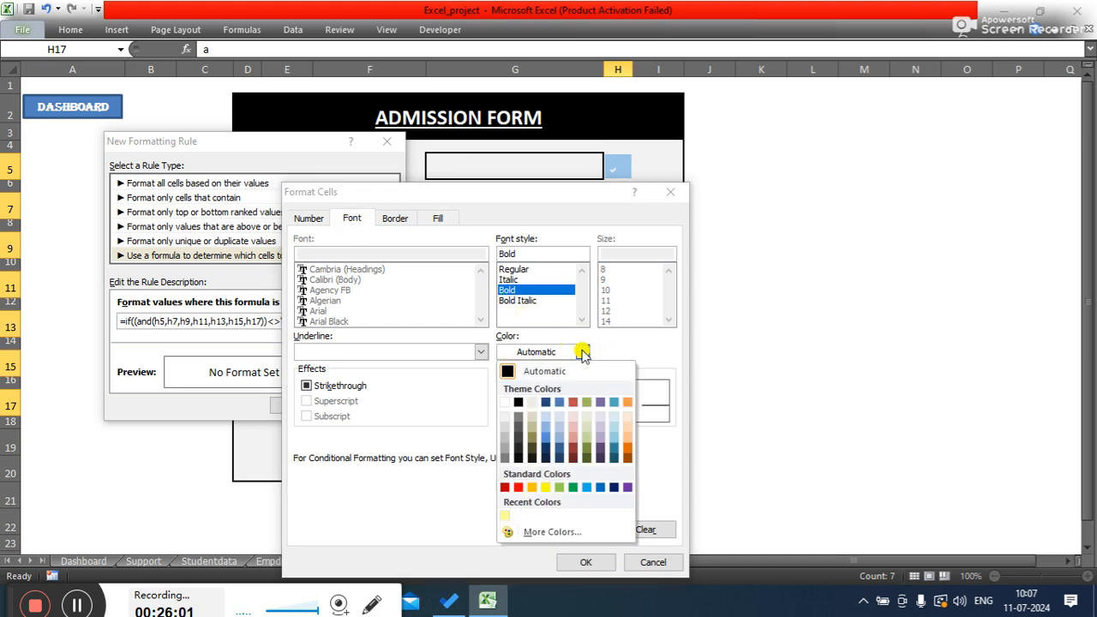
{"action": "left_click", "coordinate": [573, 486]}
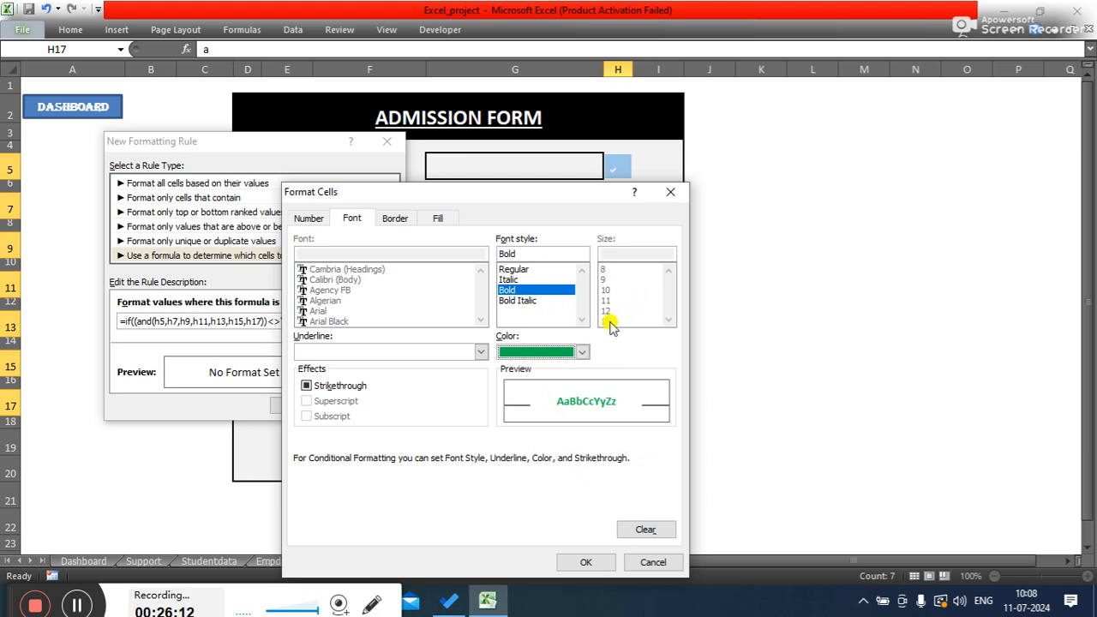
- Review the Border, Fill, Font and Number settings and confirm the rule format
{"action": "left_click", "coordinate": [390, 220]}
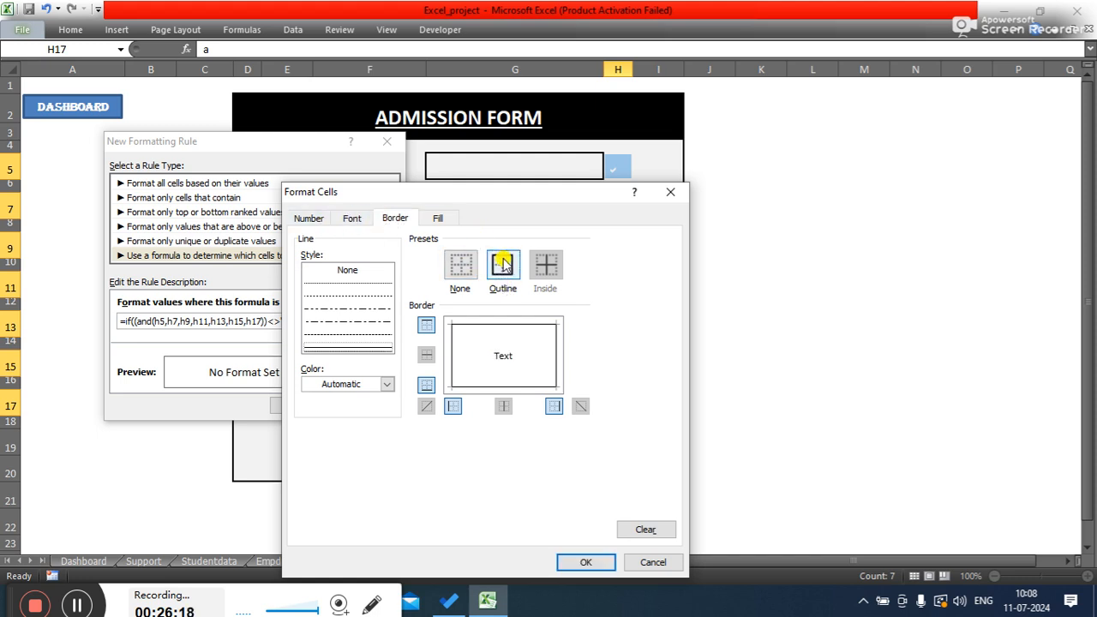
{"action": "left_click", "coordinate": [435, 217]}
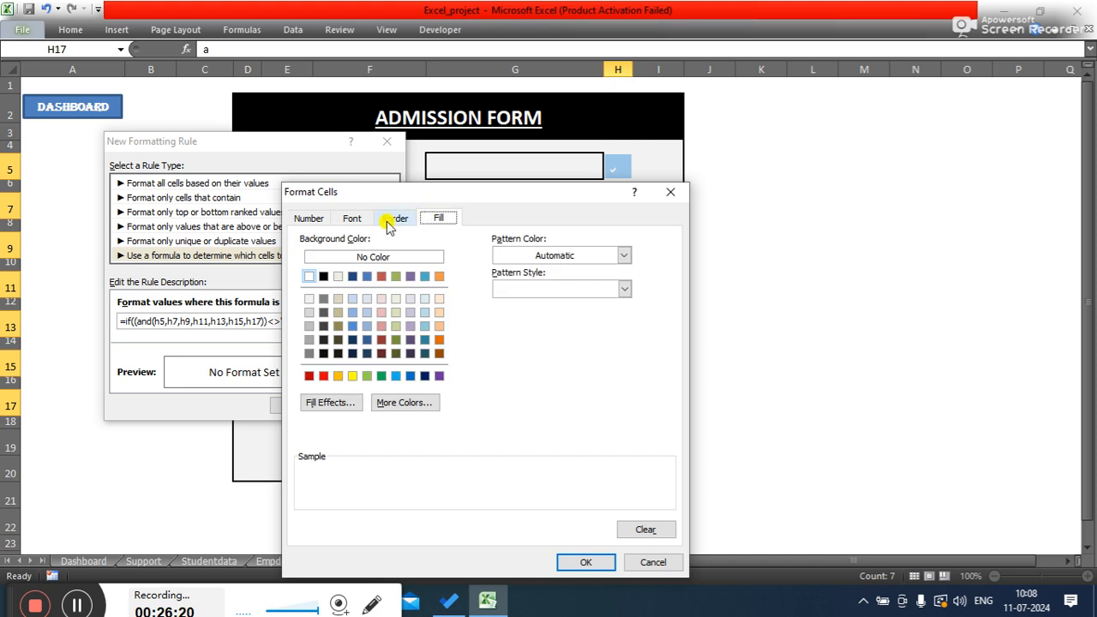
{"action": "left_click", "coordinate": [392, 219]}
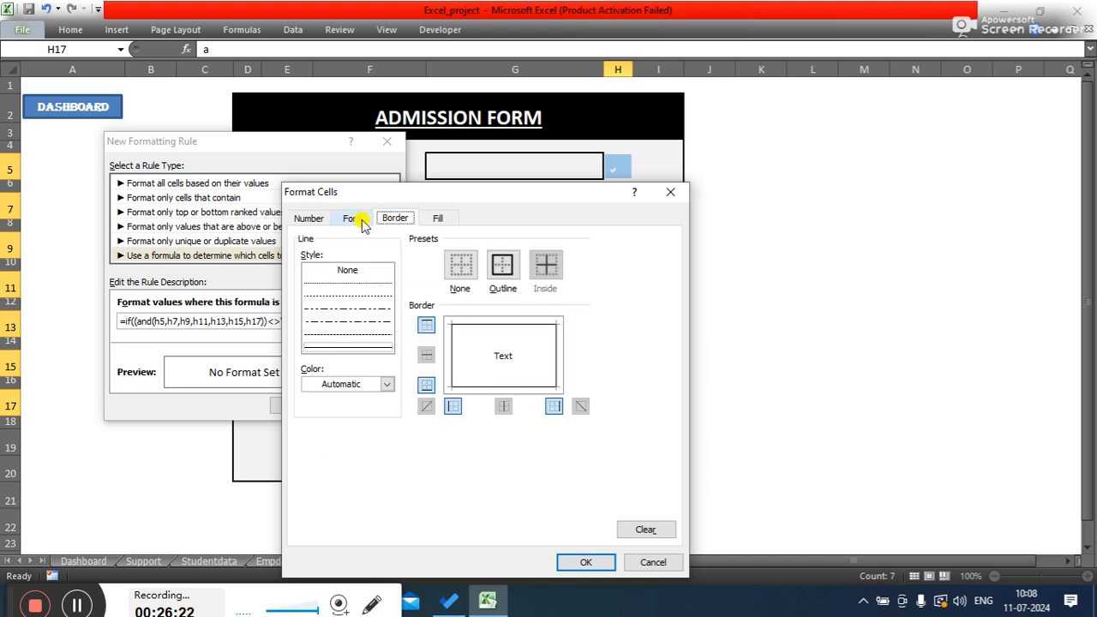
{"action": "left_click", "coordinate": [354, 219]}
{"action": "left_click", "coordinate": [298, 222]}
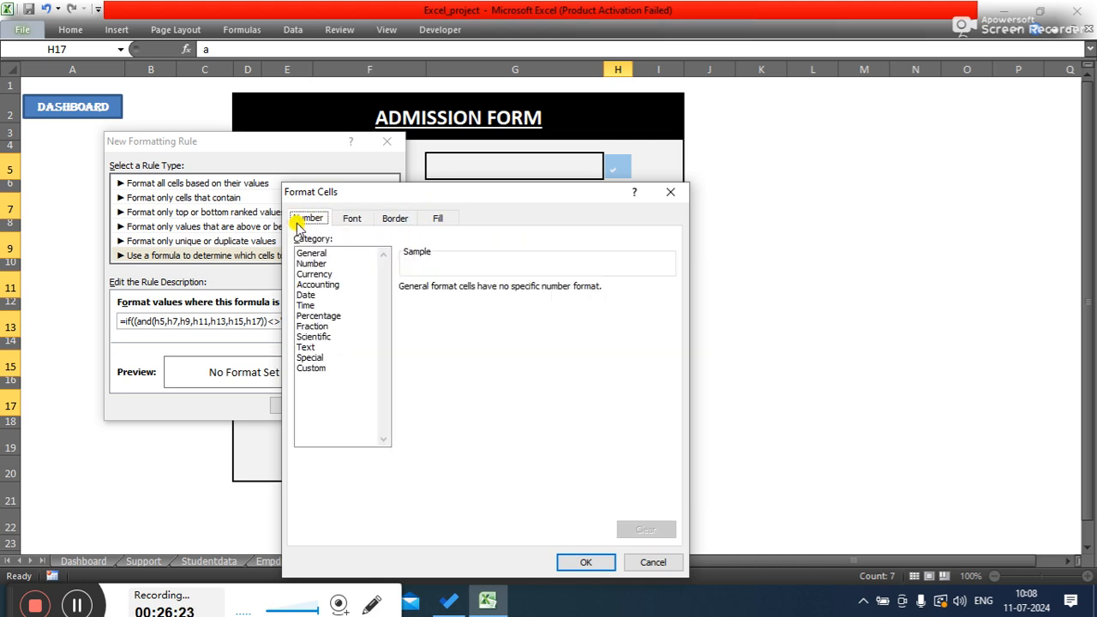
{"action": "left_click", "coordinate": [572, 562]}
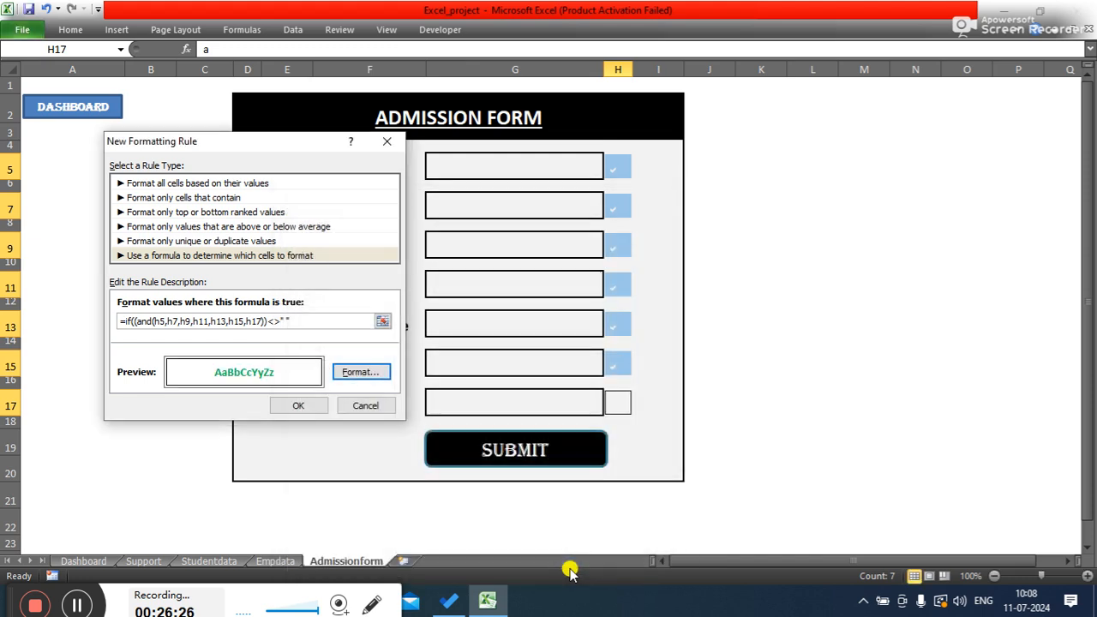
- Try to save the rule, append a closing parenthesis to the formula, and retry saving
{"action": "left_click", "coordinate": [299, 405]}
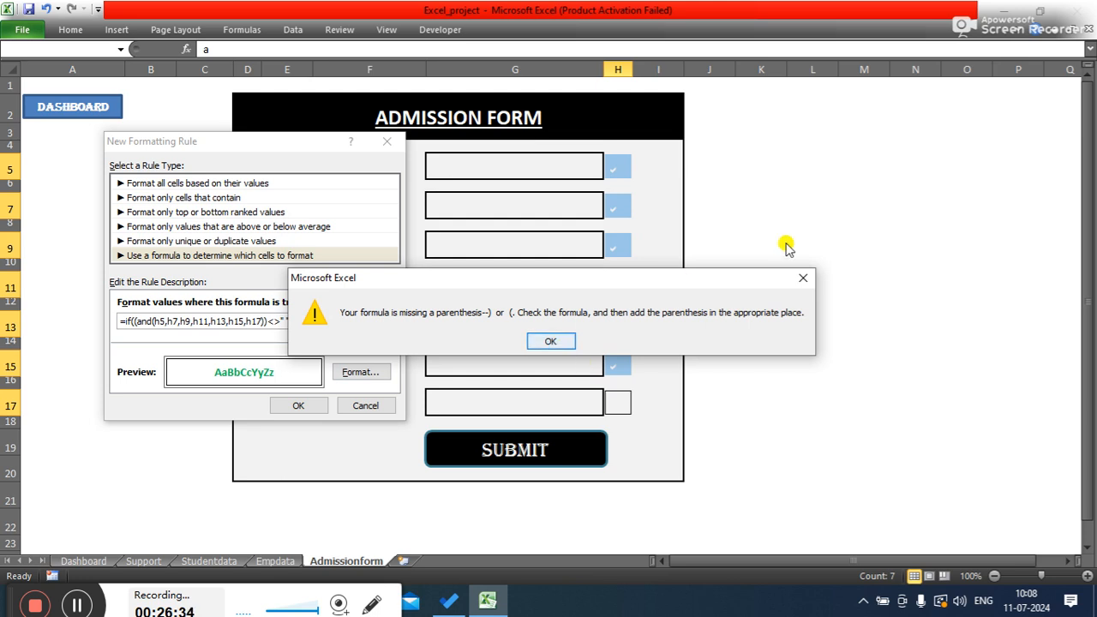
{"action": "left_click", "coordinate": [800, 279]}
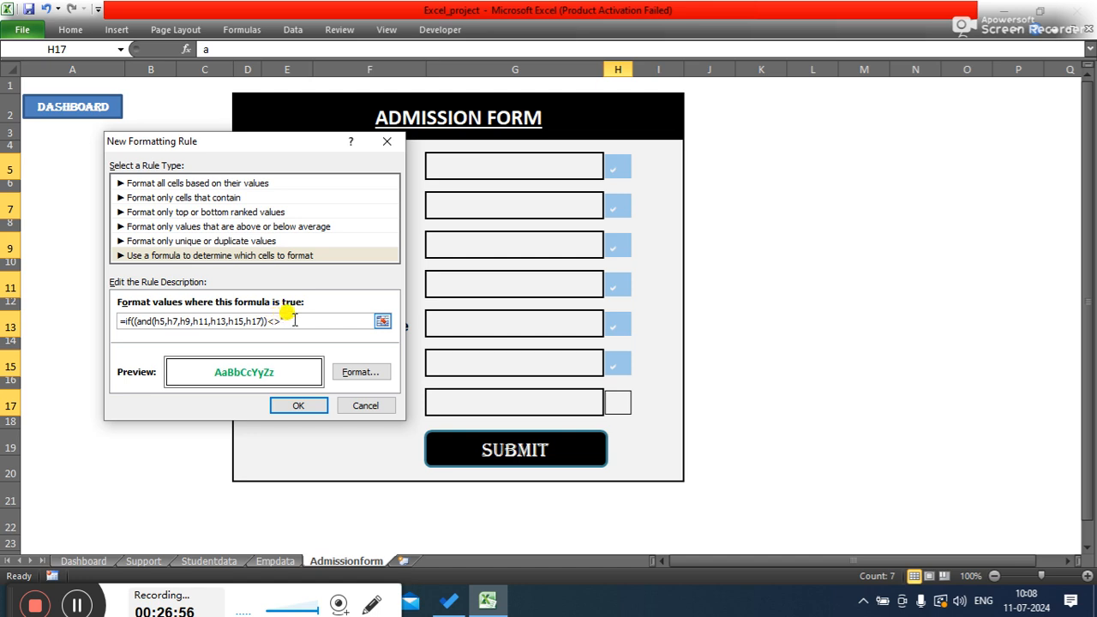
{"action": "left_click", "coordinate": [289, 319]}
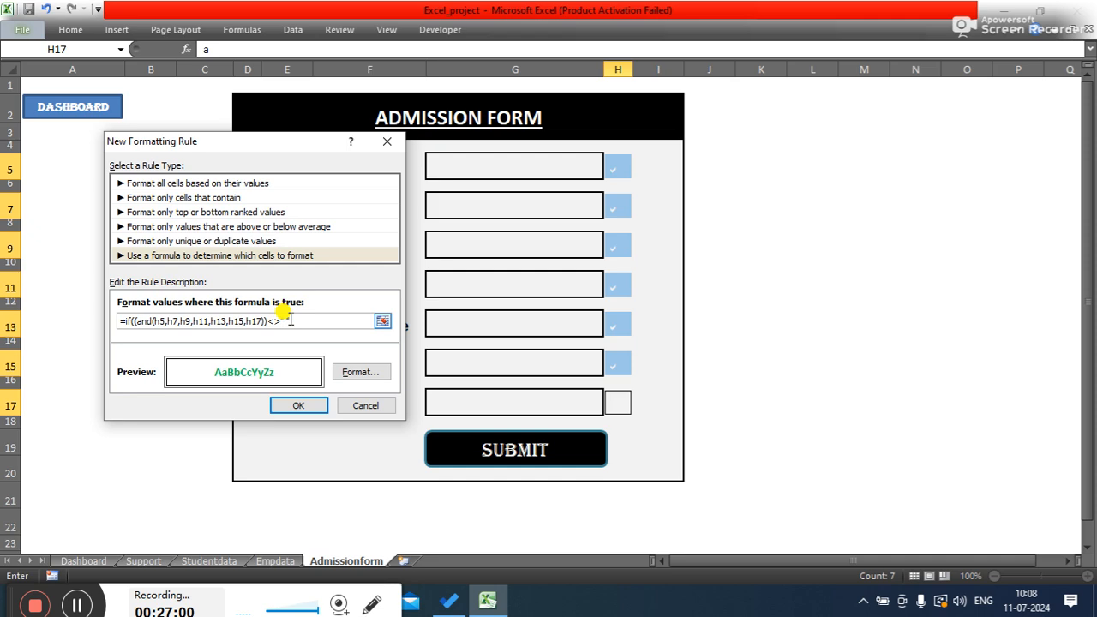
{"action": "left_click", "coordinate": [317, 406]}
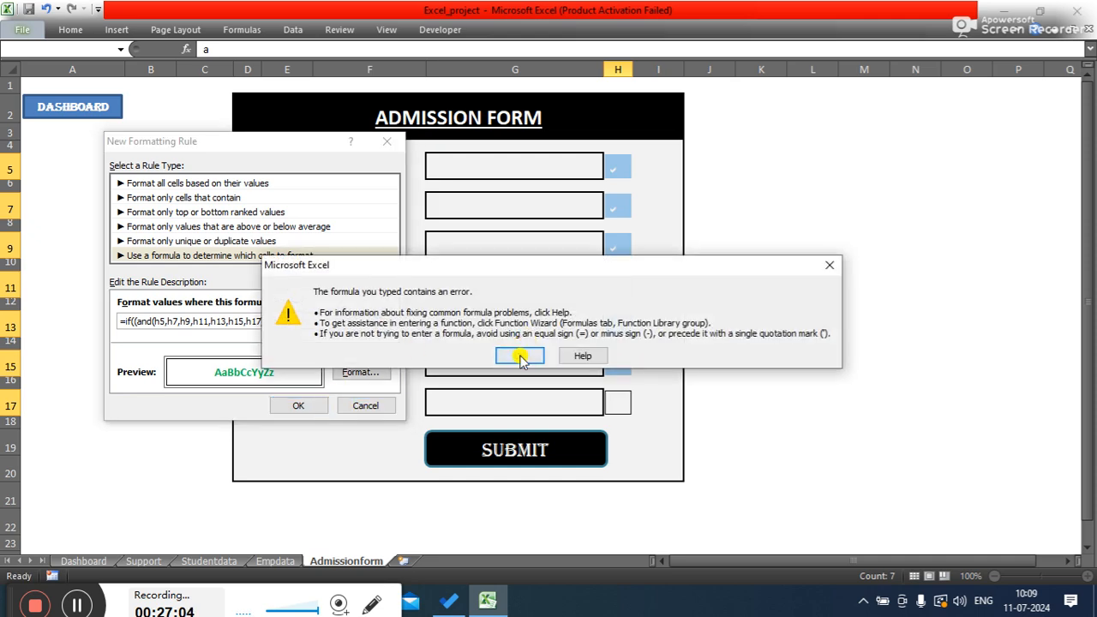
{"action": "left_click", "coordinate": [519, 355]}
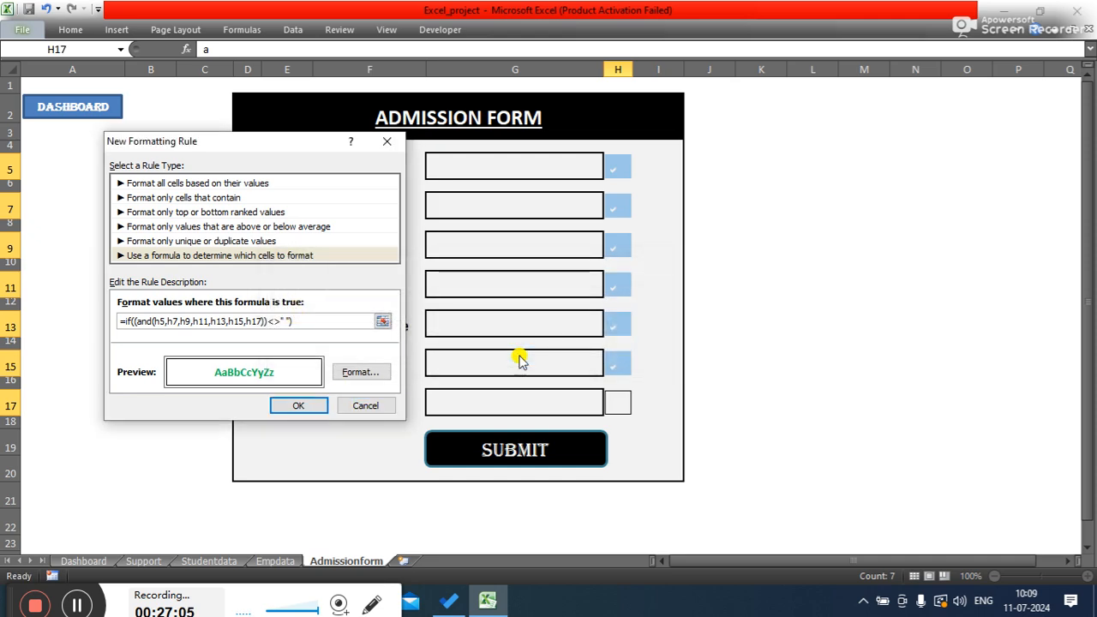
- Delete the IF( from the start of the rule formula and save the conditional formatting rule
{"action": "left_click", "coordinate": [134, 321]}
{"action": "key", "text": "BackSpace"}
{"action": "key", "text": "BackSpace"}
{"action": "key", "text": "BackSpace"}
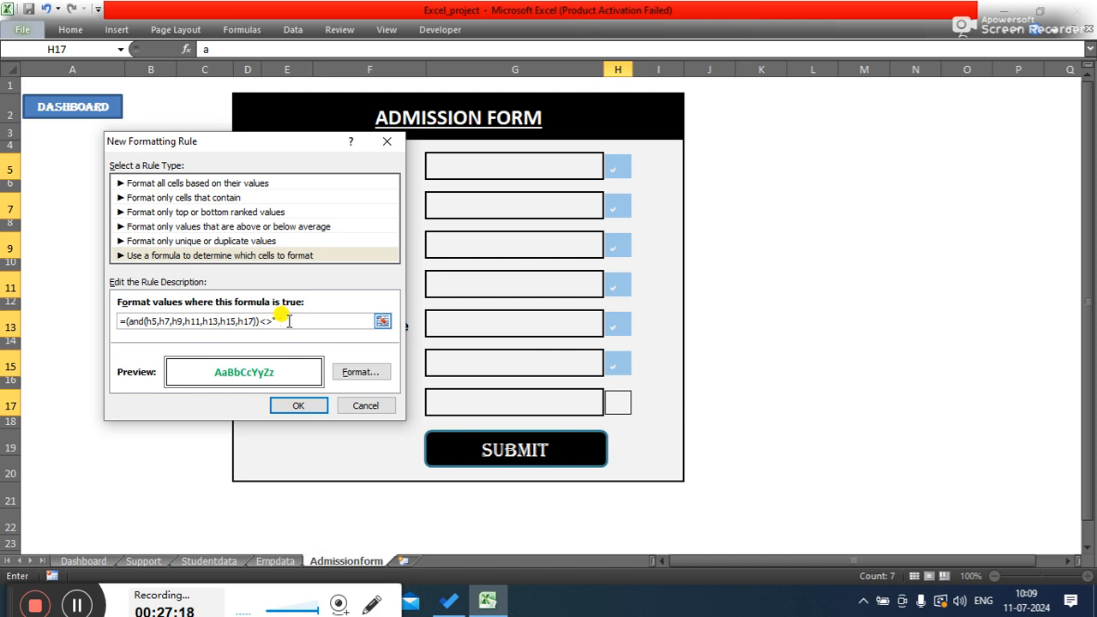
{"action": "left_click", "coordinate": [298, 405]}
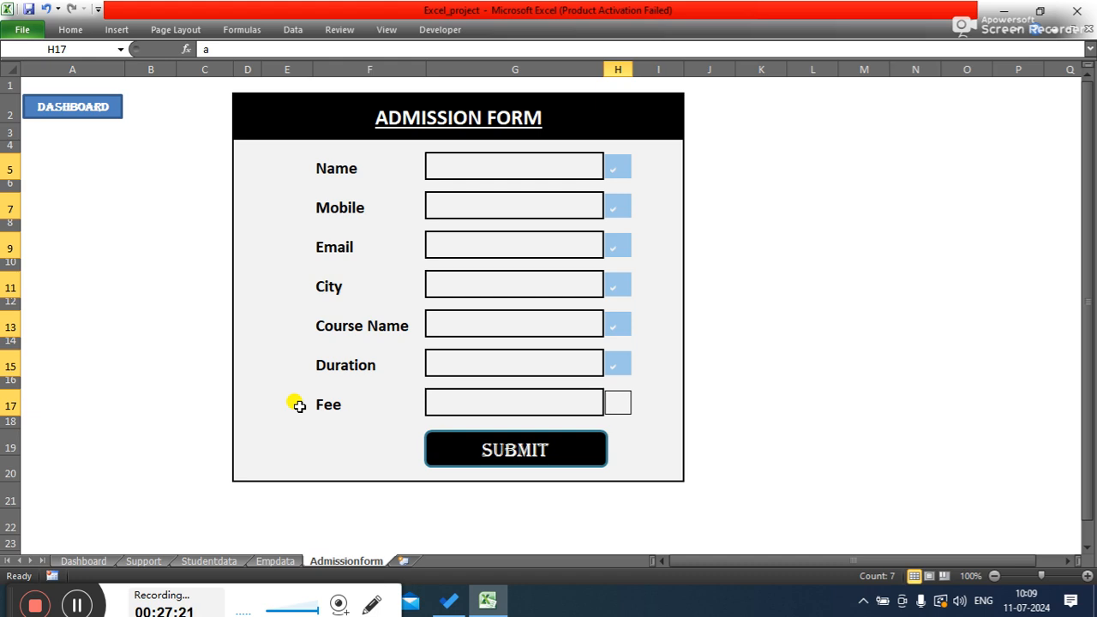
- Select the check mark cells H5, H7 and H9 to examine how the conditional formatting displays
{"action": "left_click", "coordinate": [854, 235]}
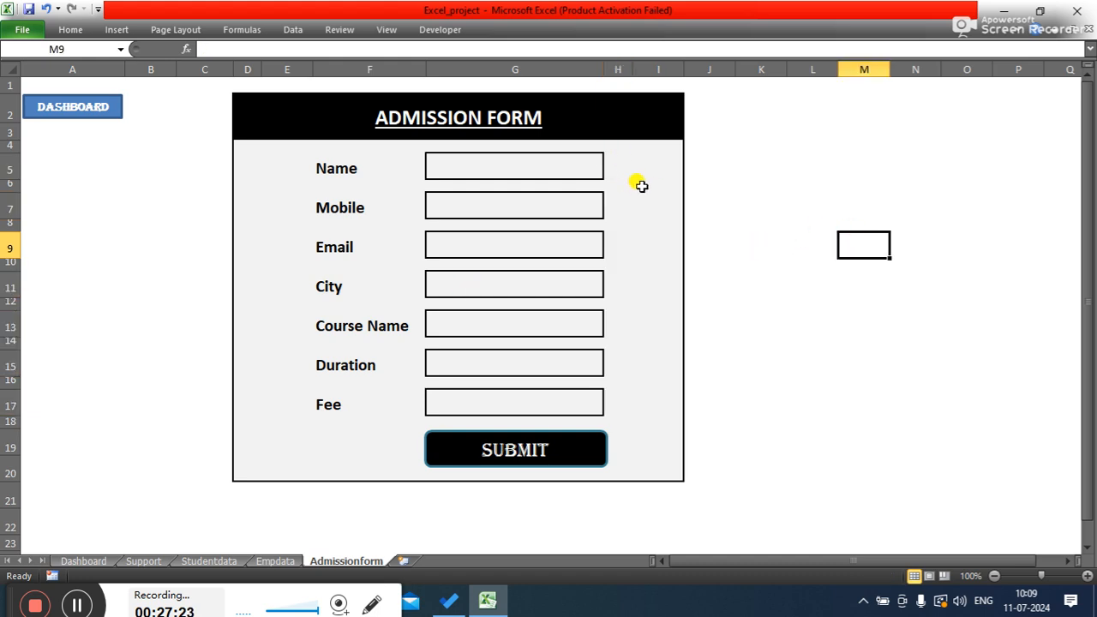
{"action": "left_click", "coordinate": [619, 167]}
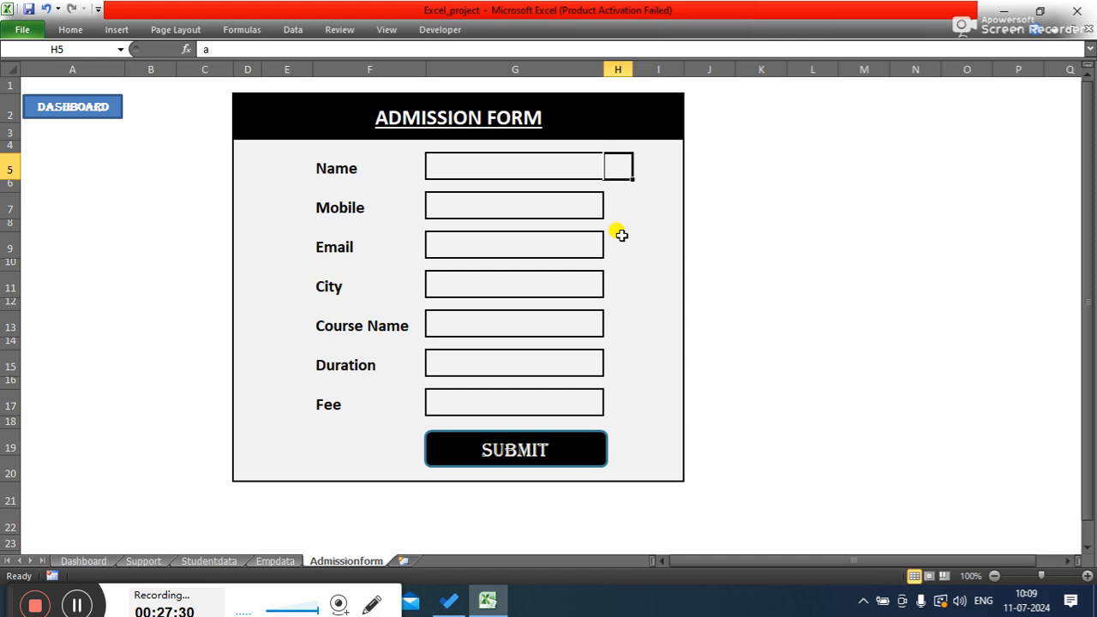
{"action": "left_click", "coordinate": [618, 197]}
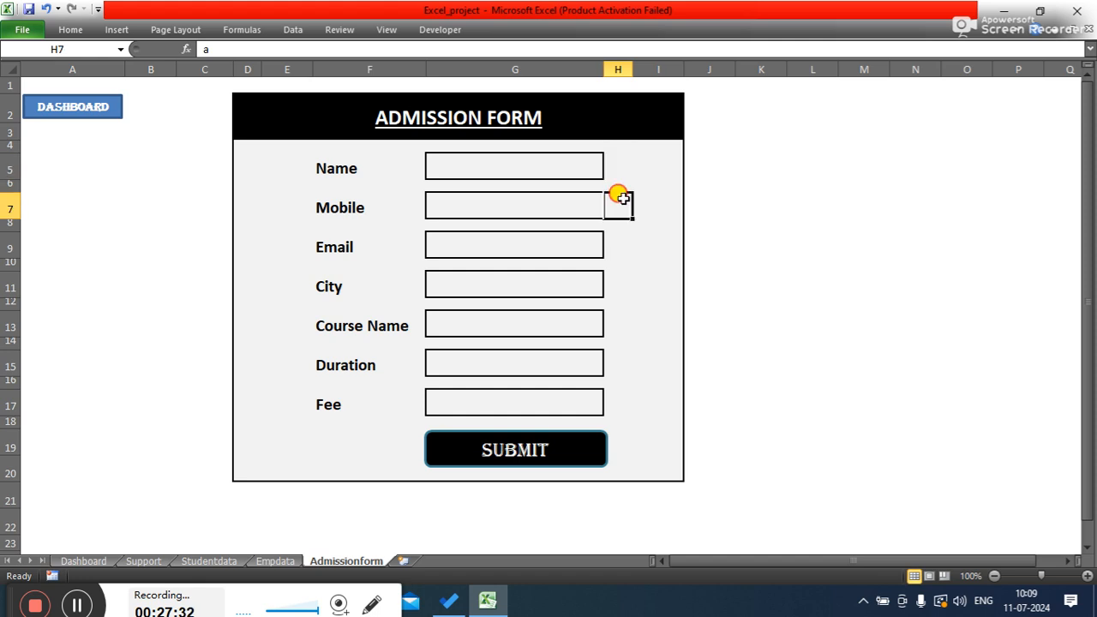
{"action": "left_click", "coordinate": [617, 161]}
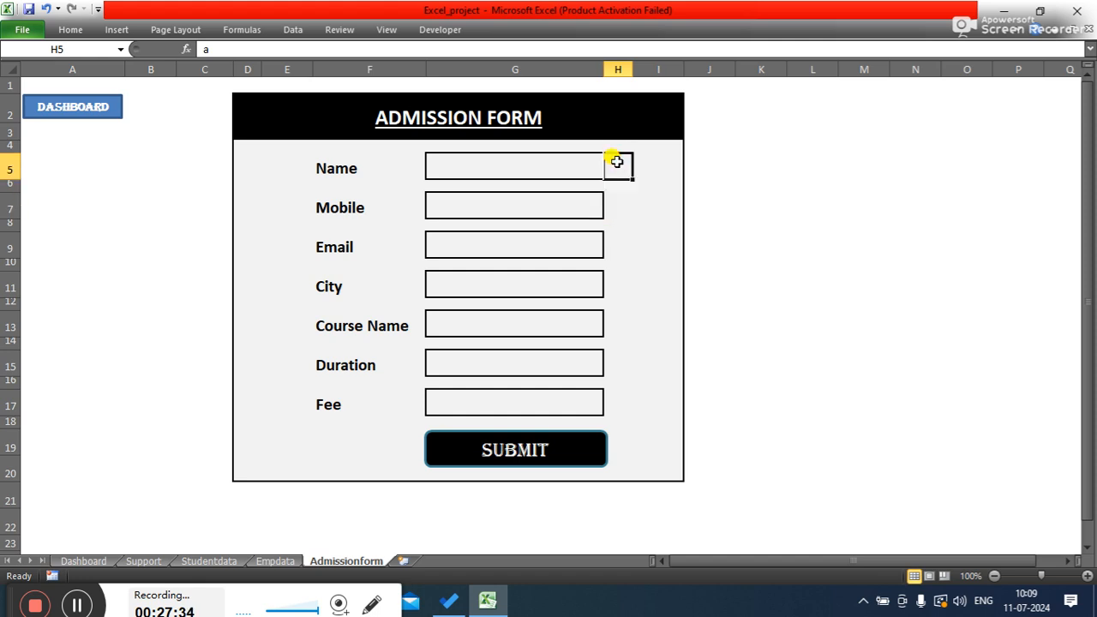
{"action": "left_click", "coordinate": [617, 204]}
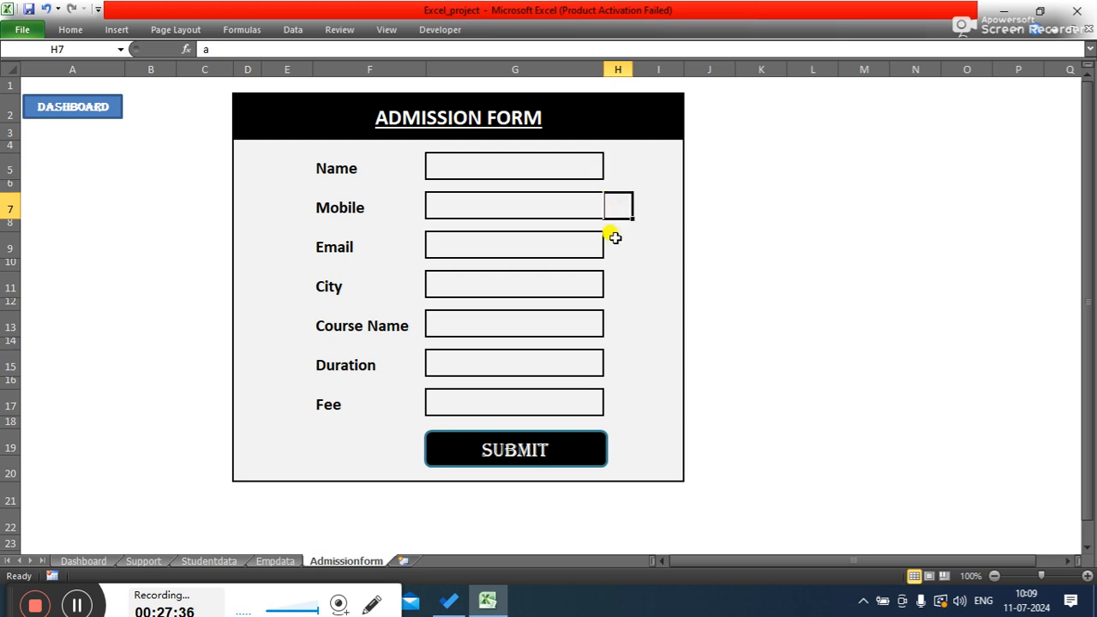
{"action": "left_click", "coordinate": [615, 240]}
{"action": "left_click", "coordinate": [617, 175]}
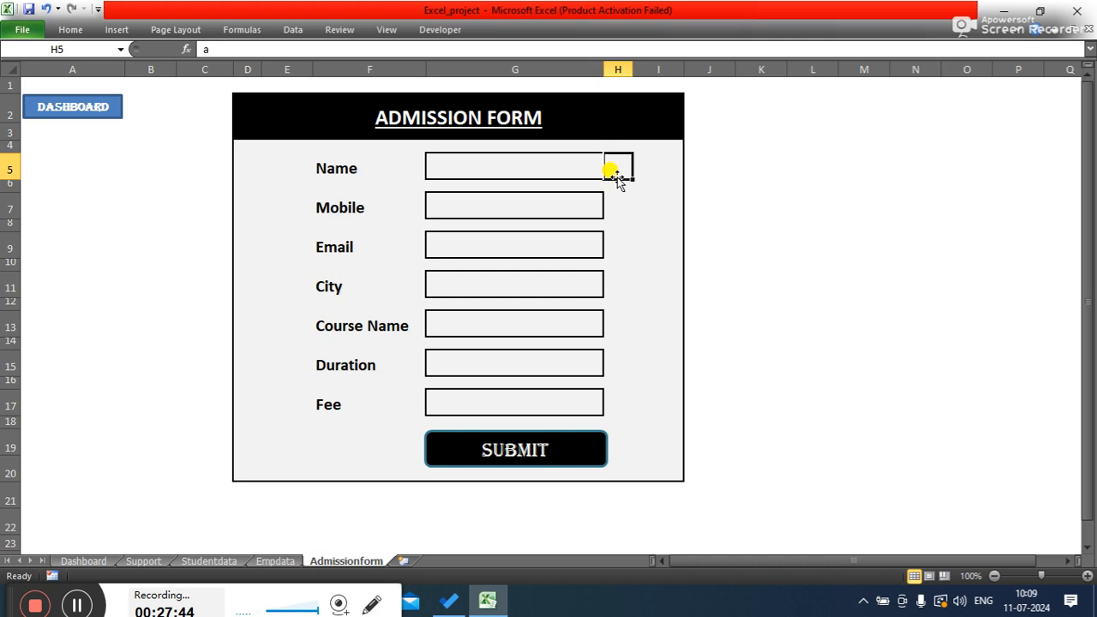
- Enter the formula =IF(G5<>"","a","") in check mark cell H5 to show a mark when Name is filled
{"action": "type", "text": "="}
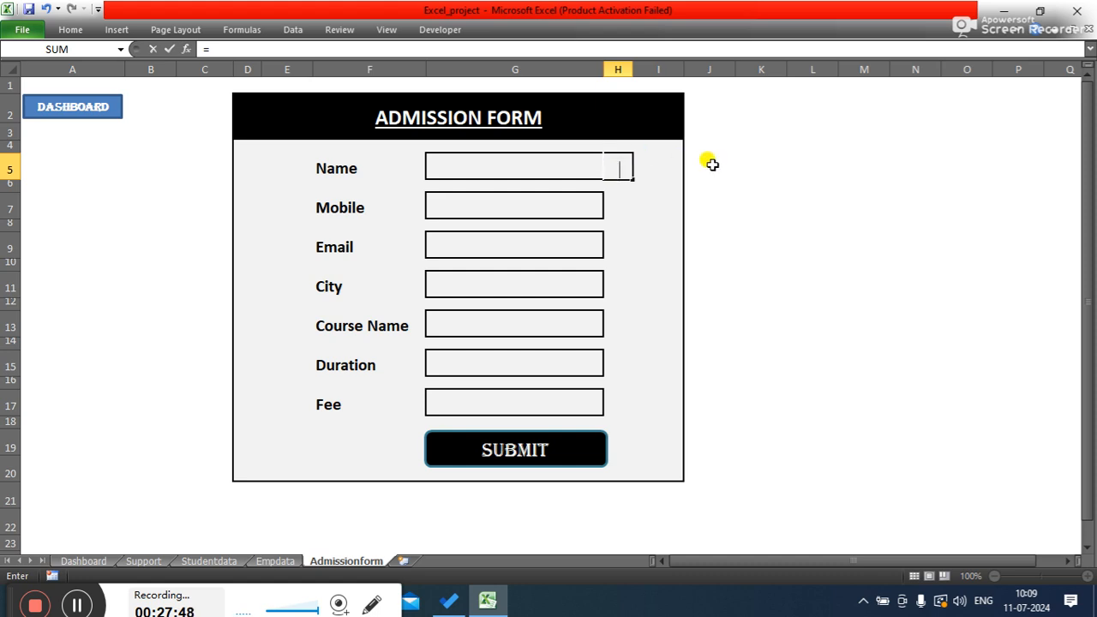
{"action": "left_click", "coordinate": [306, 49]}
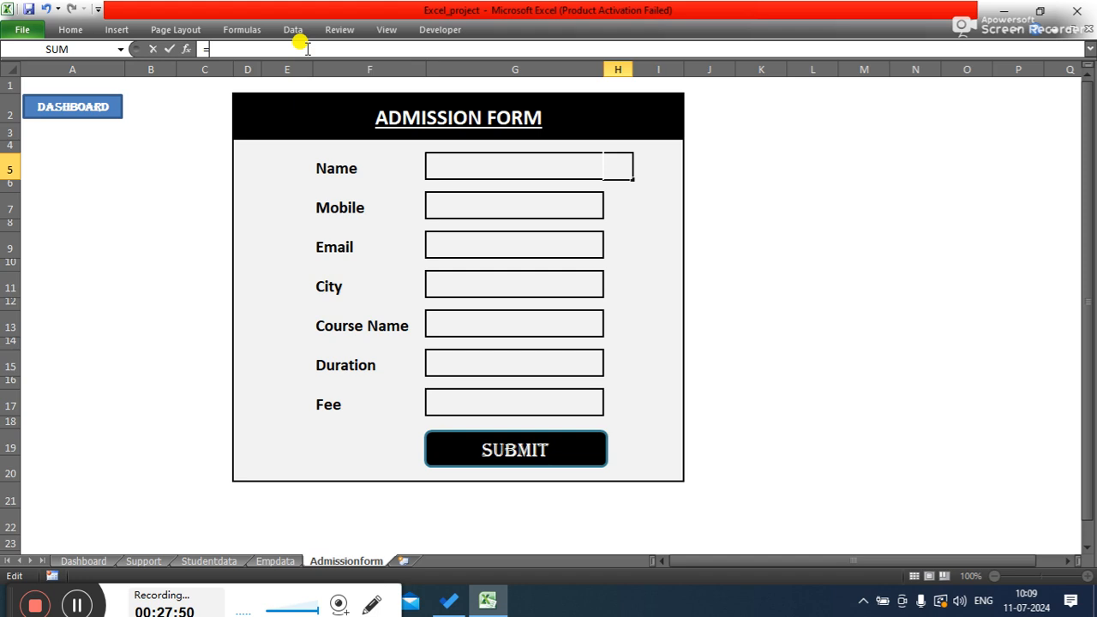
{"action": "type", "text": "if"}
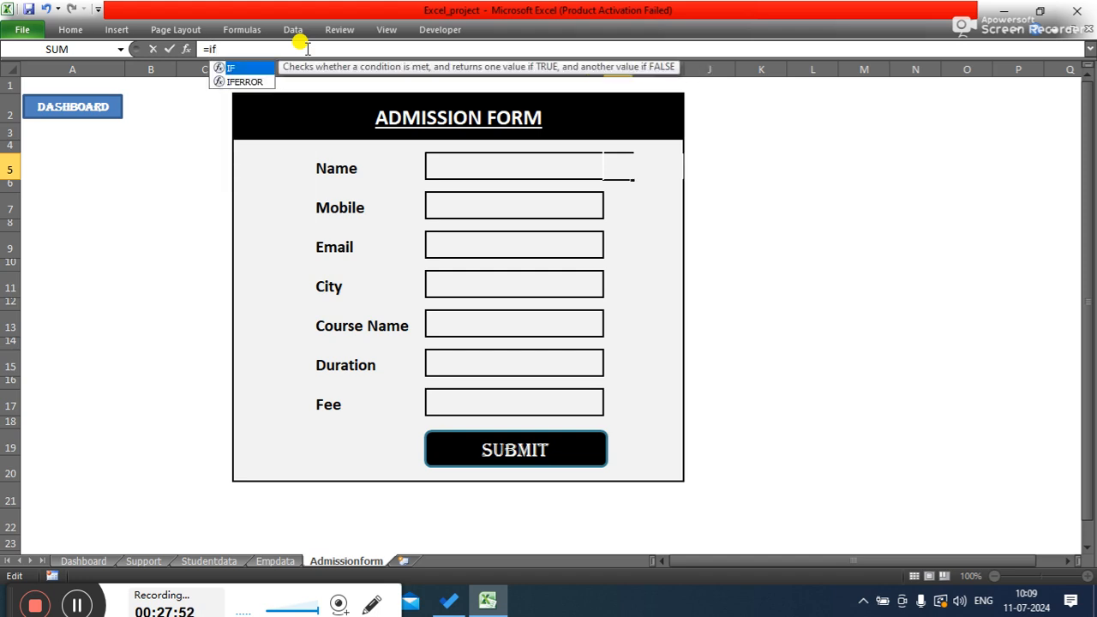
{"action": "type", "text": "("}
{"action": "left_click", "coordinate": [444, 166]}
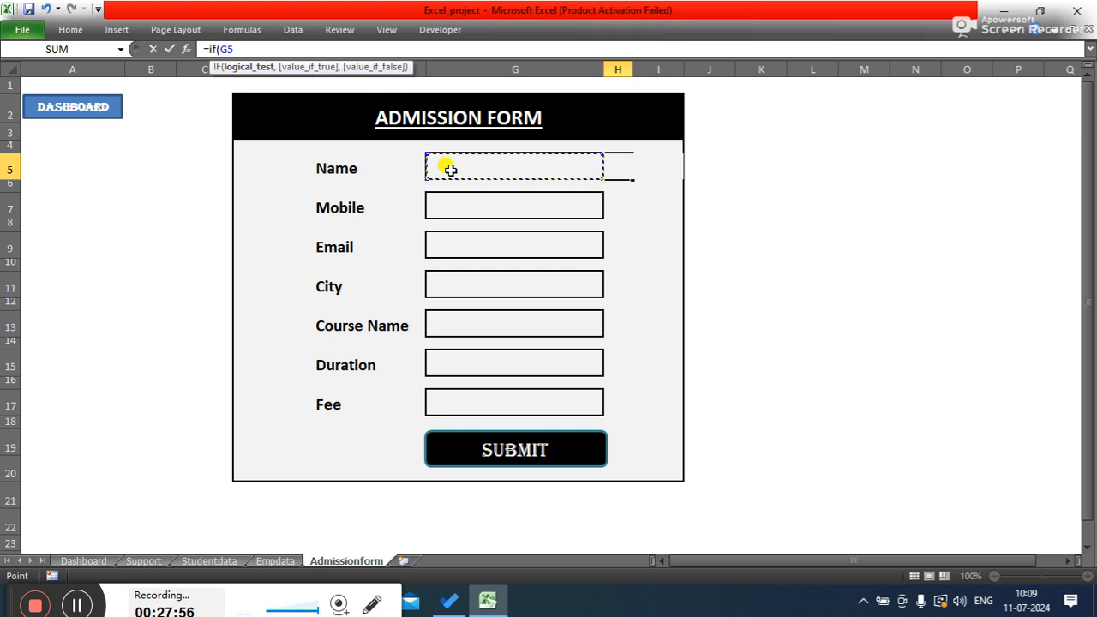
{"action": "type", "text": "<>"}
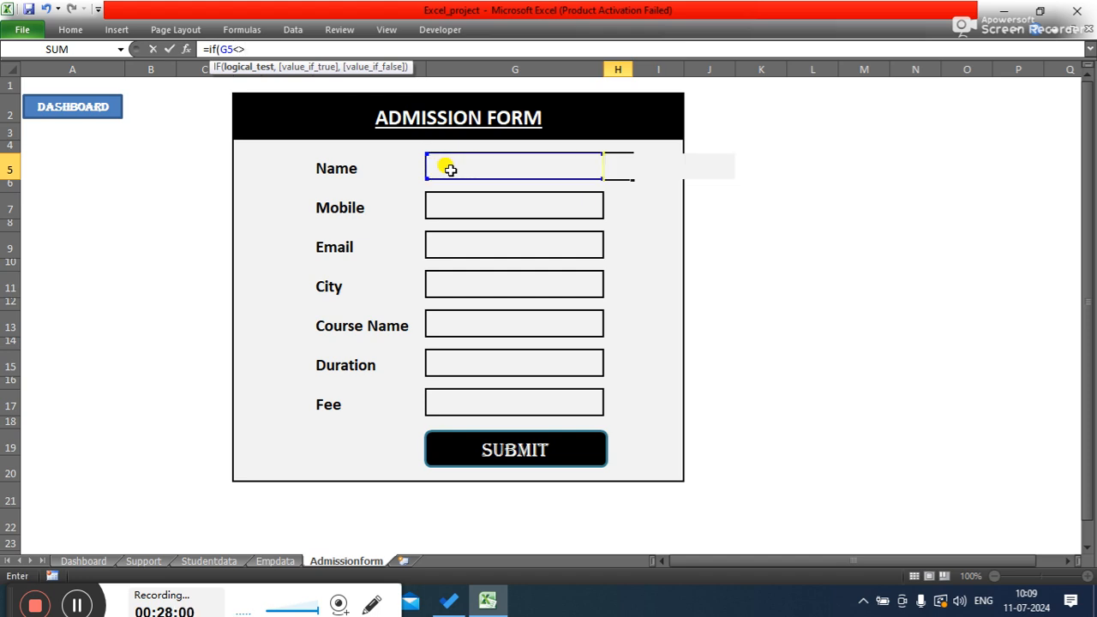
{"action": "type", "text": "\"\","}
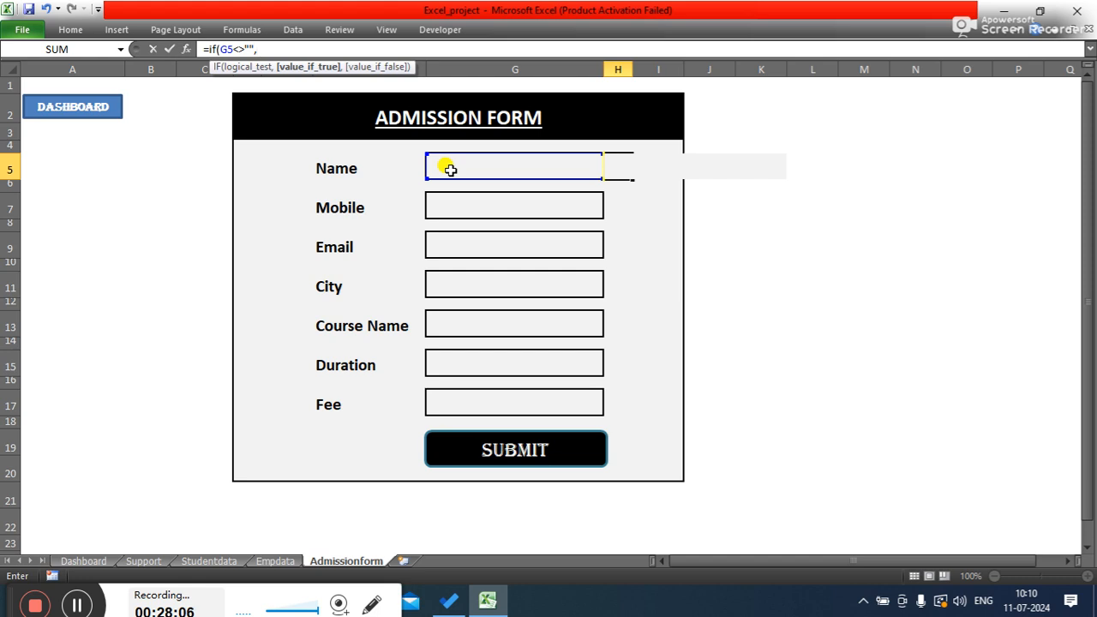
{"action": "type", "text": "a"}
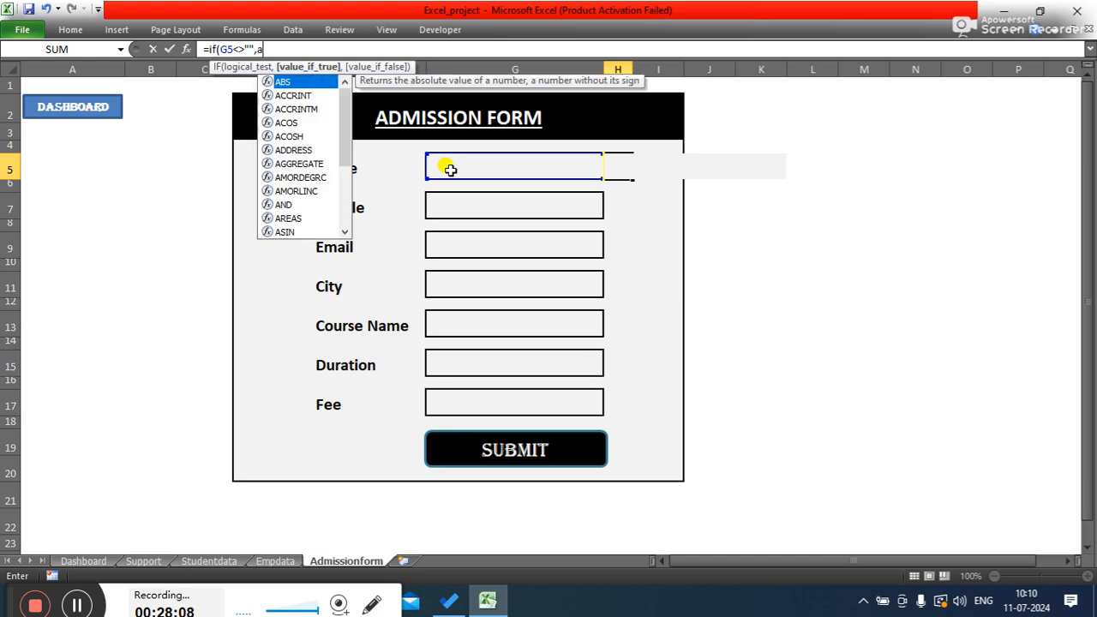
{"action": "key", "text": "BackSpace"}
{"action": "type", "text": "\"a"}
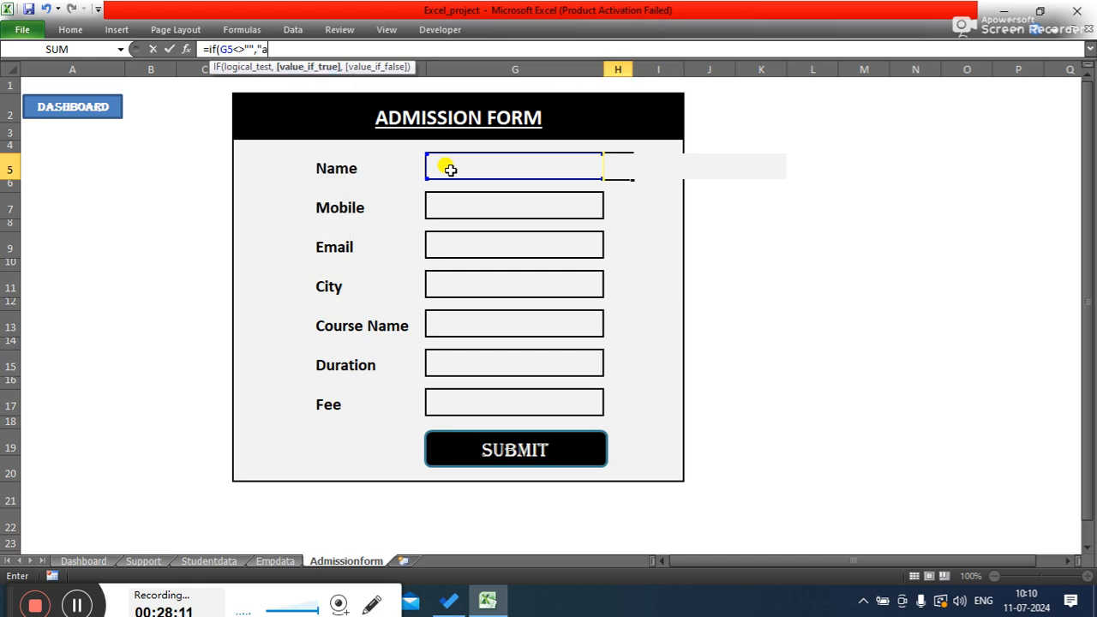
{"action": "type", "text": "\",\"\""}
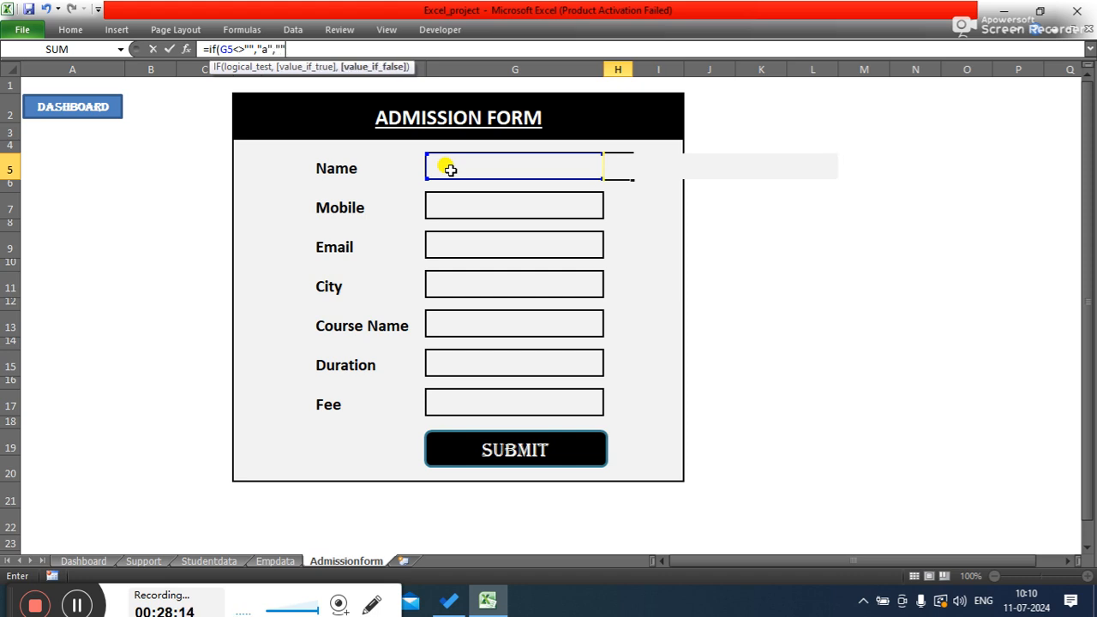
{"action": "type", "text": ")"}
{"action": "key", "text": "Return"}
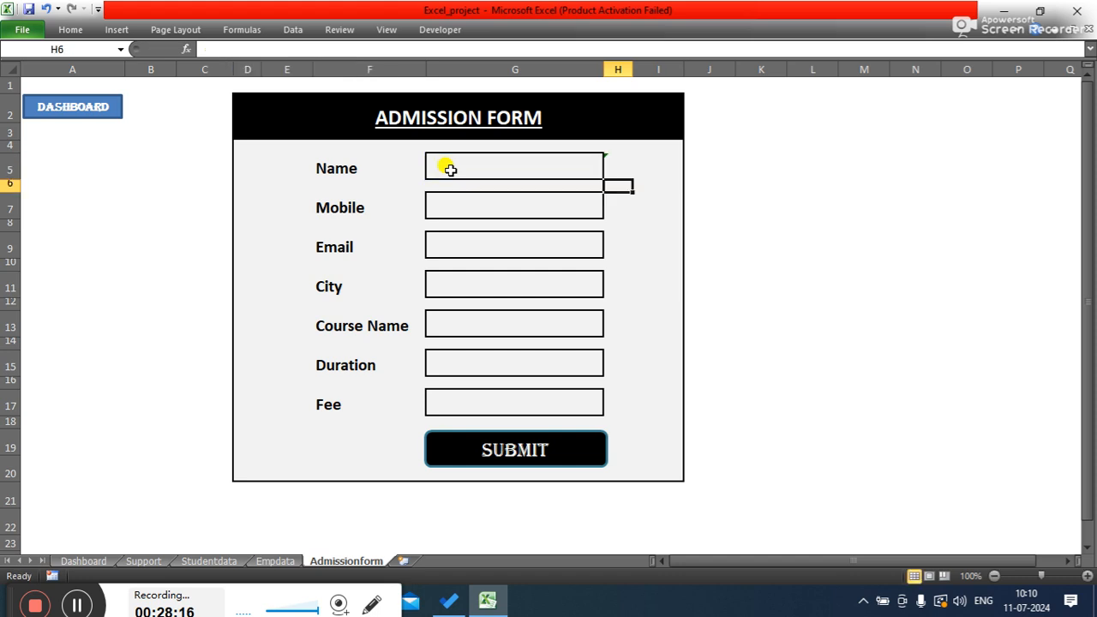
- Enter a sample student name in the Name field to test the check mark
{"action": "left_click", "coordinate": [619, 168]}
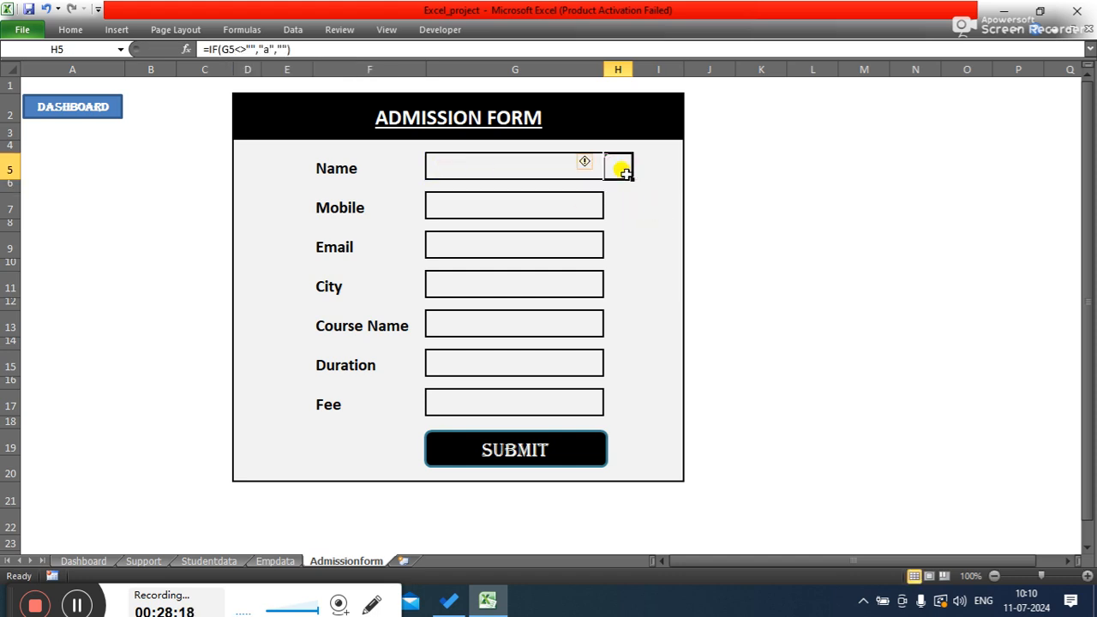
{"action": "left_click", "coordinate": [538, 169]}
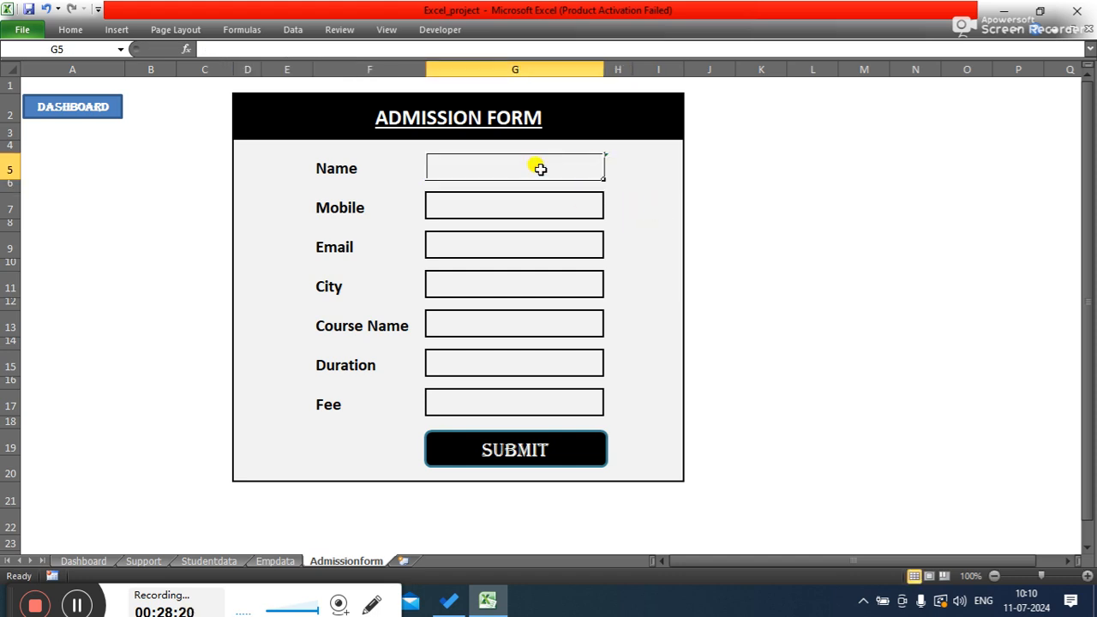
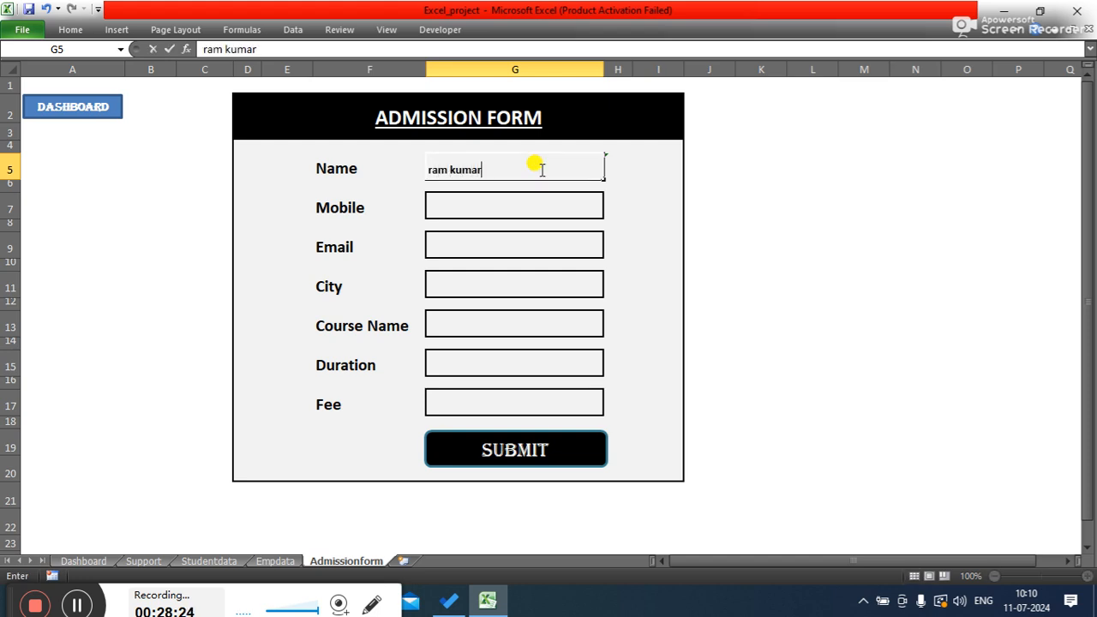
{"action": "key", "text": "Tab"}
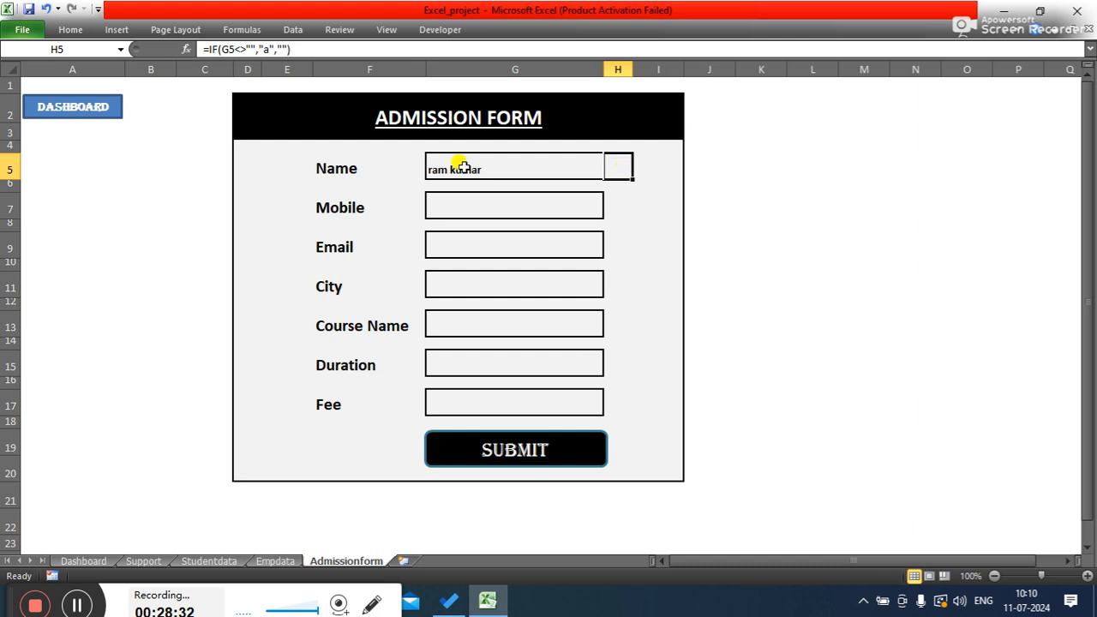
- Set the font colour of check mark cell H5 to Automatic
{"action": "left_click", "coordinate": [71, 30]}
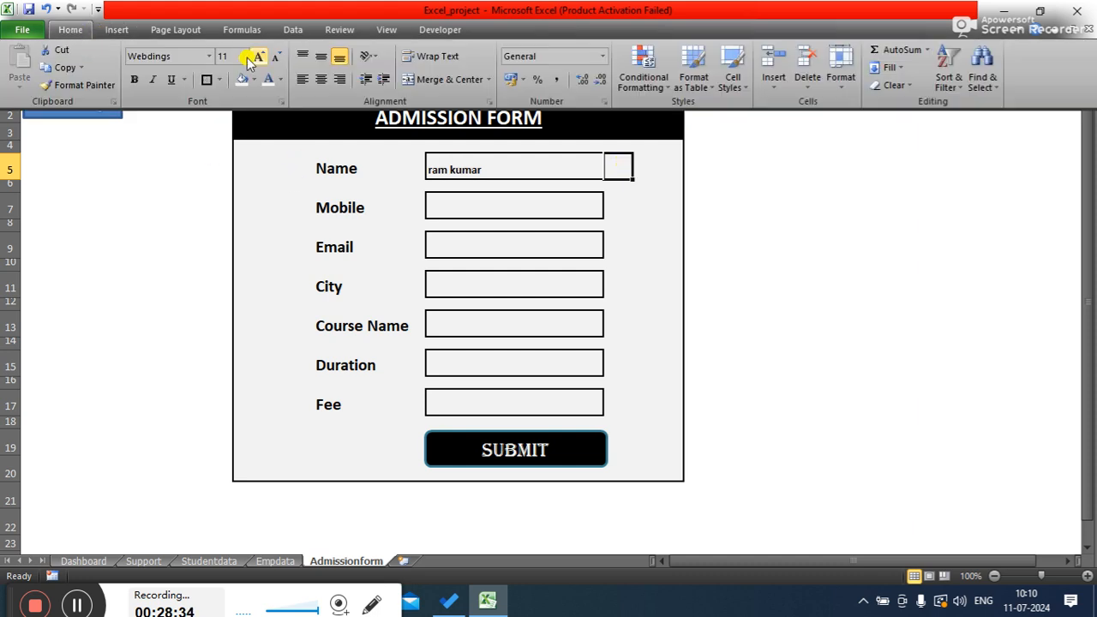
{"action": "left_click", "coordinate": [282, 80]}
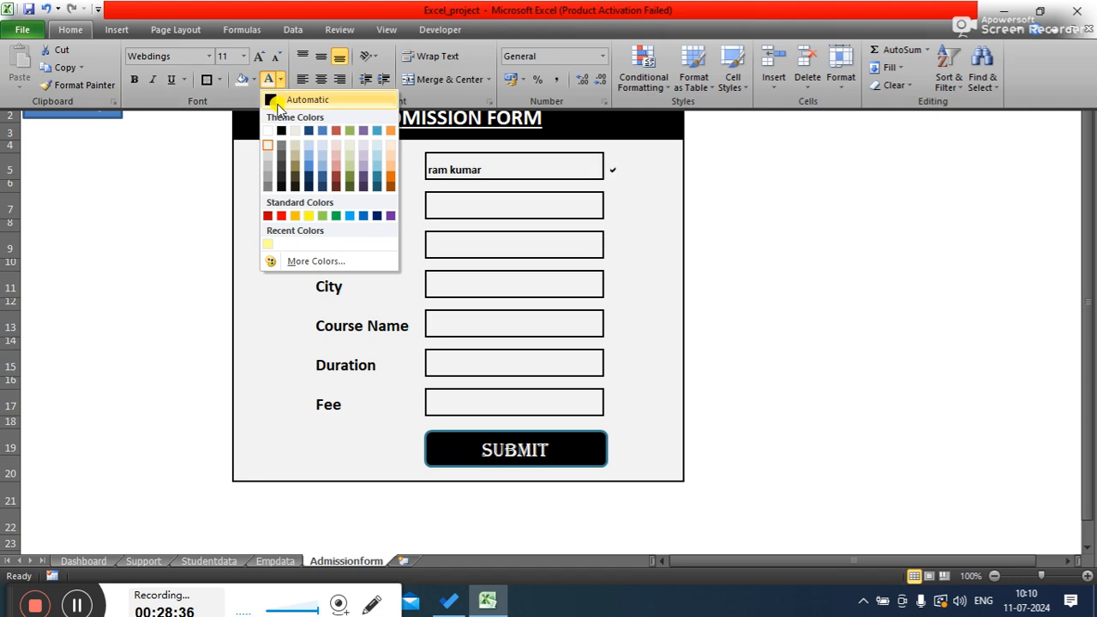
{"action": "left_click", "coordinate": [272, 99]}
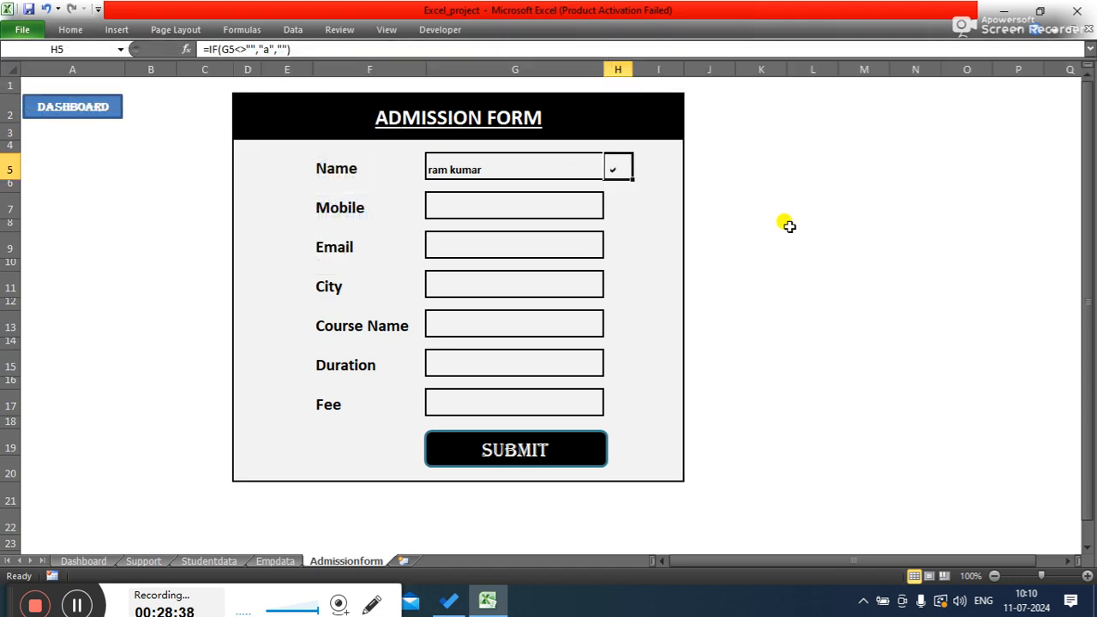
- Test the check mark by clearing the Name field, entering a short sample name, and clearing it again
{"action": "left_click", "coordinate": [551, 170]}
{"action": "key", "text": "BackSpace"}
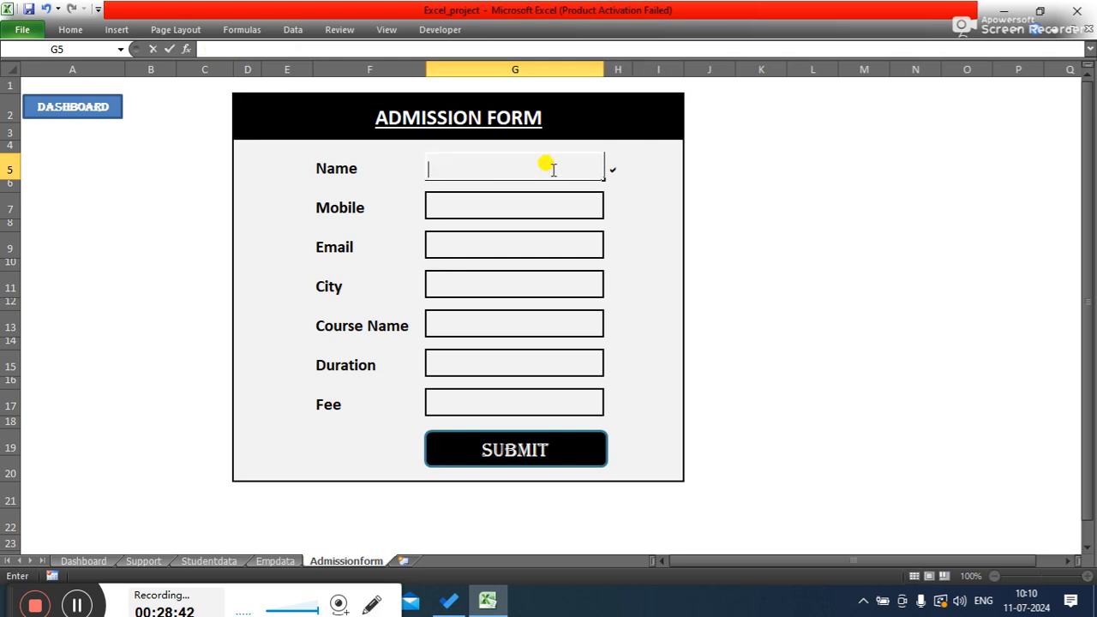
{"action": "key", "text": "Tab"}
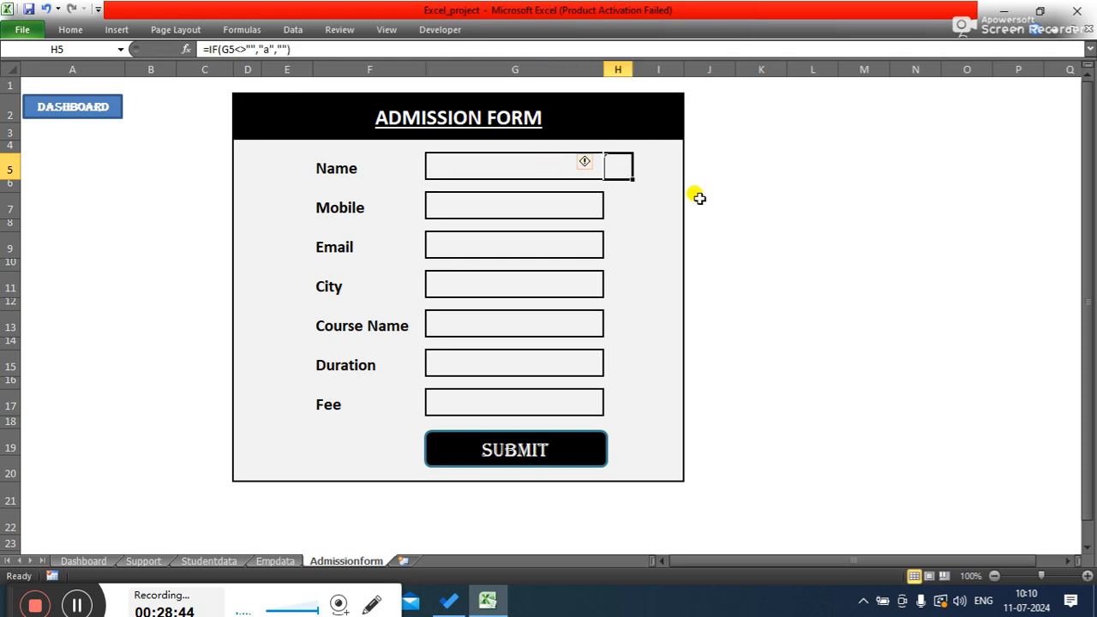
{"action": "left_click", "coordinate": [560, 169]}
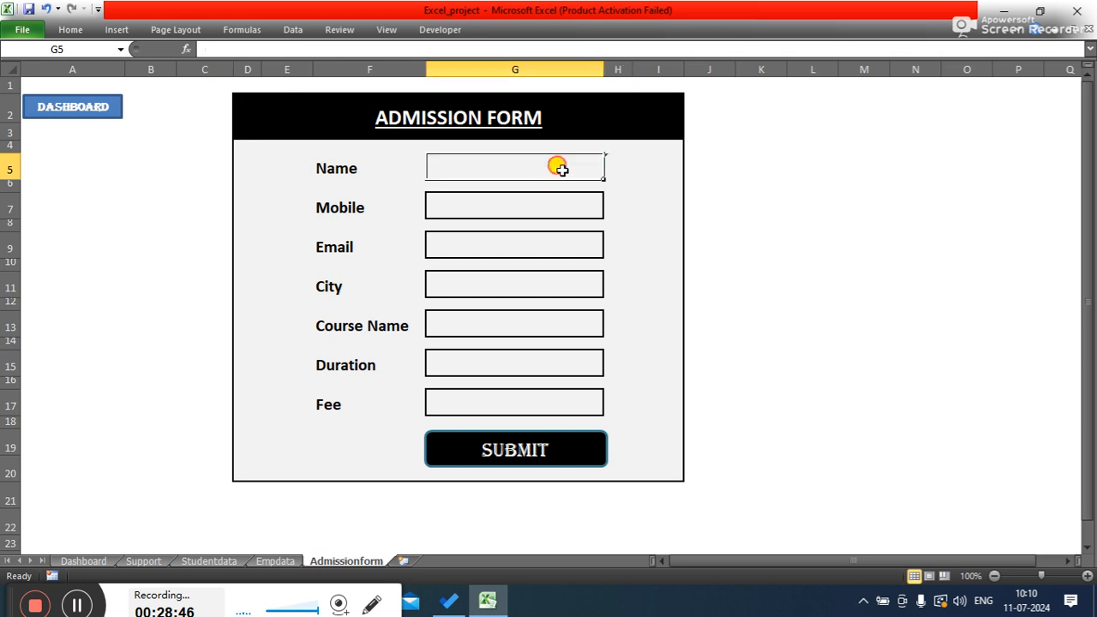
{"action": "type", "text": "ram"}
{"action": "key", "text": "Return"}
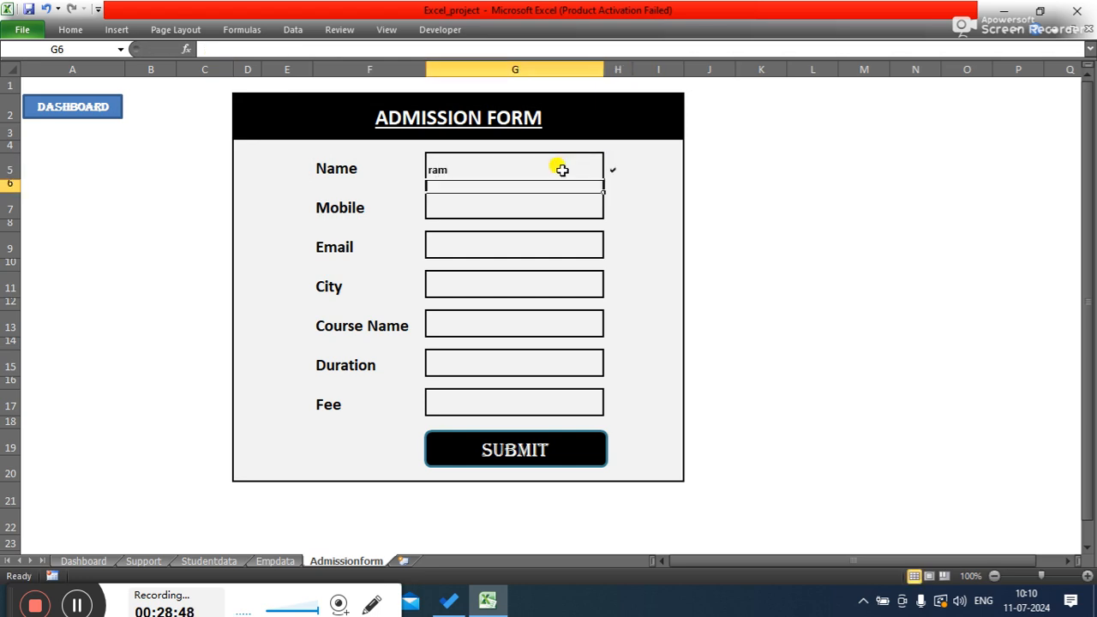
{"action": "left_click", "coordinate": [561, 170]}
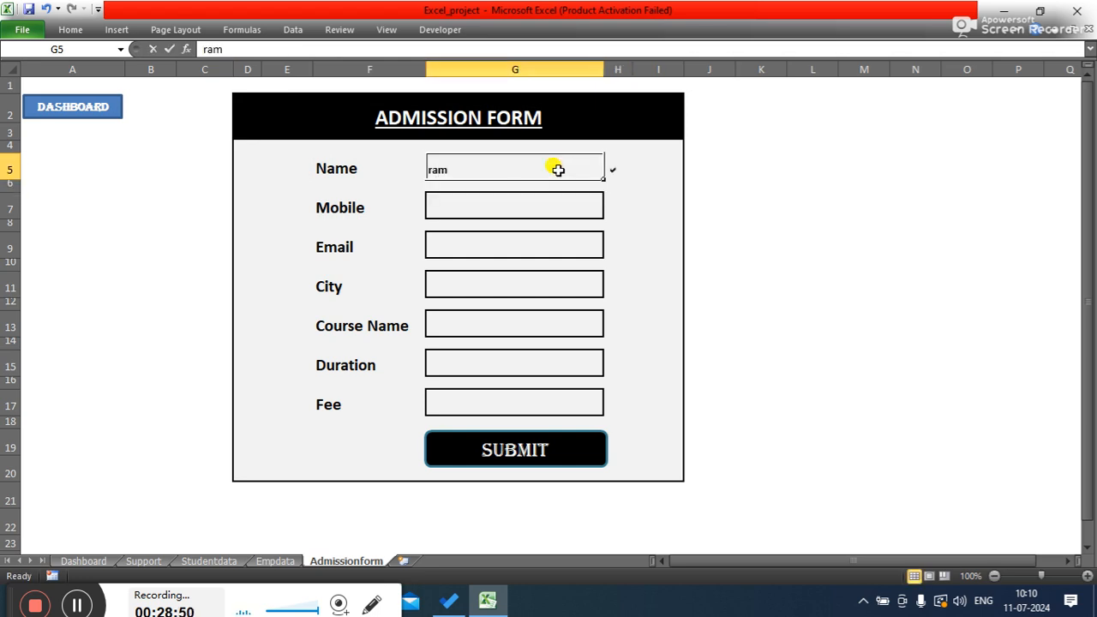
{"action": "key", "text": "BackSpace"}
{"action": "key", "text": "Tab"}
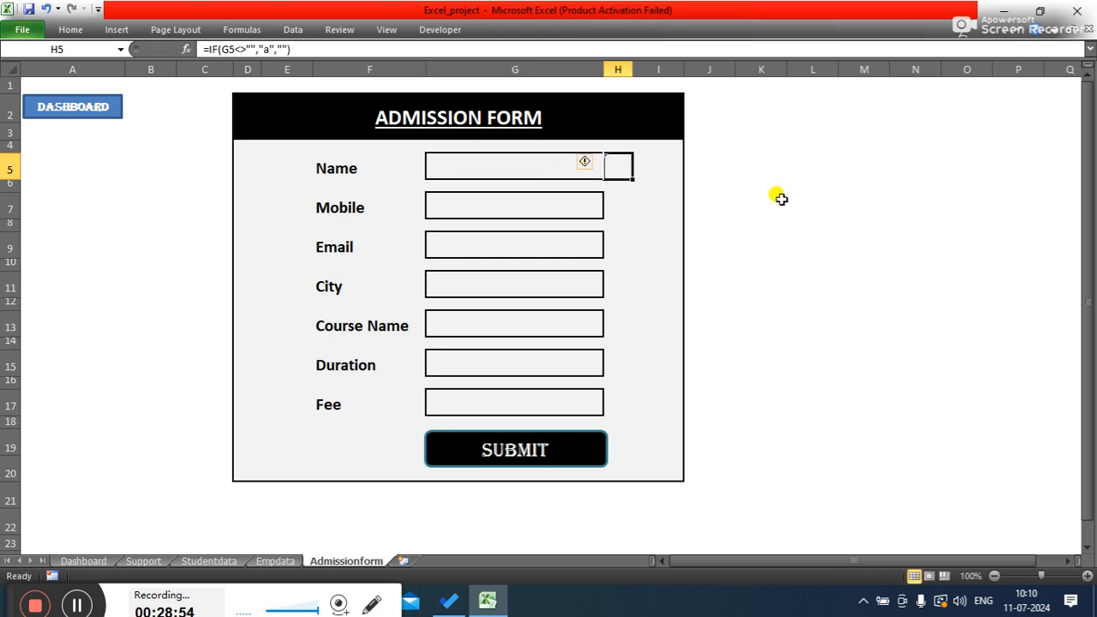
{"action": "type", "text": "ram"}
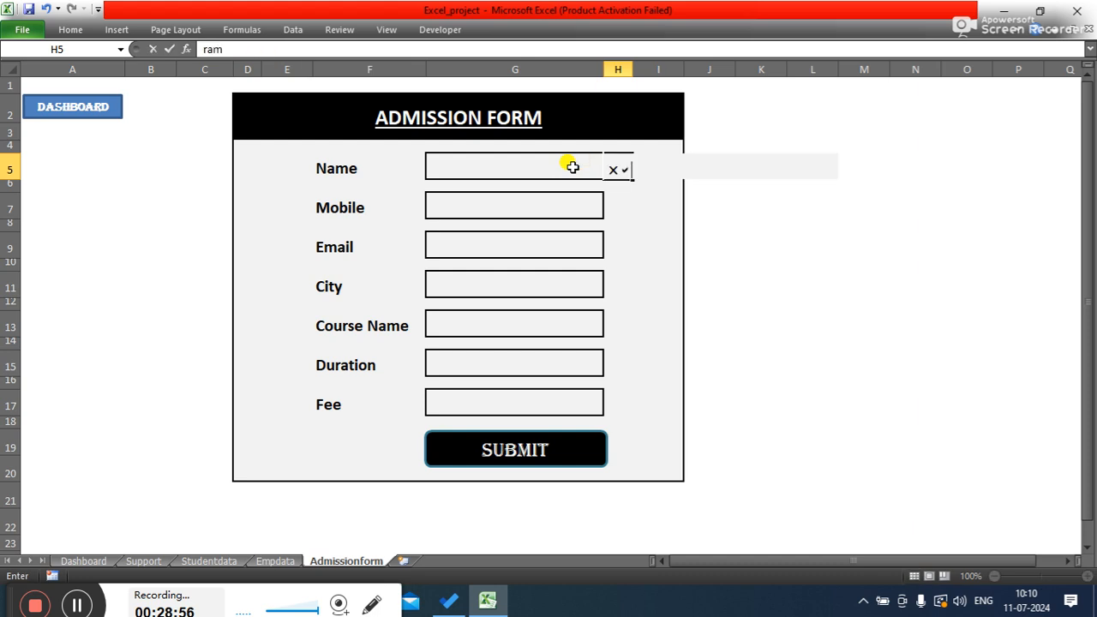
{"action": "key", "text": "BackSpace"}
{"action": "key", "text": "BackSpace"}
{"action": "key", "text": "BackSpace"}
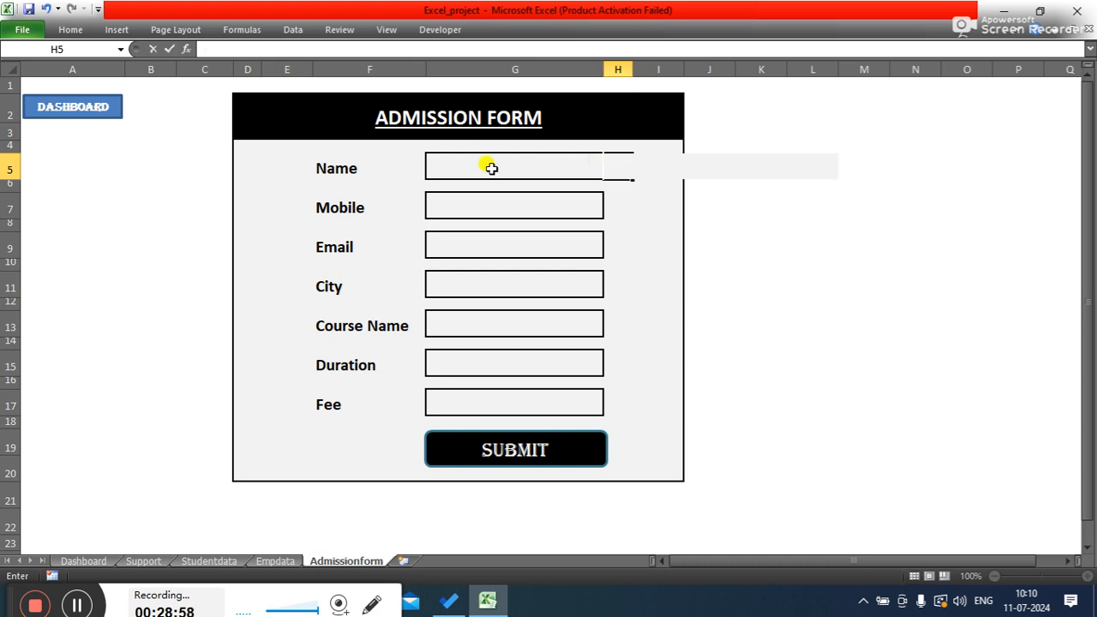
{"action": "left_click", "coordinate": [514, 213]}
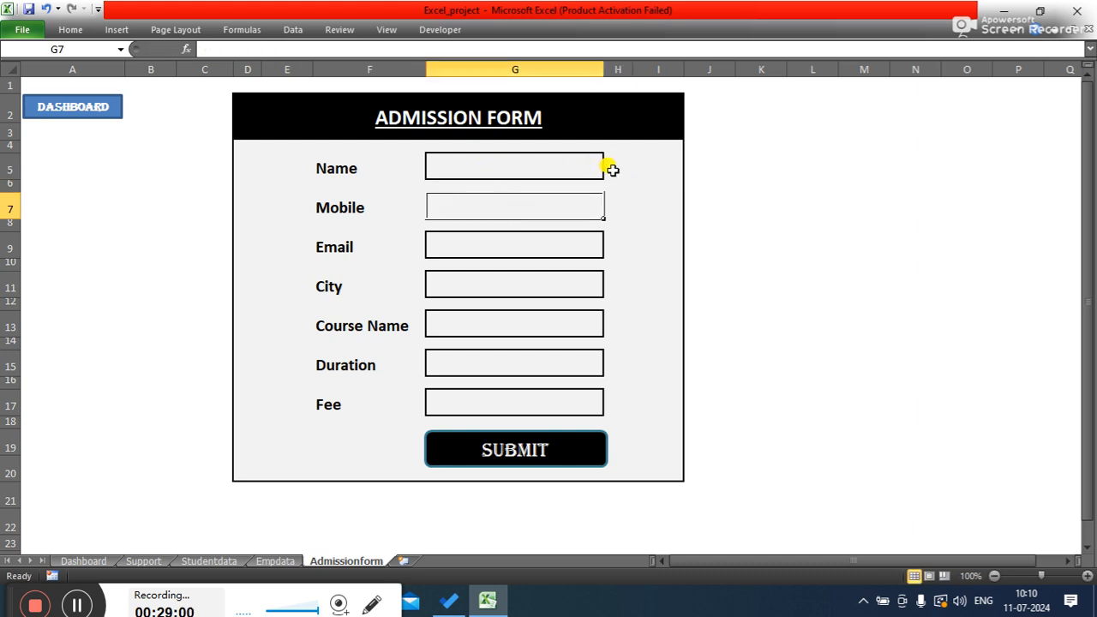
{"action": "left_click", "coordinate": [611, 170]}
{"action": "key", "text": "ctrl+z"}
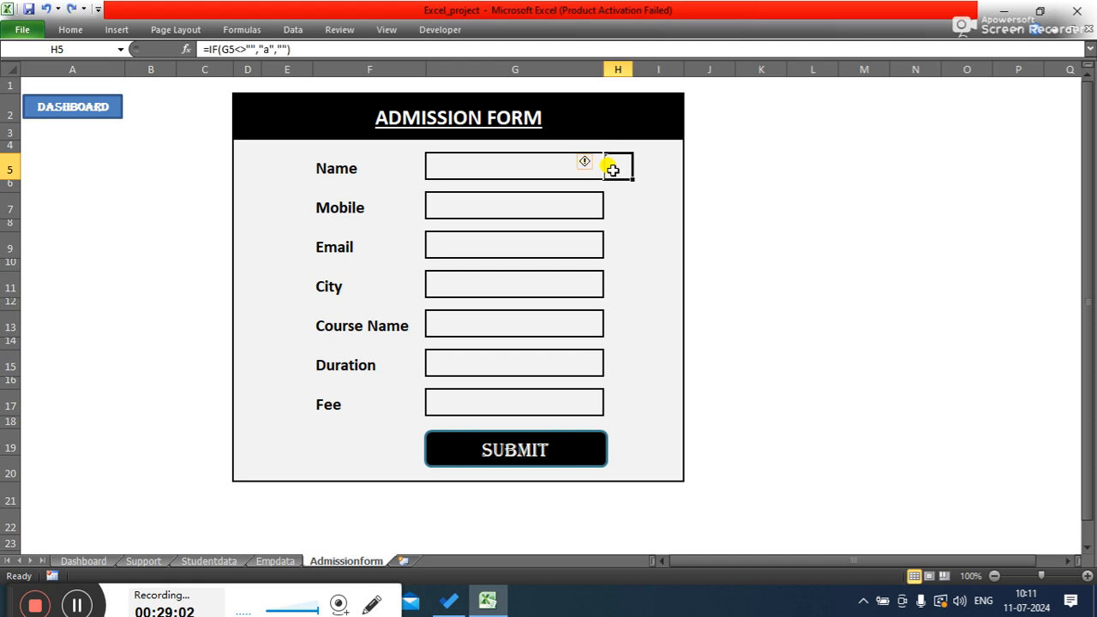
- Enter a sample mobile number in the Mobile field
{"action": "left_click", "coordinate": [454, 165]}
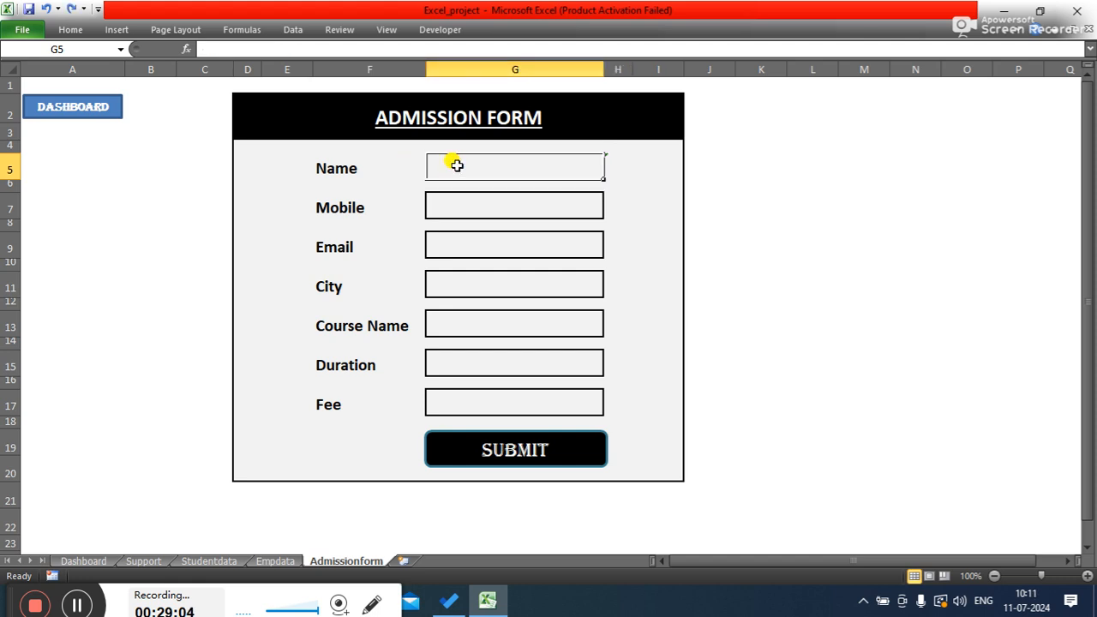
{"action": "left_click", "coordinate": [620, 209]}
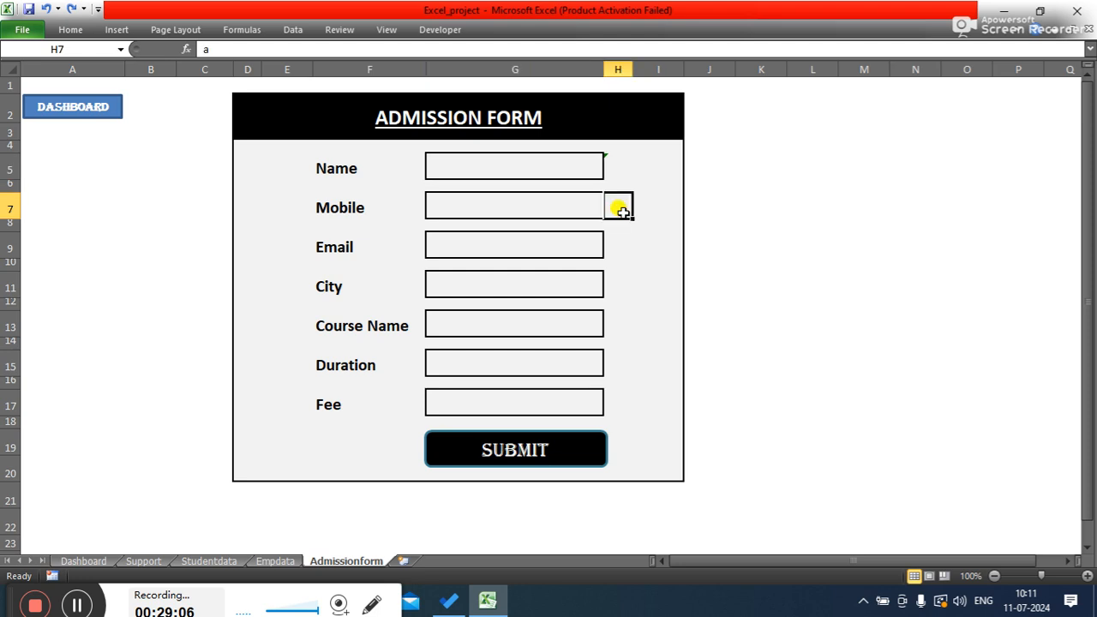
{"action": "left_click", "coordinate": [555, 213]}
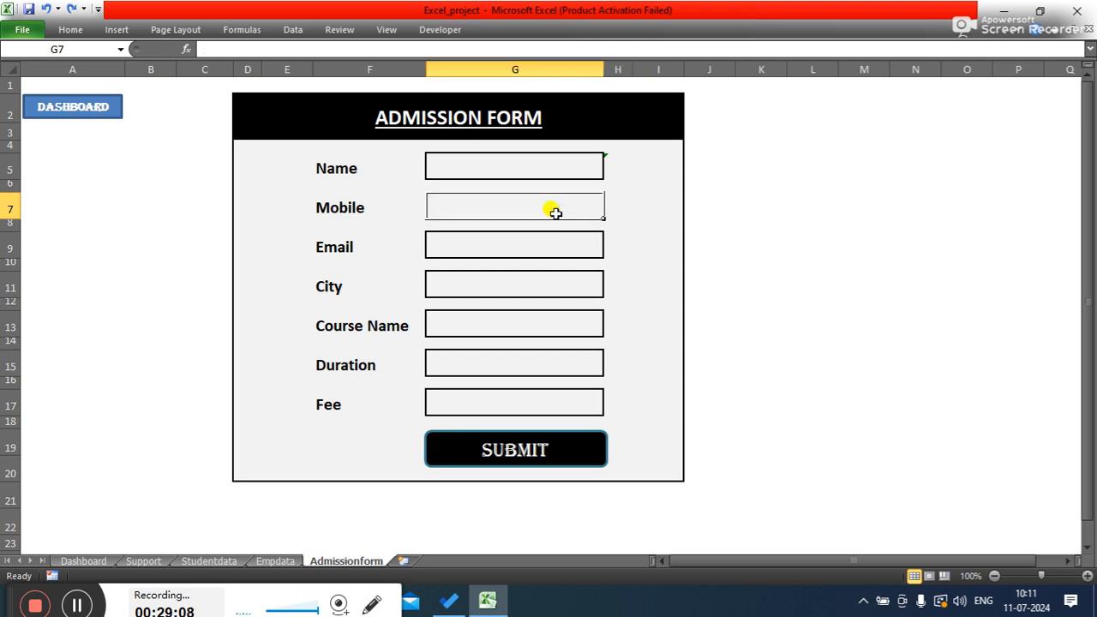
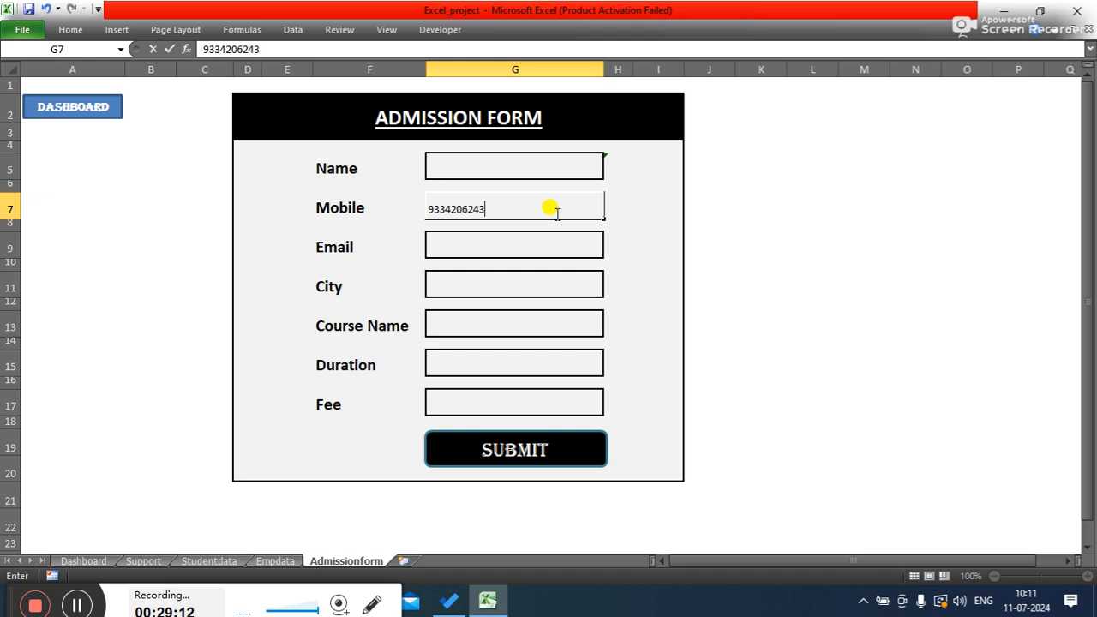
{"action": "key", "text": "Tab"}
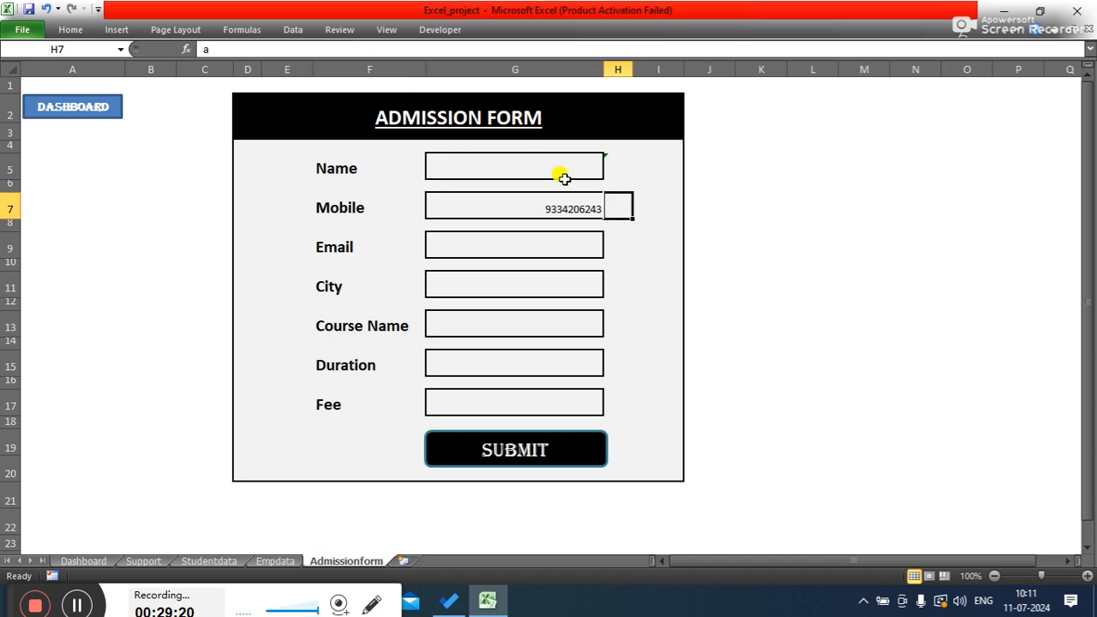
- Enter the formula =IF(G7<>"","a","") in check mark cell H7 beside the Mobile field
{"action": "left_click", "coordinate": [617, 167]}
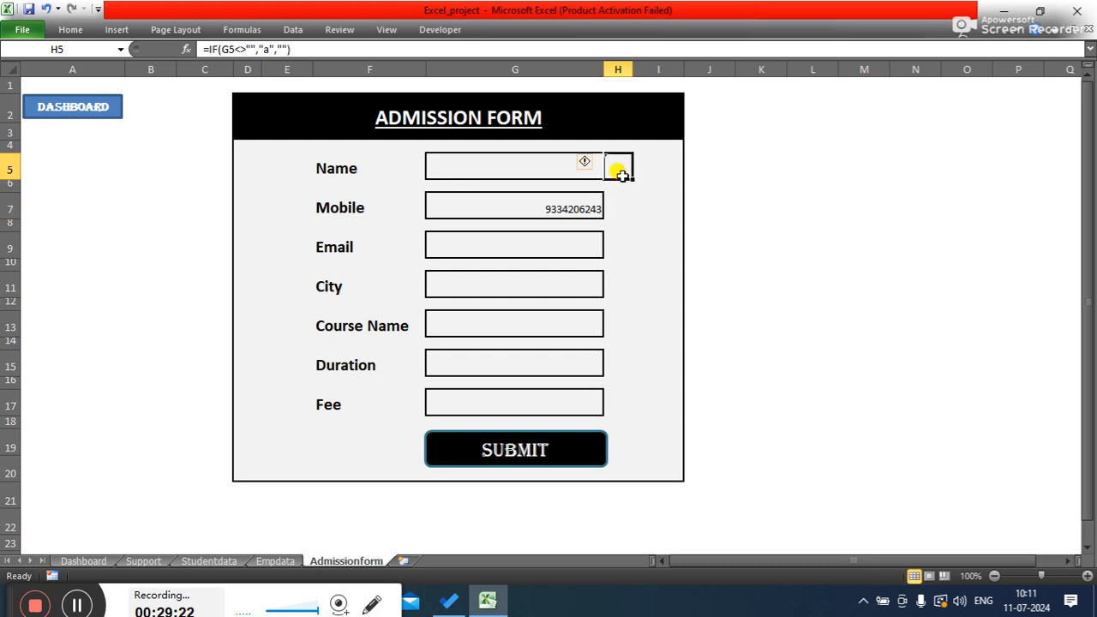
{"action": "left_click", "coordinate": [615, 209]}
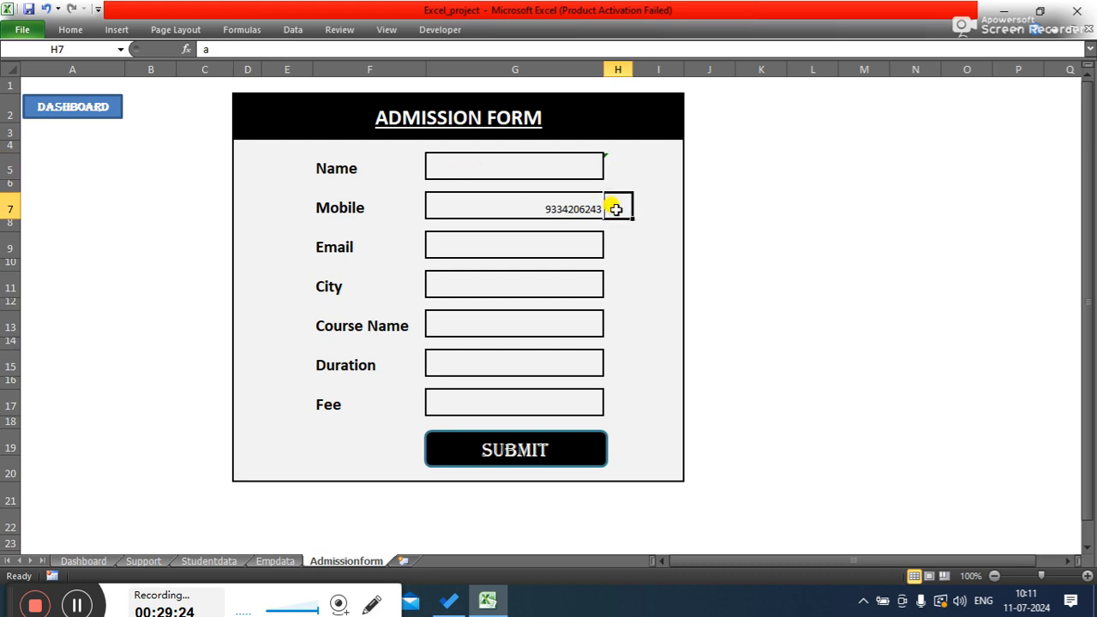
{"action": "left_click", "coordinate": [242, 49]}
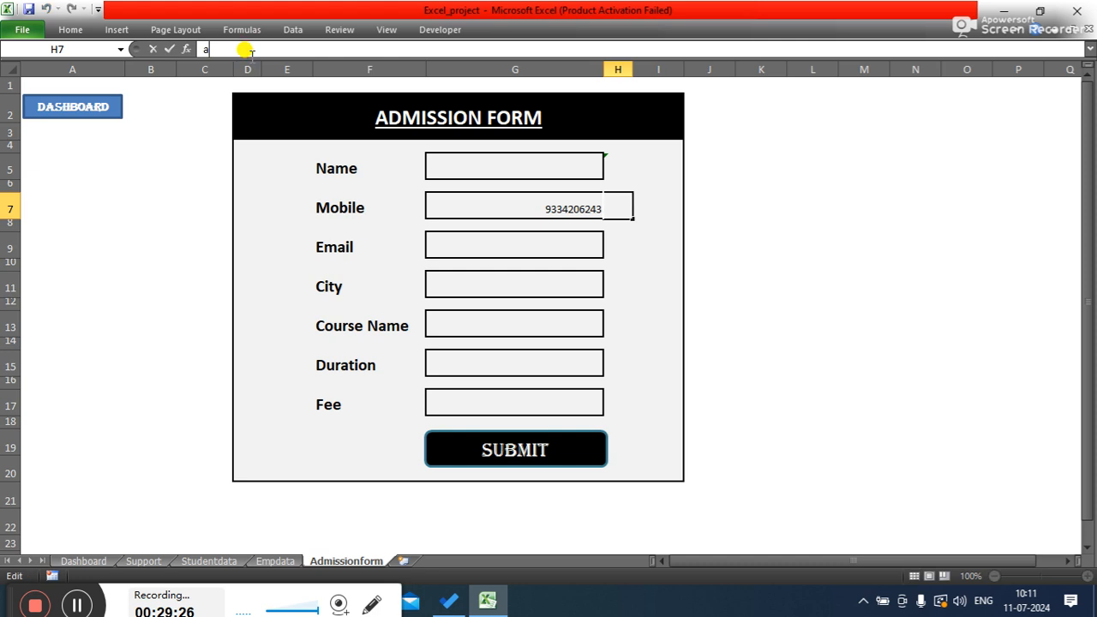
{"action": "key", "text": "BackSpace"}
{"action": "type", "text": "=if"}
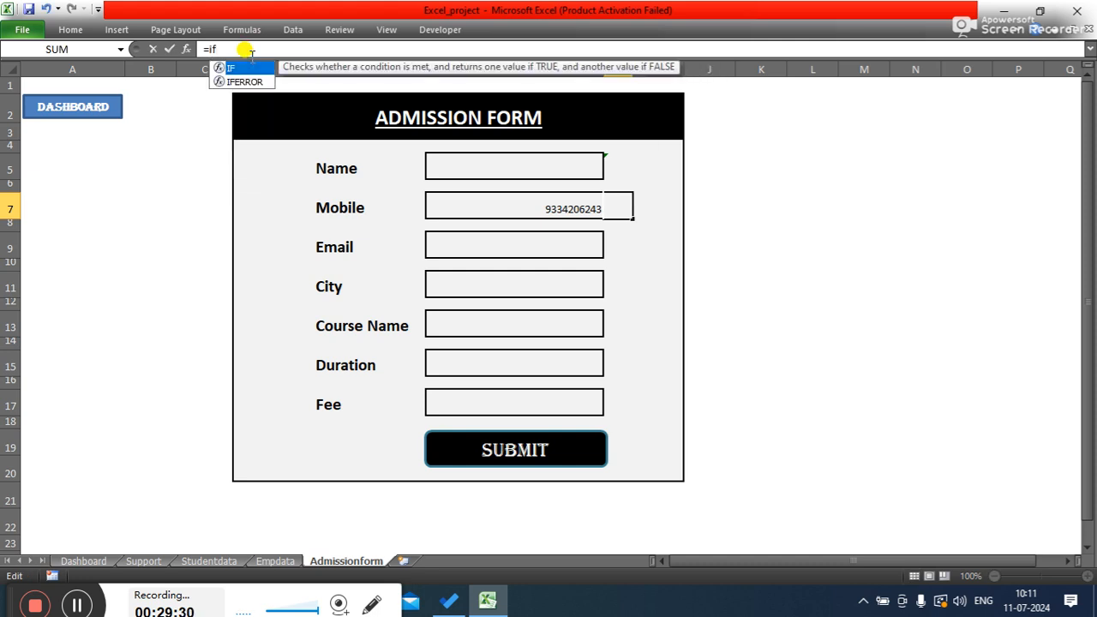
{"action": "type", "text": "("}
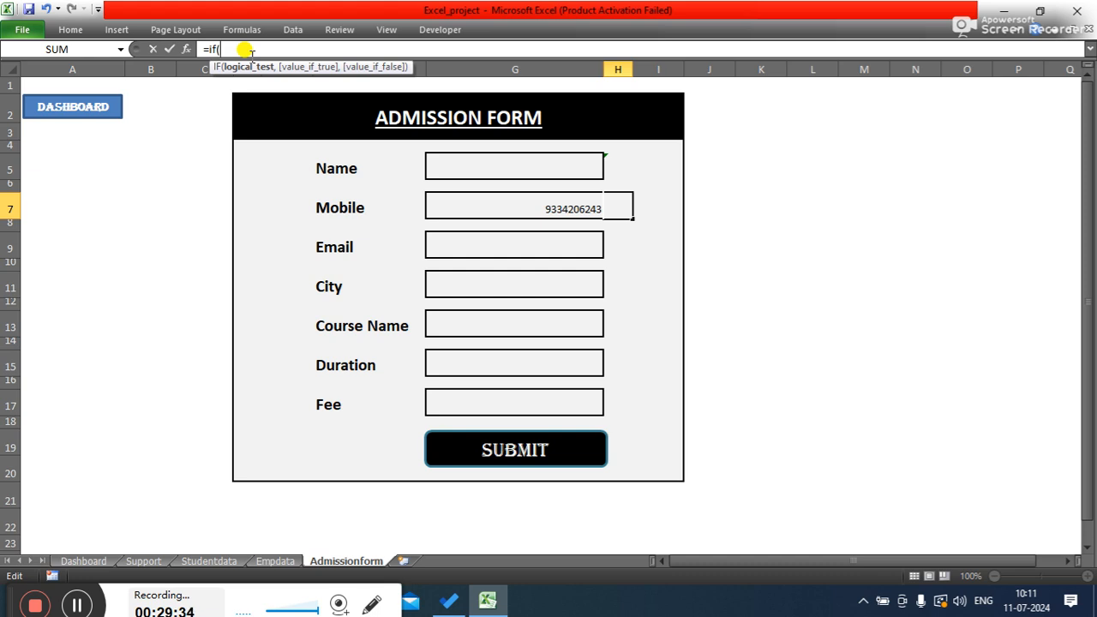
{"action": "type", "text": "g7"}
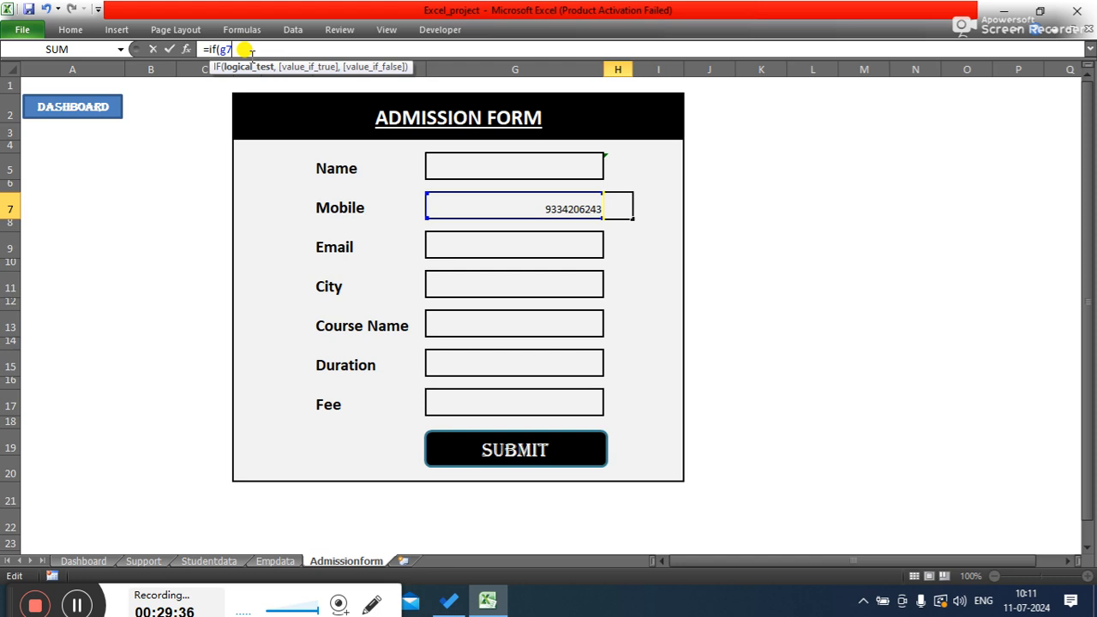
{"action": "type", "text": "<,"}
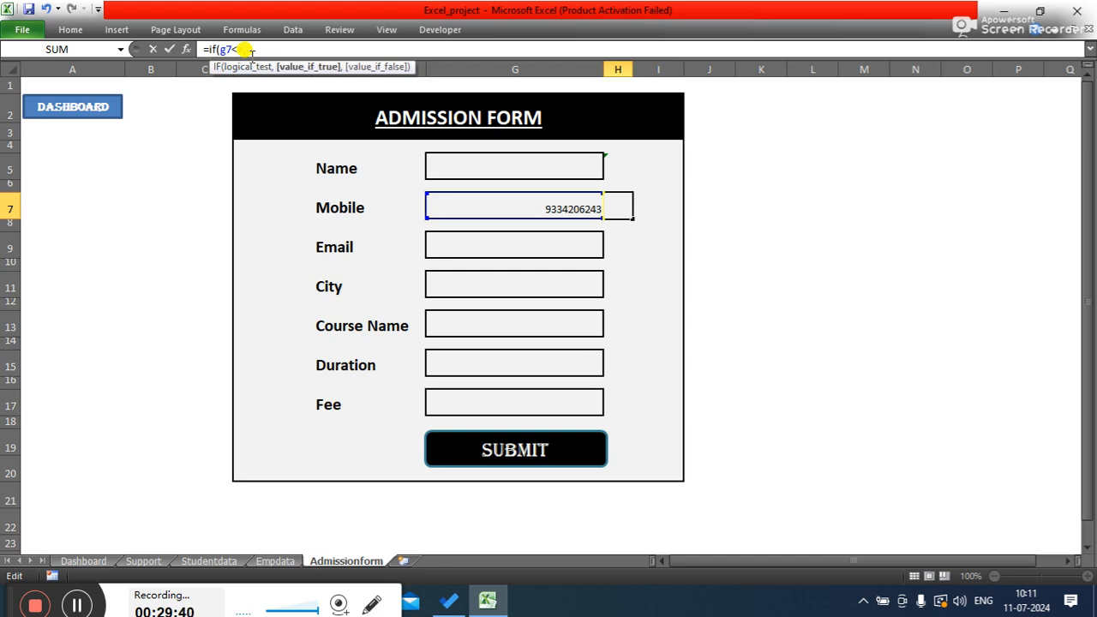
{"action": "type", "text": ","}
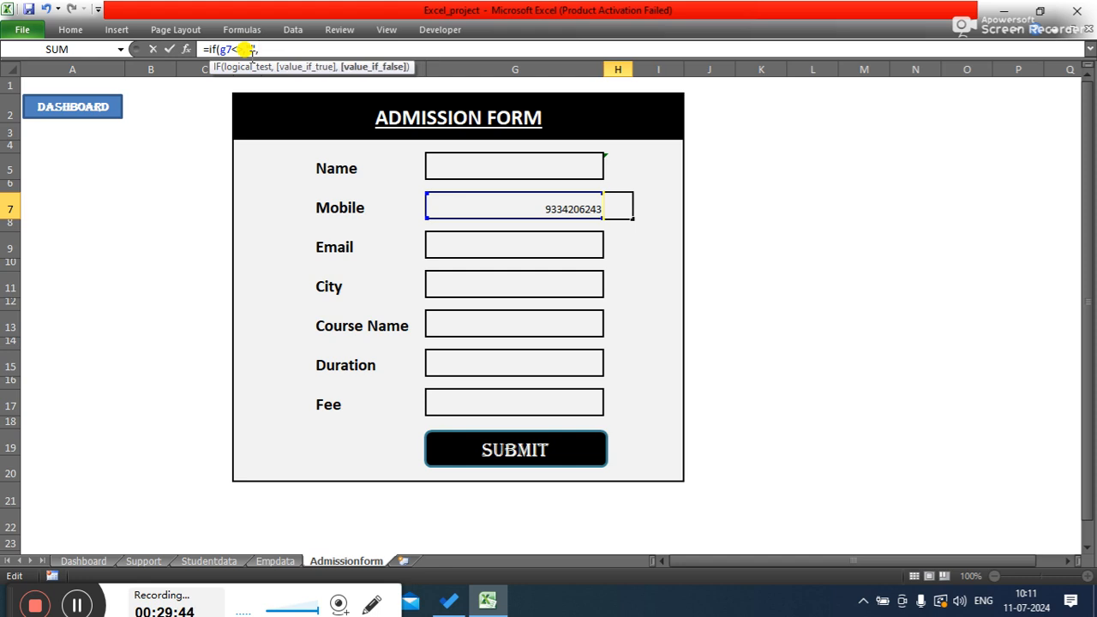
{"action": "type", "text": "a"}
{"action": "key", "text": "BackSpace"}
{"action": "type", "text": "\"a\","}
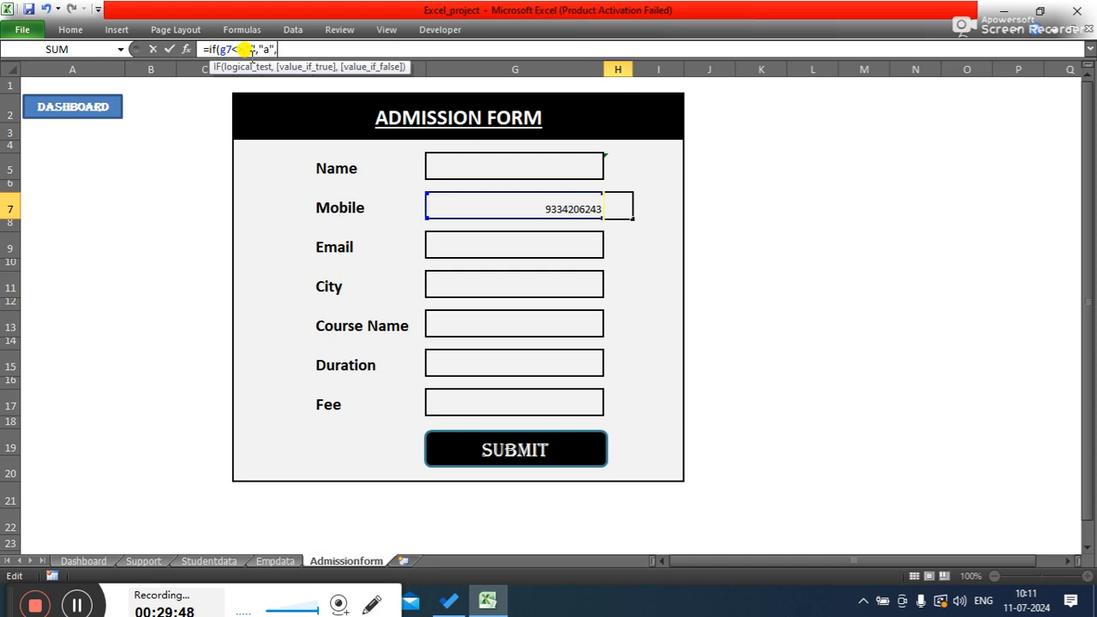
{"action": "type", "text": "\"\""}
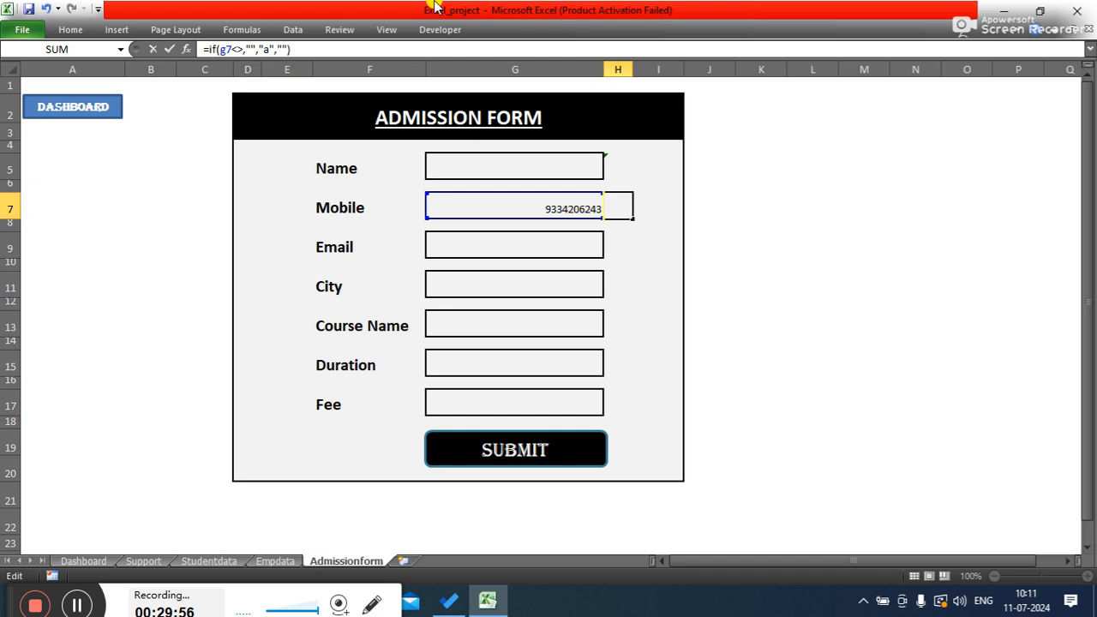
{"action": "left_click", "coordinate": [240, 47]}
{"action": "key", "text": "BackSpace"}
{"action": "left_click", "coordinate": [294, 49]}
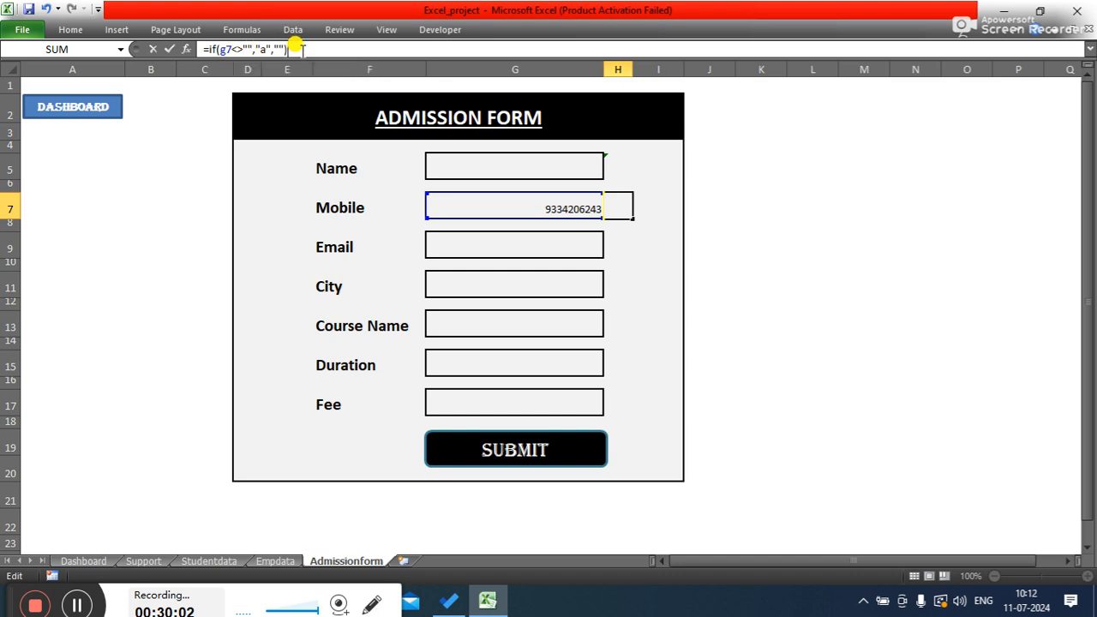
{"action": "key", "text": "Return"}
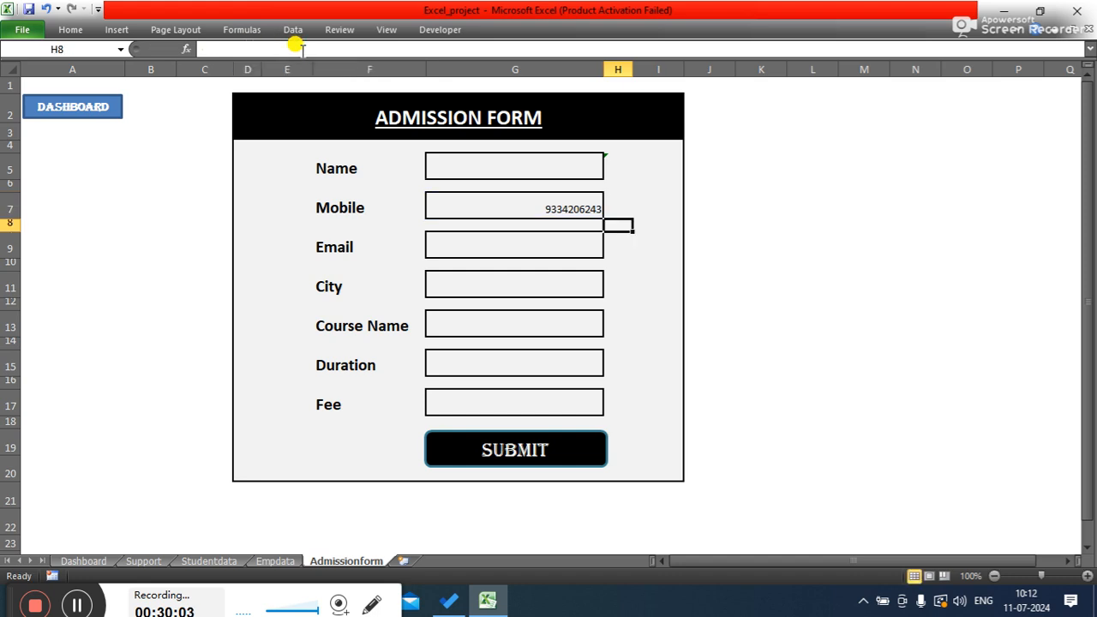
- Apply the Automatic font colour to check mark cell H7
{"action": "left_click", "coordinate": [616, 209]}
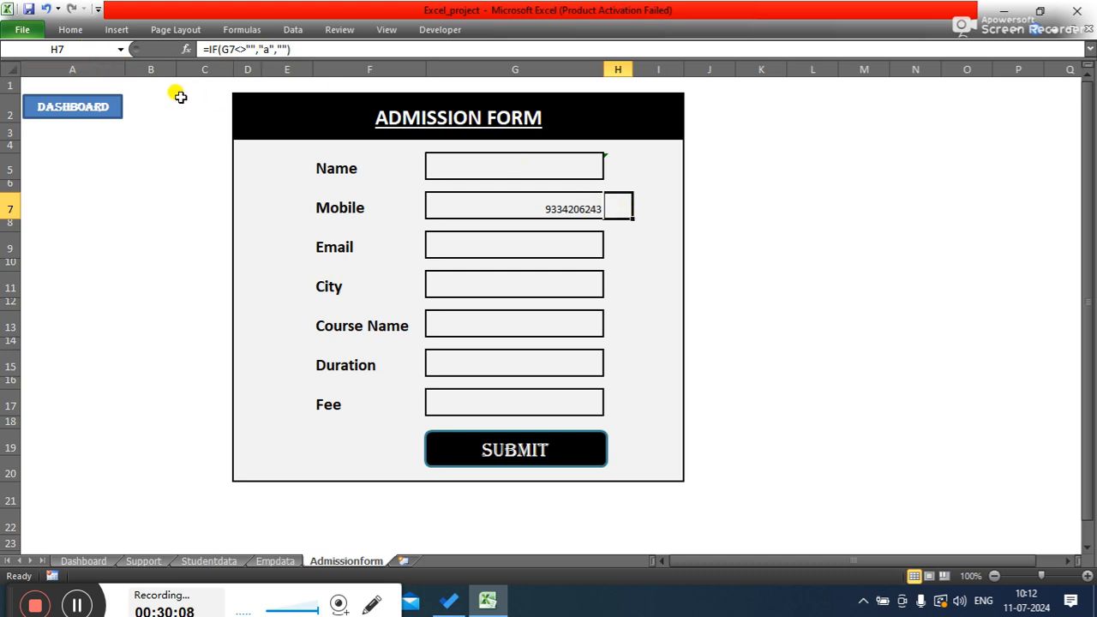
{"action": "left_click", "coordinate": [70, 29]}
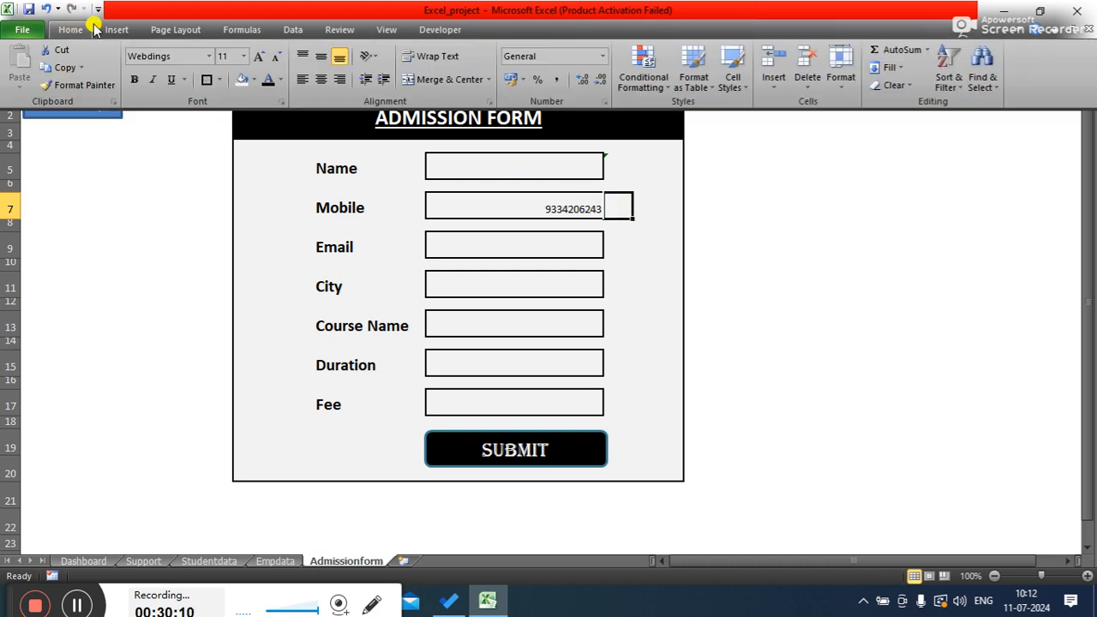
{"action": "left_click", "coordinate": [267, 80]}
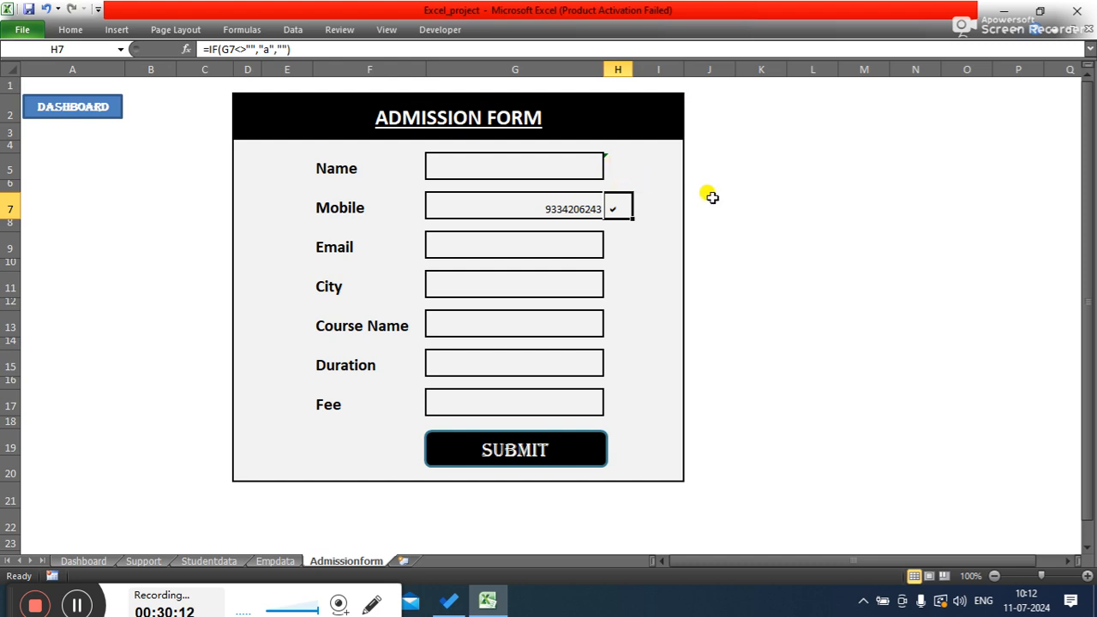
- Select check mark cells H5, H7, H9, H11, H13, H15 and H17 and set their font colour to a custom dark green
{"action": "left_click", "coordinate": [770, 221]}
{"action": "left_click", "coordinate": [613, 249]}
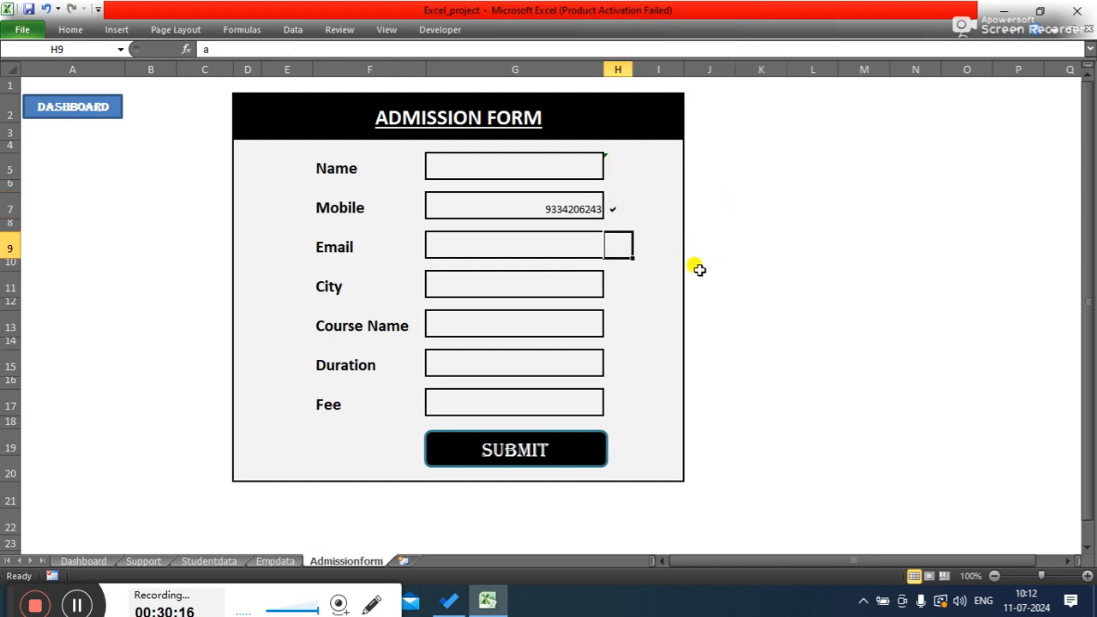
{"action": "left_click", "coordinate": [616, 283]}
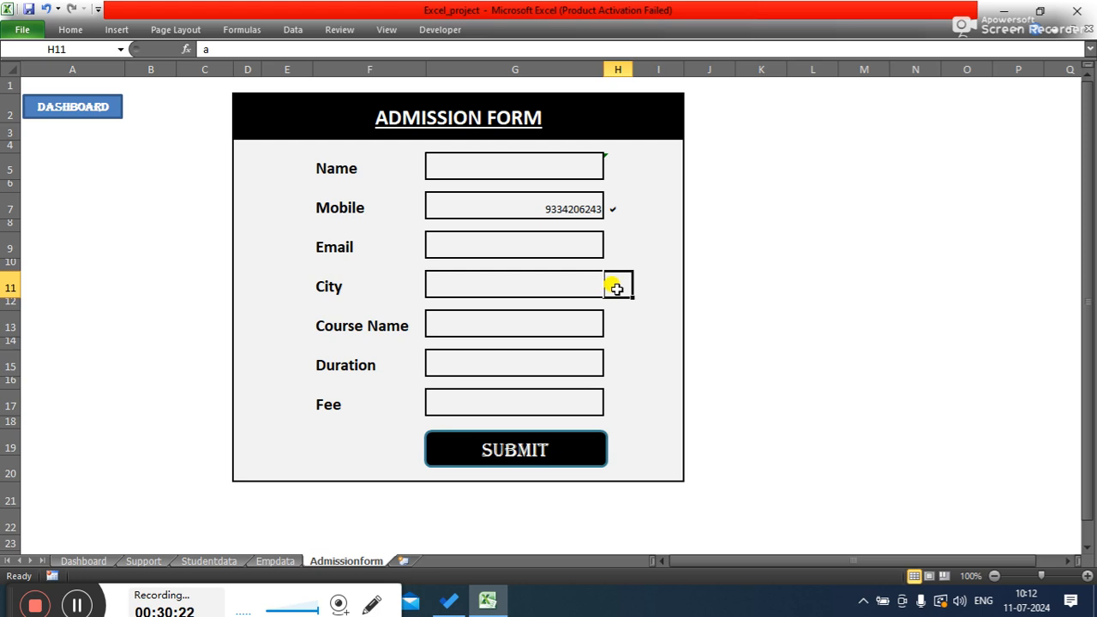
{"action": "left_click", "coordinate": [615, 246]}
{"action": "left_click", "coordinate": [611, 205]}
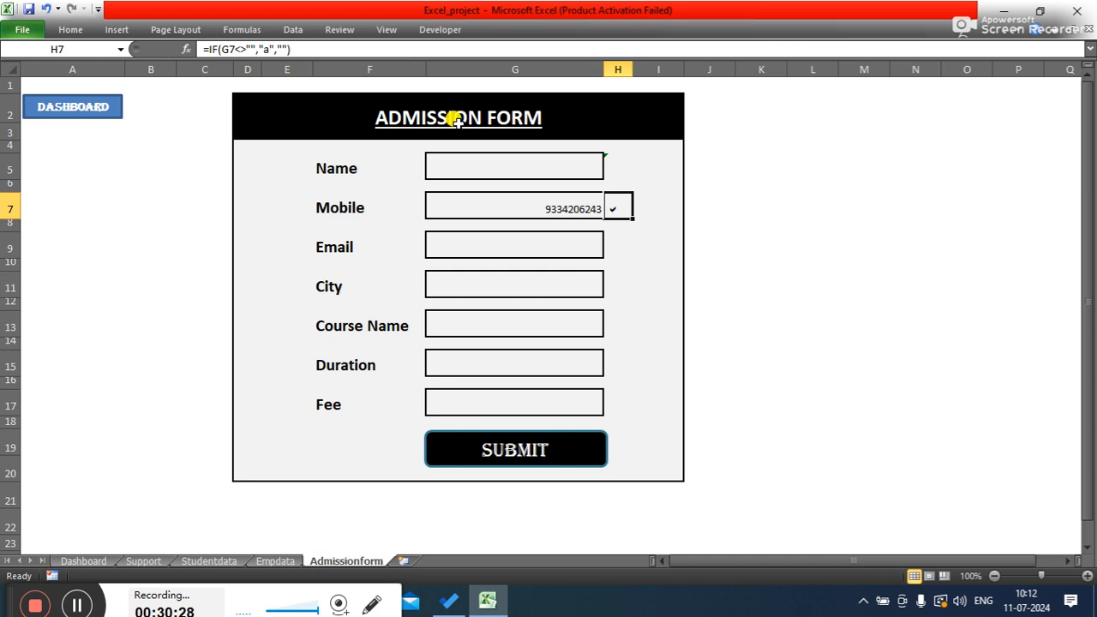
{"action": "left_click", "coordinate": [618, 170]}
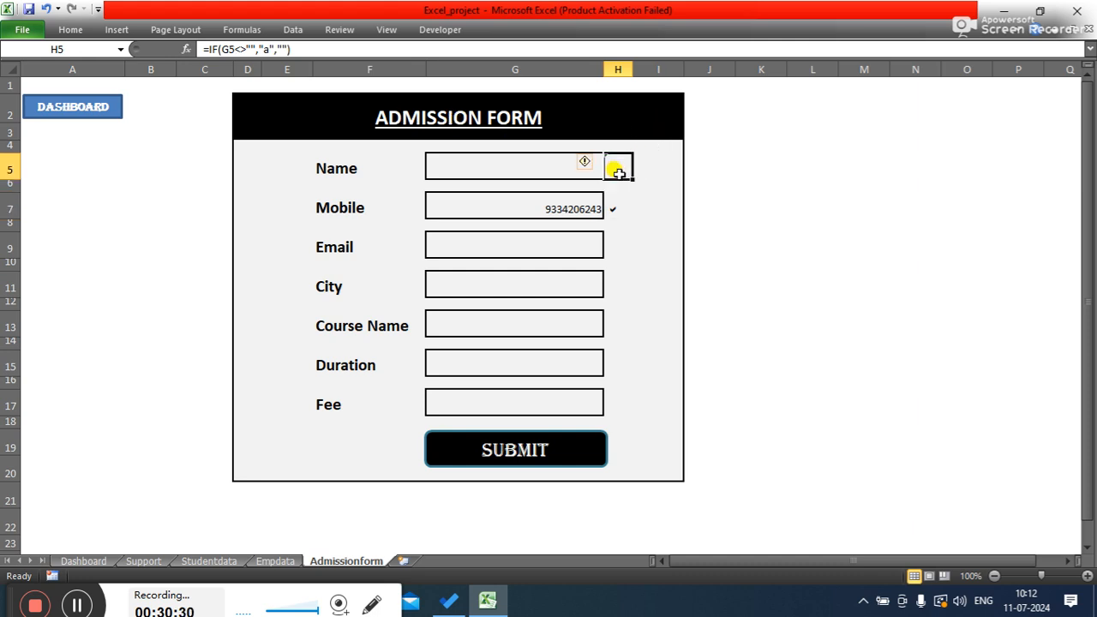
{"action": "left_click", "coordinate": [621, 210], "text": "ctrl"}
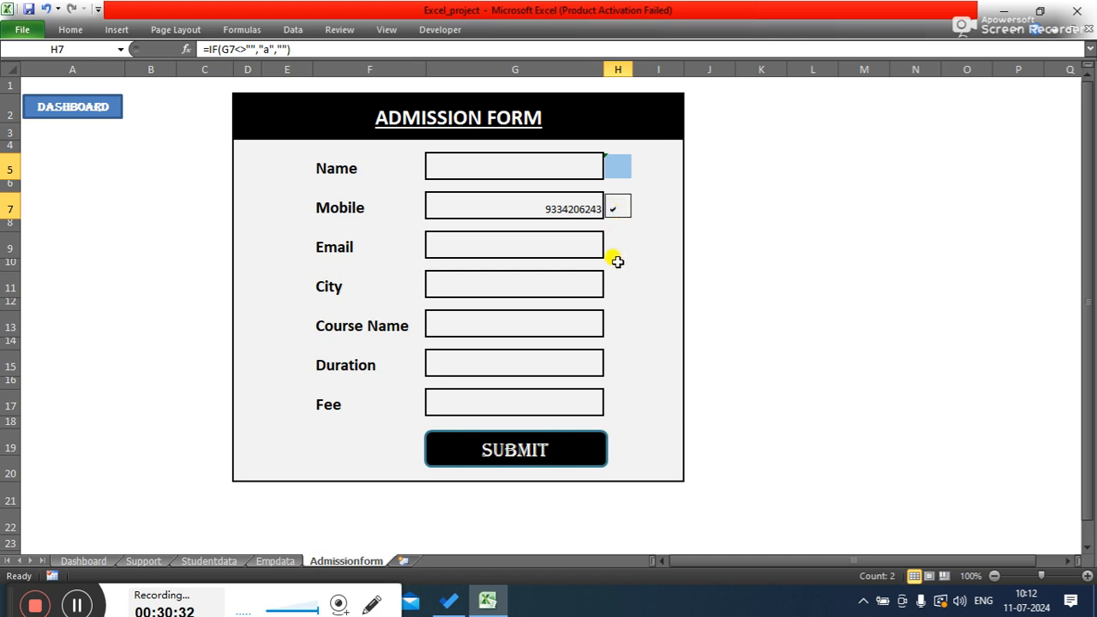
{"action": "left_click", "coordinate": [615, 248], "text": "ctrl"}
{"action": "left_click", "coordinate": [616, 286], "text": "ctrl"}
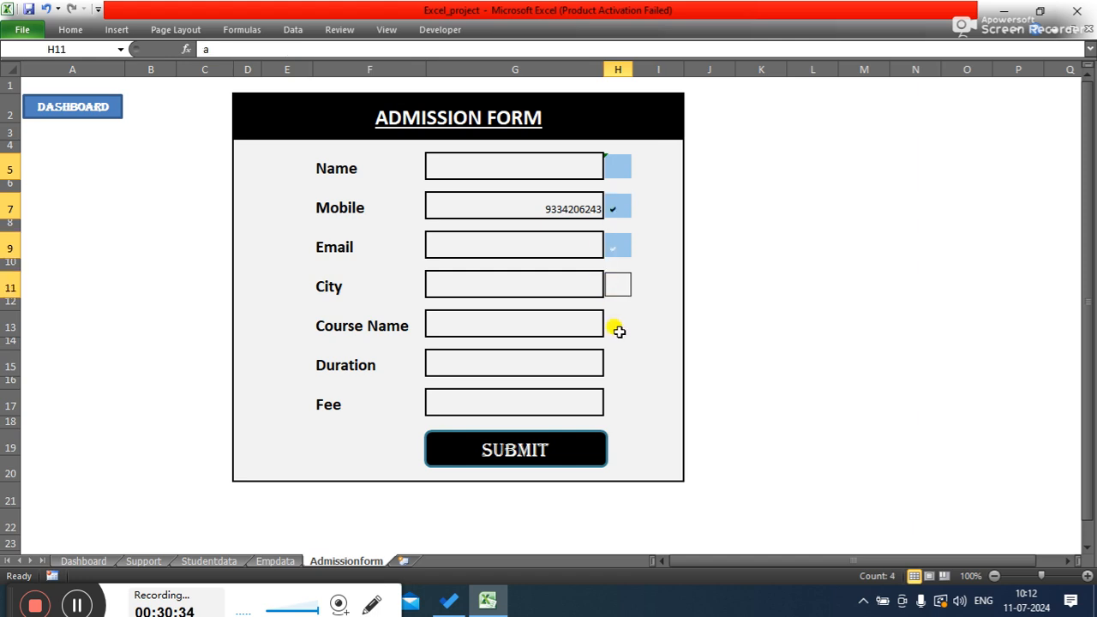
{"action": "left_click", "coordinate": [619, 332], "text": "ctrl"}
{"action": "left_click", "coordinate": [618, 363], "text": "ctrl"}
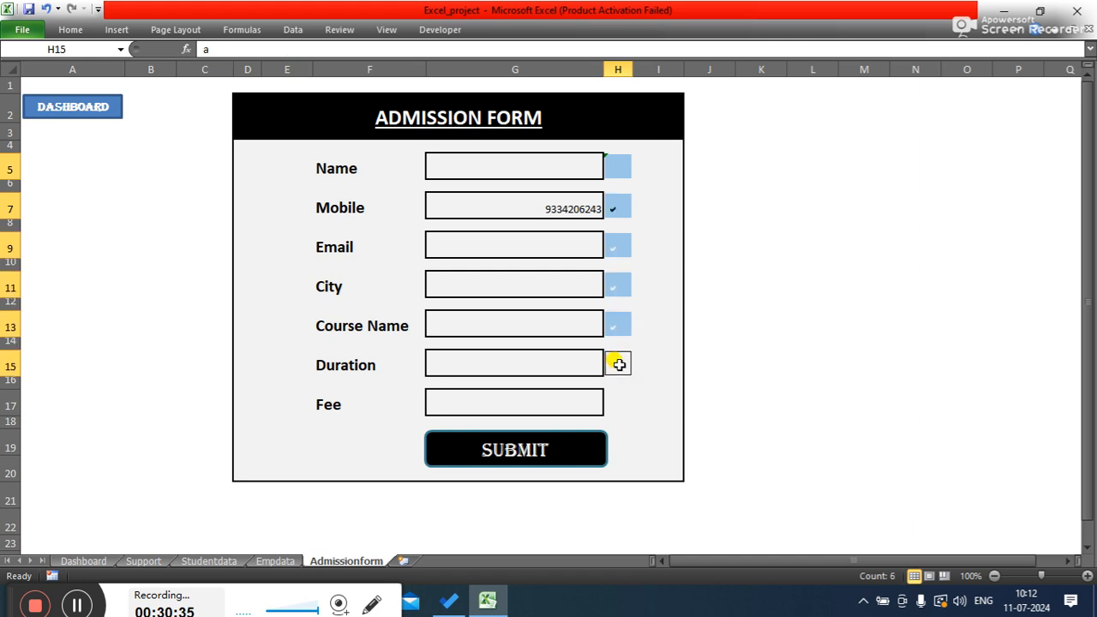
{"action": "left_click", "coordinate": [614, 404], "text": "ctrl"}
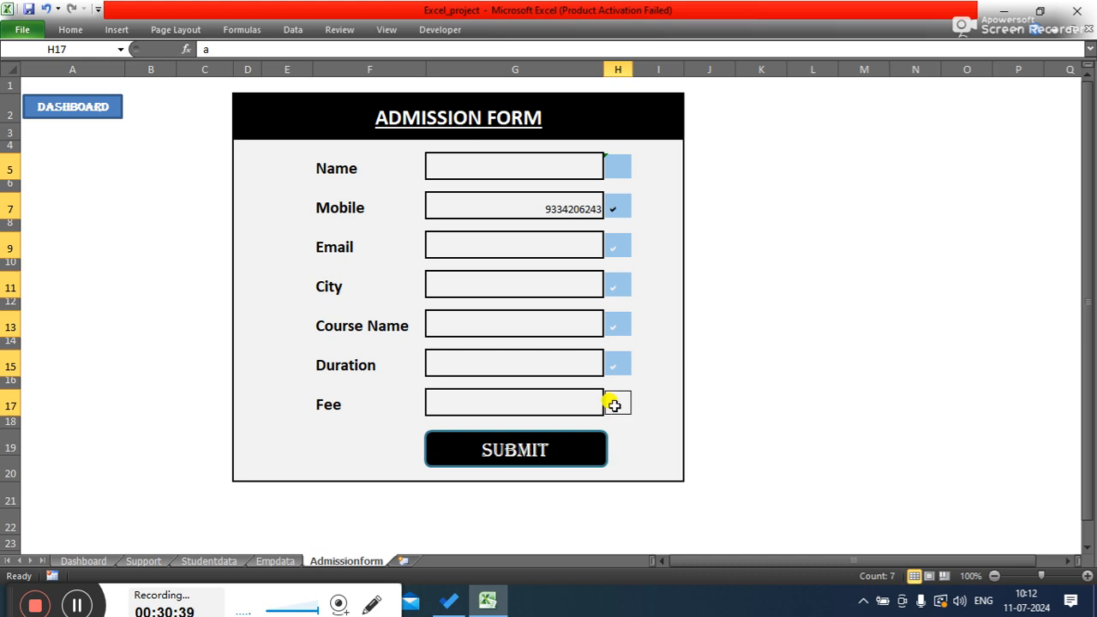
{"action": "left_click", "coordinate": [76, 28]}
{"action": "left_click", "coordinate": [283, 79]}
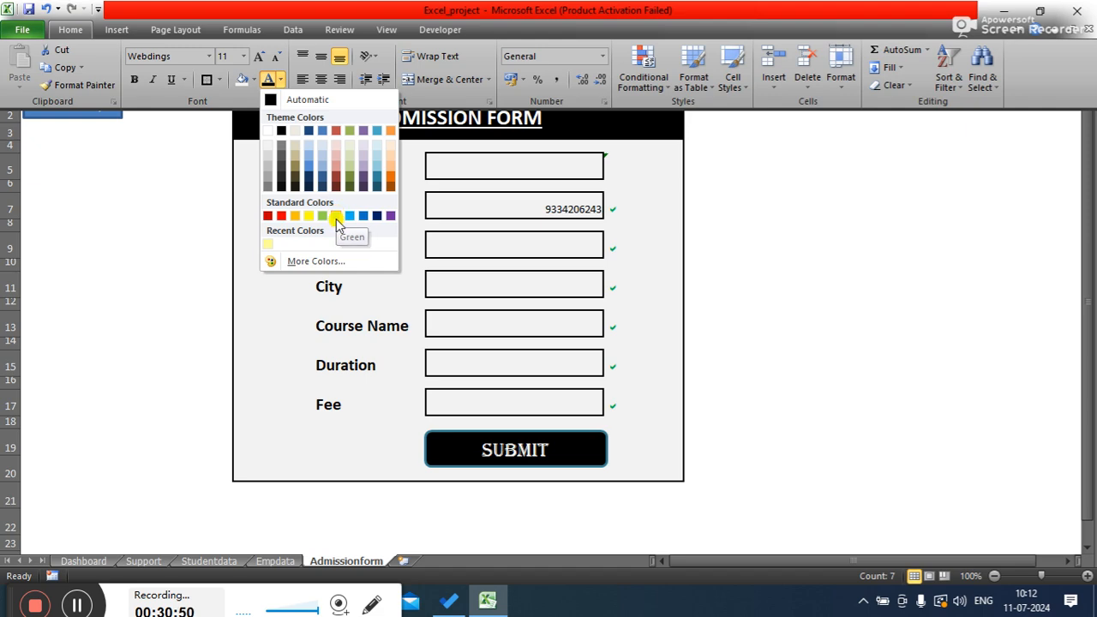
{"action": "left_click", "coordinate": [317, 260]}
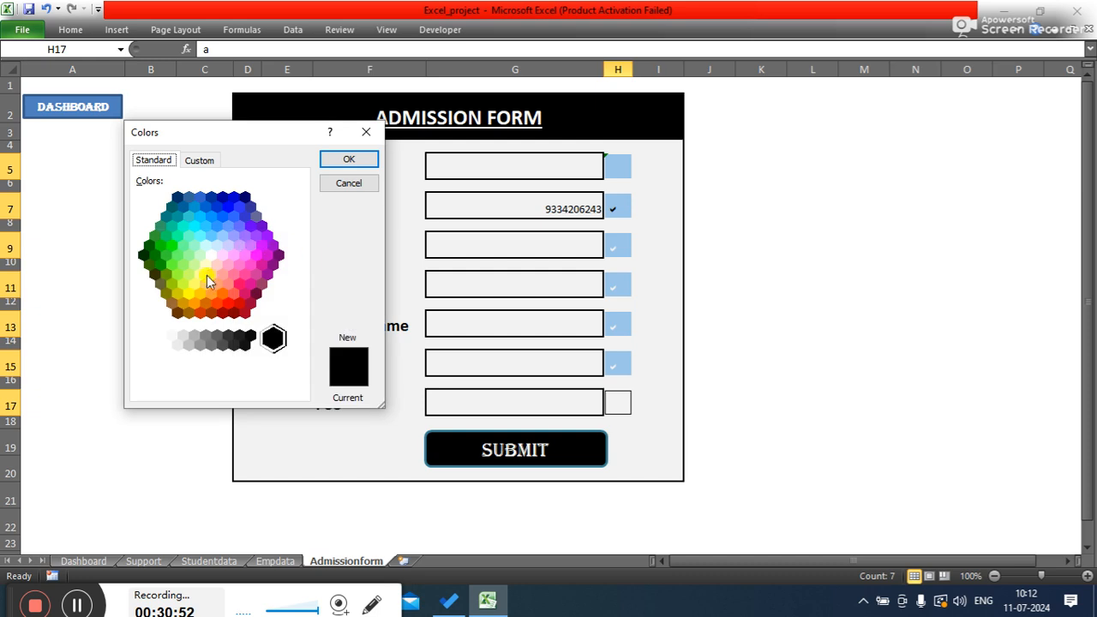
{"action": "left_click", "coordinate": [160, 269]}
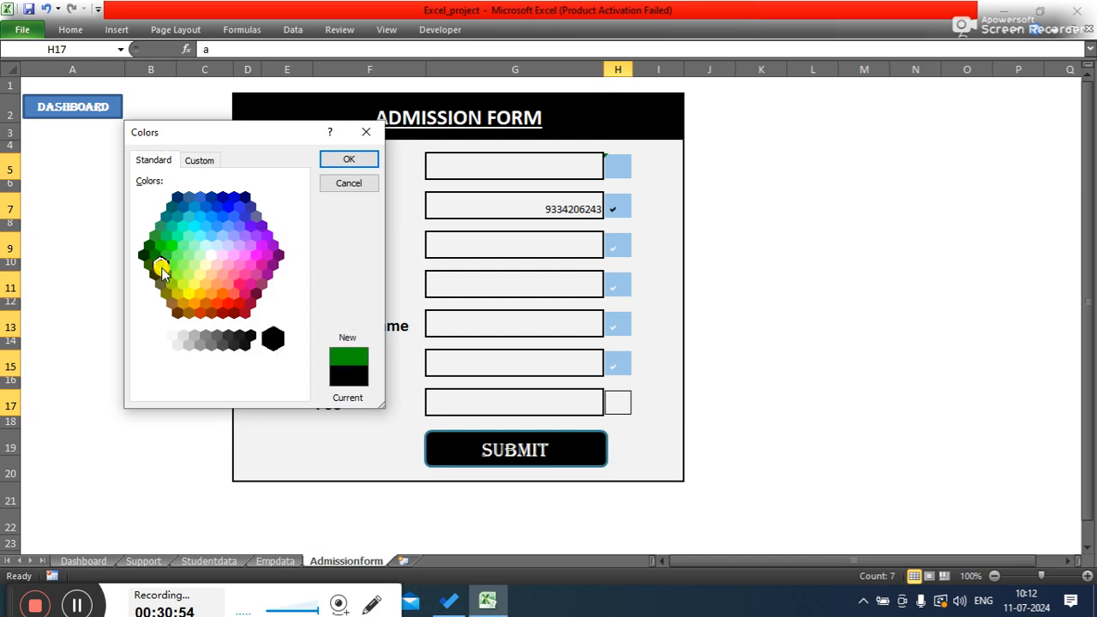
{"action": "left_click", "coordinate": [343, 160]}
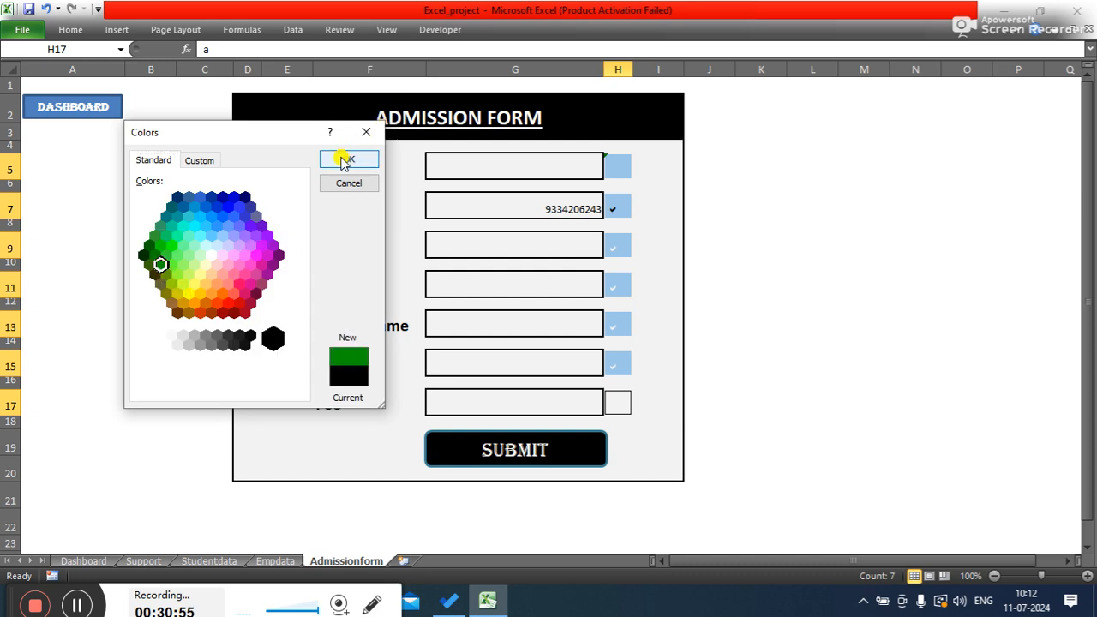
{"action": "left_click", "coordinate": [152, 255]}
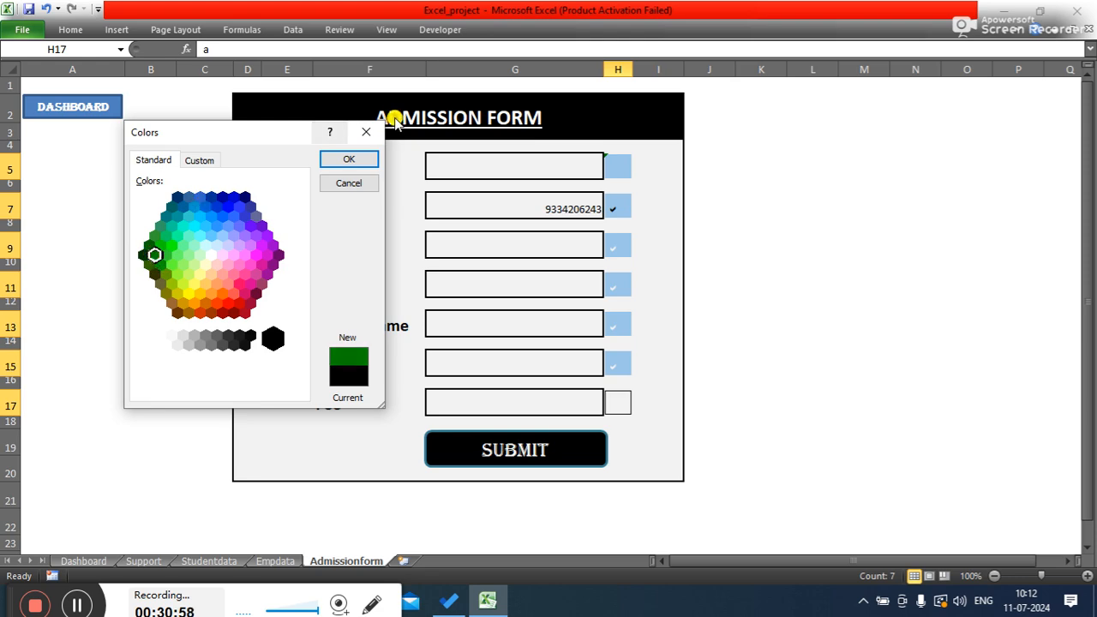
{"action": "left_click", "coordinate": [345, 159]}
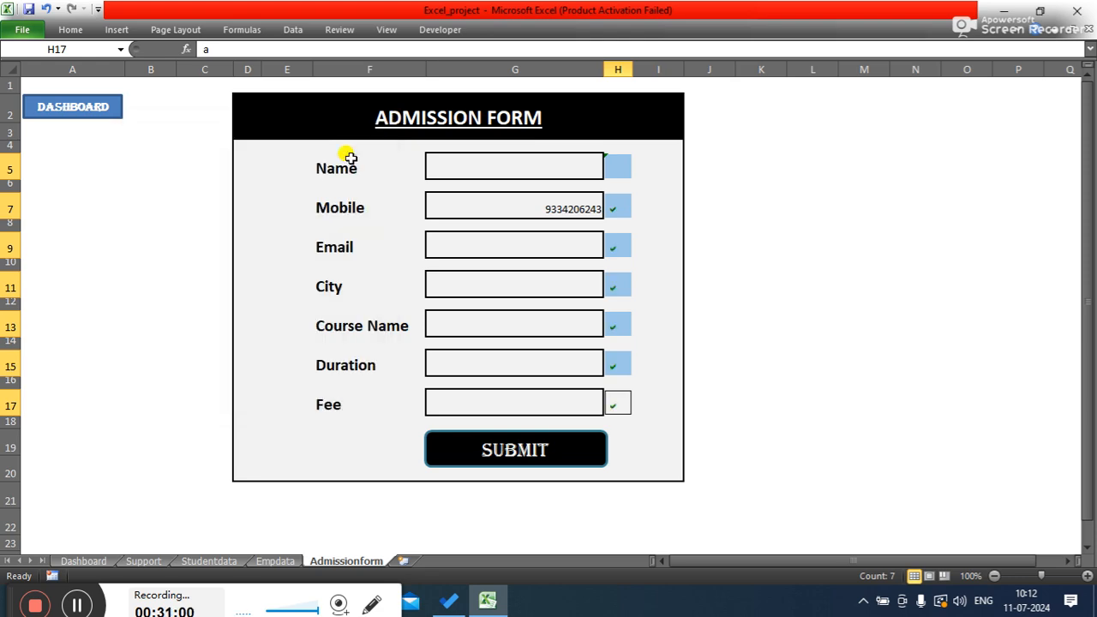
- Make the selected check mark cells bold and increase their font size to 14
{"action": "left_click", "coordinate": [73, 31]}
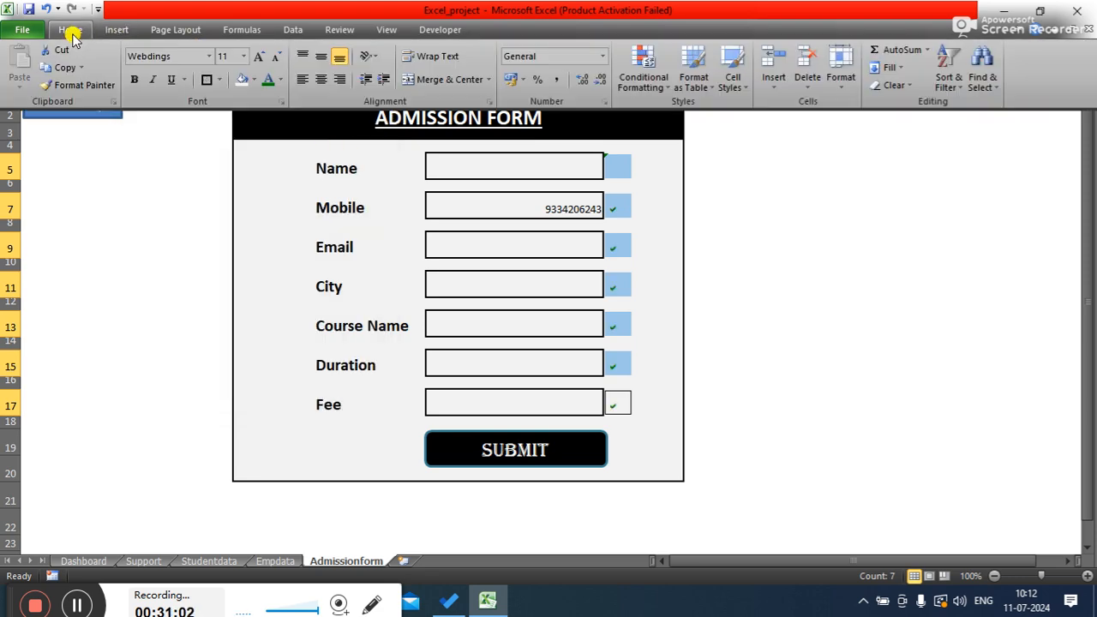
{"action": "left_click", "coordinate": [133, 79]}
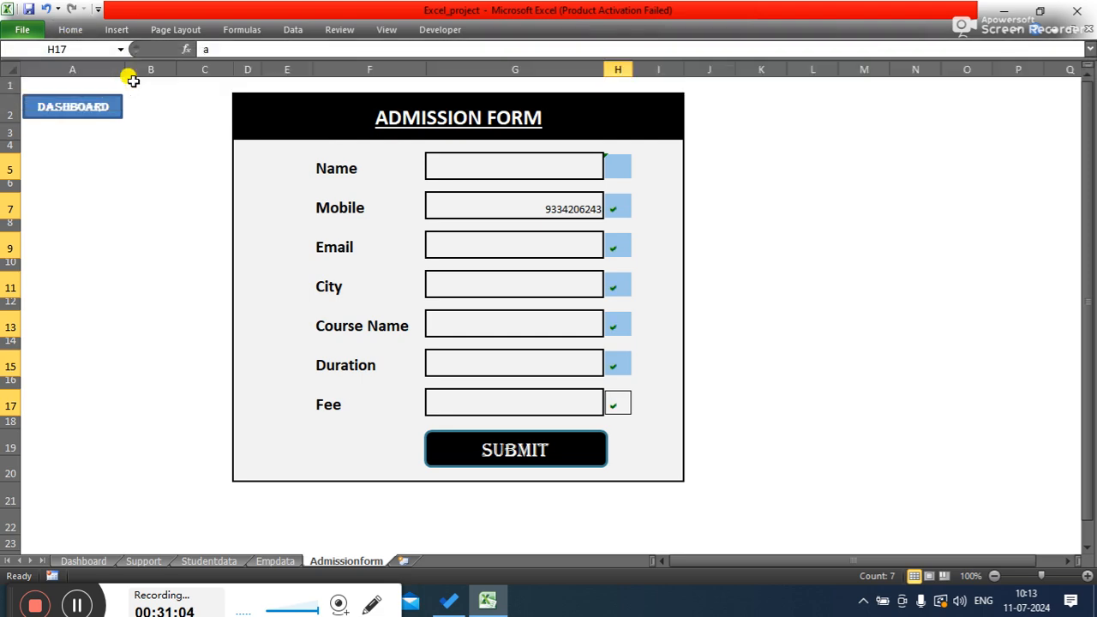
{"action": "left_click", "coordinate": [74, 29]}
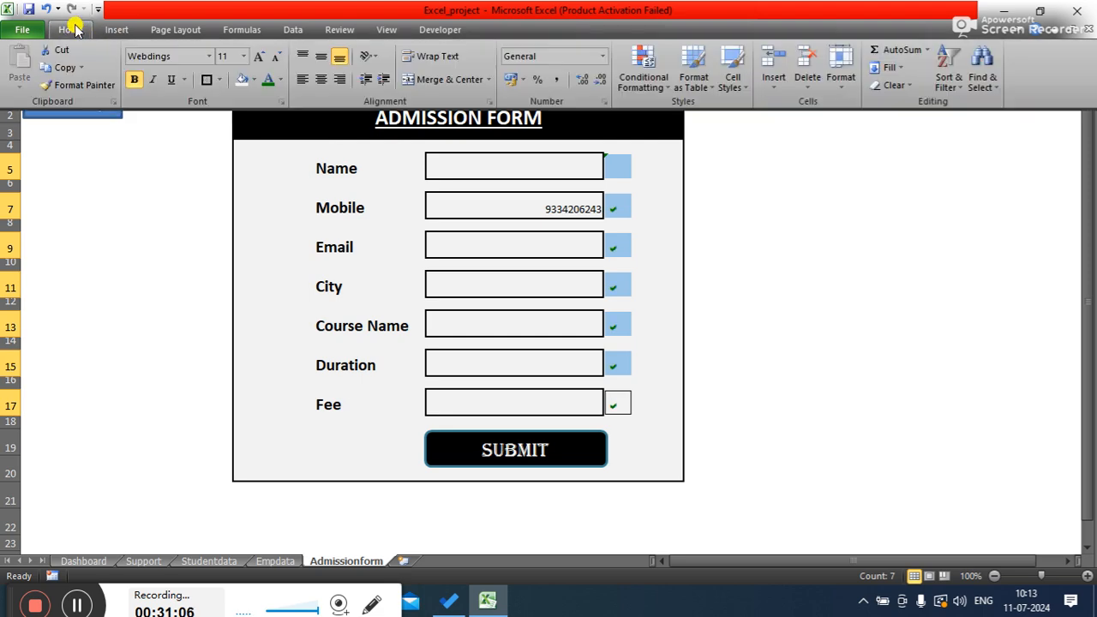
{"action": "left_click", "coordinate": [256, 54]}
{"action": "left_click", "coordinate": [257, 52]}
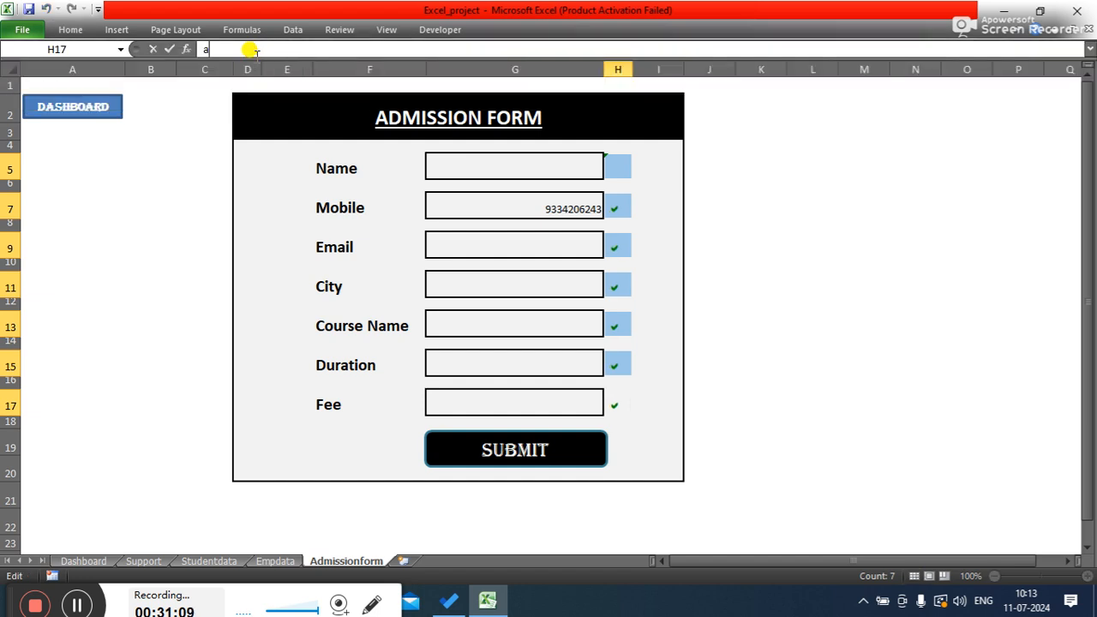
{"action": "left_click", "coordinate": [73, 29]}
{"action": "left_click", "coordinate": [257, 54]}
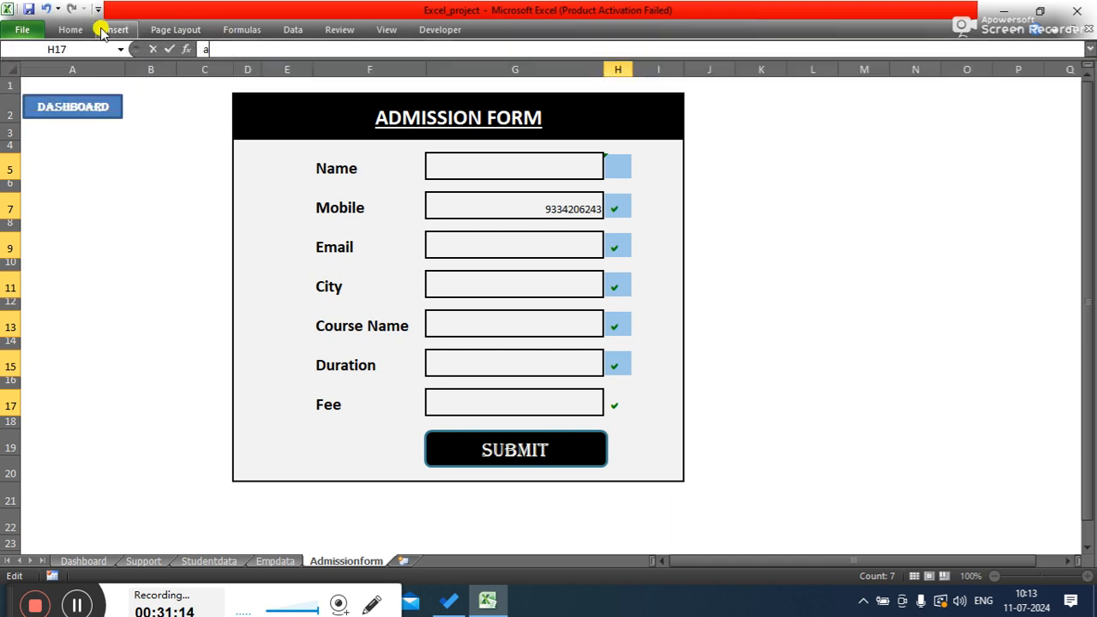
{"action": "left_click", "coordinate": [71, 31]}
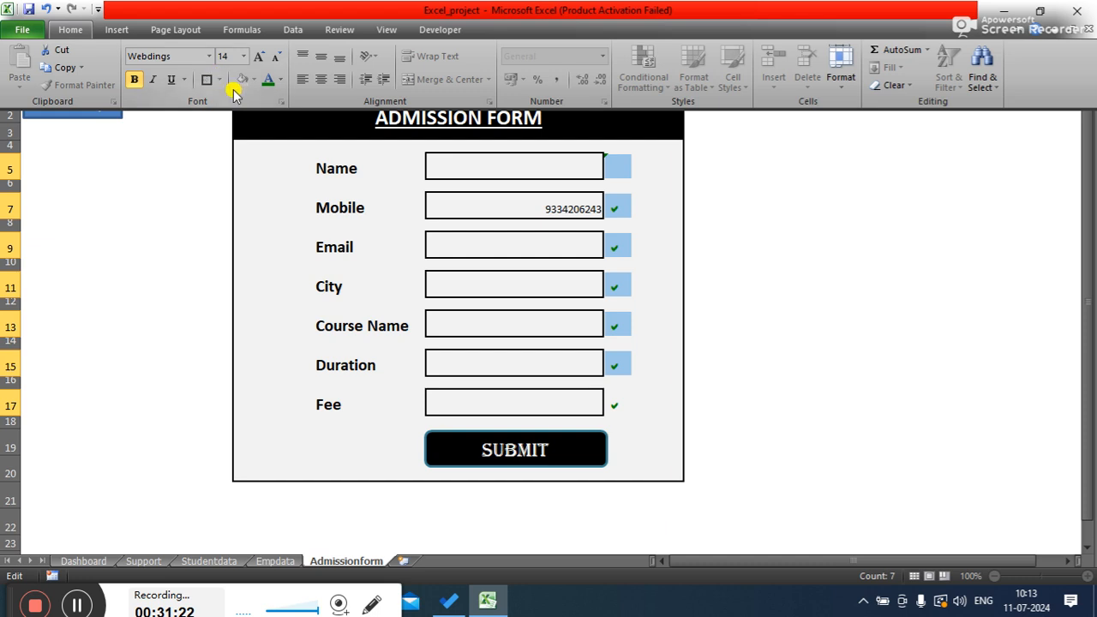
{"action": "left_click", "coordinate": [840, 267]}
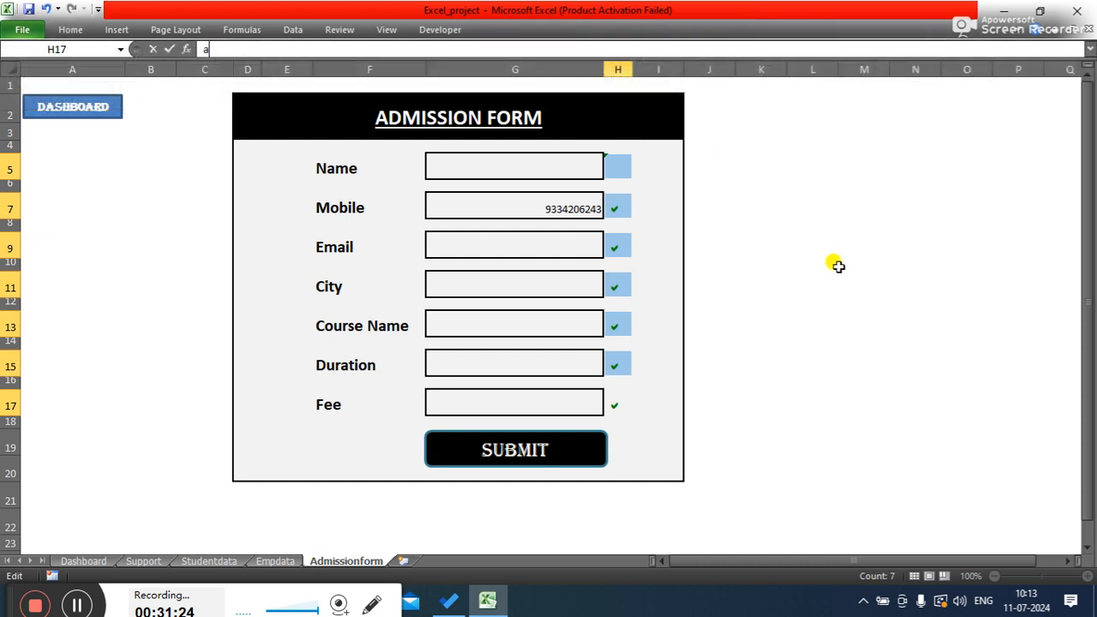
{"action": "left_click", "coordinate": [840, 267]}
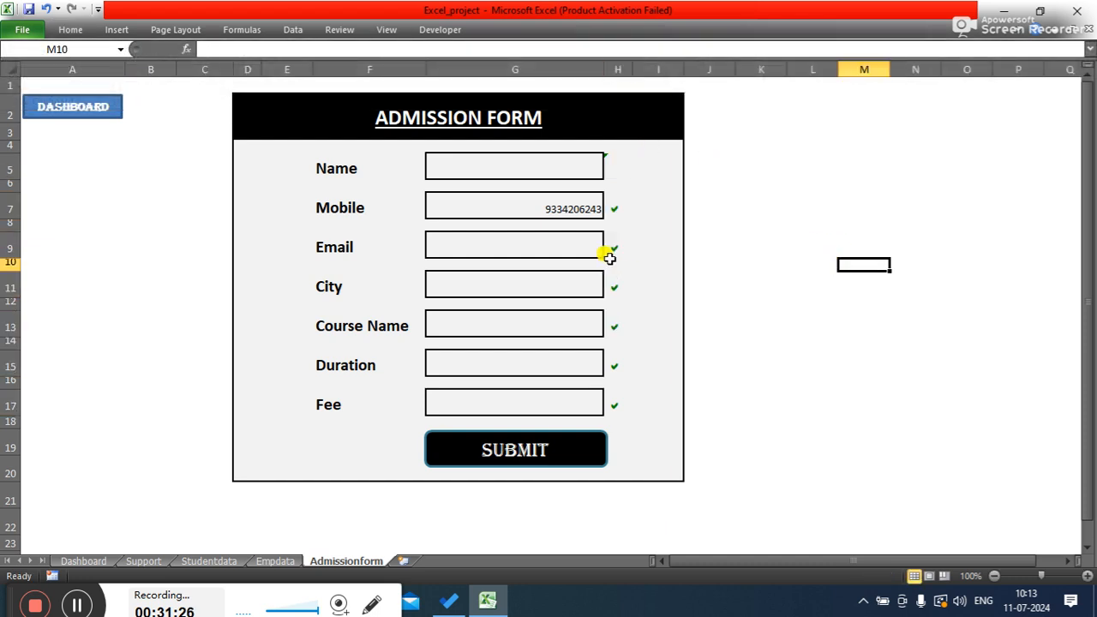
- Enter the formula =IF(G9<>"","a","") in check mark cell H9 beside the Email field
{"action": "left_click", "coordinate": [610, 169]}
{"action": "left_click", "coordinate": [614, 208]}
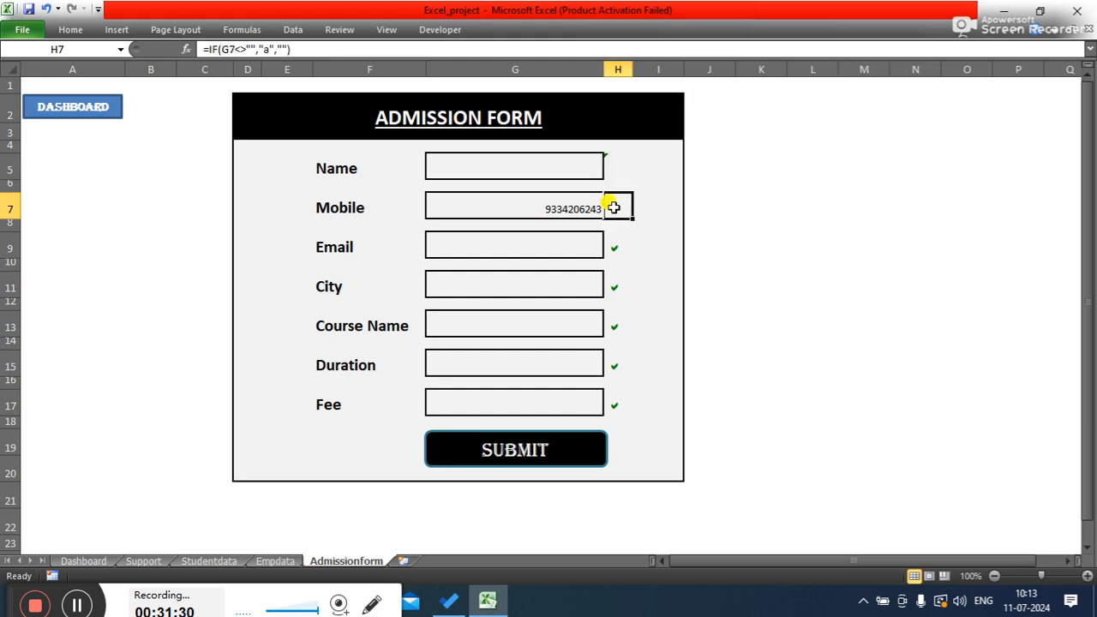
{"action": "left_click", "coordinate": [613, 247]}
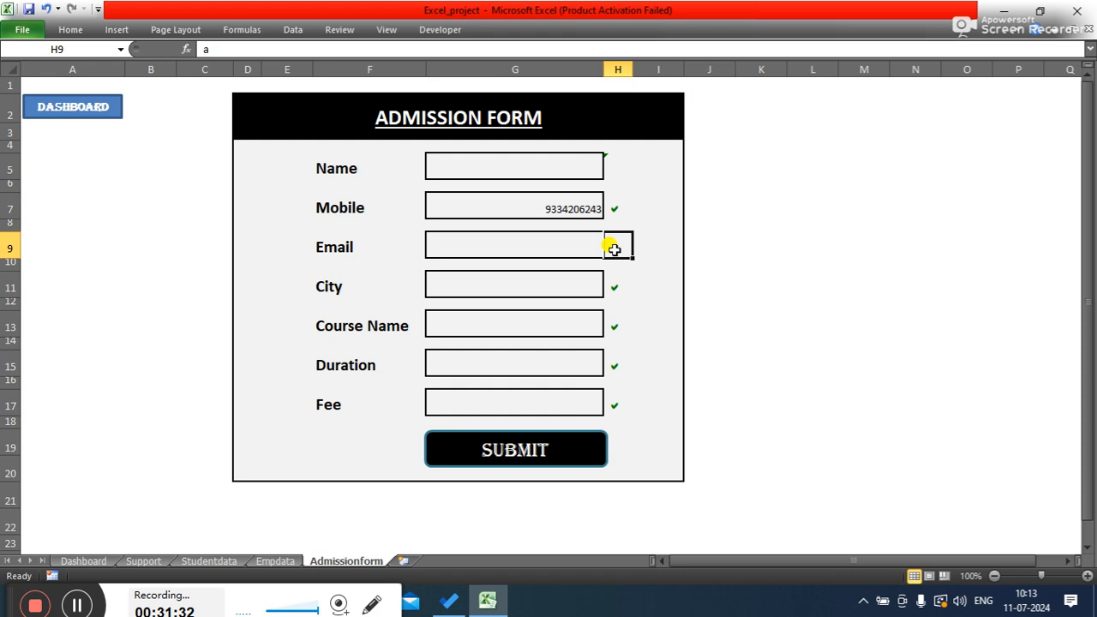
{"action": "left_click", "coordinate": [301, 48]}
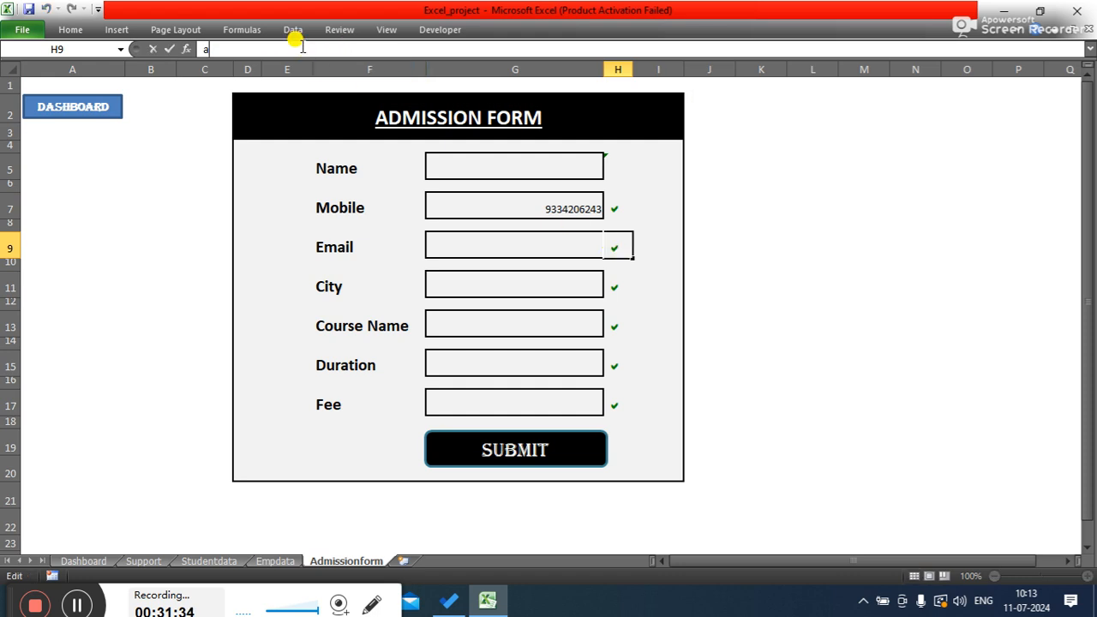
{"action": "key", "text": "BackSpace"}
{"action": "type", "text": "=if("}
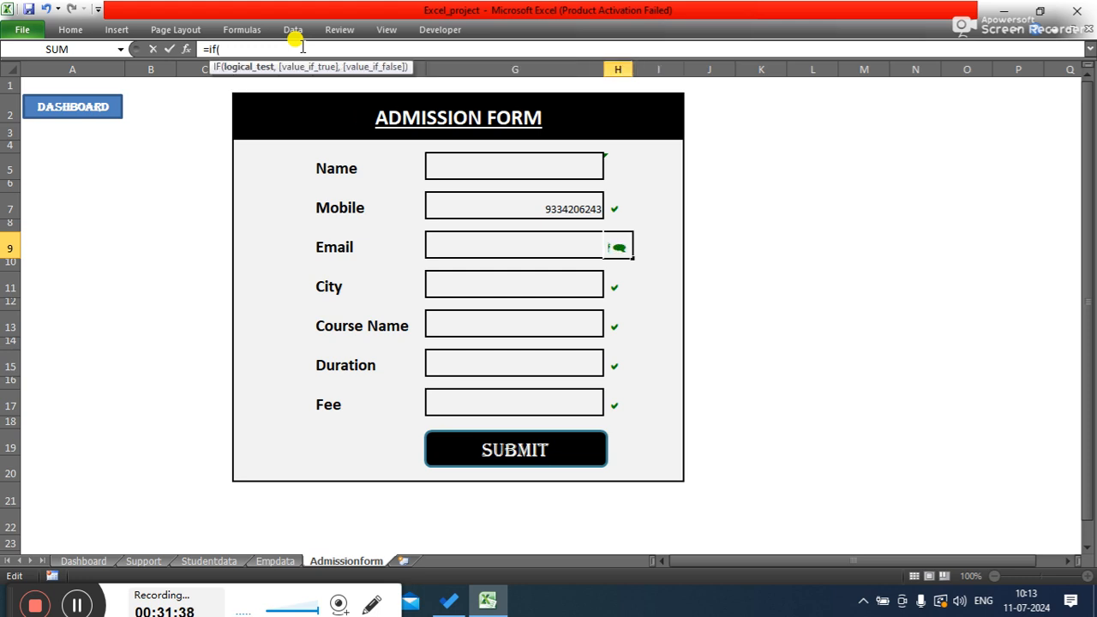
{"action": "type", "text": "g"}
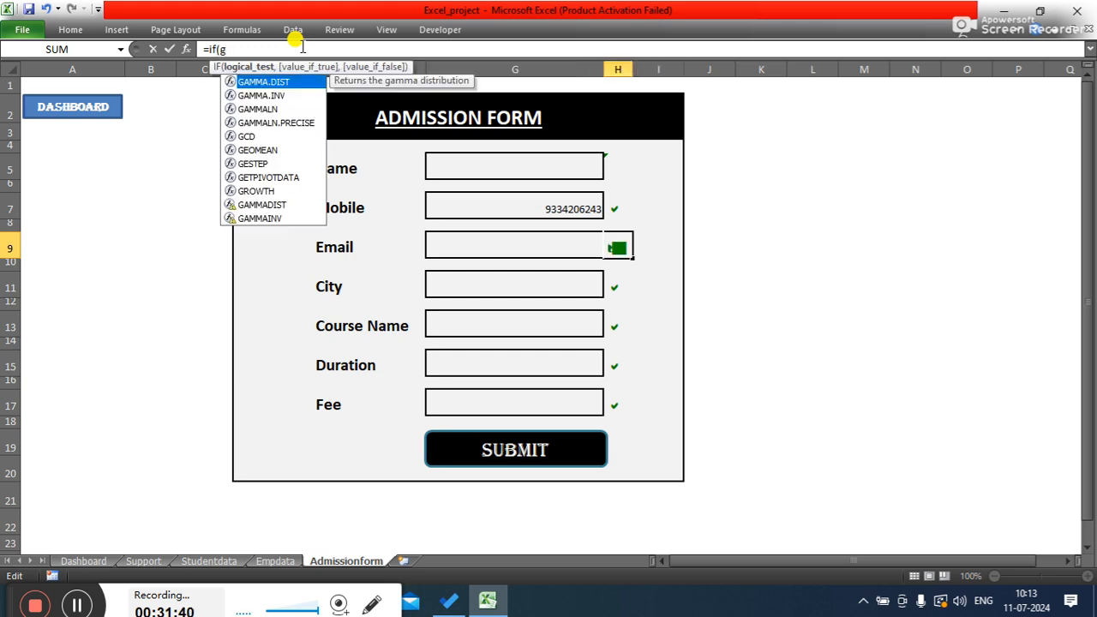
{"action": "type", "text": "9"}
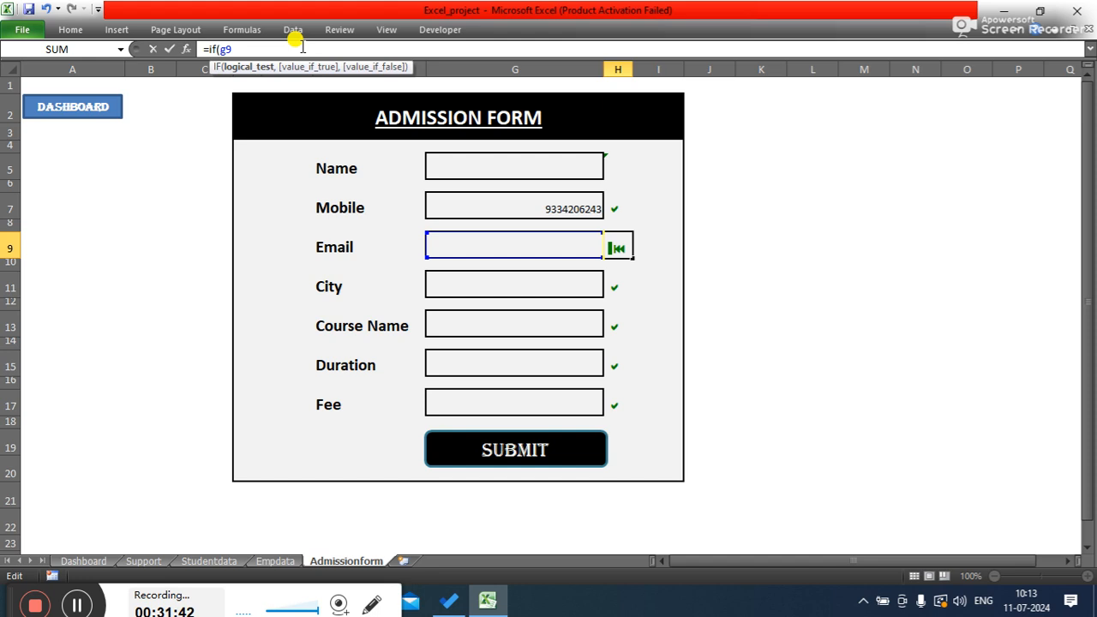
{"action": "type", "text": "<>\"\","}
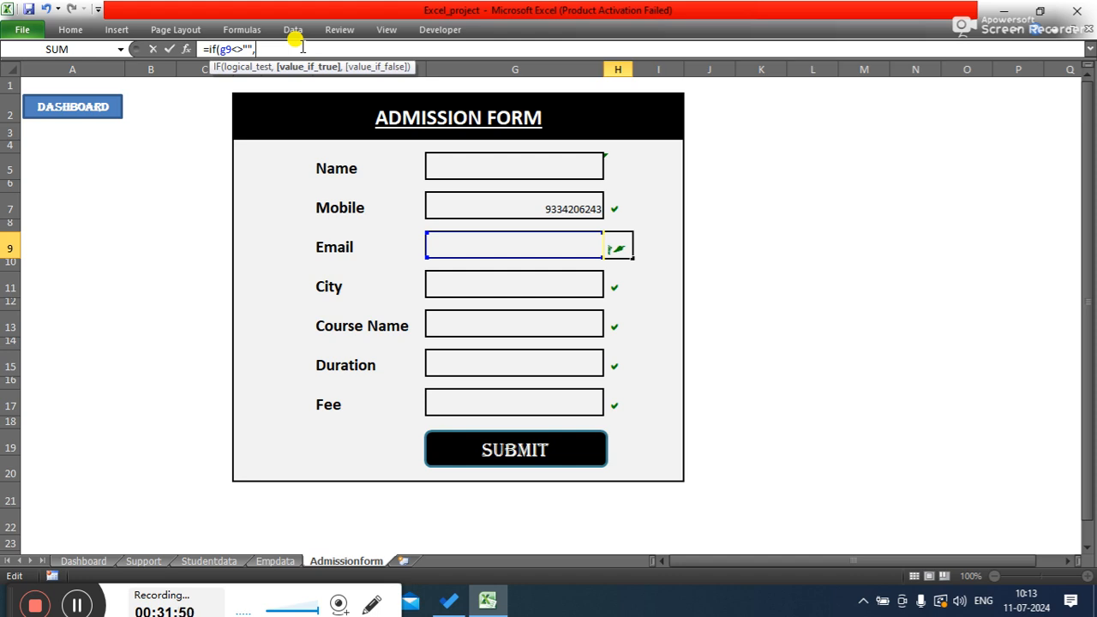
{"action": "type", "text": "\"a\",\"\""}
{"action": "key", "text": "Return"}
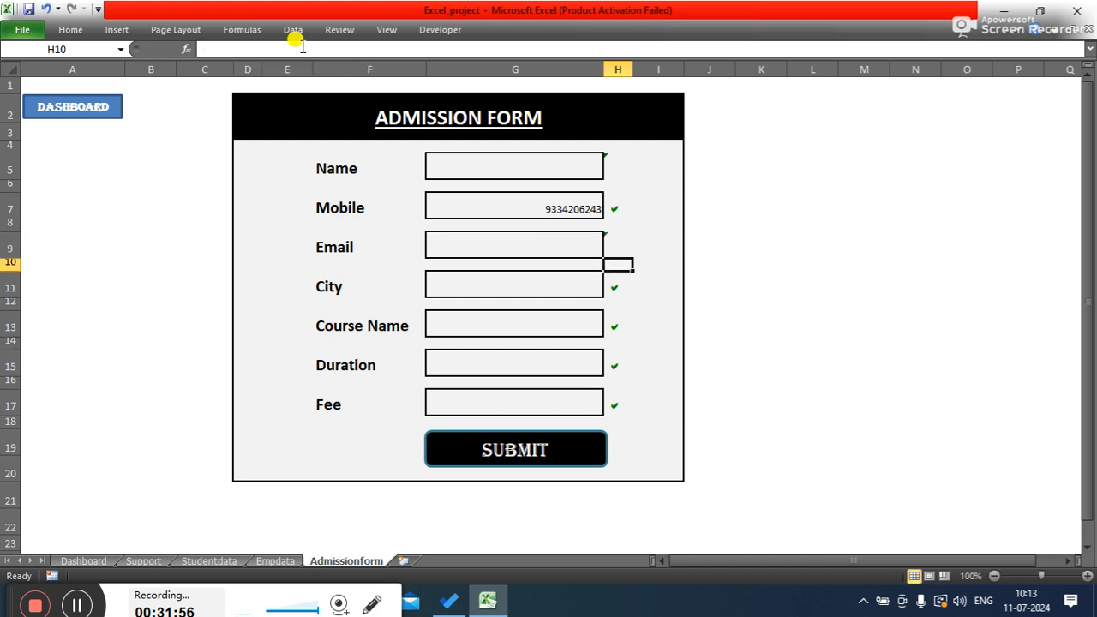
- Fill in a sample e-mail address in Email input cell G9 to test its check mark
{"action": "left_click", "coordinate": [617, 244]}
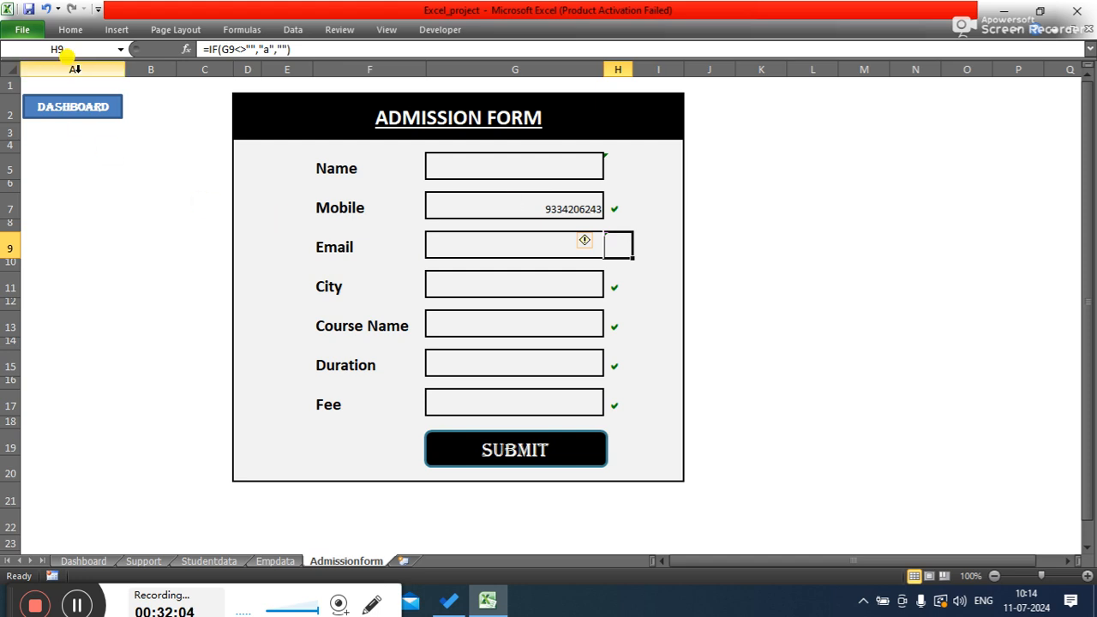
{"action": "left_click", "coordinate": [70, 30]}
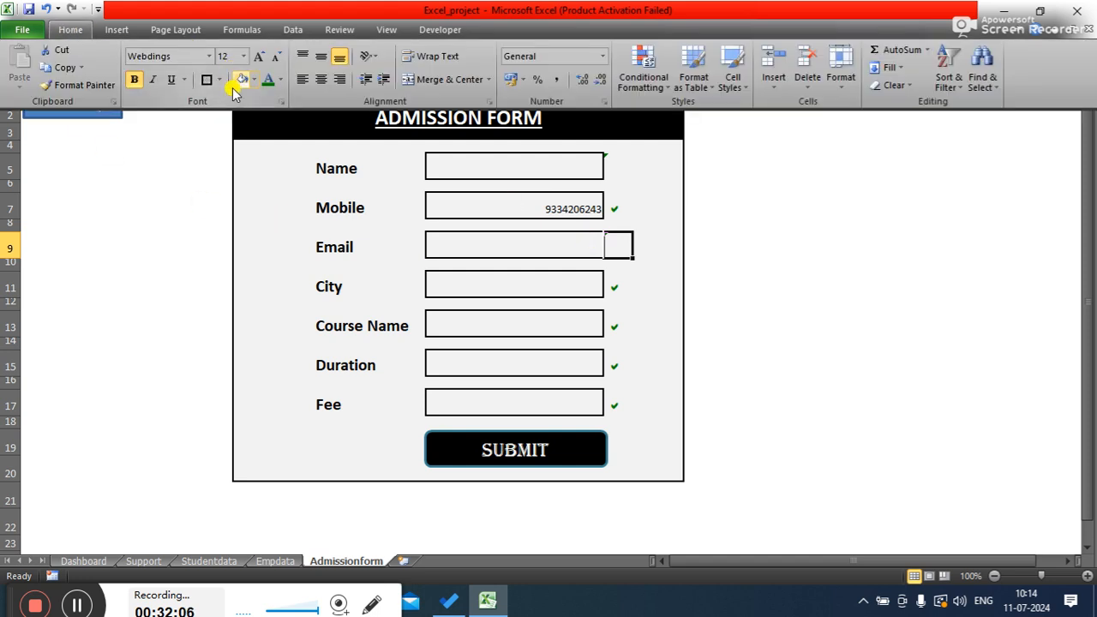
{"action": "left_click", "coordinate": [805, 221]}
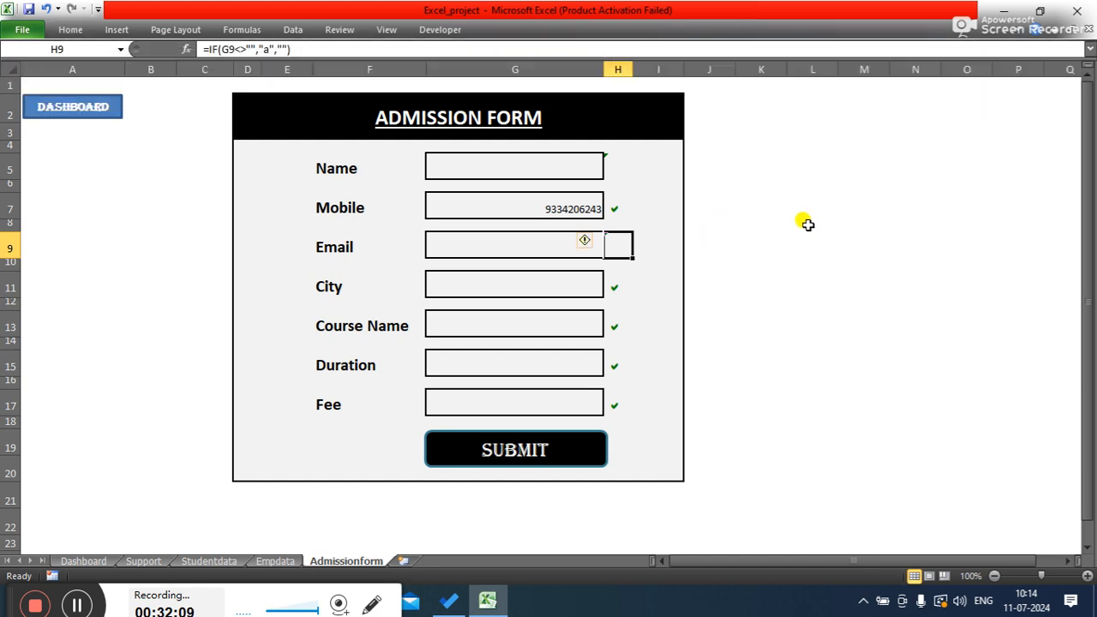
{"action": "left_click", "coordinate": [739, 245]}
{"action": "left_click", "coordinate": [497, 242]}
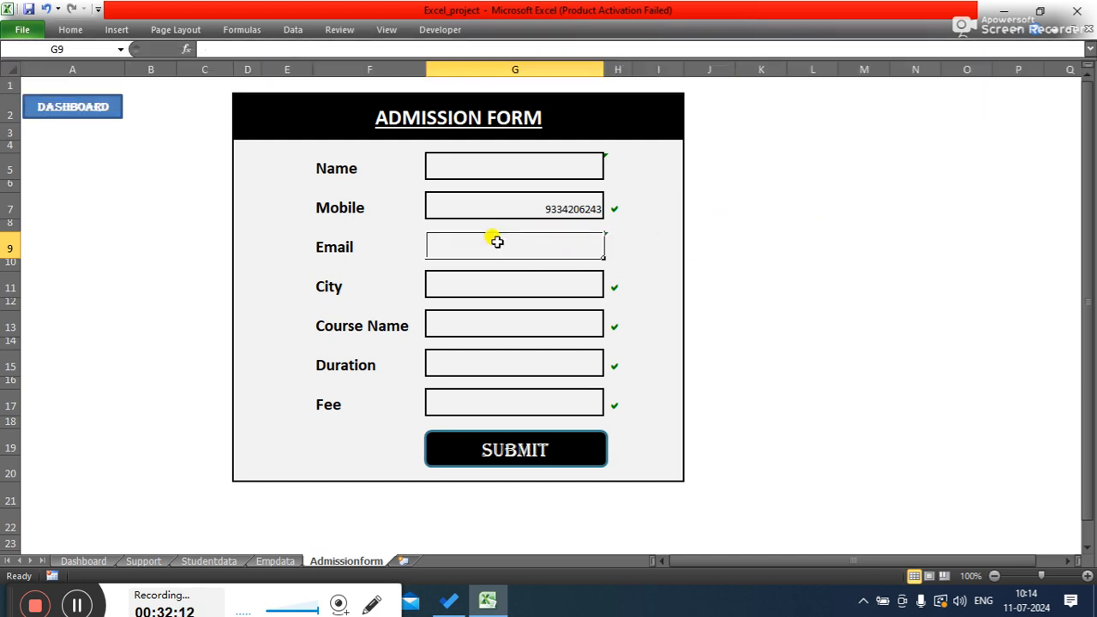
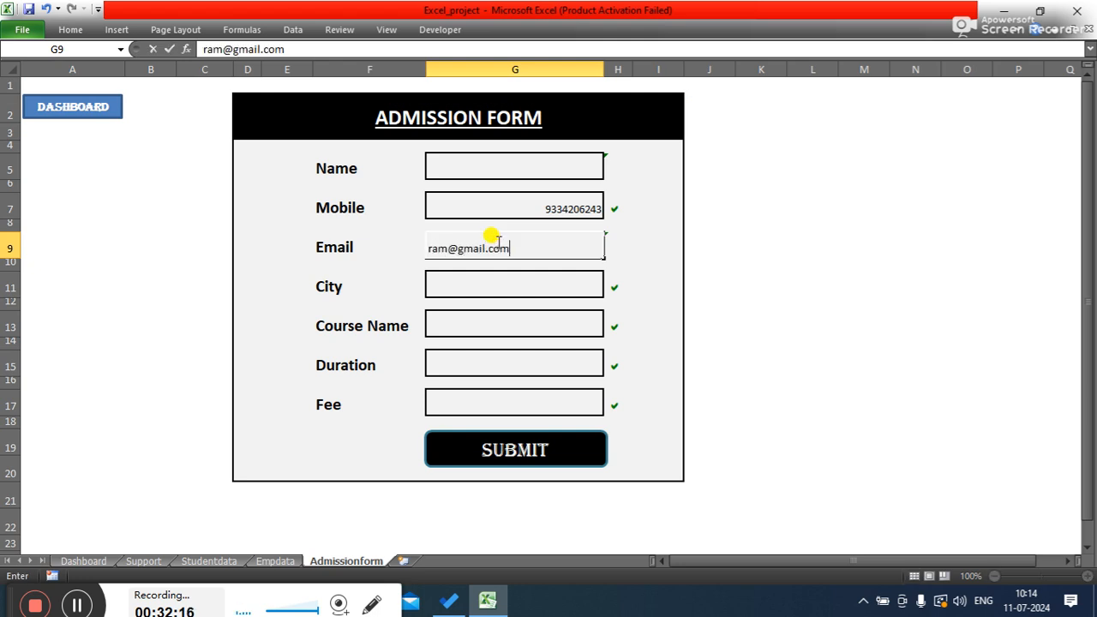
{"action": "key", "text": "Tab"}
{"action": "left_click", "coordinate": [808, 241]}
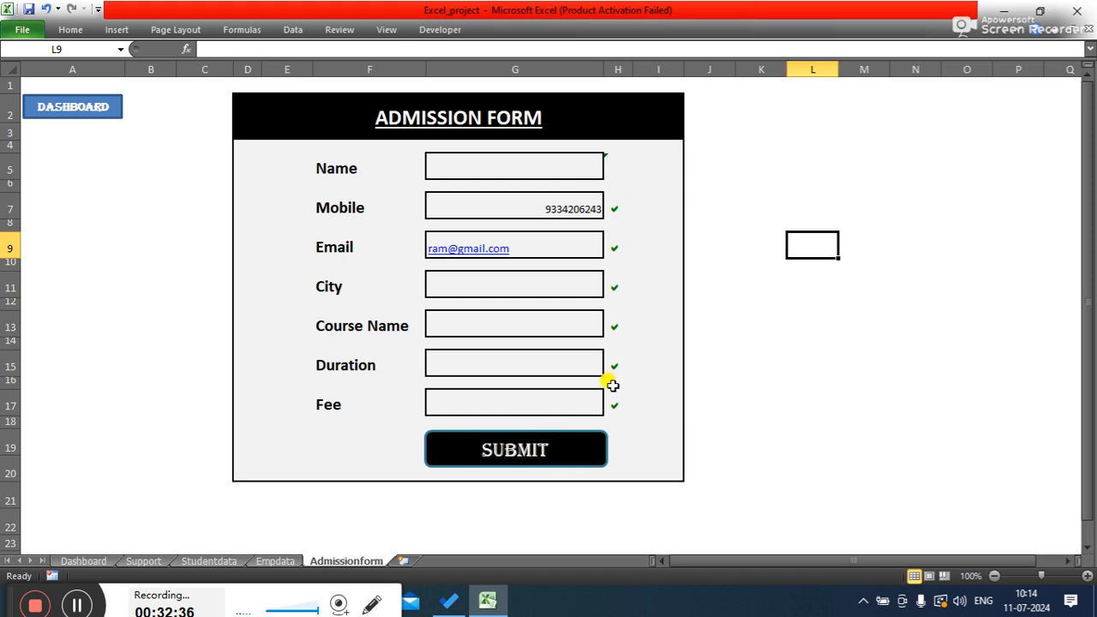
{"action": "left_click", "coordinate": [610, 249]}
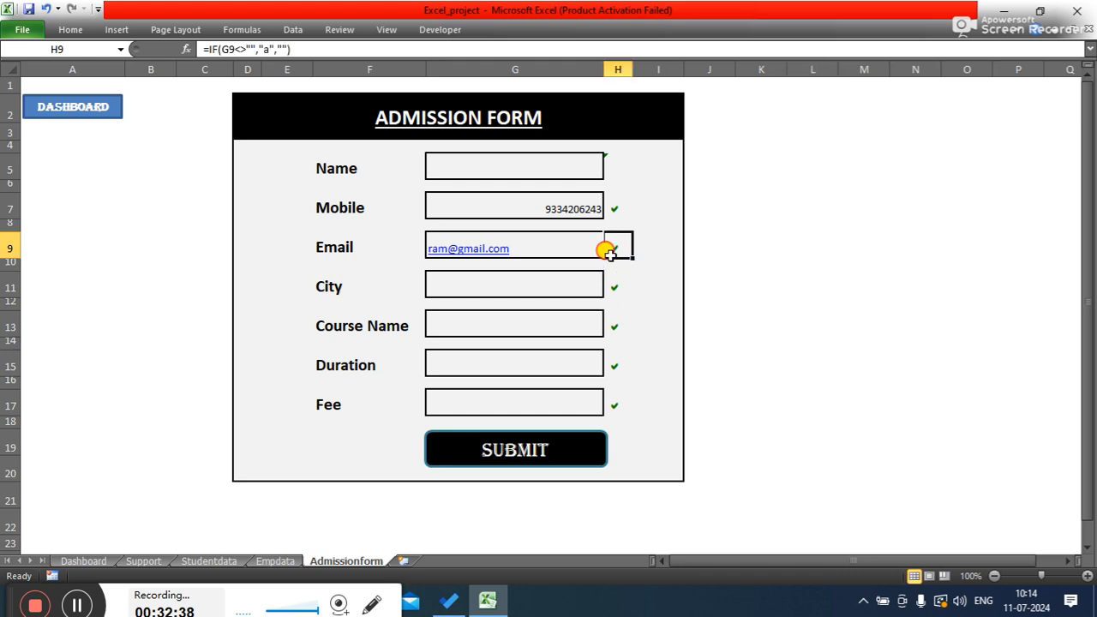
- Enter the formula =IF(G11<>"","a","") in check mark cell H11 beside the City field
{"action": "left_click", "coordinate": [611, 289]}
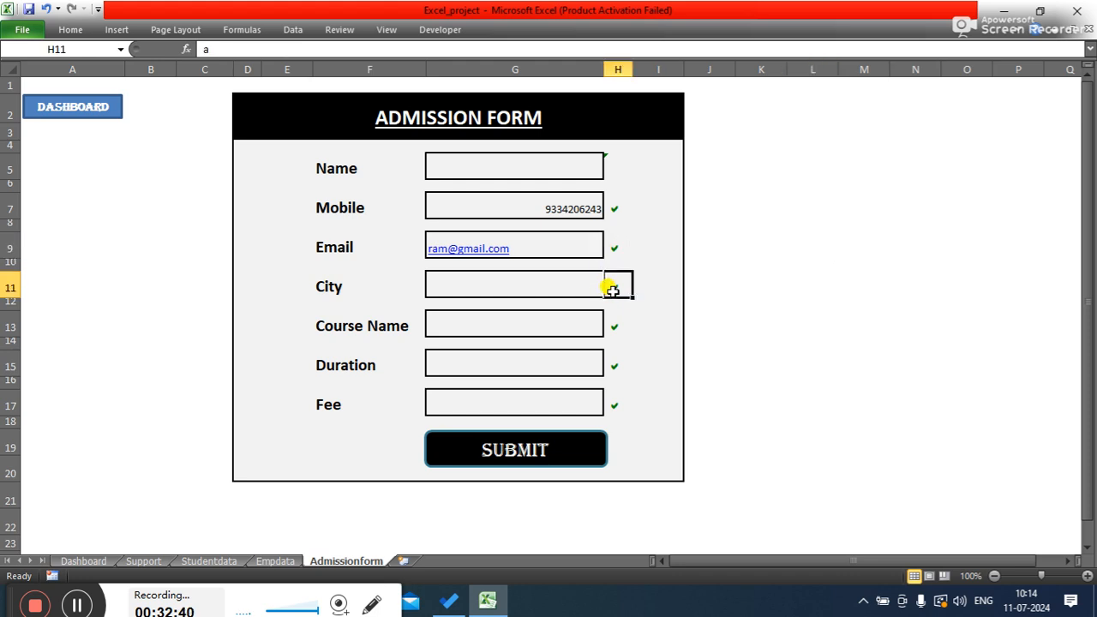
{"action": "left_click", "coordinate": [316, 49]}
{"action": "key", "text": "BackSpace"}
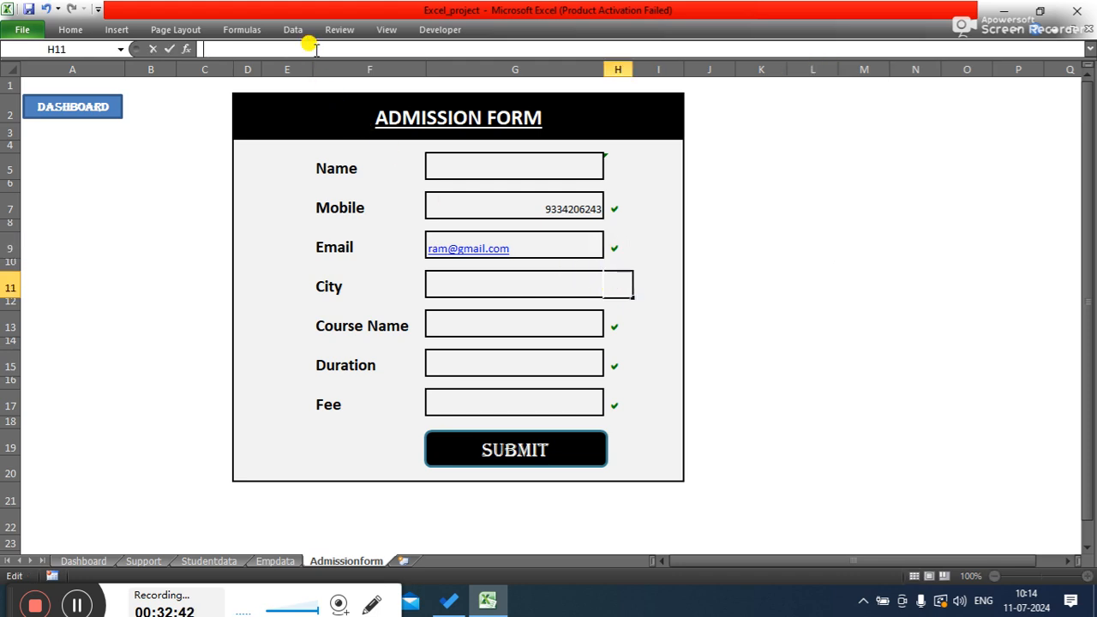
{"action": "type", "text": "="}
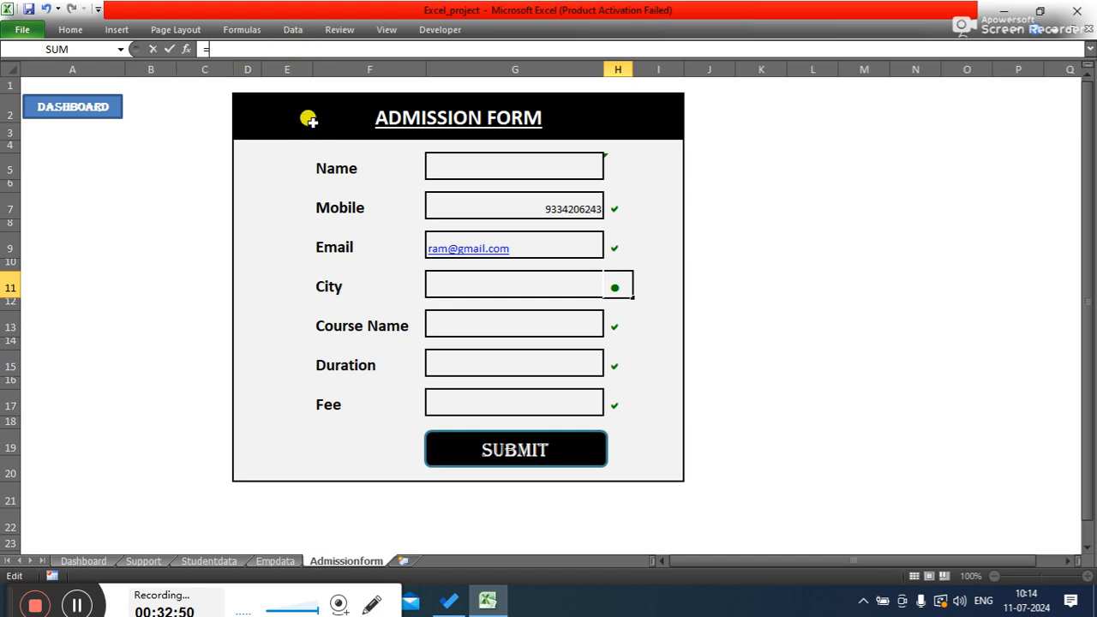
{"action": "type", "text": "if("}
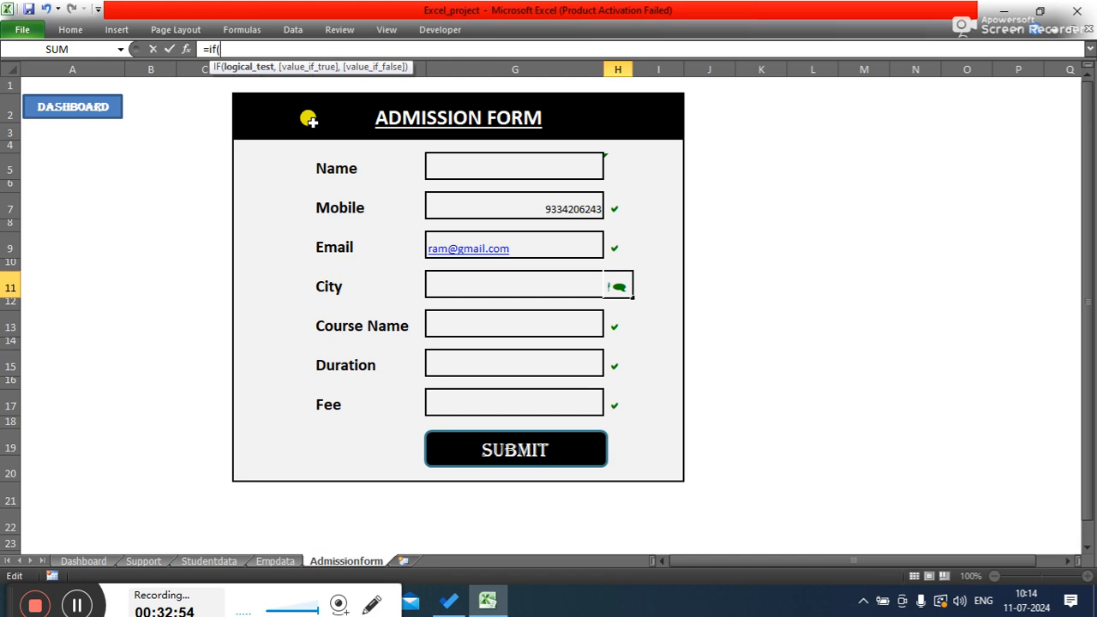
{"action": "type", "text": "g"}
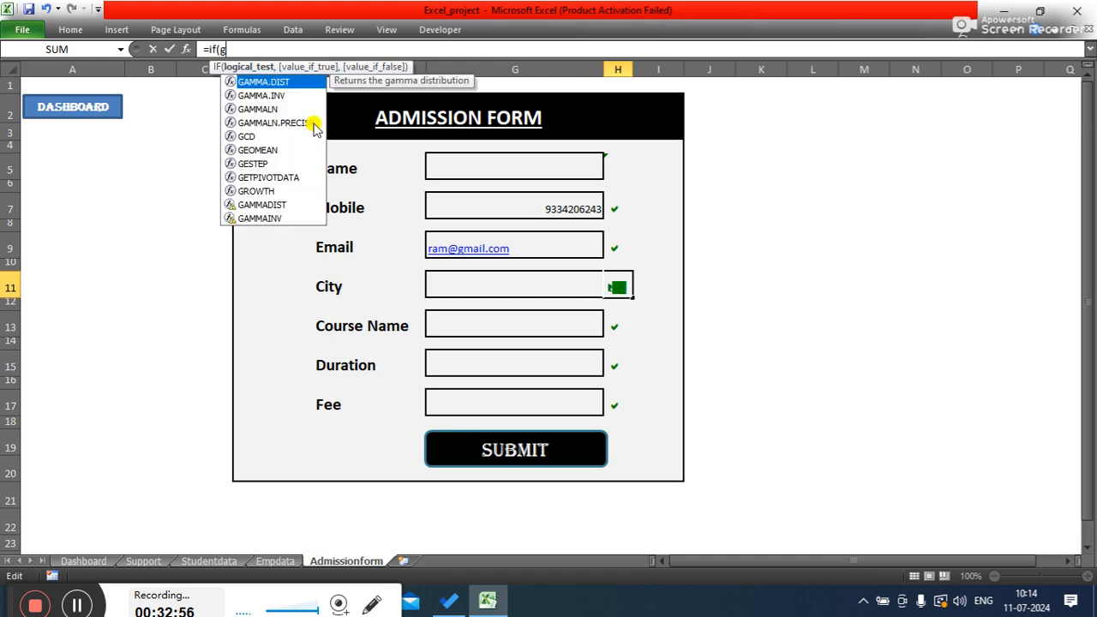
{"action": "type", "text": "11"}
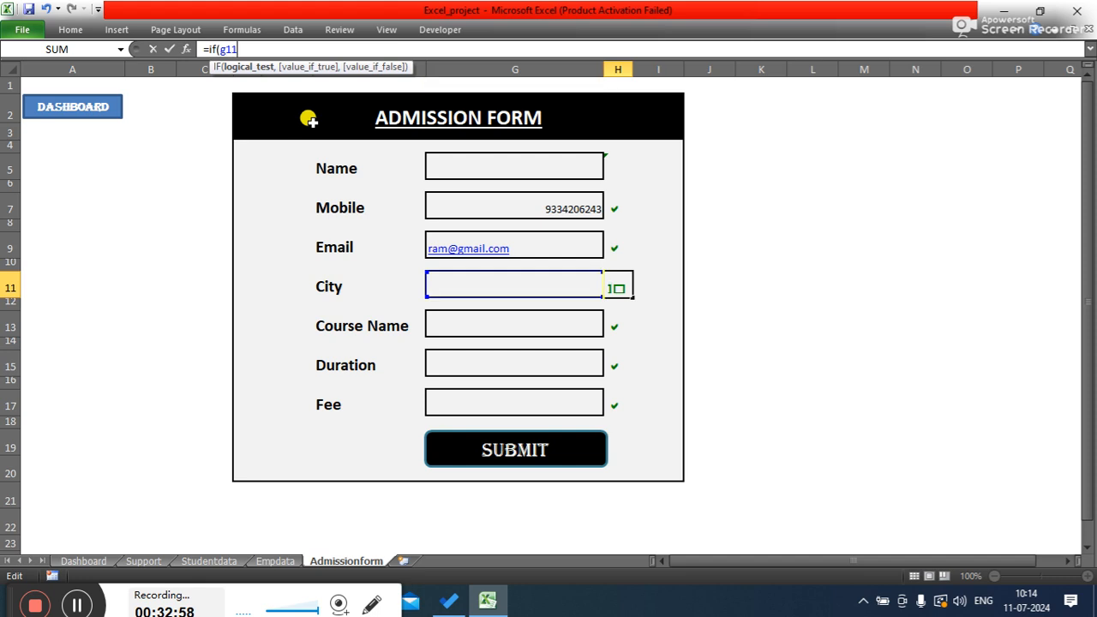
{"action": "type", "text": "<>,\"\","}
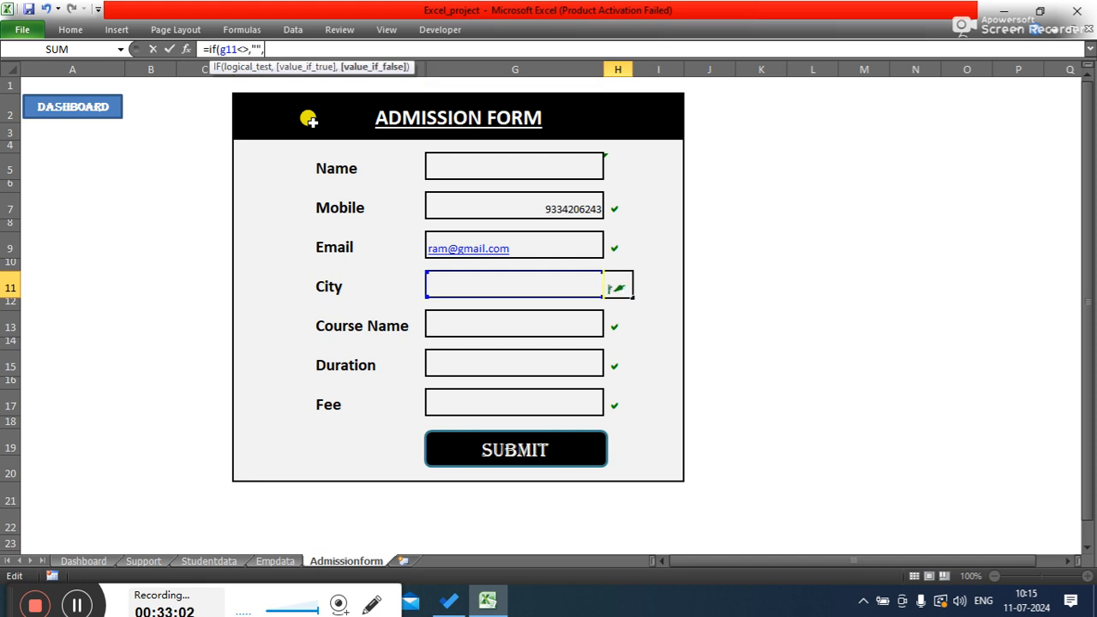
{"action": "key", "text": "BackSpace"}
{"action": "key", "text": "BackSpace"}
{"action": "key", "text": "BackSpace"}
{"action": "key", "text": "BackSpace"}
{"action": "type", "text": "\"\",\"a"}
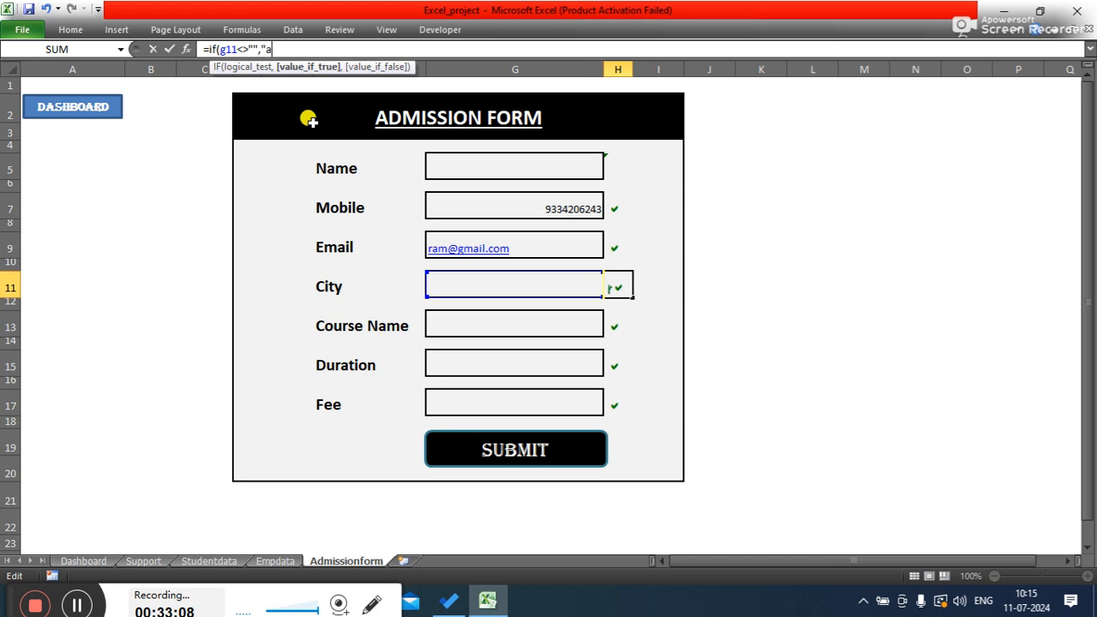
{"action": "type", "text": "\",\"\""}
{"action": "key", "text": "Return"}
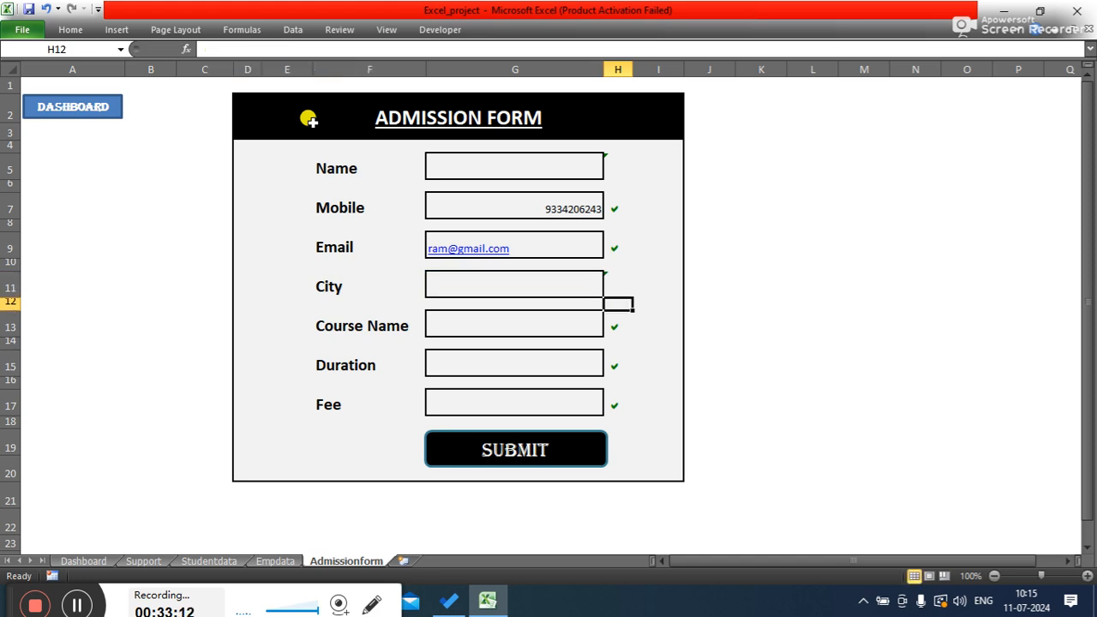
- Enter the formula =IF(G13<>"","a","") in check mark cell H13 beside the Course Name field
{"action": "left_click", "coordinate": [619, 333]}
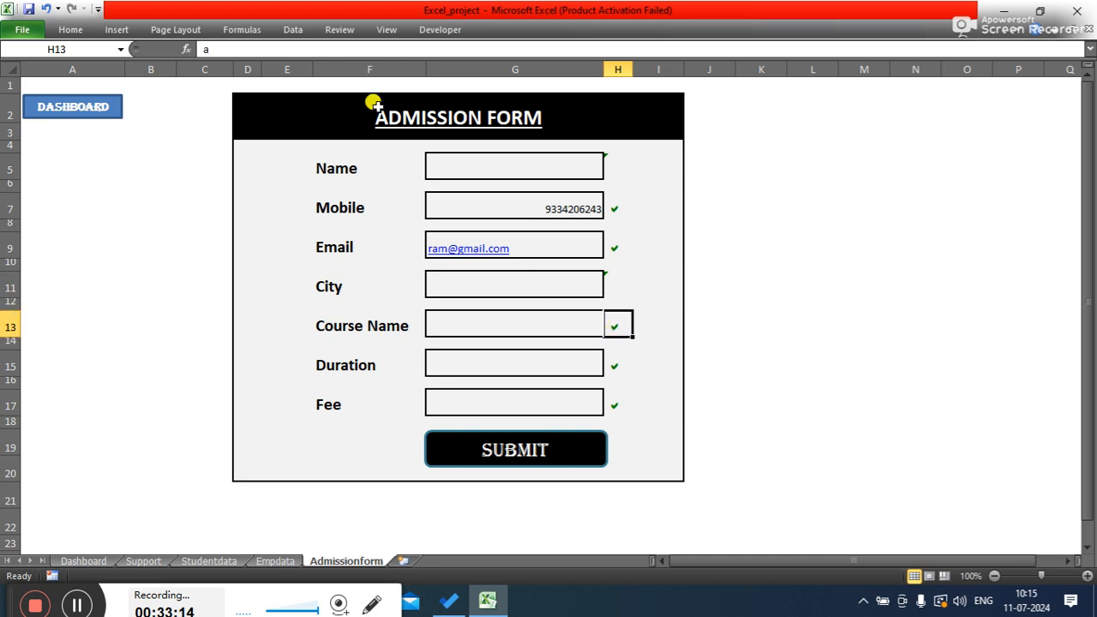
{"action": "left_click", "coordinate": [307, 49]}
{"action": "type", "text": "a"}
{"action": "key", "text": "BackSpace"}
{"action": "type", "text": "=if("}
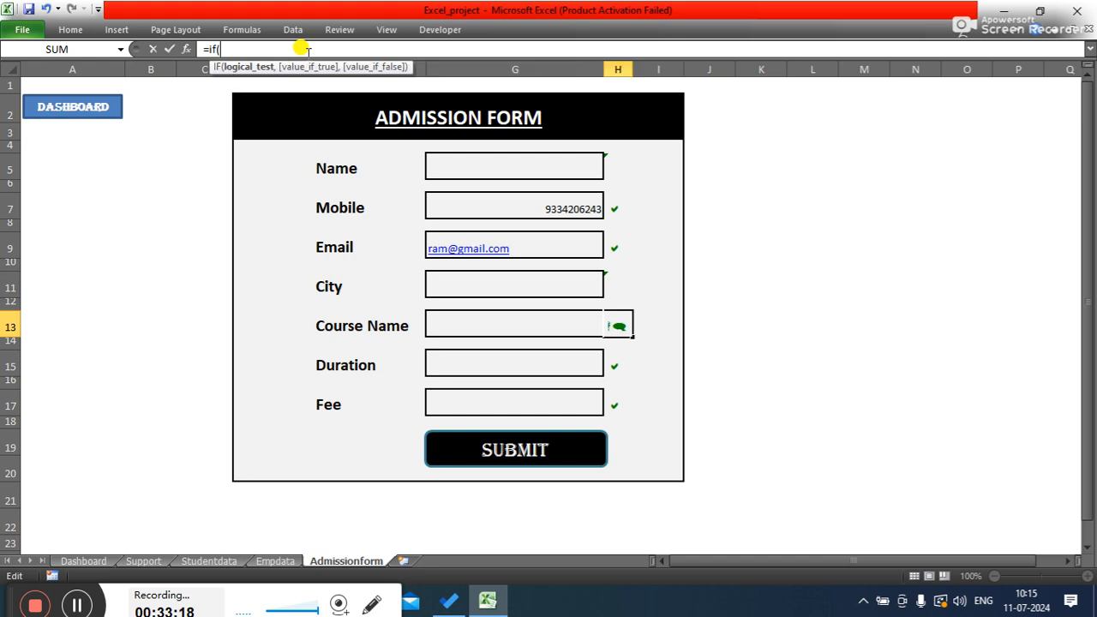
{"action": "type", "text": "g"}
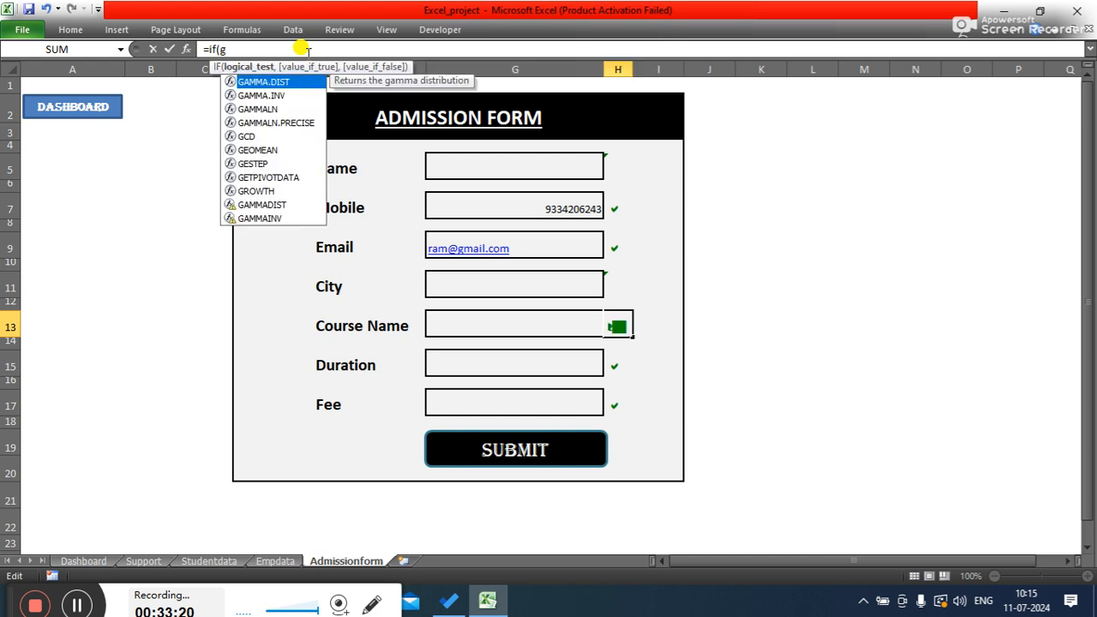
{"action": "type", "text": "13<>"}
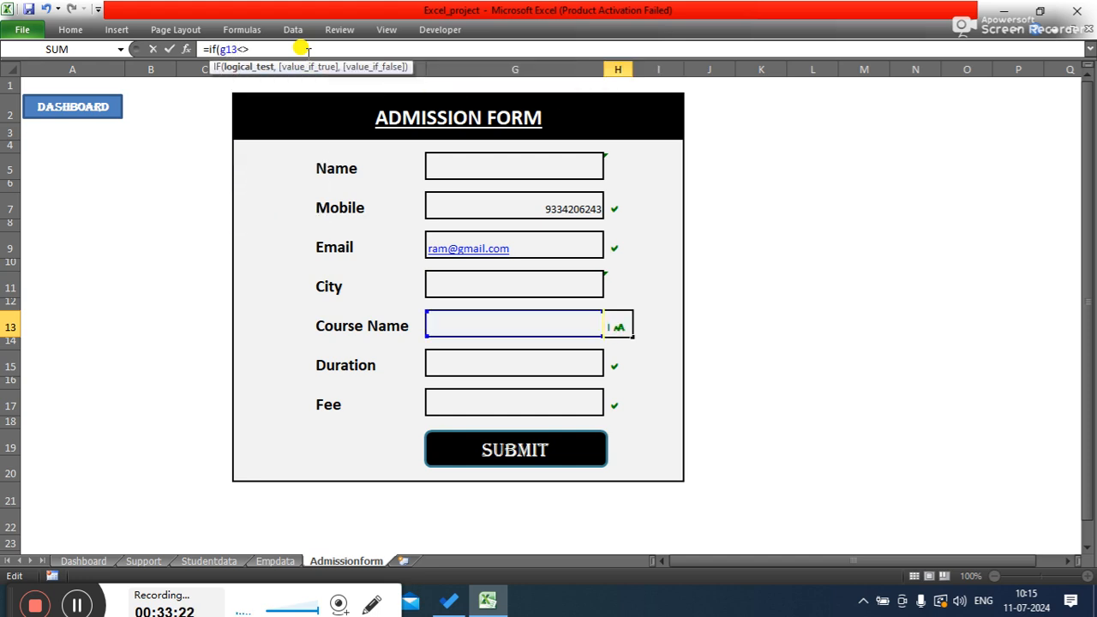
{"action": "type", "text": "\"\","}
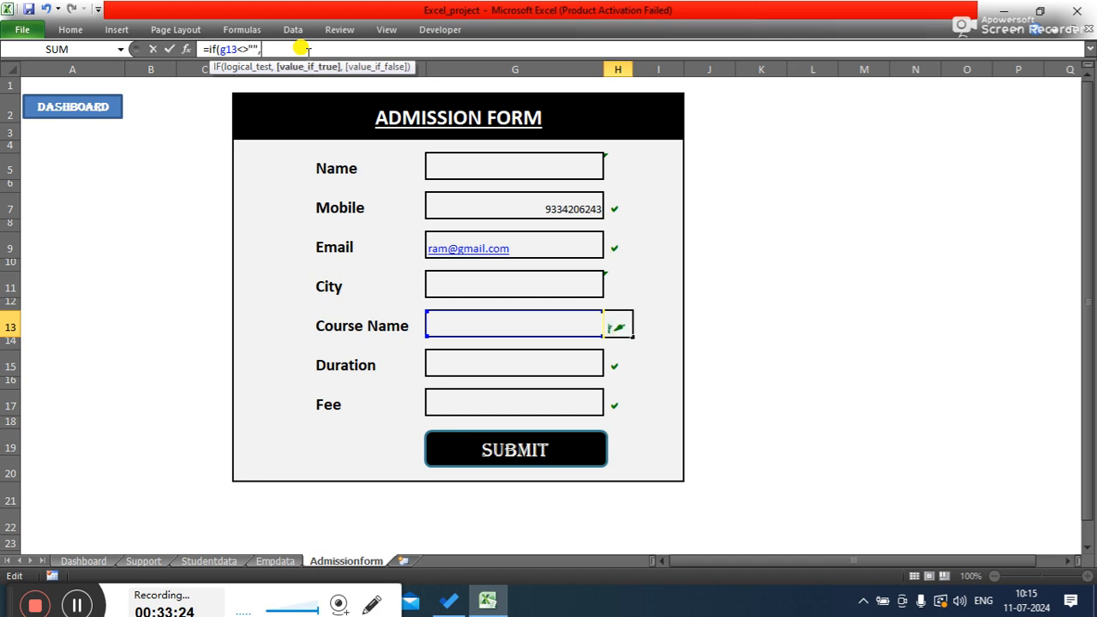
{"action": "type", "text": "\"a\","}
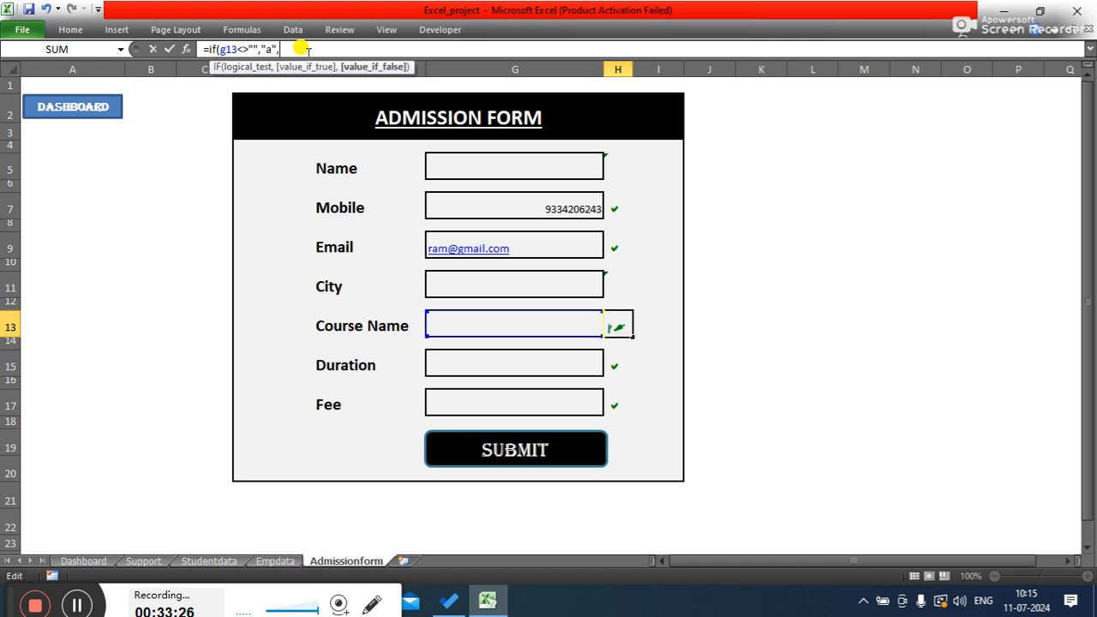
{"action": "type", "text": "\"\")"}
{"action": "key", "text": "Return"}
- Enter the formula =IF(G15<>"","a","") in check mark cell H15 beside the Duration field
{"action": "left_click", "coordinate": [616, 364]}
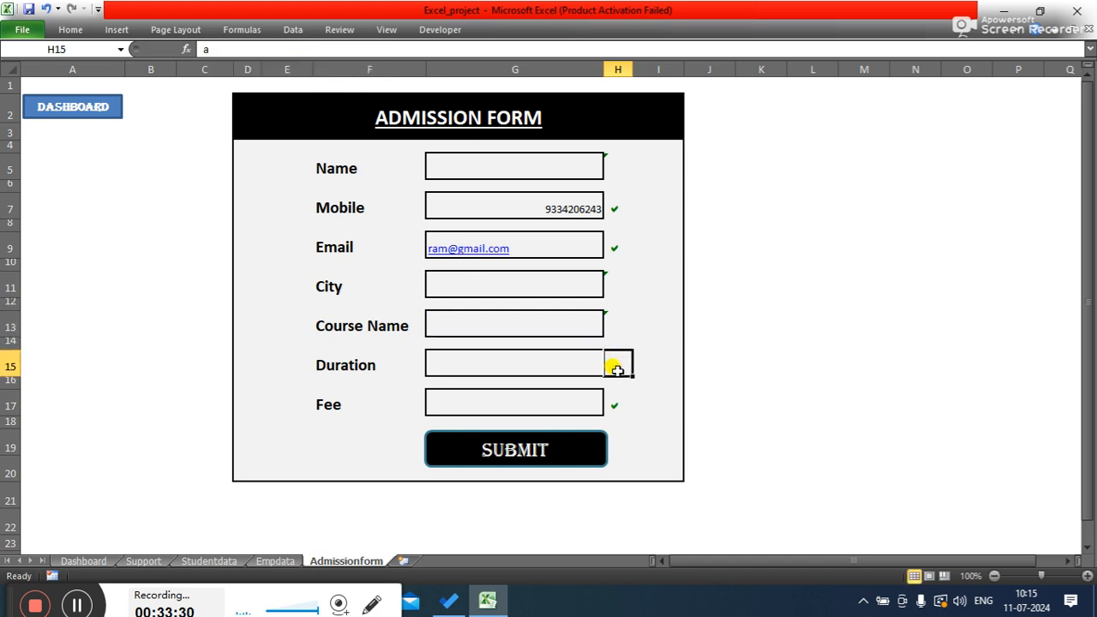
{"action": "left_click", "coordinate": [272, 49]}
{"action": "key", "text": "BackSpace"}
{"action": "type", "text": "="}
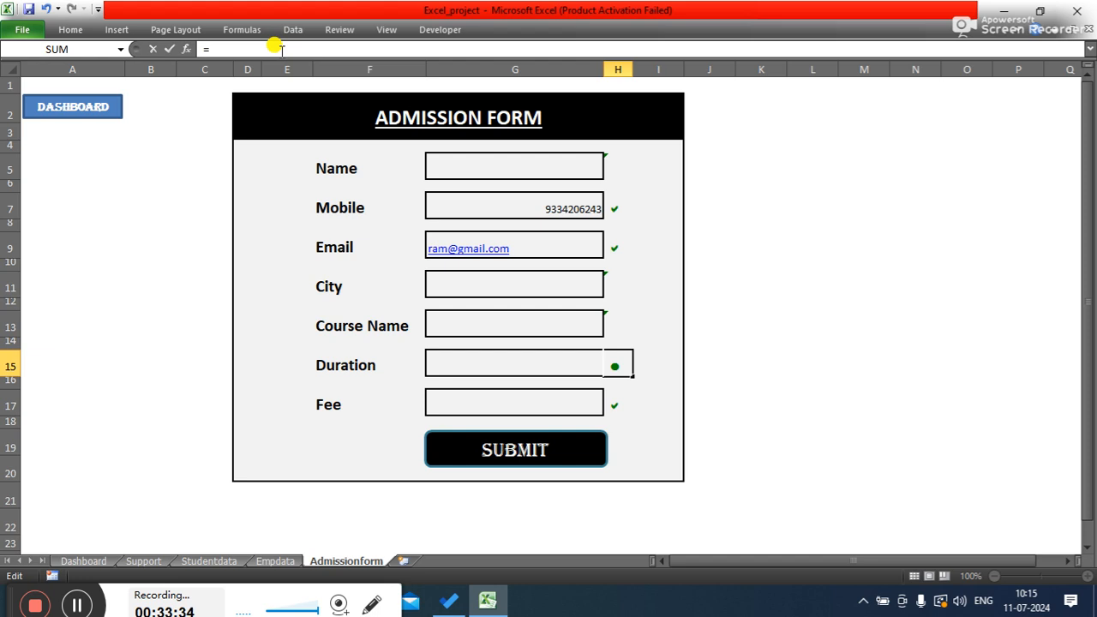
{"action": "type", "text": "if(g"}
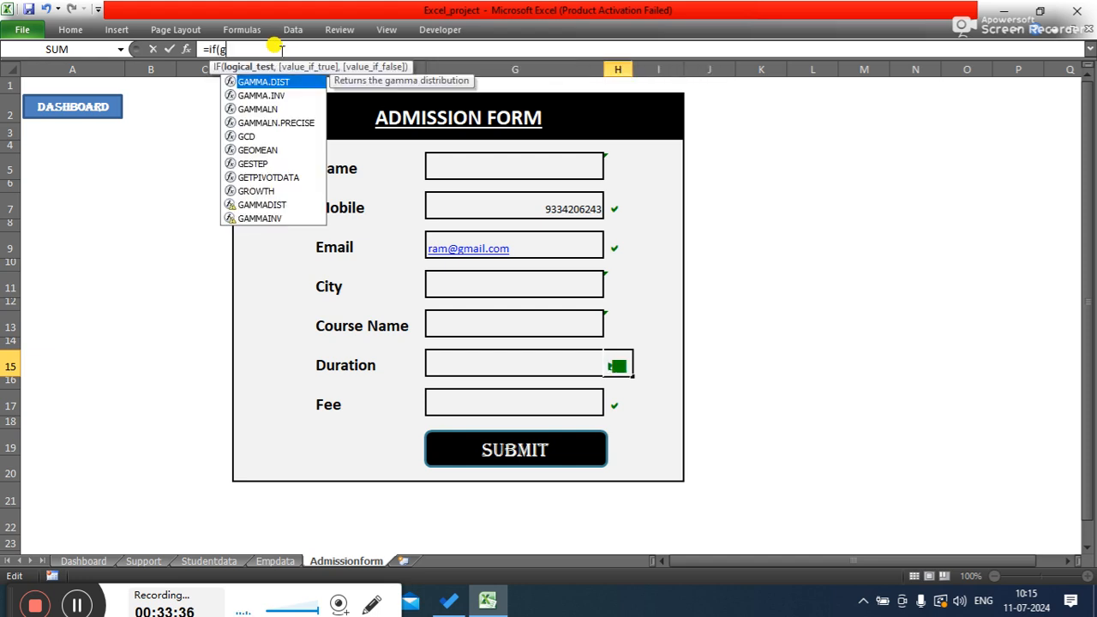
{"action": "type", "text": "15"}
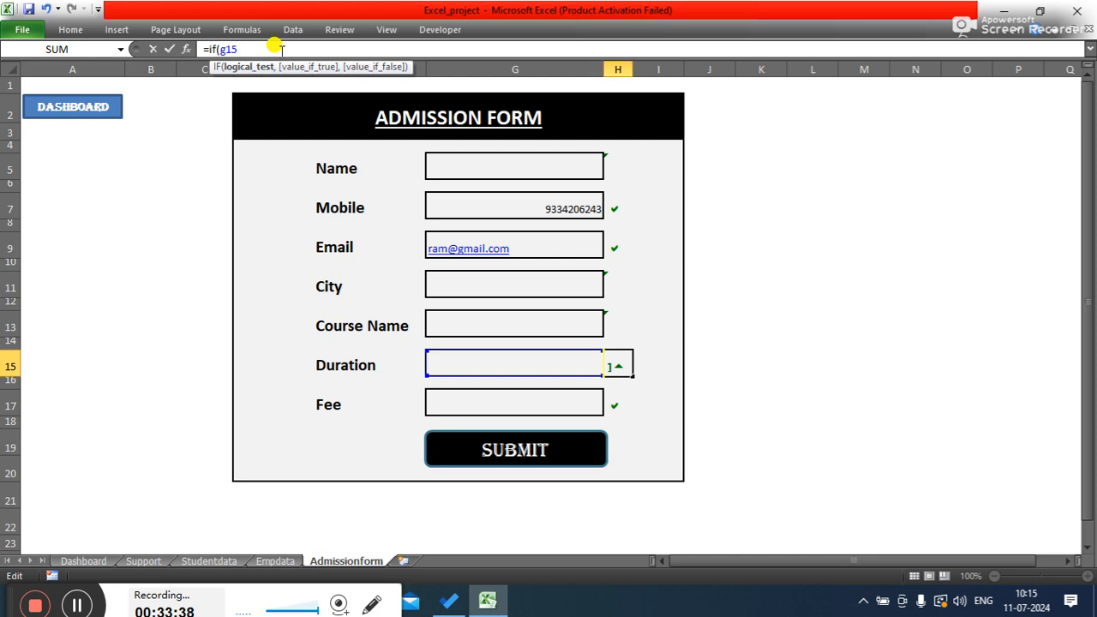
{"action": "type", "text": "<>\"\","}
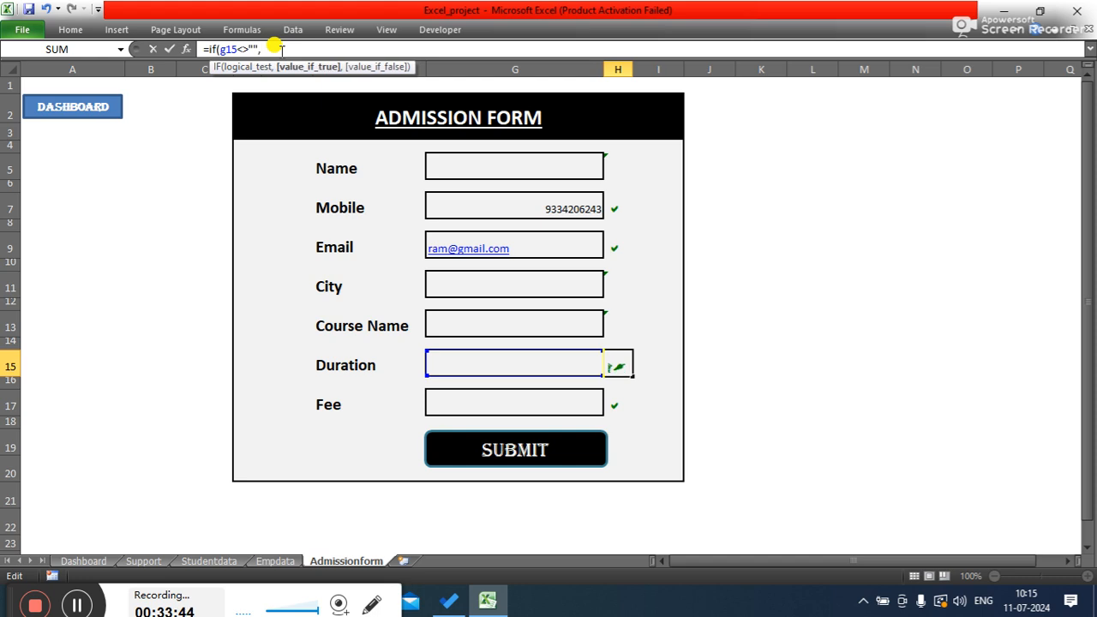
{"action": "type", "text": "\"a\",\"\")"}
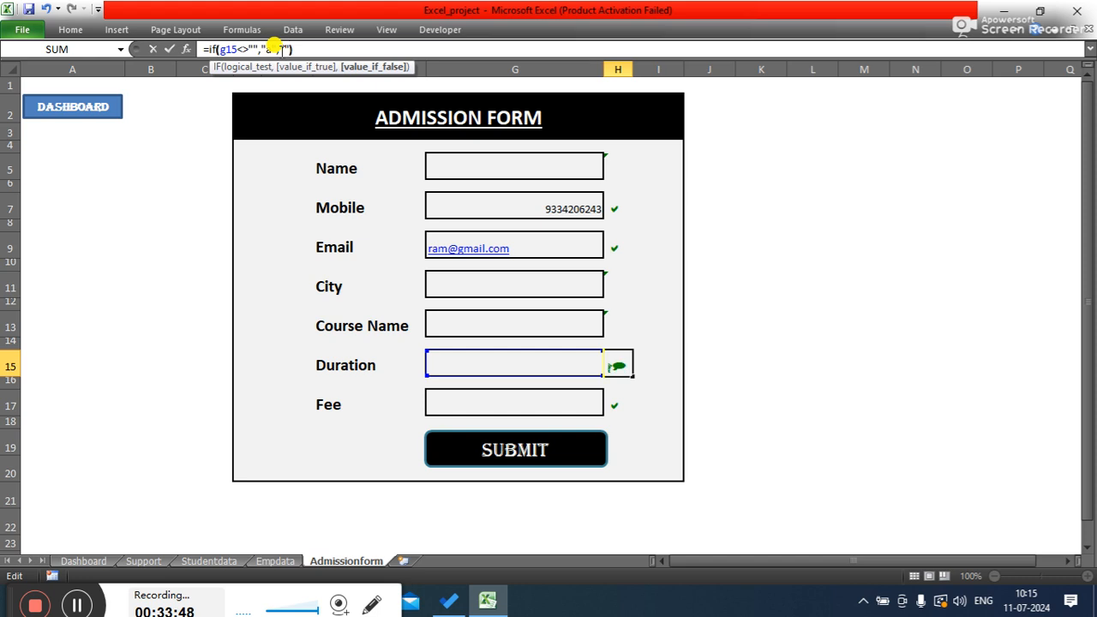
{"action": "key", "text": "Return"}
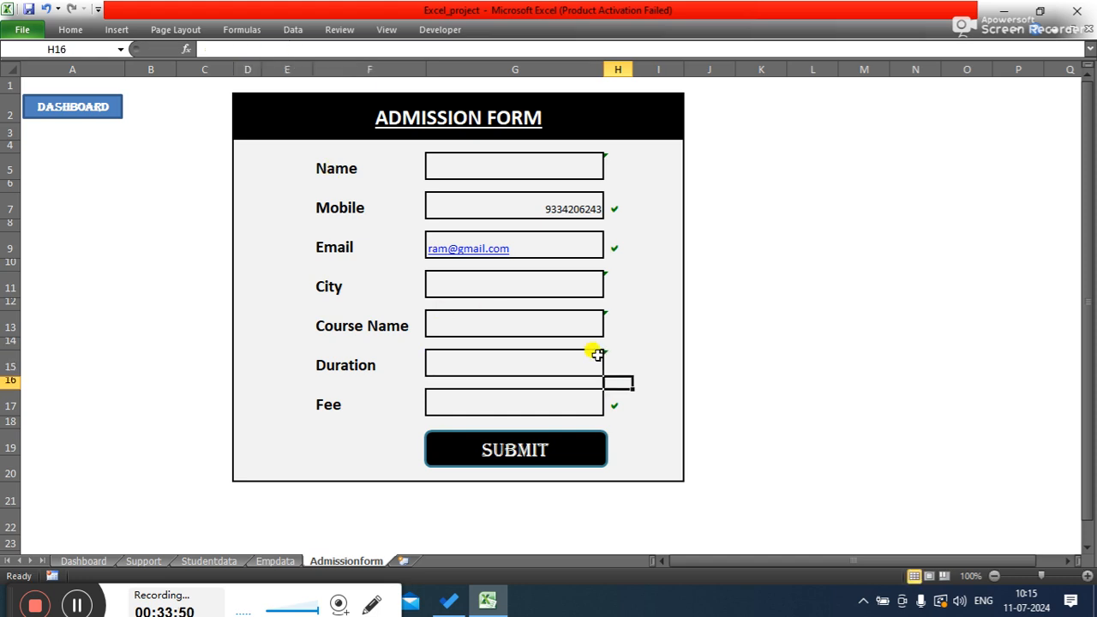
- Enter the formula =IF(G17<>"","a","") in check mark cell H17 beside the Fee field
{"action": "left_click", "coordinate": [619, 405]}
{"action": "left_click", "coordinate": [338, 49]}
{"action": "key", "text": "BackSpace"}
{"action": "type", "text": "="}
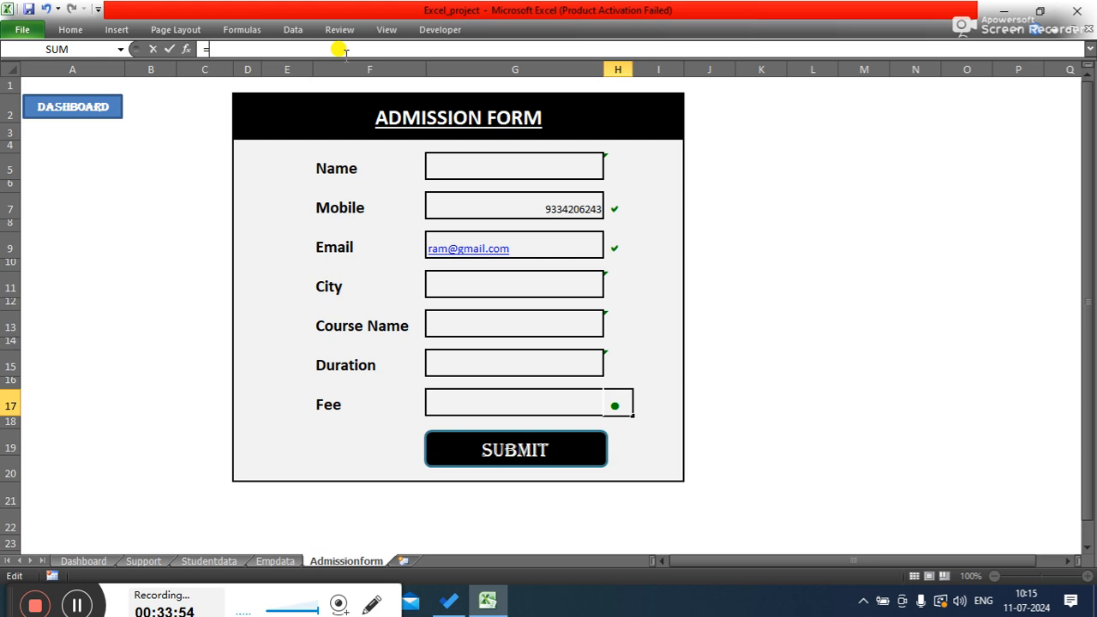
{"action": "type", "text": "if(g"}
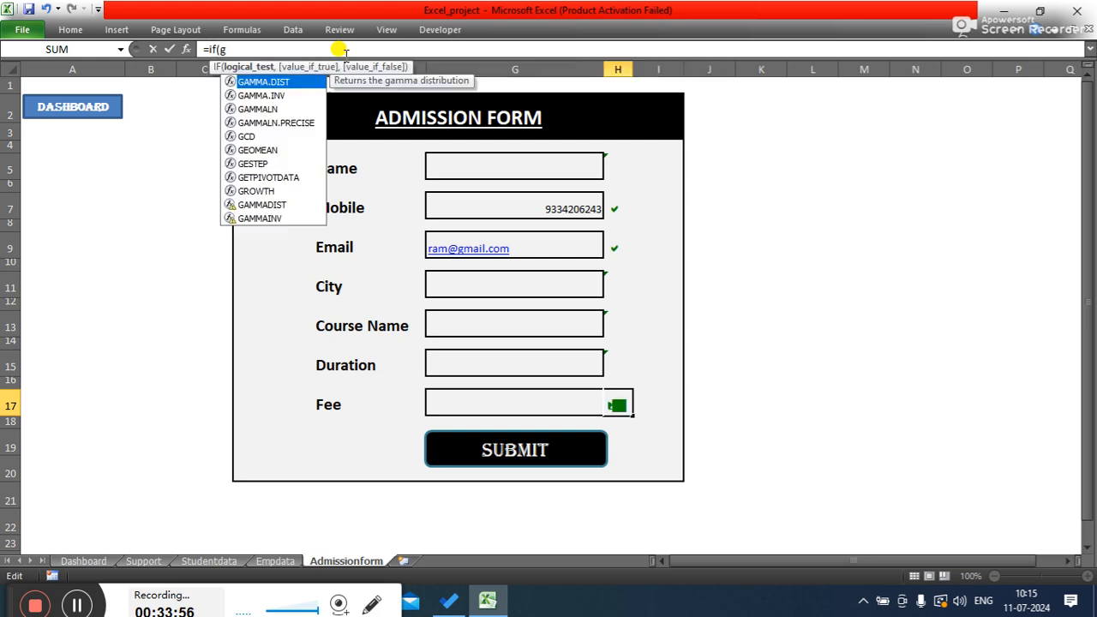
{"action": "type", "text": "17,"}
{"action": "key", "text": "BackSpace"}
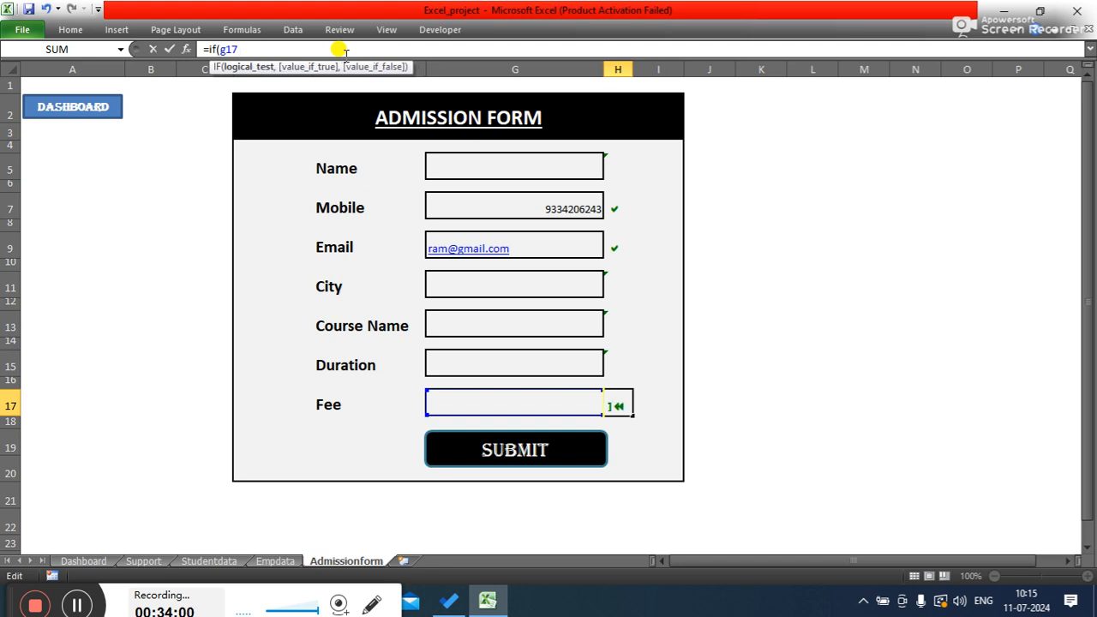
{"action": "type", "text": "<>\"\","}
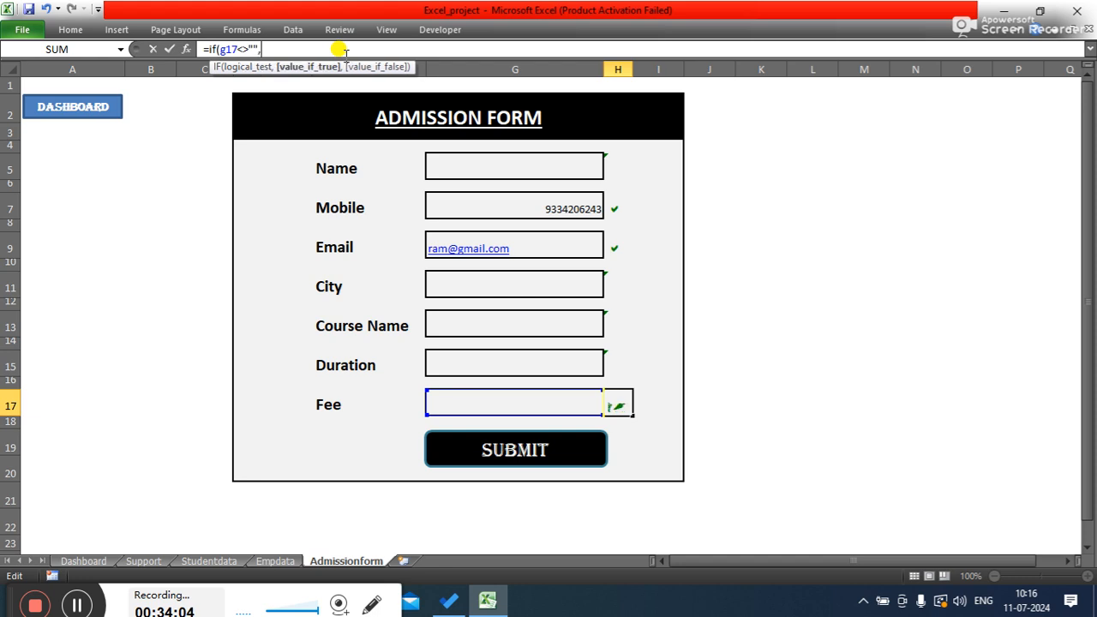
{"action": "type", "text": "\"a\","}
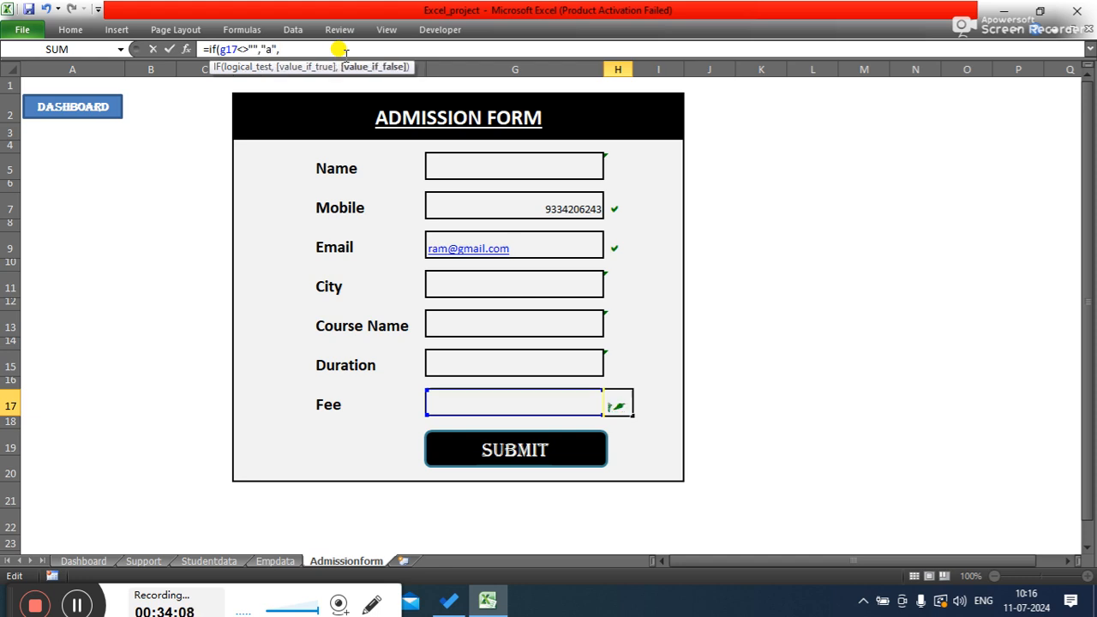
{"action": "type", "text": "\"\")"}
{"action": "key", "text": "Return"}
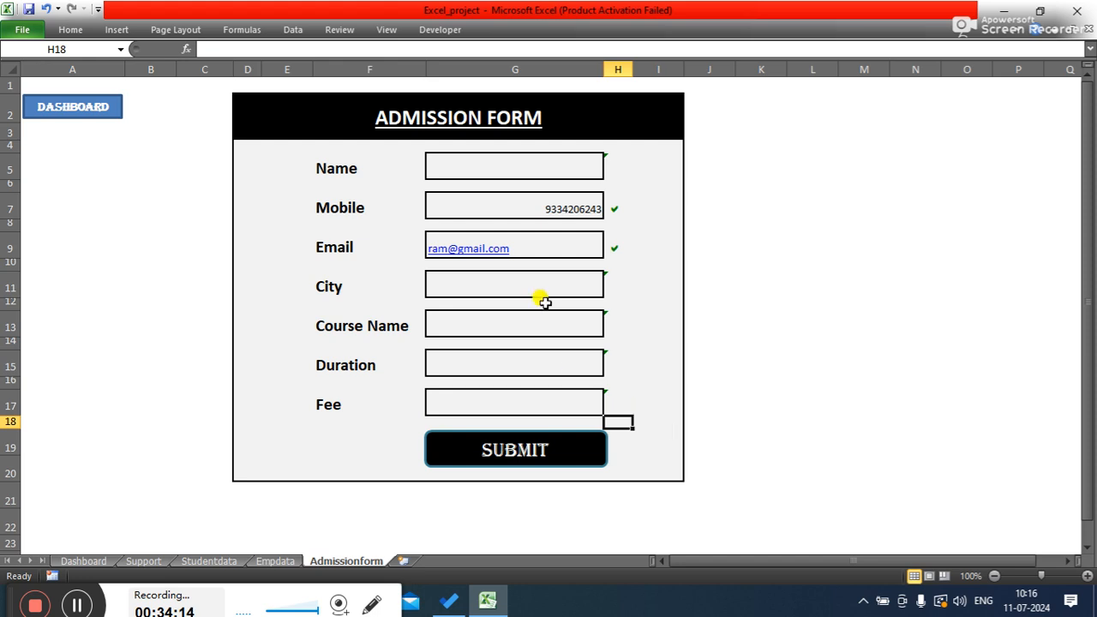
- Fill in a sample student name in Name input cell G5 to test its check mark
{"action": "left_click", "coordinate": [516, 169]}
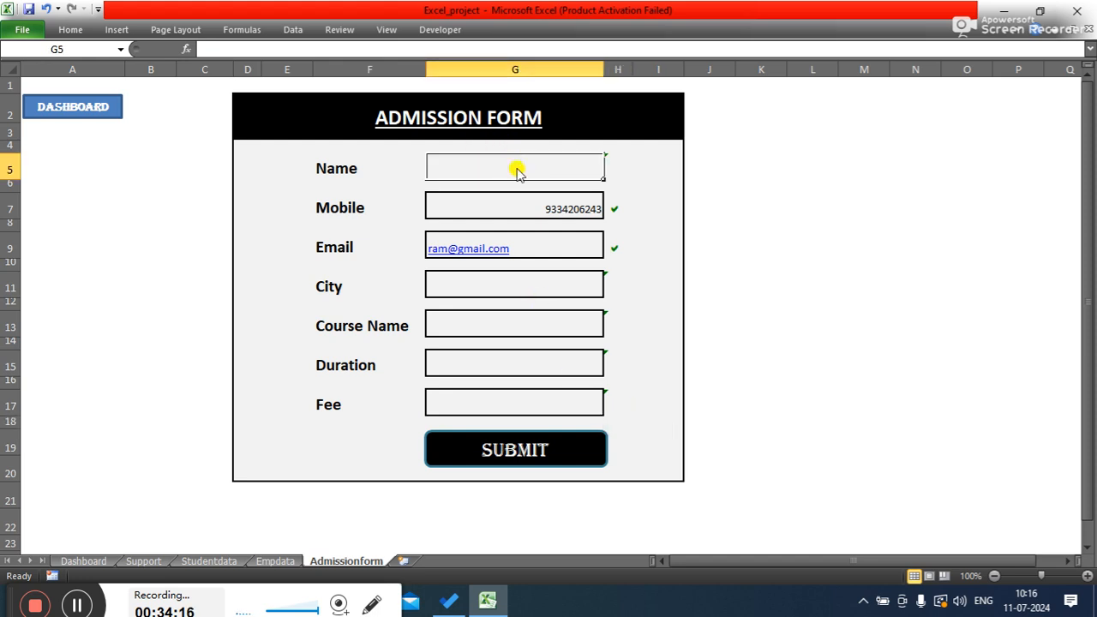
{"action": "type", "text": "s"}
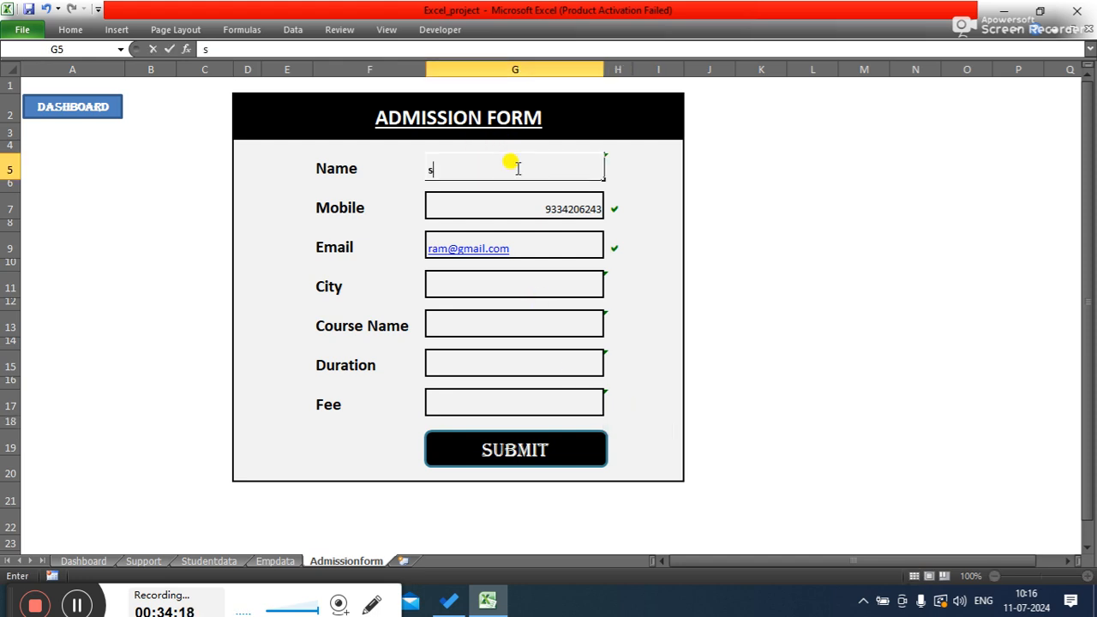
{"action": "type", "text": "imran"}
{"action": "key", "text": "Tab"}
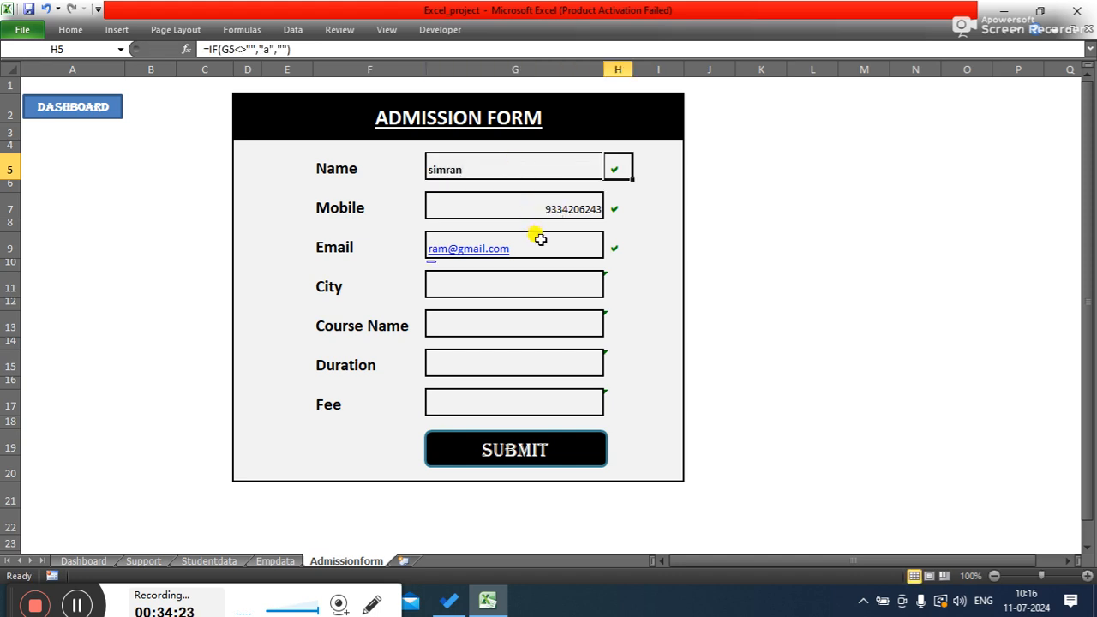
- Replace the Email entry in cell G9 with another sample e-mail address
{"action": "left_click", "coordinate": [535, 245]}
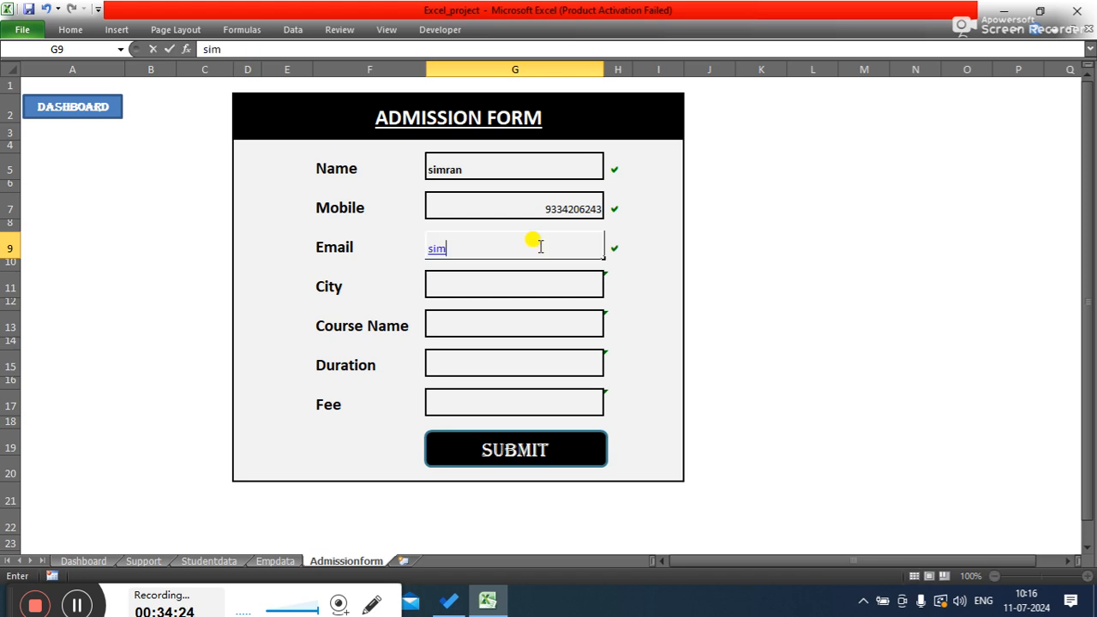
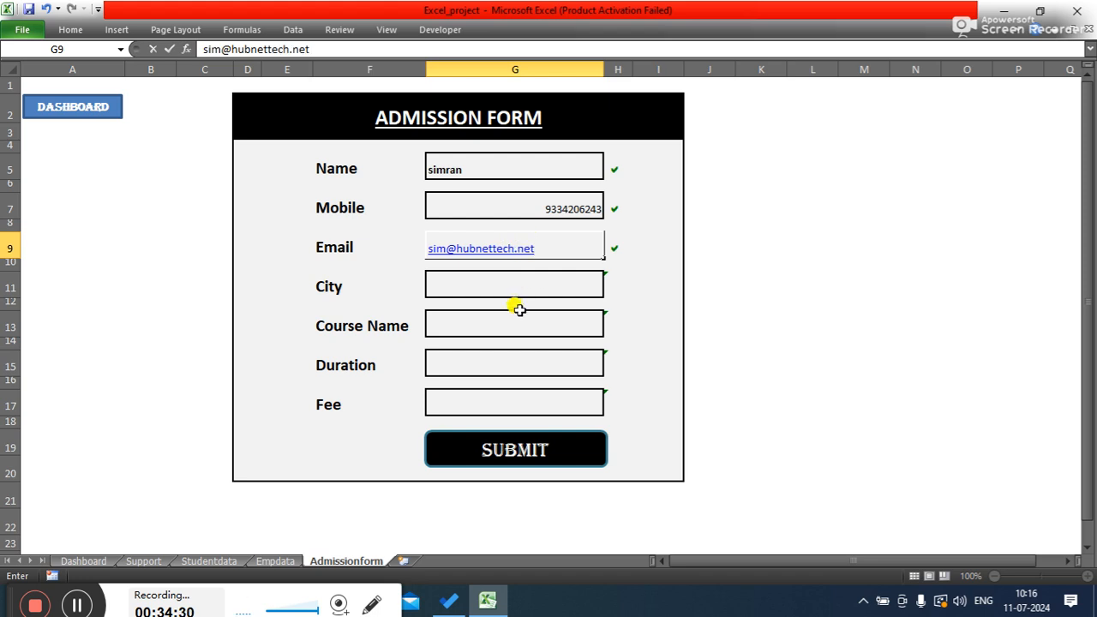
- Fill in patna as the City and web. dev as the Course Name in the form
{"action": "left_click", "coordinate": [518, 291]}
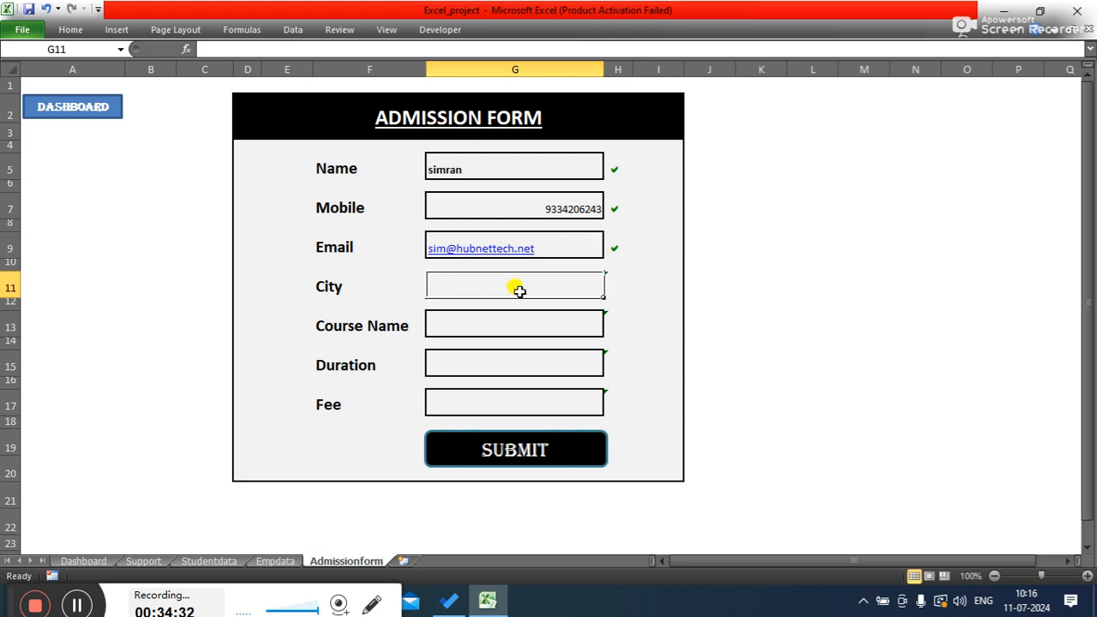
{"action": "type", "text": "patna"}
{"action": "key", "text": "Tab"}
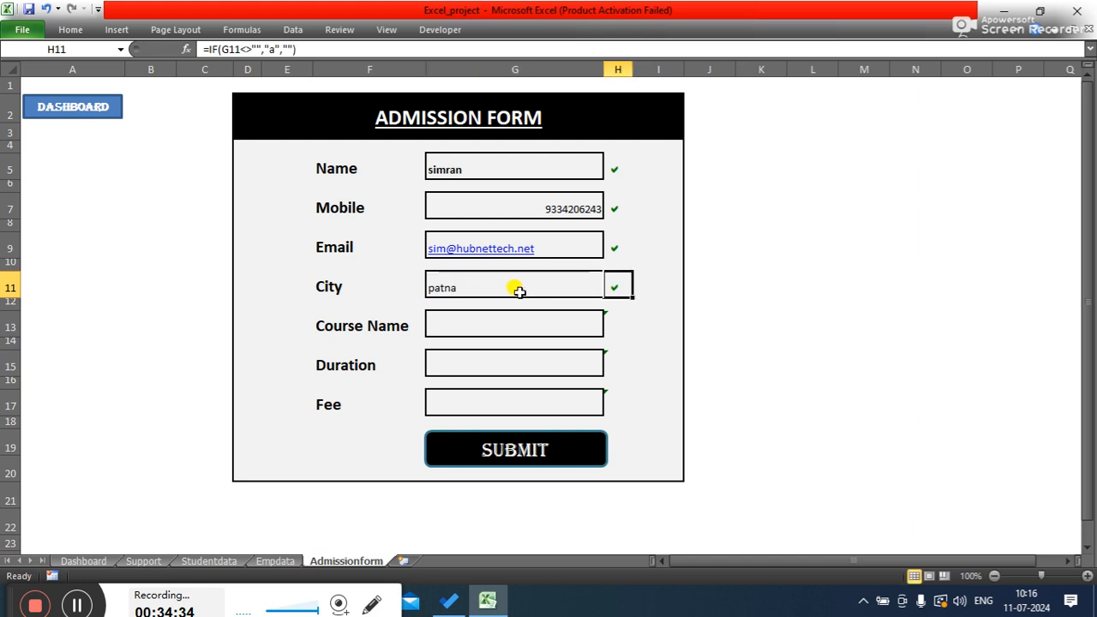
{"action": "left_click", "coordinate": [551, 325]}
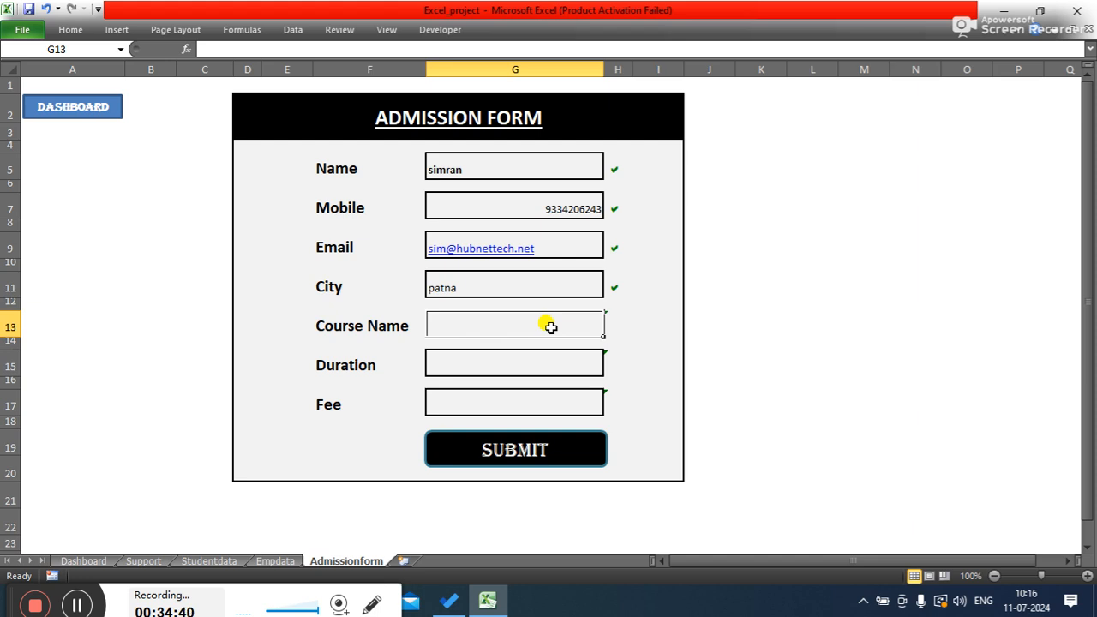
{"action": "type", "text": "web. dev"}
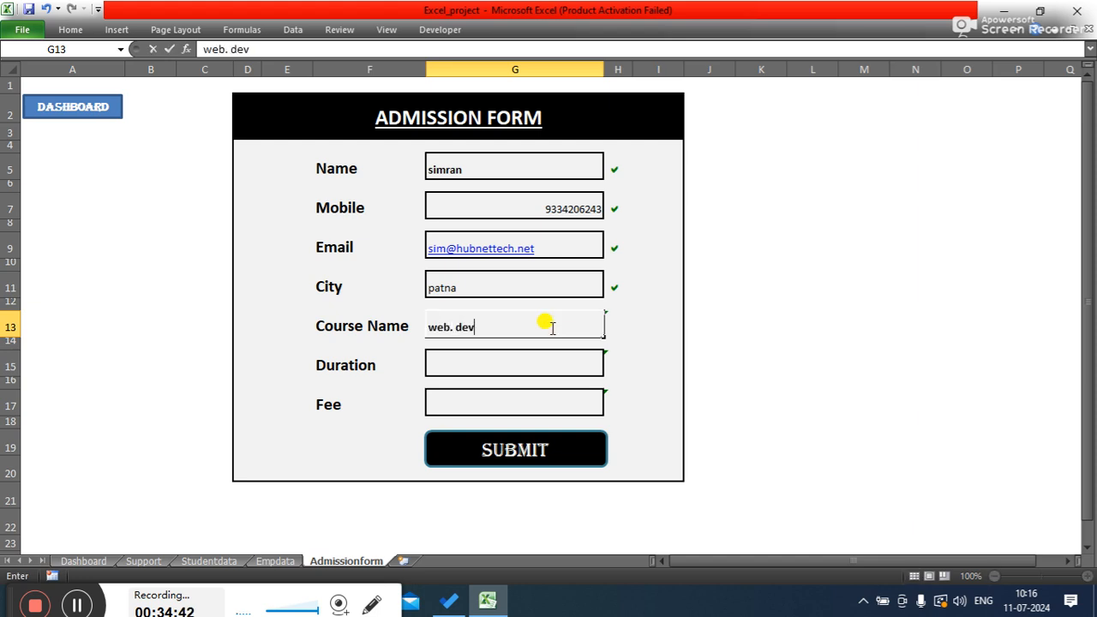
{"action": "key", "text": "Tab"}
- Fill in 6 months as the Duration and 12000 as the Fee in the form
{"action": "left_click", "coordinate": [526, 368]}
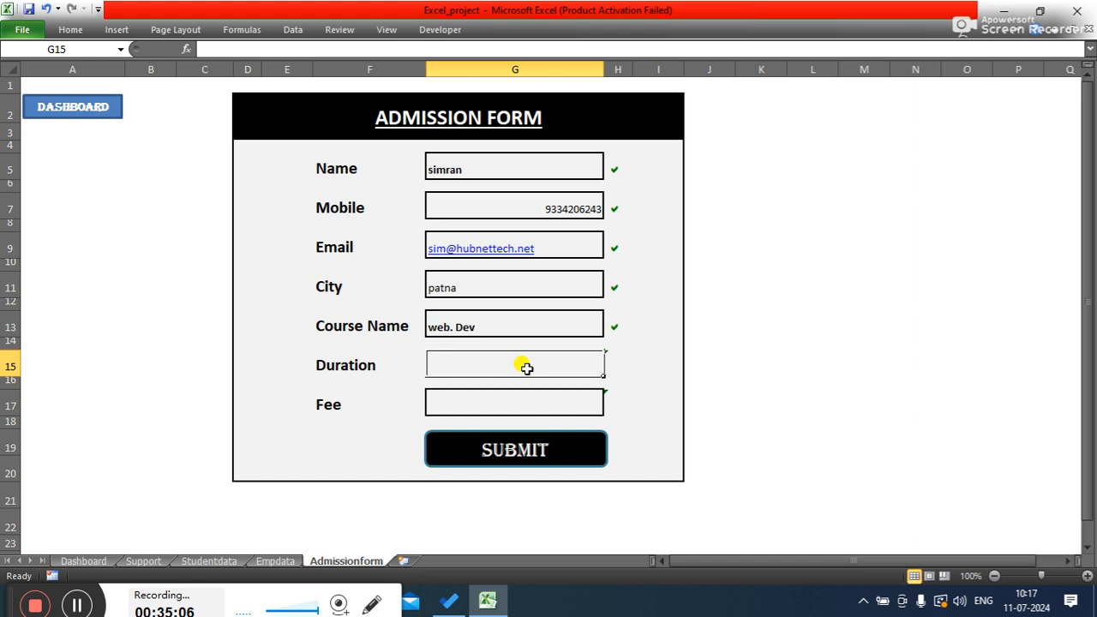
{"action": "type", "text": "6 months"}
{"action": "left_click", "coordinate": [492, 398]}
{"action": "type", "text": "12000"}
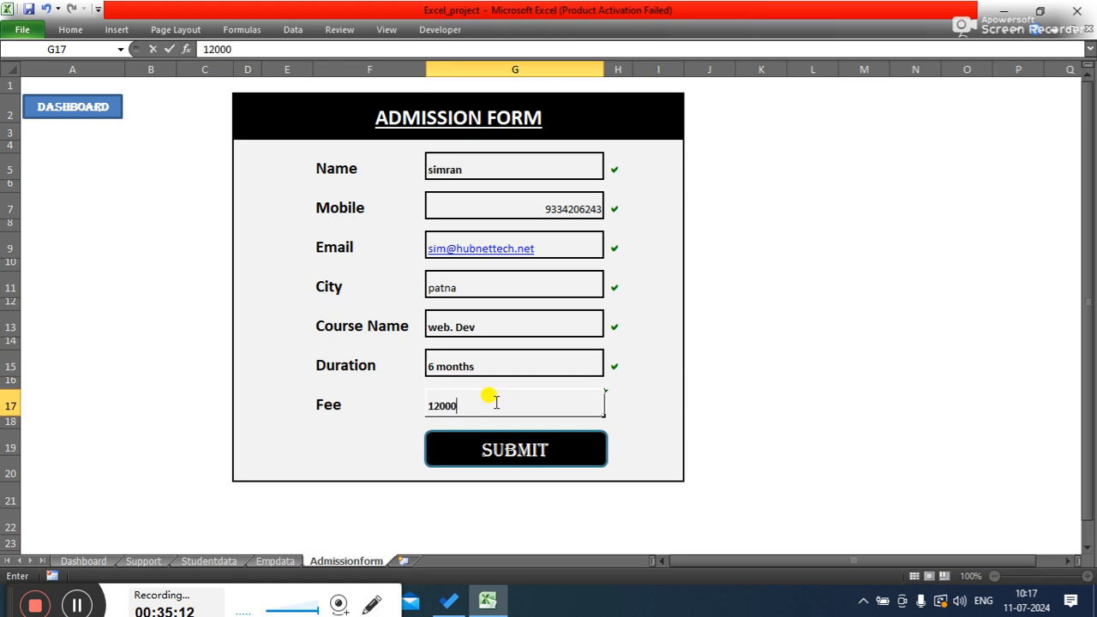
{"action": "key", "text": "Tab"}
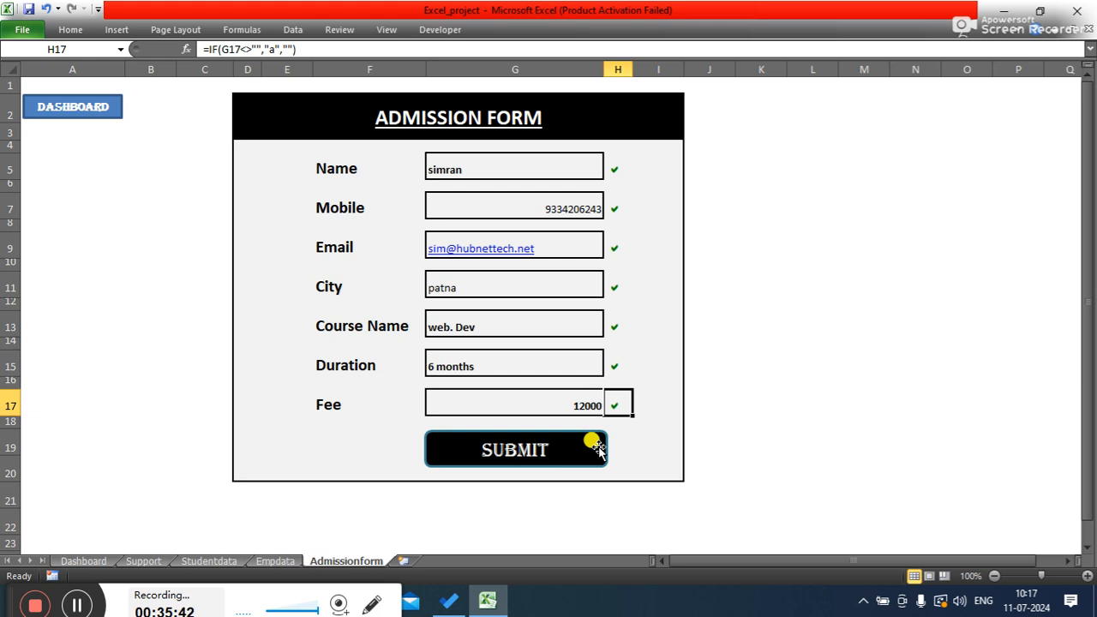
- Change the Submit button's fill to a light olive green theme colour
{"action": "left_click", "coordinate": [597, 447], "text": "ctrl"}
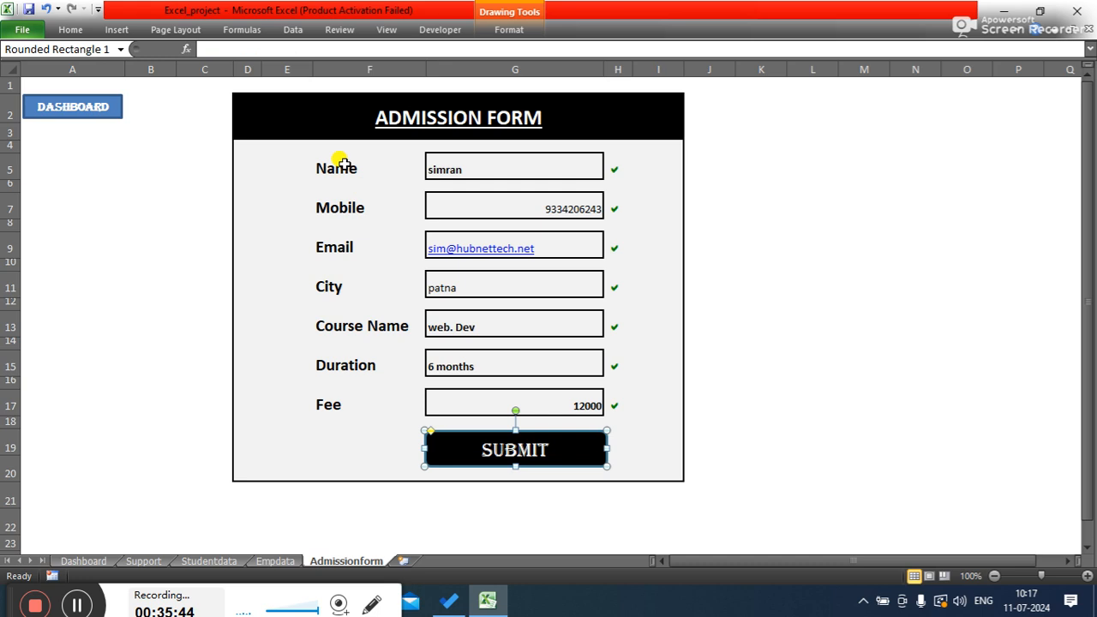
{"action": "left_click", "coordinate": [72, 30]}
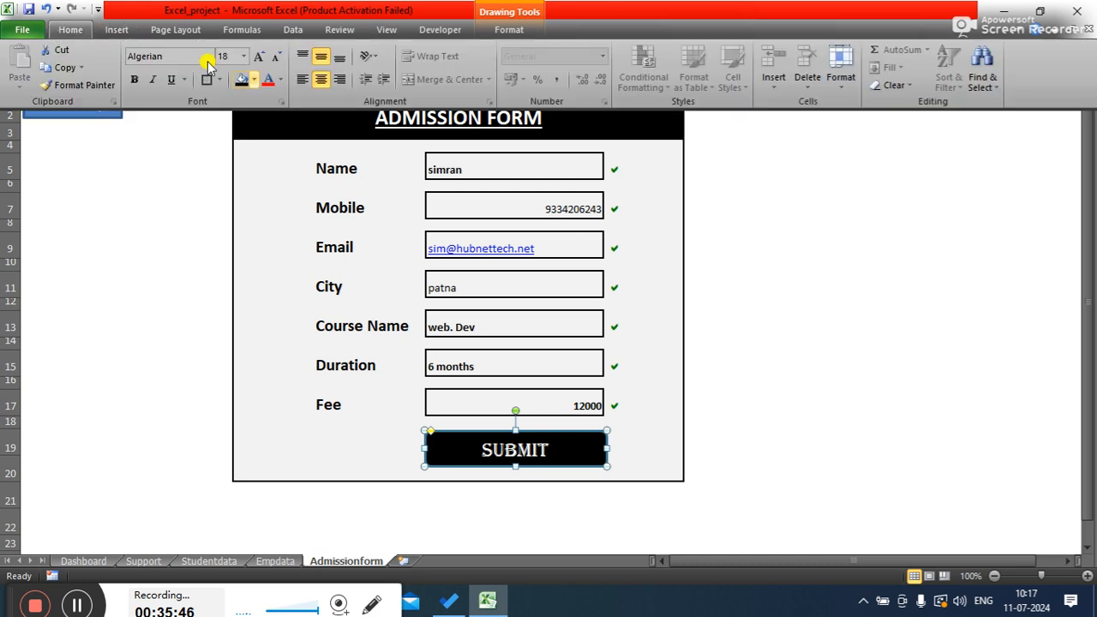
{"action": "left_click", "coordinate": [256, 79]}
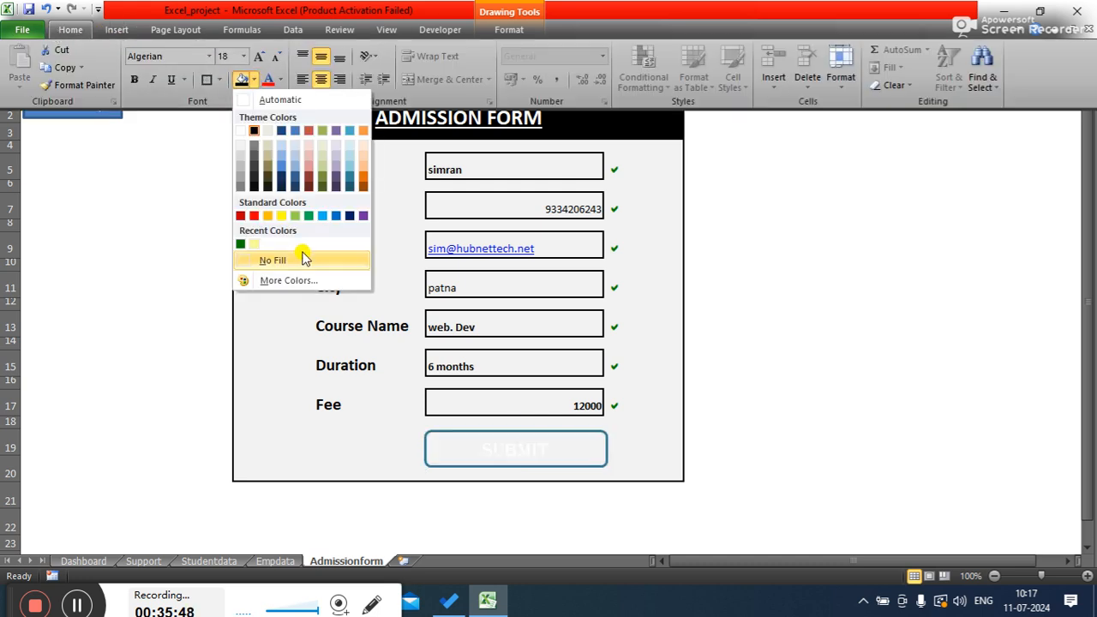
{"action": "left_click", "coordinate": [323, 155]}
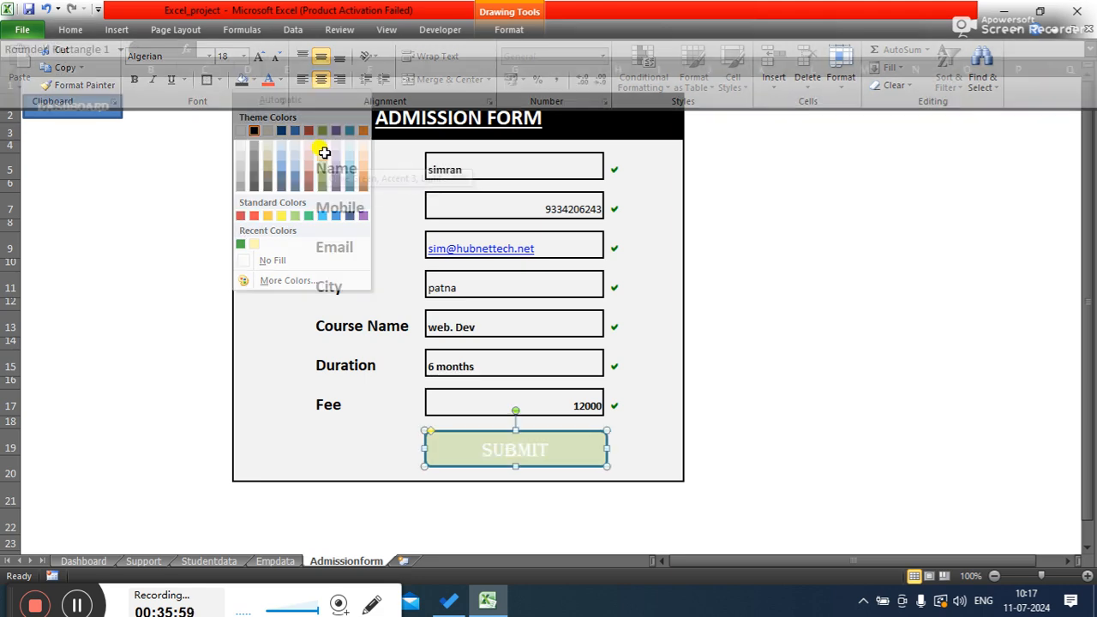
{"action": "left_click", "coordinate": [865, 301]}
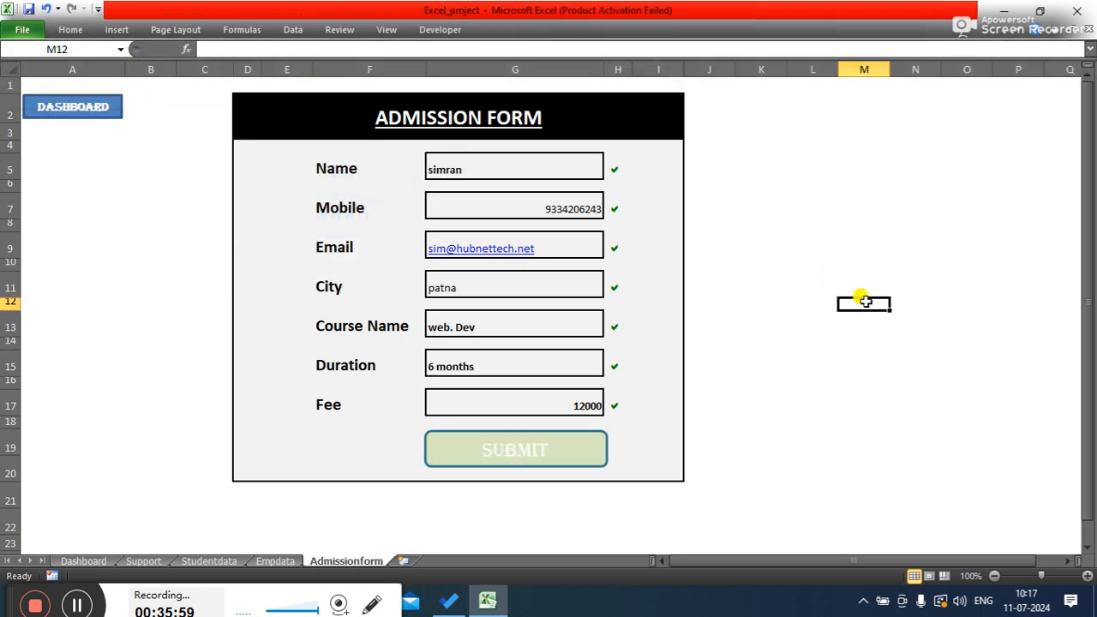
{"action": "left_click", "coordinate": [586, 441]}
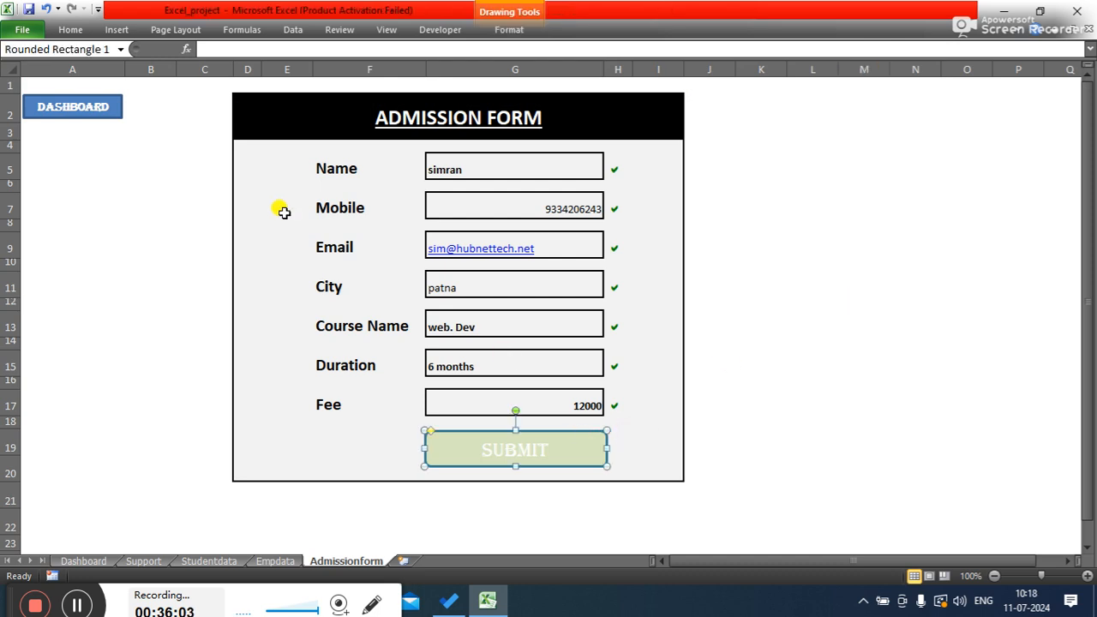
{"action": "left_click", "coordinate": [72, 29]}
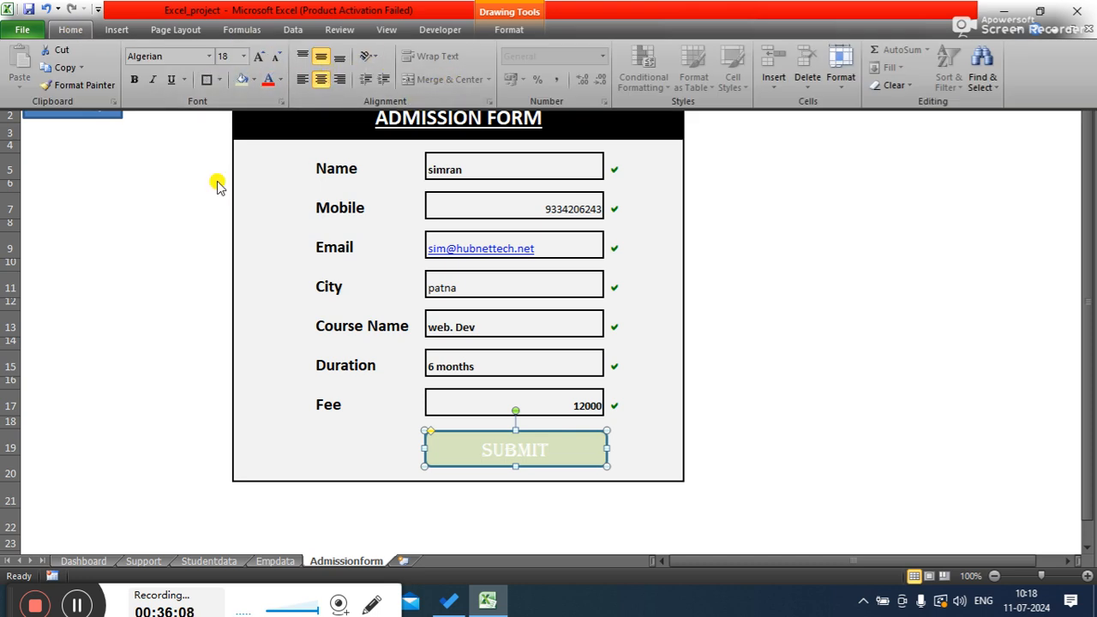
{"action": "left_click", "coordinate": [221, 79]}
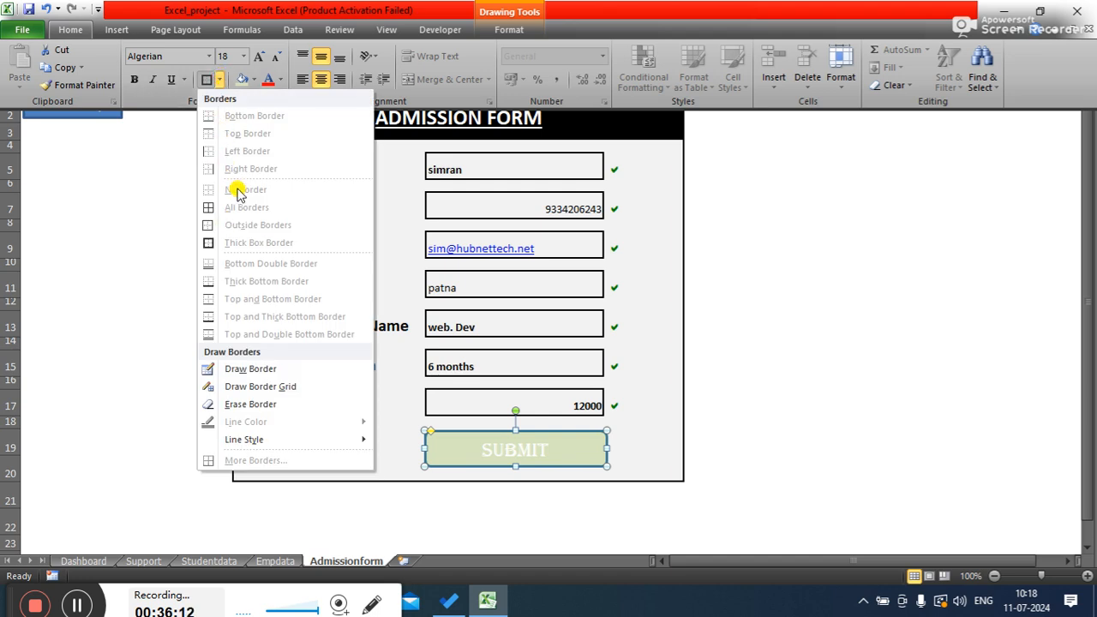
{"action": "left_click", "coordinate": [454, 440]}
- Remove the outline from the Submit button by setting its line colour to no line
{"action": "right_click", "coordinate": [455, 440]}
{"action": "left_click", "coordinate": [502, 435]}
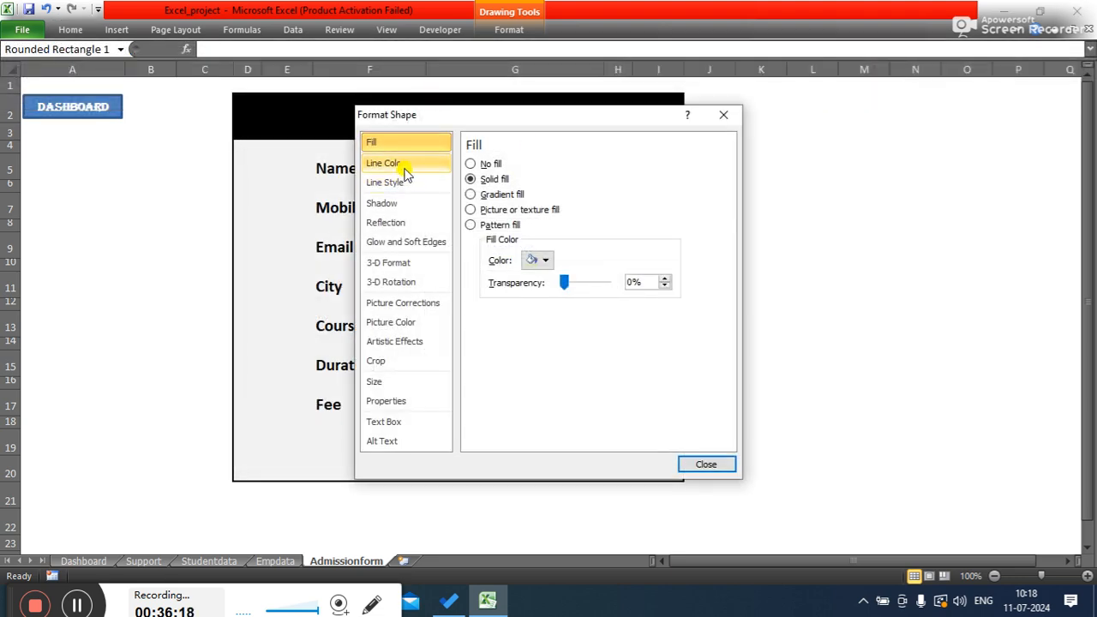
{"action": "left_click", "coordinate": [406, 170]}
{"action": "left_click", "coordinate": [473, 163]}
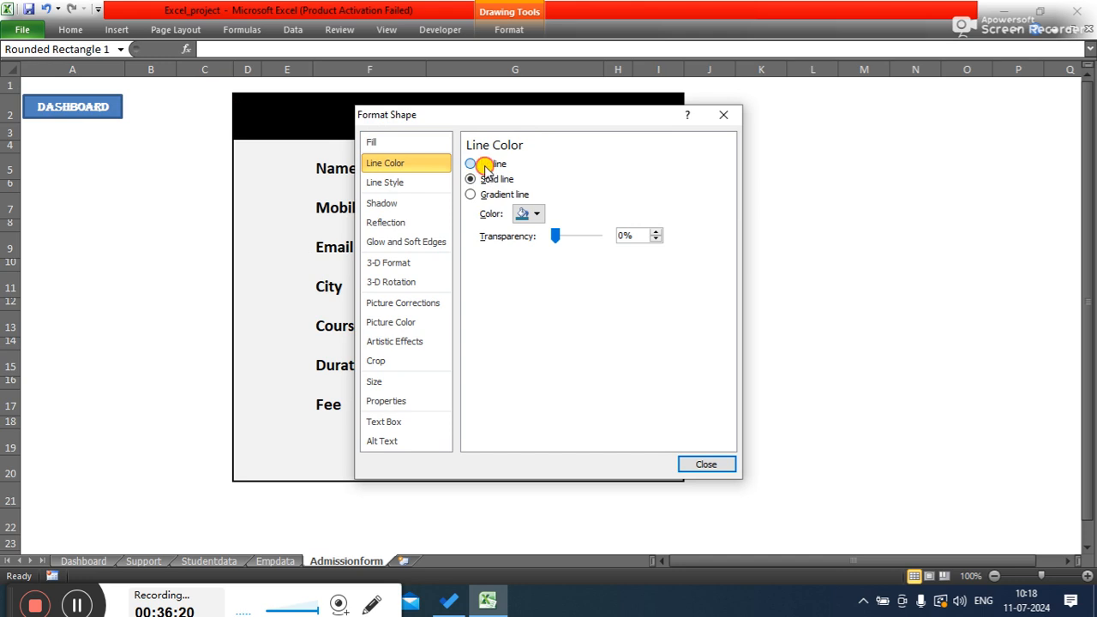
{"action": "left_click", "coordinate": [706, 466]}
{"action": "left_click", "coordinate": [857, 430]}
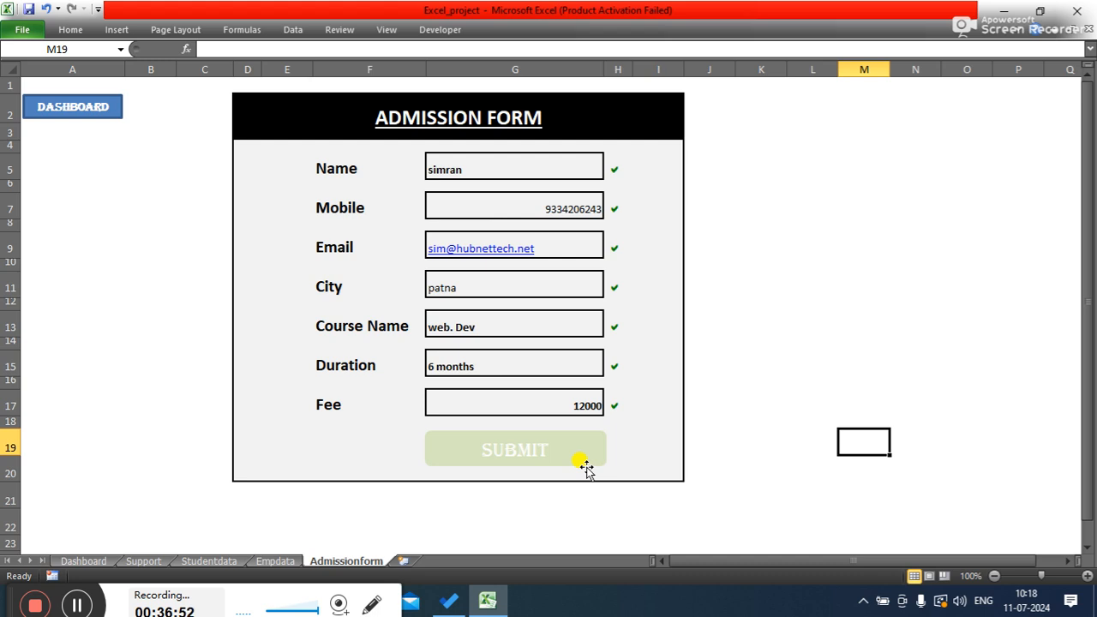
- Enter the label nof in cell L5
{"action": "left_click", "coordinate": [730, 166]}
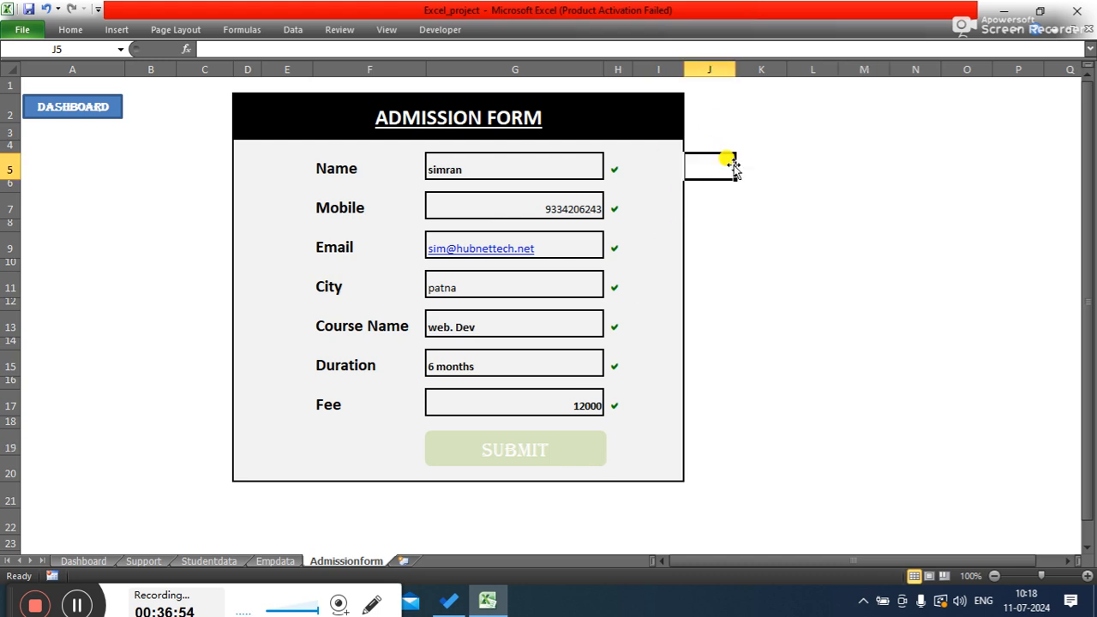
{"action": "left_click", "coordinate": [808, 182]}
{"action": "left_click", "coordinate": [818, 168]}
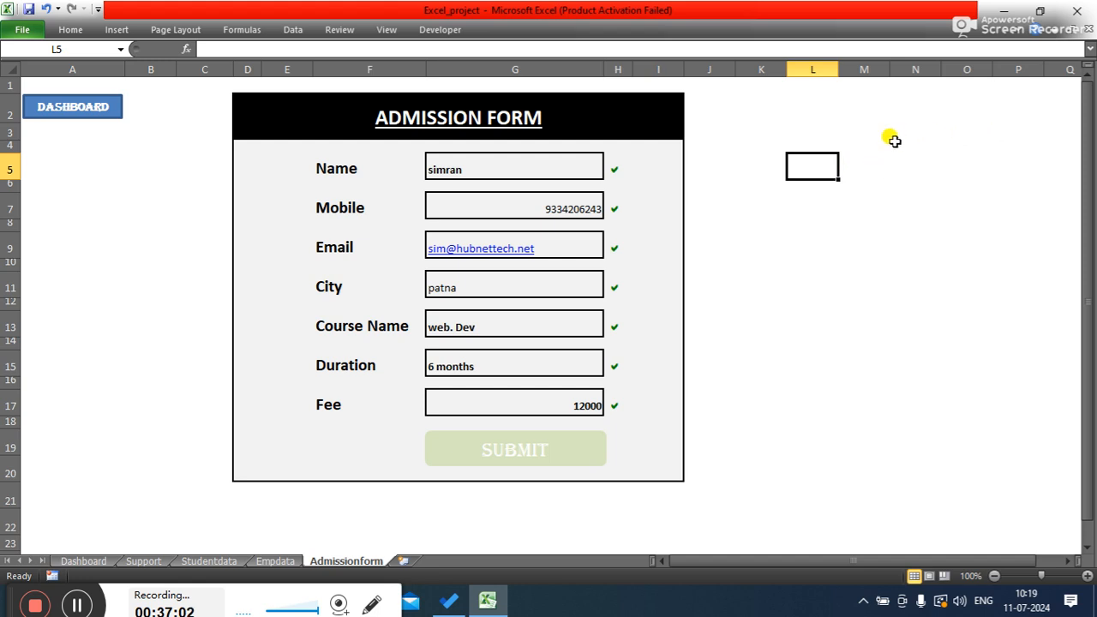
{"action": "type", "text": "no"}
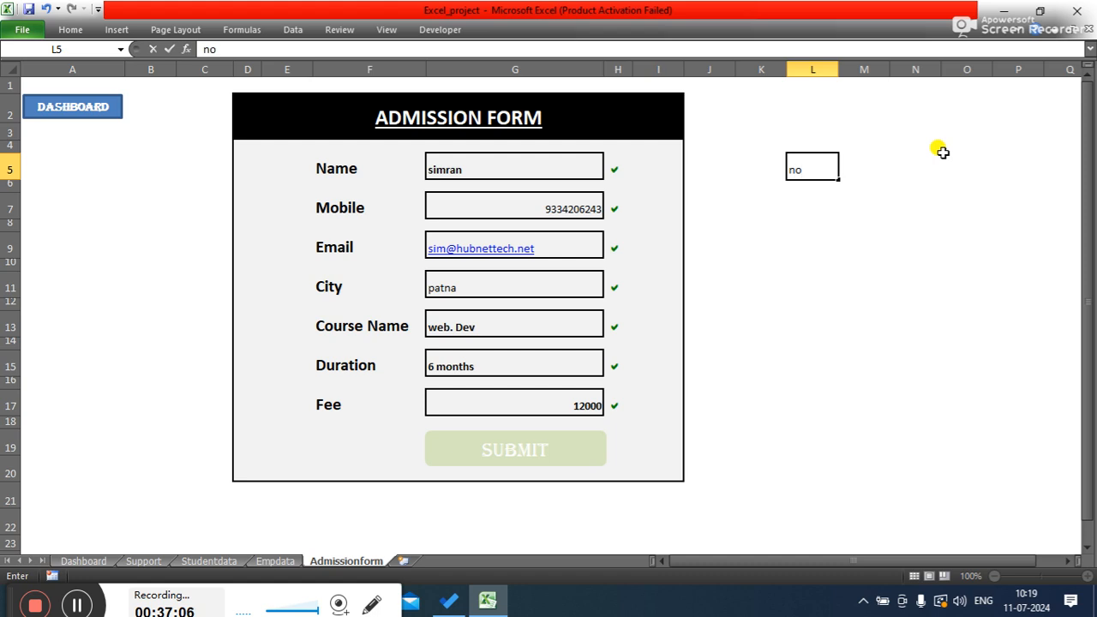
{"action": "type", "text": "f"}
{"action": "key", "text": "Tab"}
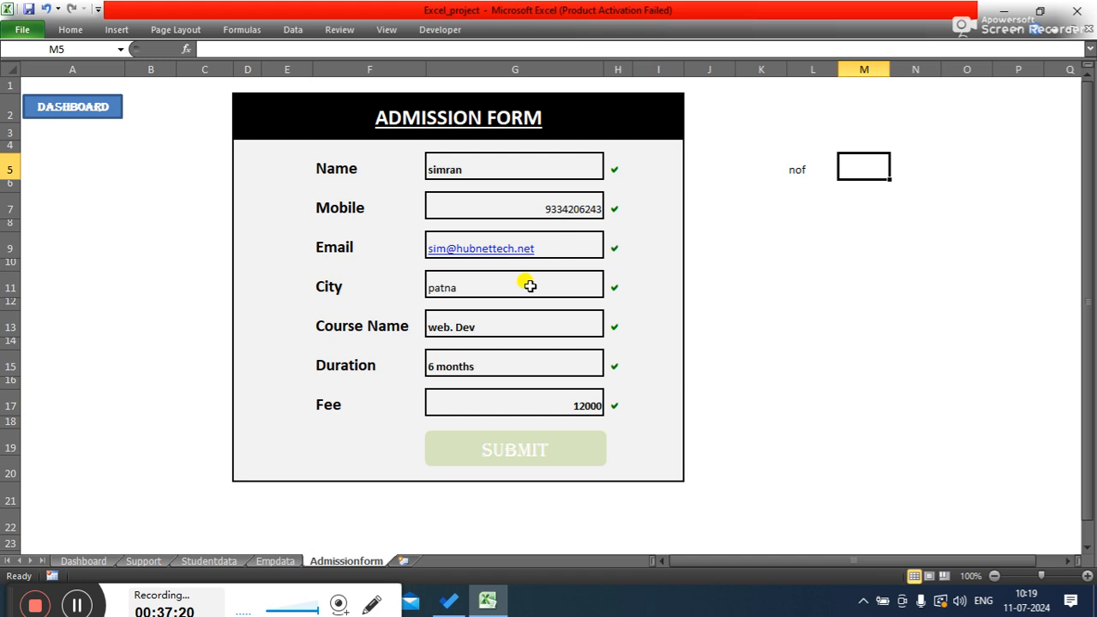
- Enter =COUNTA(G5,G7,G9,G11,G13,G15,G17) in cell M5 to count the filled form fields
{"action": "type", "text": "coc"}
{"action": "key", "text": "BackSpace"}
{"action": "key", "text": "BackSpace"}
{"action": "key", "text": "BackSpace"}
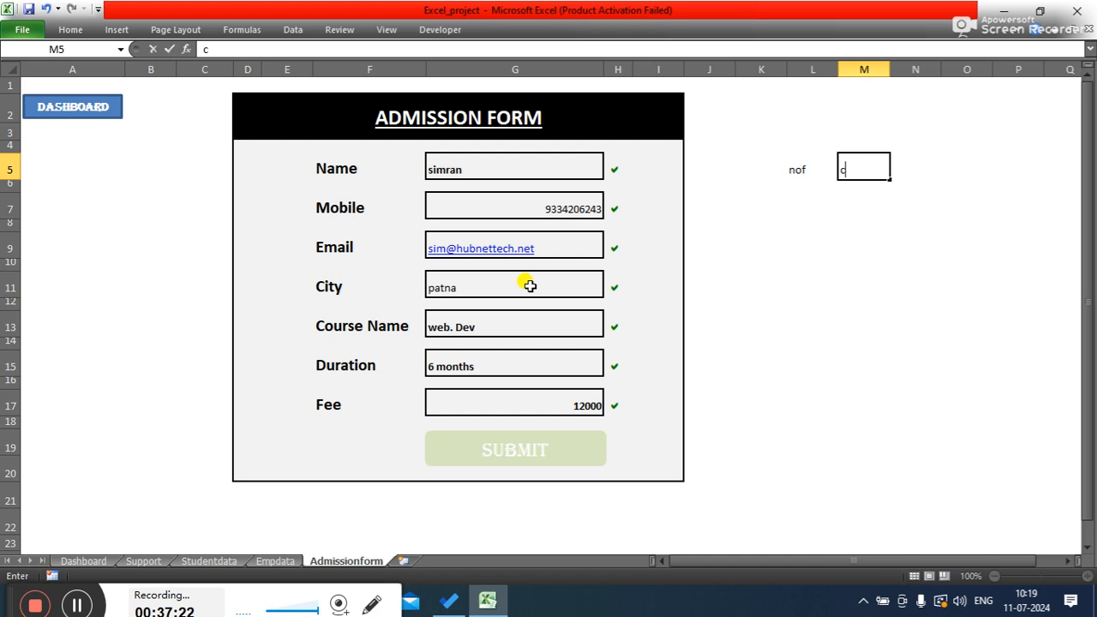
{"action": "type", "text": "=co"}
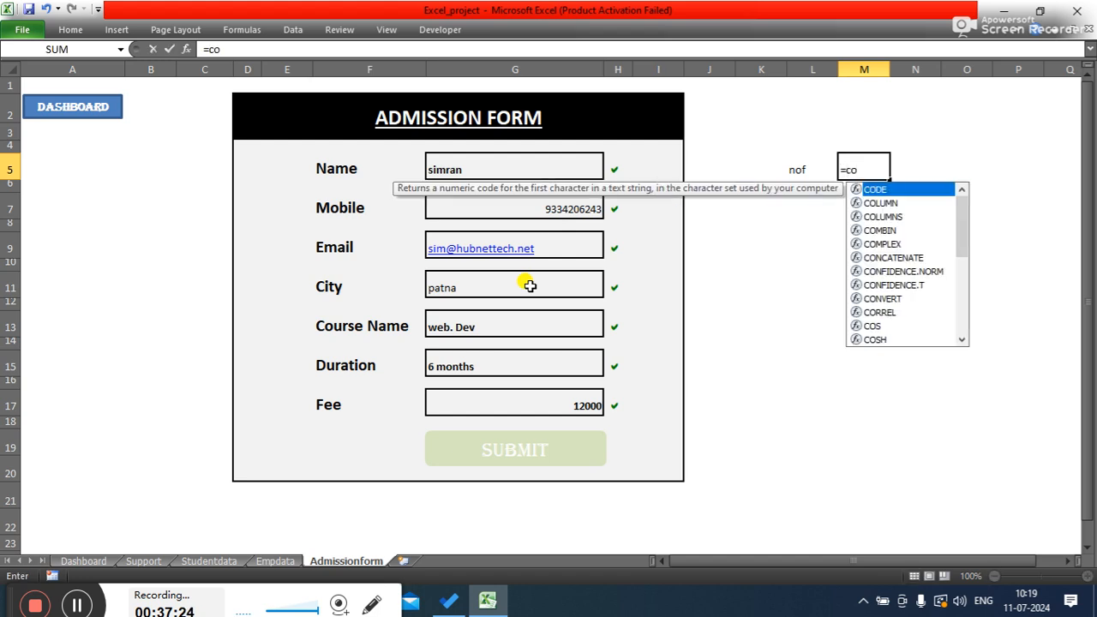
{"action": "key", "text": "Down"}
{"action": "key", "text": "Down"}
{"action": "key", "text": "Down"}
{"action": "key", "text": "Down"}
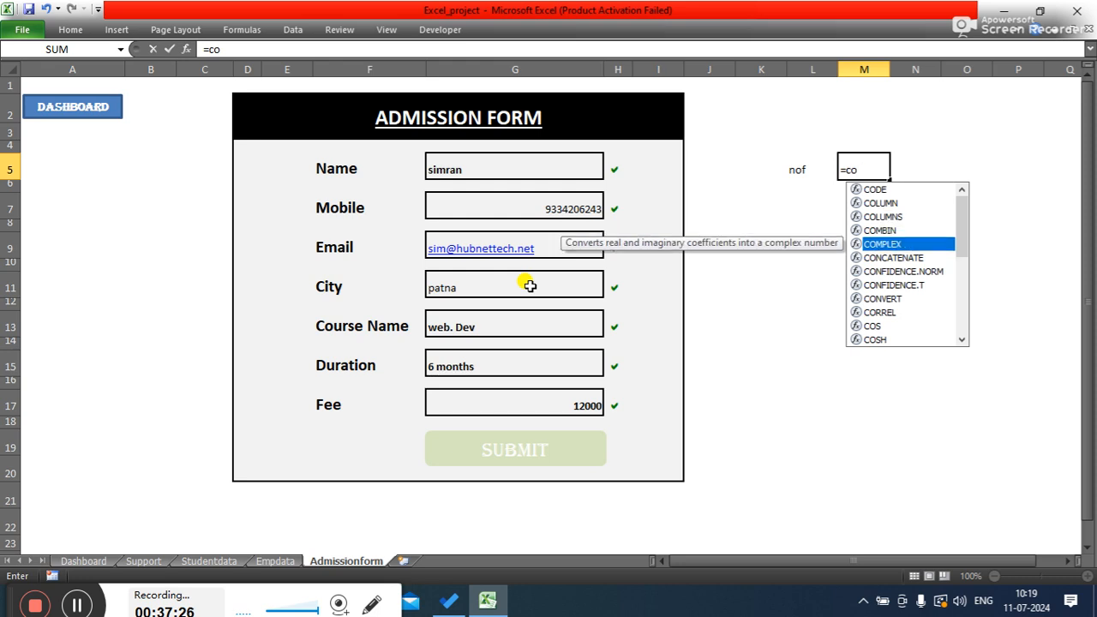
{"action": "key", "text": "Up"}
{"action": "key", "text": "Up"}
{"action": "key", "text": "Up"}
{"action": "type", "text": "un"}
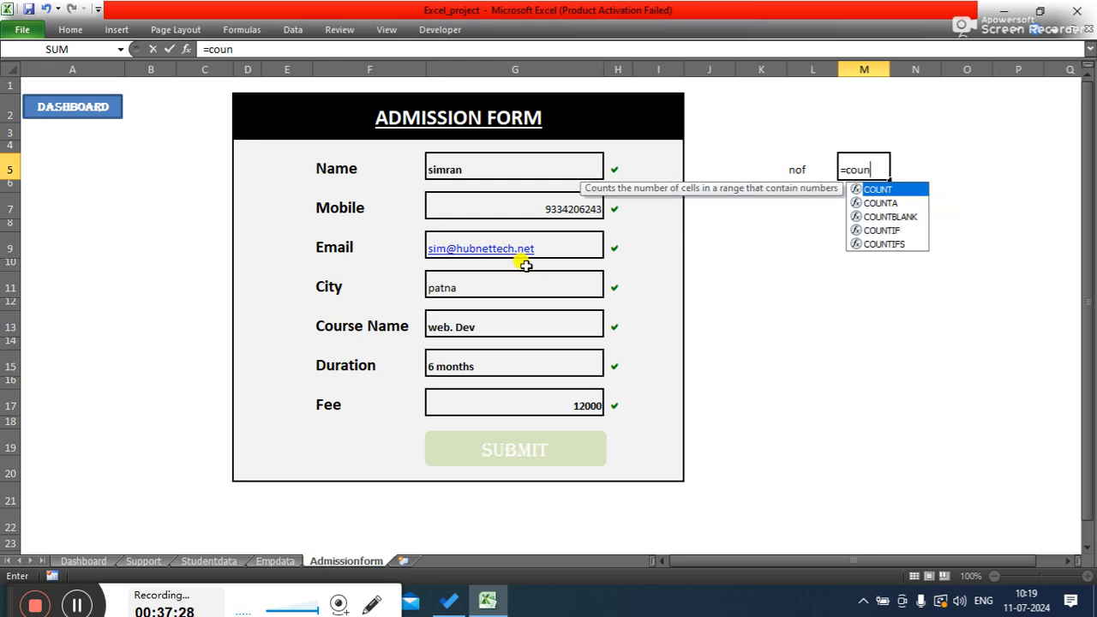
{"action": "key", "text": "Down"}
{"action": "key", "text": "Tab"}
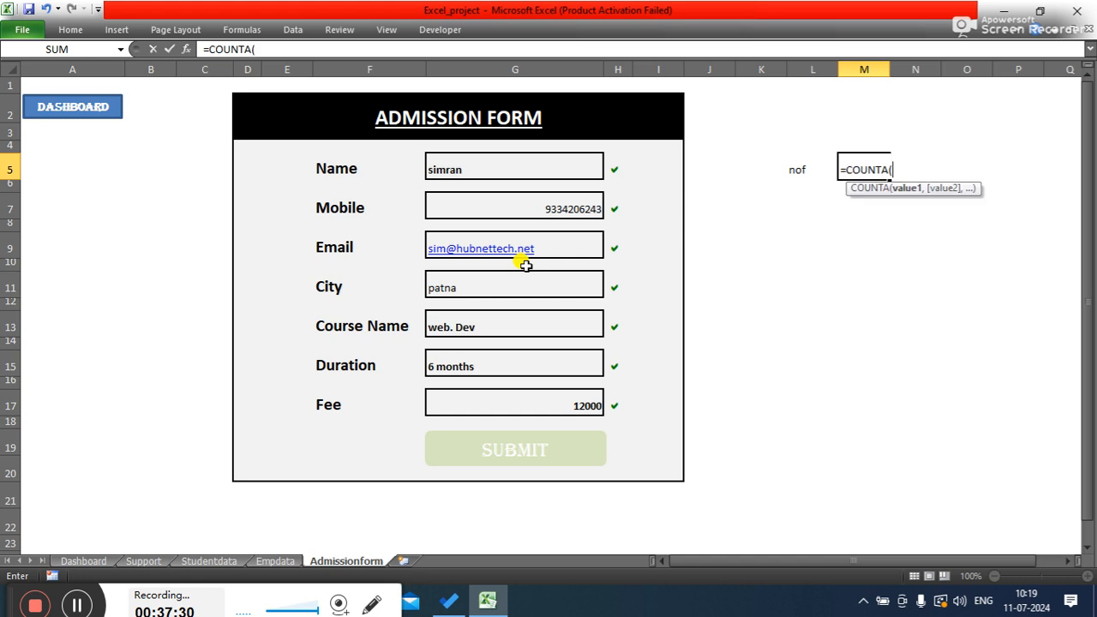
{"action": "left_click", "coordinate": [477, 171]}
{"action": "left_click", "coordinate": [478, 208], "text": "ctrl"}
{"action": "left_click", "coordinate": [482, 245], "text": "ctrl"}
{"action": "left_click", "coordinate": [493, 284], "text": "ctrl"}
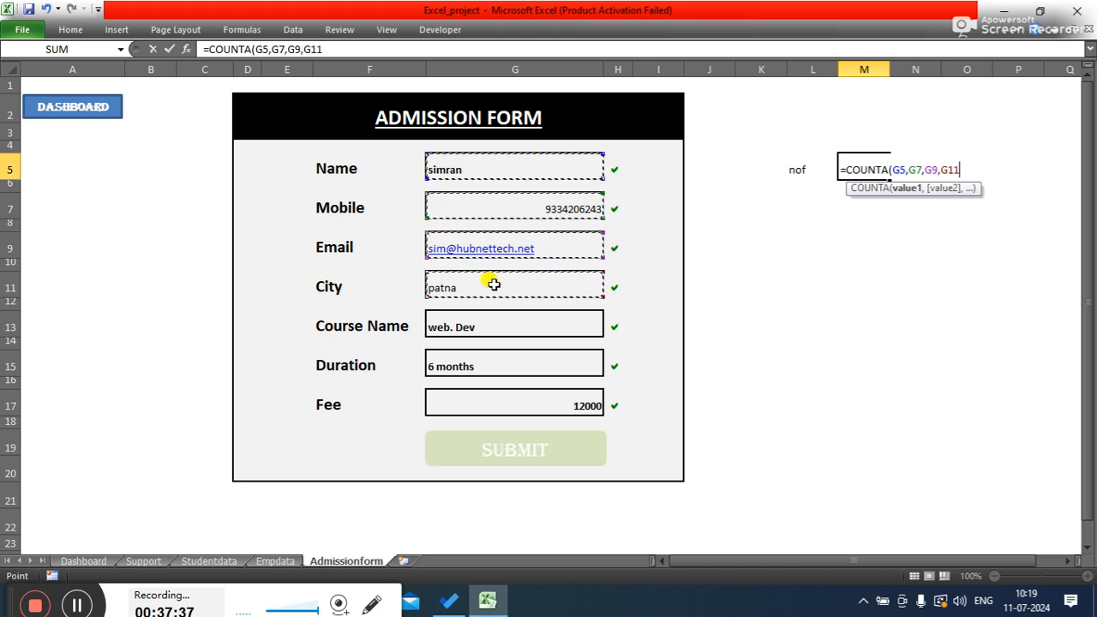
{"action": "left_click", "coordinate": [491, 322], "text": "ctrl"}
{"action": "left_click", "coordinate": [490, 360], "text": "ctrl"}
{"action": "left_click", "coordinate": [486, 394], "text": "ctrl"}
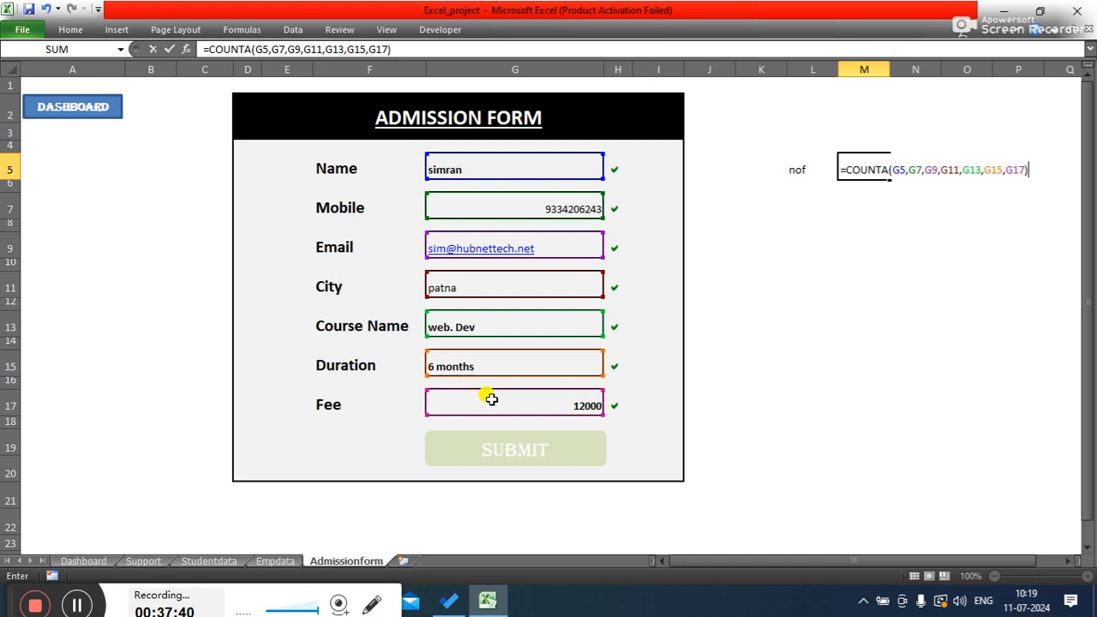
{"action": "key", "text": "Return"}
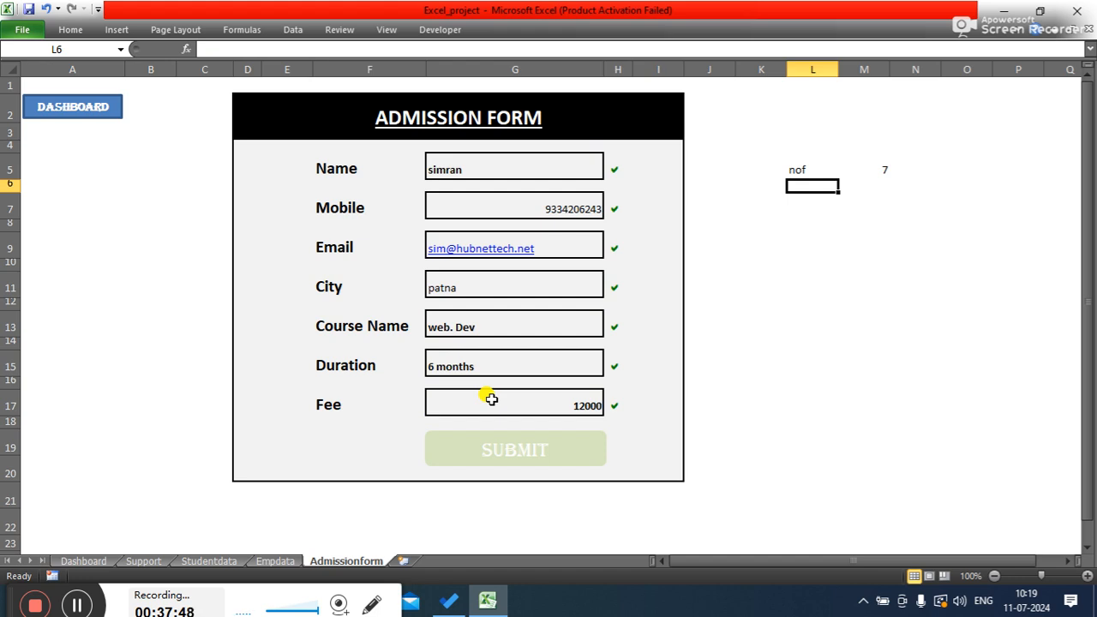
{"action": "left_click", "coordinate": [869, 169]}
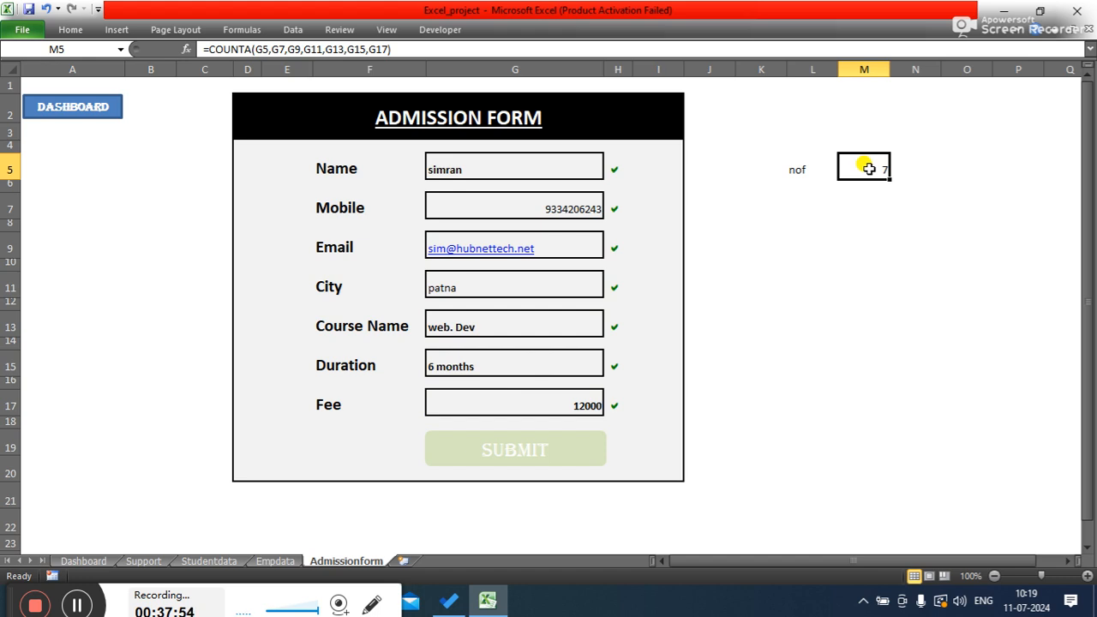
- Clear the Name entry in G5 and the Mobile entry in G7
{"action": "left_click", "coordinate": [572, 459]}
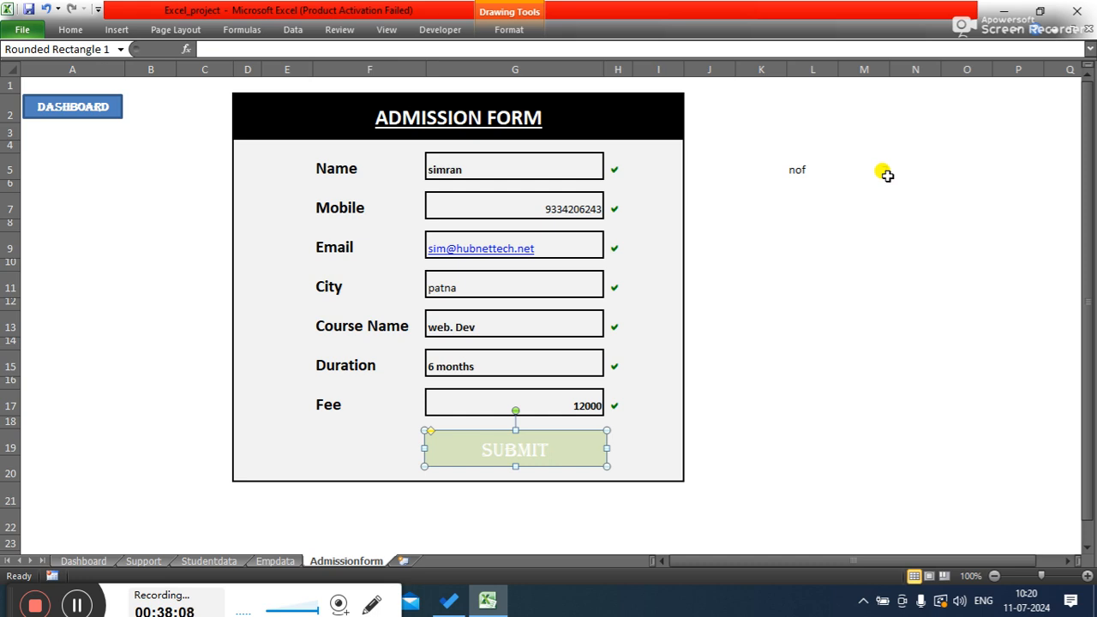
{"action": "left_click", "coordinate": [514, 164]}
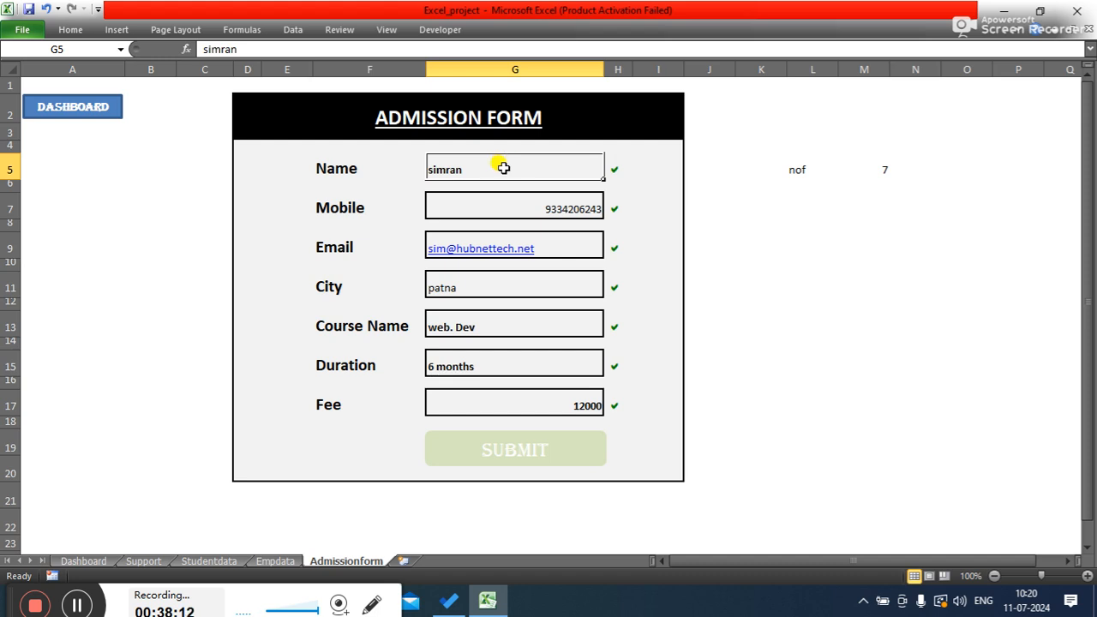
{"action": "key", "text": "BackSpace"}
{"action": "key", "text": "Return"}
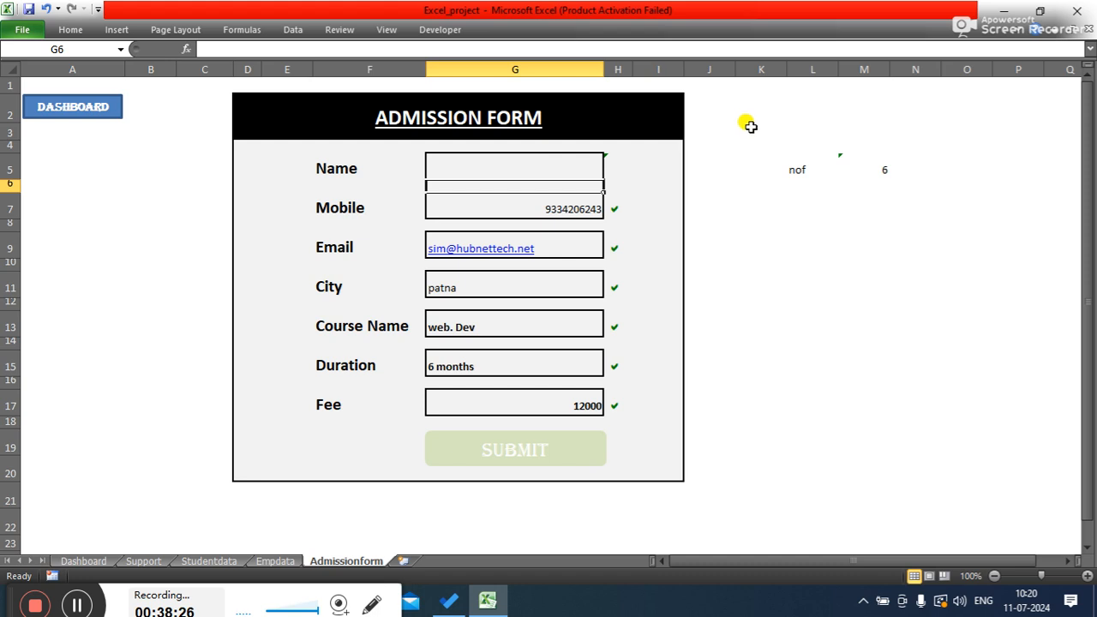
{"action": "left_click", "coordinate": [524, 214]}
{"action": "key", "text": "BackSpace"}
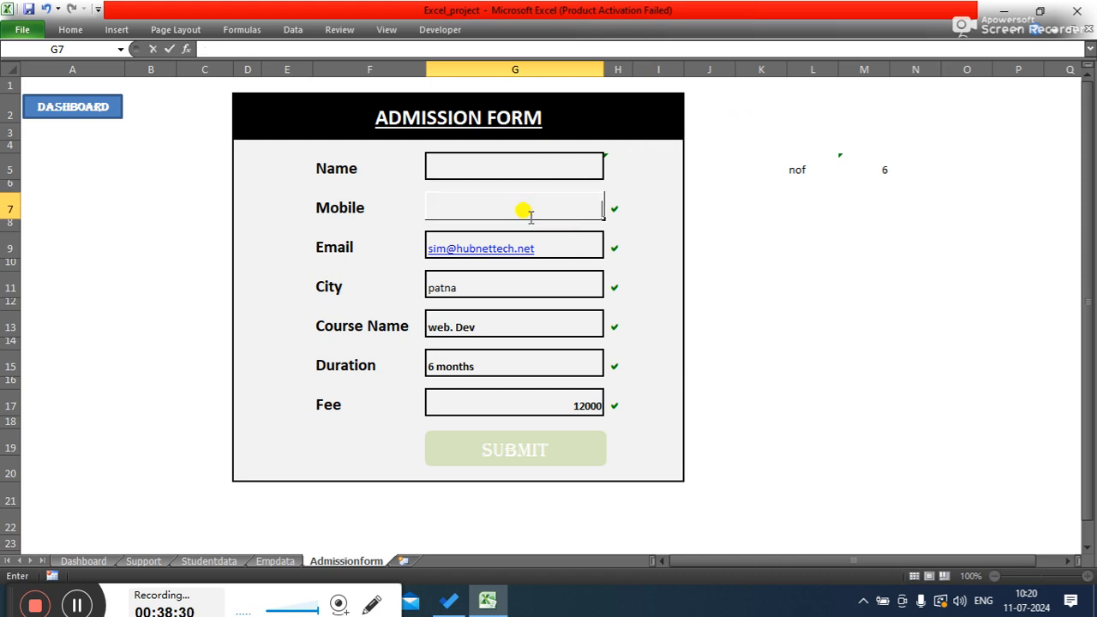
{"action": "key", "text": "Return"}
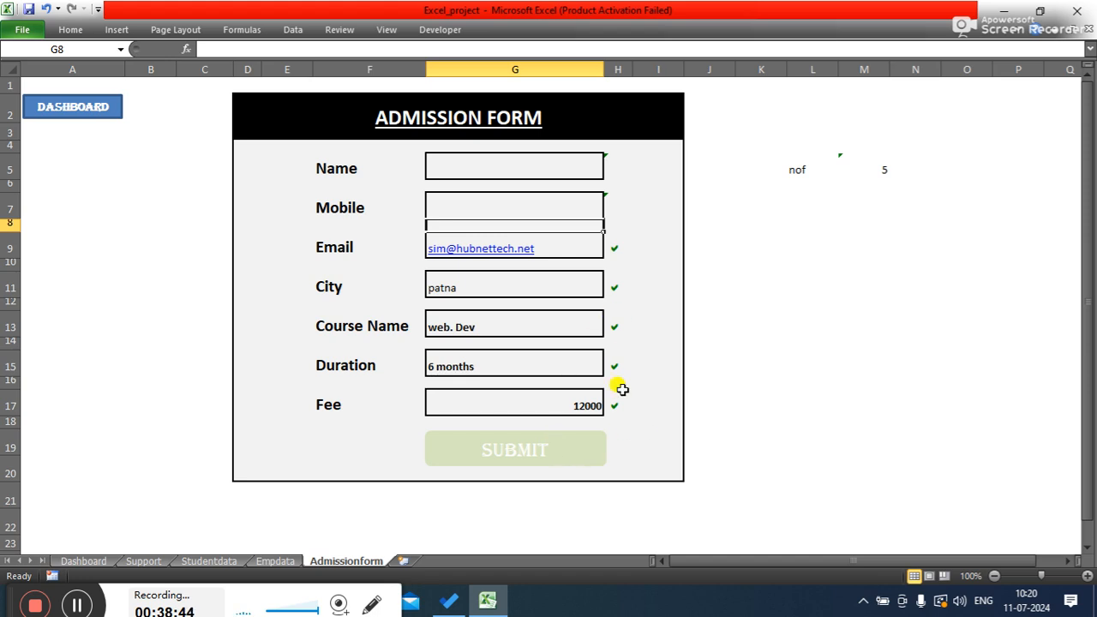
- Delete the Submit rounded rectangle button shape from the form
{"action": "left_click", "coordinate": [569, 452], "text": "ctrl"}
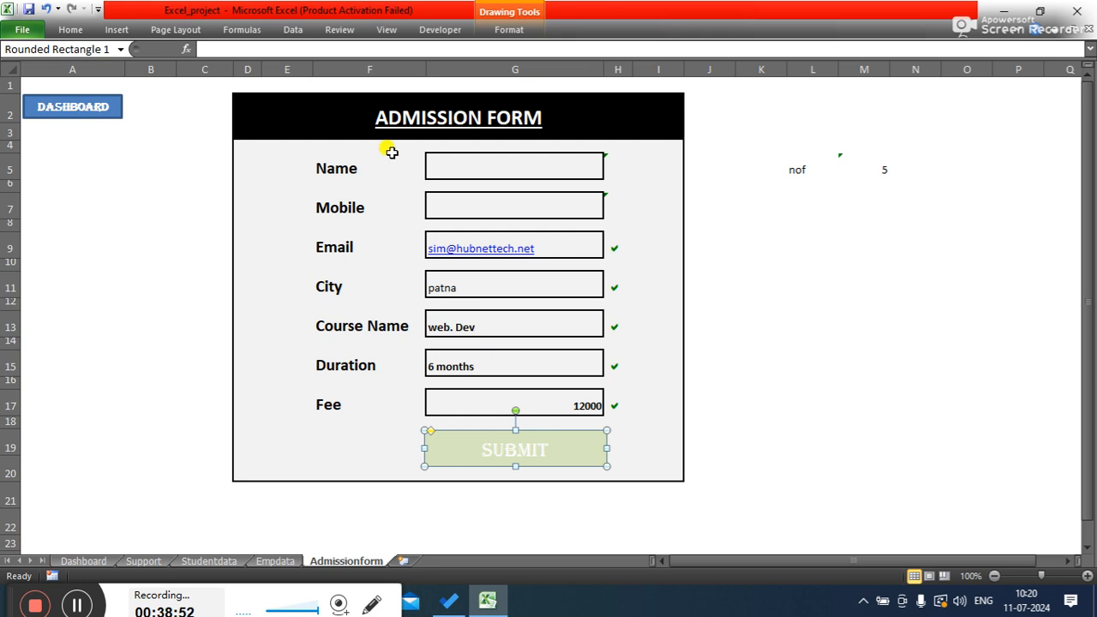
{"action": "left_click", "coordinate": [75, 30]}
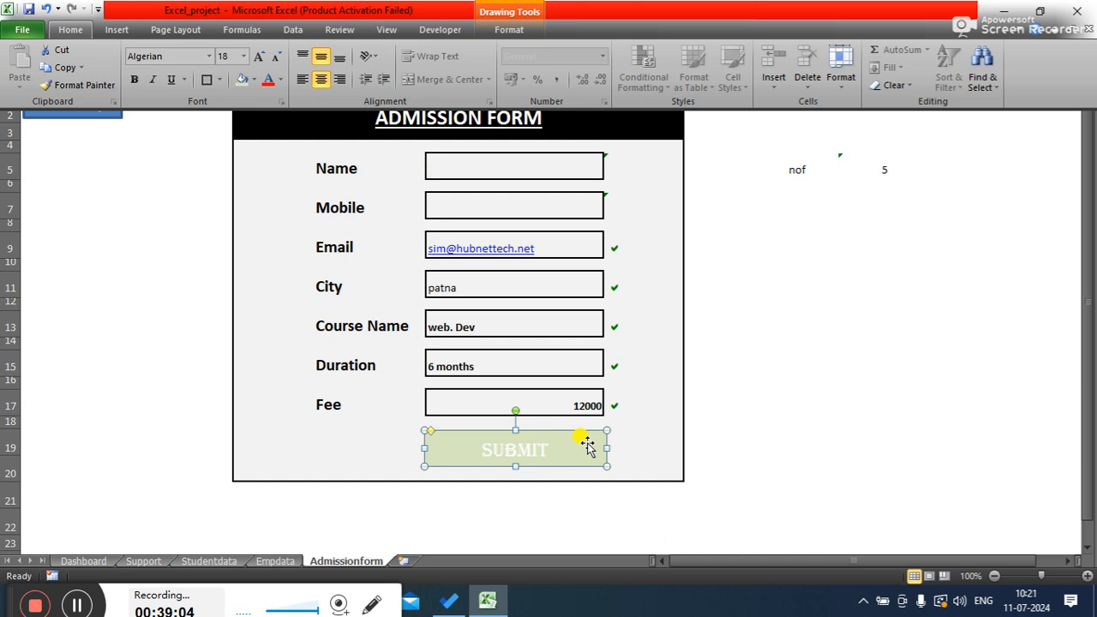
{"action": "left_click", "coordinate": [560, 430]}
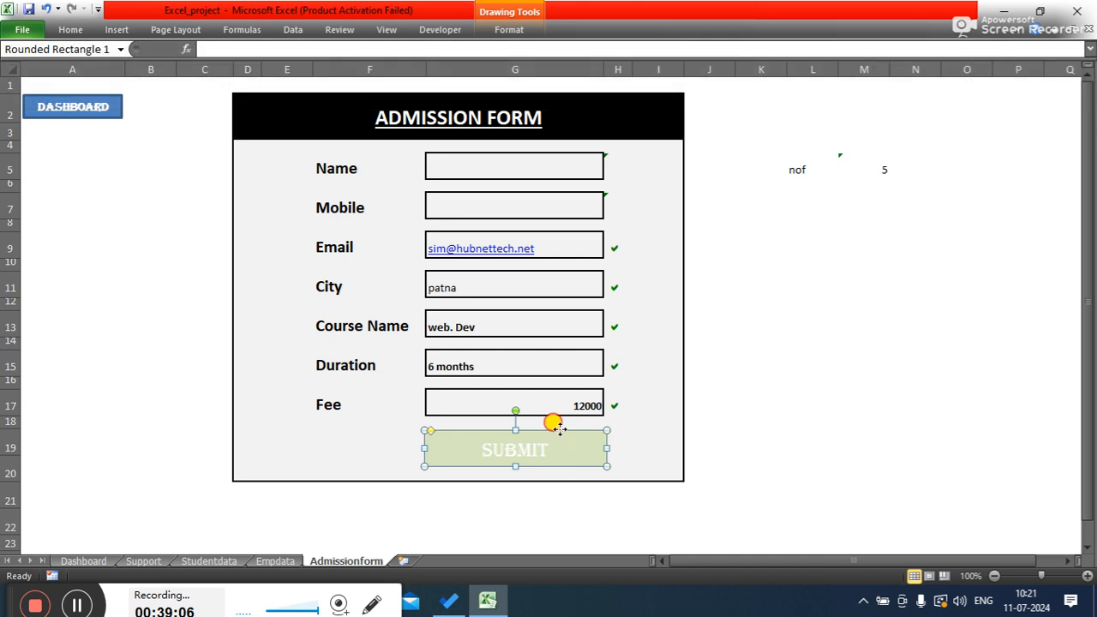
{"action": "key", "text": "Delete"}
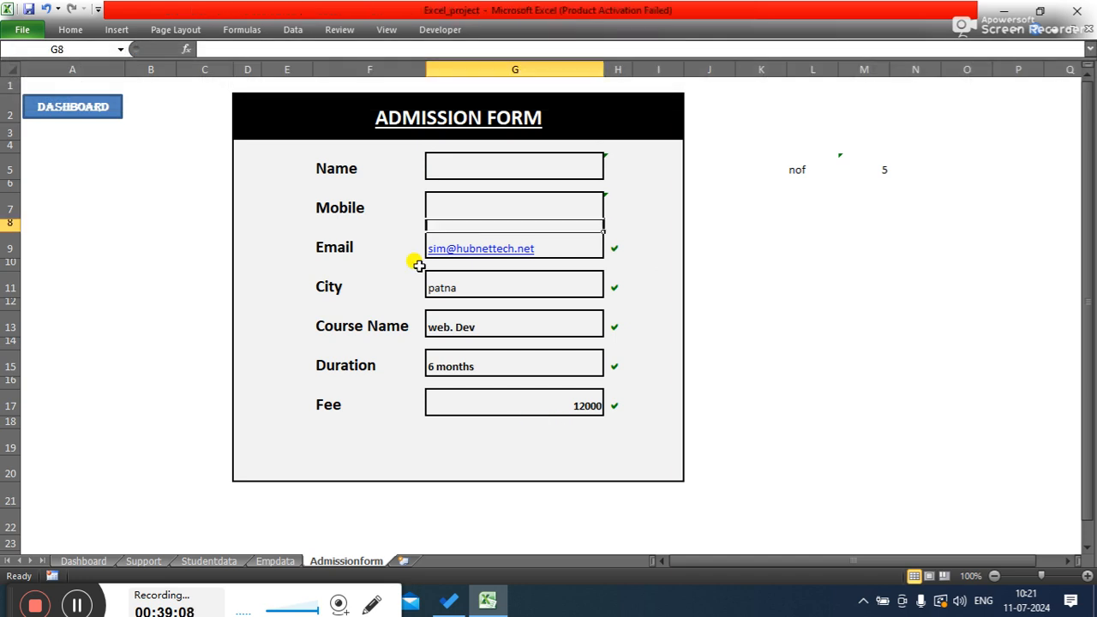
- Enter Submit in cell G19 below the Fee field
{"action": "left_click", "coordinate": [450, 442]}
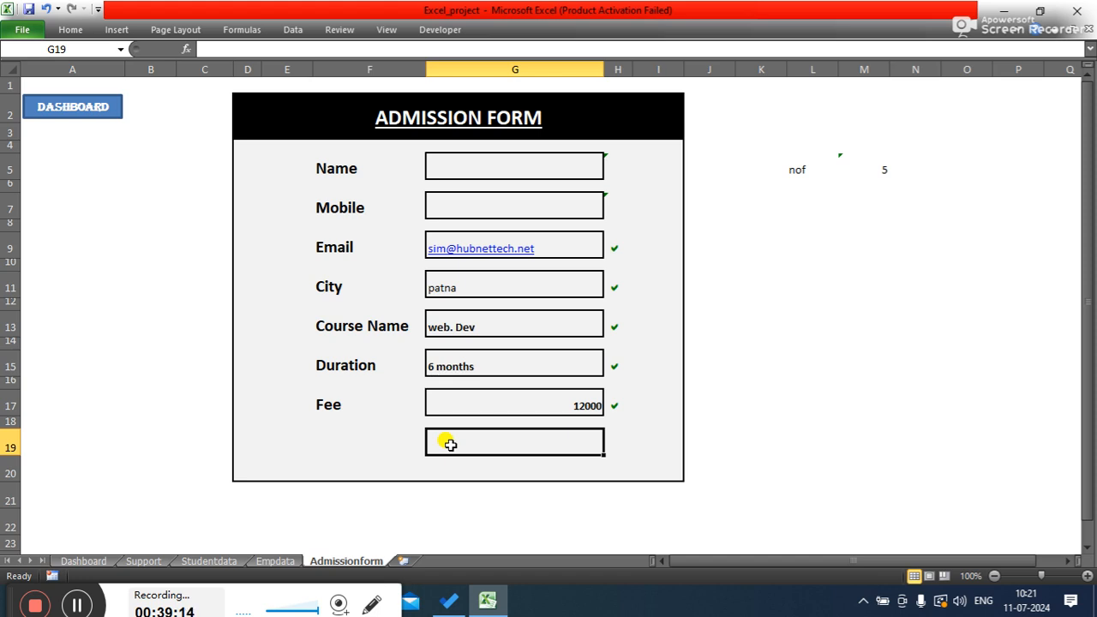
{"action": "double_click", "coordinate": [489, 443]}
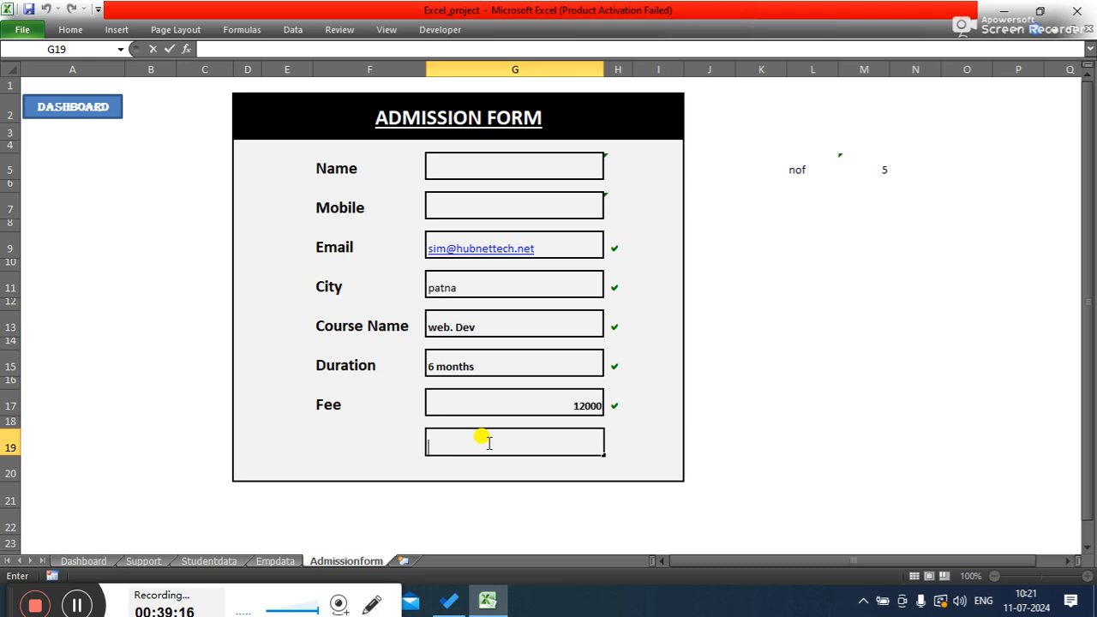
{"action": "type", "text": "Submit"}
{"action": "left_click", "coordinate": [844, 400]}
- Center the Submit text in cell G19 both horizontally and vertically
{"action": "left_click", "coordinate": [442, 448]}
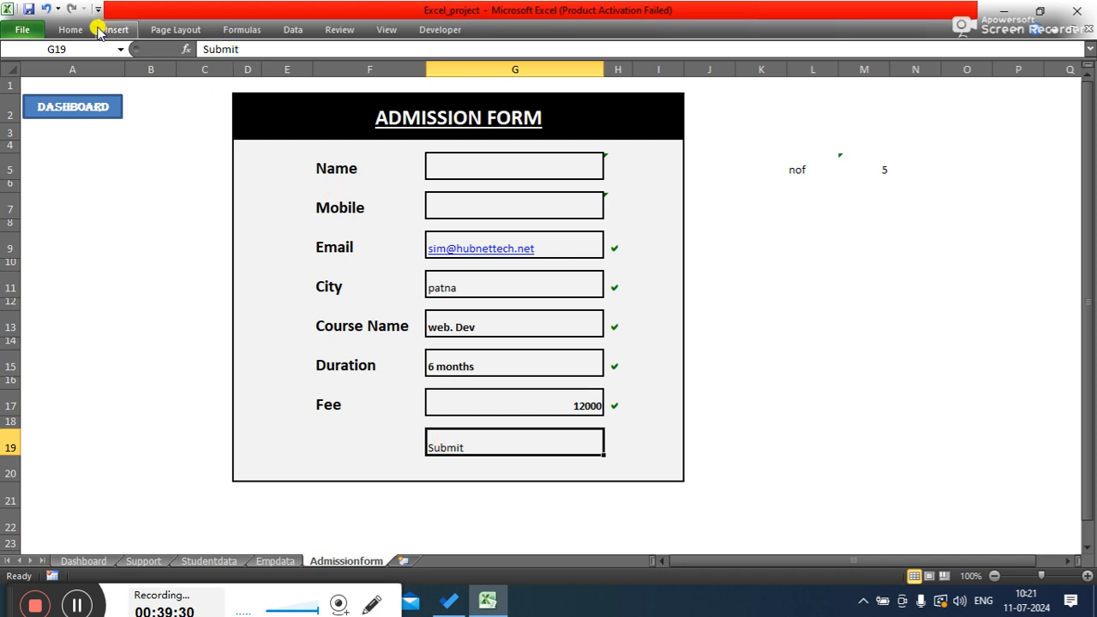
{"action": "left_click", "coordinate": [70, 29]}
{"action": "left_click", "coordinate": [320, 78]}
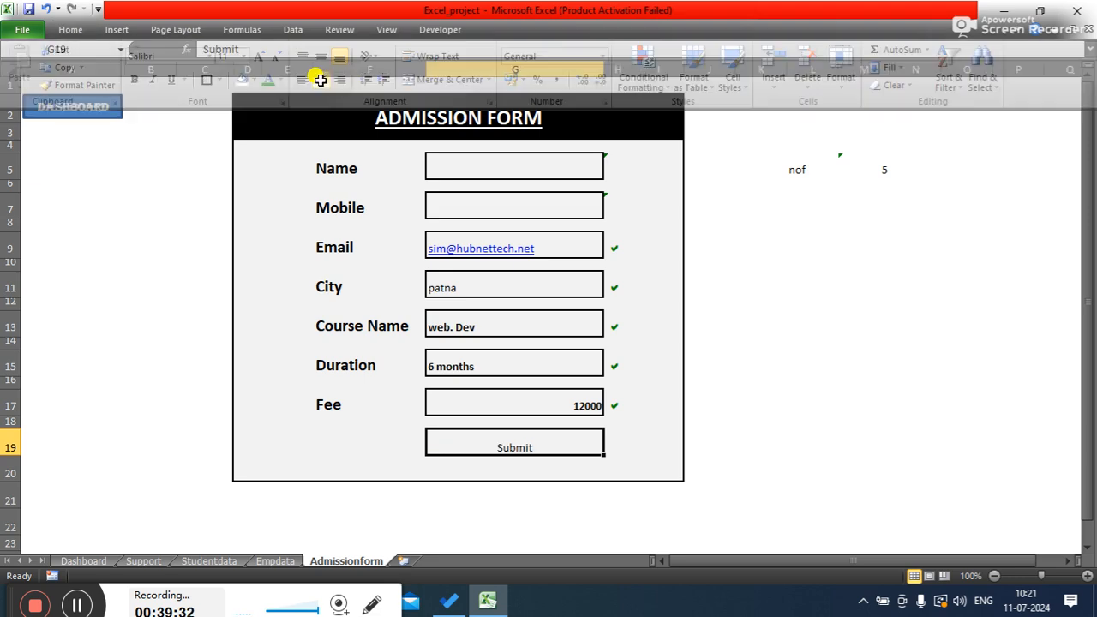
{"action": "left_click", "coordinate": [70, 29]}
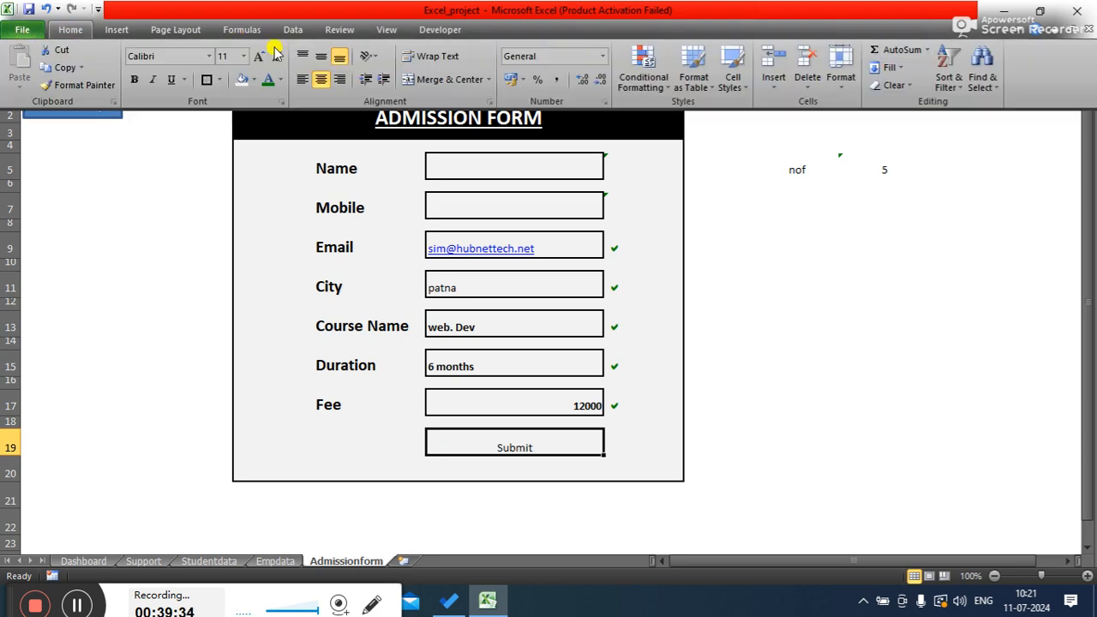
{"action": "left_click", "coordinate": [321, 56]}
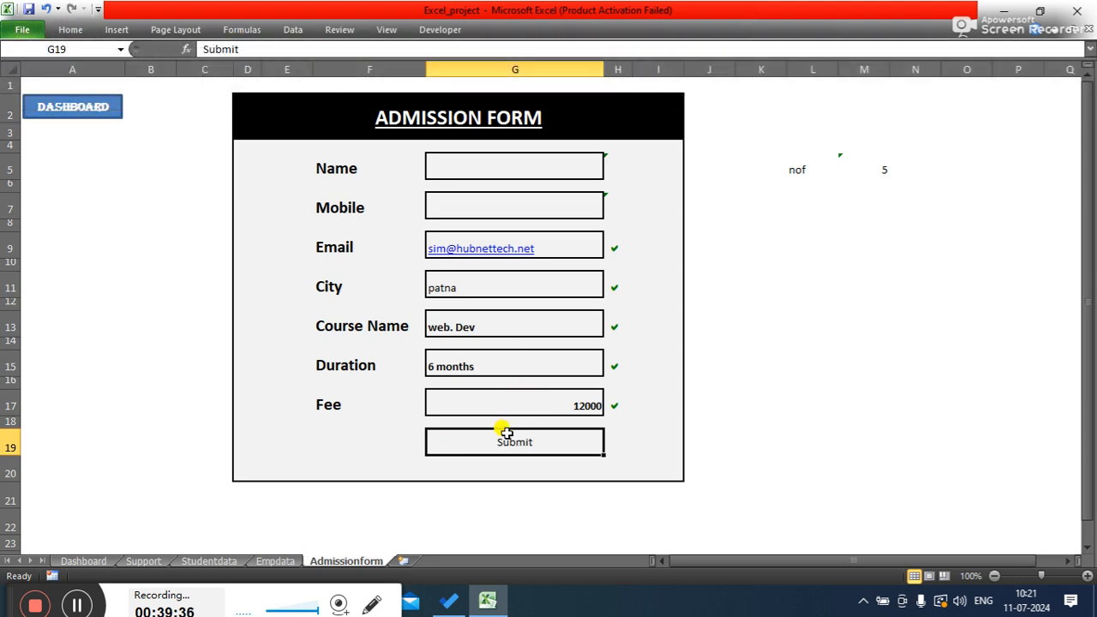
- Set the font of cell G19 to Algerian and make it bold
{"action": "left_click", "coordinate": [75, 33]}
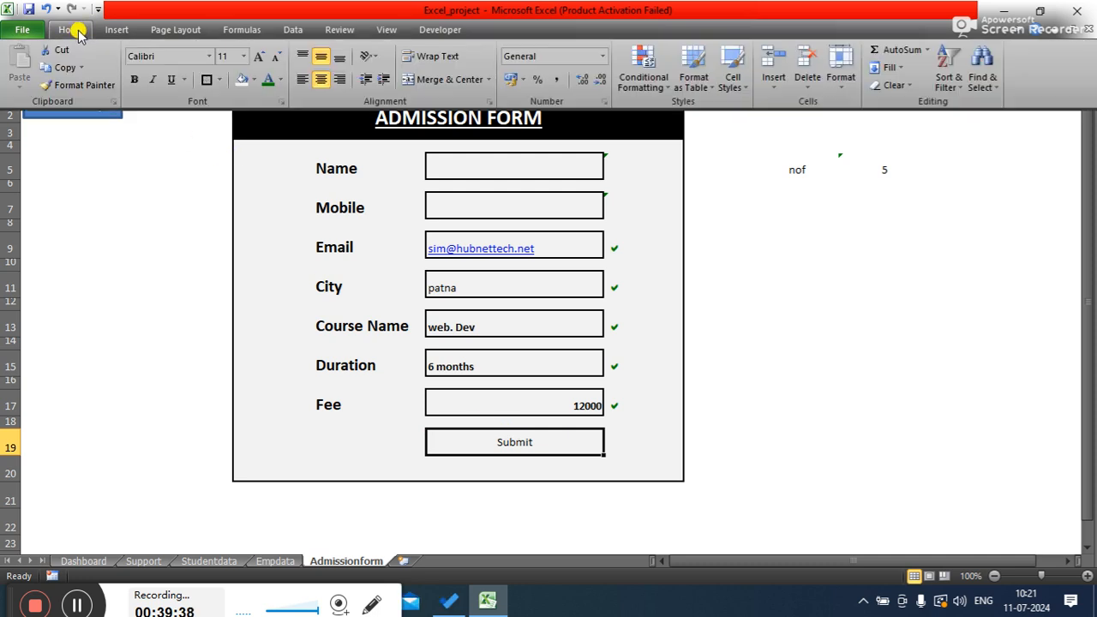
{"action": "left_click", "coordinate": [160, 56]}
{"action": "type", "text": "Algerian"}
{"action": "key", "text": "Return"}
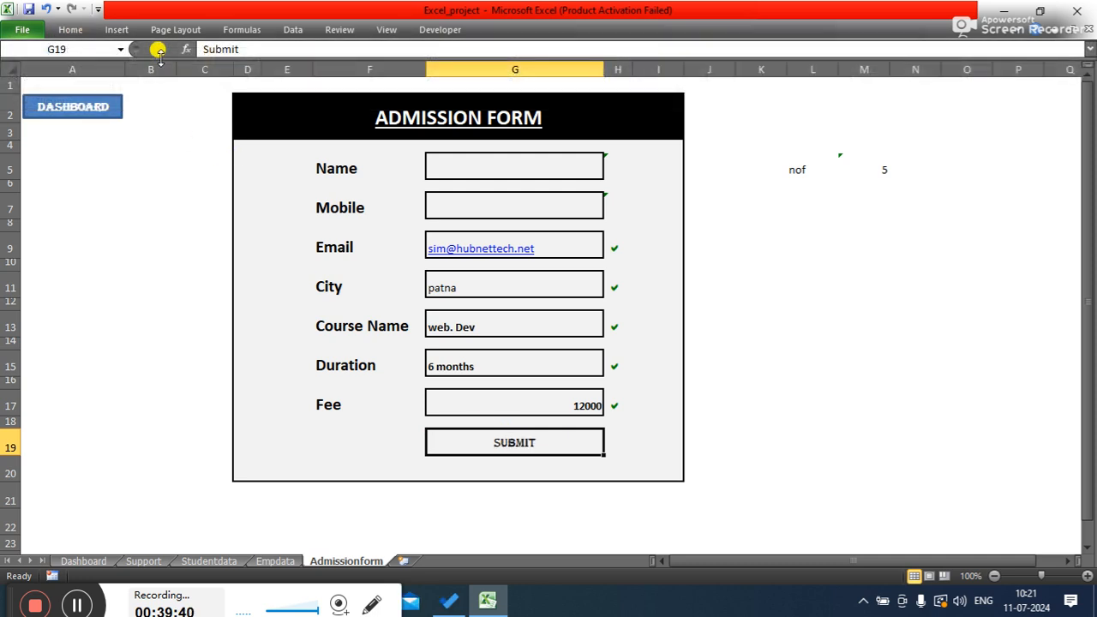
{"action": "left_click", "coordinate": [70, 29]}
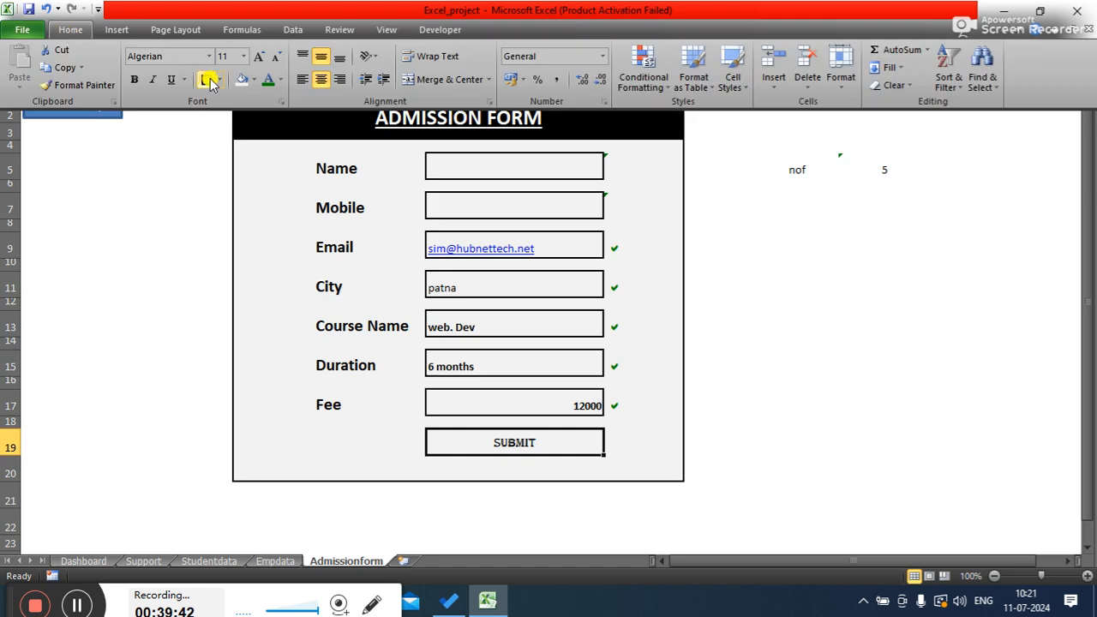
{"action": "left_click", "coordinate": [134, 78]}
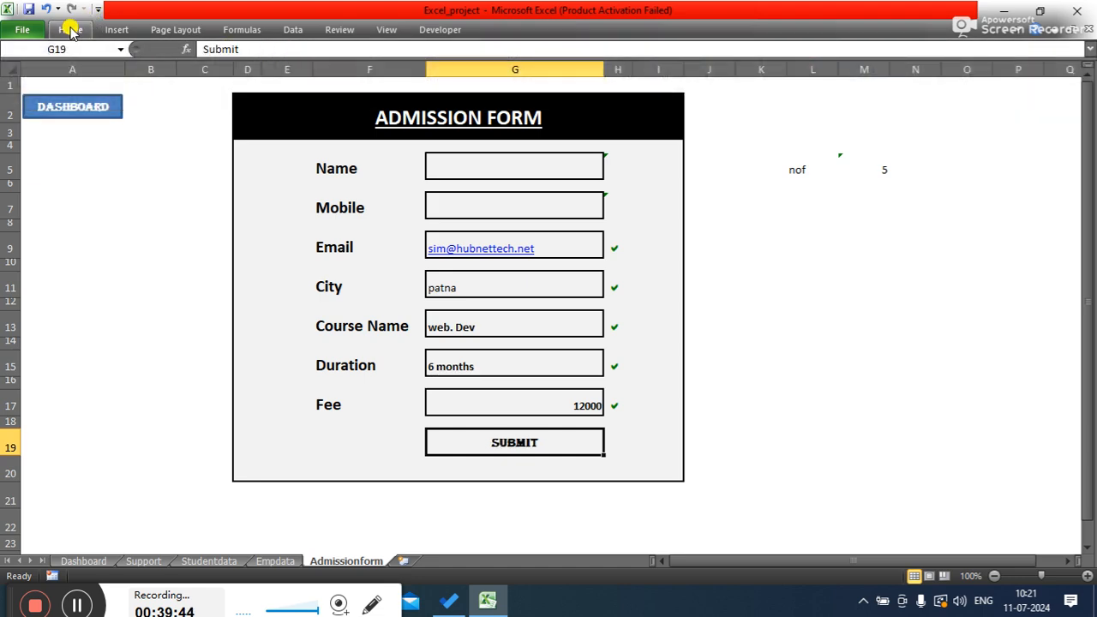
- Increase the font size of the Submit text in G19 to 16 pt
{"action": "left_click", "coordinate": [70, 30]}
{"action": "left_click", "coordinate": [259, 55]}
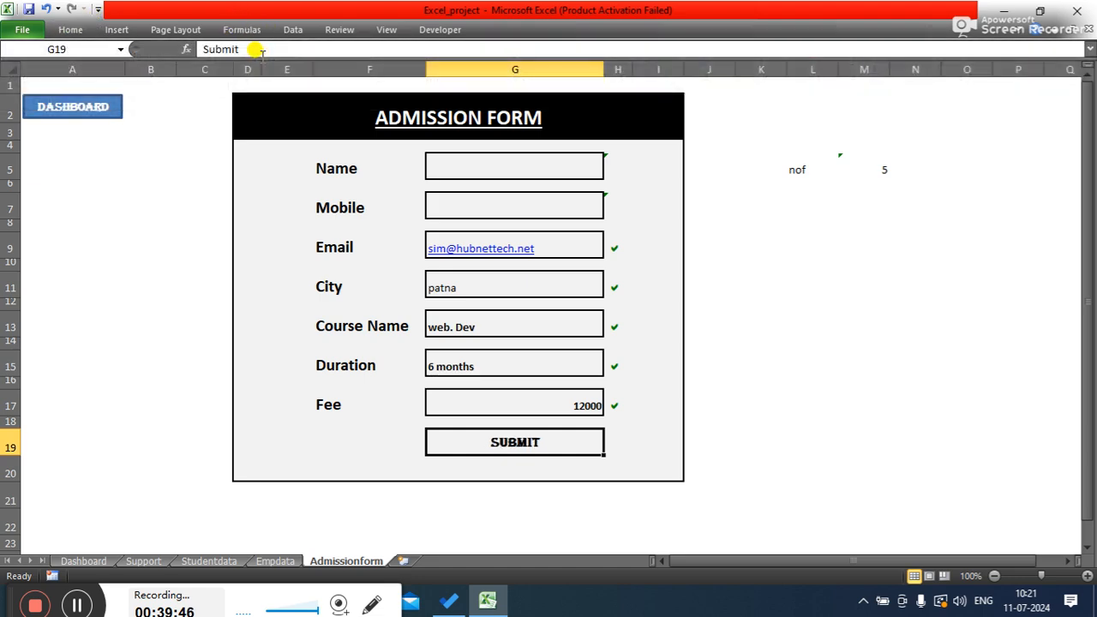
{"action": "left_click", "coordinate": [257, 49]}
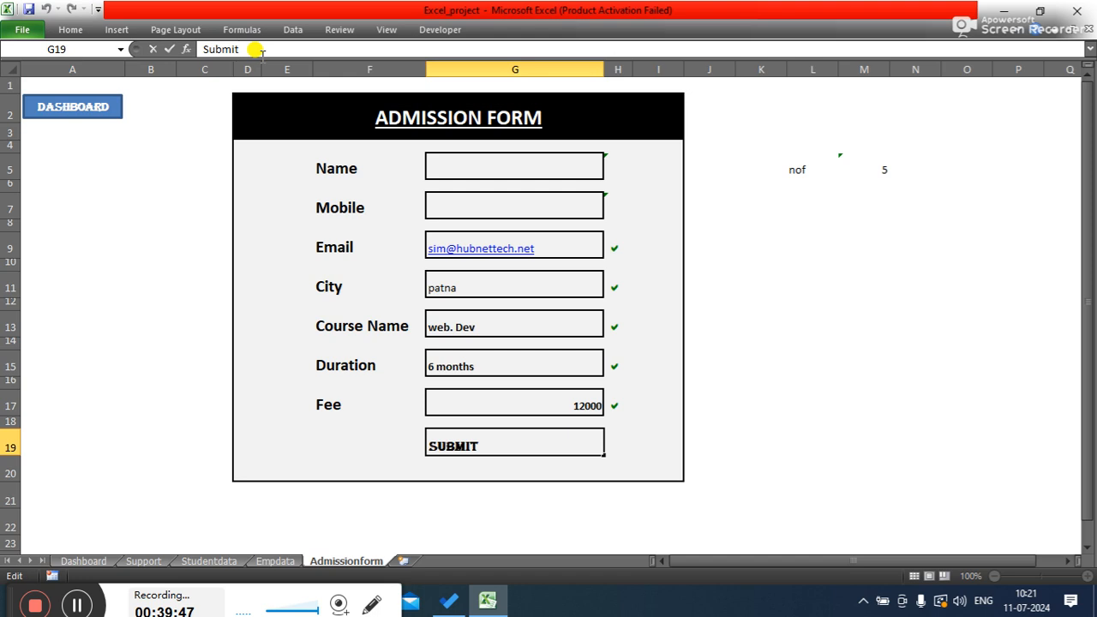
{"action": "left_click", "coordinate": [71, 30]}
{"action": "left_click", "coordinate": [259, 56]}
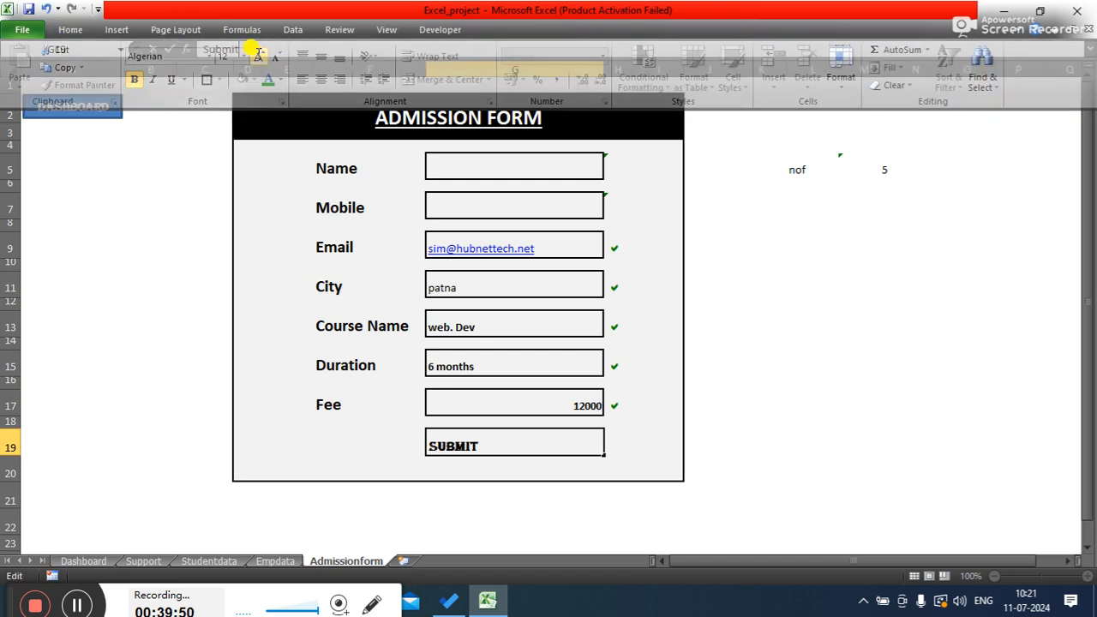
{"action": "left_click", "coordinate": [475, 442]}
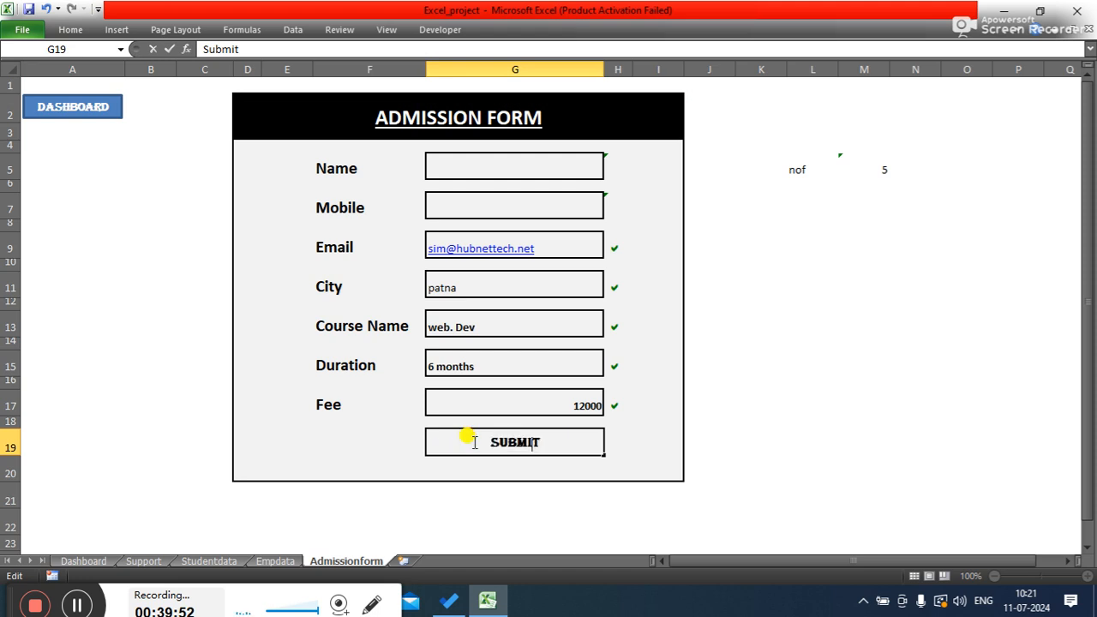
{"action": "left_click", "coordinate": [181, 433]}
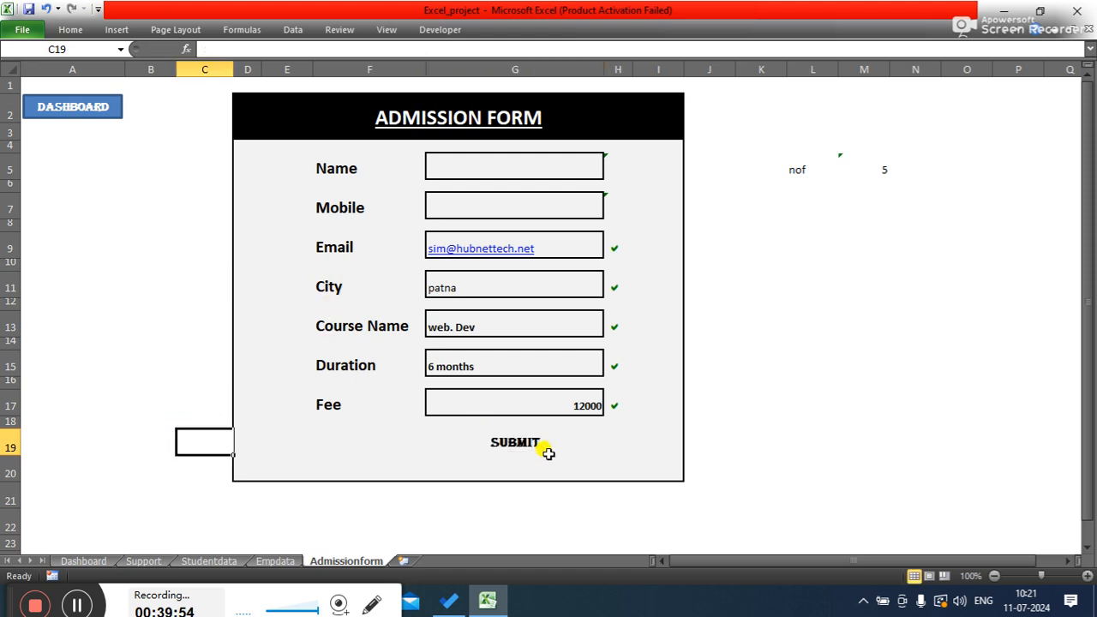
{"action": "left_click", "coordinate": [501, 443]}
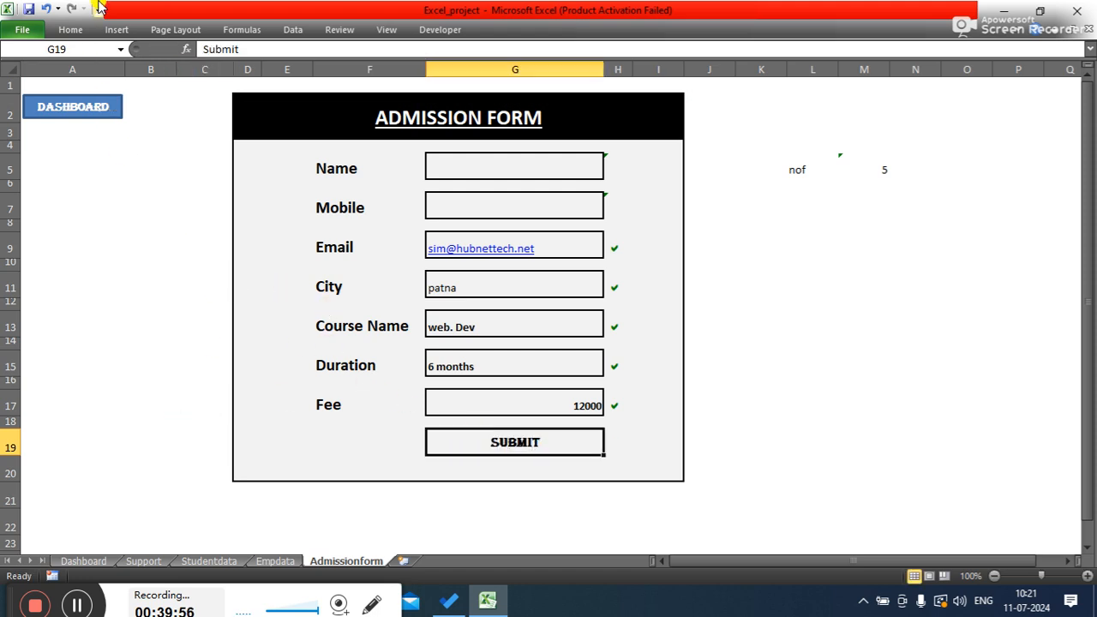
{"action": "left_click", "coordinate": [70, 29]}
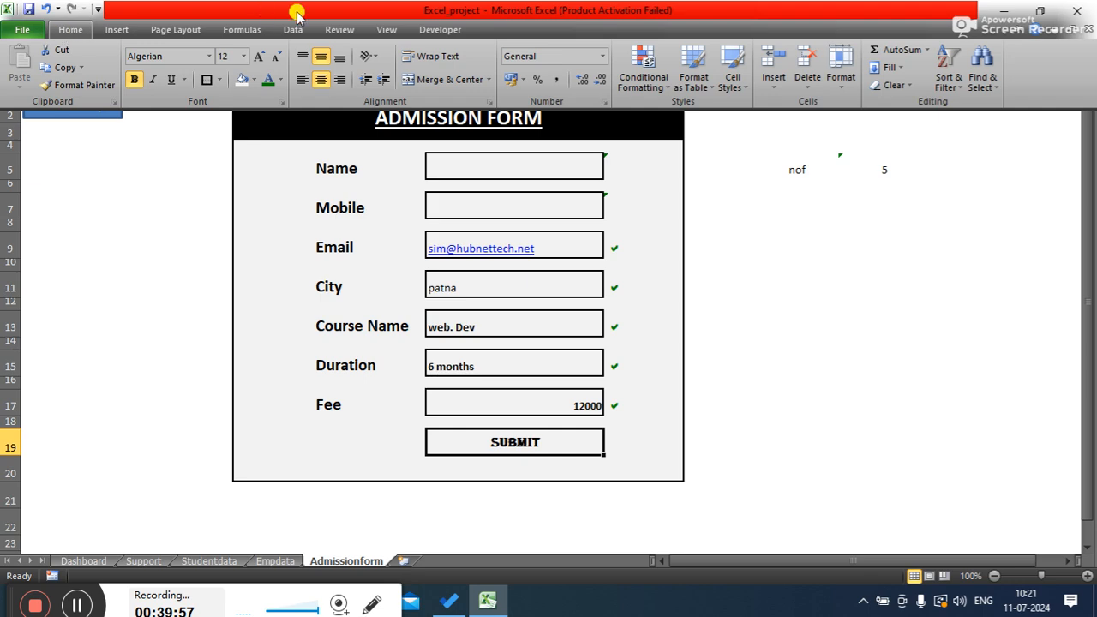
{"action": "left_click", "coordinate": [257, 58]}
{"action": "left_click", "coordinate": [70, 29]}
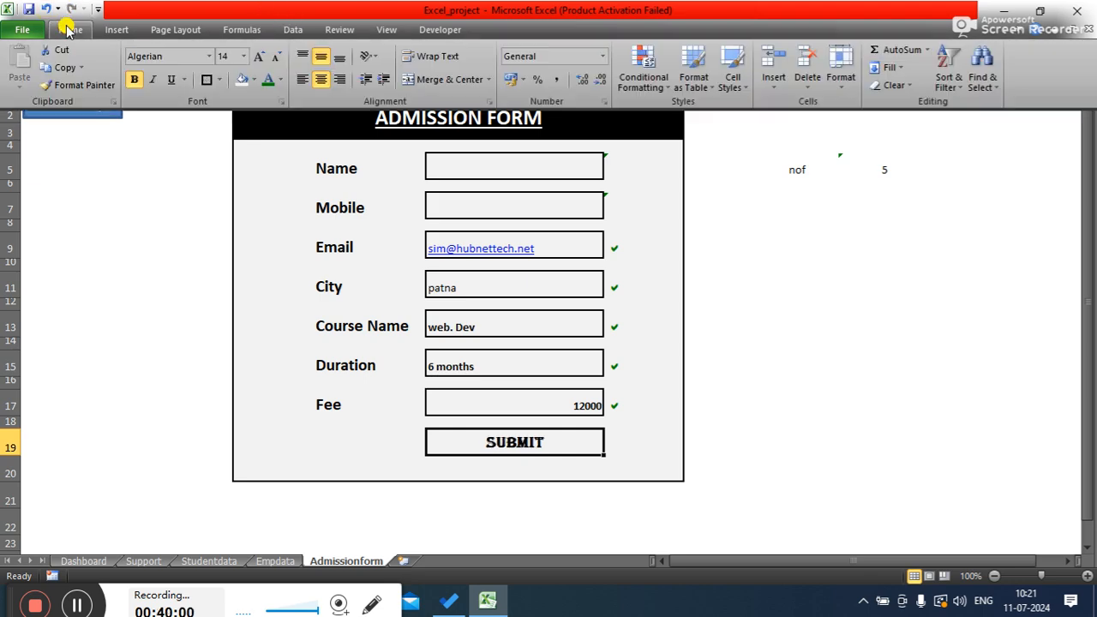
{"action": "left_click", "coordinate": [258, 58]}
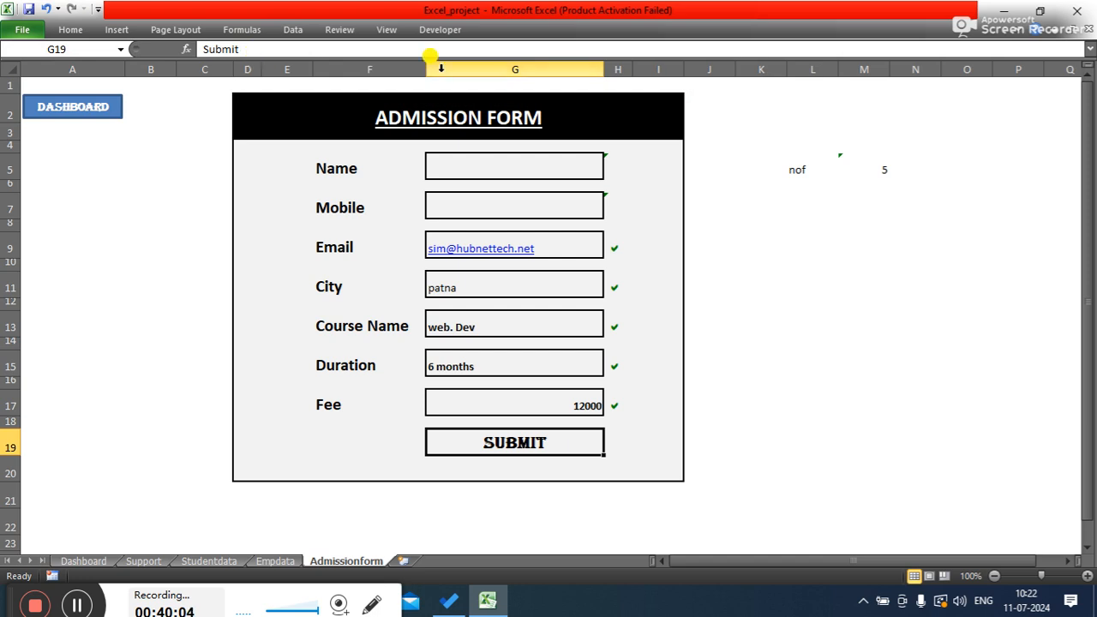
- Set the font colour of the Submit text to White, Background 1, Darker 15%
{"action": "left_click", "coordinate": [773, 340]}
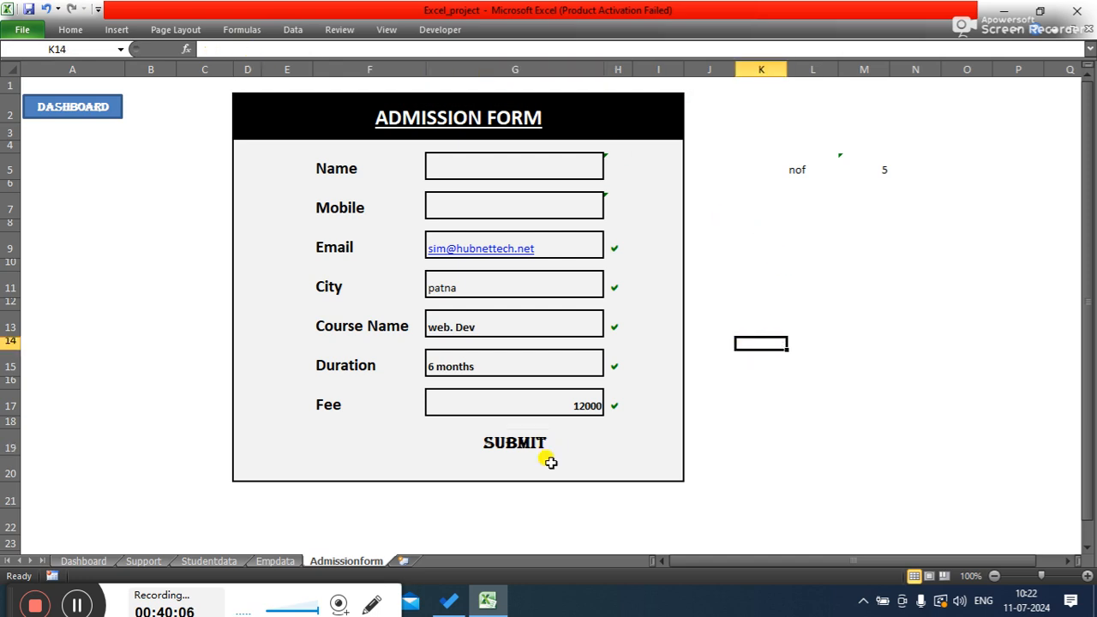
{"action": "left_click", "coordinate": [501, 440]}
{"action": "left_click", "coordinate": [908, 442]}
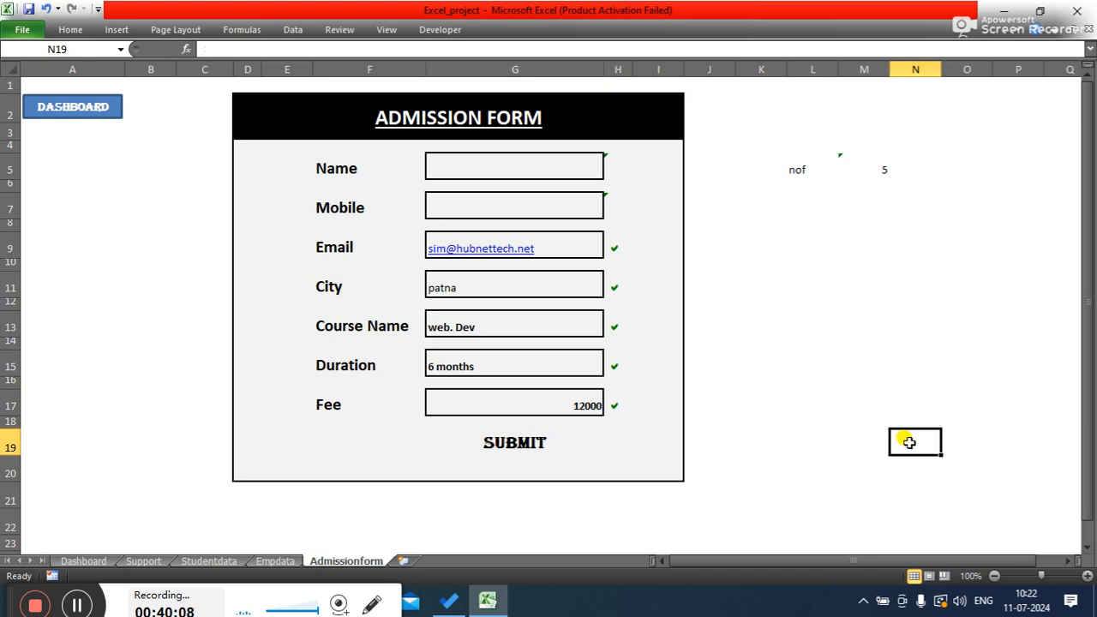
{"action": "left_click", "coordinate": [504, 441]}
{"action": "left_click", "coordinate": [70, 30]}
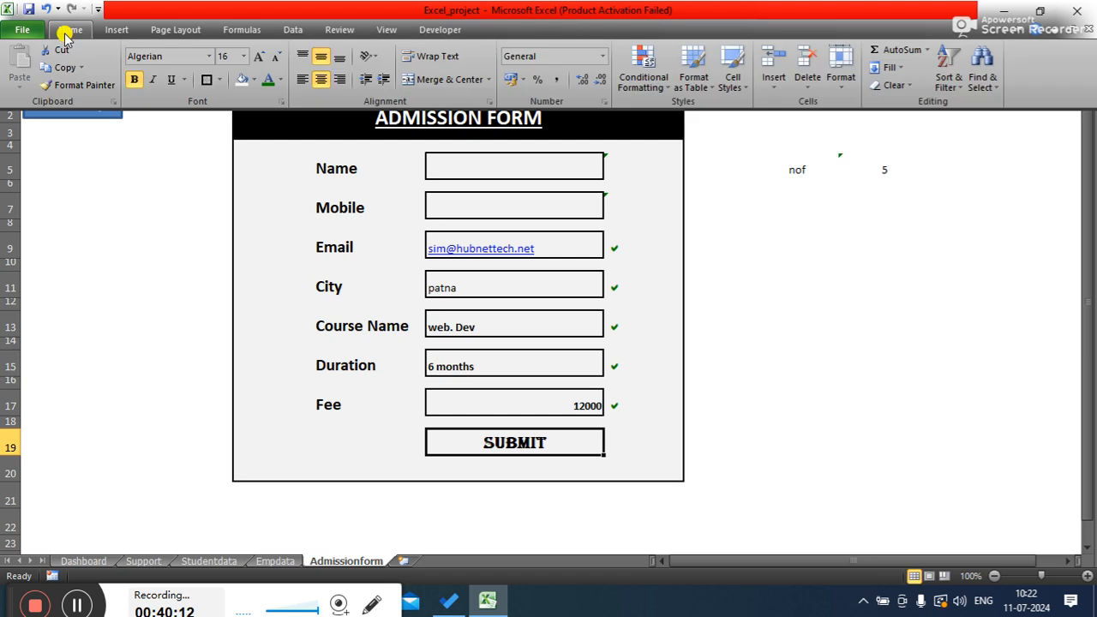
{"action": "left_click", "coordinate": [280, 81]}
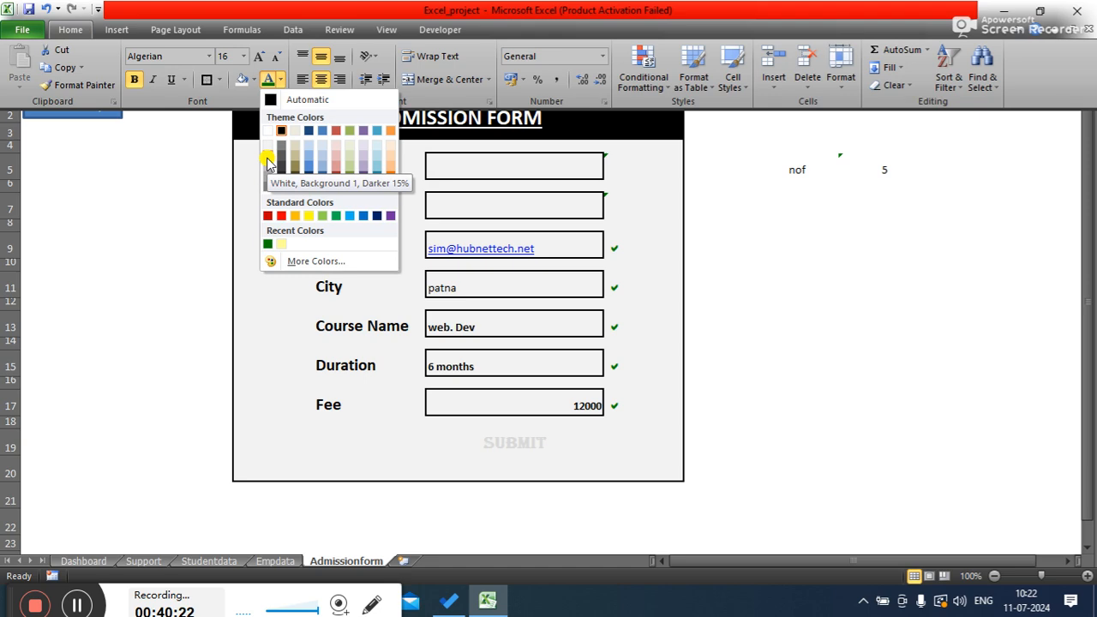
{"action": "left_click", "coordinate": [266, 161]}
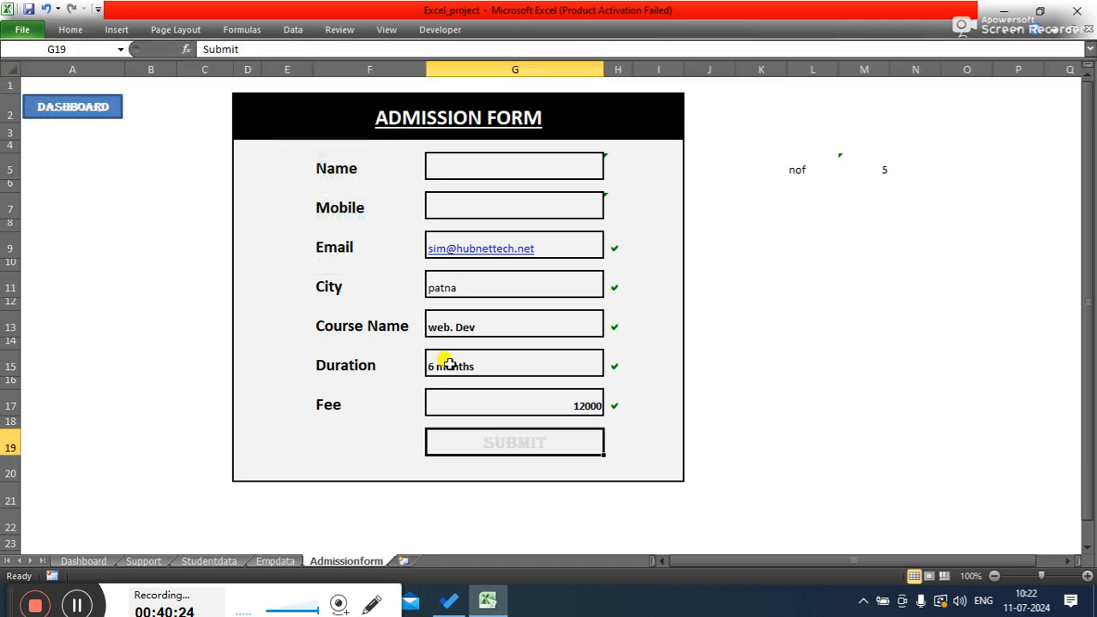
- Apply a thin outline border to cell G19
{"action": "left_click", "coordinate": [72, 30]}
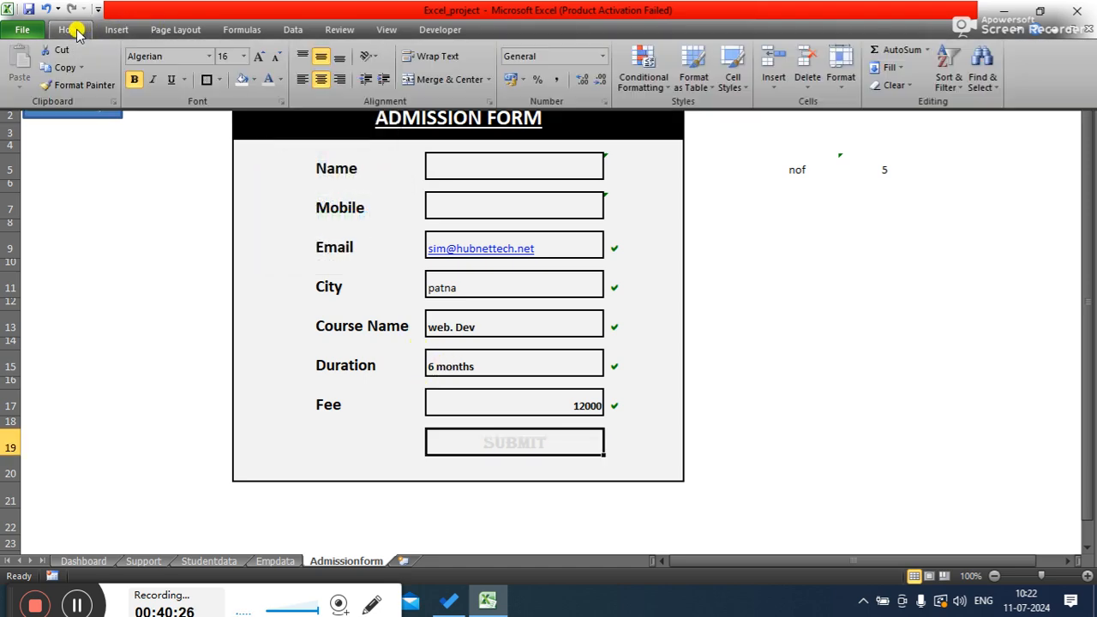
{"action": "left_click", "coordinate": [205, 81]}
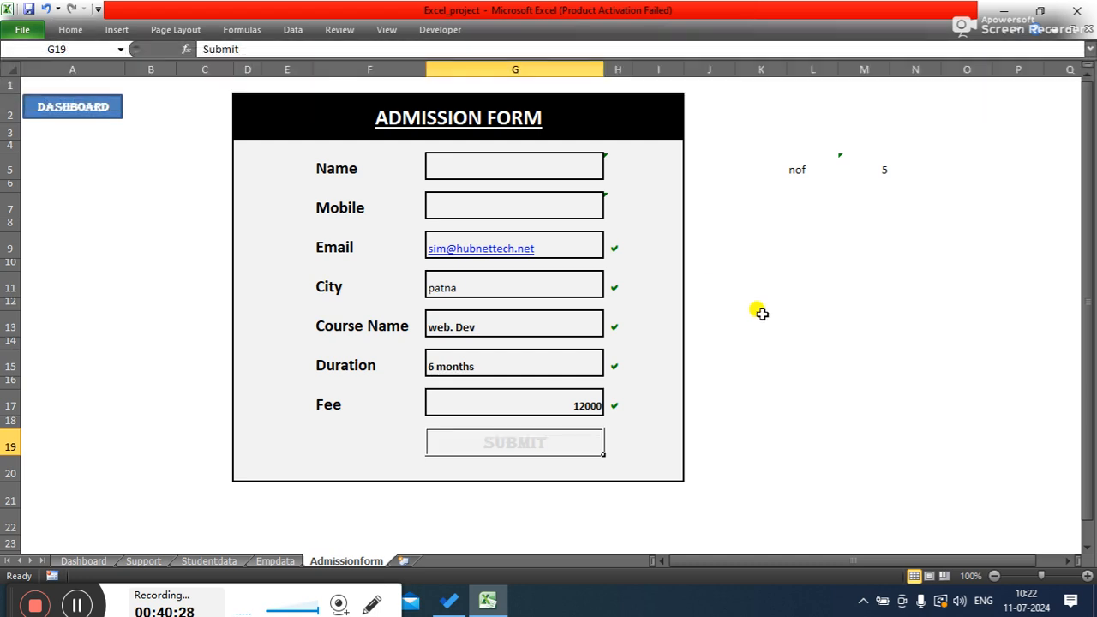
{"action": "left_click", "coordinate": [794, 343]}
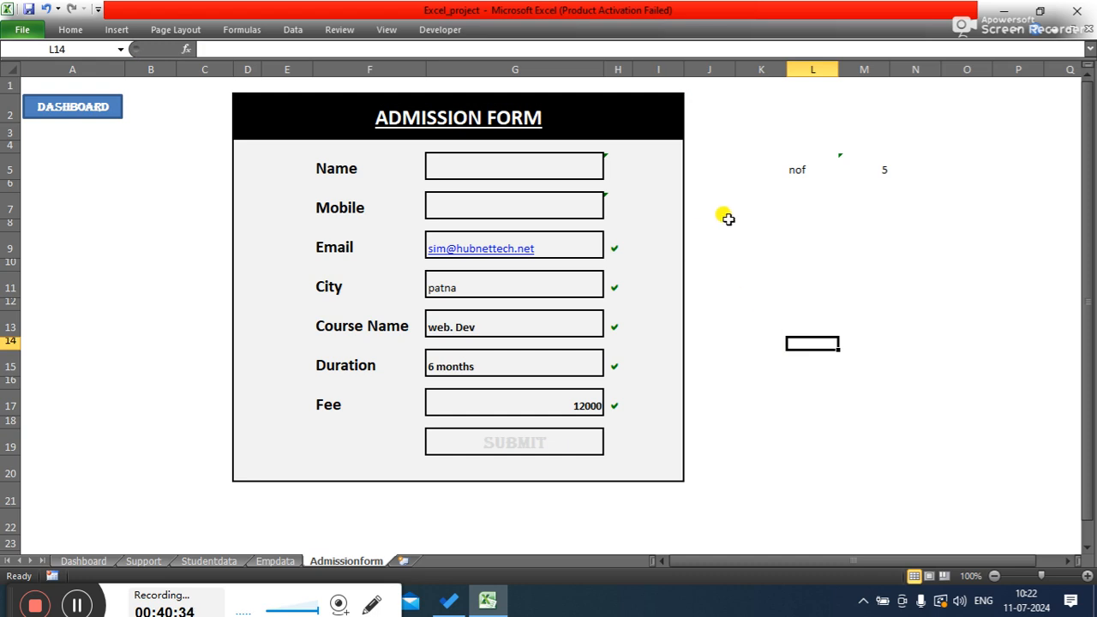
- Try to set the border colour of the Submit cell G19 to a light grey in Format Cells
{"action": "left_click", "coordinate": [551, 439]}
{"action": "right_click", "coordinate": [550, 439]}
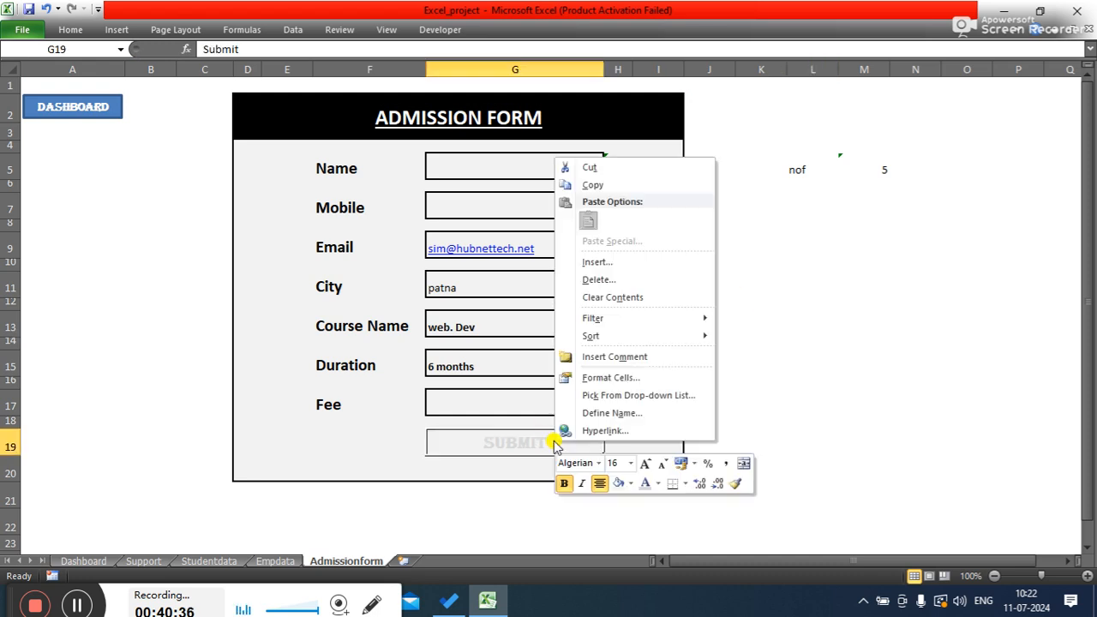
{"action": "left_click", "coordinate": [608, 377]}
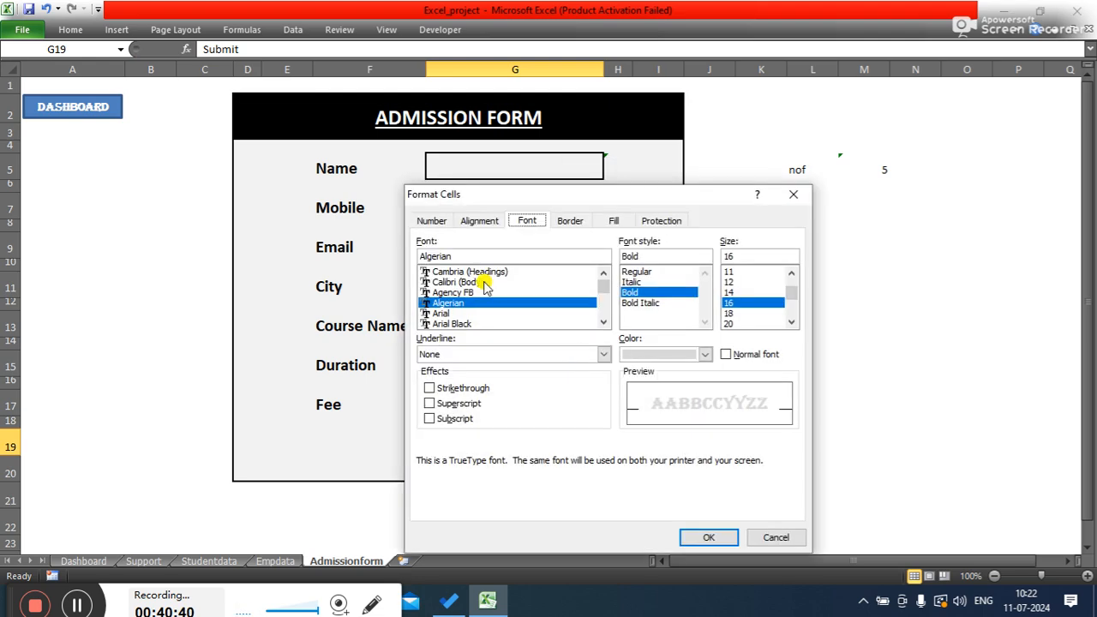
{"action": "left_click_drag", "start_coordinate": [546, 198], "coordinate": [595, 103]}
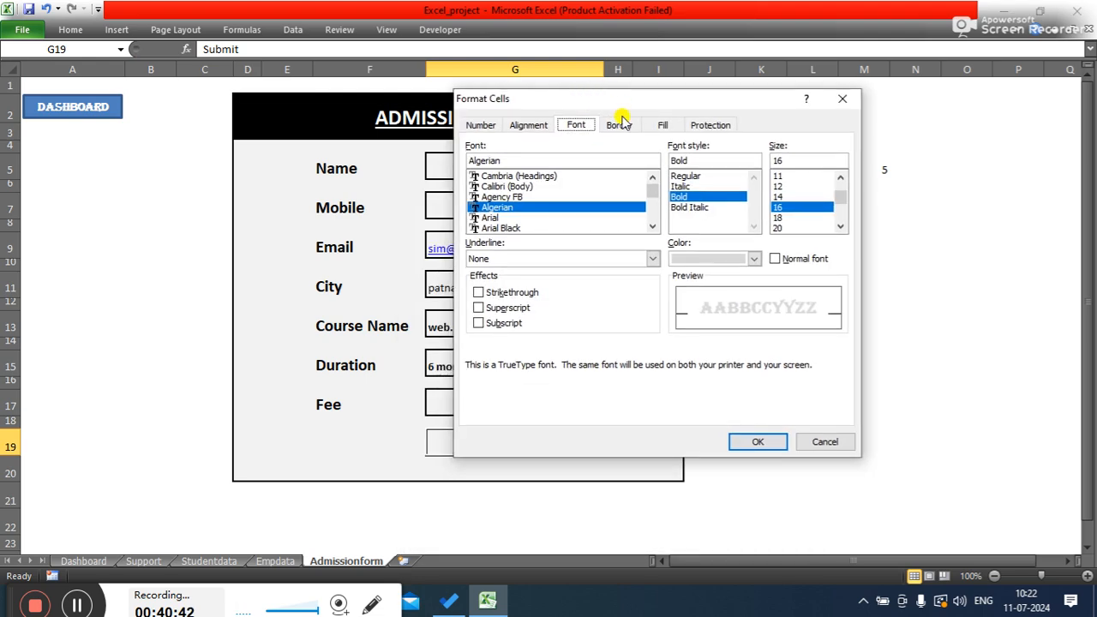
{"action": "left_click", "coordinate": [618, 125]}
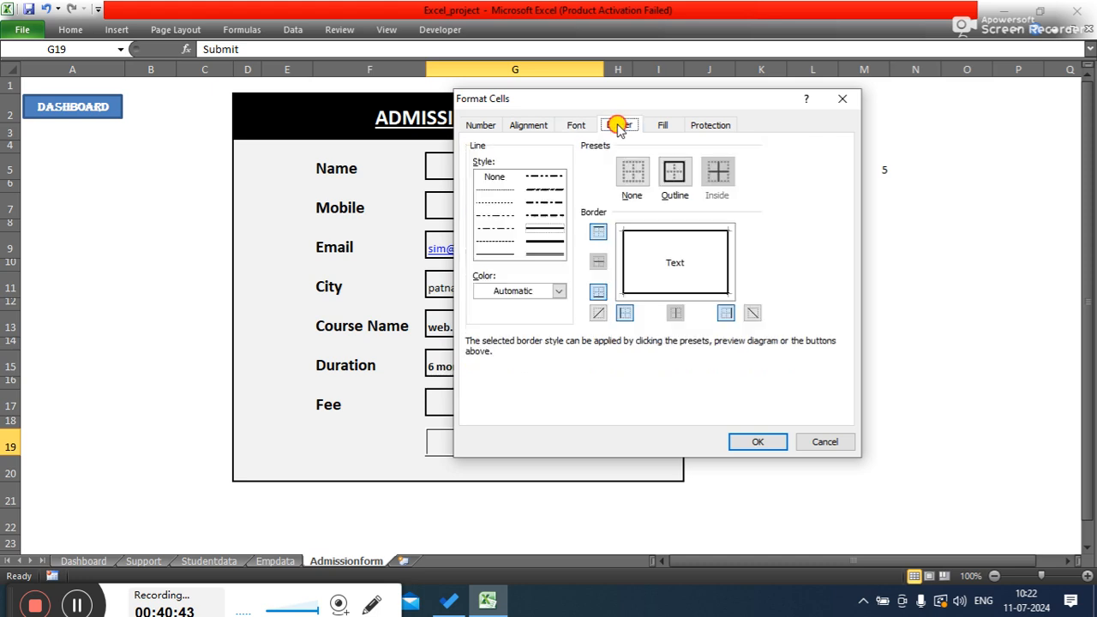
{"action": "left_click", "coordinate": [558, 291]}
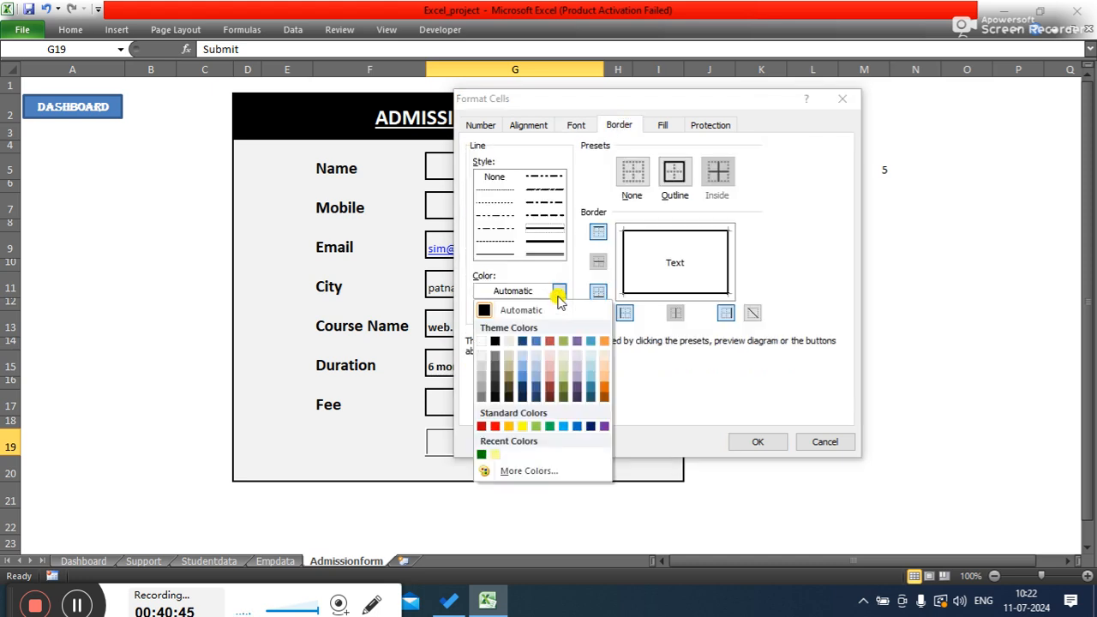
{"action": "left_click", "coordinate": [482, 369]}
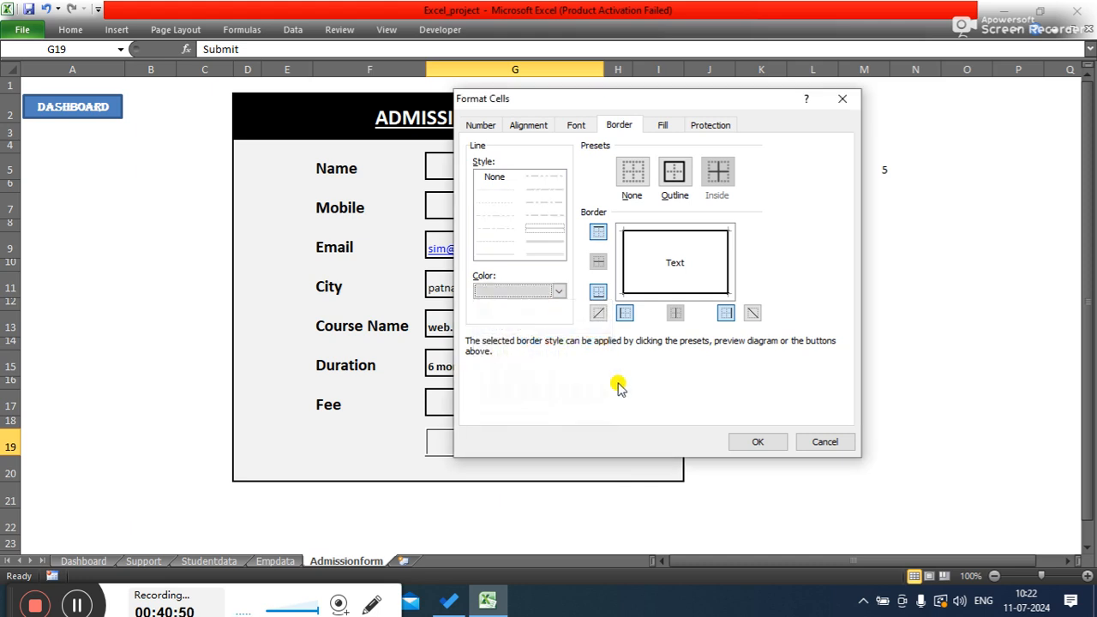
{"action": "left_click", "coordinate": [763, 443]}
{"action": "left_click", "coordinate": [847, 422]}
{"action": "left_click", "coordinate": [749, 355]}
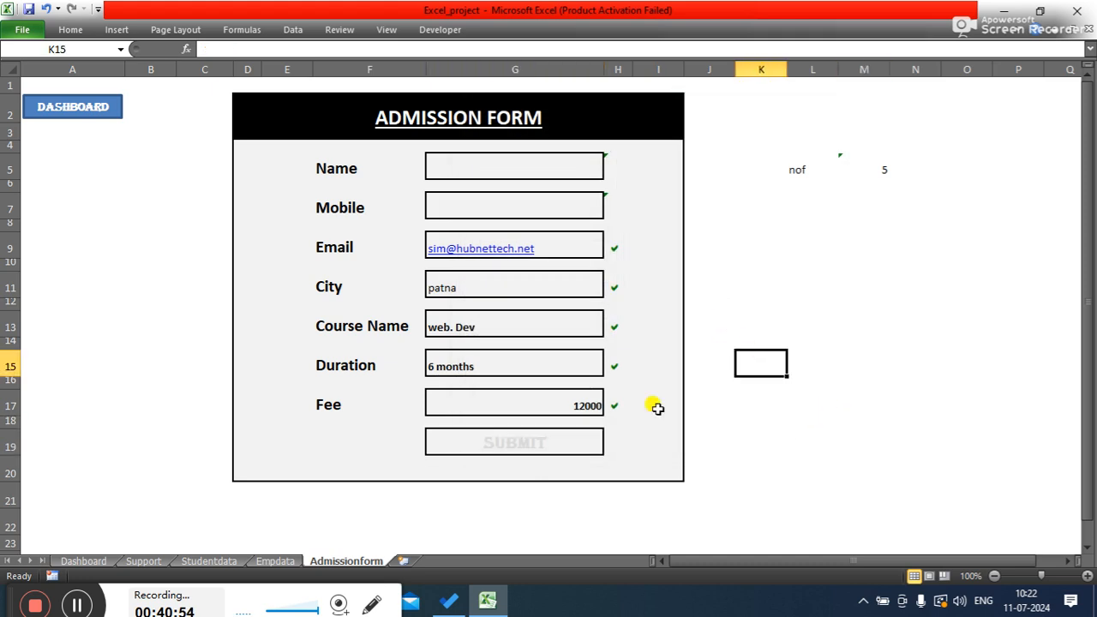
{"action": "left_click", "coordinate": [593, 439]}
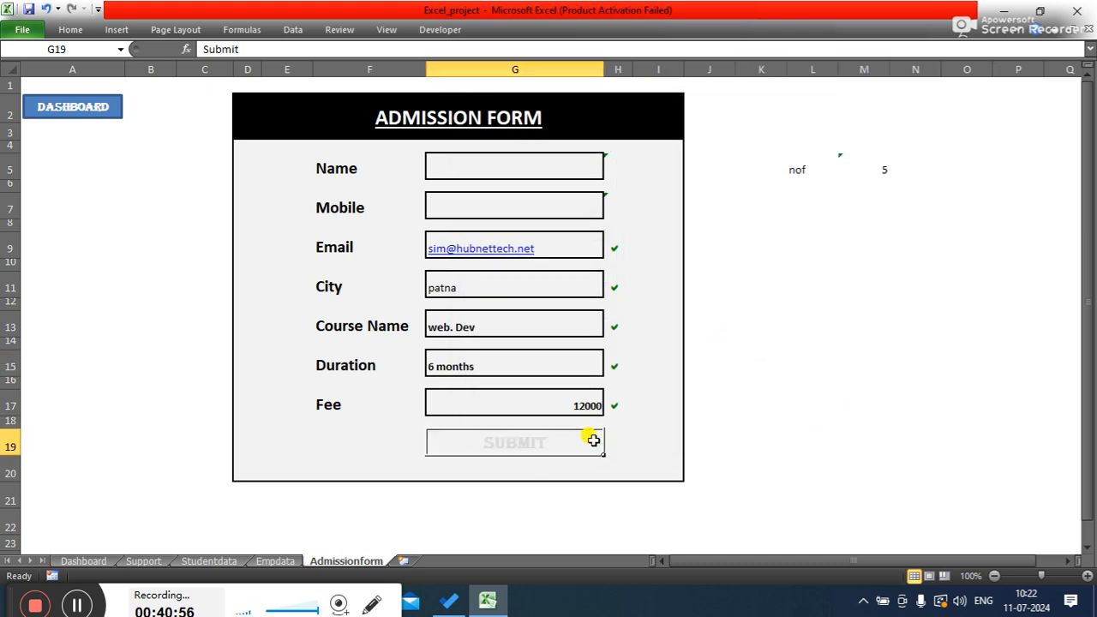
{"action": "left_click", "coordinate": [790, 382]}
{"action": "right_click", "coordinate": [583, 443]}
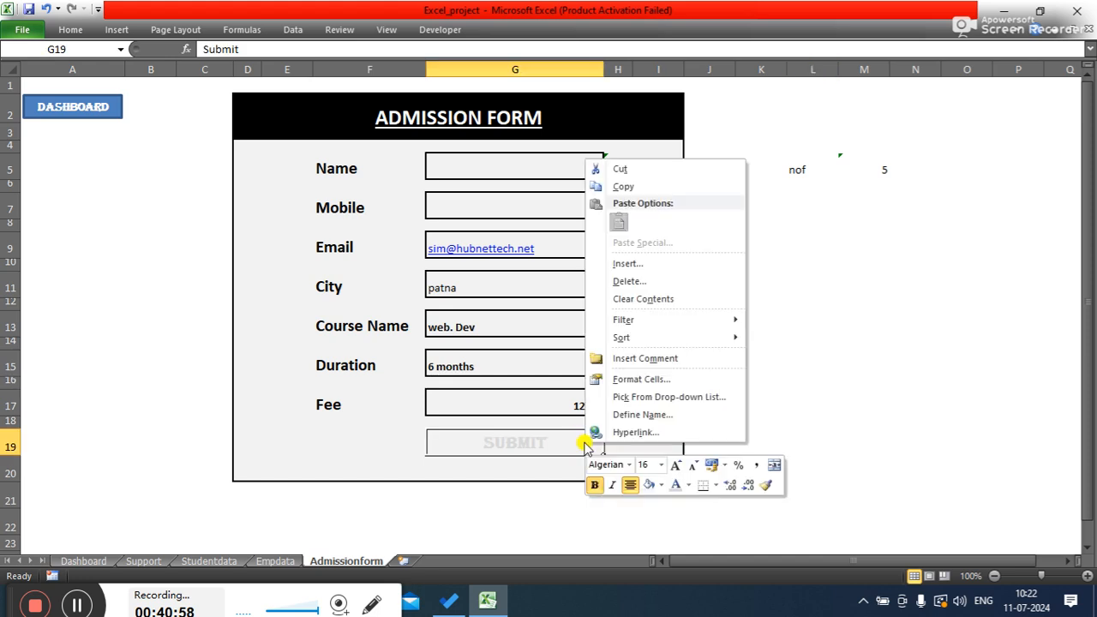
{"action": "mouse_move", "coordinate": [632, 335]}
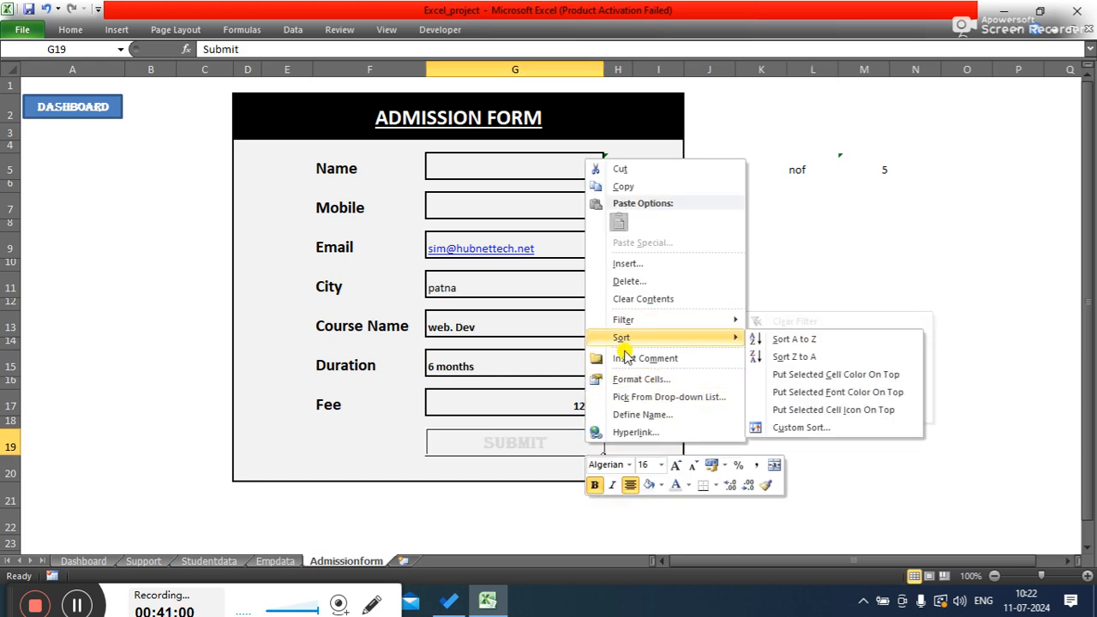
{"action": "left_click", "coordinate": [559, 436]}
{"action": "left_click", "coordinate": [810, 399]}
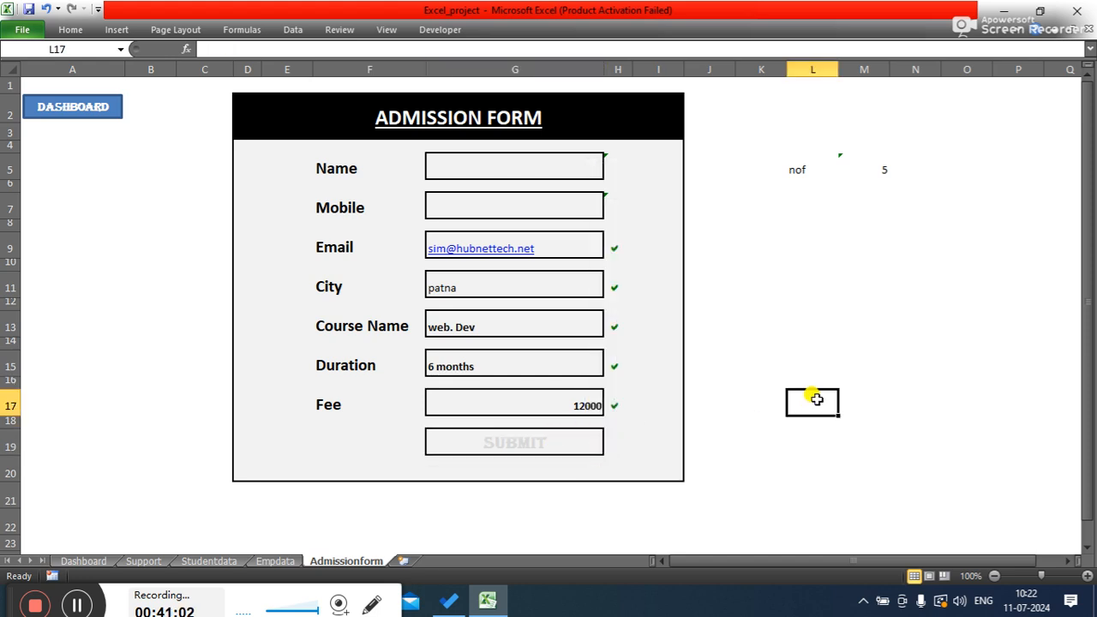
- Try again to give cell G19's border a grey colour through Format Cells
{"action": "left_click", "coordinate": [573, 441]}
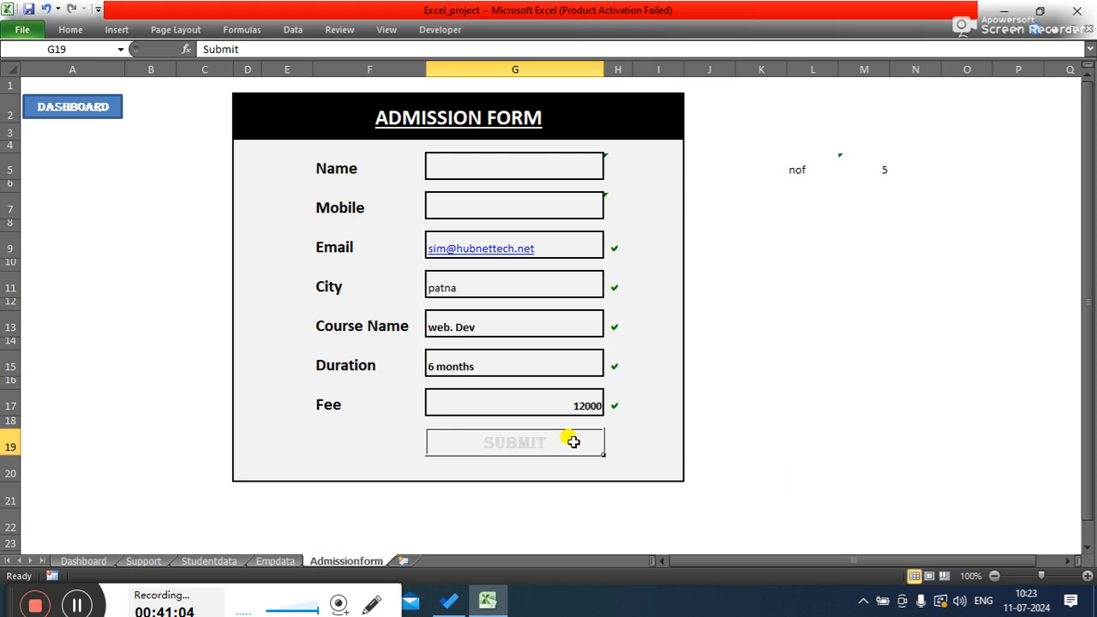
{"action": "left_click", "coordinate": [842, 380]}
{"action": "left_click", "coordinate": [578, 441]}
{"action": "right_click", "coordinate": [580, 443]}
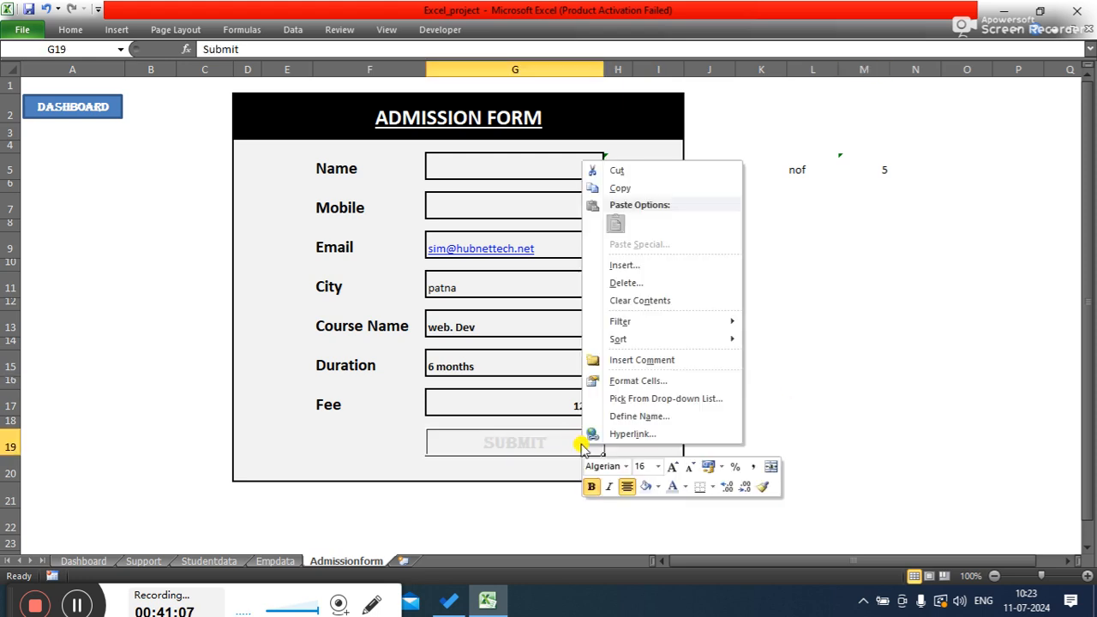
{"action": "left_click", "coordinate": [624, 383]}
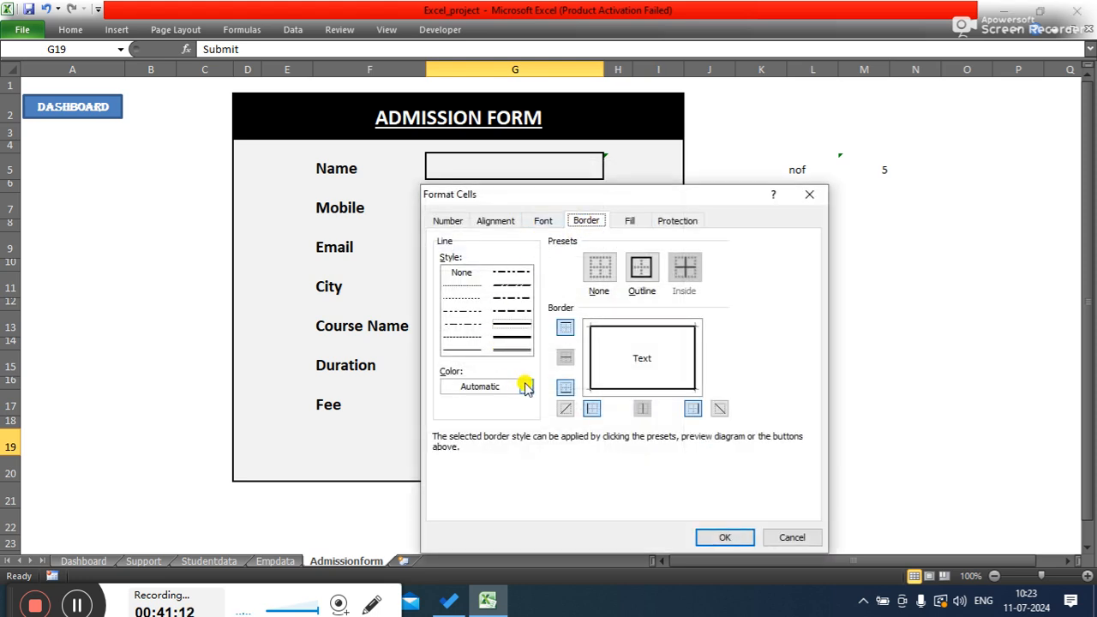
{"action": "left_click_drag", "start_coordinate": [488, 194], "coordinate": [426, 127]}
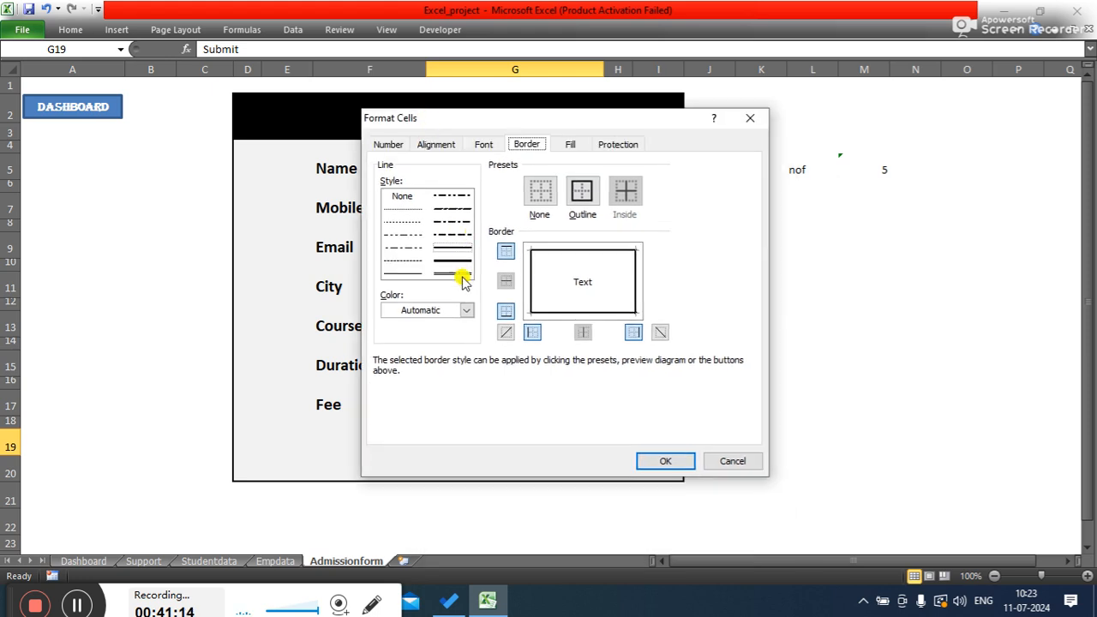
{"action": "left_click", "coordinate": [464, 310]}
{"action": "left_click", "coordinate": [388, 386]}
{"action": "left_click", "coordinate": [666, 463]}
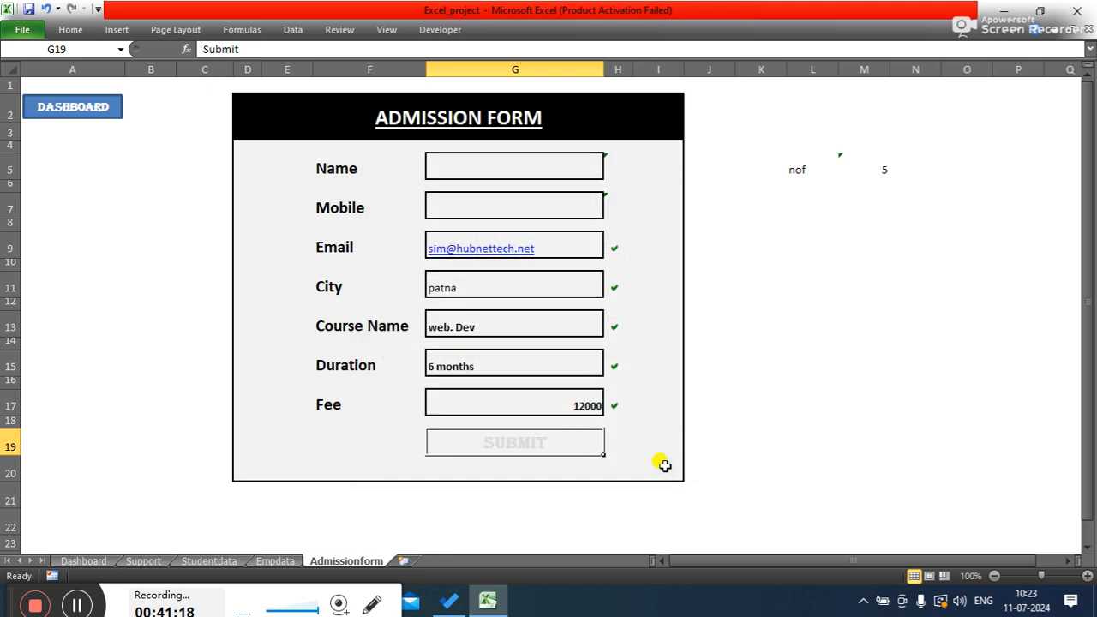
- Try to set the border colour of cell G19 to a tan shade and confirm
{"action": "left_click", "coordinate": [772, 417]}
{"action": "left_click", "coordinate": [746, 315]}
{"action": "left_click", "coordinate": [578, 431]}
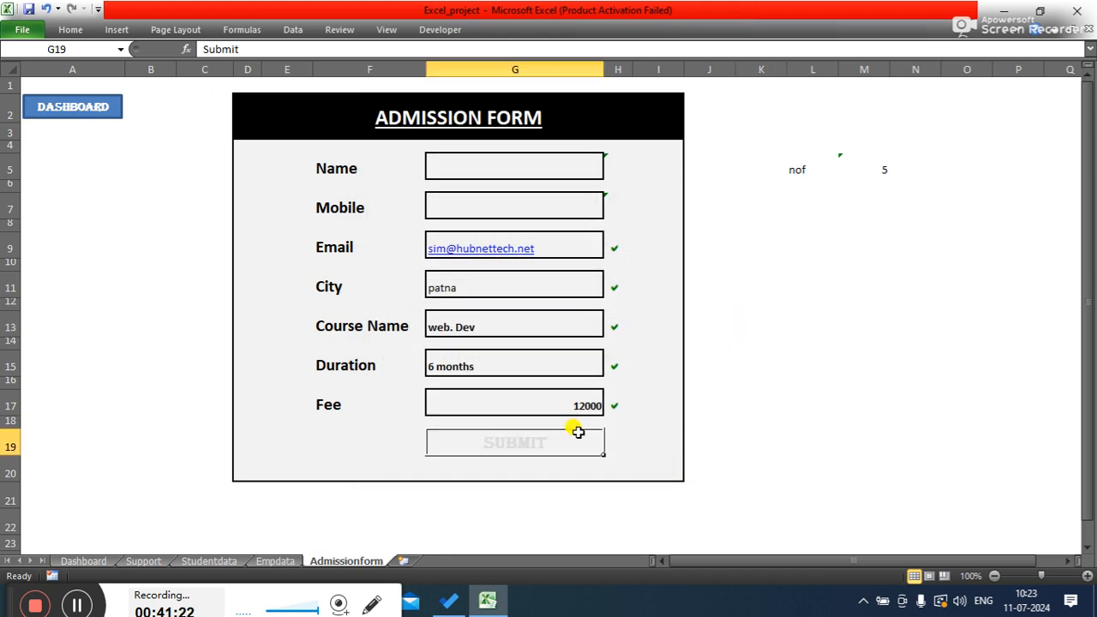
{"action": "right_click", "coordinate": [570, 442]}
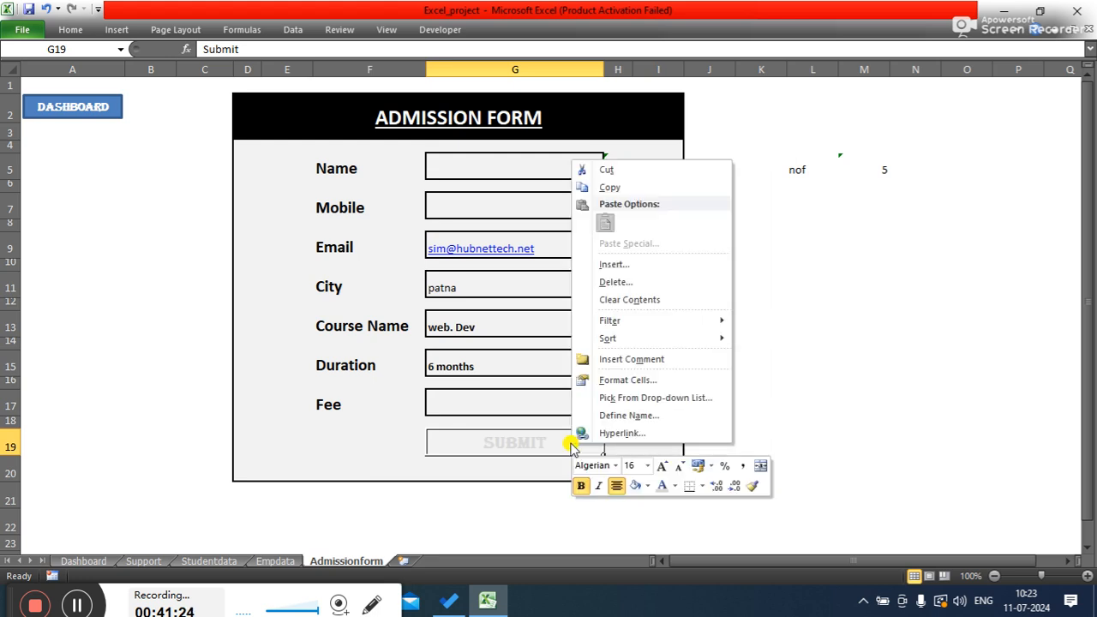
{"action": "left_click", "coordinate": [628, 379]}
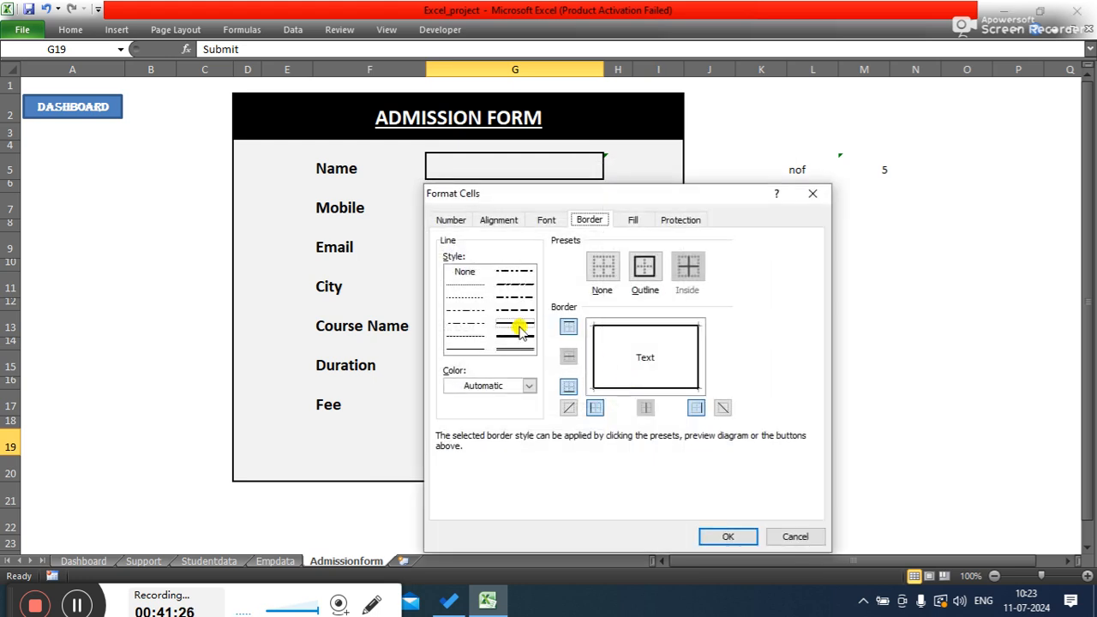
{"action": "left_click_drag", "start_coordinate": [587, 192], "coordinate": [590, 167]}
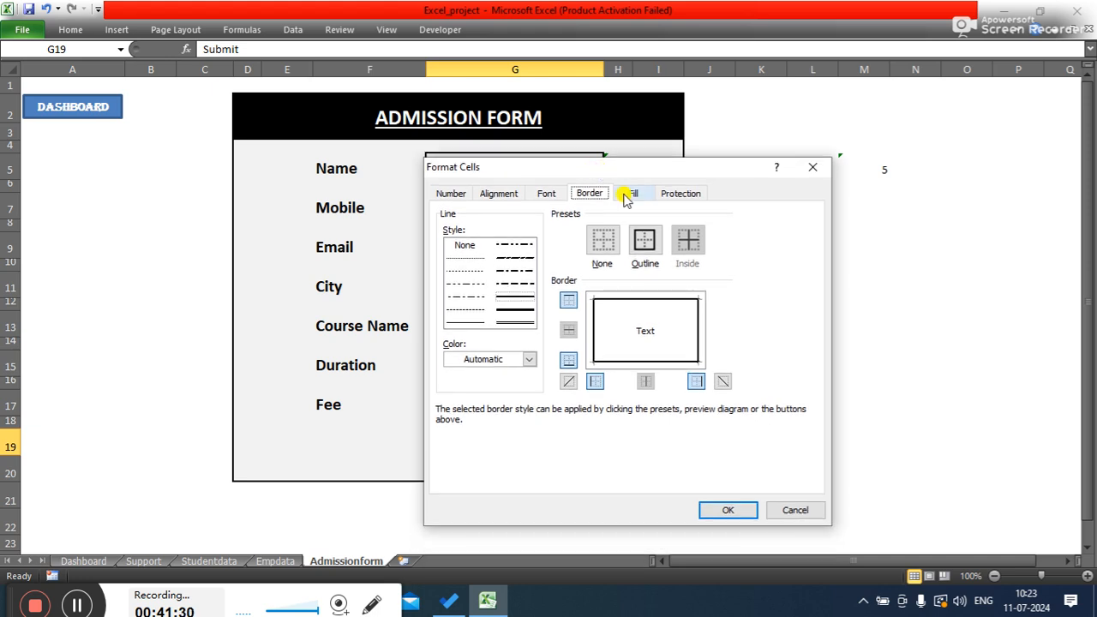
{"action": "left_click", "coordinate": [528, 359]}
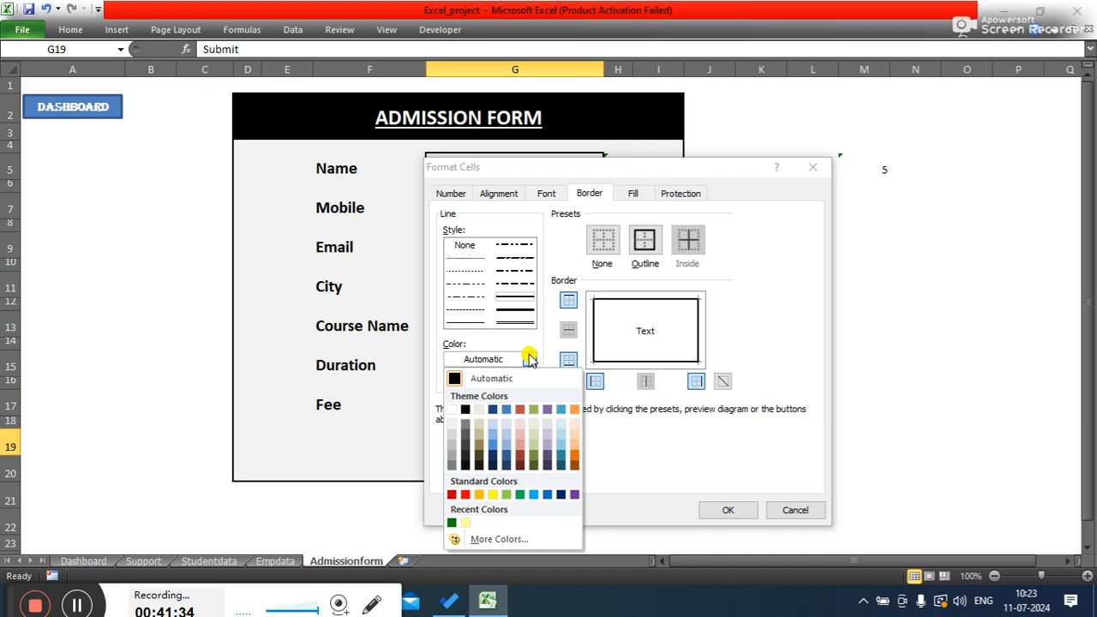
{"action": "left_click", "coordinate": [480, 431]}
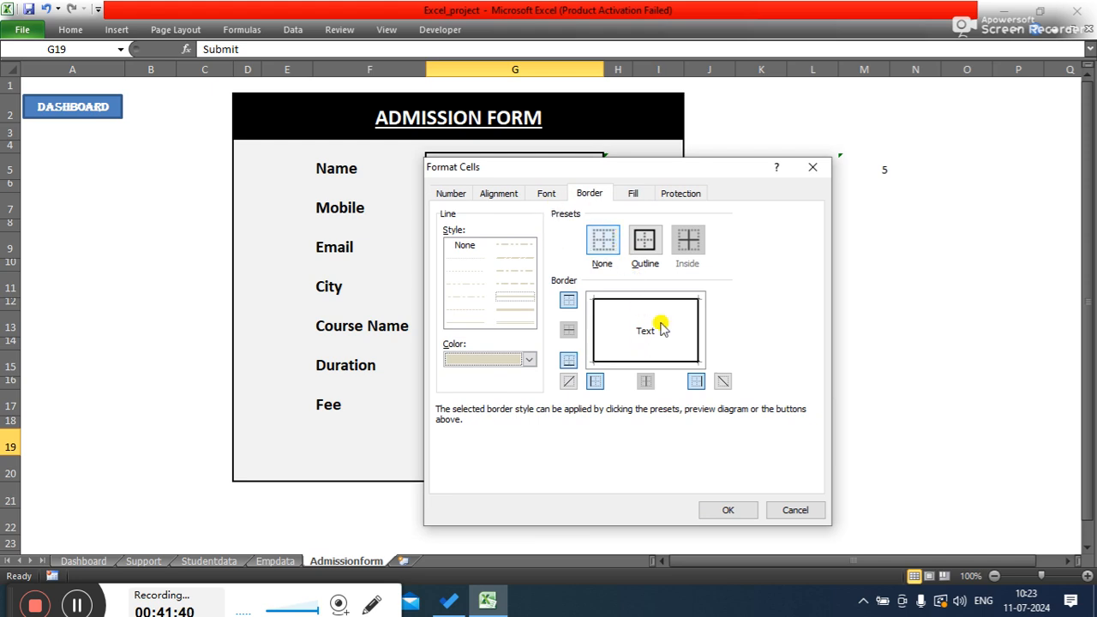
{"action": "left_click", "coordinate": [726, 509]}
{"action": "left_click", "coordinate": [824, 364]}
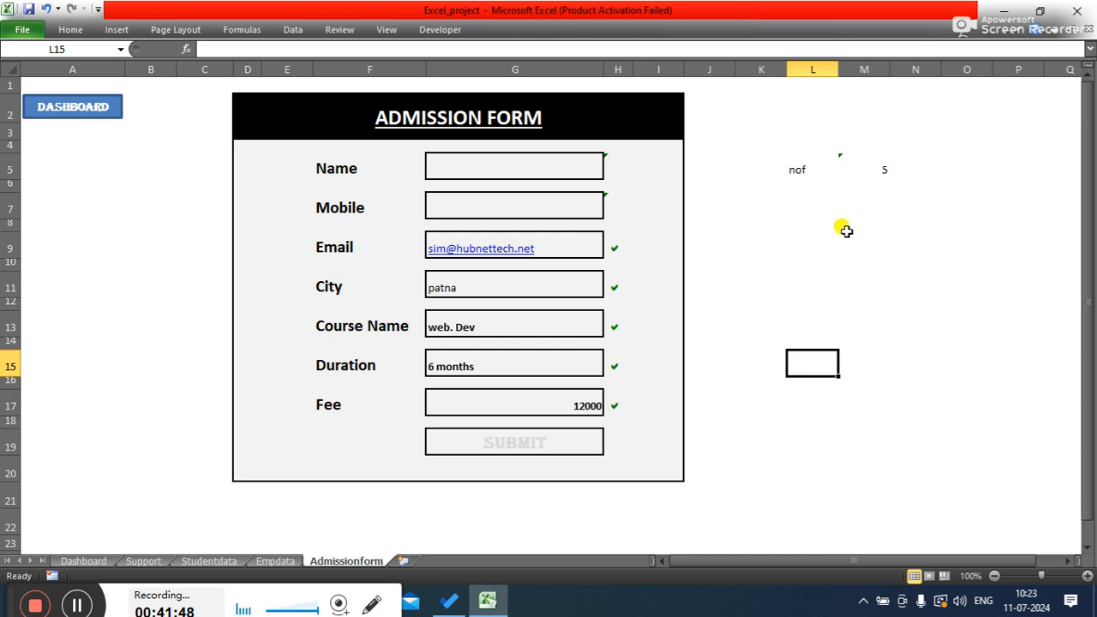
{"action": "left_click", "coordinate": [573, 439]}
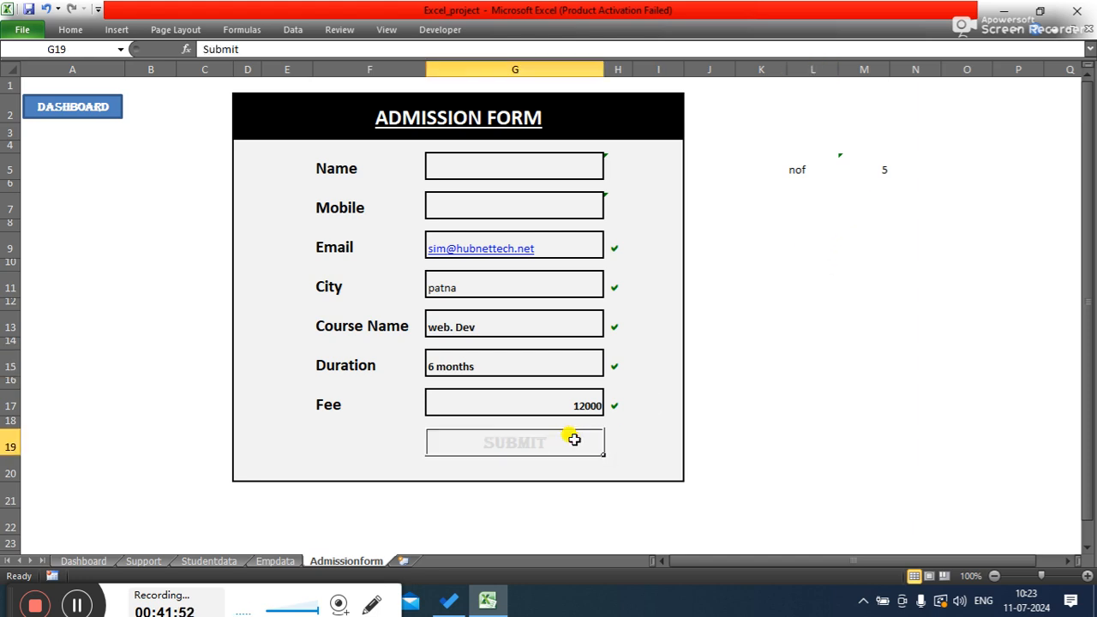
{"action": "left_click", "coordinate": [77, 31]}
{"action": "left_click", "coordinate": [647, 79]}
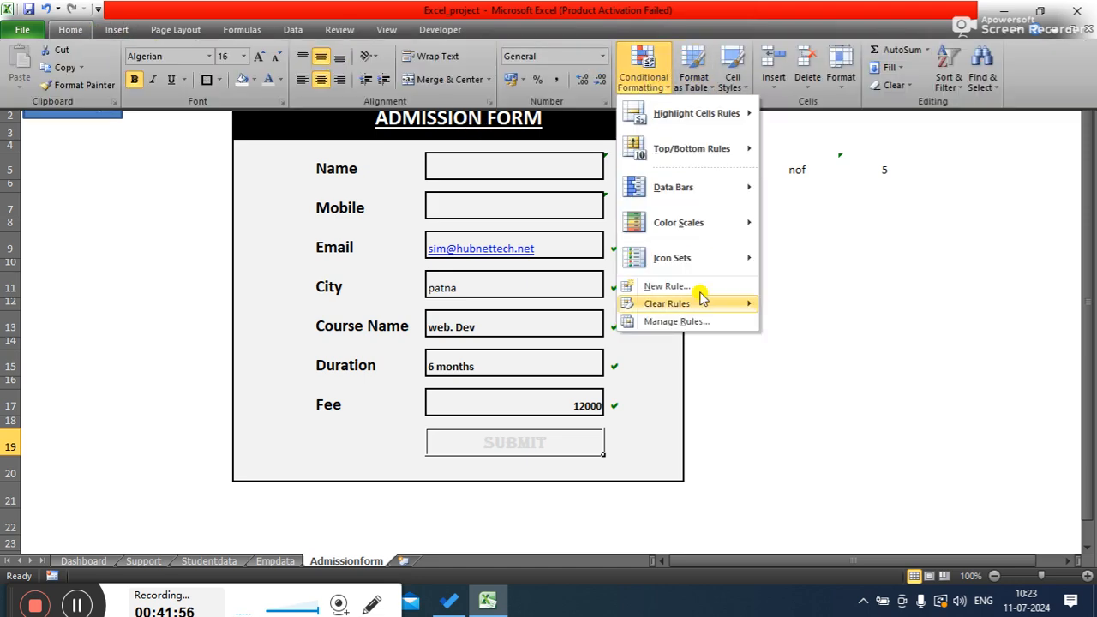
{"action": "left_click", "coordinate": [683, 286]}
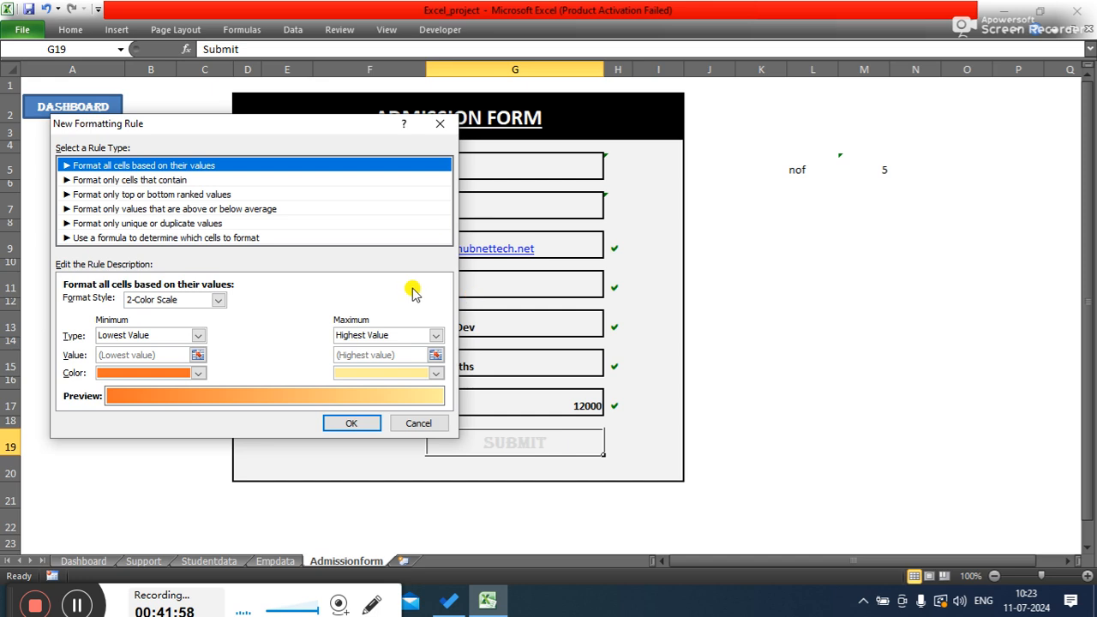
{"action": "left_click", "coordinate": [143, 239]}
{"action": "left_click", "coordinate": [185, 303]}
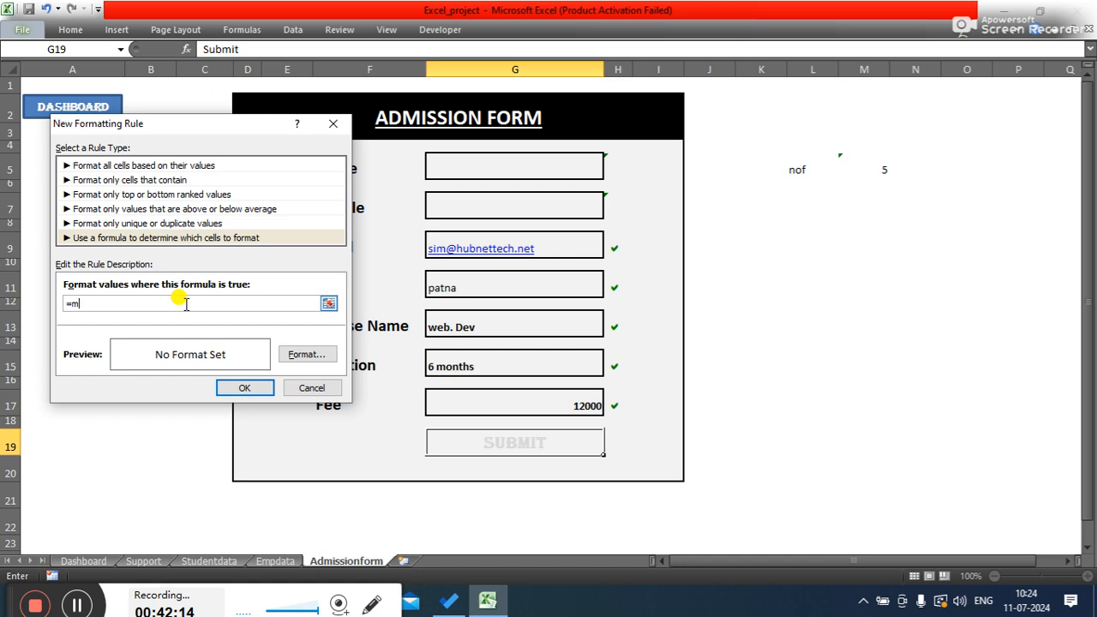
{"action": "left_click", "coordinate": [302, 388]}
- Start a new formula-based conditional formatting rule for cell M5 with the formula =m5=7
{"action": "left_click", "coordinate": [867, 171]}
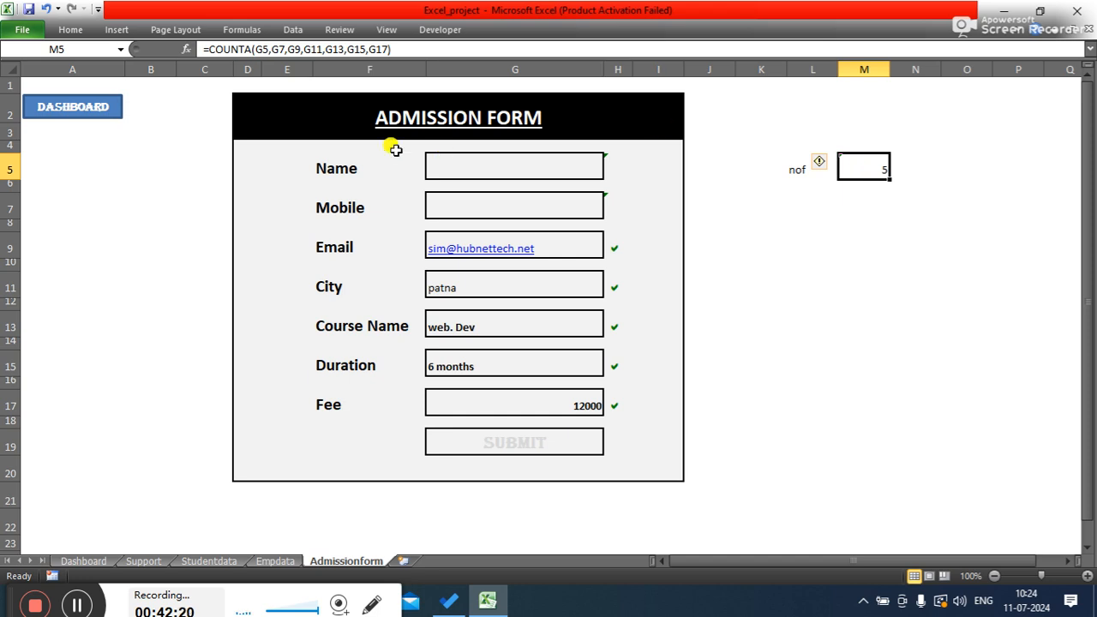
{"action": "left_click", "coordinate": [66, 31]}
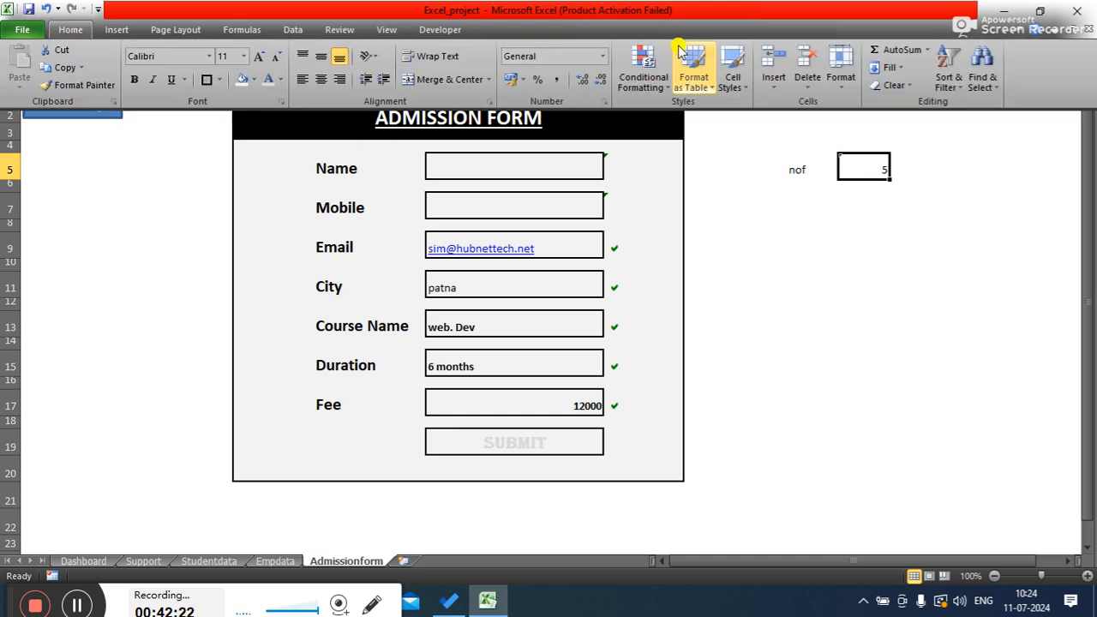
{"action": "left_click", "coordinate": [647, 91]}
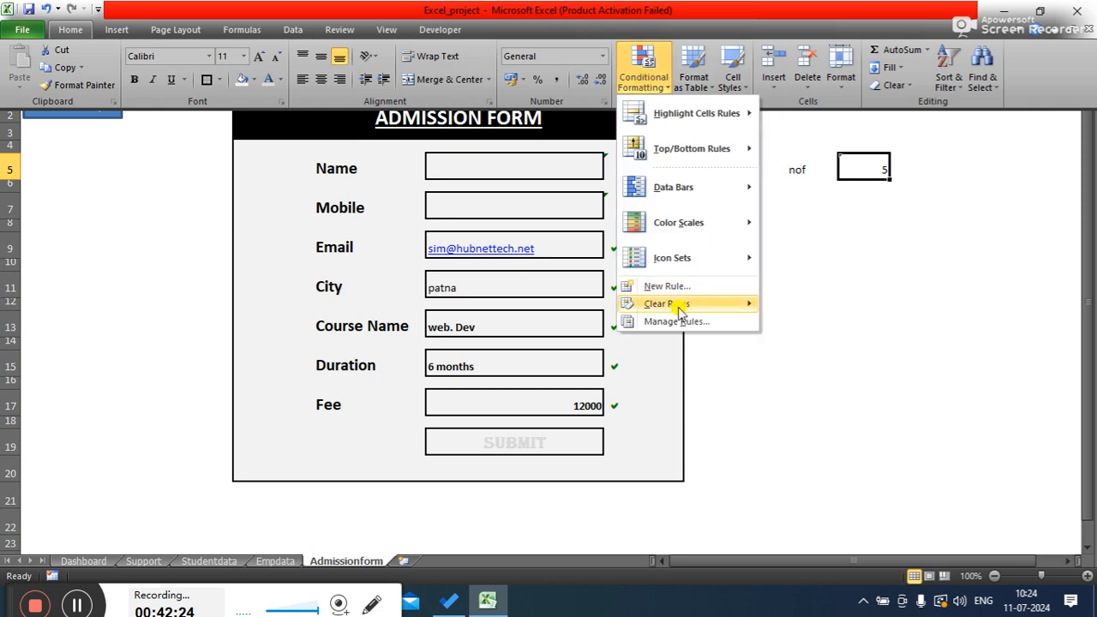
{"action": "left_click", "coordinate": [643, 286]}
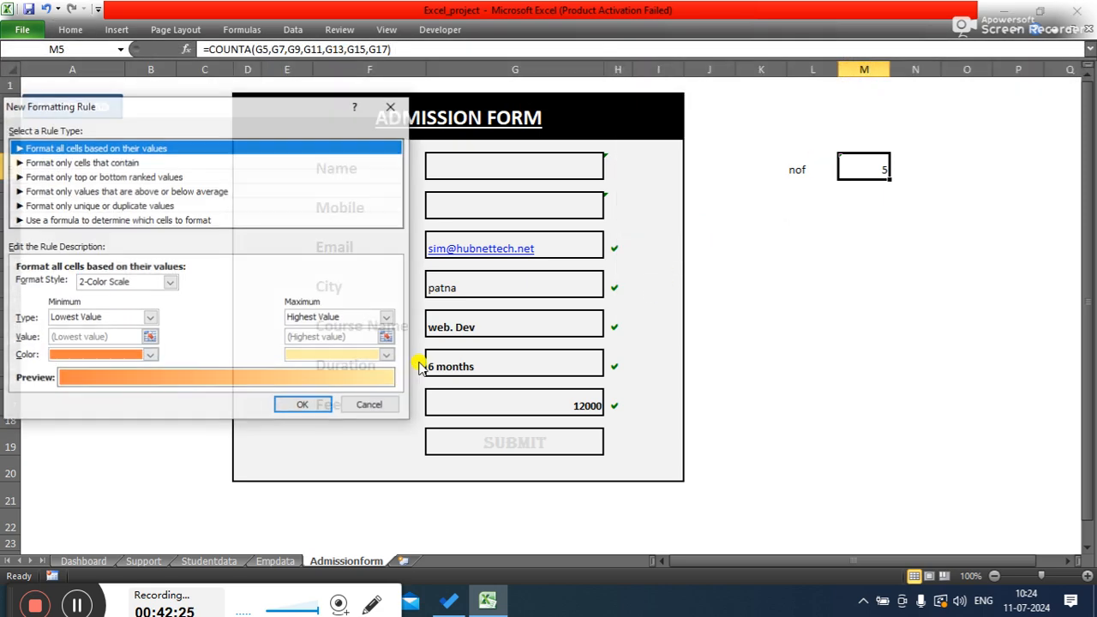
{"action": "left_click", "coordinate": [97, 220]}
{"action": "left_click", "coordinate": [100, 285]}
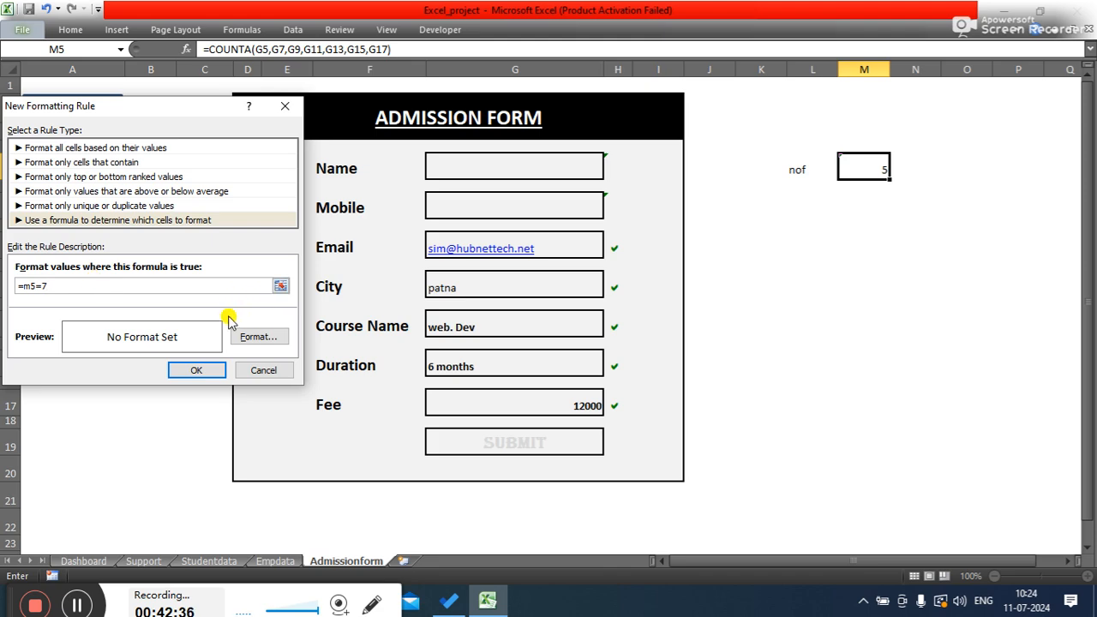
- Open the format for the M5 rule and give it an outline border in an orange colour
{"action": "left_click", "coordinate": [257, 336]}
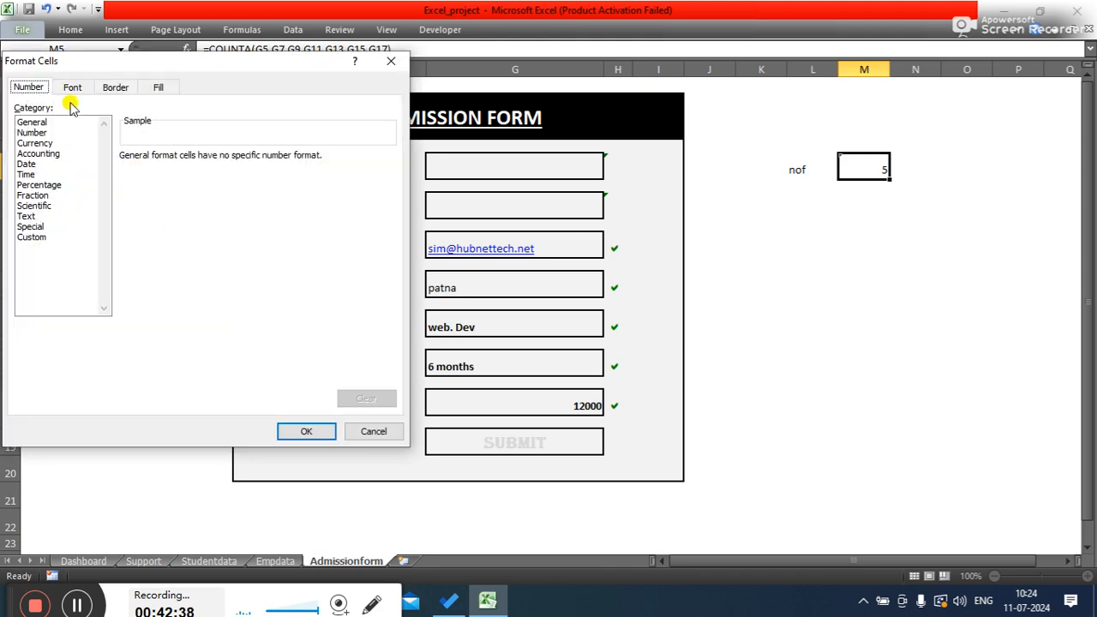
{"action": "left_click", "coordinate": [129, 87]}
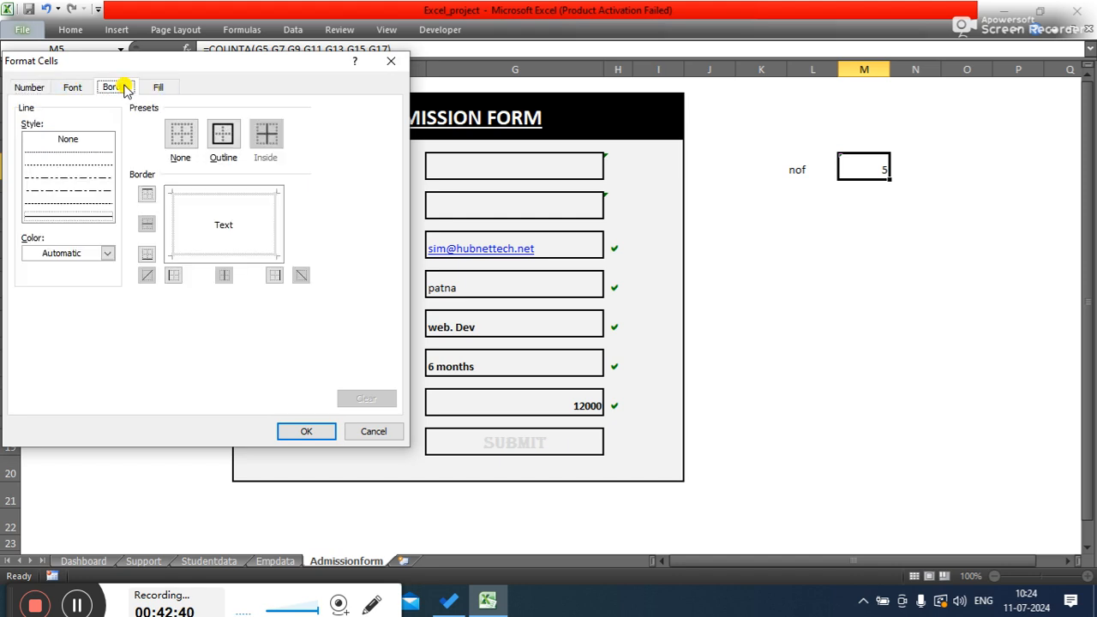
{"action": "left_click", "coordinate": [223, 134]}
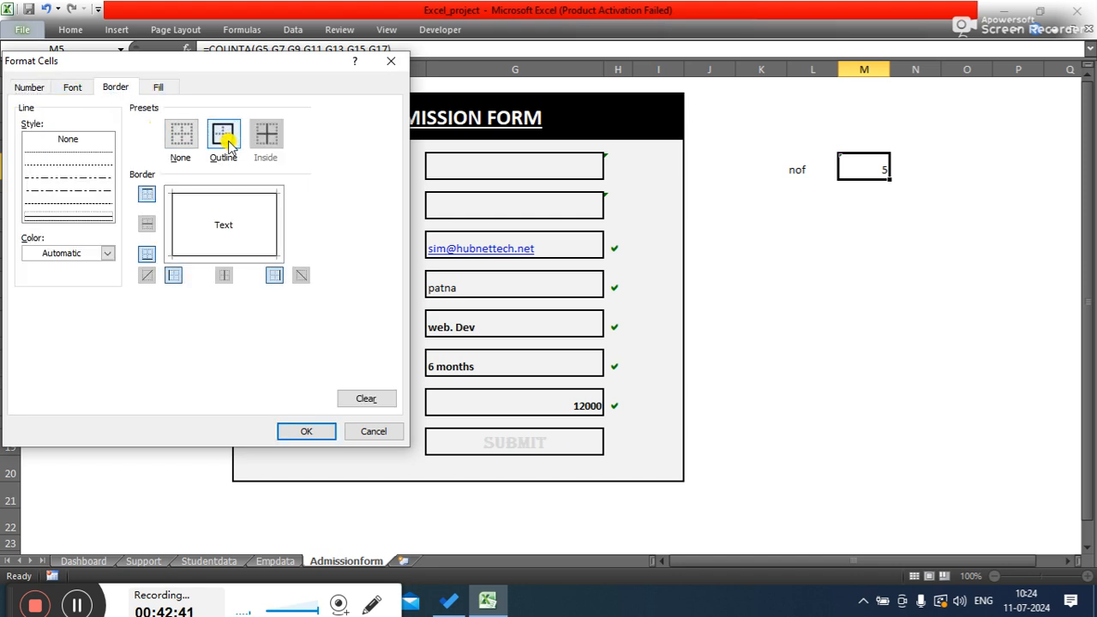
{"action": "left_click", "coordinate": [108, 253]}
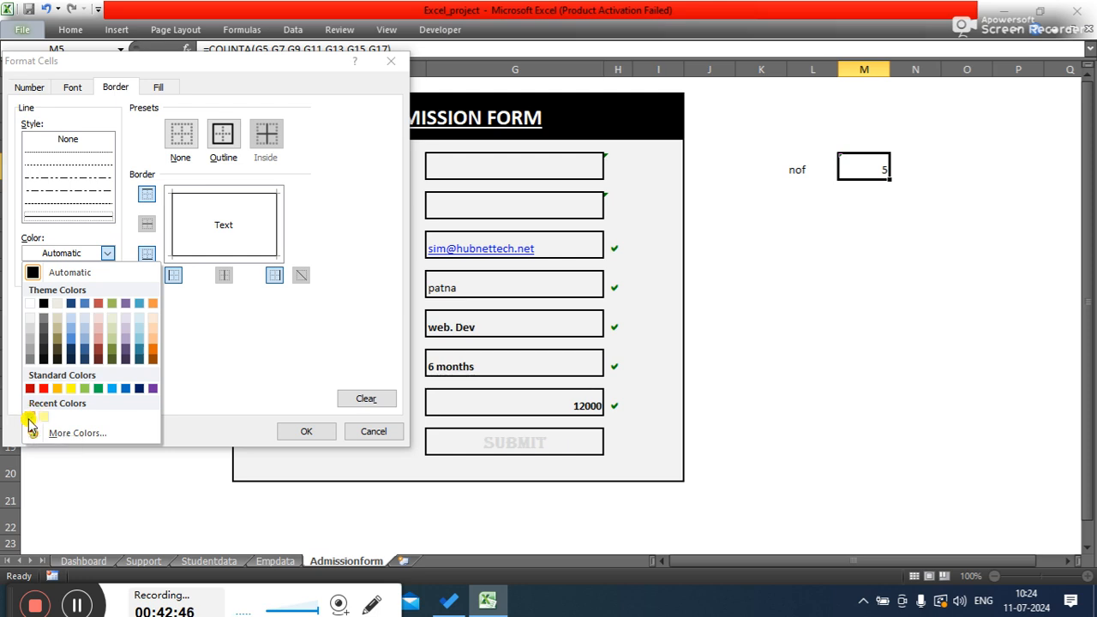
{"action": "left_click", "coordinate": [153, 304]}
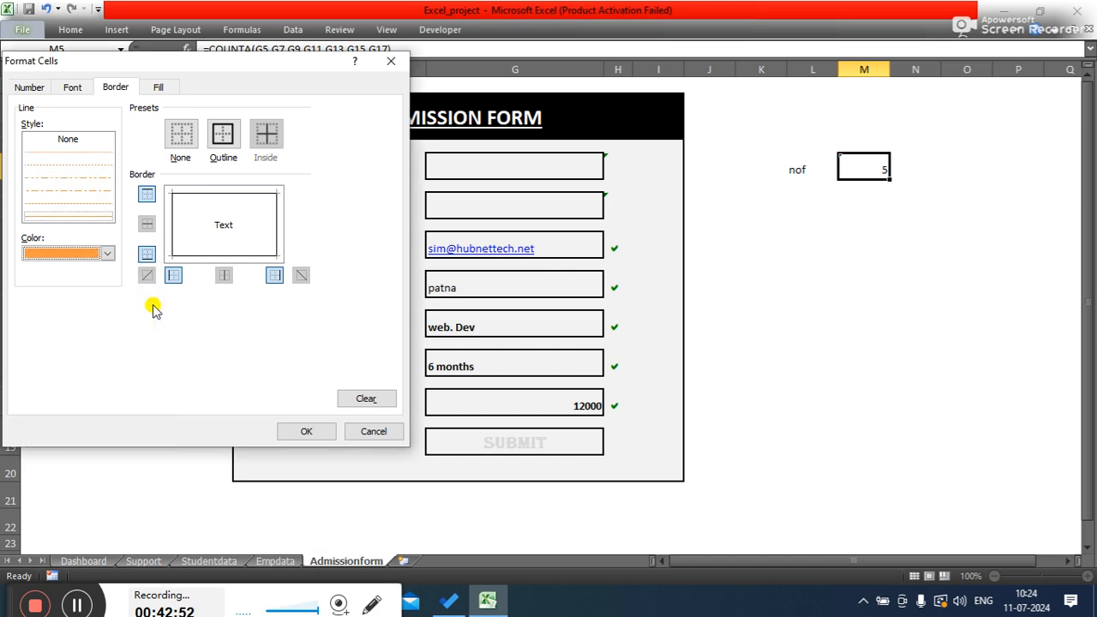
- Set the M5 rule's fill to dark green using a custom colour
{"action": "left_click", "coordinate": [158, 87]}
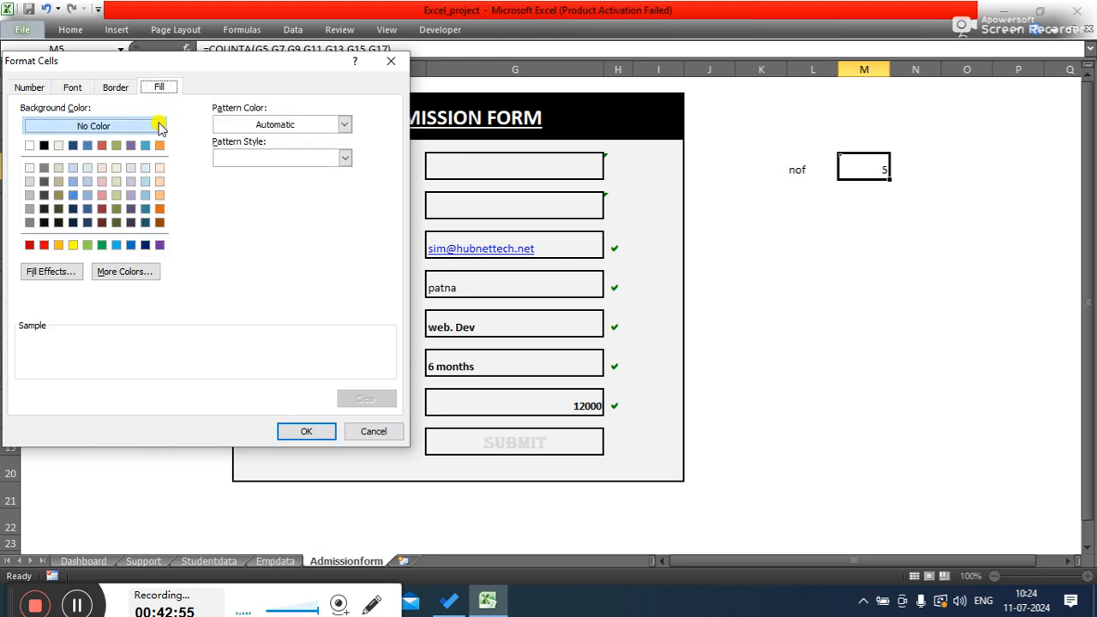
{"action": "left_click", "coordinate": [110, 271]}
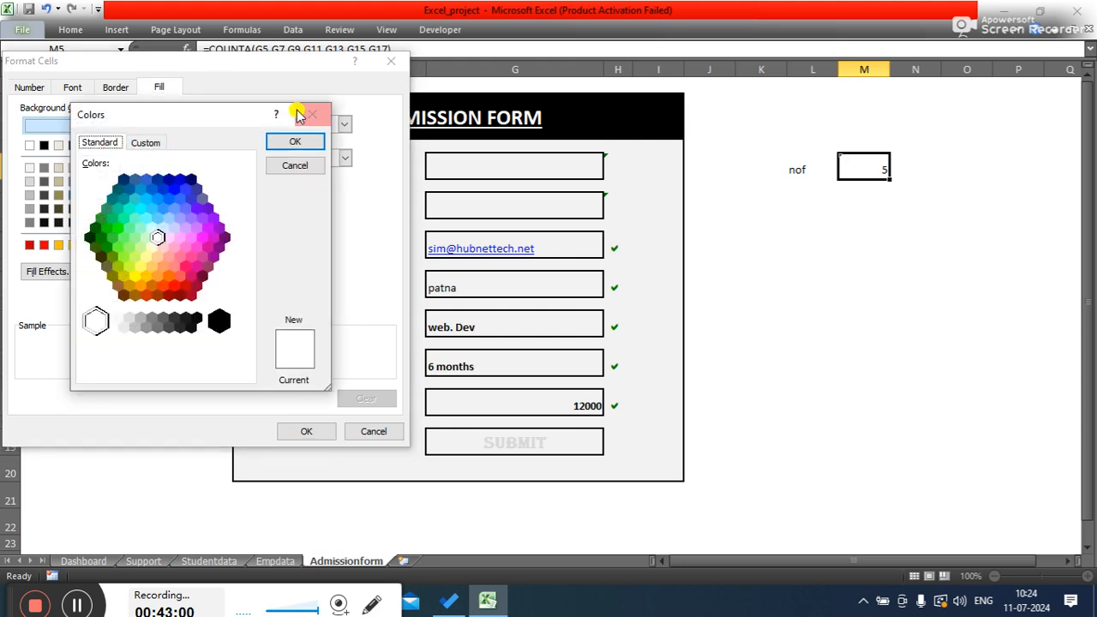
{"action": "left_click", "coordinate": [101, 241]}
{"action": "left_click", "coordinate": [276, 146]}
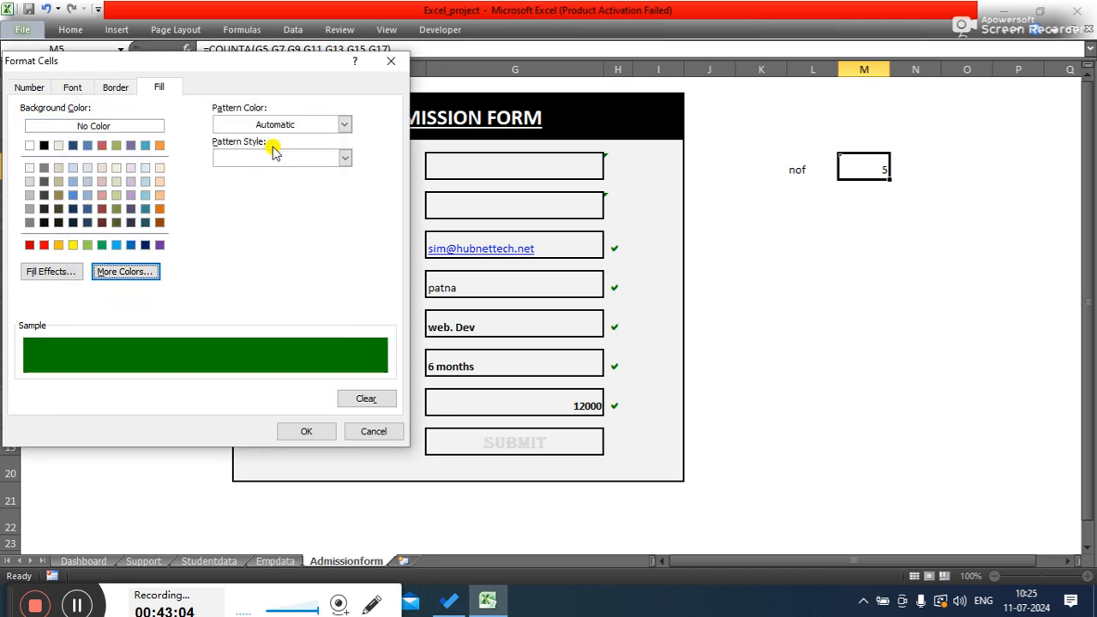
- Make the M5 rule's font white and bold, then confirm the rule
{"action": "left_click", "coordinate": [73, 87]}
{"action": "left_click", "coordinate": [290, 221]}
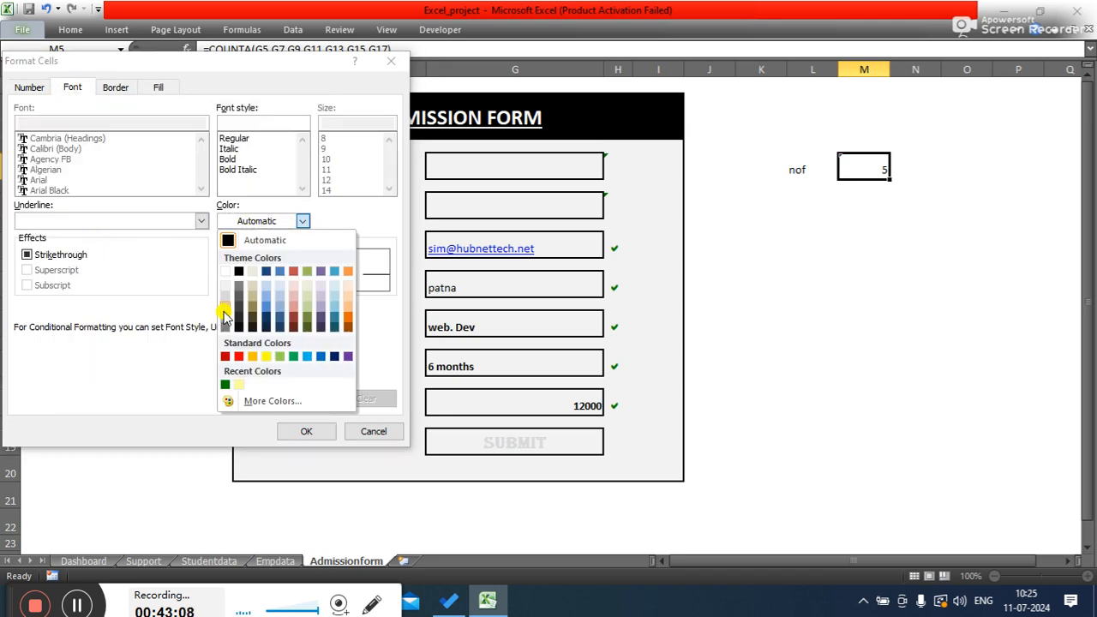
{"action": "left_click", "coordinate": [225, 271]}
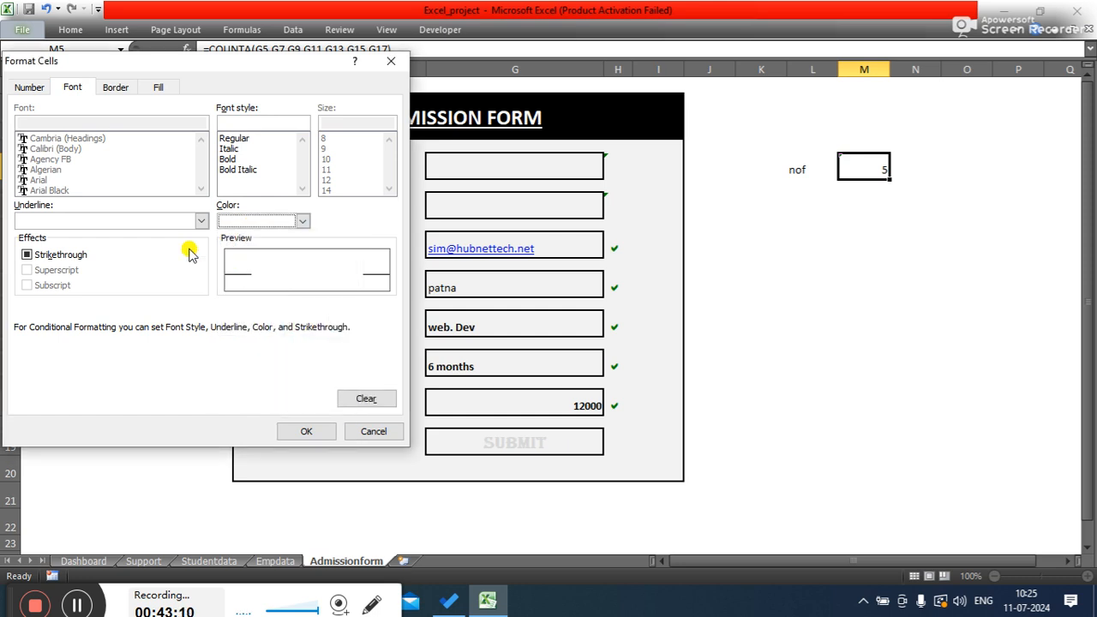
{"action": "left_click", "coordinate": [227, 158]}
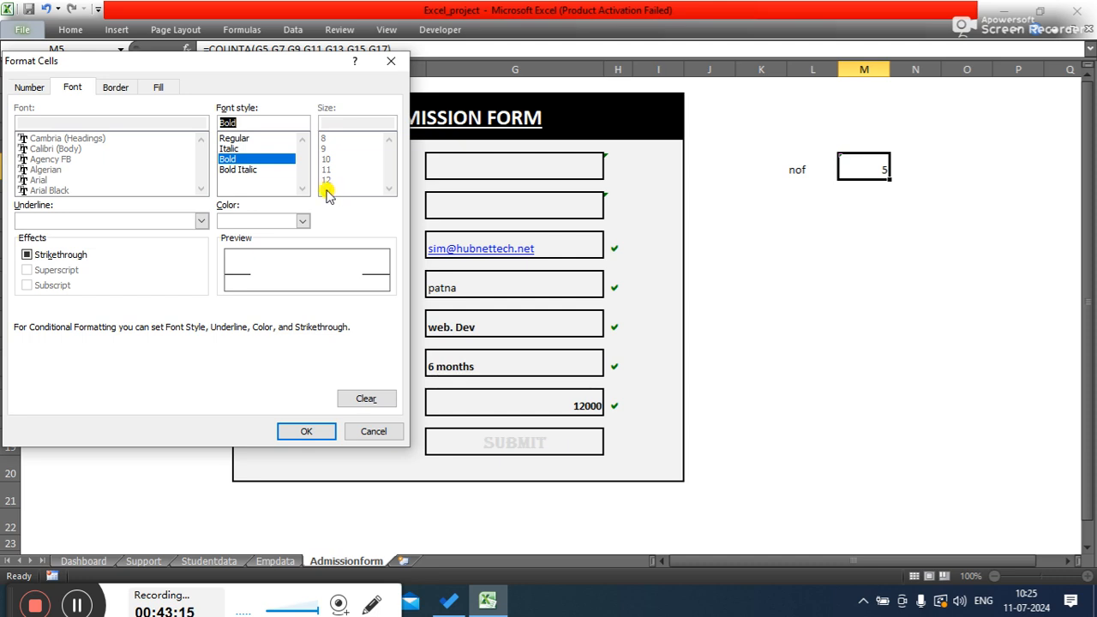
{"action": "left_click", "coordinate": [306, 432]}
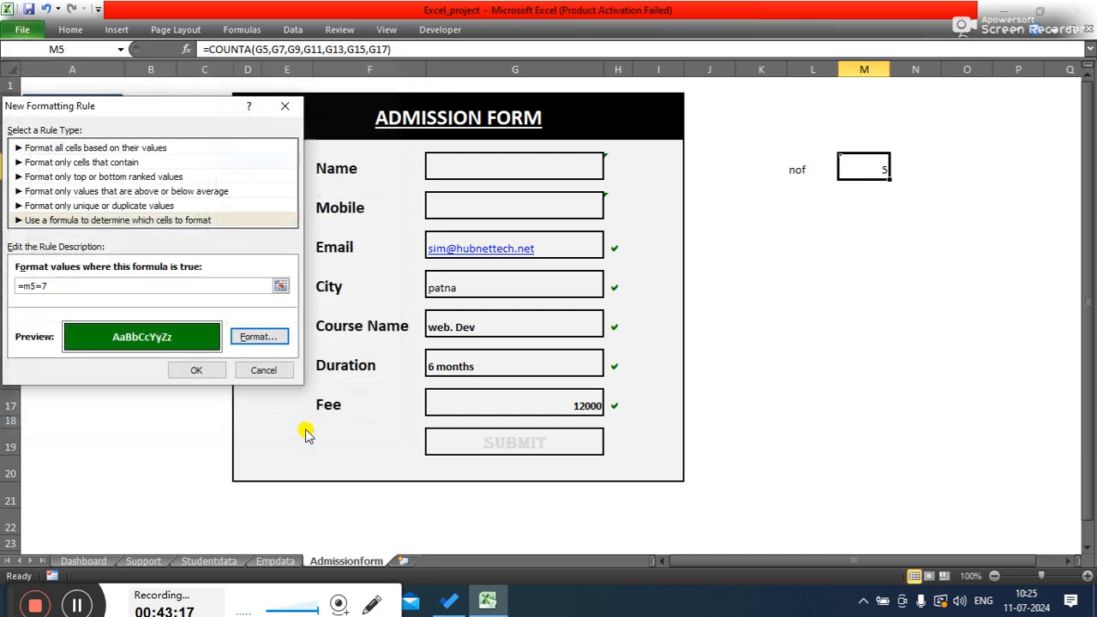
{"action": "left_click", "coordinate": [202, 369]}
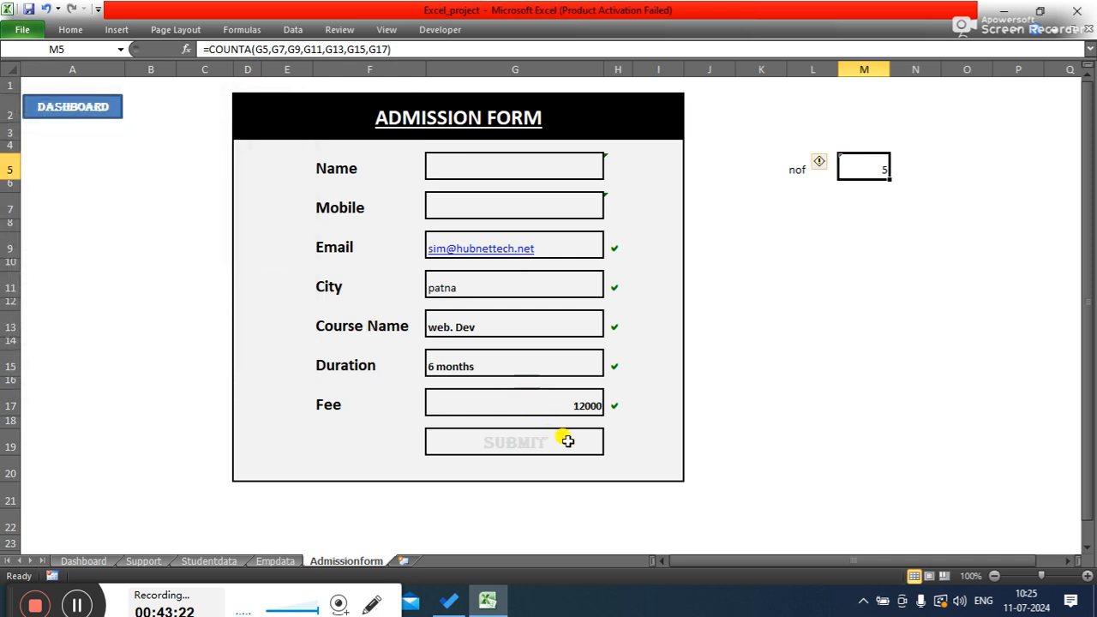
- Fill in the student's name and mobile number in the Name and Mobile fields
{"action": "left_click", "coordinate": [470, 160]}
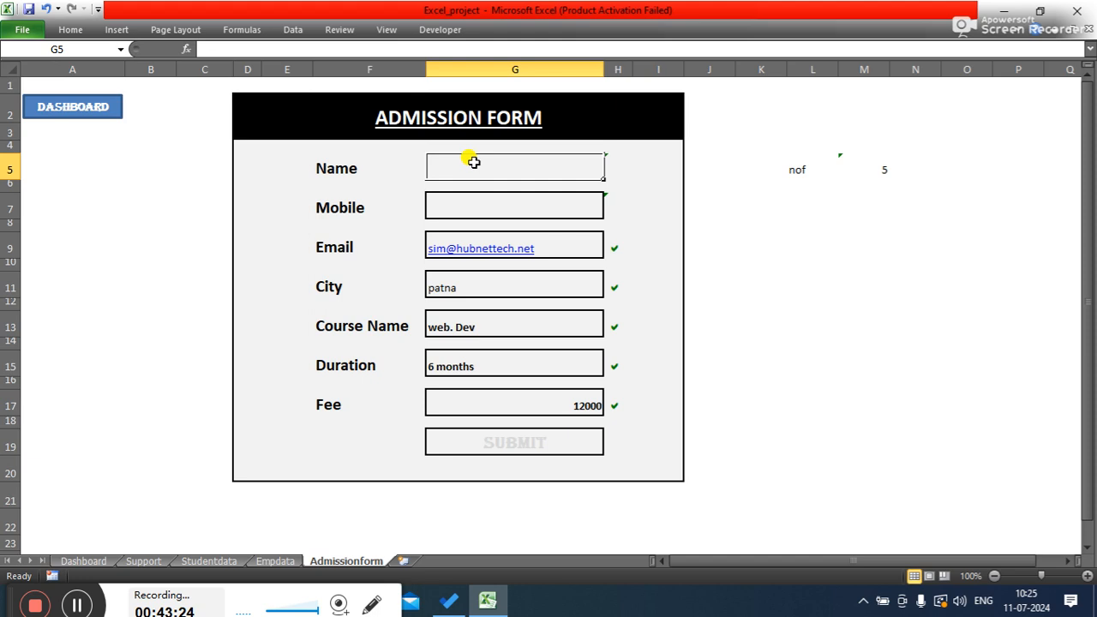
{"action": "type", "text": "priya"}
{"action": "key", "text": "Tab"}
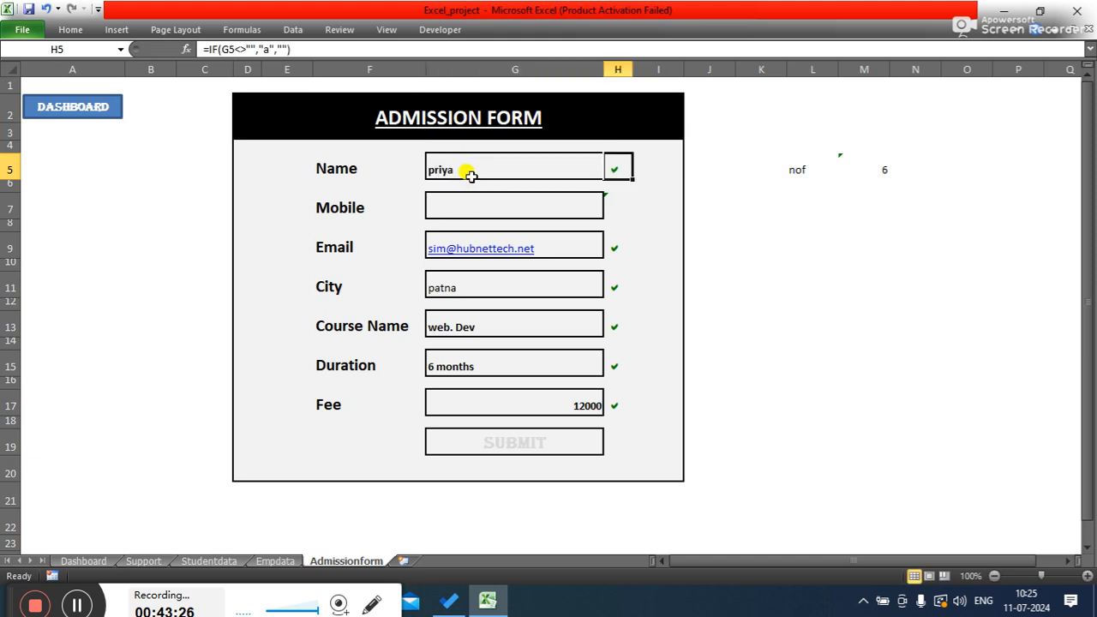
{"action": "left_click", "coordinate": [479, 209]}
{"action": "key", "text": "Tab"}
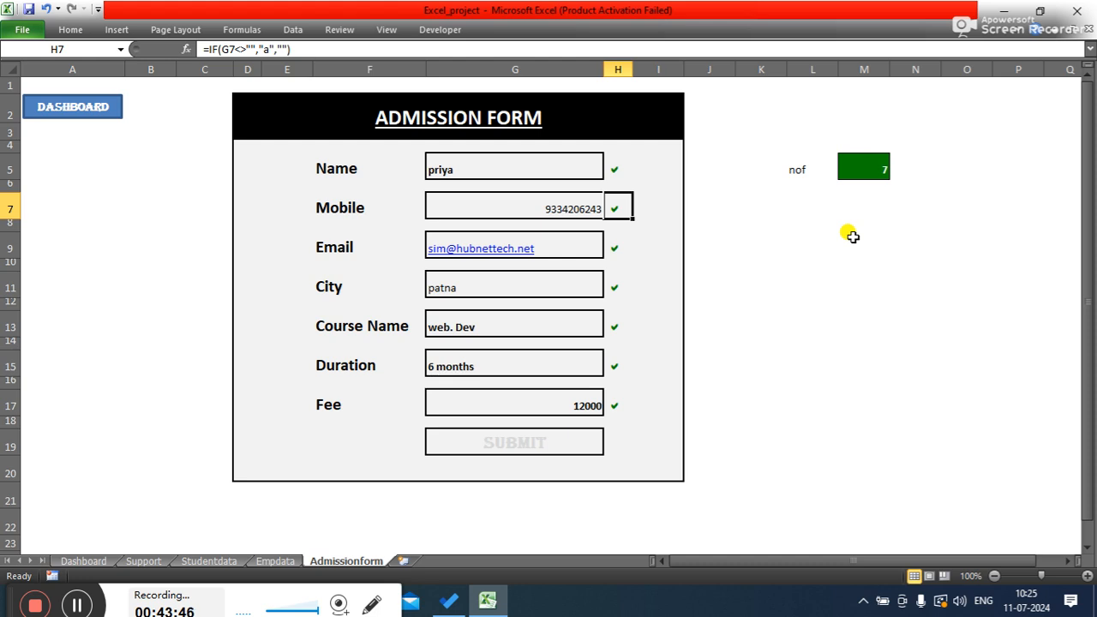
- Start a formula-based conditional formatting rule for the Submit cell G19 with the formula =m5=7
{"action": "left_click", "coordinate": [546, 440]}
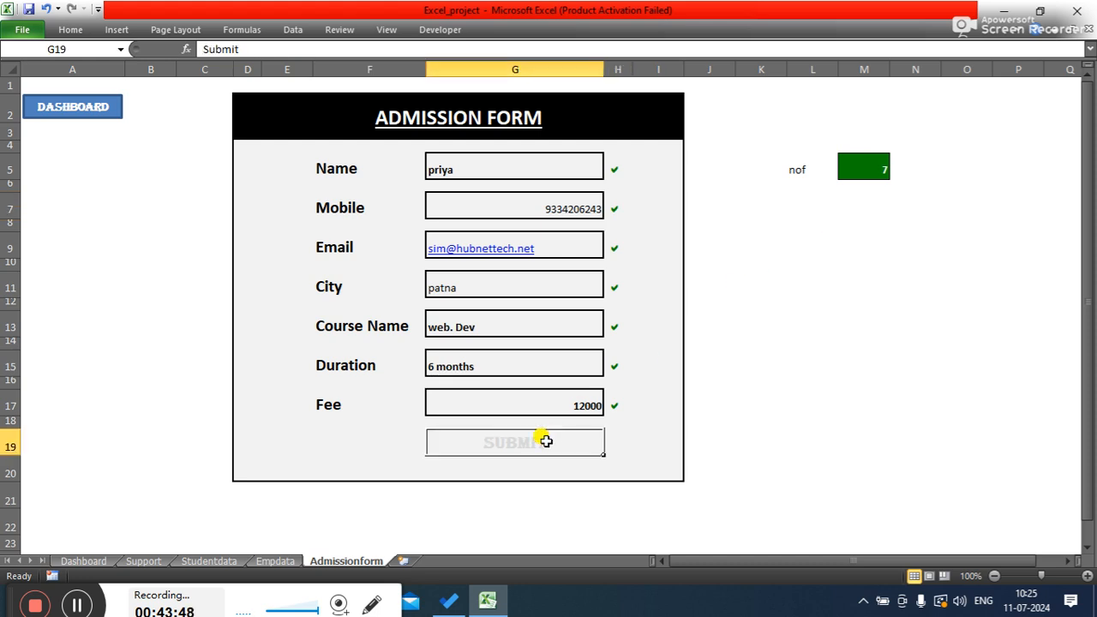
{"action": "left_click", "coordinate": [68, 29]}
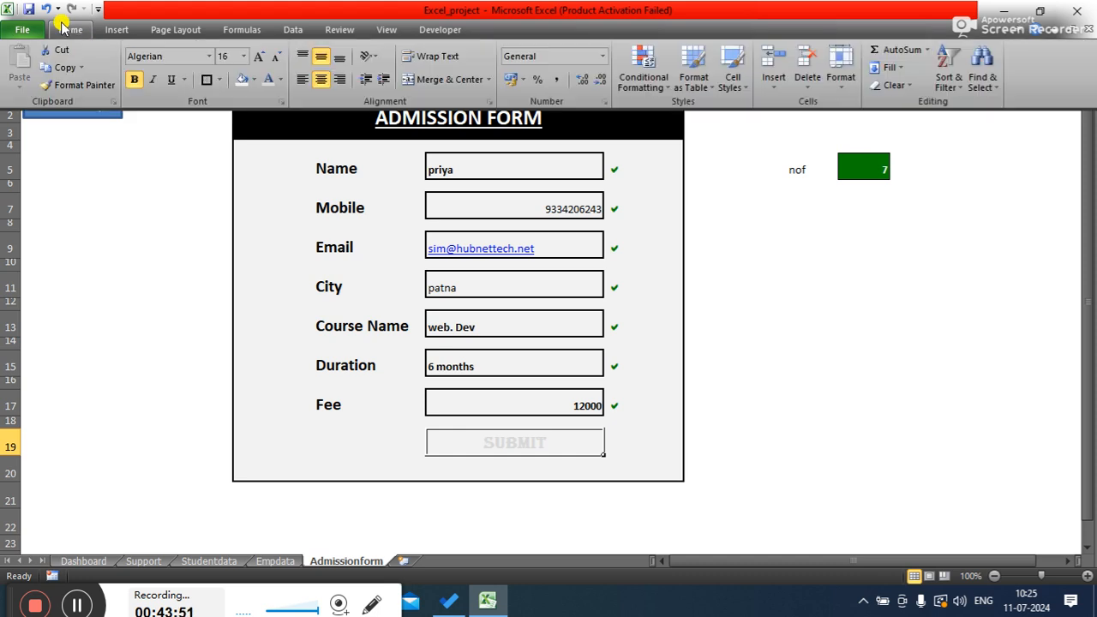
{"action": "left_click", "coordinate": [656, 89]}
{"action": "left_click", "coordinate": [667, 288]}
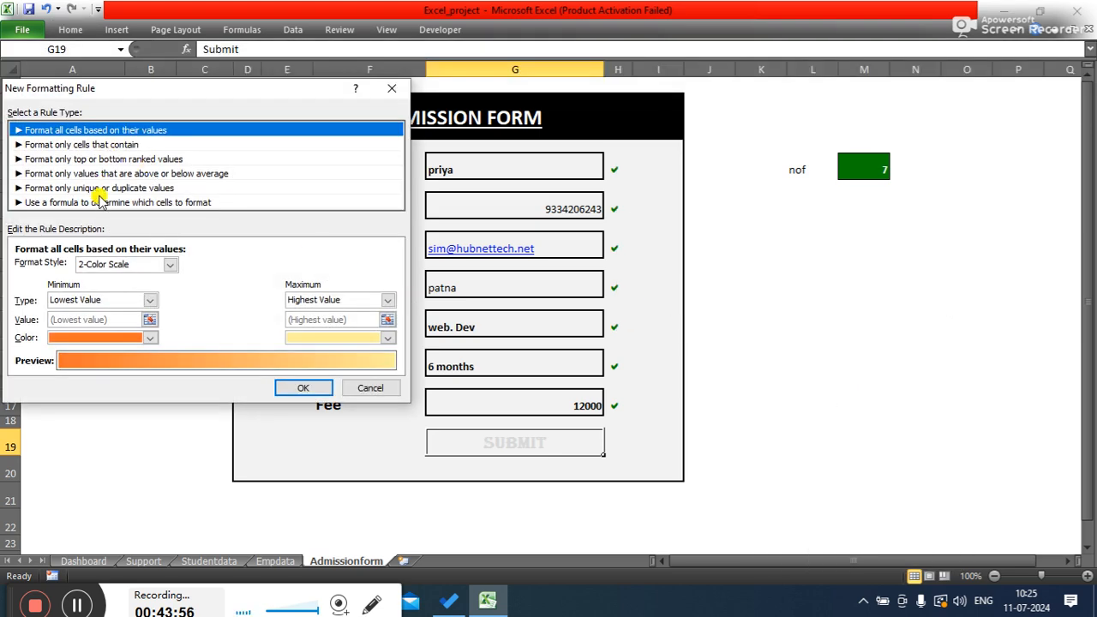
{"action": "left_click", "coordinate": [101, 201]}
{"action": "left_click", "coordinate": [102, 266]}
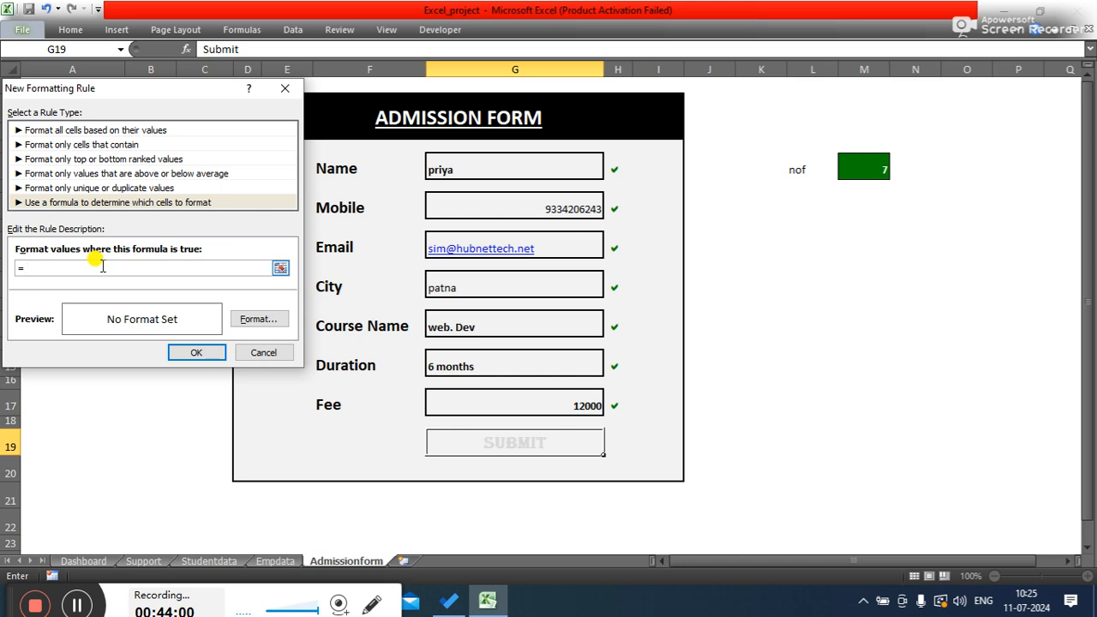
{"action": "type", "text": "=m5=7"}
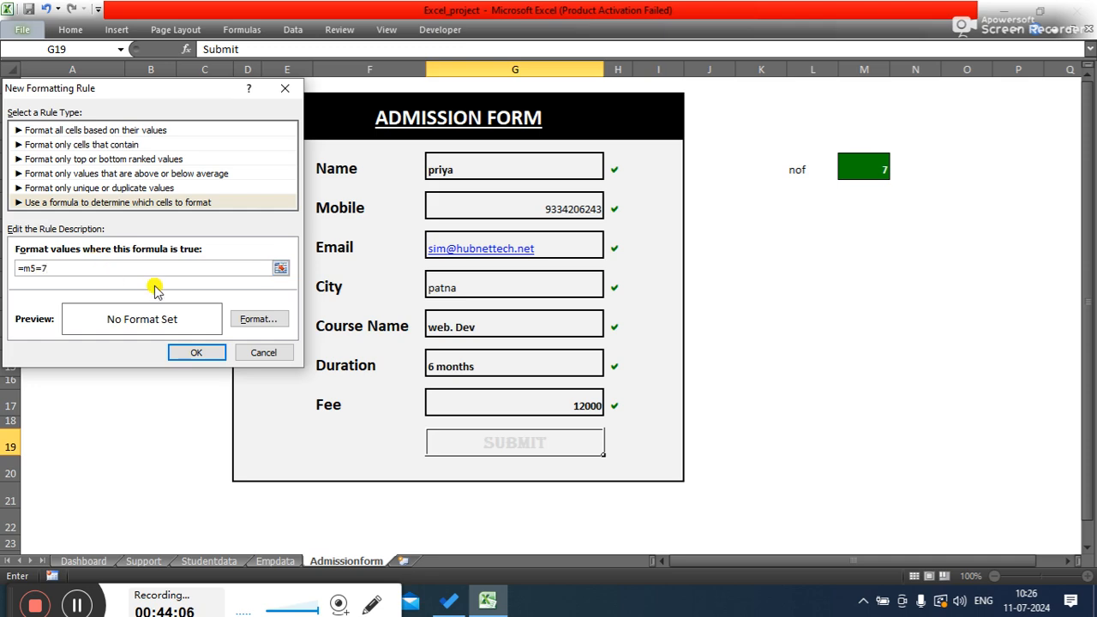
- Set the G19 rule's fill to dark green using a custom colour
{"action": "left_click", "coordinate": [255, 320]}
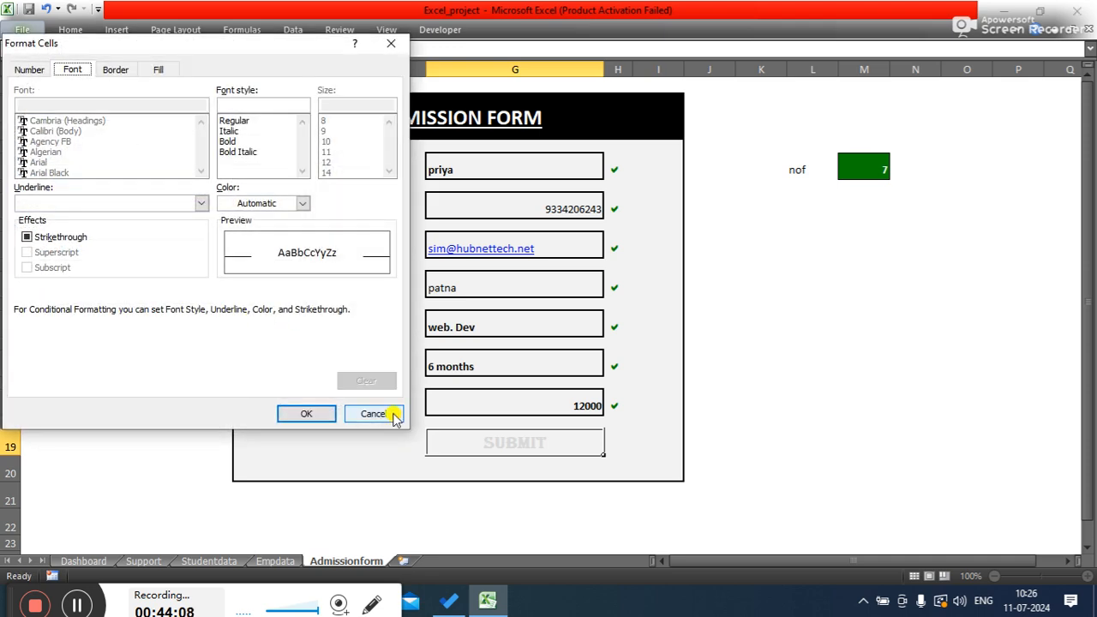
{"action": "left_click", "coordinate": [387, 415]}
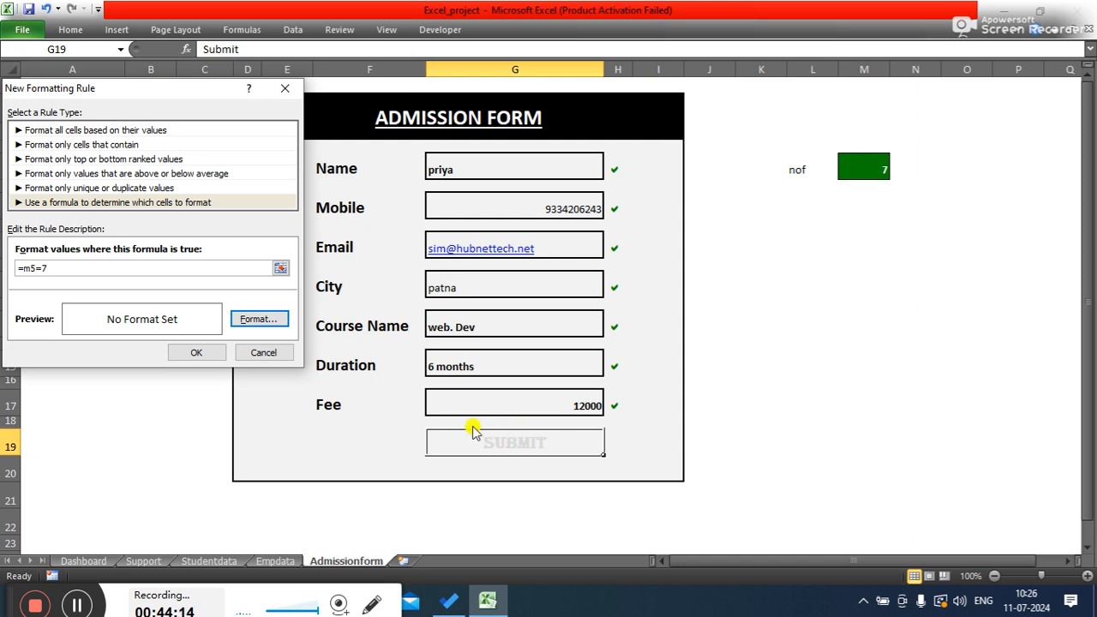
{"action": "left_click", "coordinate": [259, 321]}
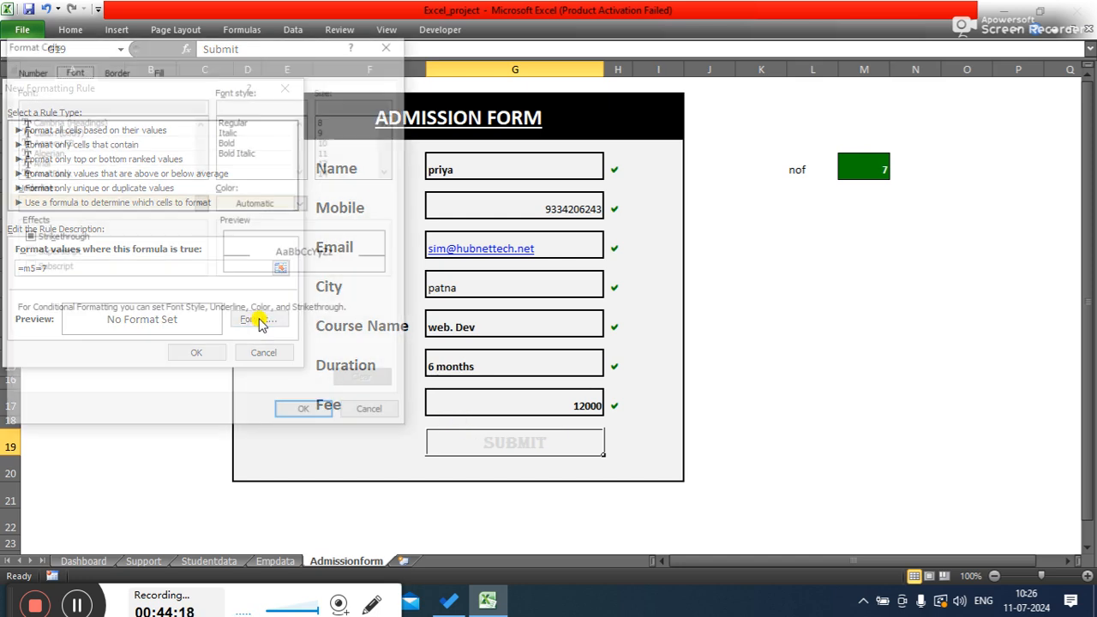
{"action": "left_click", "coordinate": [160, 70]}
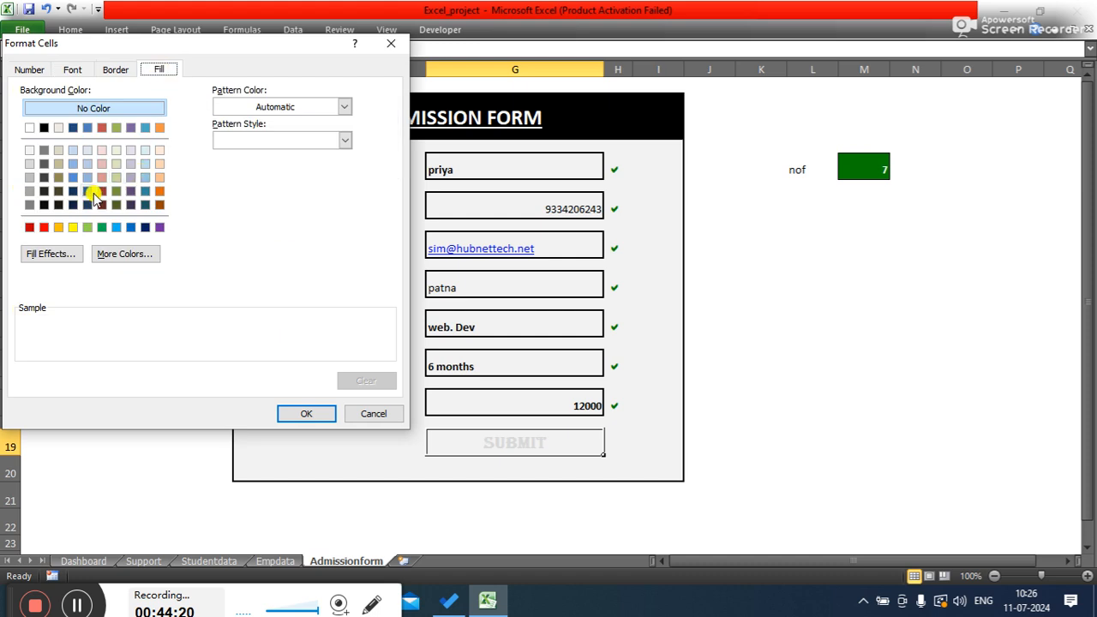
{"action": "left_click", "coordinate": [98, 253]}
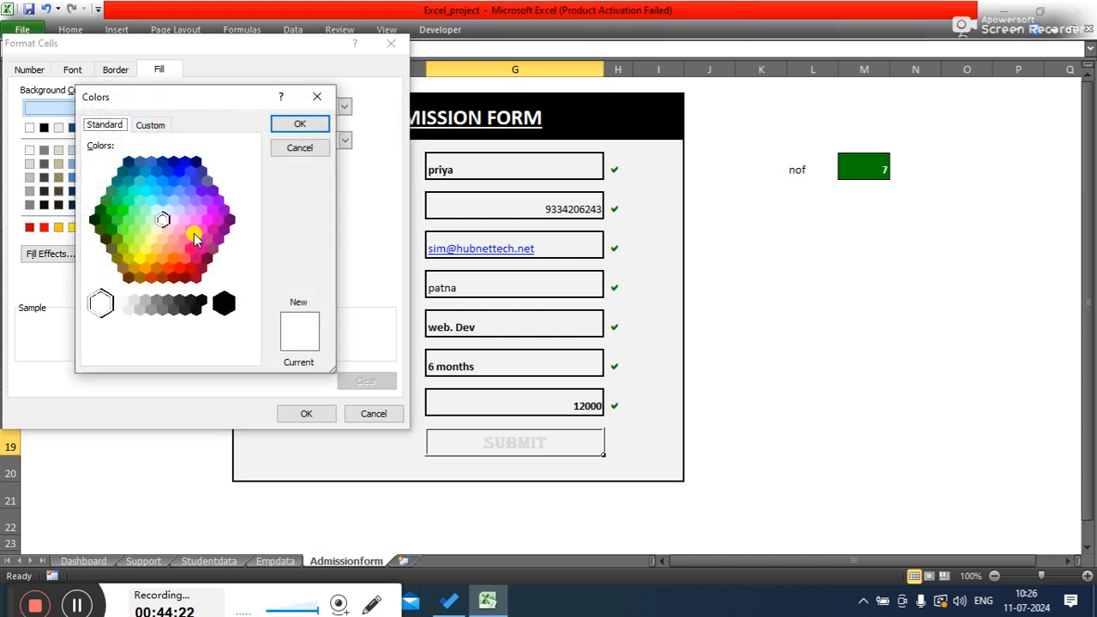
{"action": "left_click", "coordinate": [108, 219]}
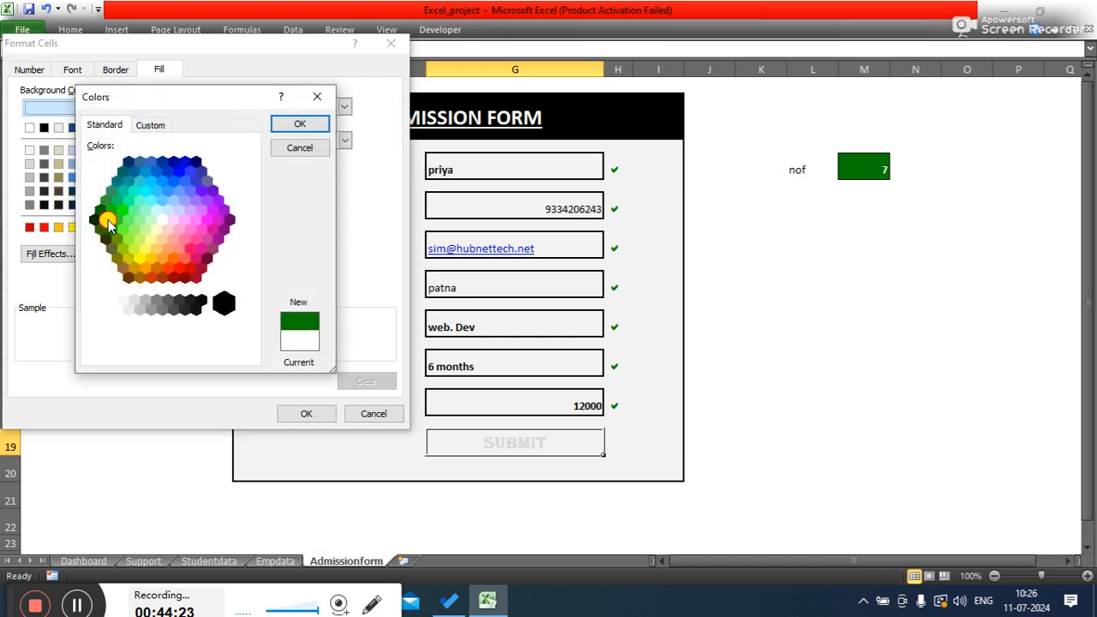
{"action": "left_click", "coordinate": [298, 124]}
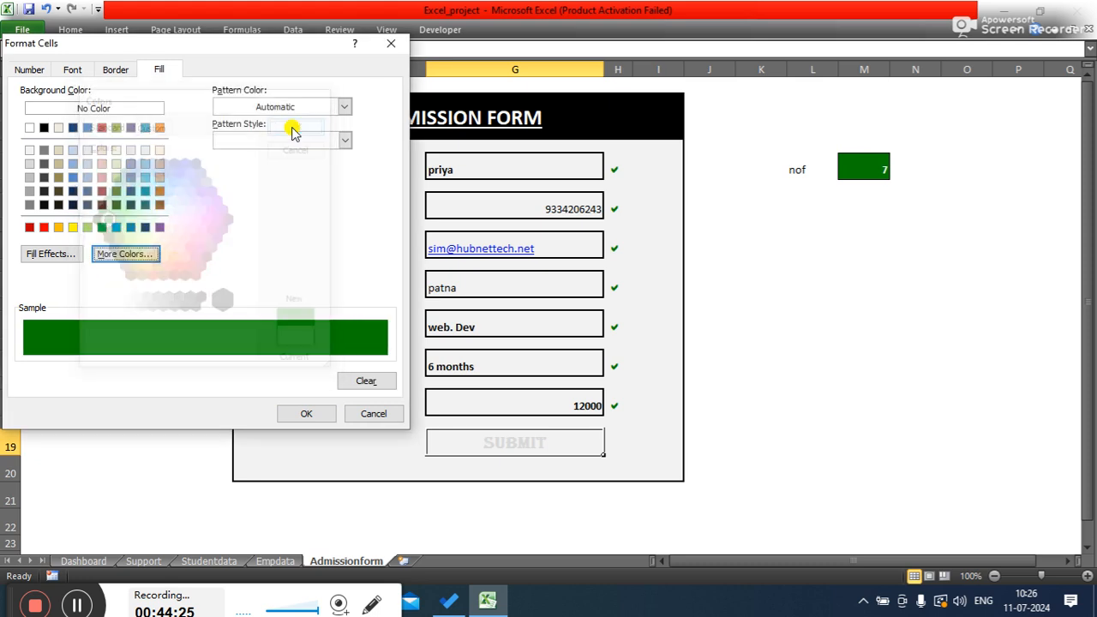
- Add an outline border and white font colour to the G19 rule, then confirm the rule
{"action": "left_click", "coordinate": [113, 70]}
{"action": "left_click", "coordinate": [221, 114]}
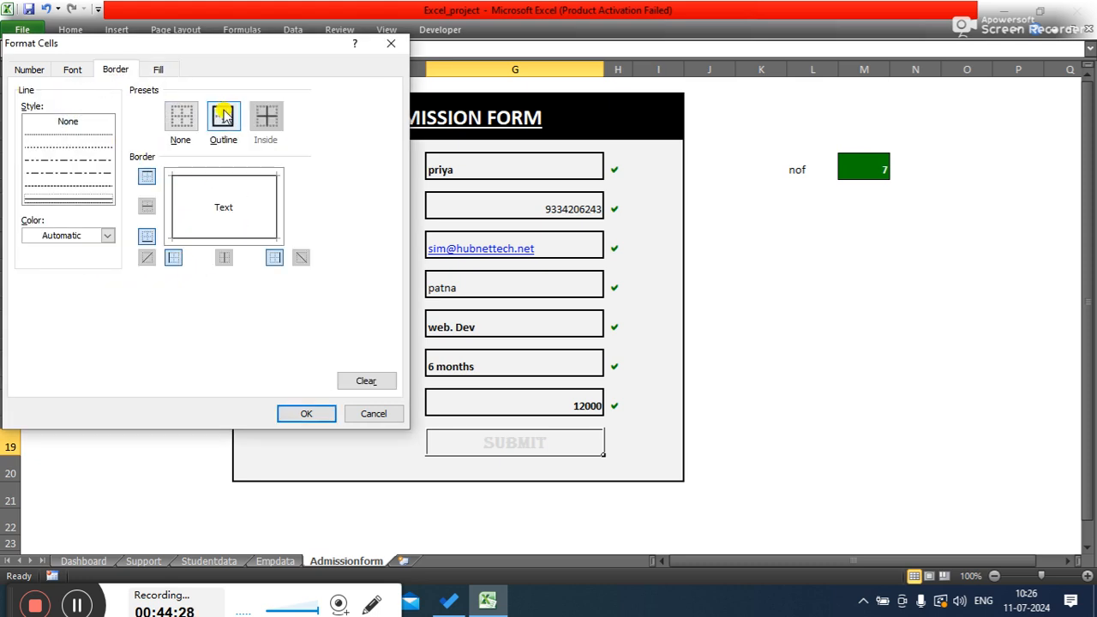
{"action": "left_click", "coordinate": [72, 69]}
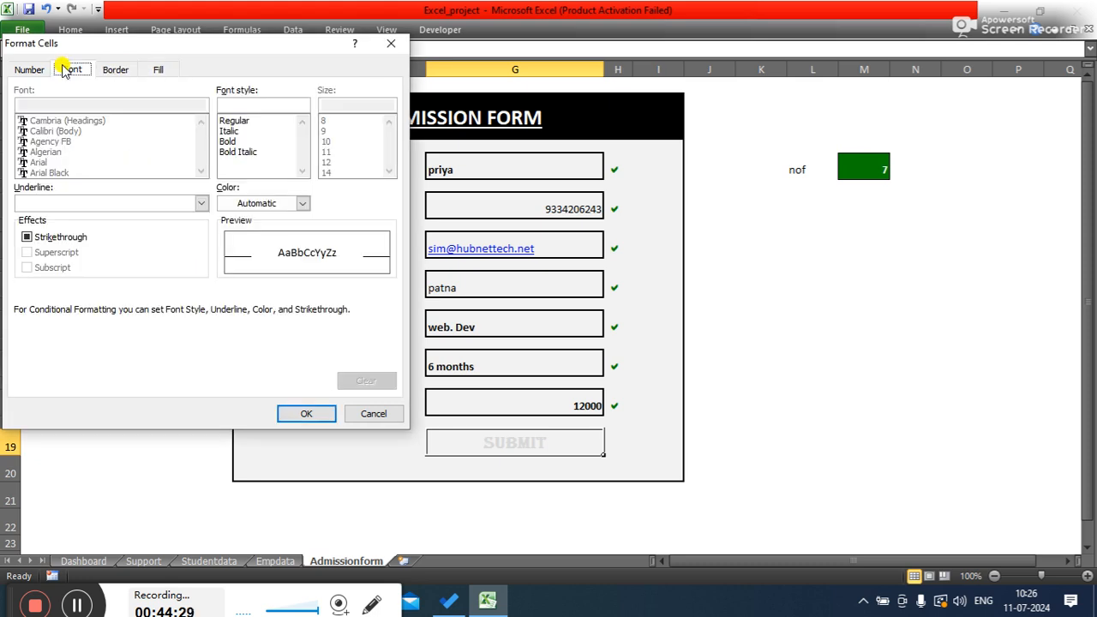
{"action": "left_click", "coordinate": [260, 203]}
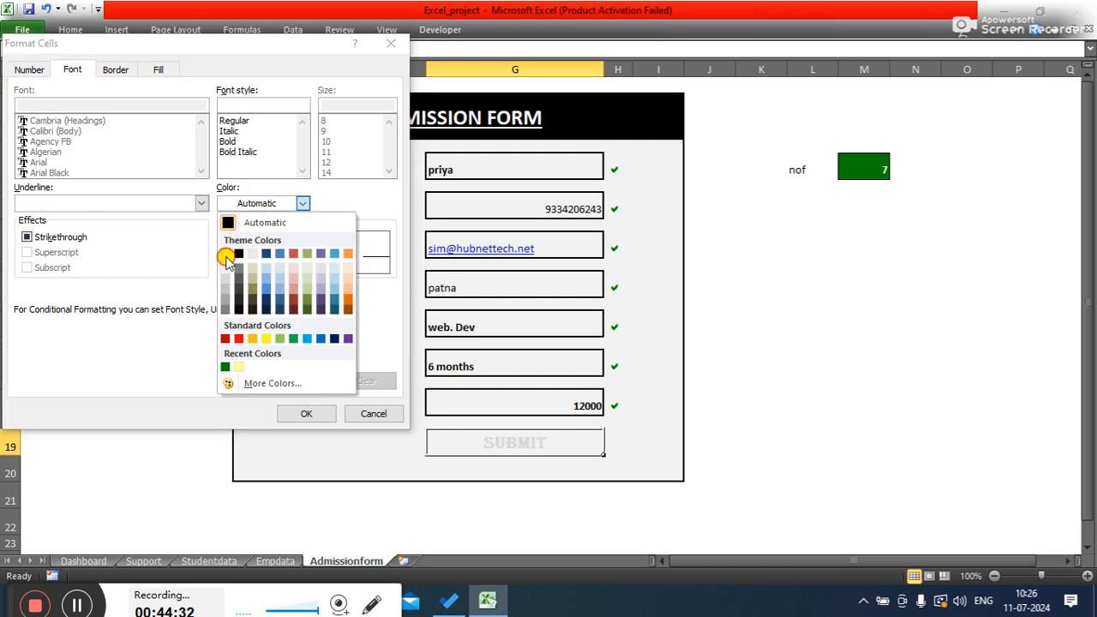
{"action": "left_click", "coordinate": [226, 253]}
{"action": "left_click", "coordinate": [296, 415]}
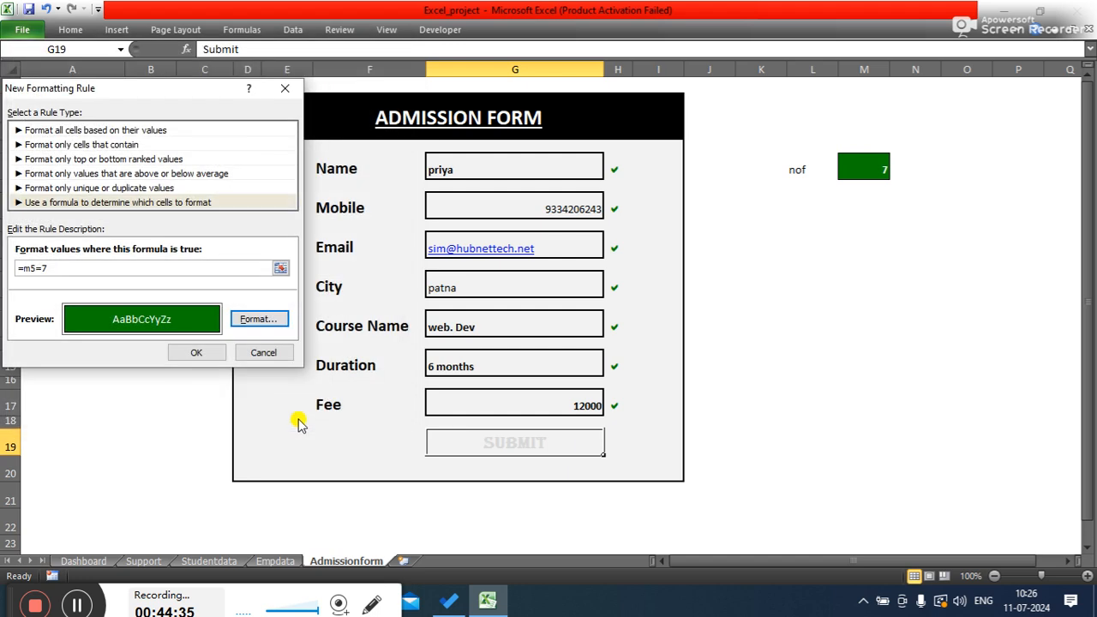
{"action": "left_click", "coordinate": [207, 351]}
- Clear the Name field to test the conditional formatting
{"action": "left_click", "coordinate": [853, 400]}
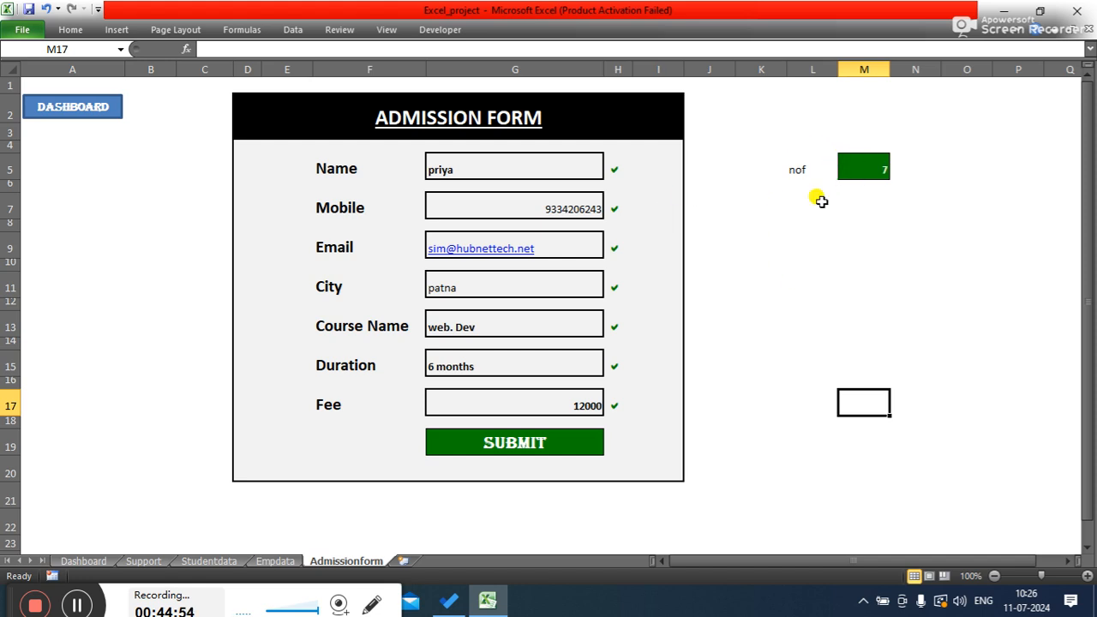
{"action": "left_click", "coordinate": [548, 163]}
{"action": "key", "text": "BackSpace"}
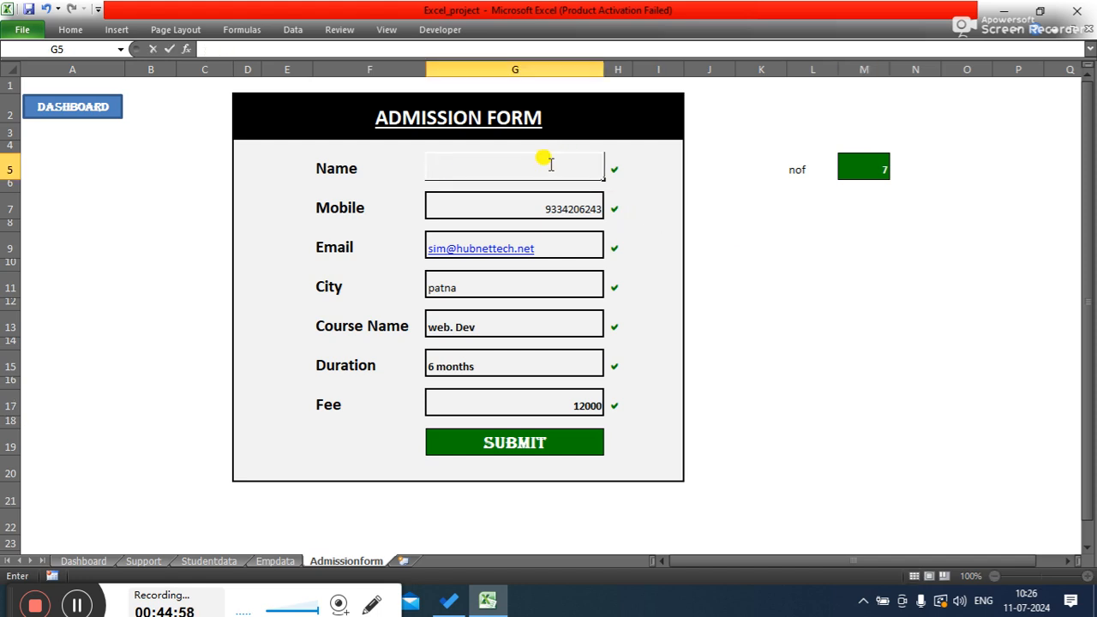
{"action": "key", "text": "Tab"}
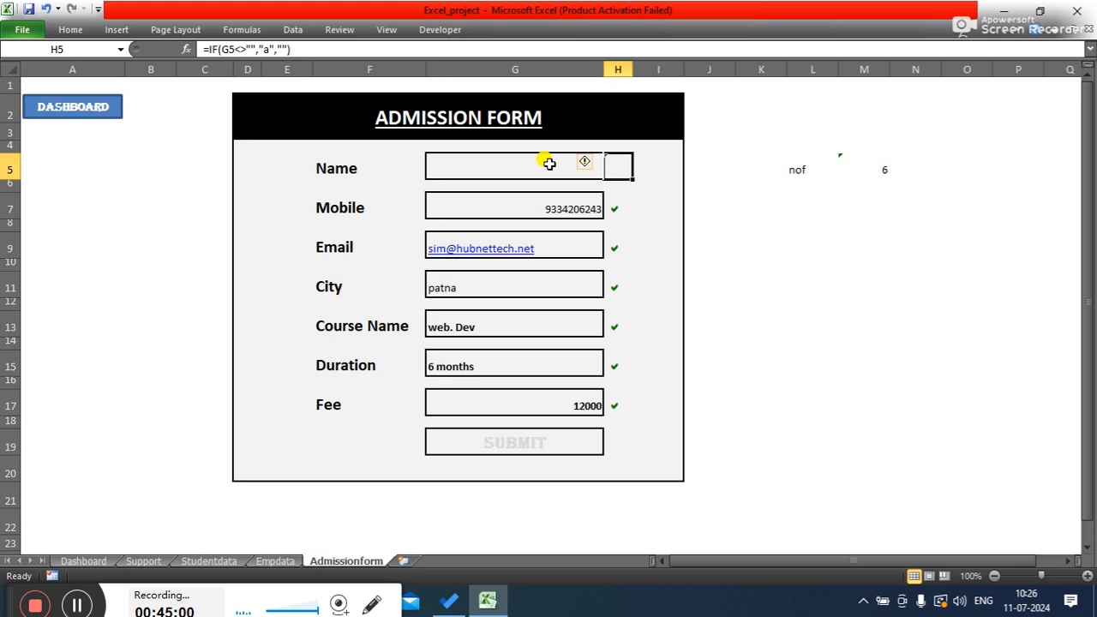
- Re-enter priya in the Name field to test the highlighting of the count and Submit cell
{"action": "left_click", "coordinate": [549, 164]}
{"action": "type", "text": "priya"}
{"action": "key", "text": "Tab"}
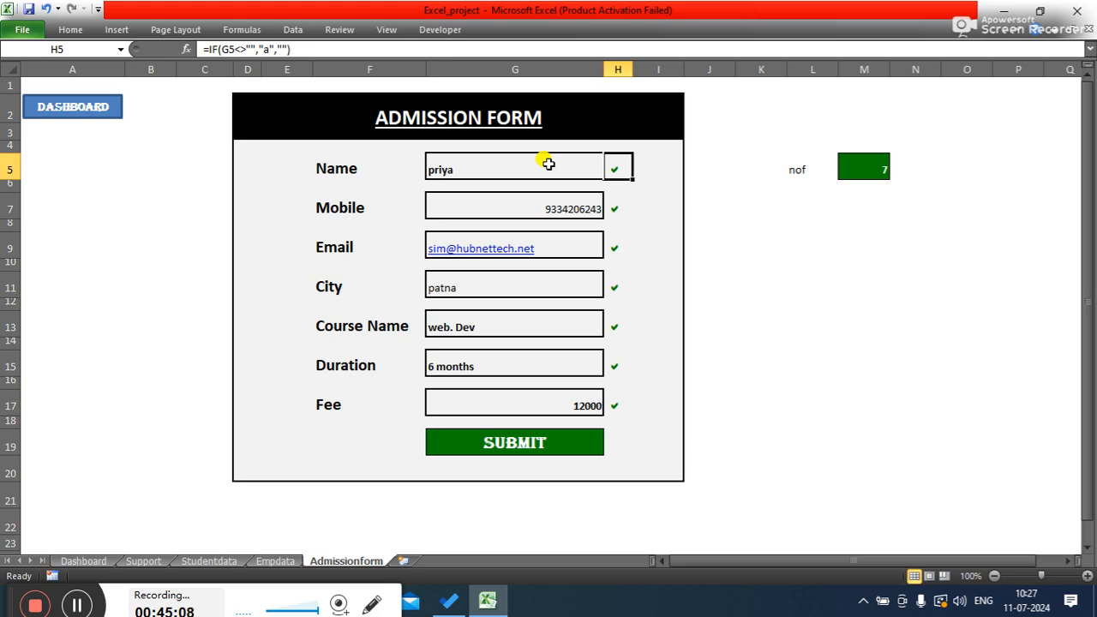
{"action": "left_click", "coordinate": [803, 239]}
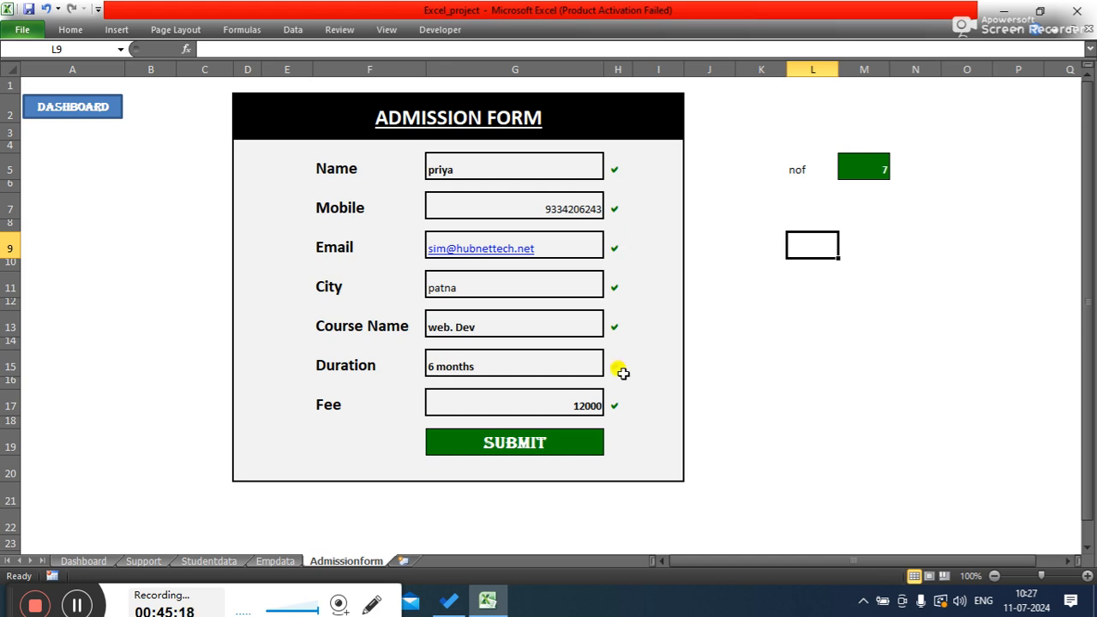
{"action": "left_click", "coordinate": [584, 435]}
{"action": "left_click", "coordinate": [827, 380]}
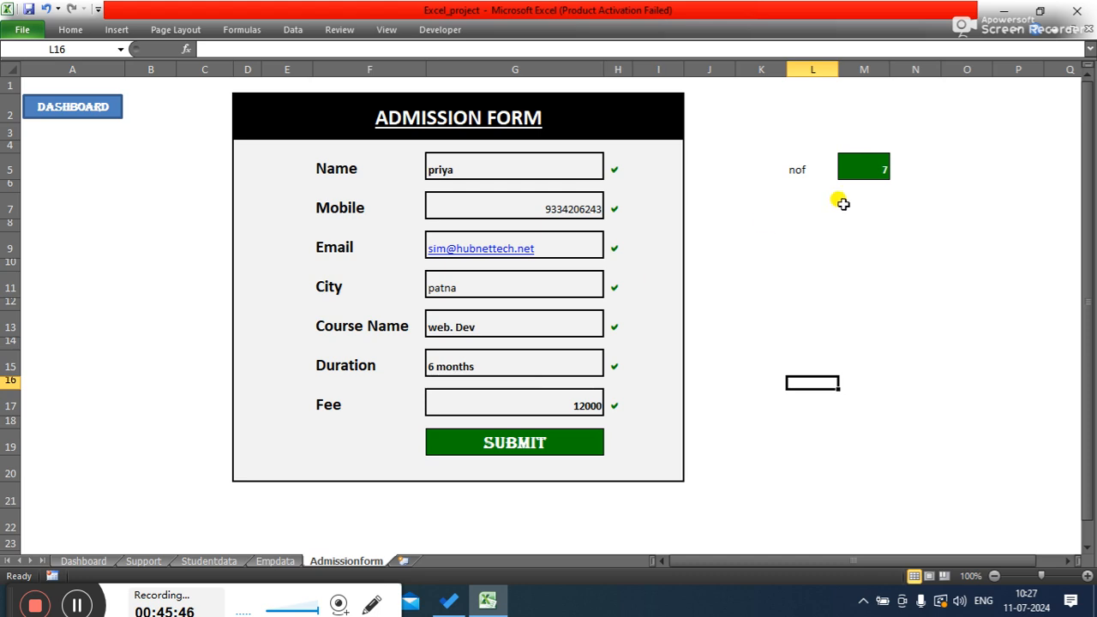
{"action": "left_click", "coordinate": [778, 235]}
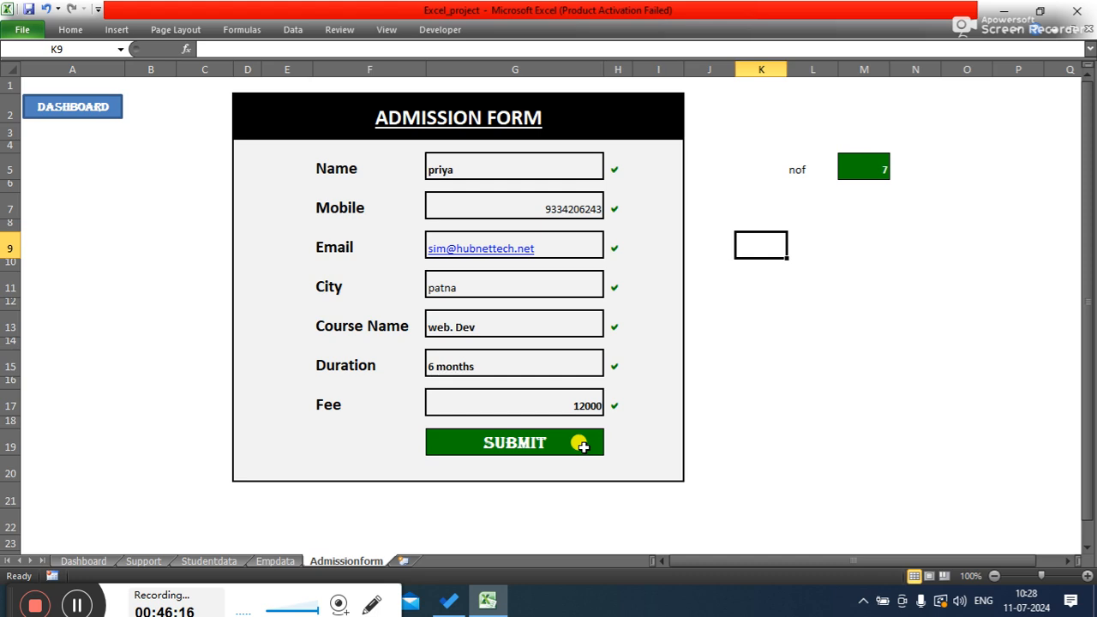
- Insert a new worksheet and rename it Students
{"action": "left_click", "coordinate": [399, 562]}
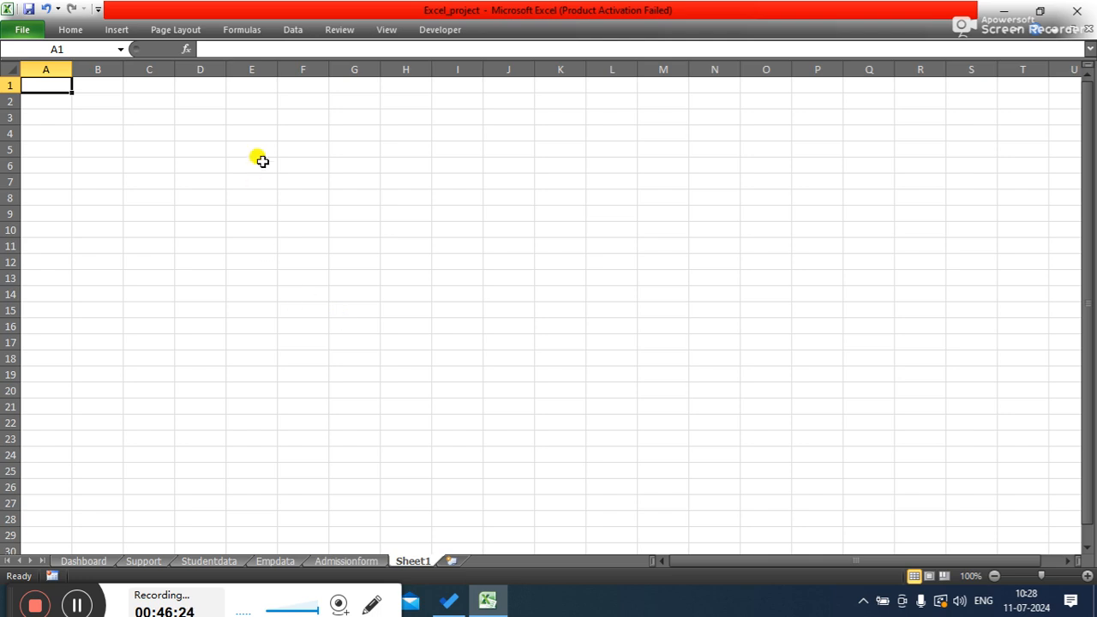
{"action": "left_click", "coordinate": [143, 97]}
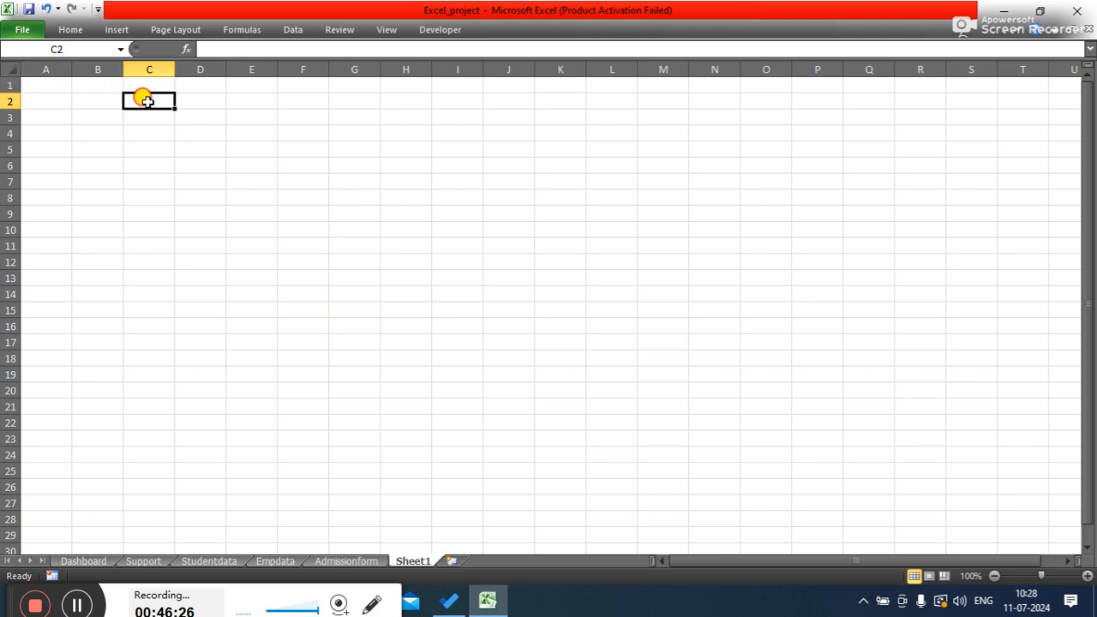
{"action": "left_click", "coordinate": [98, 115]}
{"action": "left_click", "coordinate": [142, 99]}
{"action": "right_click", "coordinate": [411, 562]}
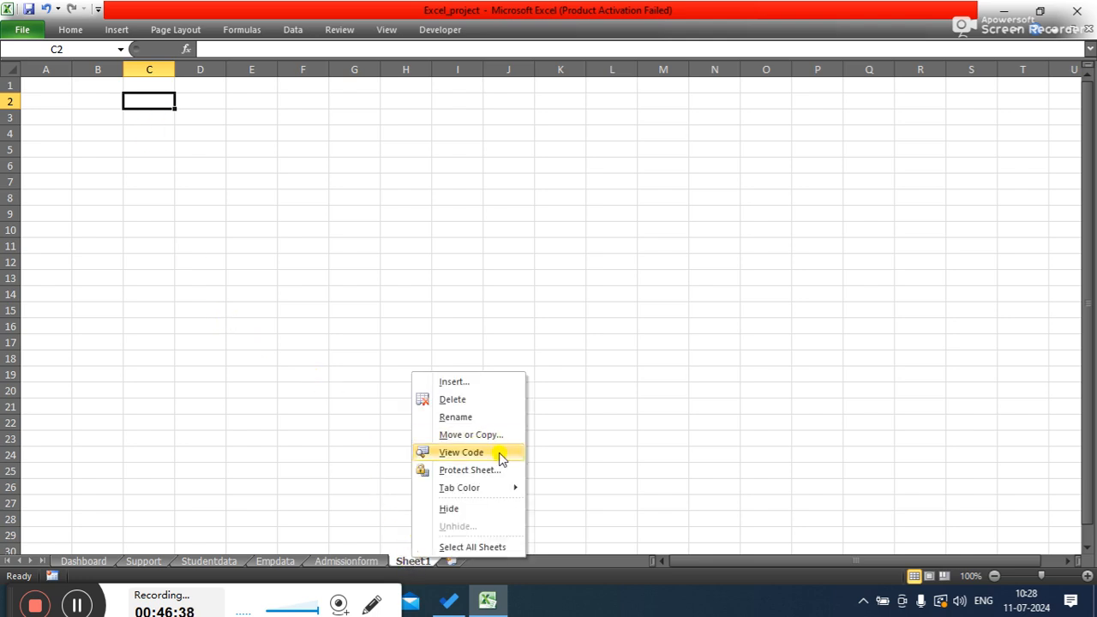
{"action": "left_click", "coordinate": [449, 417]}
{"action": "type", "text": "Students"}
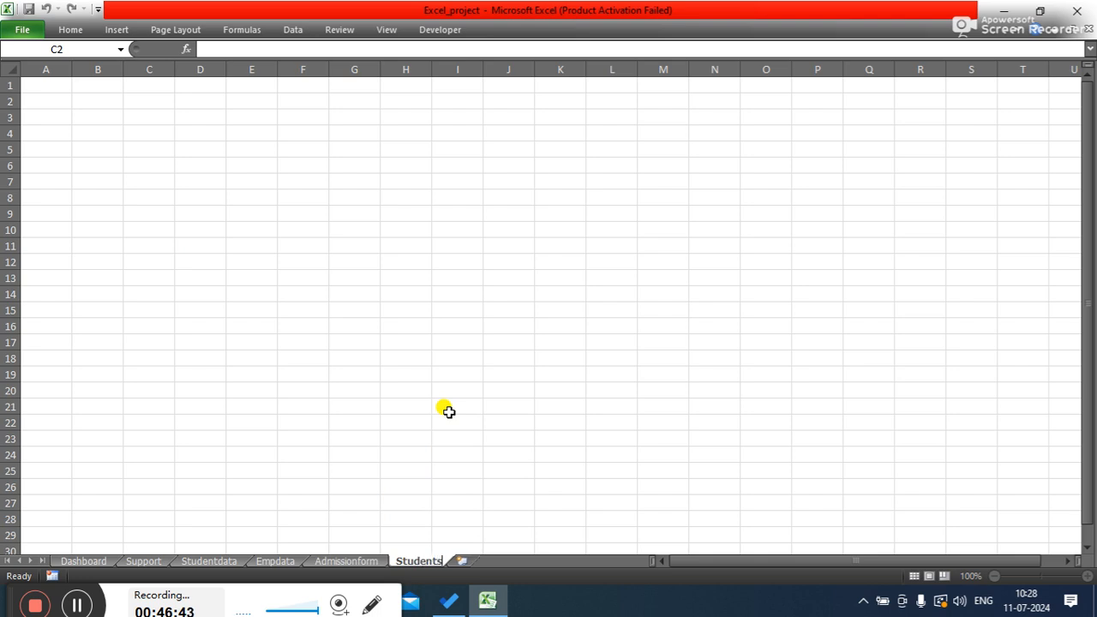
{"action": "key", "text": "Return"}
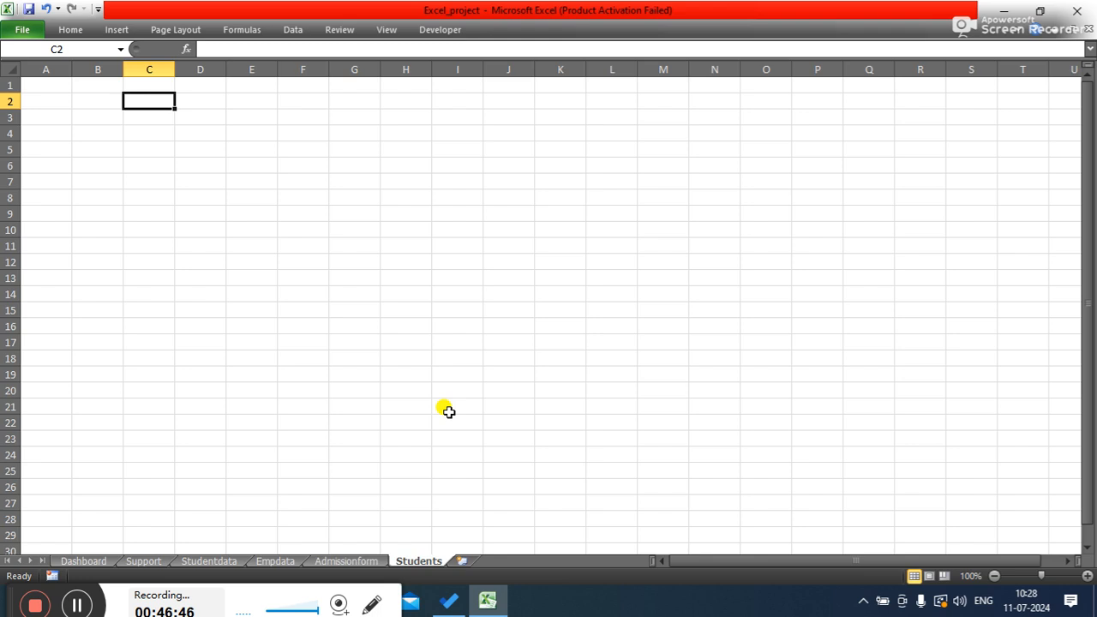
- Select the seven field labels from Name to Fee on the admission form and copy them
{"action": "left_click", "coordinate": [354, 561]}
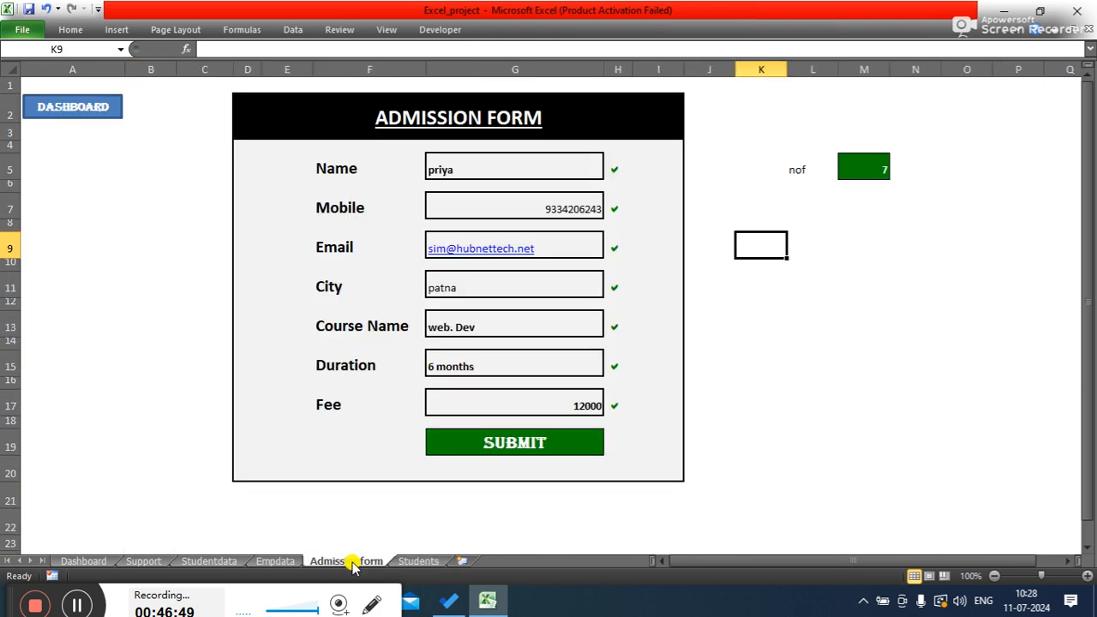
{"action": "left_click", "coordinate": [319, 171]}
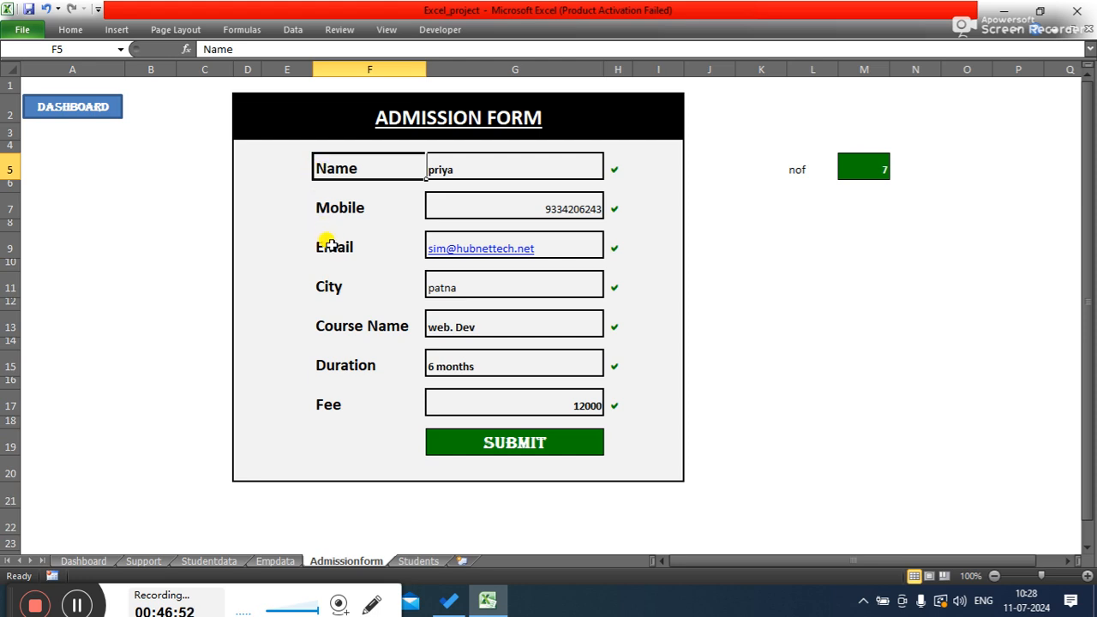
{"action": "left_click", "coordinate": [326, 210], "text": "ctrl"}
{"action": "left_click", "coordinate": [324, 248], "text": "ctrl"}
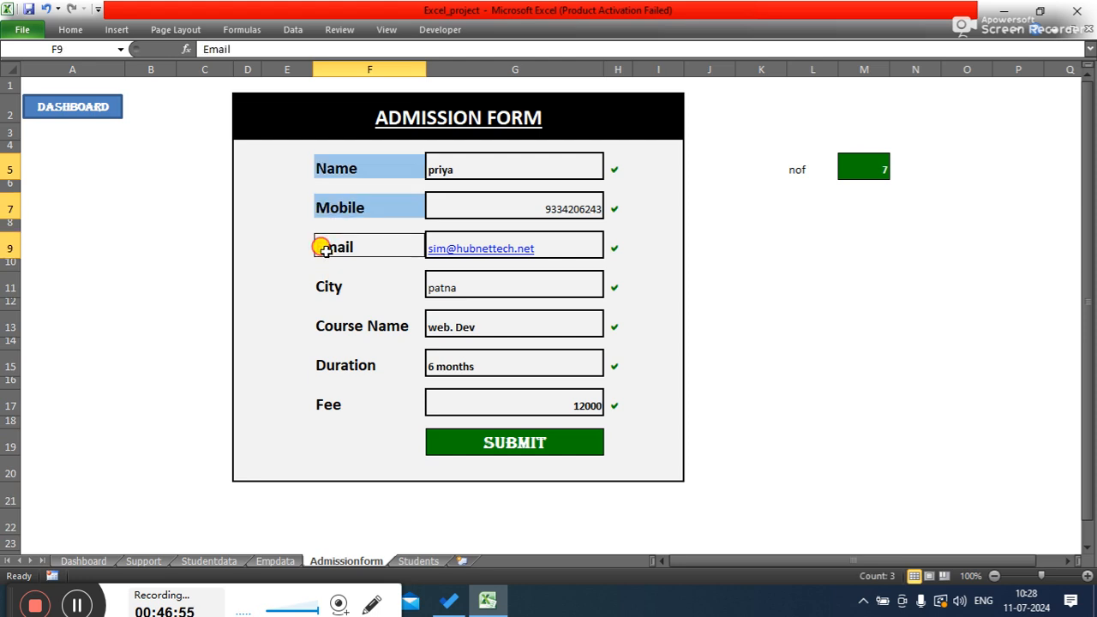
{"action": "left_click", "coordinate": [320, 287], "text": "ctrl"}
{"action": "left_click", "coordinate": [321, 325], "text": "ctrl"}
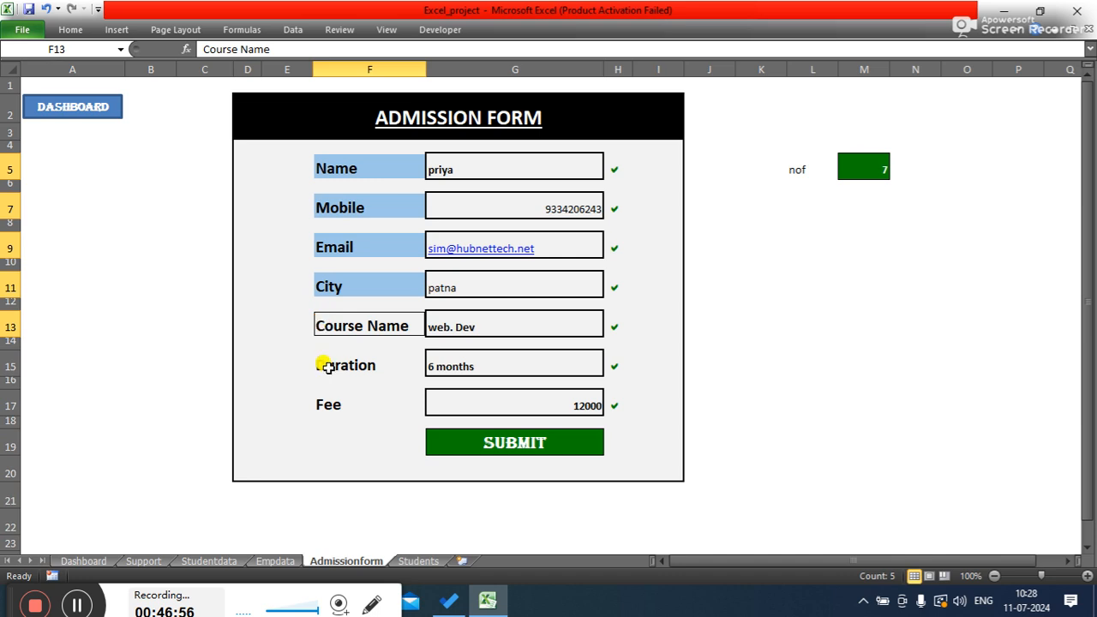
{"action": "left_click", "coordinate": [327, 367], "text": "ctrl"}
{"action": "left_click", "coordinate": [326, 406], "text": "ctrl"}
{"action": "key", "text": "ctrl+c"}
- Paste the copied labels into the Students sheet at C2 as values, transposed into a single header row
{"action": "left_click", "coordinate": [418, 560]}
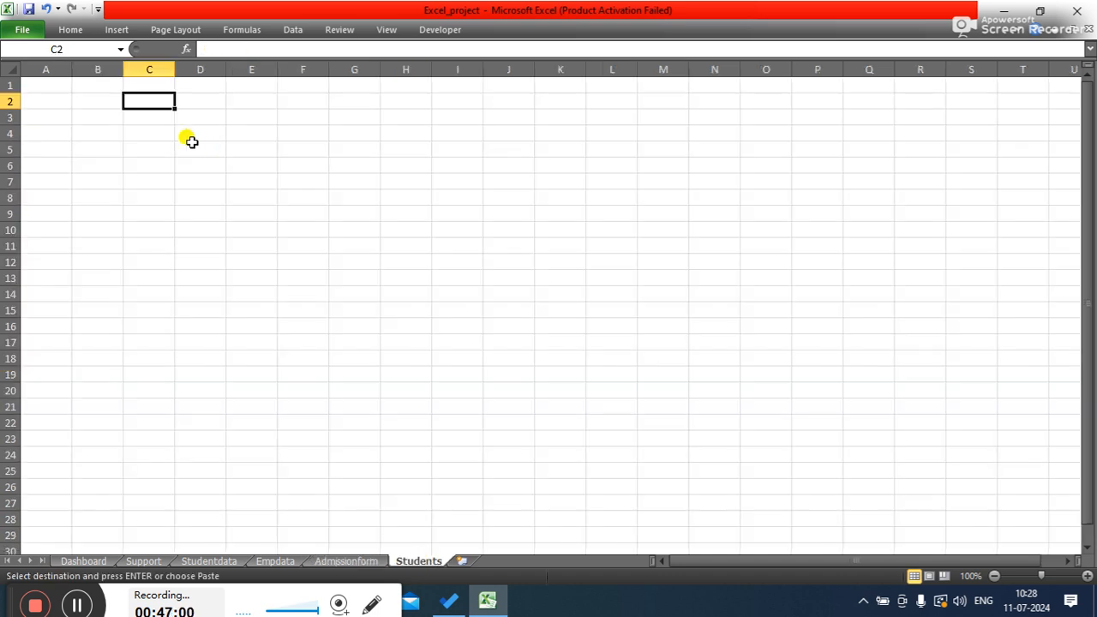
{"action": "left_click", "coordinate": [58, 29]}
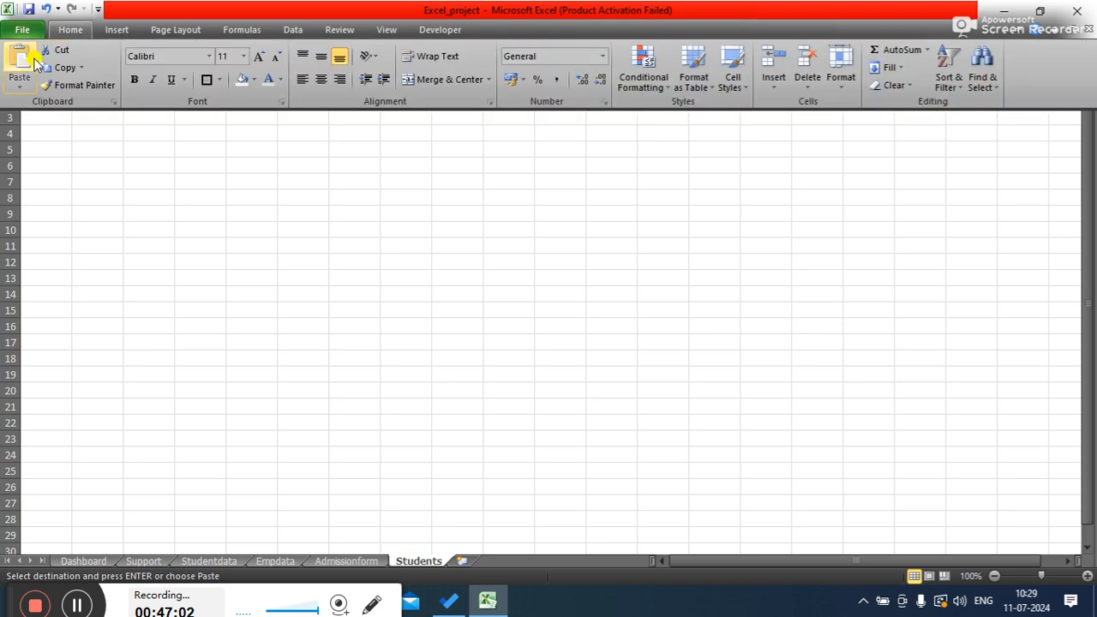
{"action": "left_click", "coordinate": [19, 81]}
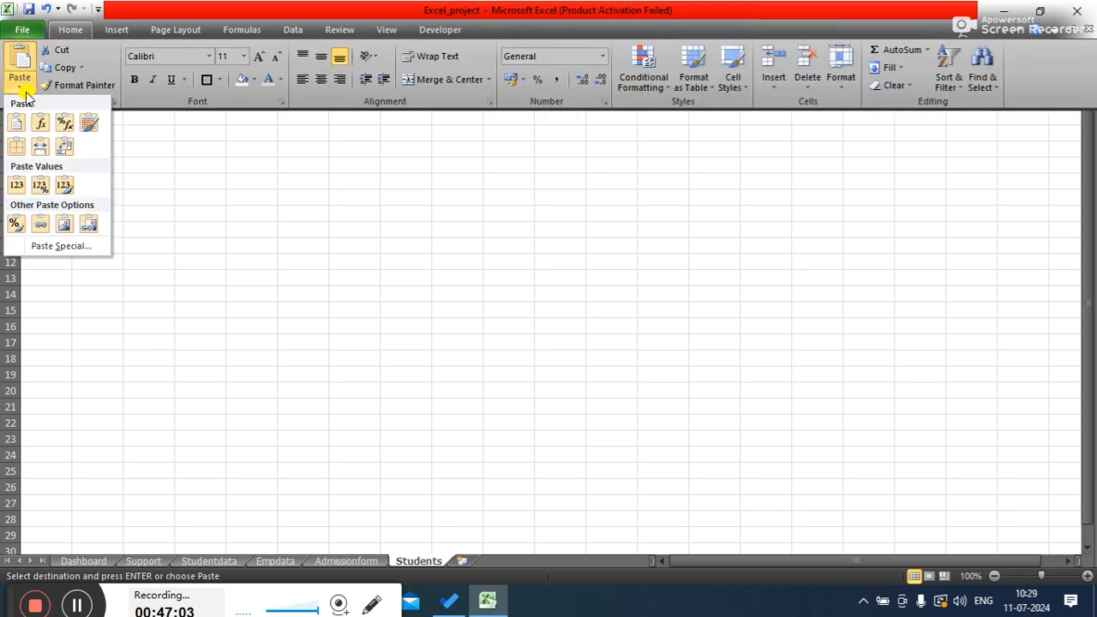
{"action": "left_click", "coordinate": [65, 245]}
{"action": "left_click_drag", "start_coordinate": [128, 95], "coordinate": [447, 192]}
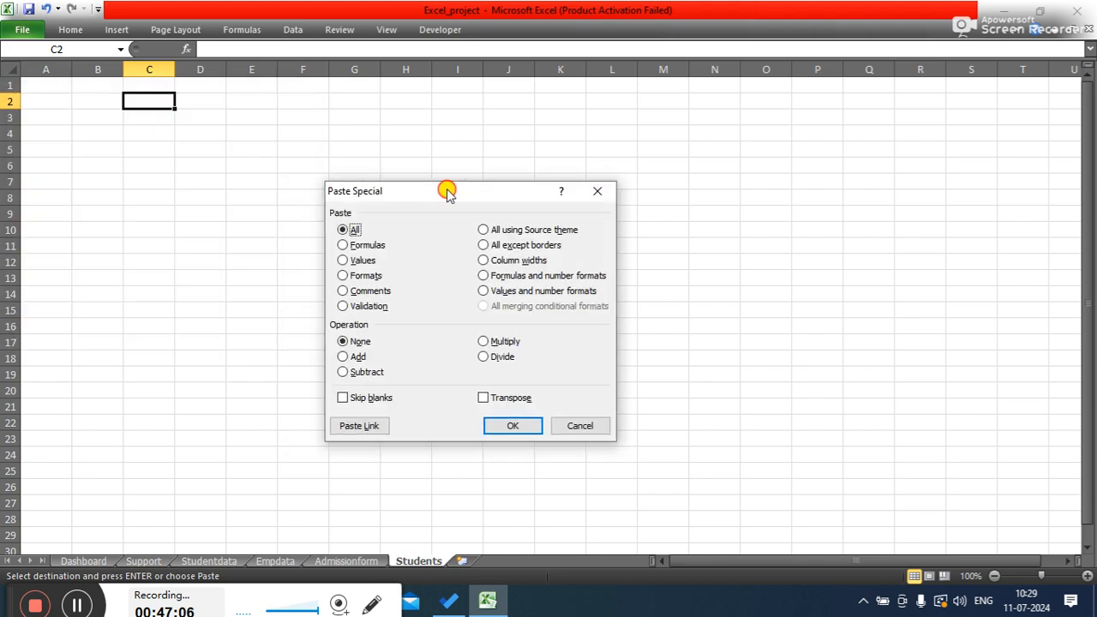
{"action": "left_click", "coordinate": [360, 260]}
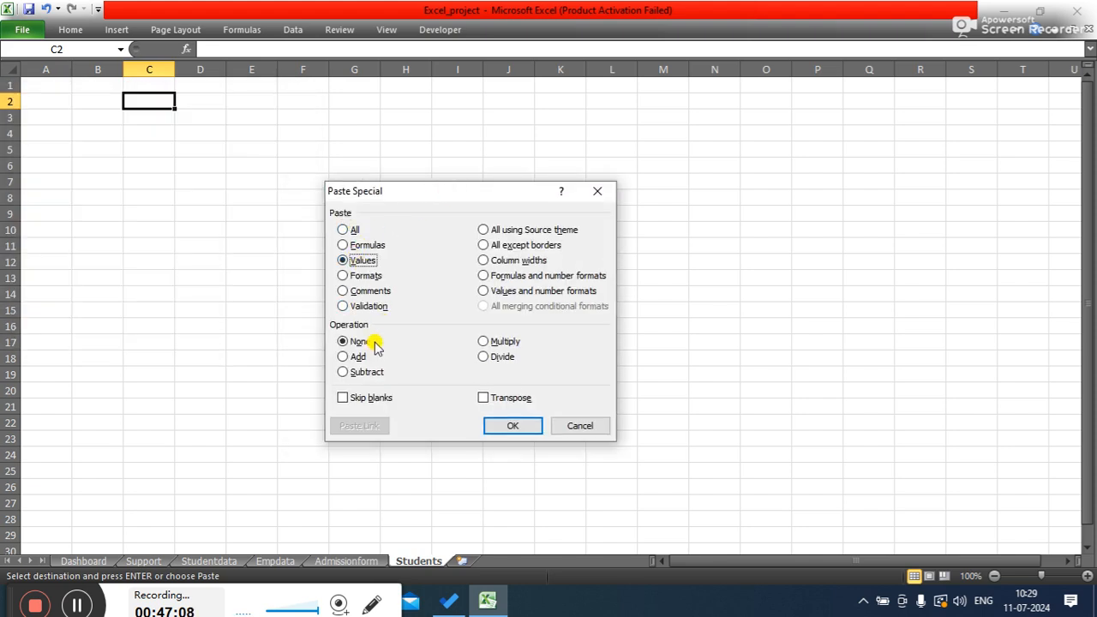
{"action": "left_click", "coordinate": [514, 399]}
{"action": "left_click", "coordinate": [510, 430]}
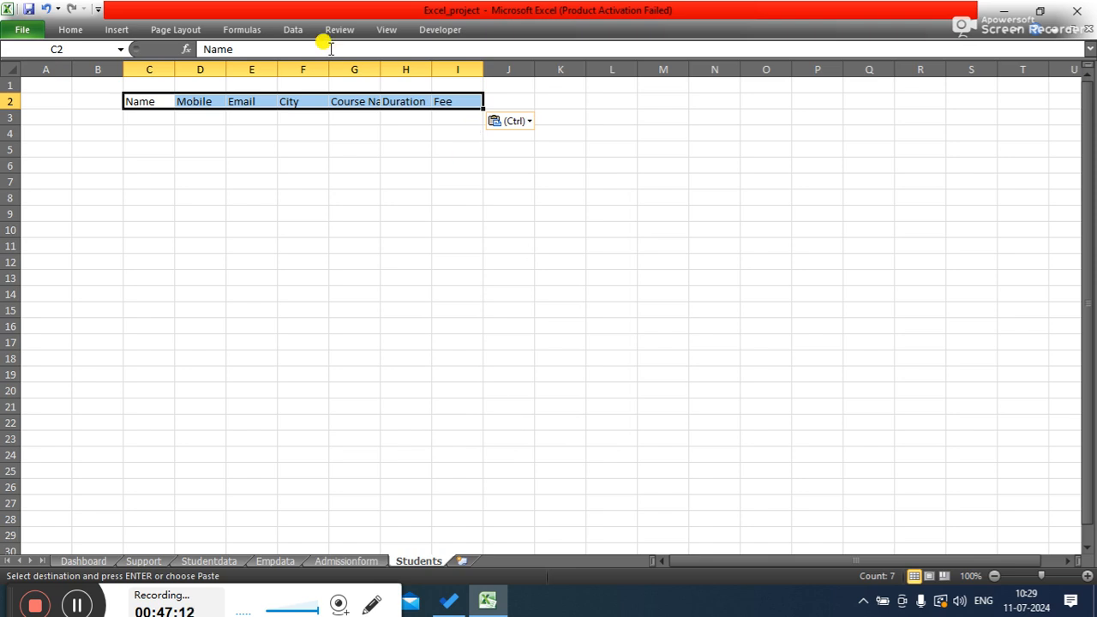
- Select columns C through I and set their column width to 25
{"action": "left_click_drag", "start_coordinate": [172, 69], "coordinate": [226, 70]}
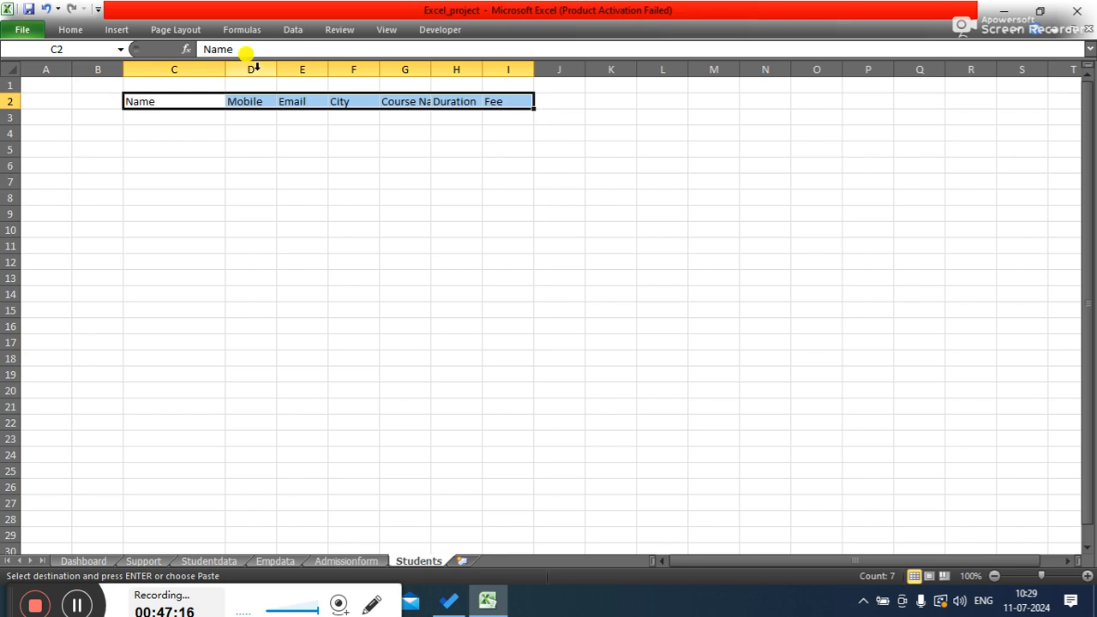
{"action": "left_click", "coordinate": [202, 65]}
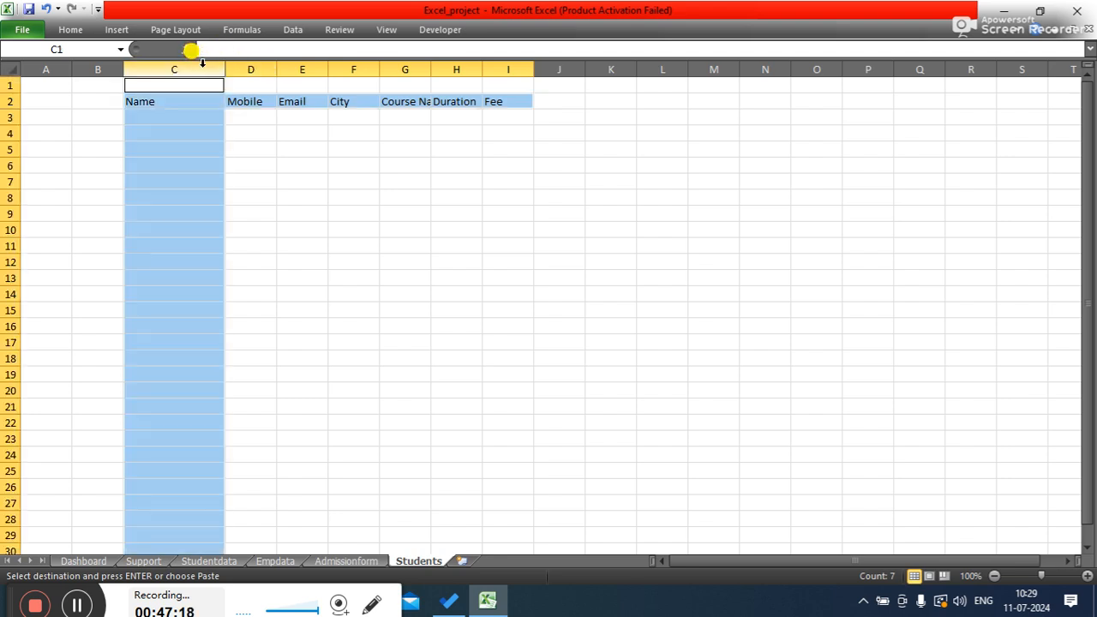
{"action": "left_click", "coordinate": [259, 65], "text": "ctrl"}
{"action": "left_click", "coordinate": [298, 64], "text": "ctrl"}
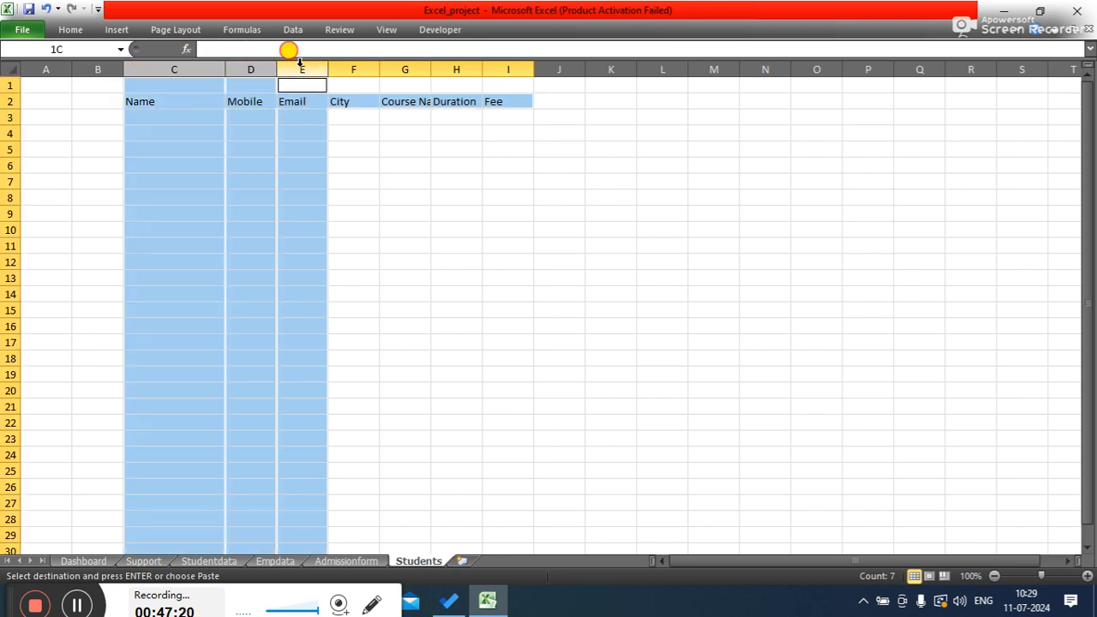
{"action": "left_click", "coordinate": [349, 64], "text": "ctrl"}
{"action": "left_click", "coordinate": [399, 65], "text": "ctrl"}
{"action": "left_click", "coordinate": [452, 65], "text": "ctrl"}
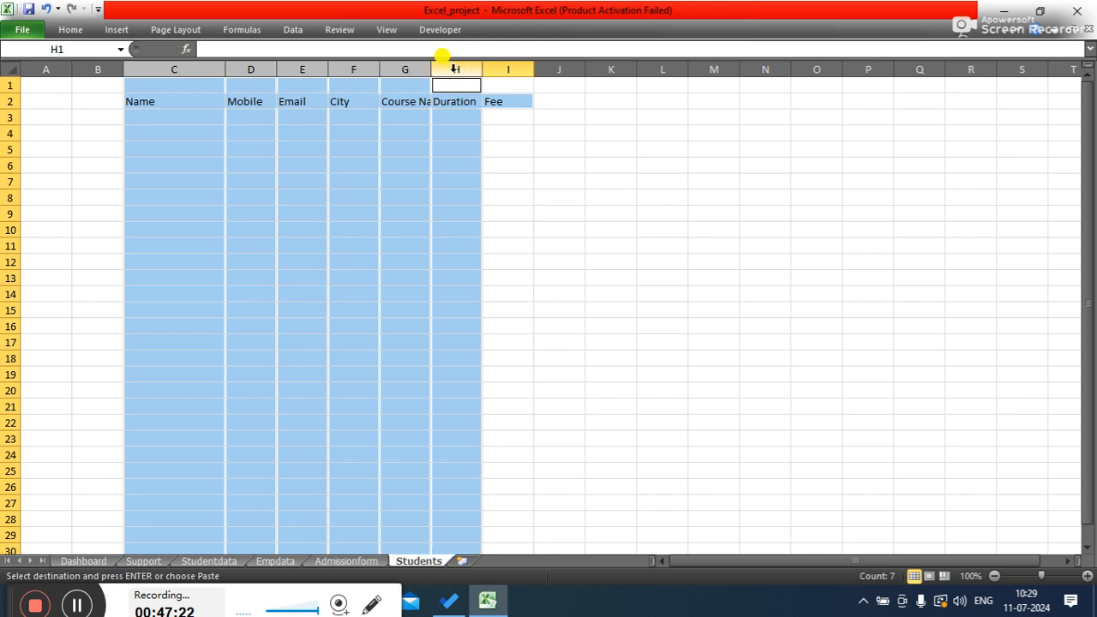
{"action": "left_click", "coordinate": [510, 65], "text": "ctrl"}
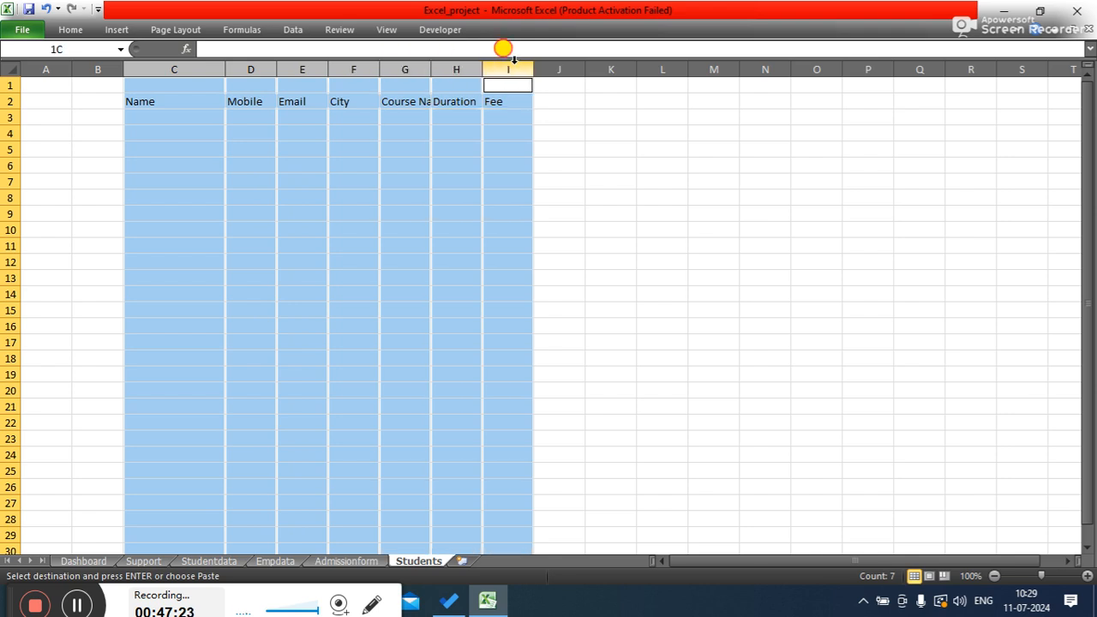
{"action": "right_click", "coordinate": [209, 69]}
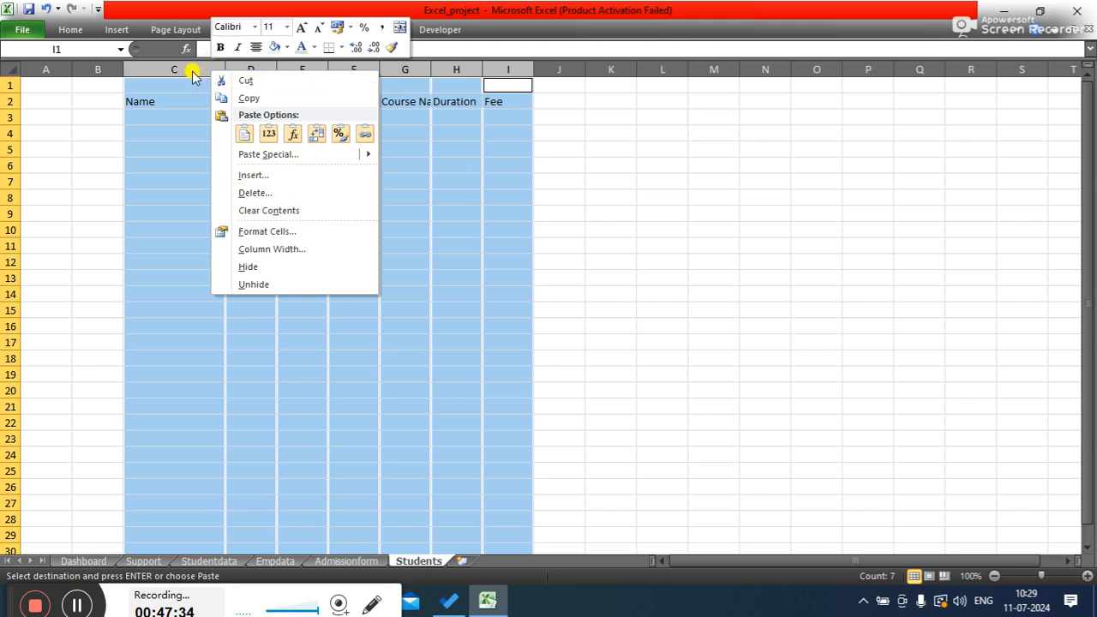
{"action": "left_click", "coordinate": [263, 250]}
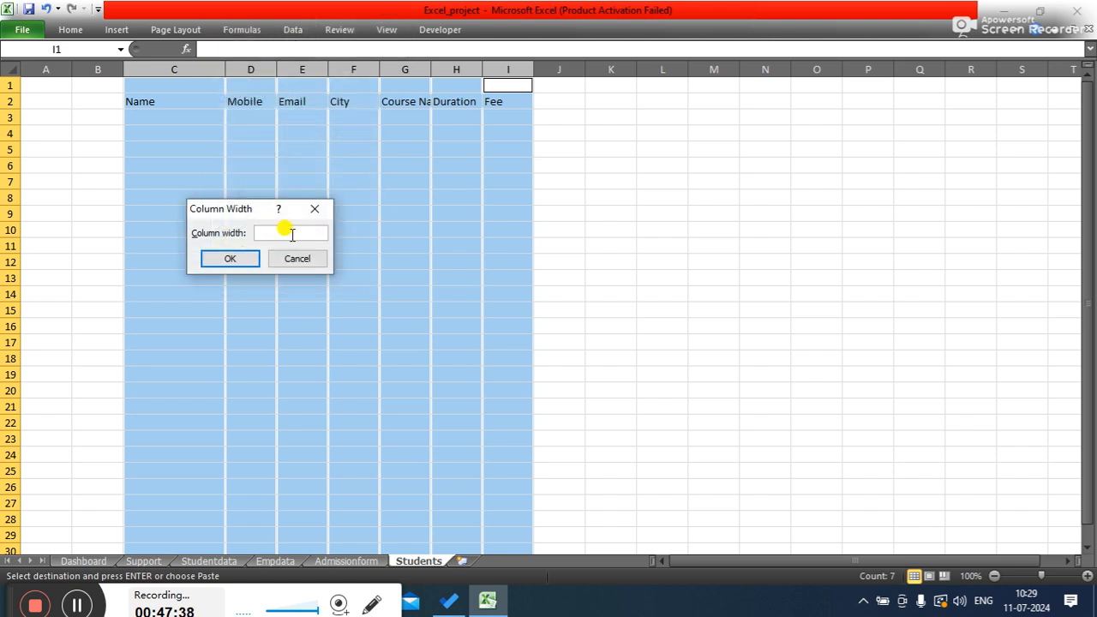
{"action": "key", "text": "Return"}
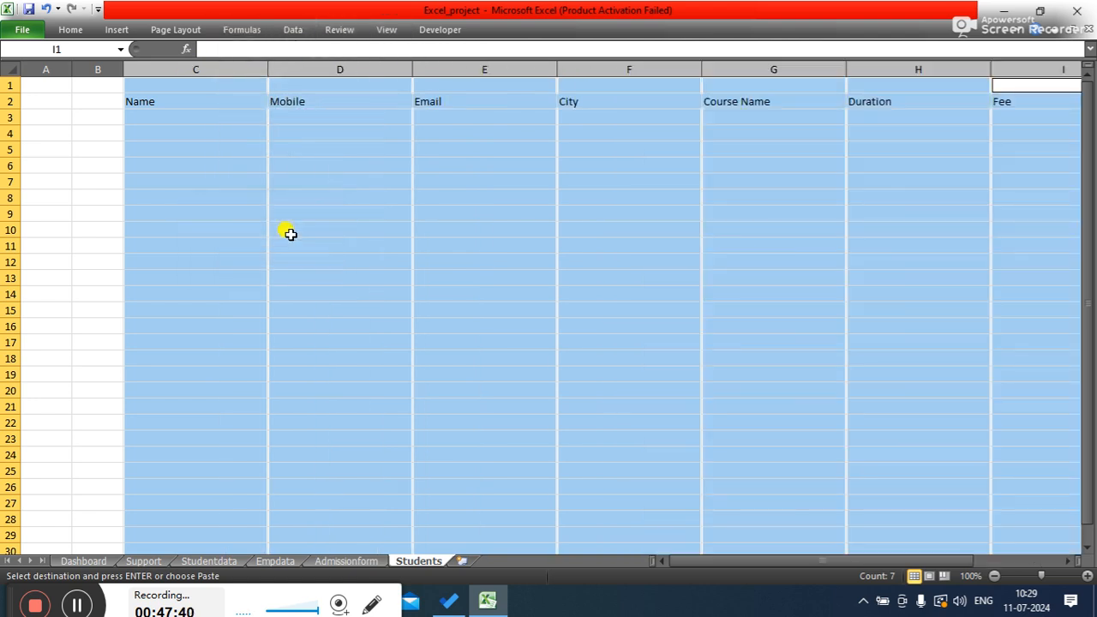
- Reduce the column width of the selected columns C through I to a narrower value
{"action": "right_click", "coordinate": [203, 67]}
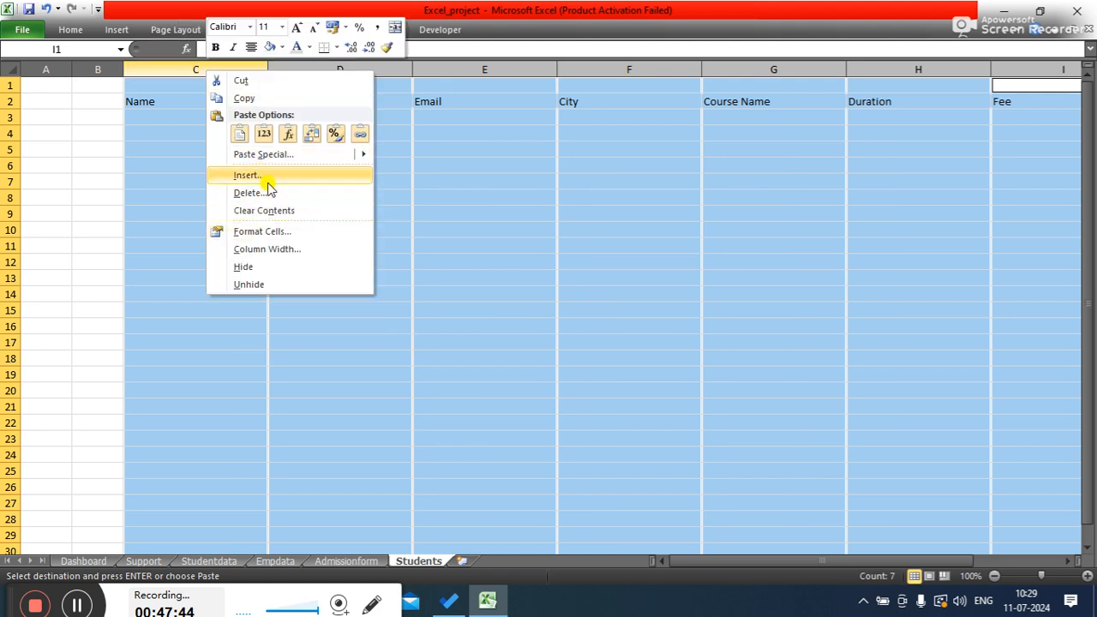
{"action": "left_click", "coordinate": [257, 249]}
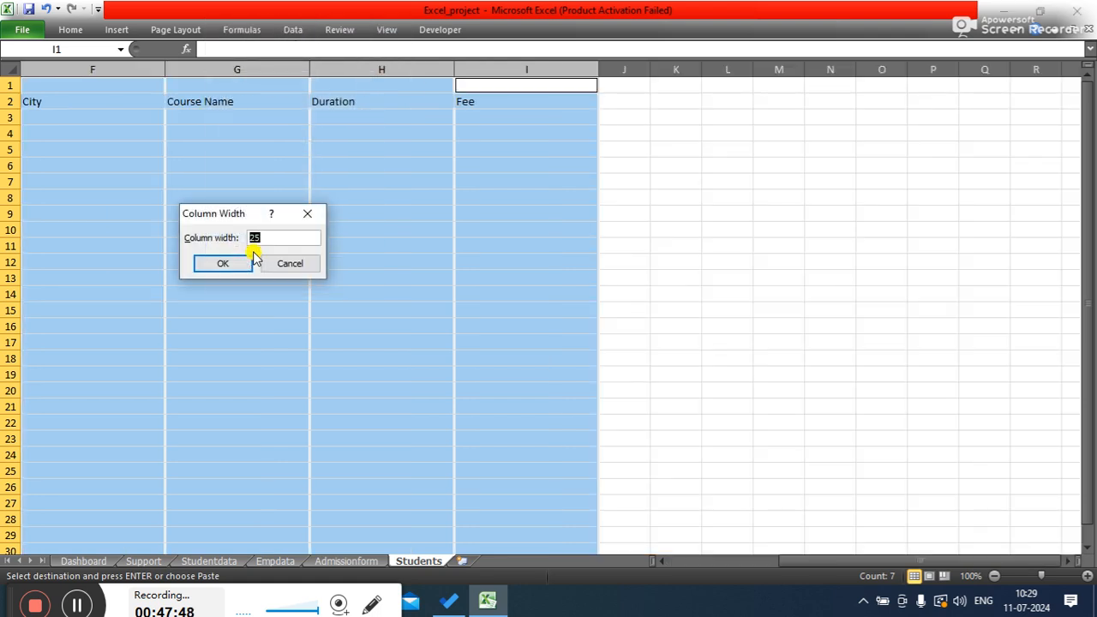
{"action": "left_click", "coordinate": [249, 259]}
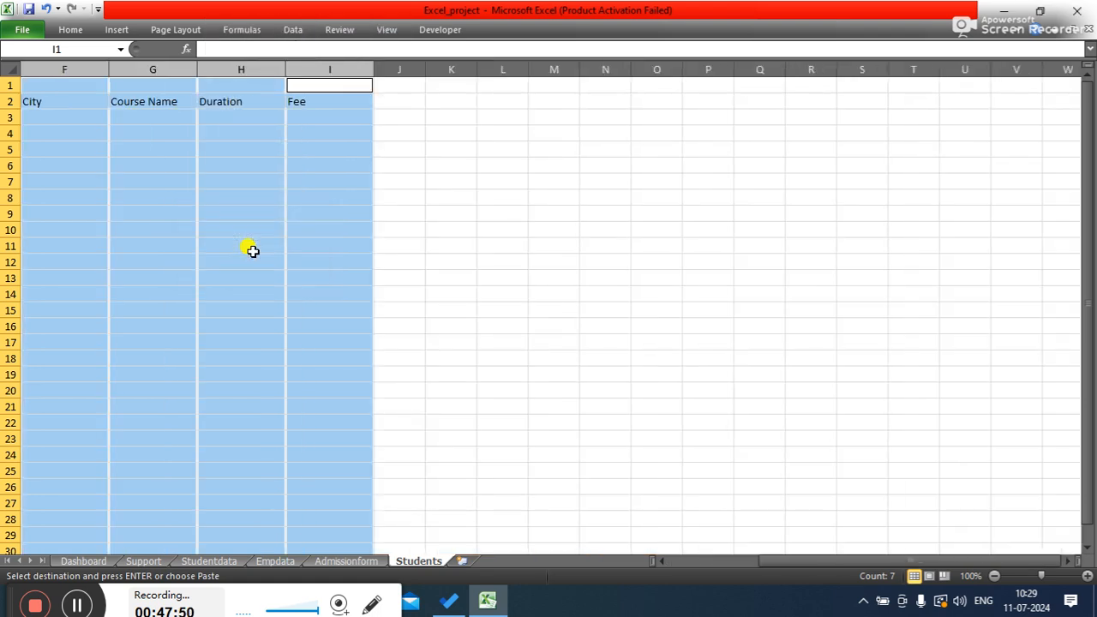
- Center-align the contents of columns C through I
{"action": "left_click_drag", "start_coordinate": [795, 562], "coordinate": [712, 539]}
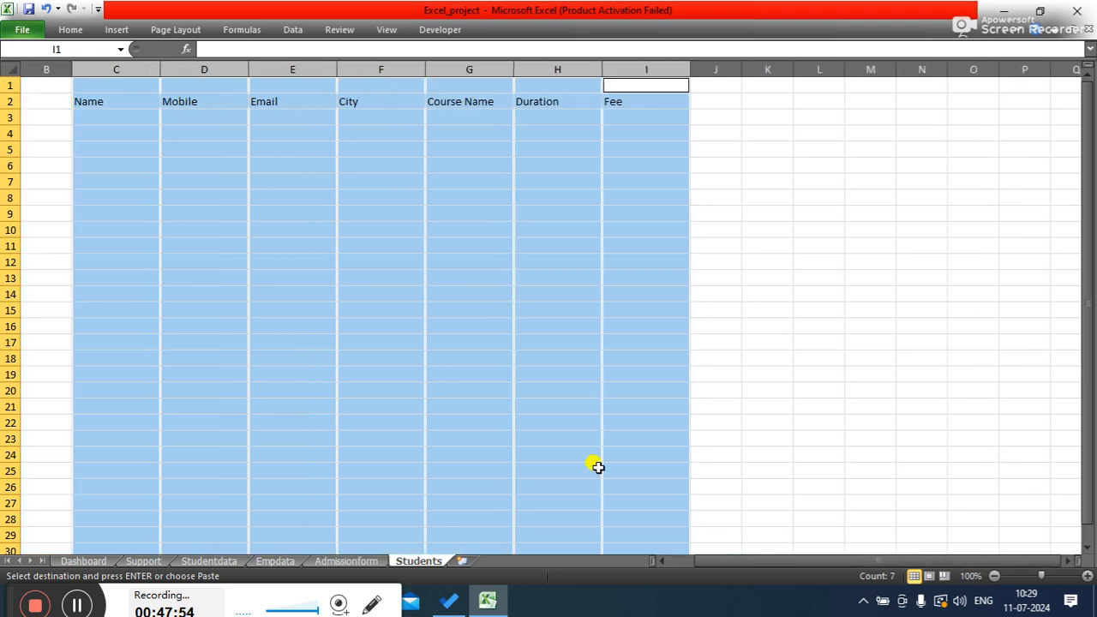
{"action": "left_click", "coordinate": [71, 30]}
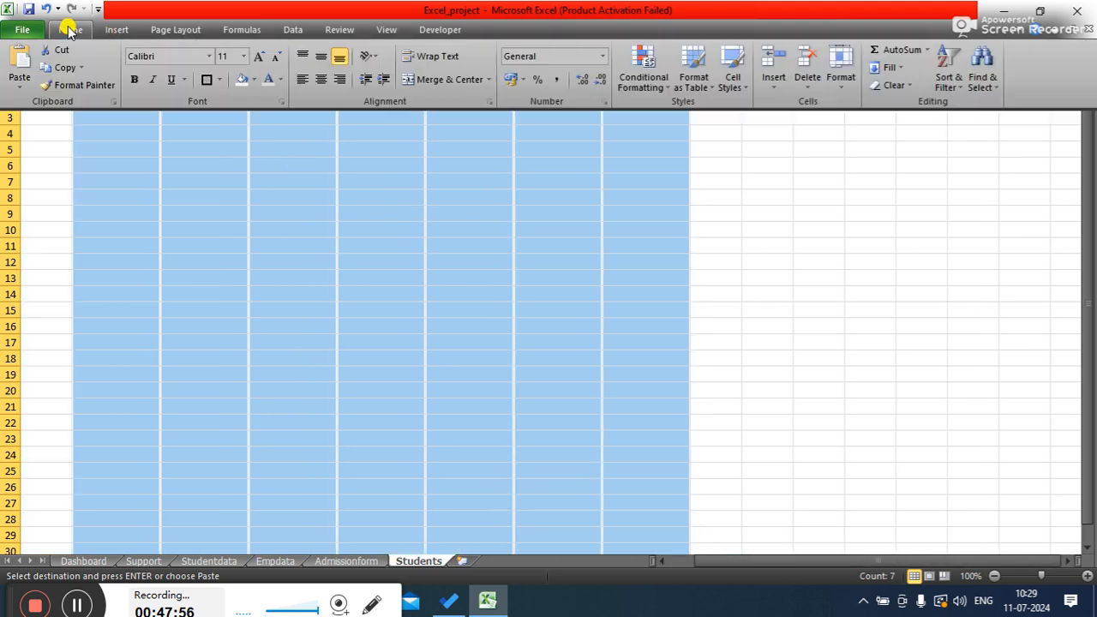
{"action": "left_click", "coordinate": [323, 61]}
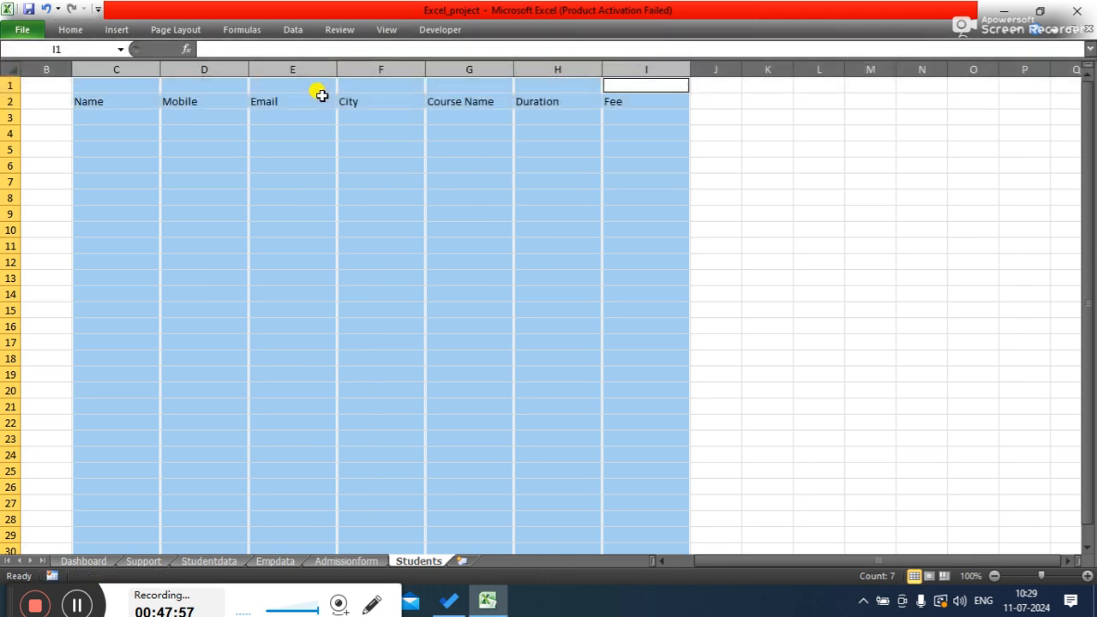
{"action": "left_click", "coordinate": [73, 31]}
{"action": "left_click", "coordinate": [317, 79]}
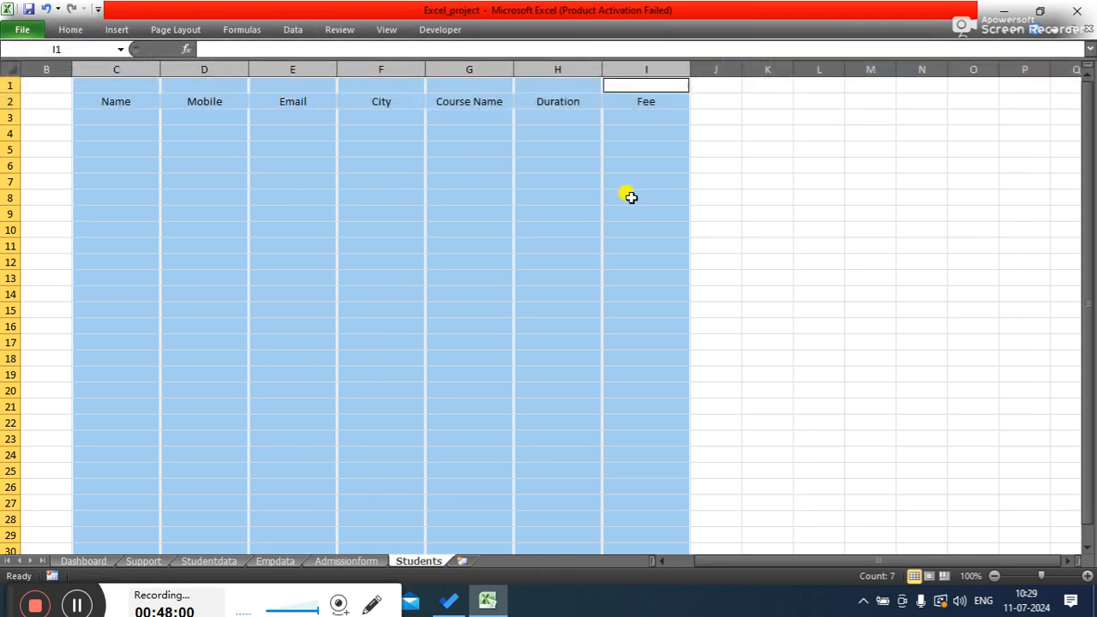
{"action": "left_click", "coordinate": [768, 203]}
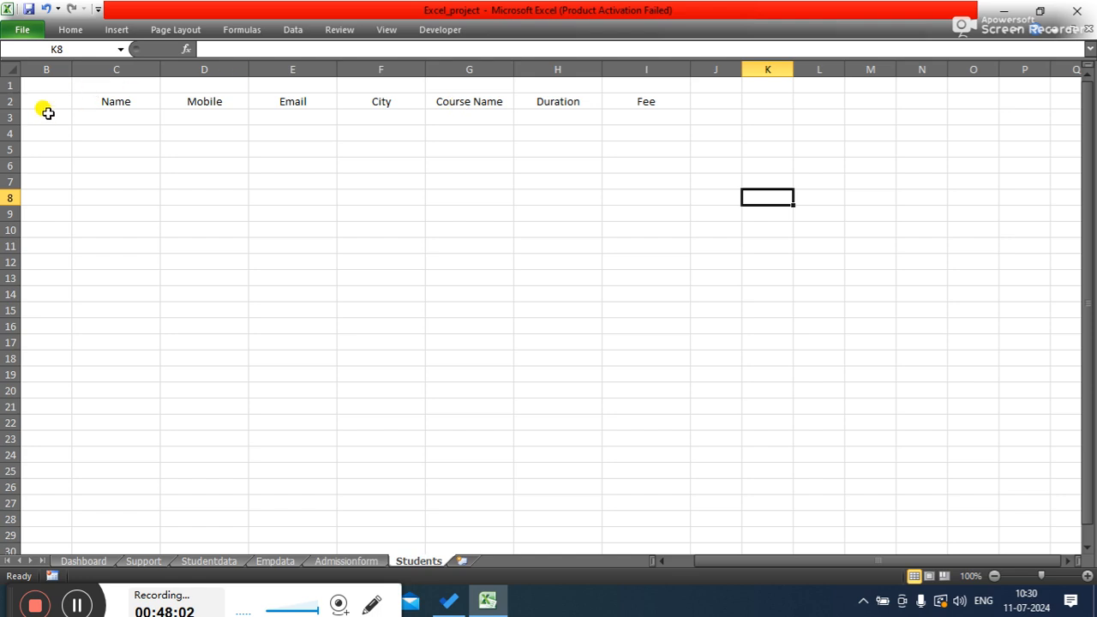
- Apply All Borders to the header row cells C2 through I2 on the Students sheet
{"action": "left_click_drag", "start_coordinate": [700, 563], "coordinate": [659, 565]}
{"action": "left_click_drag", "start_coordinate": [12, 109], "coordinate": [17, 114]}
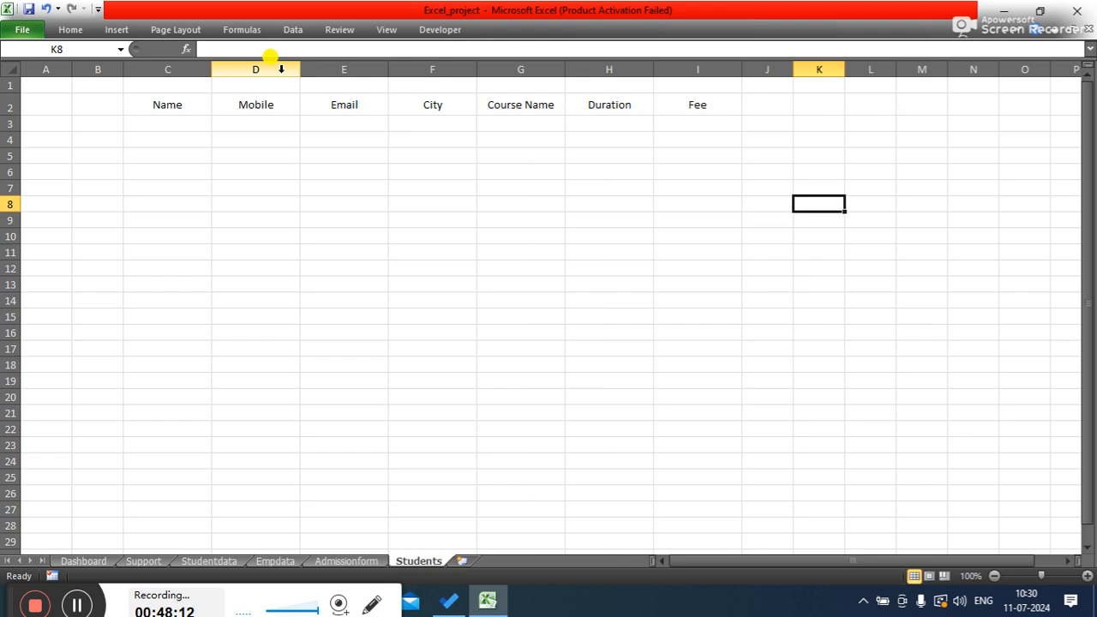
{"action": "left_click_drag", "start_coordinate": [177, 103], "coordinate": [685, 108]}
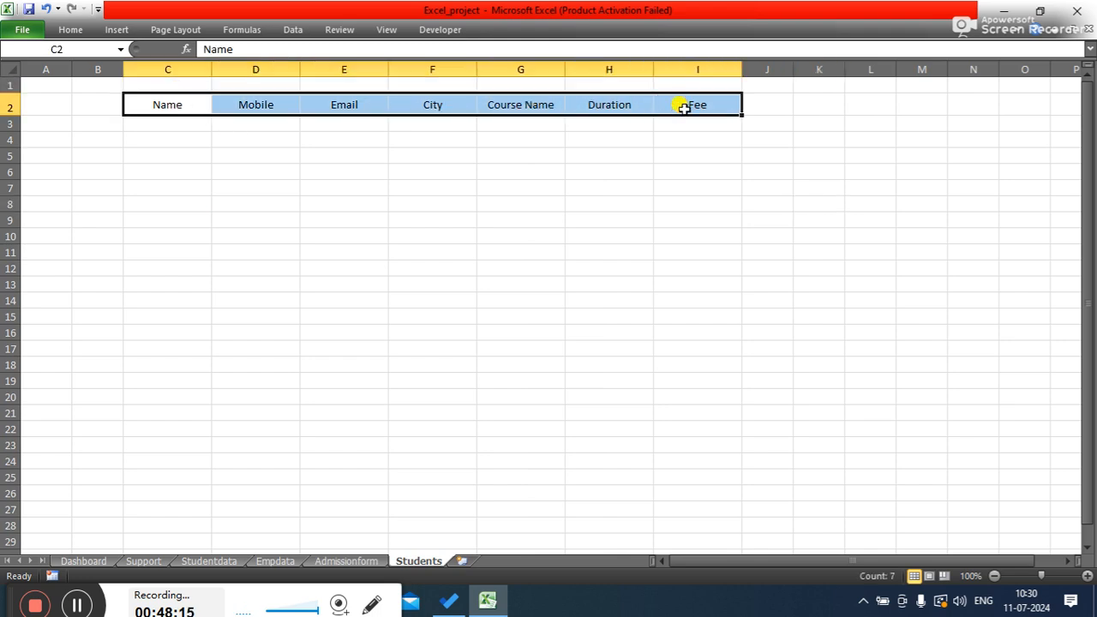
{"action": "left_click", "coordinate": [73, 31]}
{"action": "left_click", "coordinate": [206, 82]}
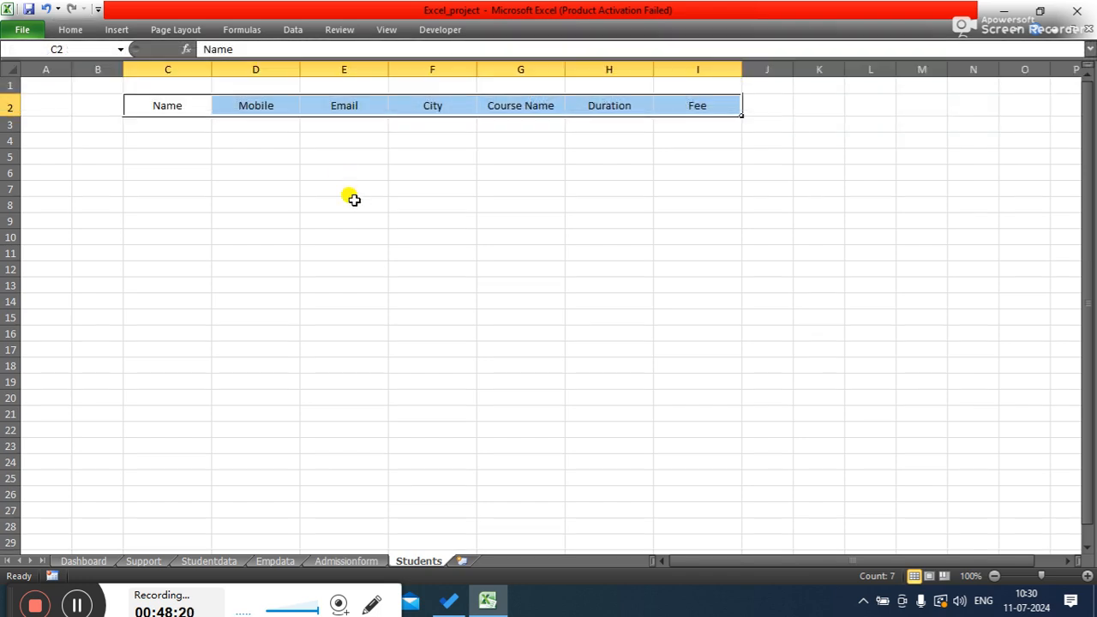
{"action": "left_click", "coordinate": [72, 30]}
{"action": "left_click", "coordinate": [220, 79]}
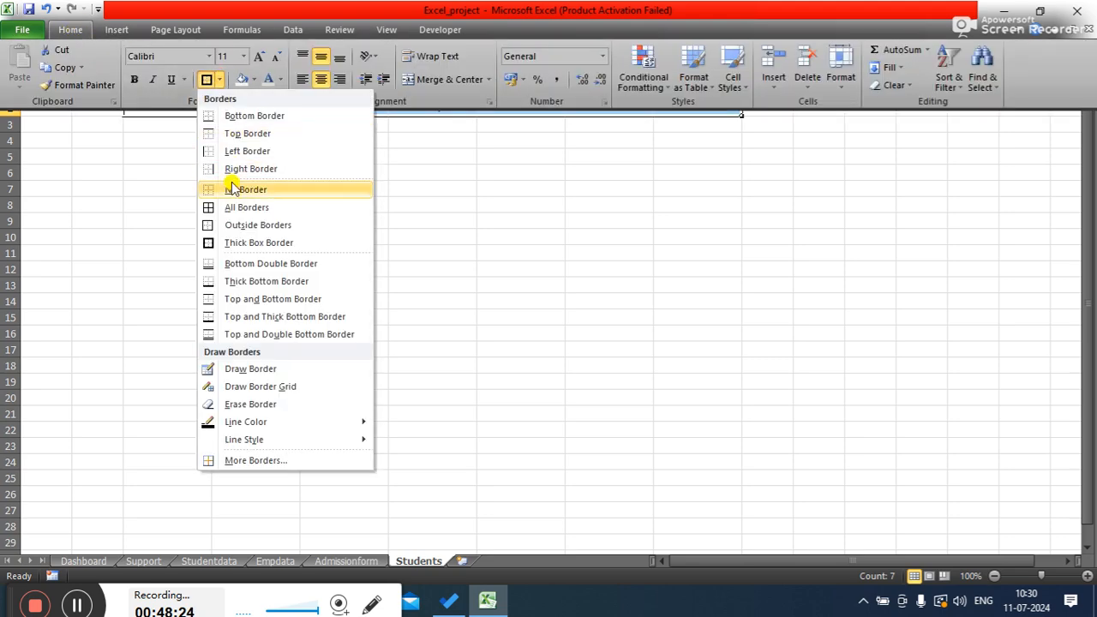
{"action": "left_click", "coordinate": [232, 206]}
{"action": "left_click", "coordinate": [486, 203]}
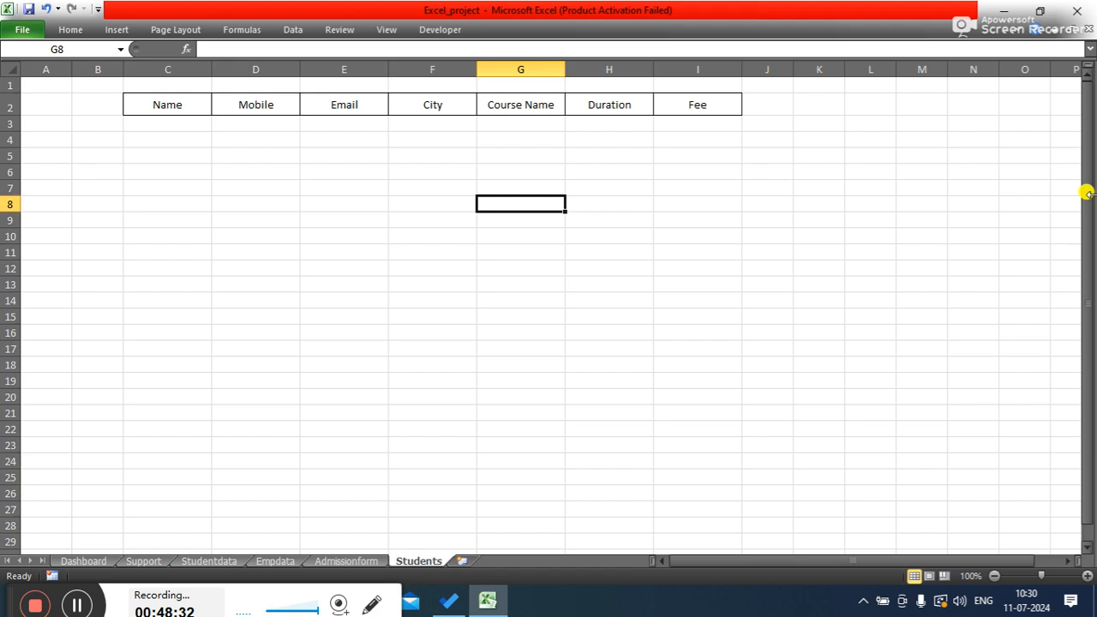
{"action": "left_click", "coordinate": [861, 235]}
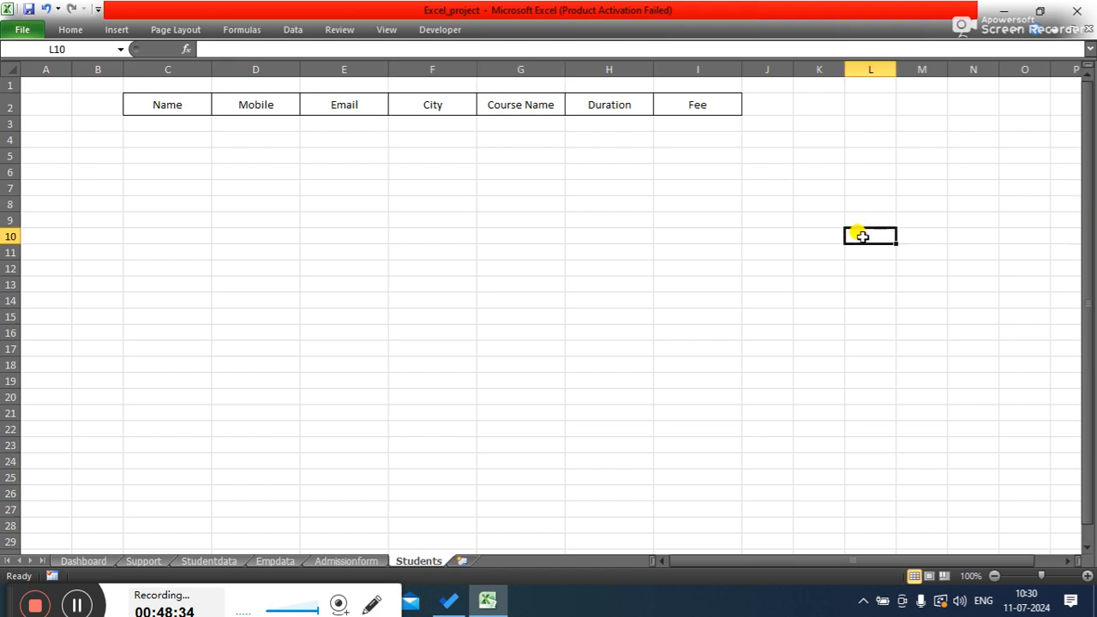